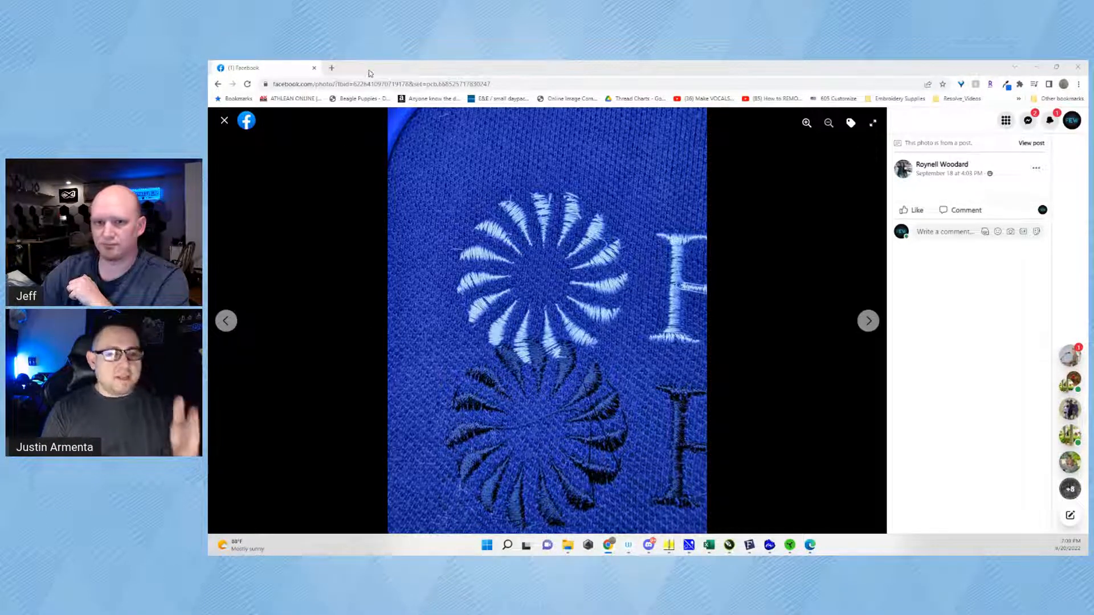
Step: Open the photo of the stitched logo in its own browser tab, then switch to the Frost2 design in Wilcom EmbroideryStudio
right_click(509, 268)
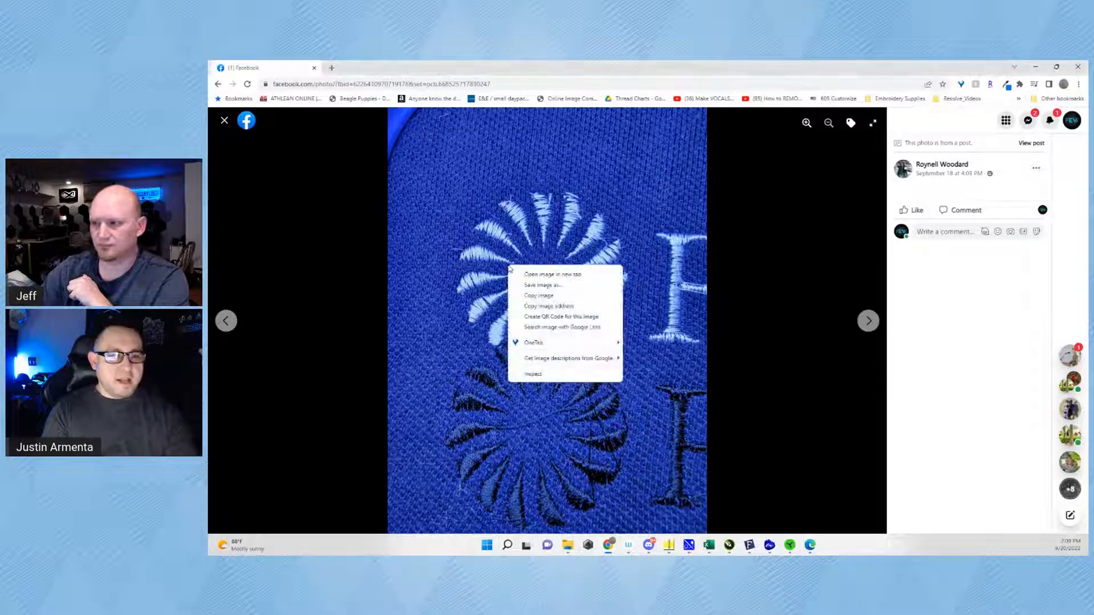
click(533, 285)
click(367, 68)
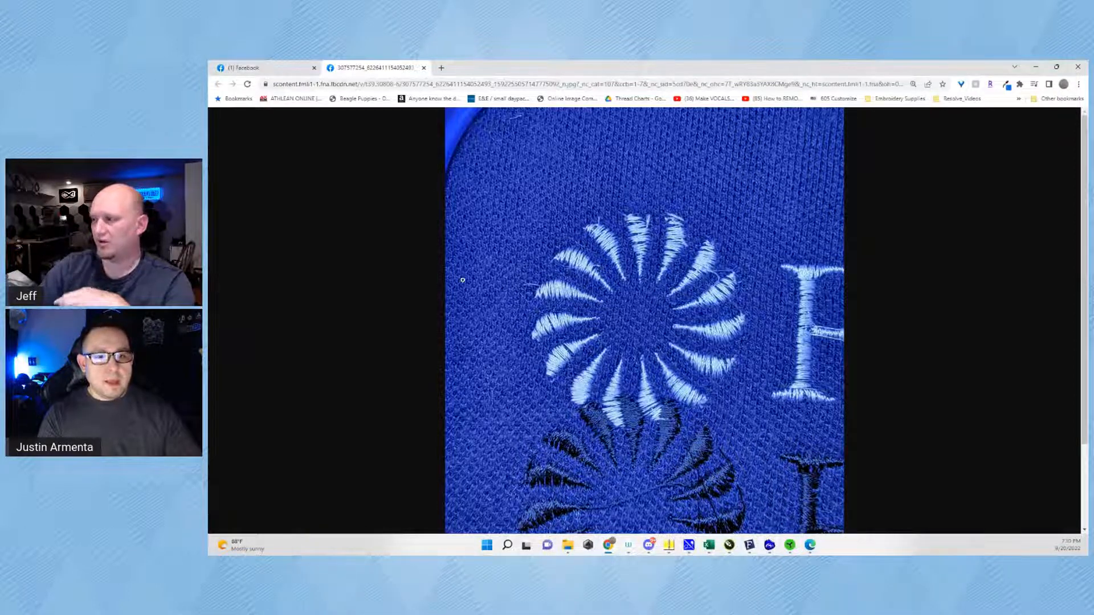
click(1036, 66)
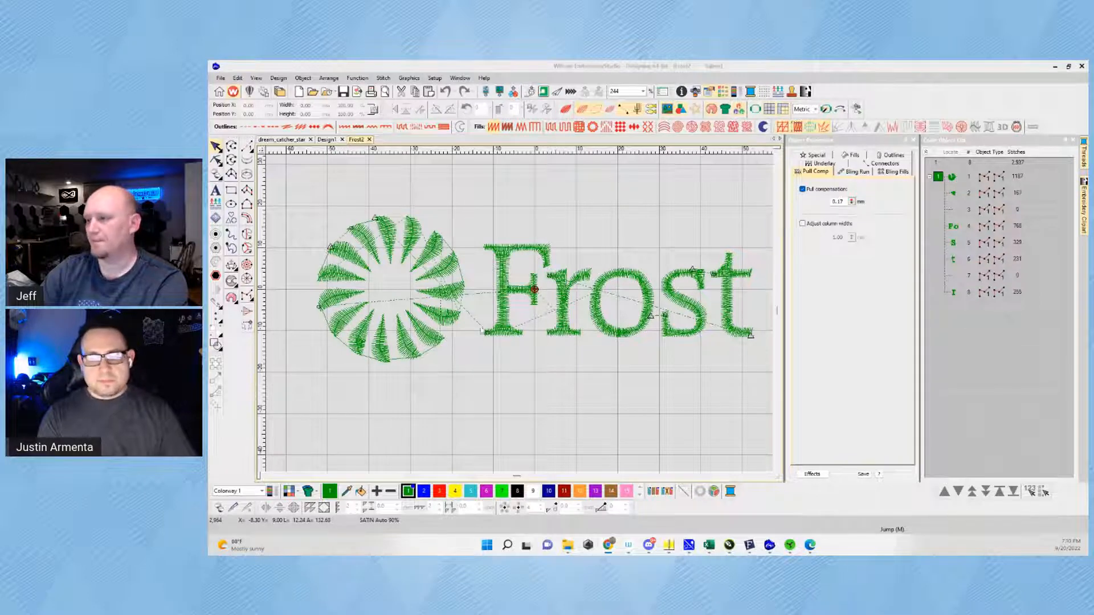
Step: Measure the stitch spacing along the upper edge of the wheel petal that points toward the letter F
scroll(450, 300, up, 2)
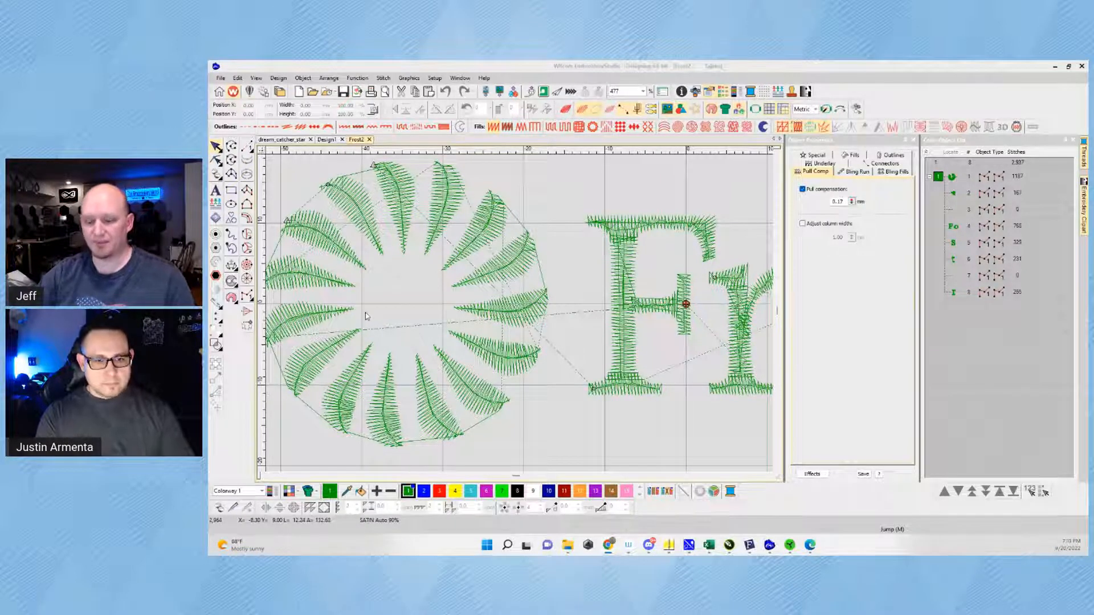
click(422, 321)
key(m)
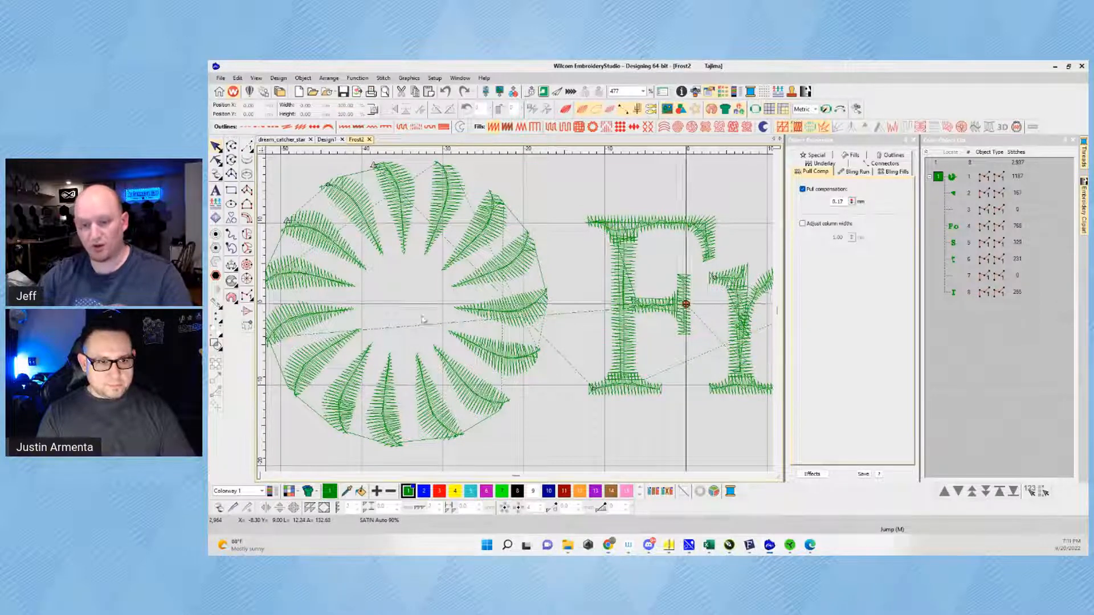
scroll(493, 342, up, 2)
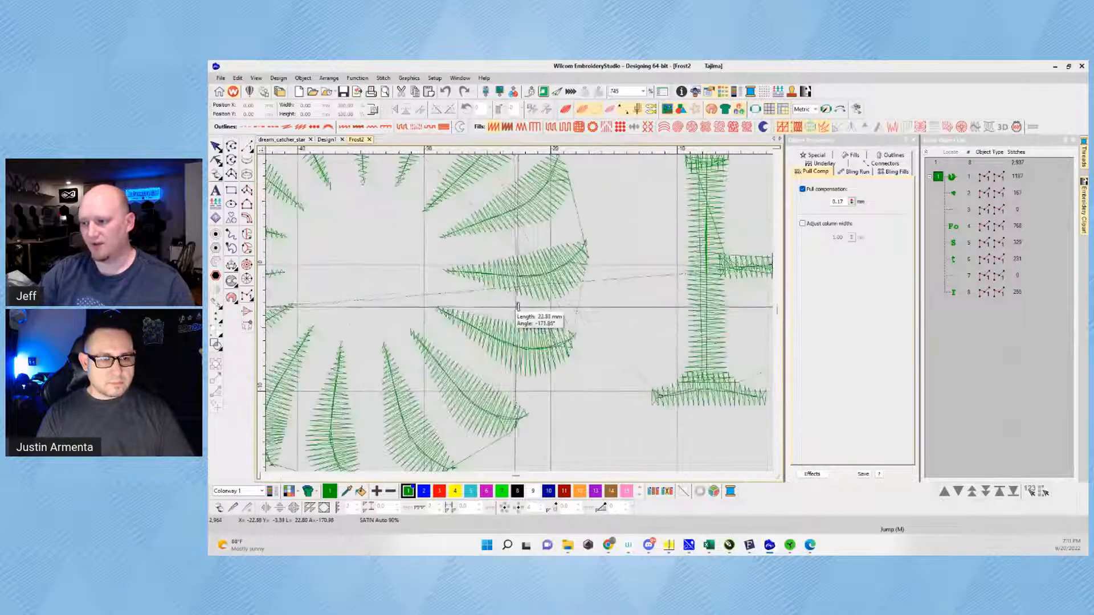
scroll(508, 283, up, 5)
click(491, 263)
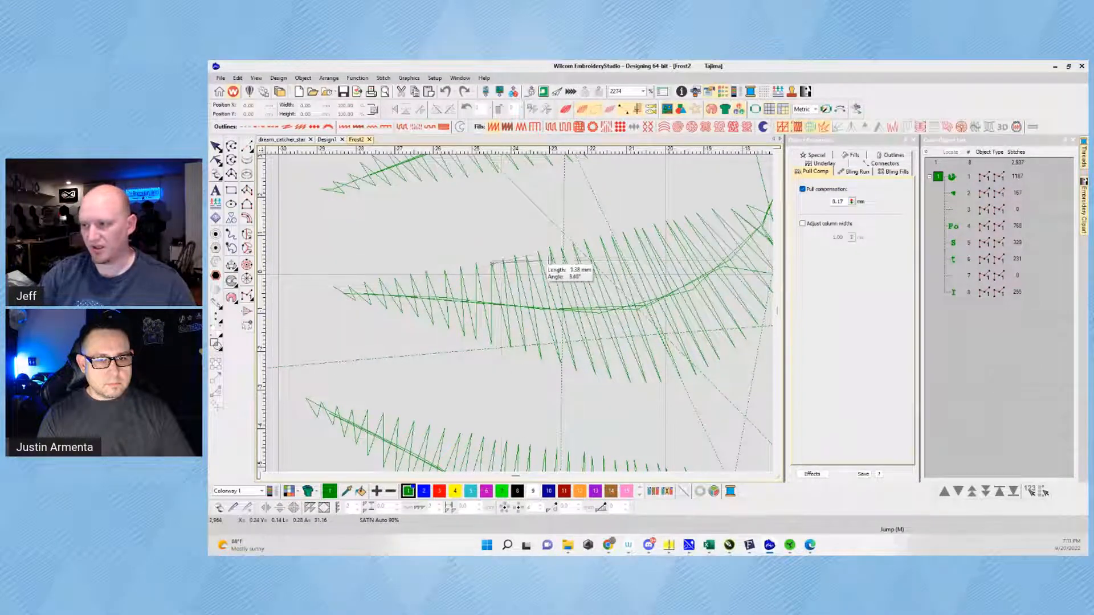
click(582, 241)
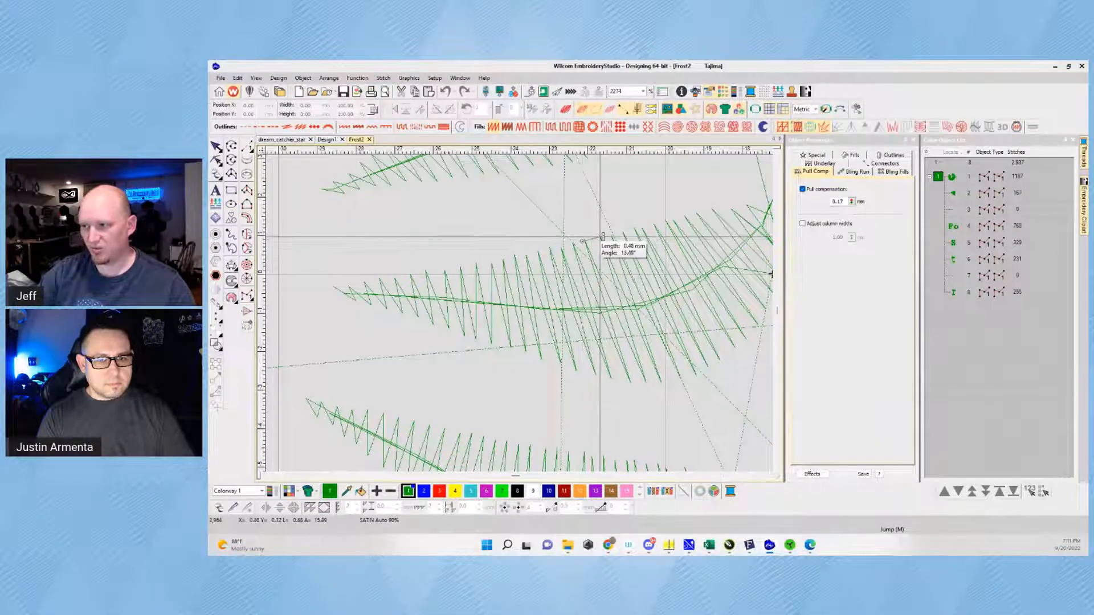
click(446, 272)
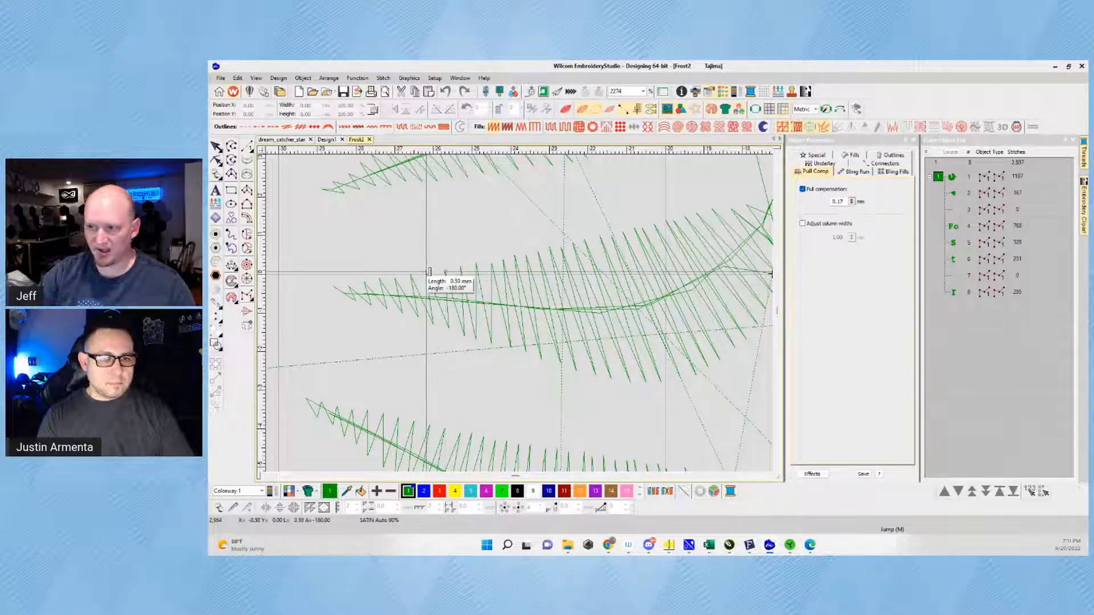
Step: Measure the spacing between stitches along the upper edge of the next petal clockwise
scroll(513, 317, down, 2)
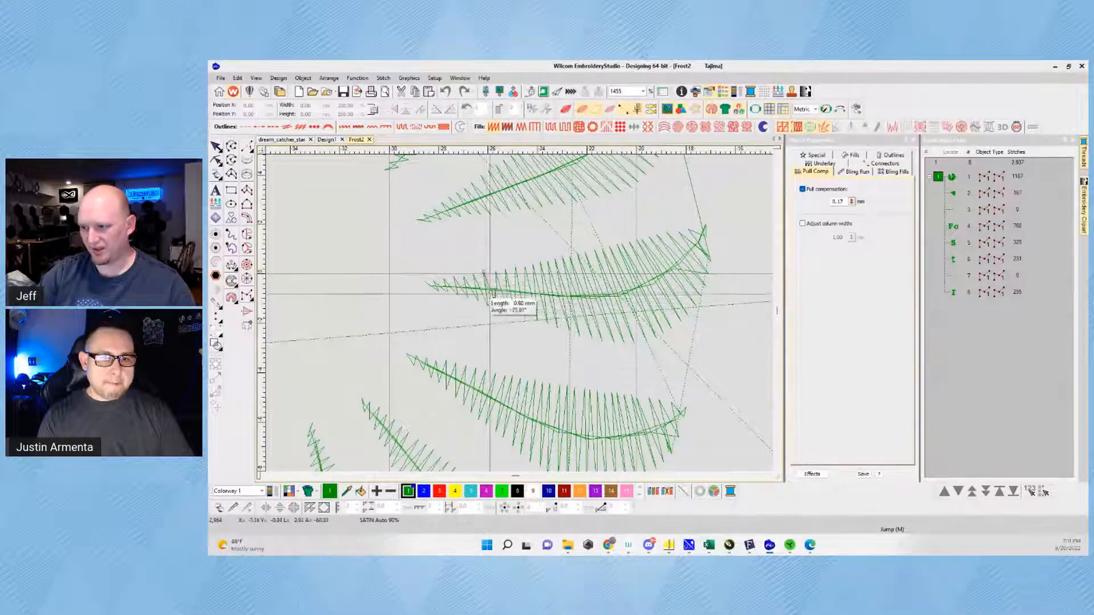
scroll(522, 313, up, 1)
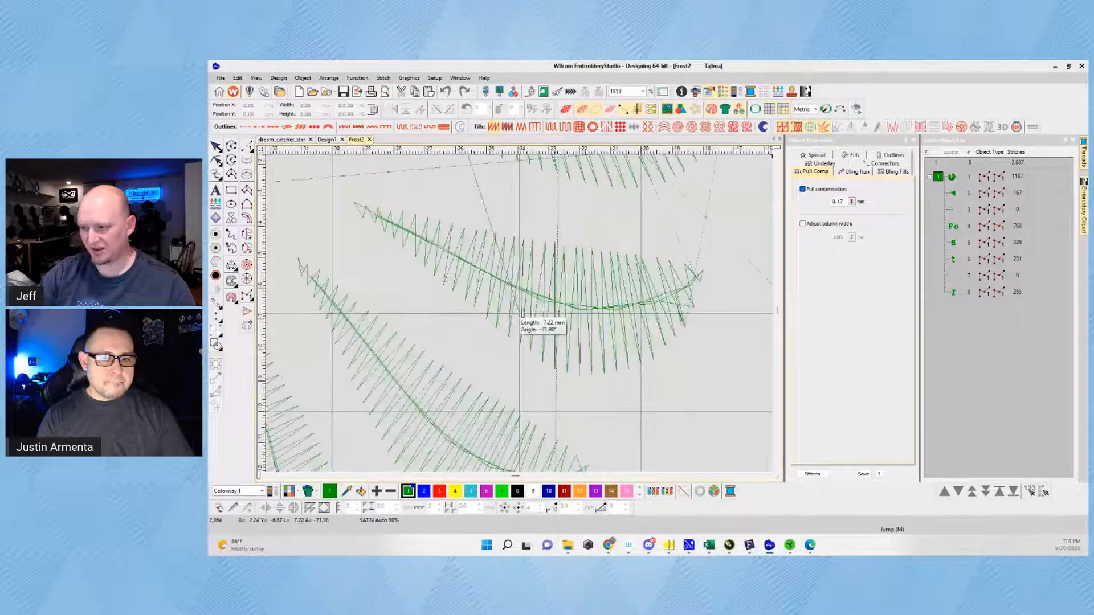
scroll(522, 313, up, 1)
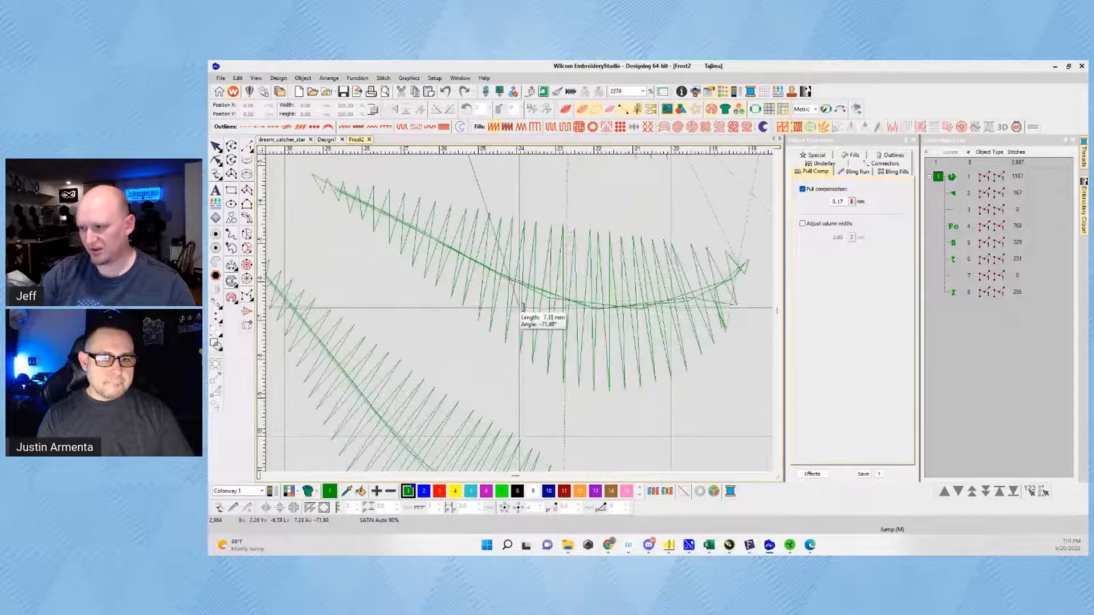
click(514, 218)
click(524, 220)
click(537, 222)
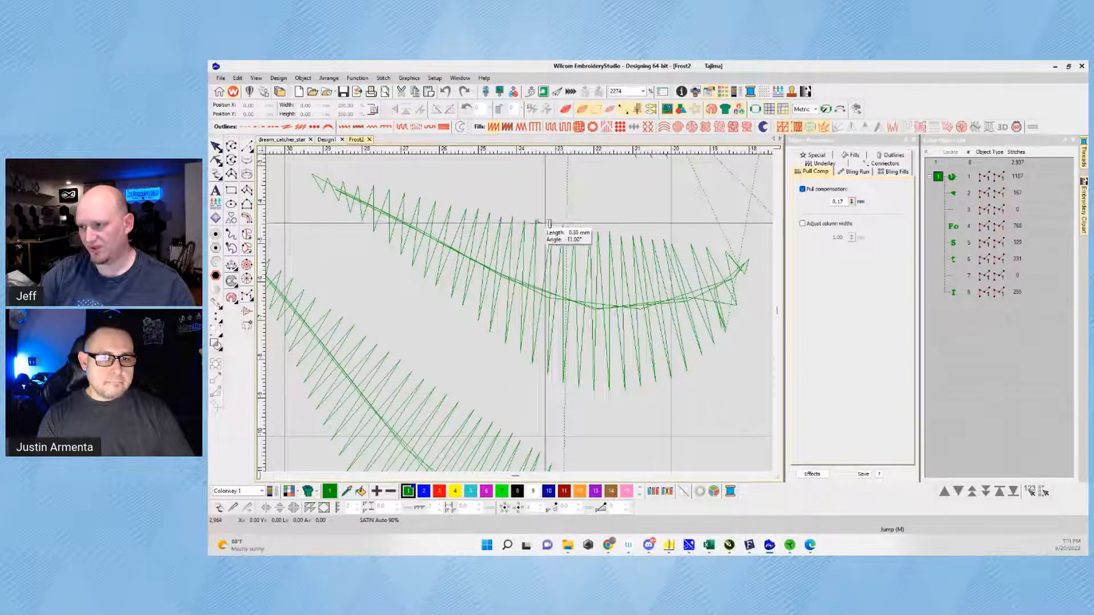
click(551, 223)
click(563, 226)
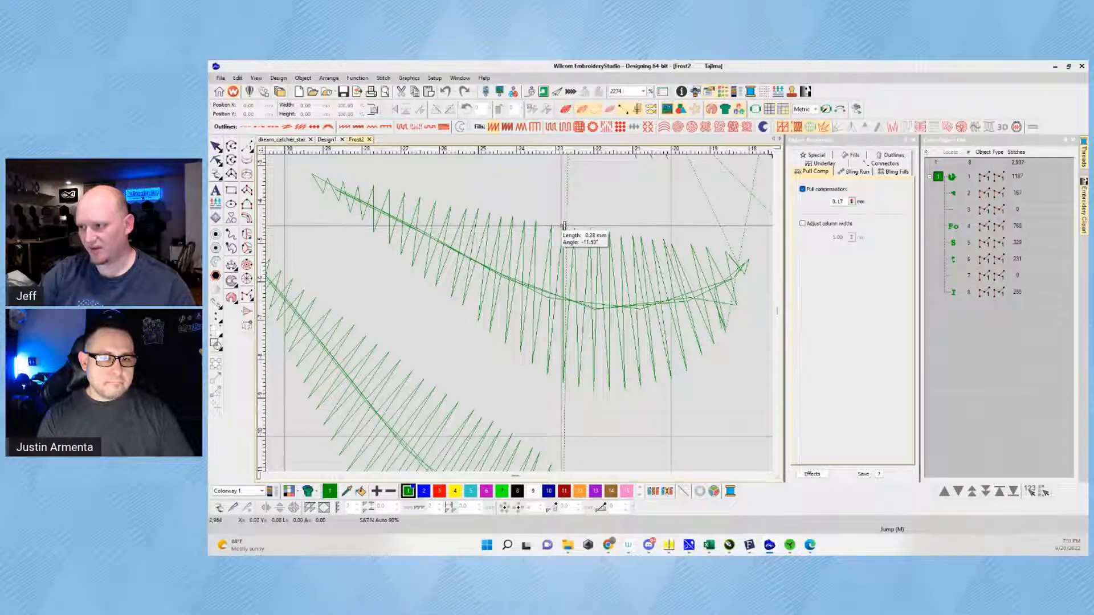
Step: Measure the spacing between neighbouring stitches along the lower, outer curve of the same petal
click(547, 376)
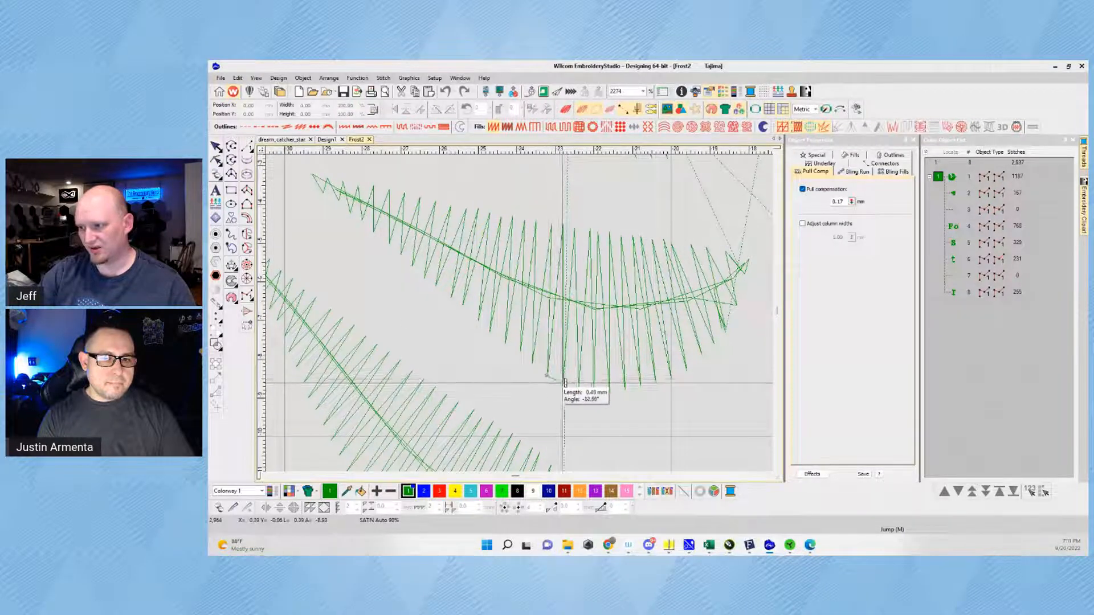
click(565, 383)
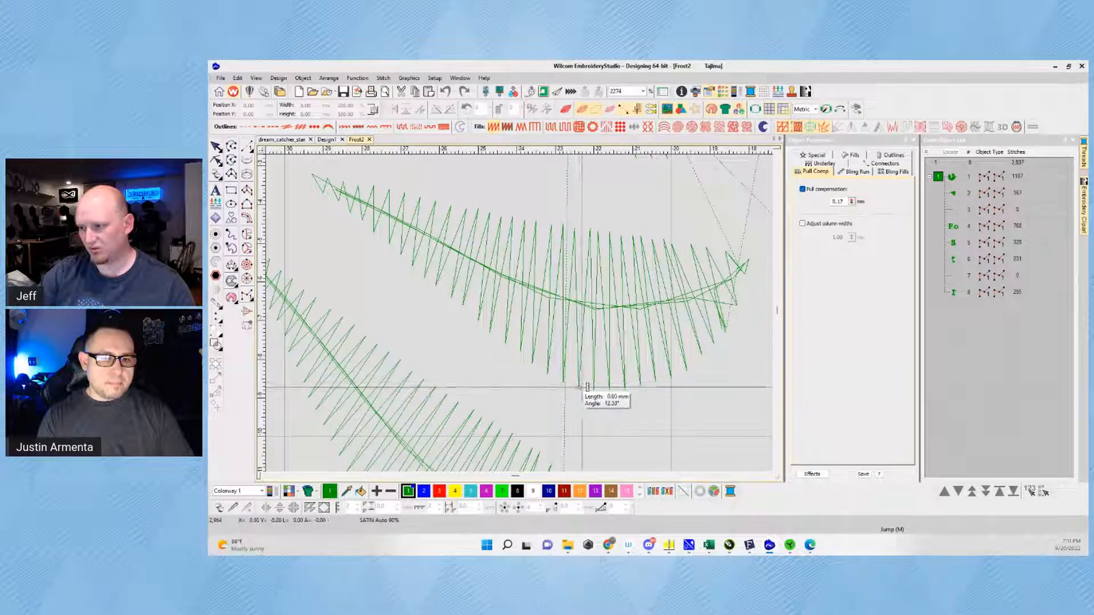
click(593, 389)
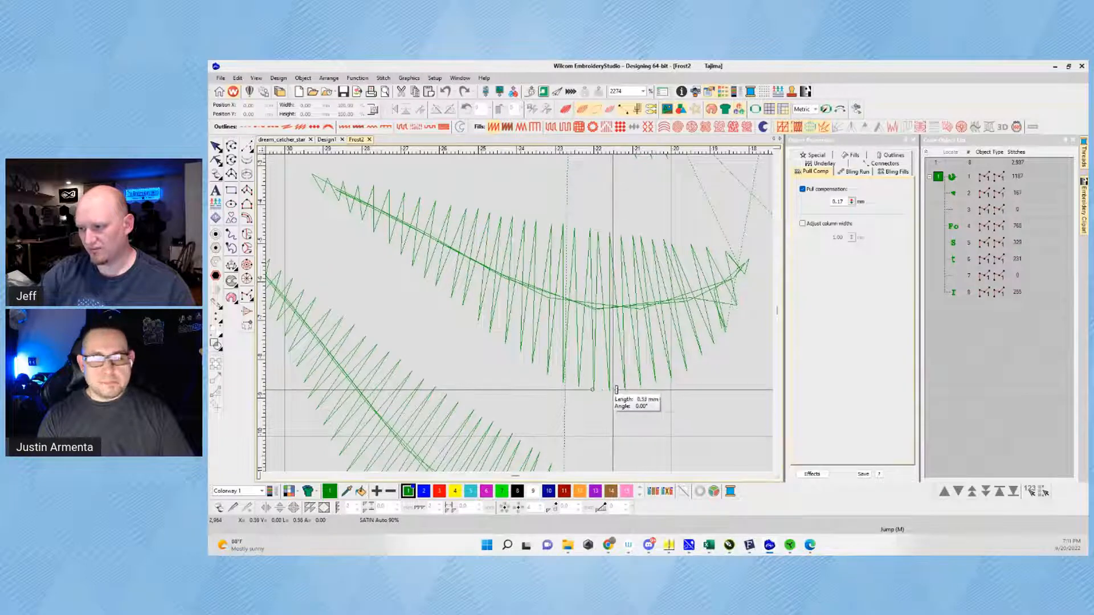
click(609, 390)
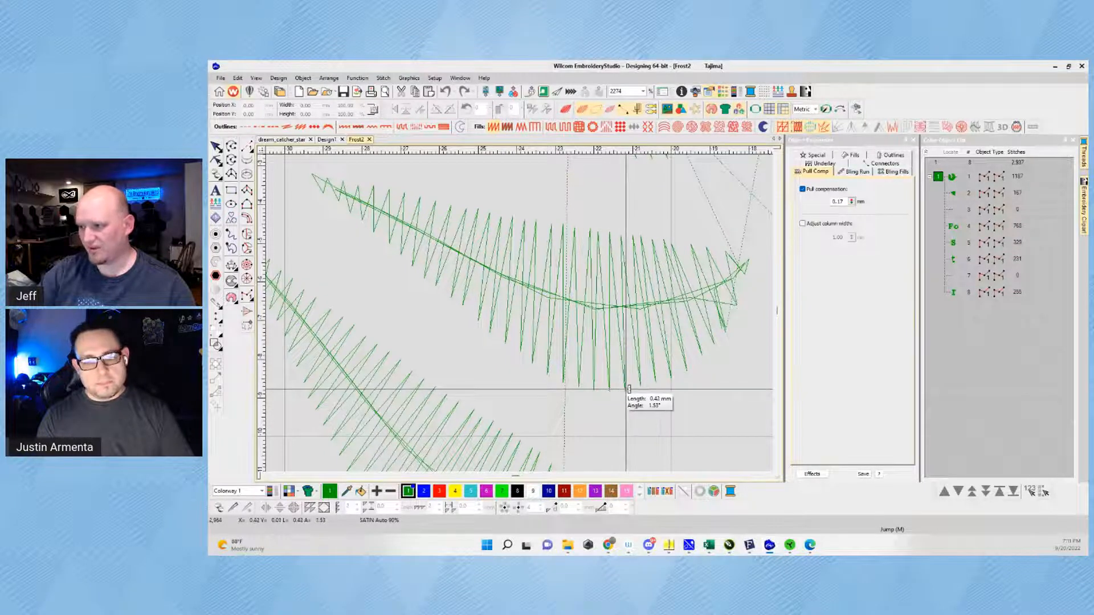
click(641, 388)
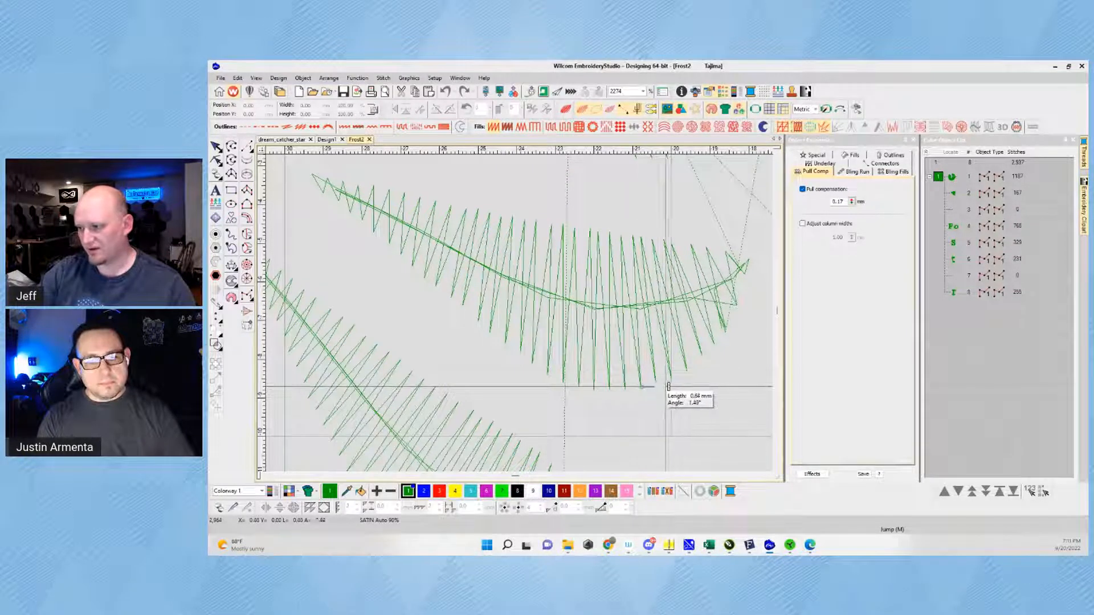
click(656, 383)
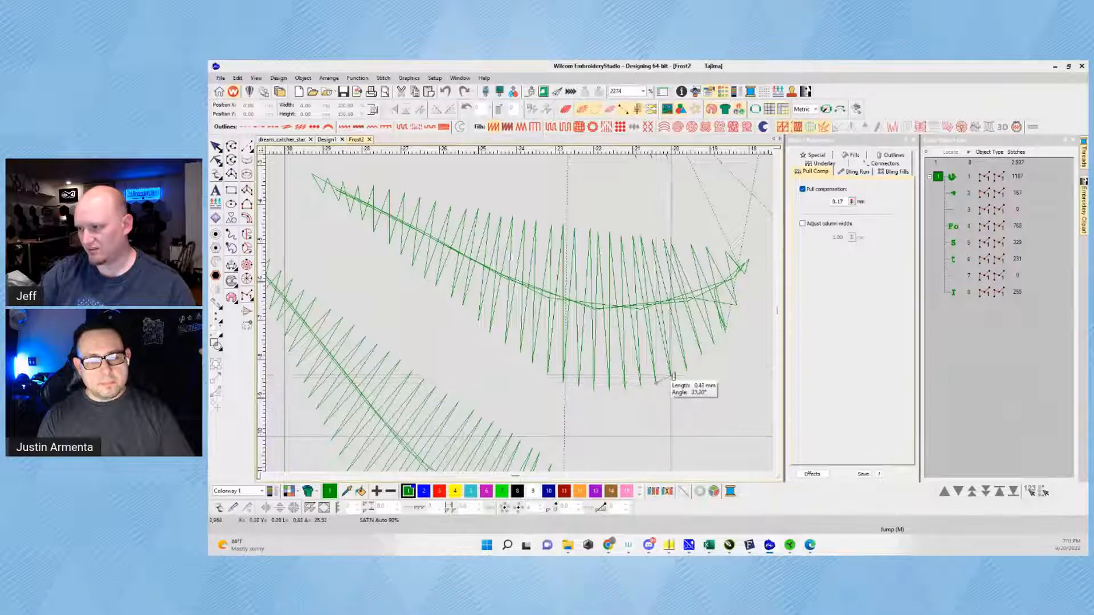
click(687, 370)
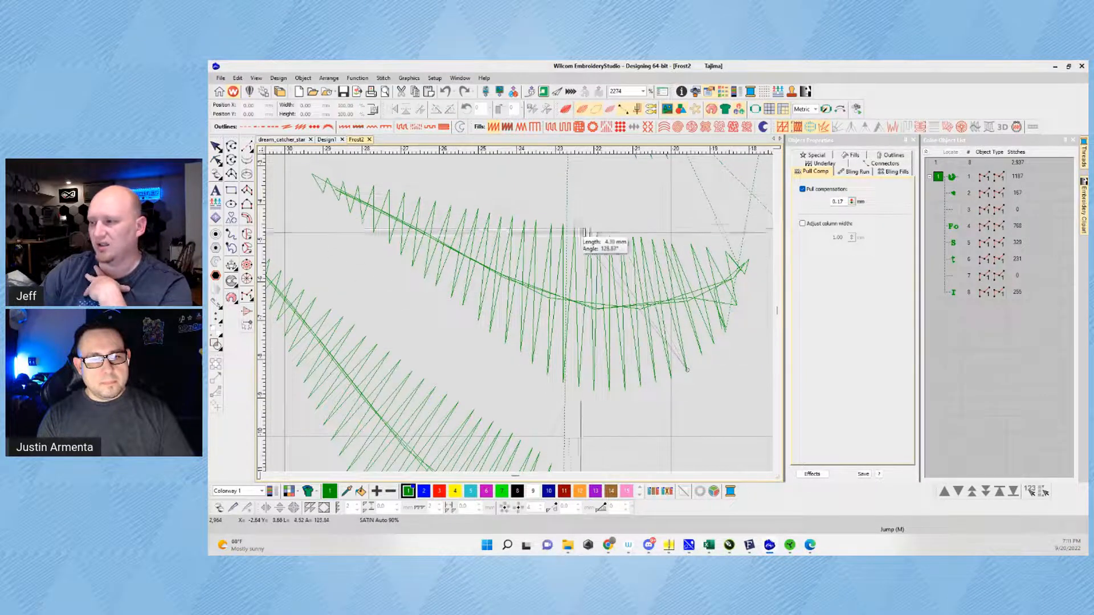
Step: Measure the stitches and their spacing at the narrow inner tip of the same petal
click(576, 228)
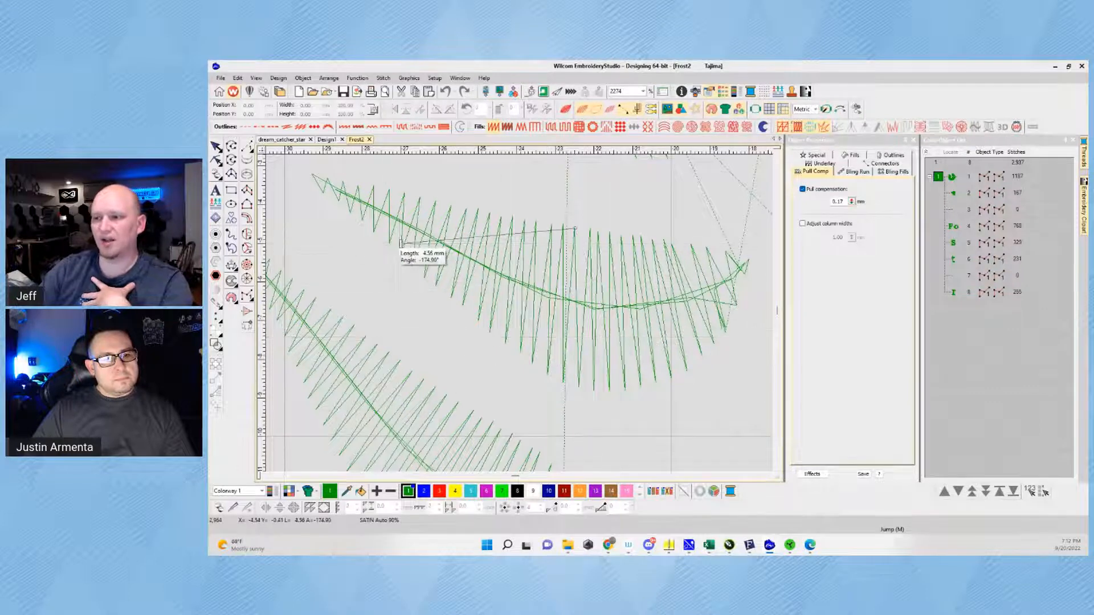
click(328, 177)
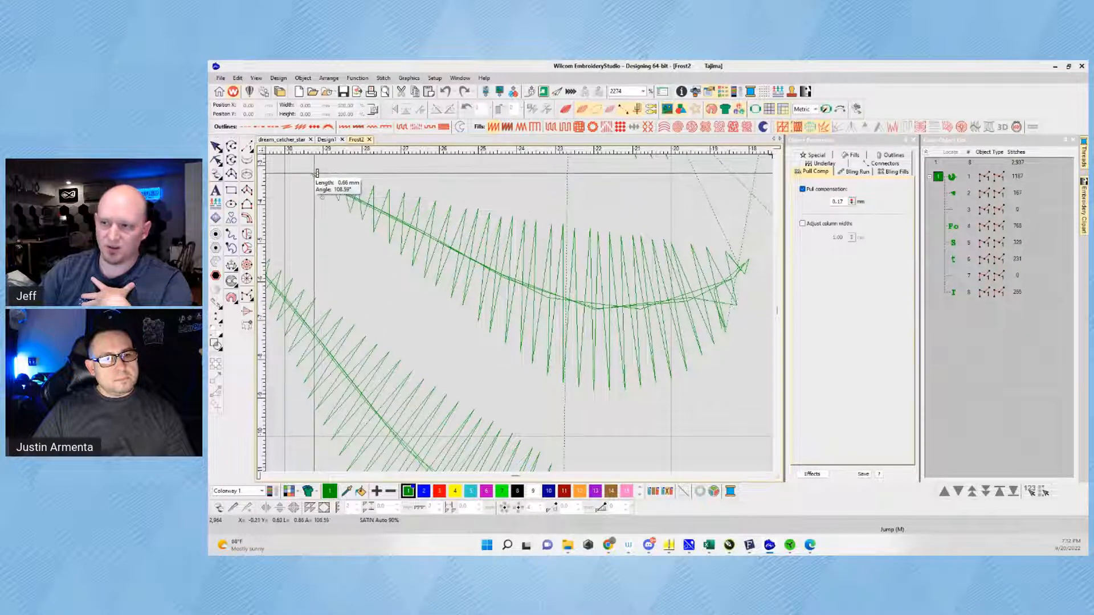
click(313, 172)
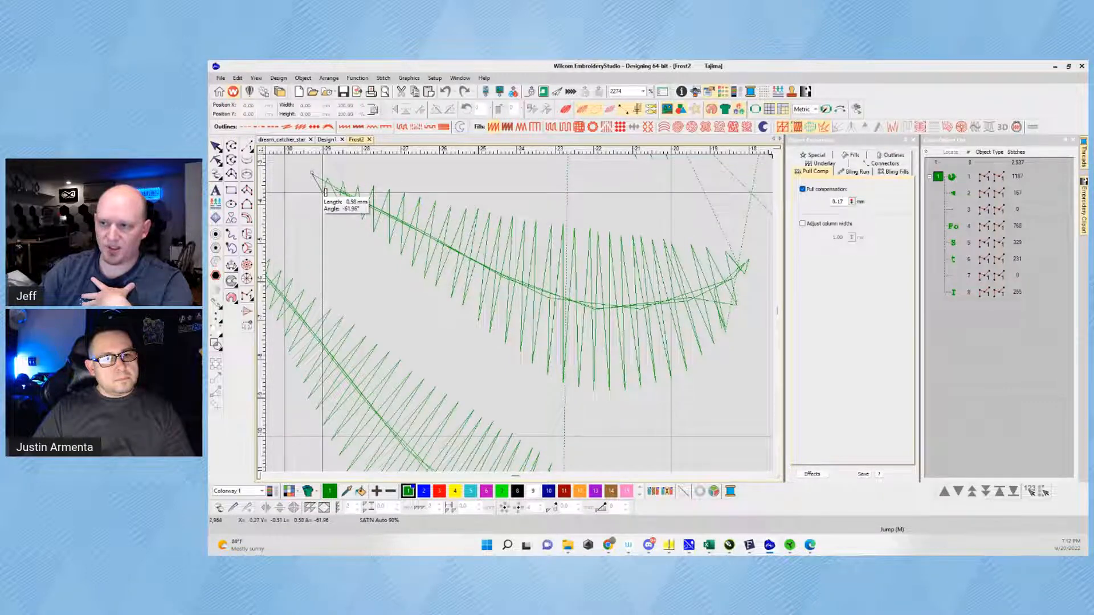
click(327, 178)
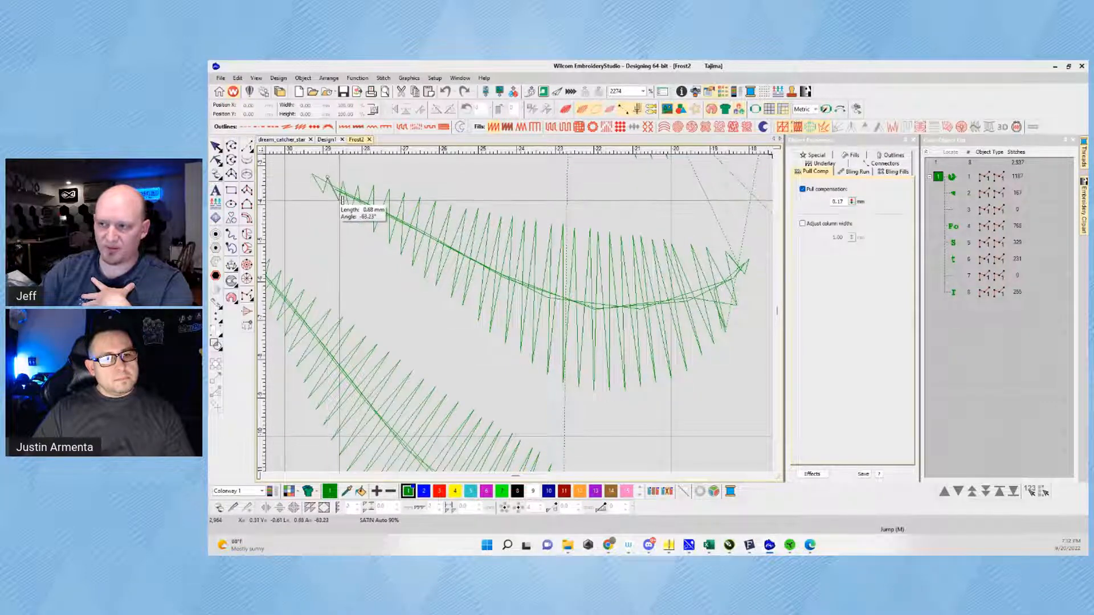
click(342, 199)
click(344, 181)
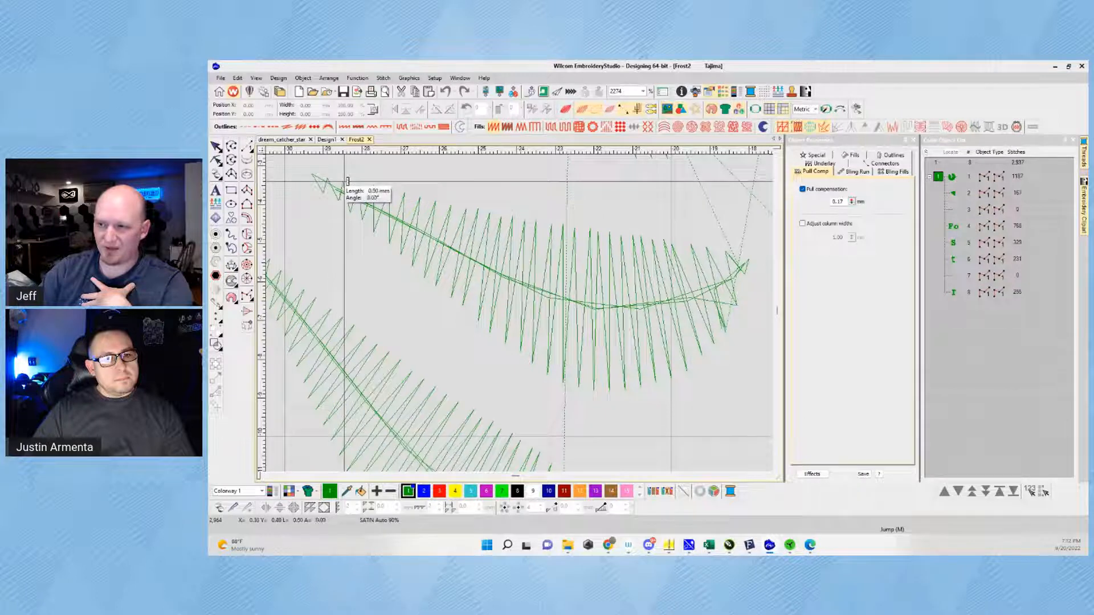
click(362, 209)
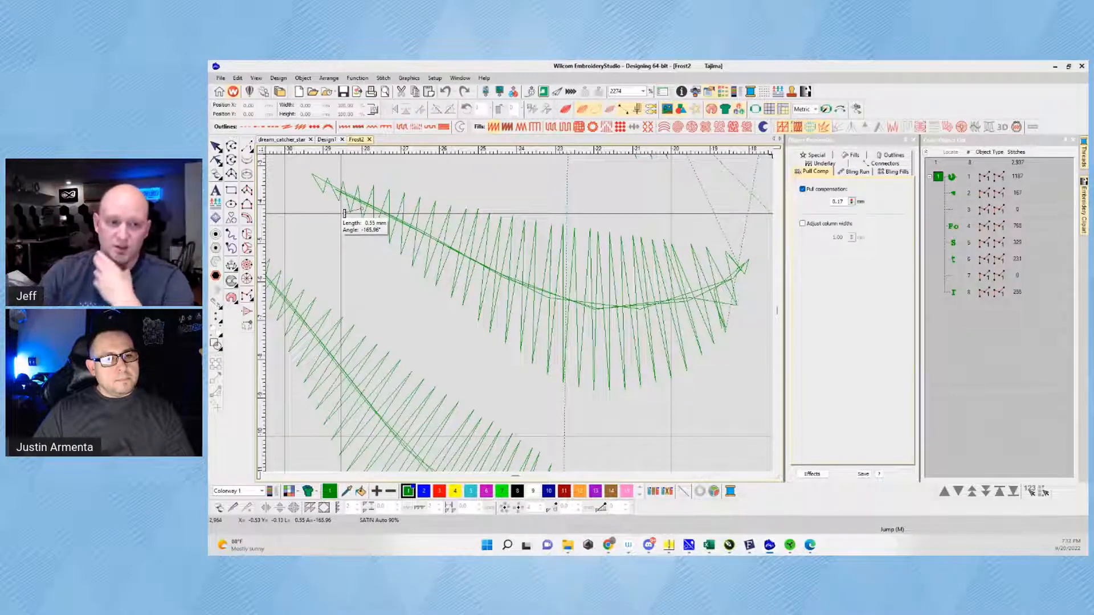
Step: Finish measuring and select individual objects from the design's object list to check how the wheel and lettering are divided
scroll(523, 313, down, 4)
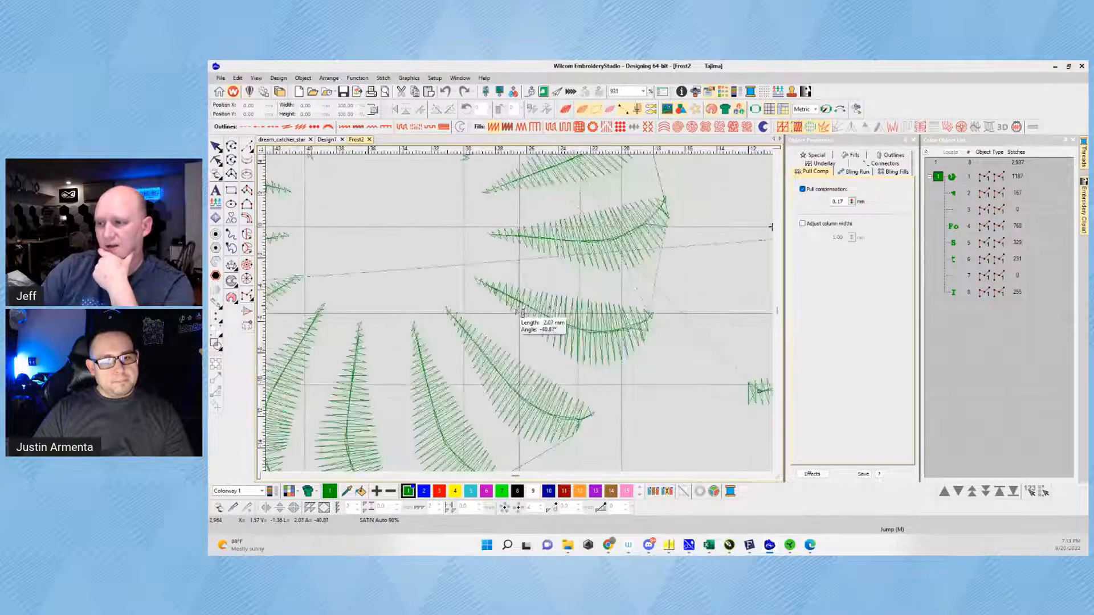
scroll(523, 313, down, 3)
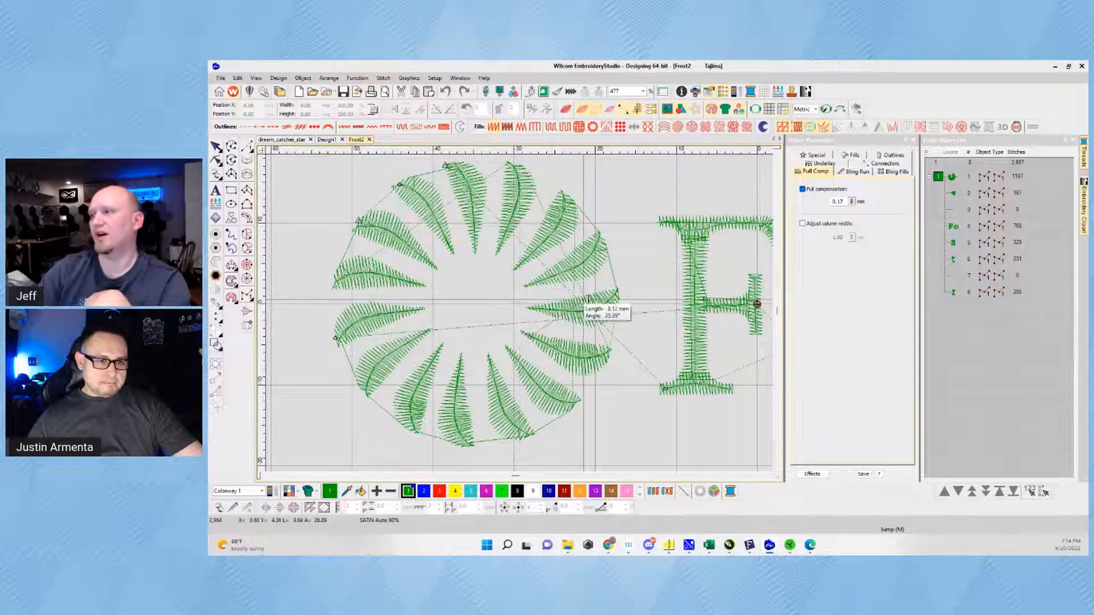
click(663, 288)
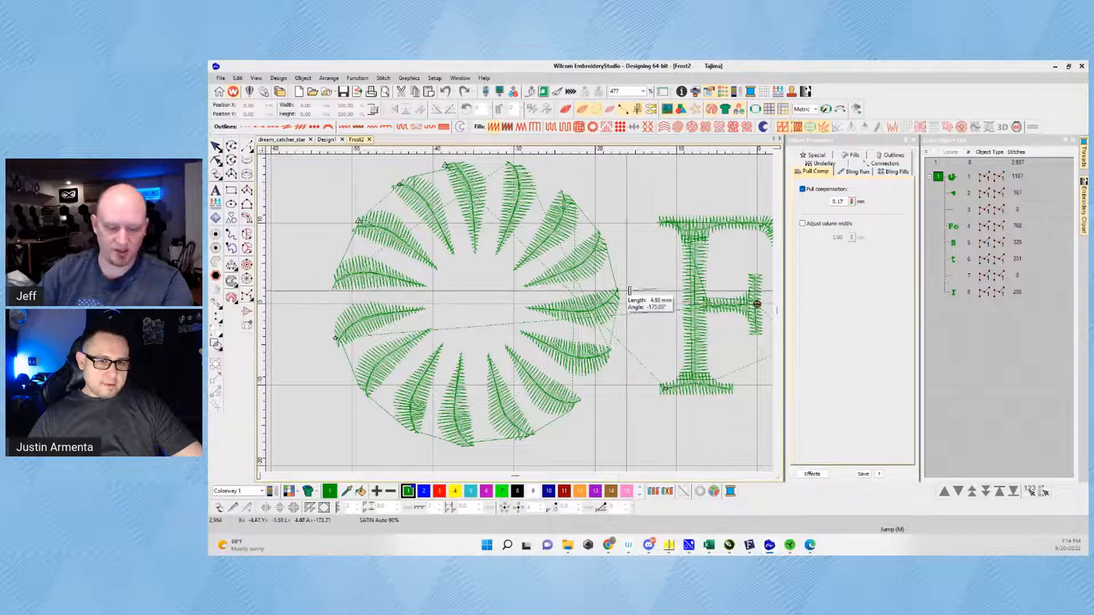
key(Escape)
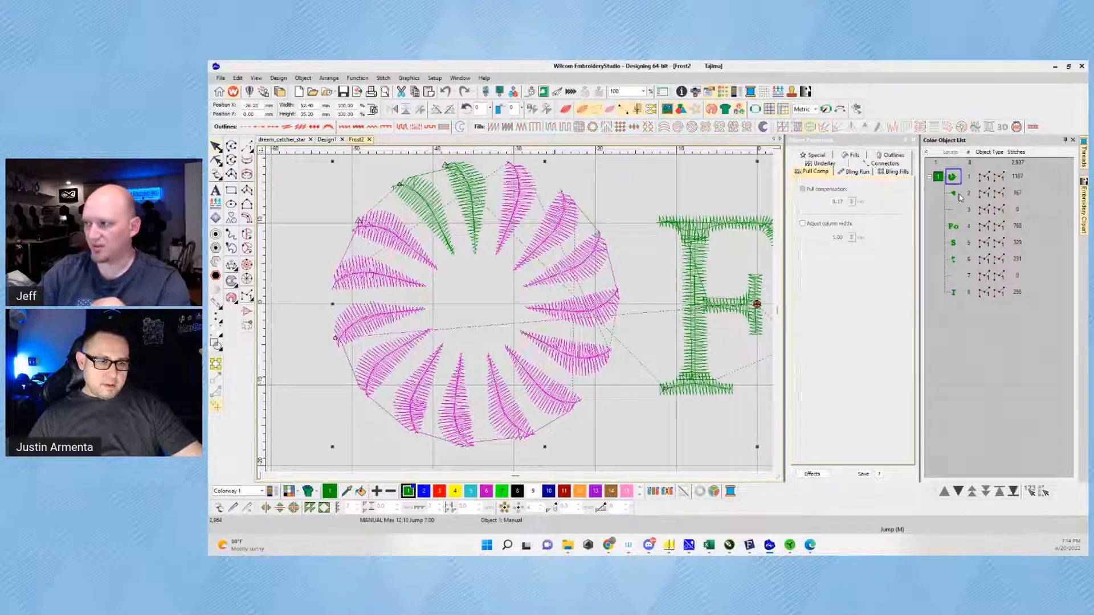
click(953, 259)
click(956, 292)
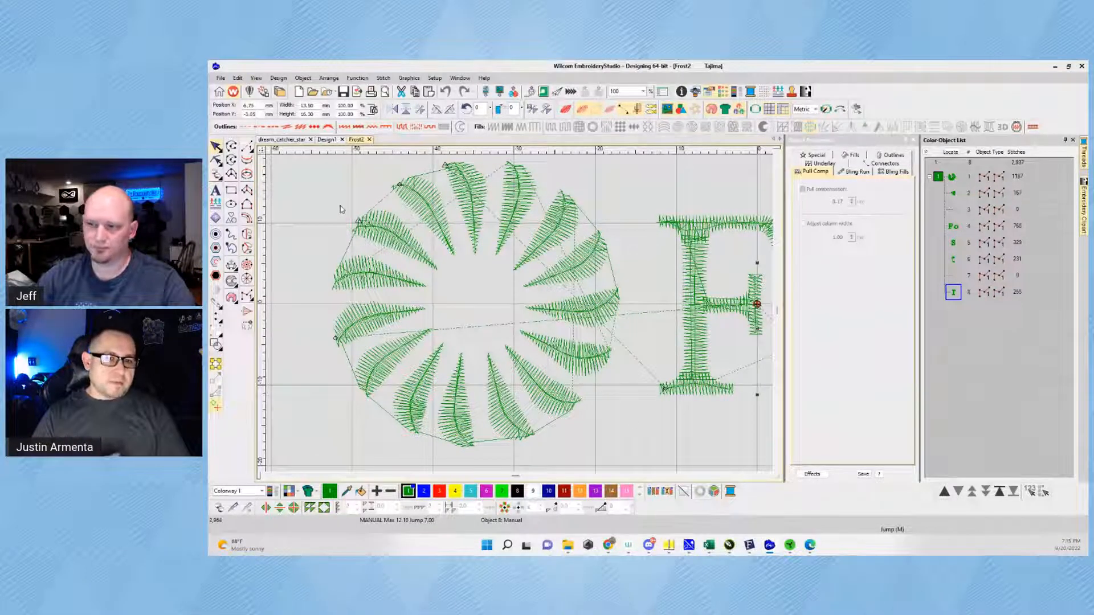
Step: Start a satin column in blue (colour 2), placing its first point pair across the outer end of the upper petal just left of the wheel's centre
click(318, 200)
click(247, 190)
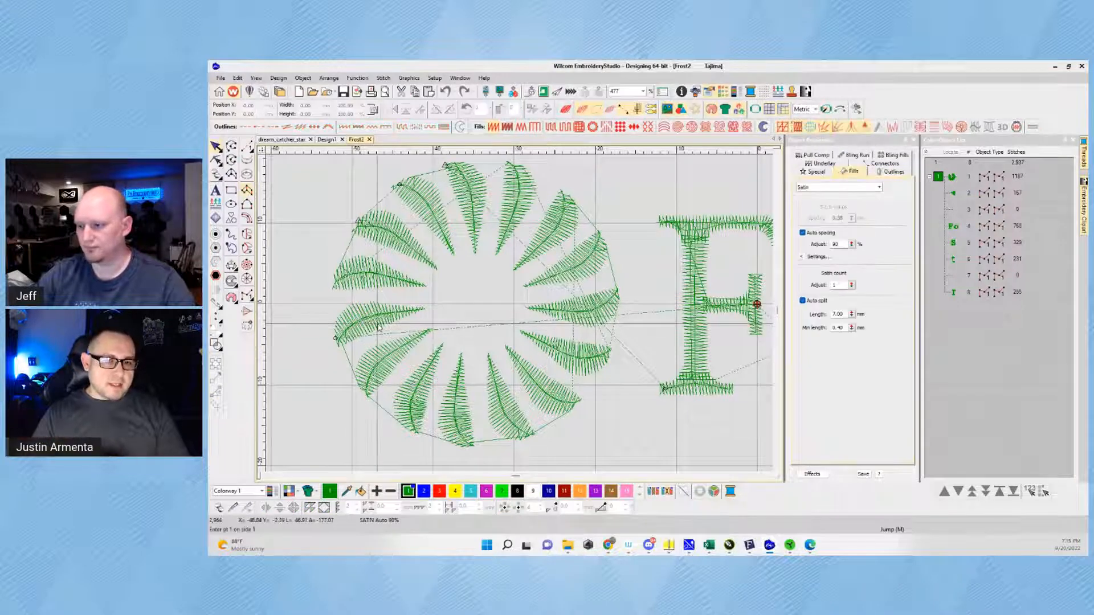
click(422, 491)
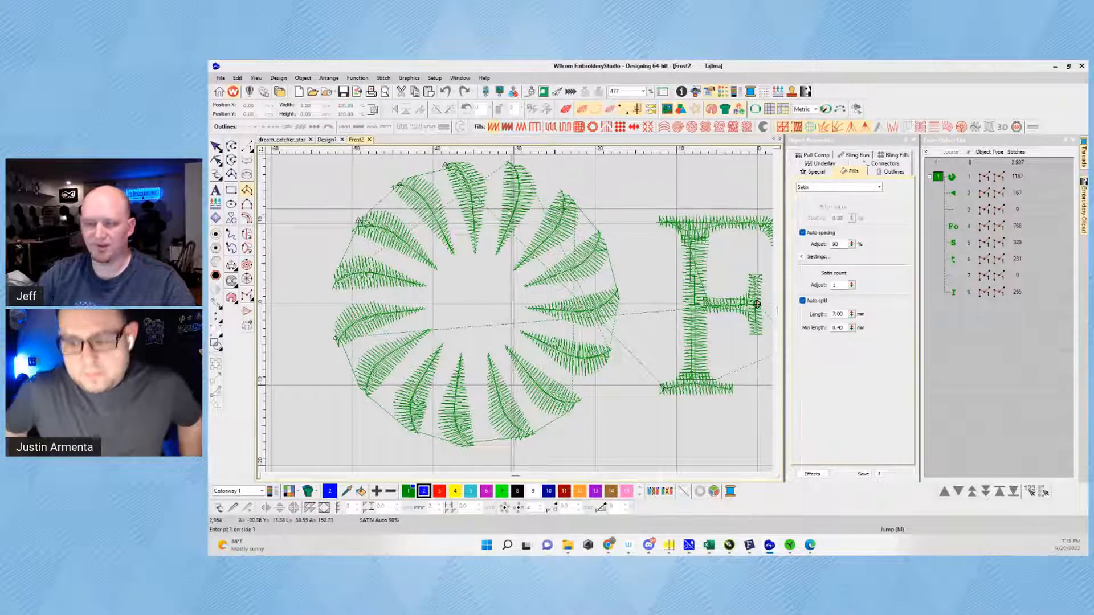
scroll(520, 316, up, 2)
scroll(520, 317, up, 2)
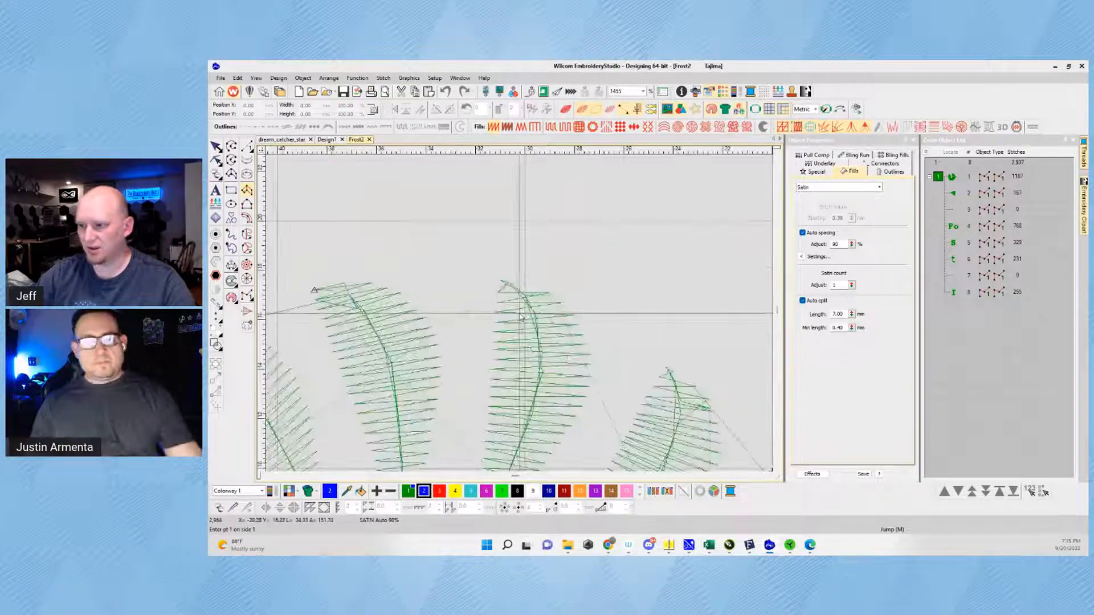
scroll(514, 342, down, 1)
scroll(514, 342, down, 1)
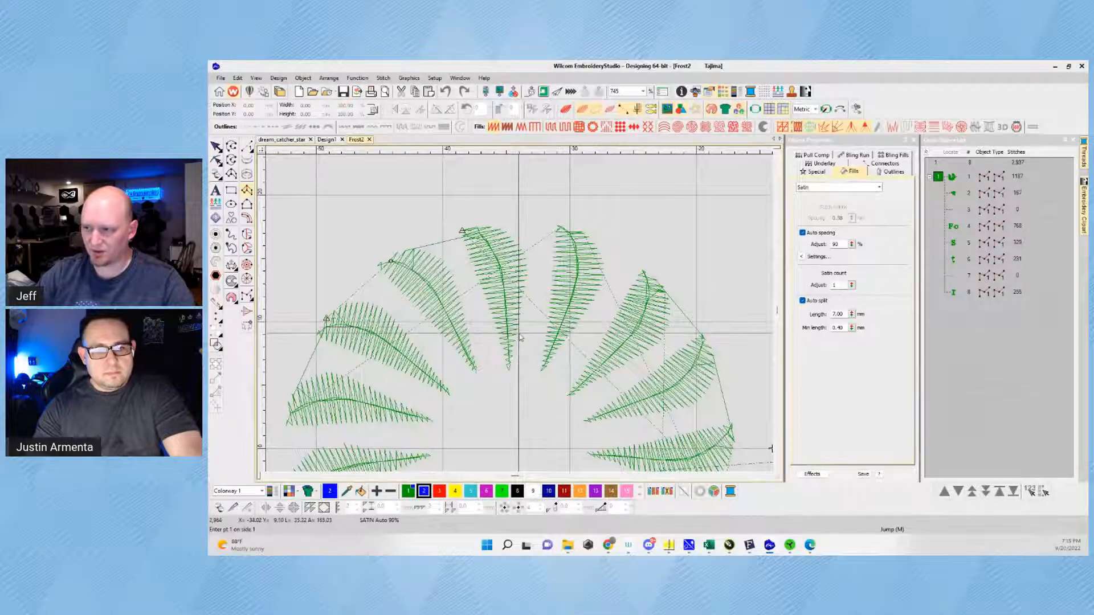
scroll(520, 330, down, 2)
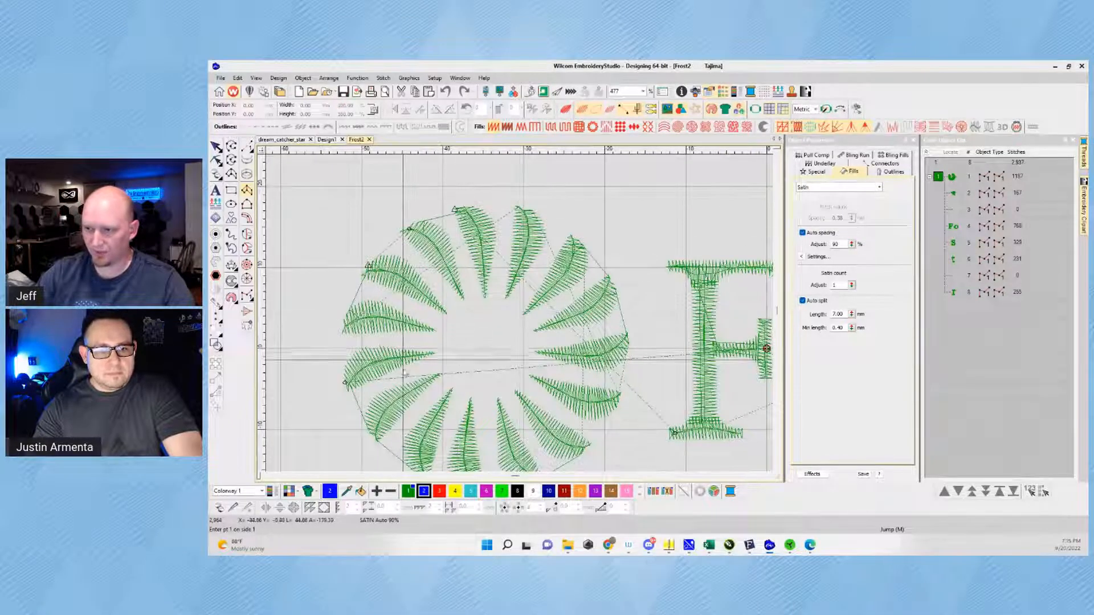
scroll(520, 317, down, 1)
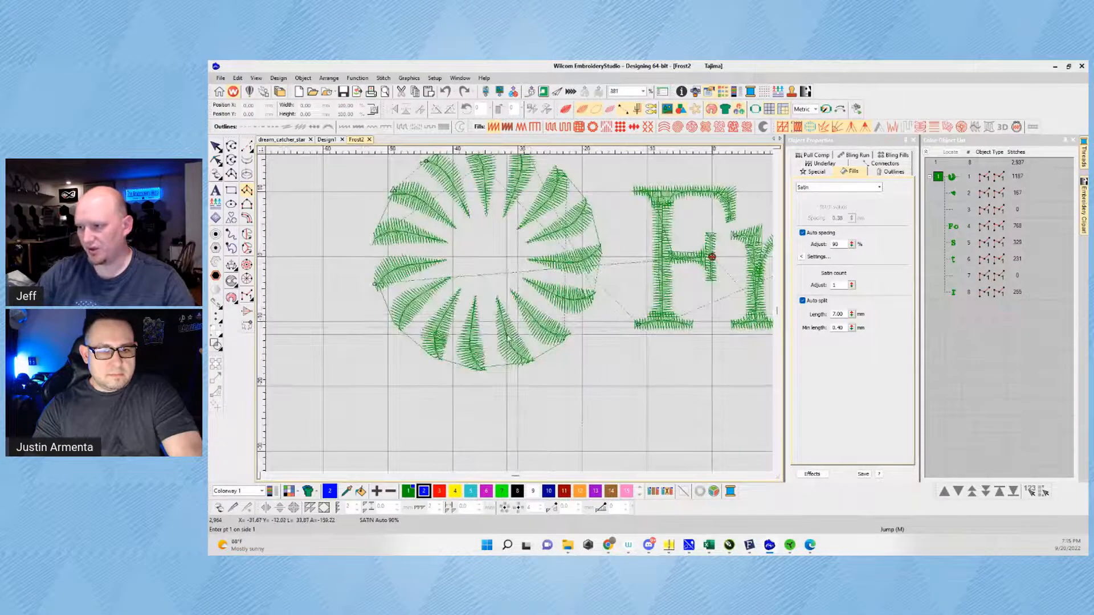
scroll(486, 292, up, 1)
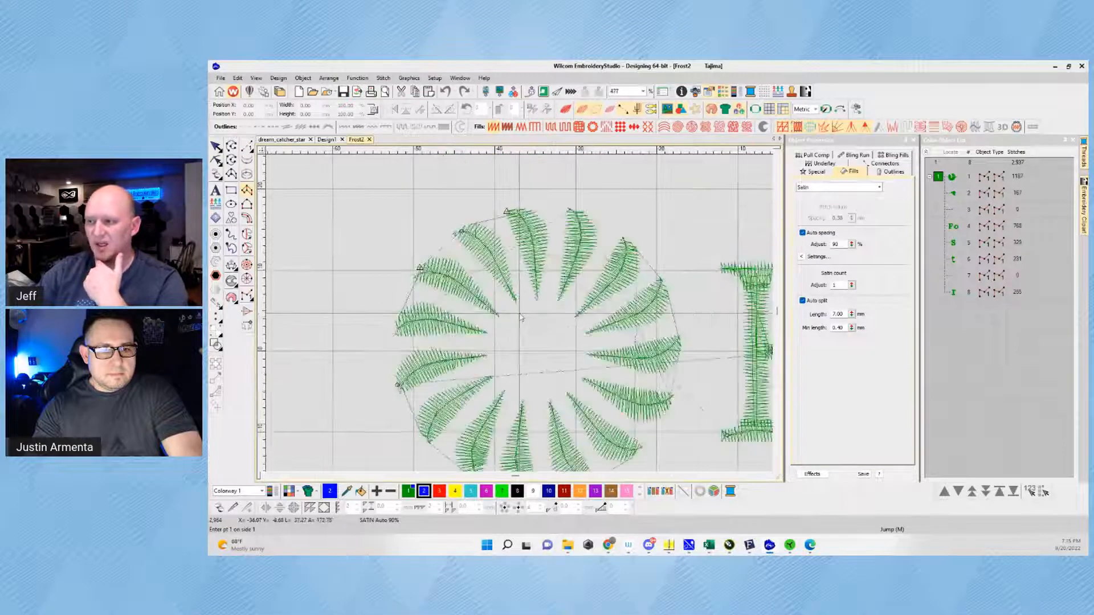
scroll(470, 277, up, 8)
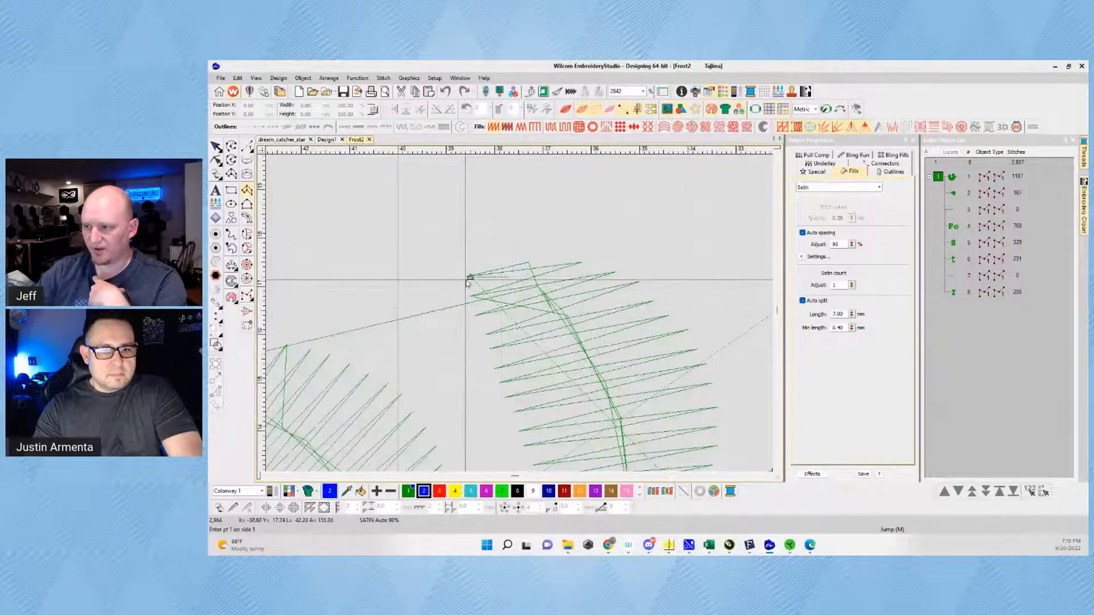
click(470, 278)
click(572, 249)
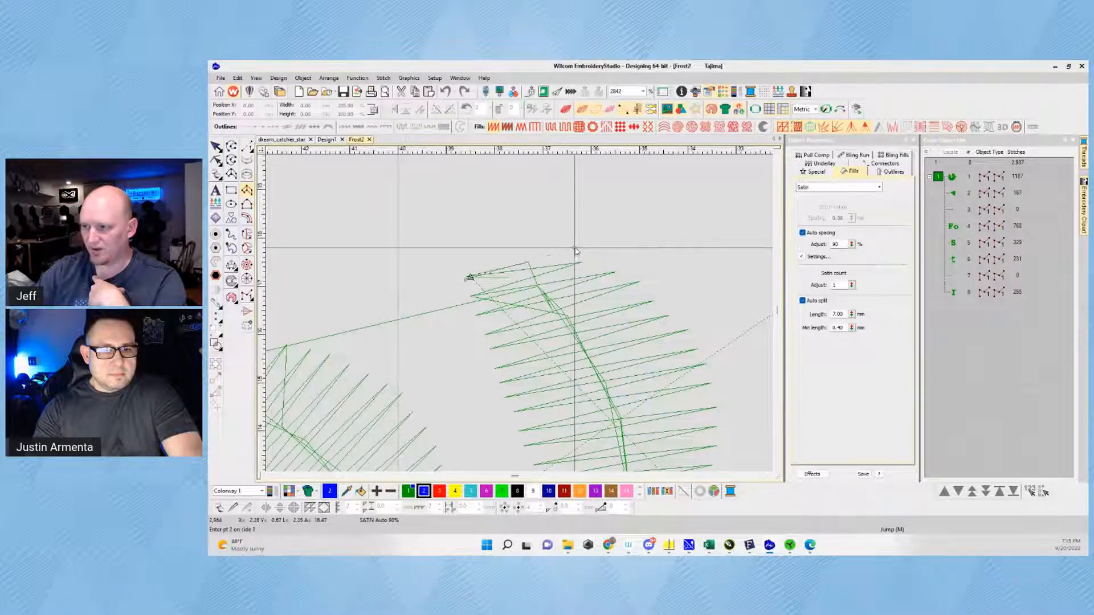
Step: Add a point pair about 4 mm wide across the petal's widest part and another about 2.4 mm wide further down its taper
scroll(520, 317, down, 1)
scroll(520, 317, down, 6)
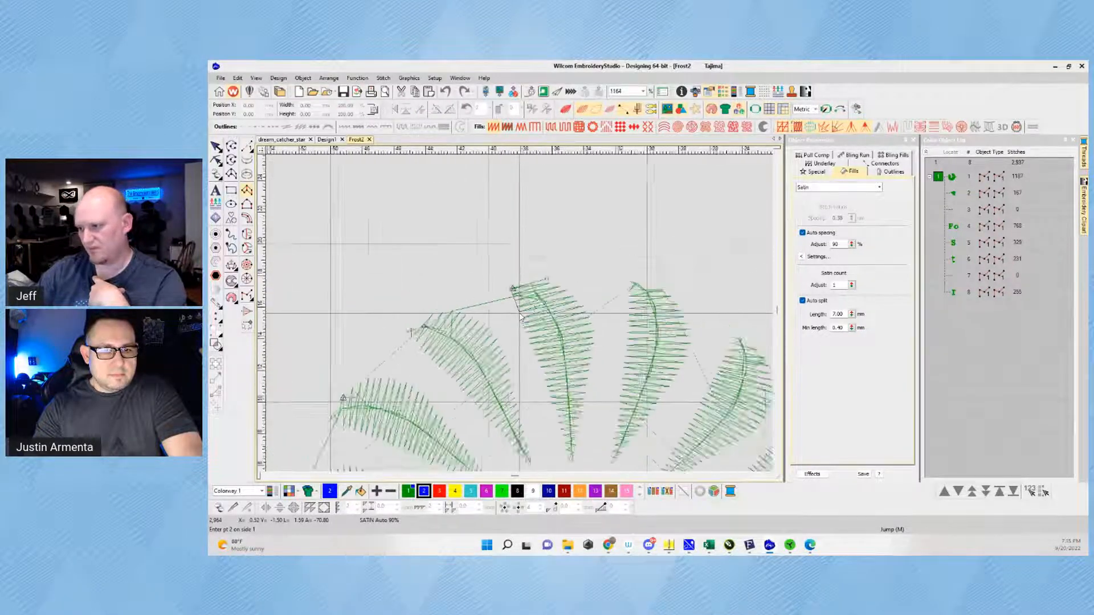
scroll(535, 348, up, 3)
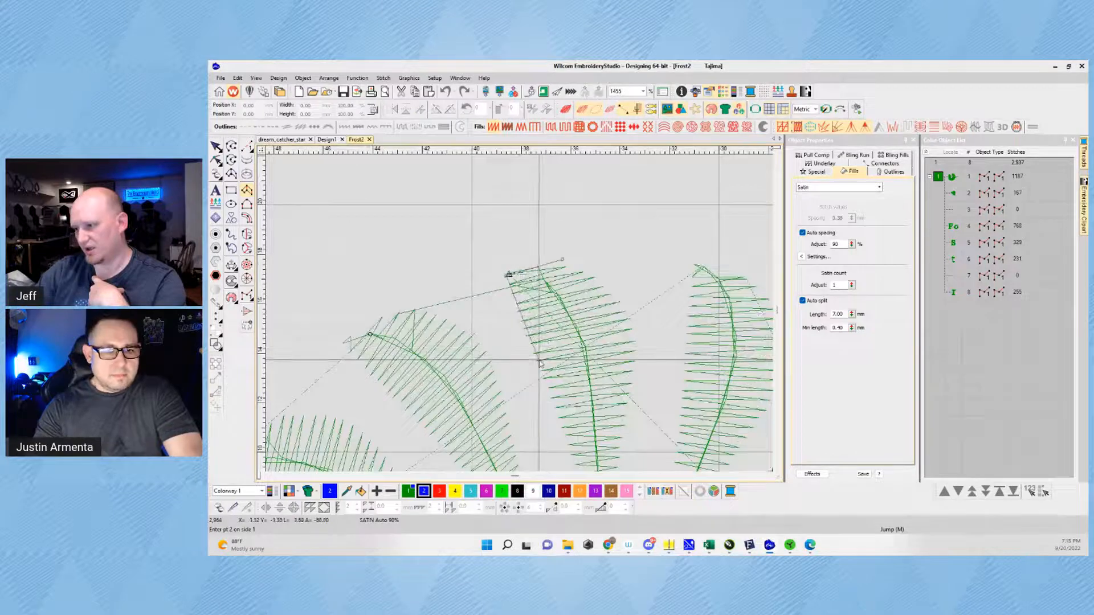
click(537, 360)
click(633, 333)
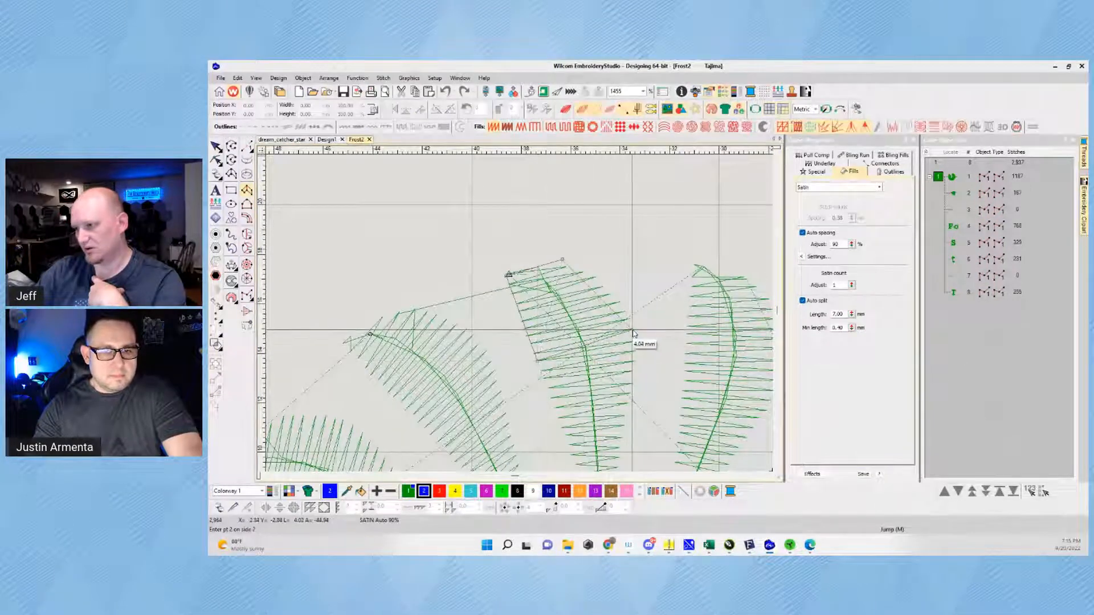
click(566, 437)
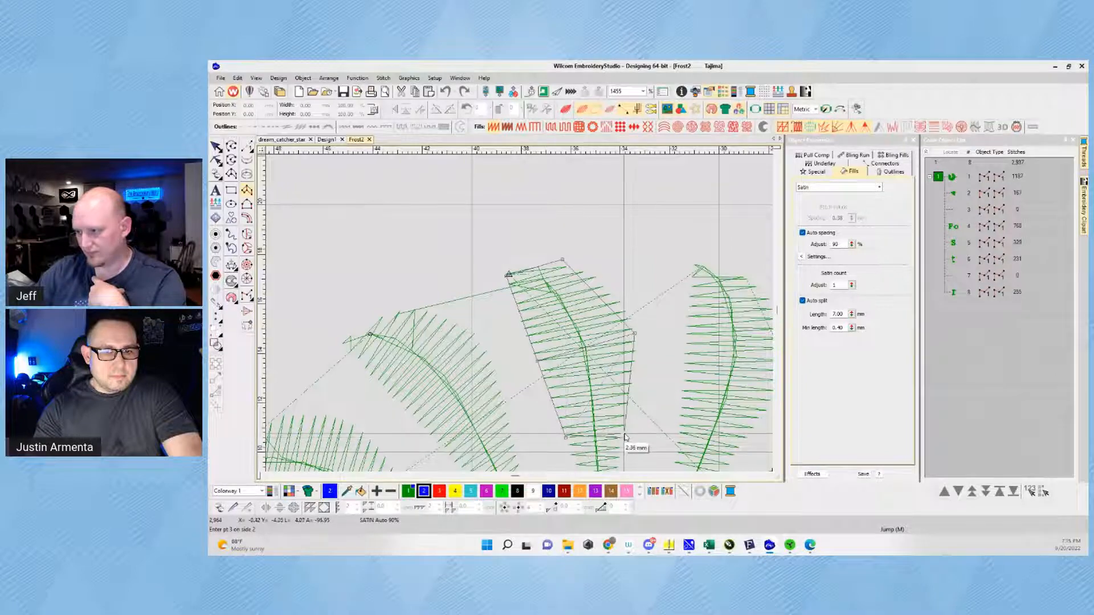
click(625, 437)
Step: Place the last point pair about 1 mm apart at the petal's narrow inner tip and complete the satin column
scroll(625, 437, down, 3)
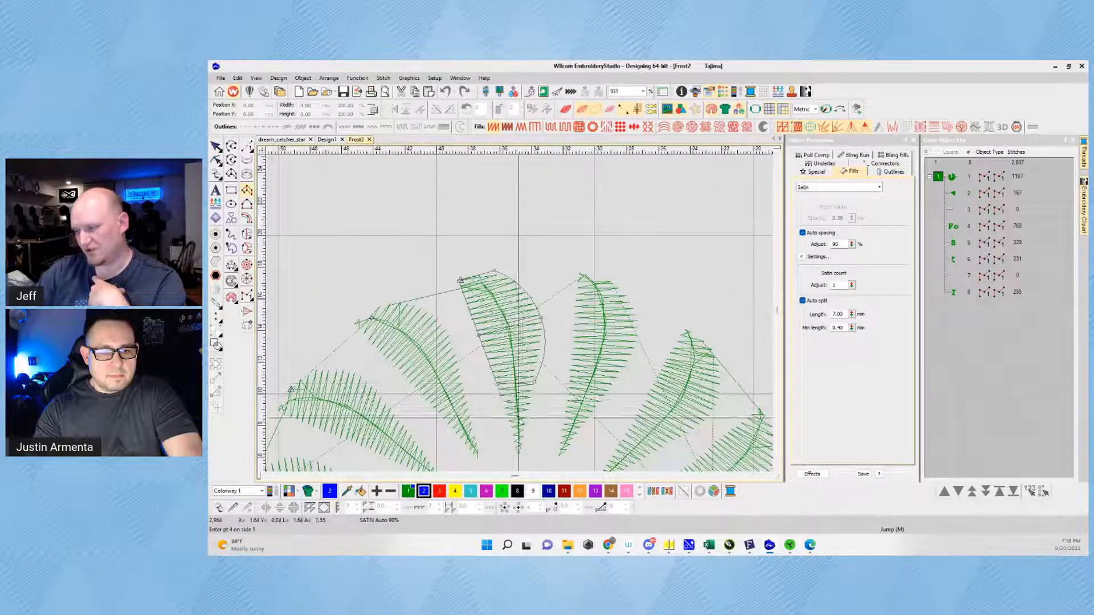
scroll(517, 283, up, 3)
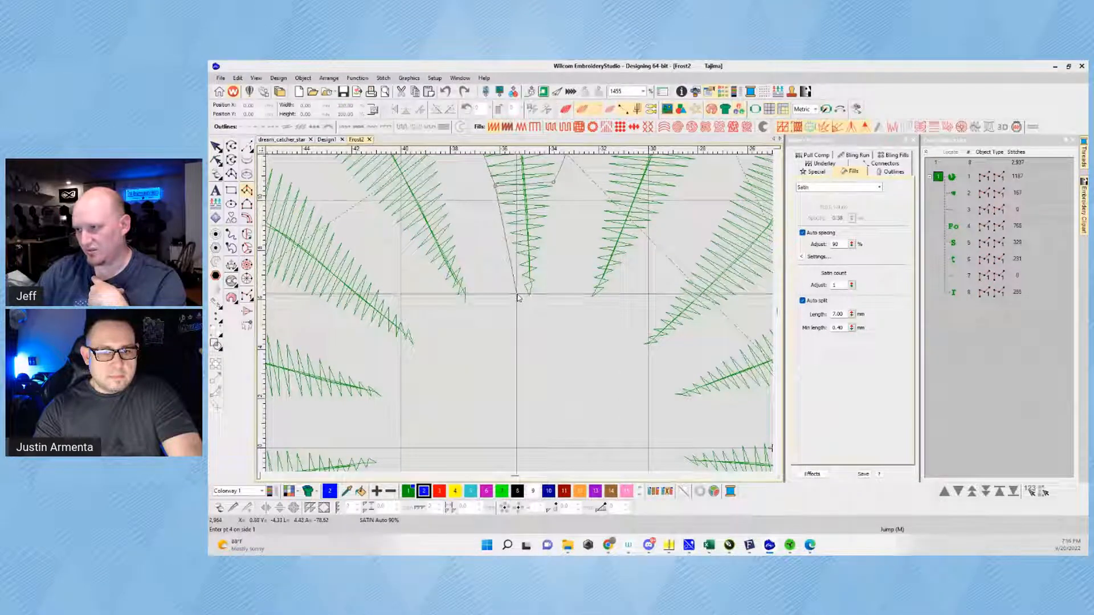
click(517, 296)
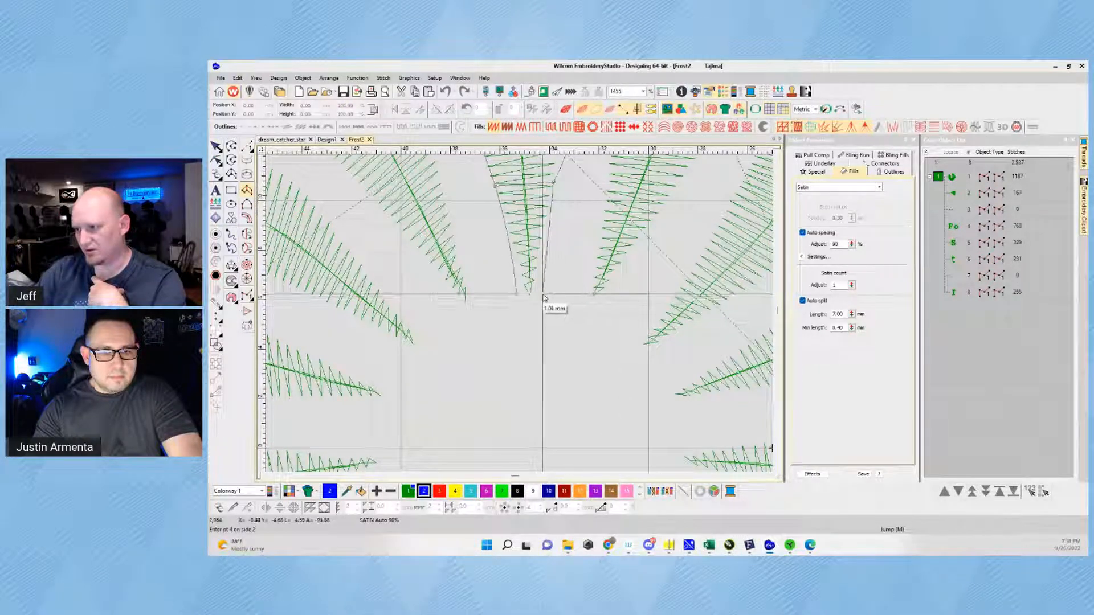
click(543, 297)
scroll(544, 297, down, 3)
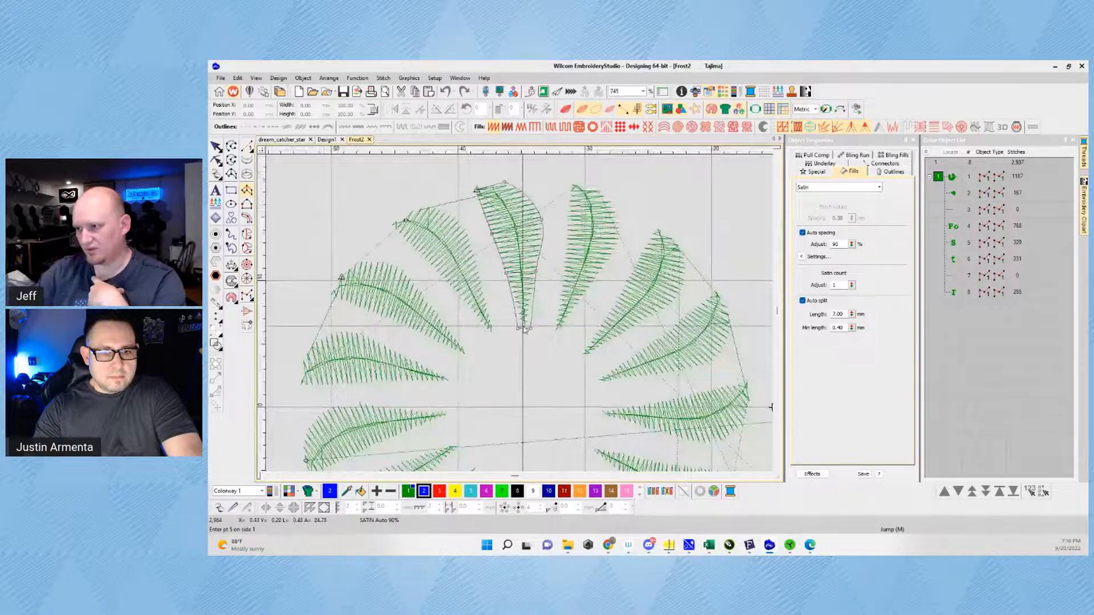
key(Return)
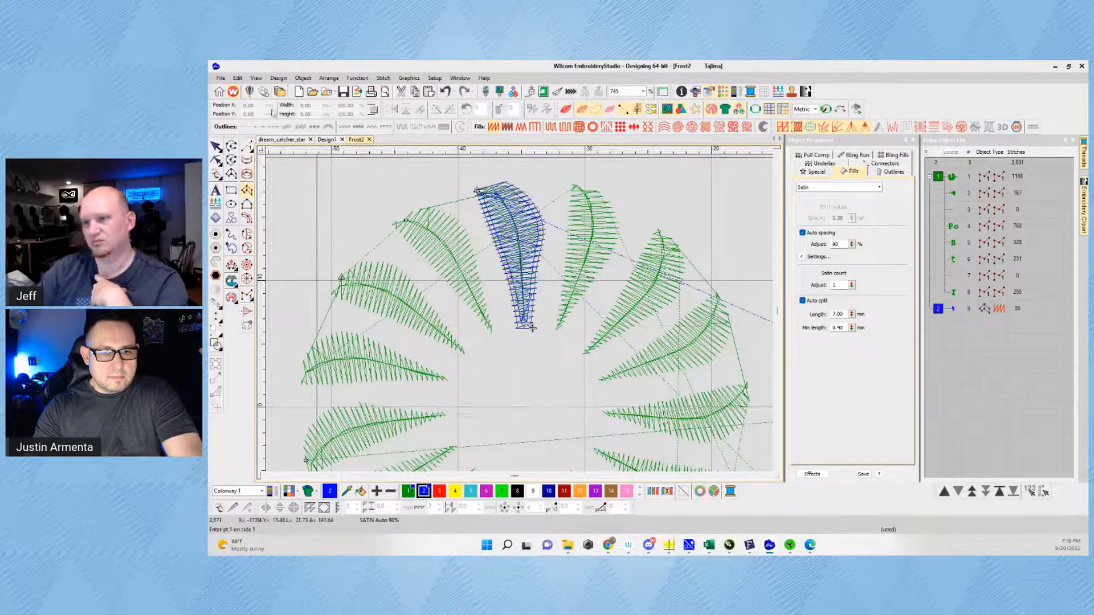
key(Escape)
Step: Reshape the blue column by adding a curve point on its right edge below the widest part and moving it slightly inward
scroll(544, 297, up, 4)
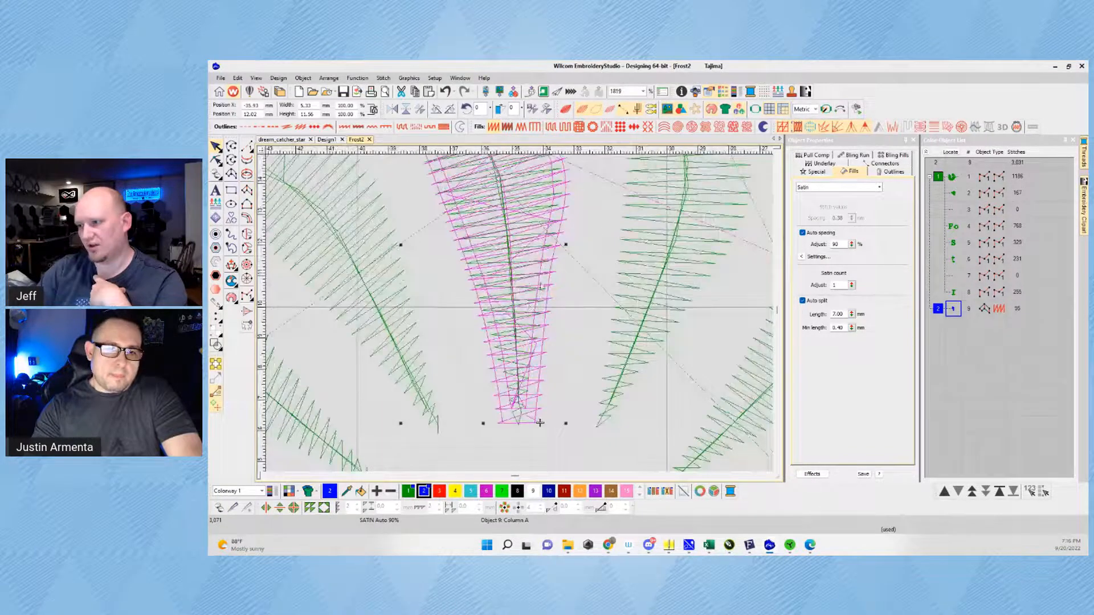
scroll(549, 344, up, 2)
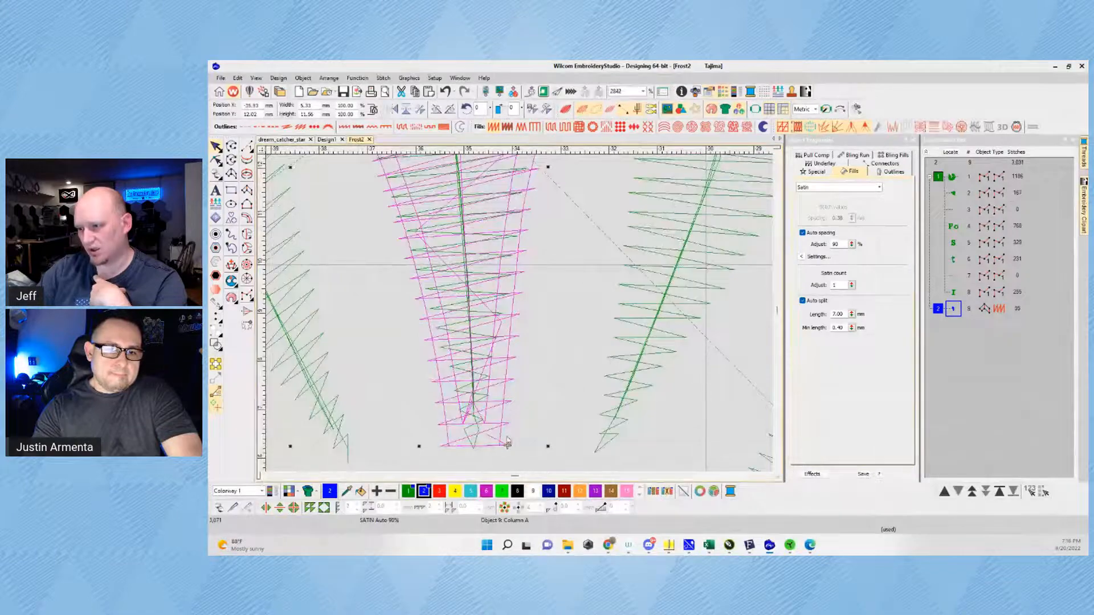
scroll(525, 285, down, 2)
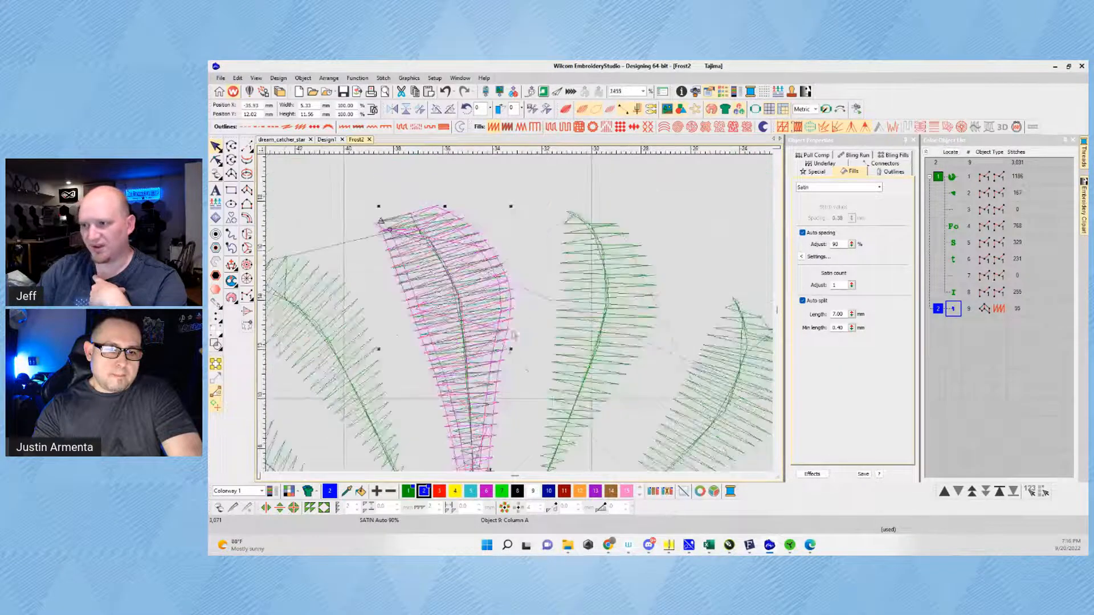
scroll(513, 335, up, 1)
scroll(515, 340, up, 1)
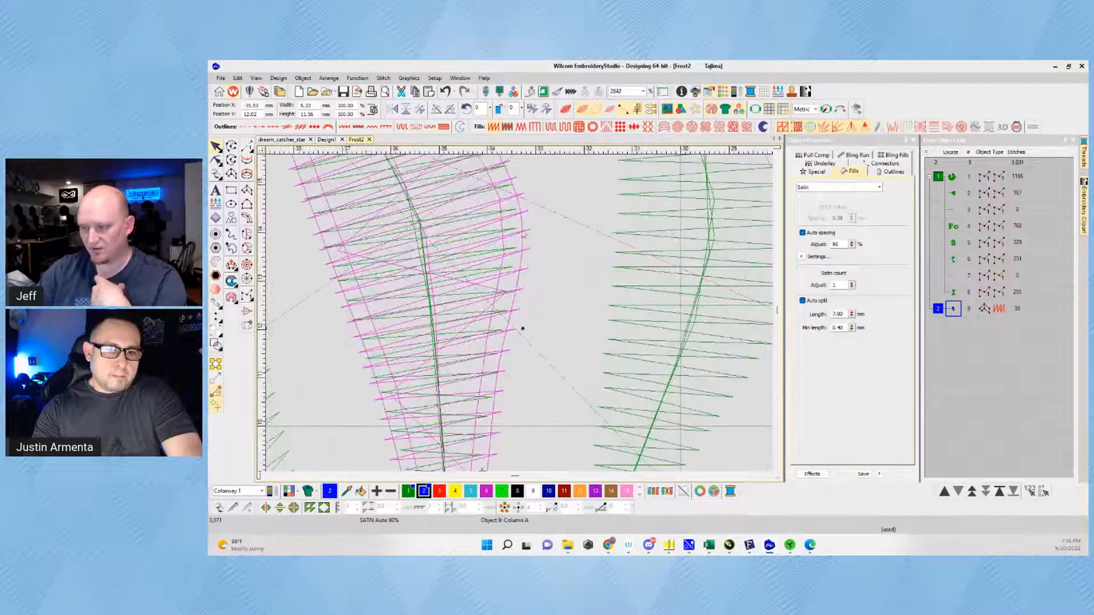
key(h)
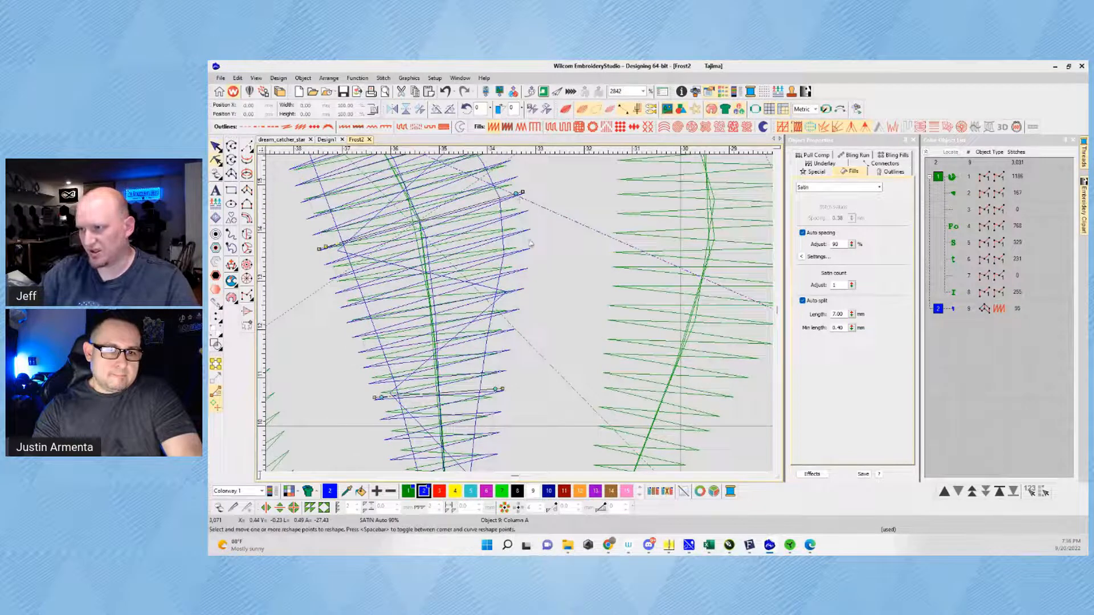
click(523, 247)
key(space)
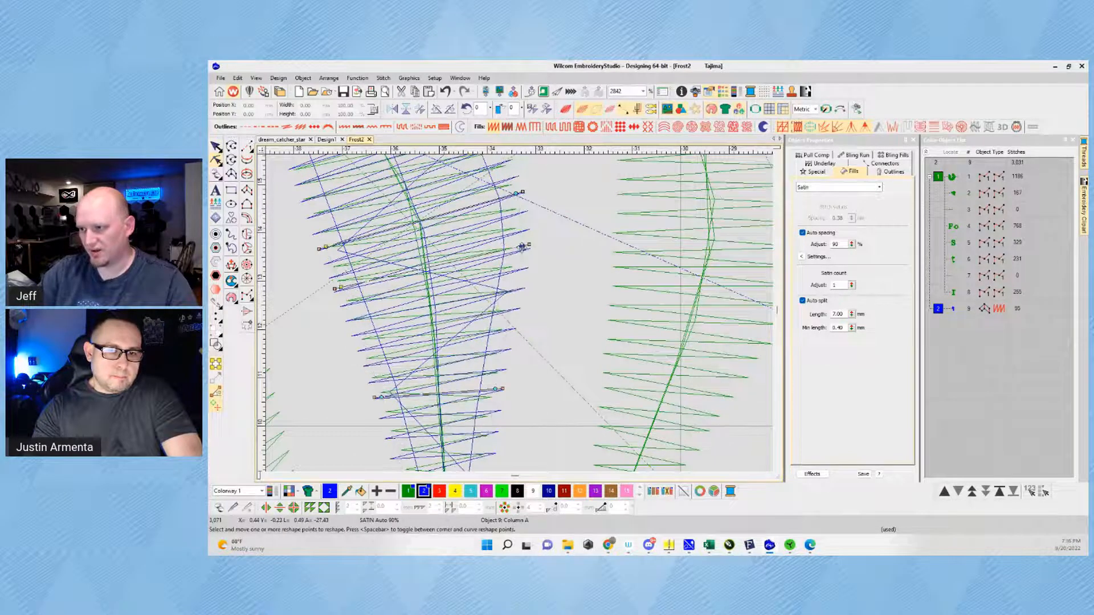
drag(522, 247, 516, 248)
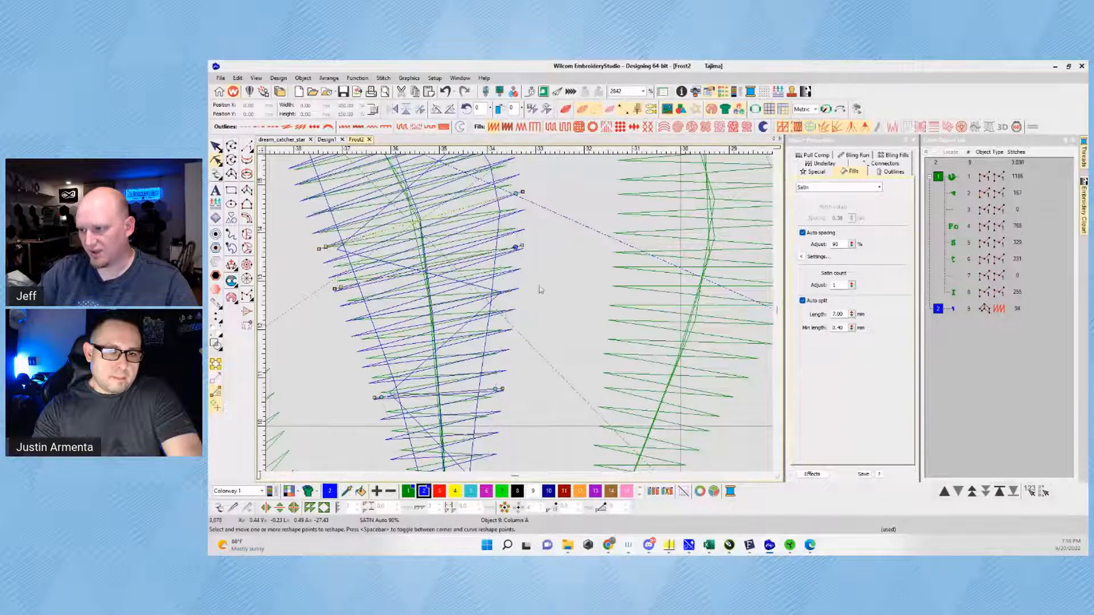
Step: Delete the matching extra reshape point on the blue column's left edge and check the column's outer end and sides
click(341, 288)
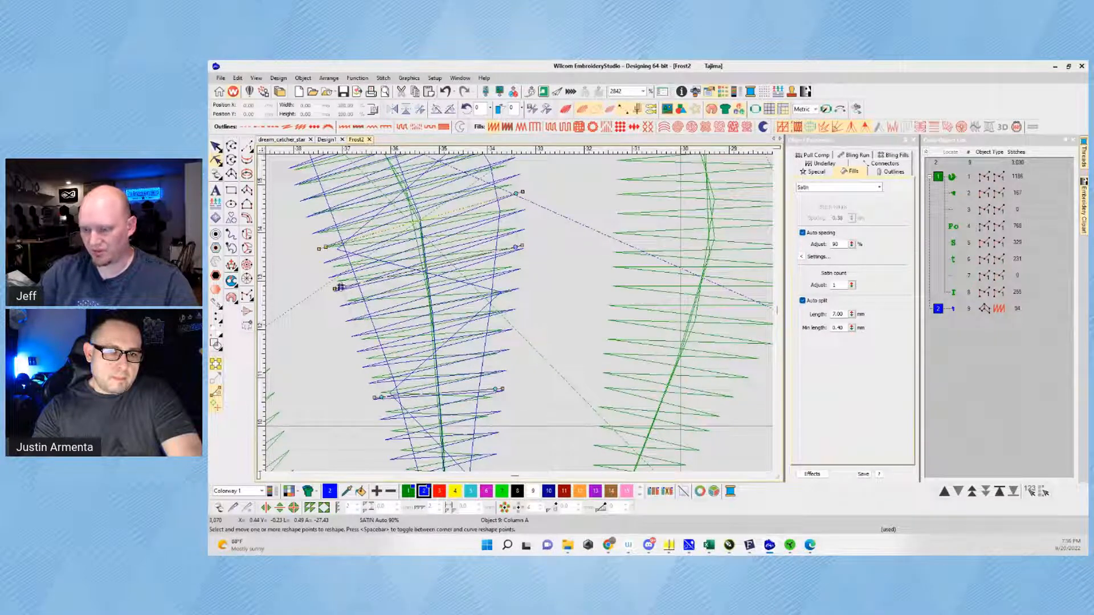
key(Delete)
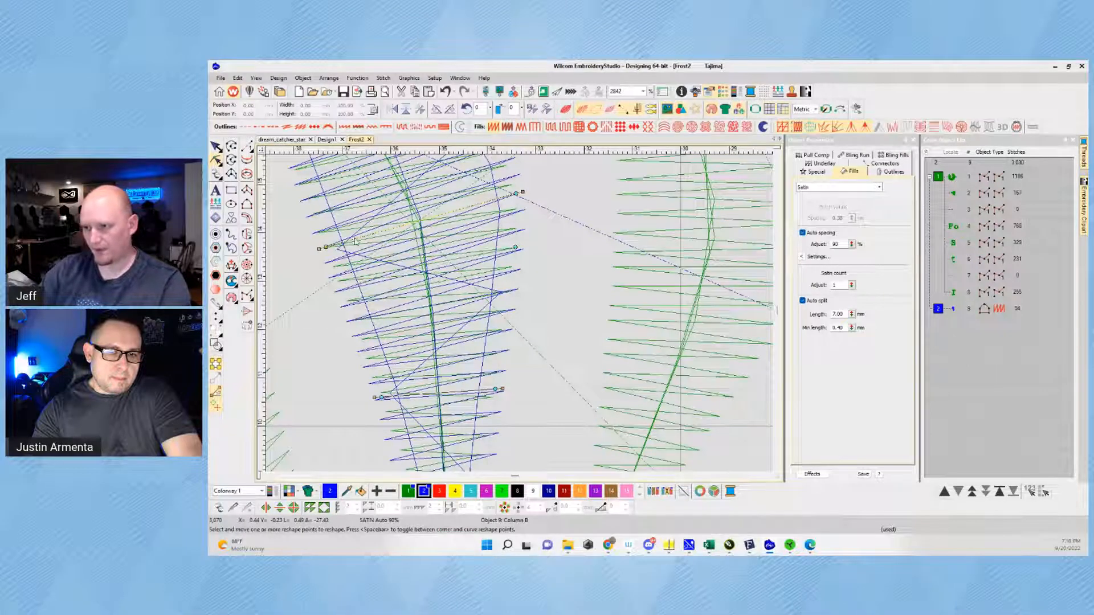
scroll(371, 266, down, 1)
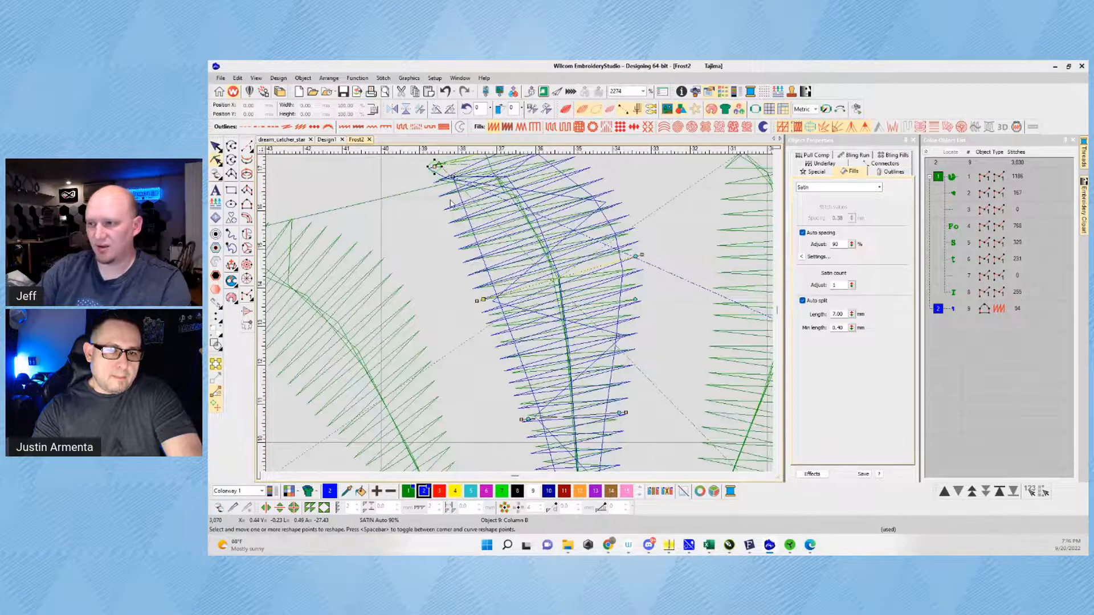
scroll(450, 203, up, 5)
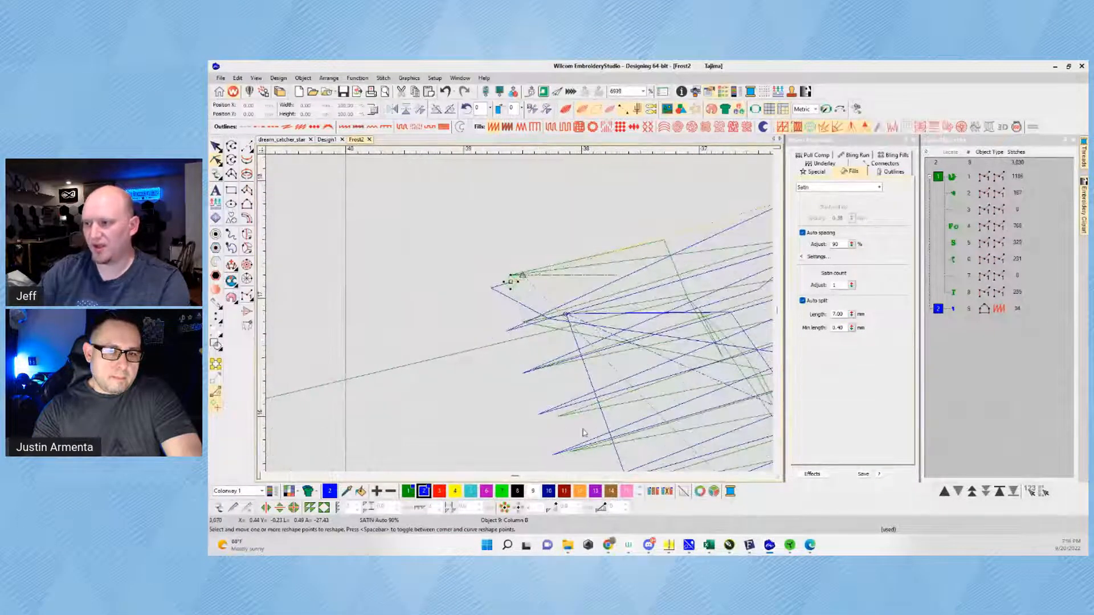
scroll(561, 415, down, 4)
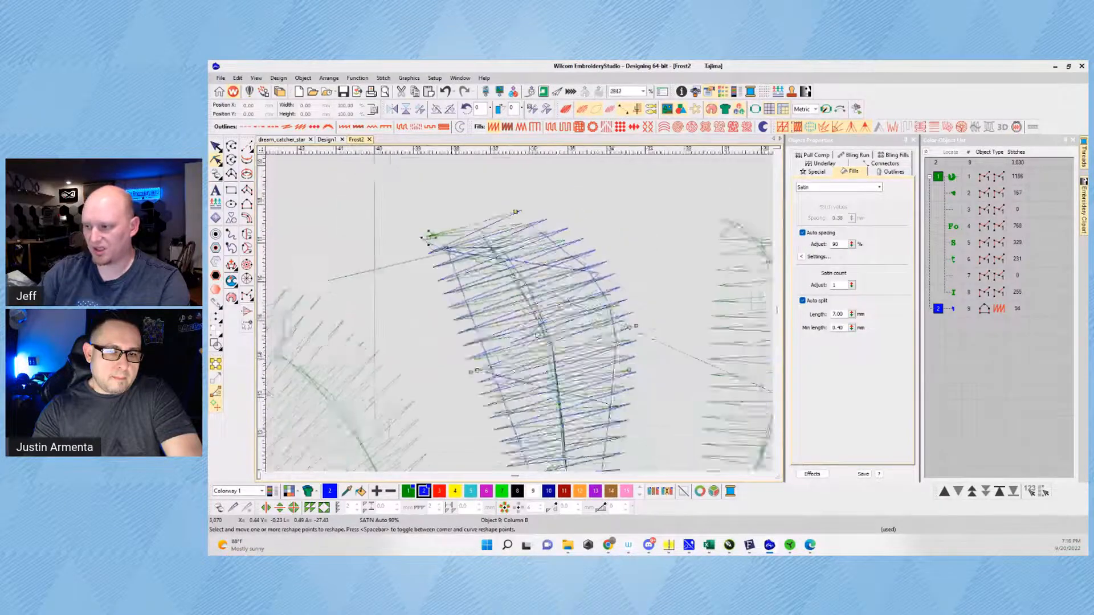
scroll(539, 332, down, 2)
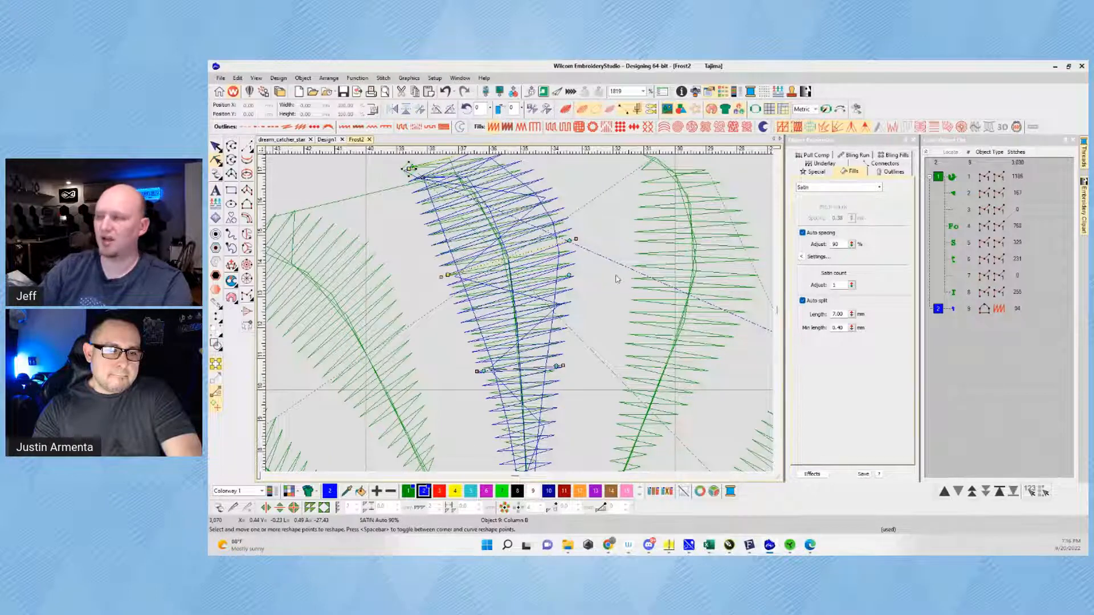
Step: Set the blue column's pull compensation to 0.25 mm and return from reshaping to object selection
click(813, 155)
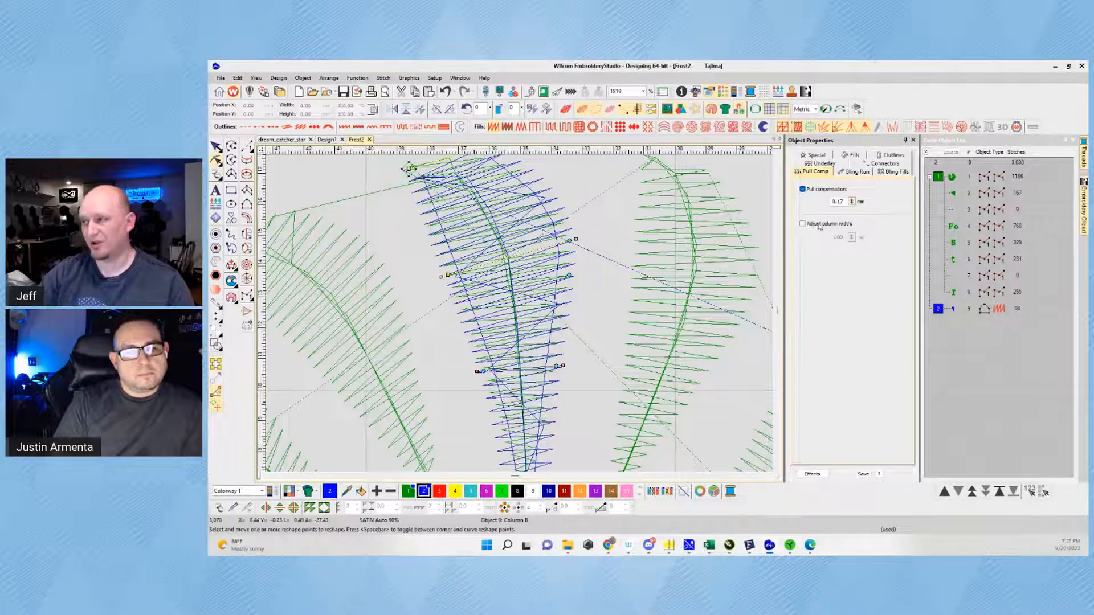
double_click(838, 201)
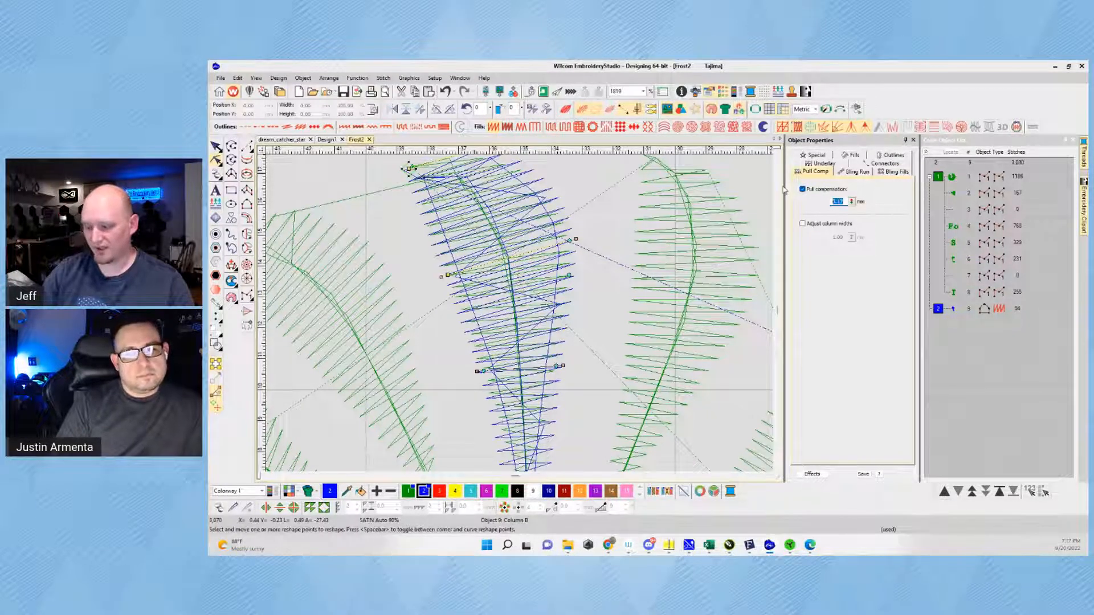
text(0.25)
key(Return)
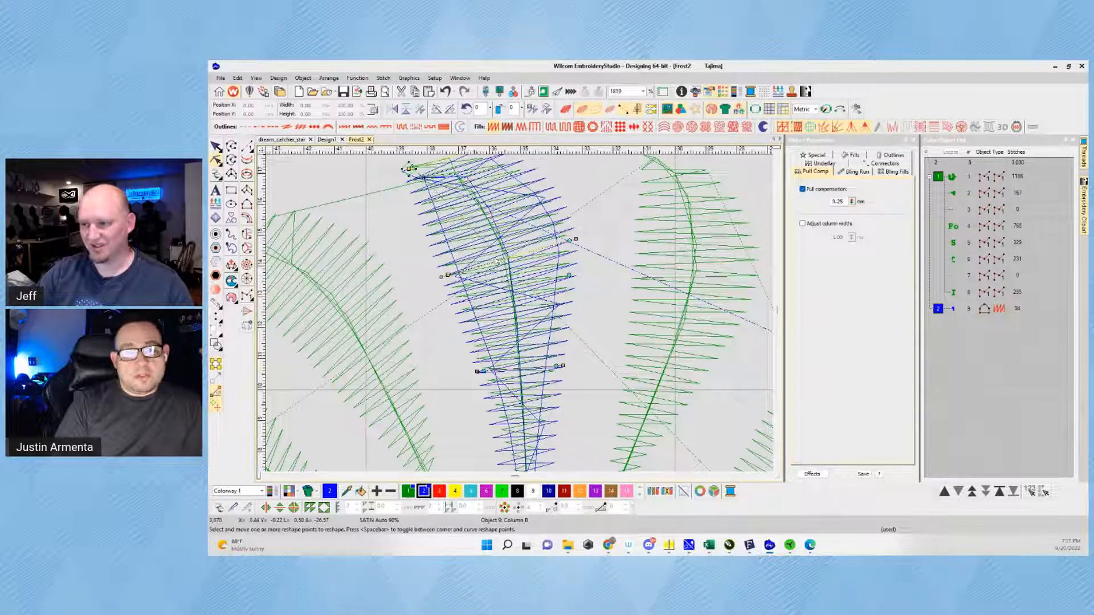
click(216, 146)
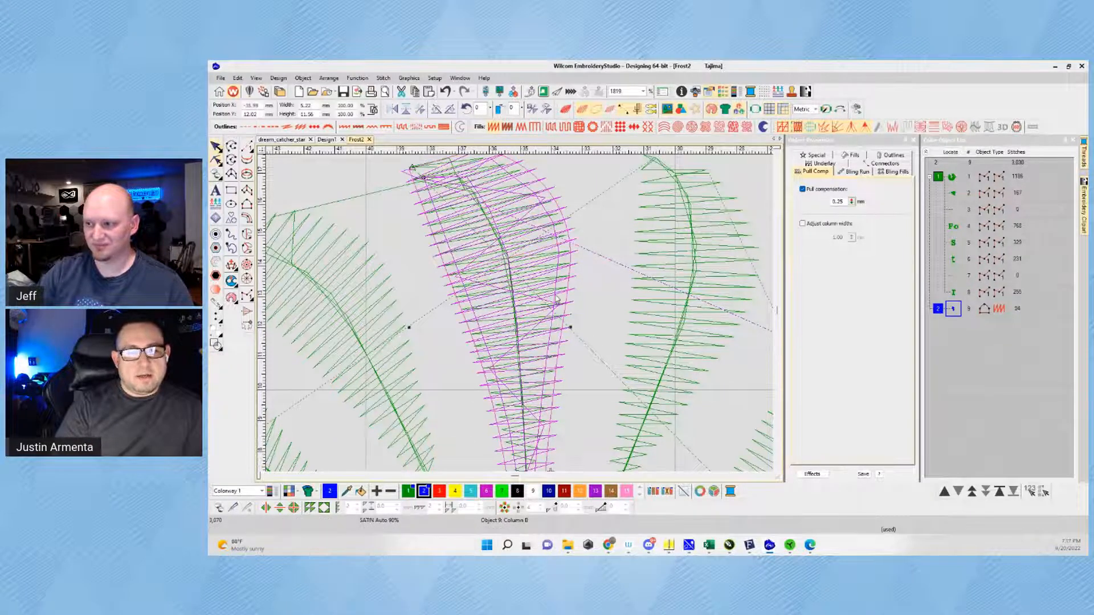
Step: Turn off auto spacing for the blue column's satin fill and set its stitch spacing to 0.35 mm
scroll(553, 295, down, 2)
click(821, 164)
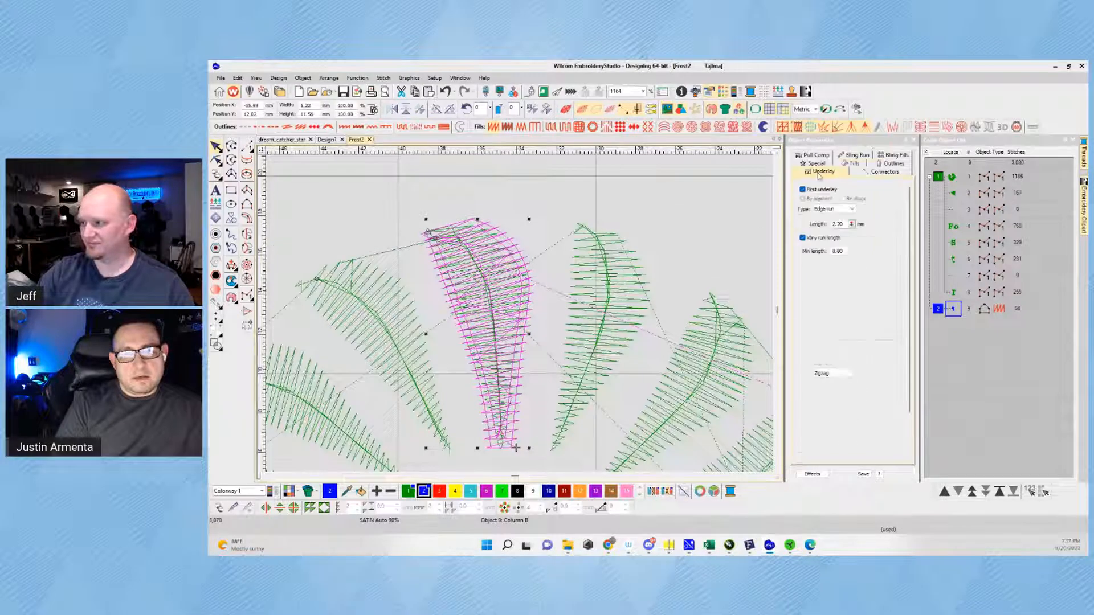
click(815, 164)
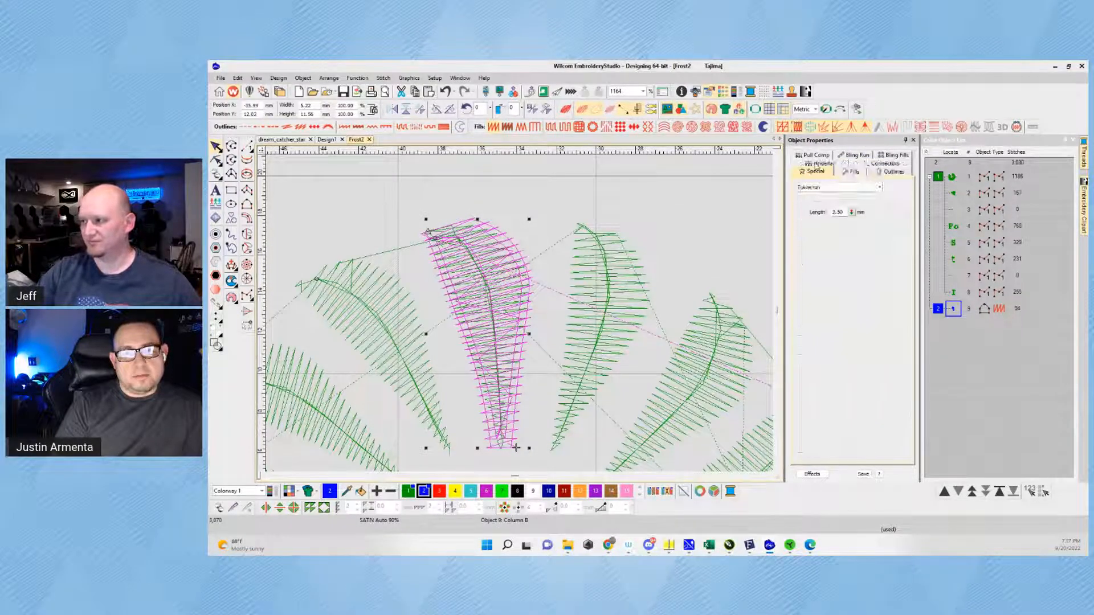
click(853, 172)
click(803, 233)
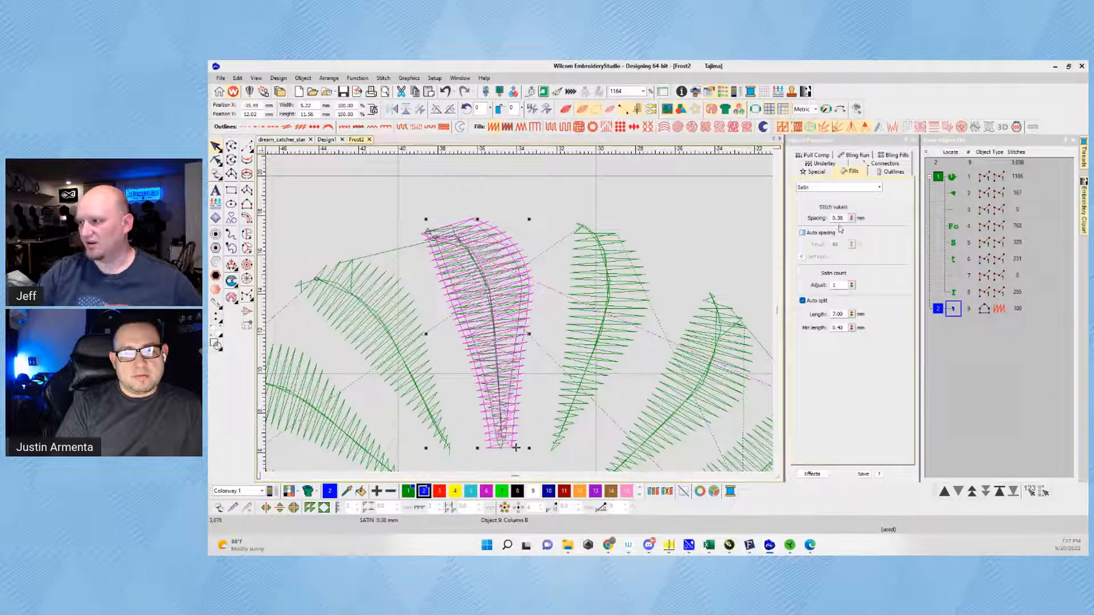
text(.3)
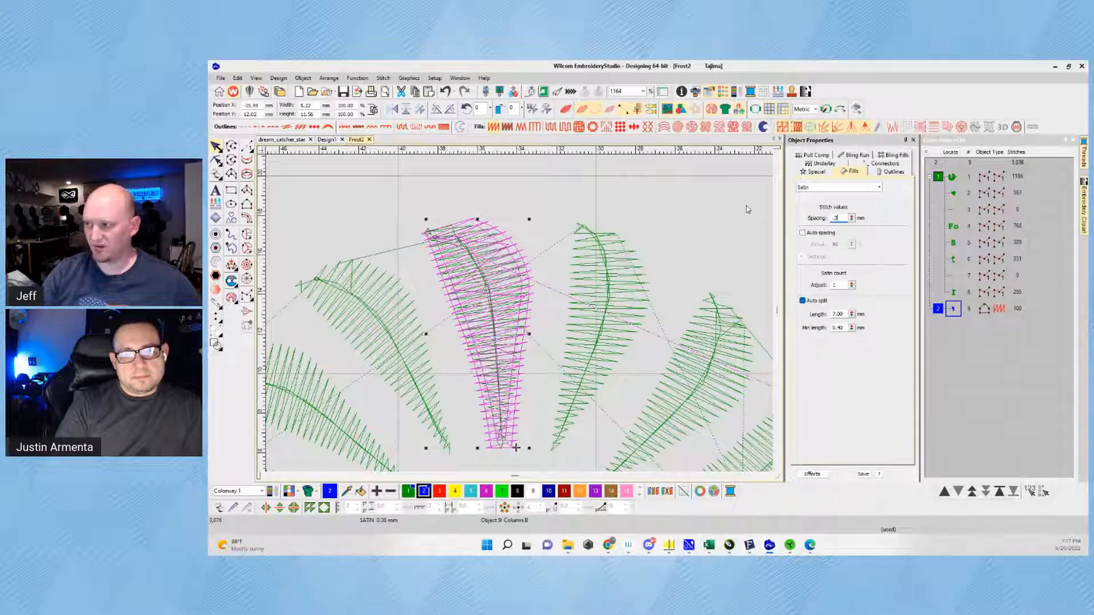
text(5)
key(Return)
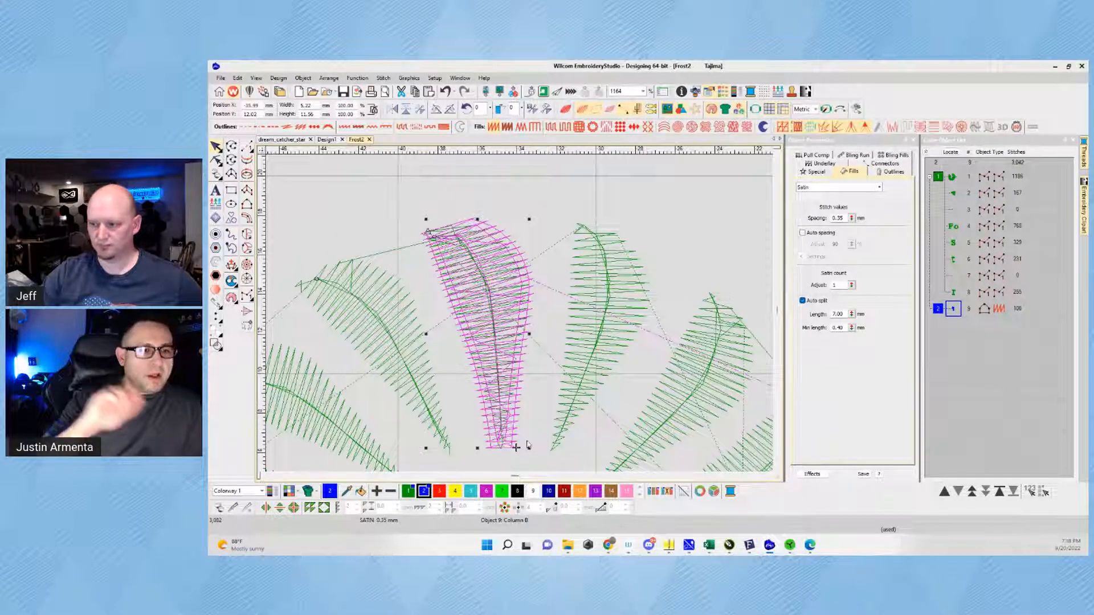
Step: Move the blue column's stitching end point from the narrow inner tip to its right edge near the outer end
click(433, 195)
click(518, 387)
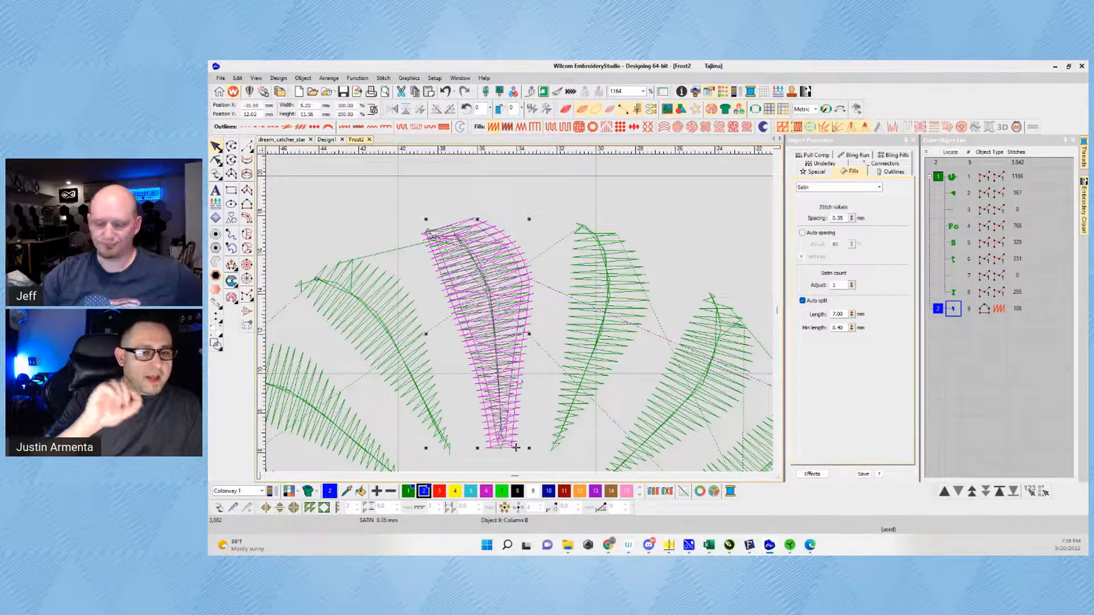
key(h)
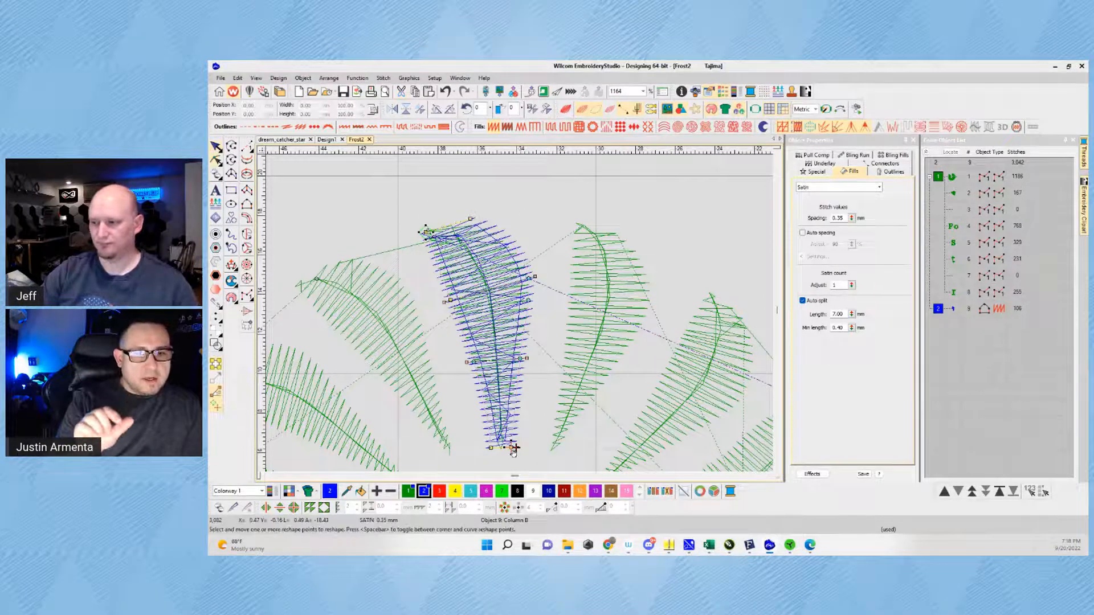
mouse_move(514, 448)
mouse_down()
mouse_move(501, 329)
mouse_move(516, 241)
mouse_up()
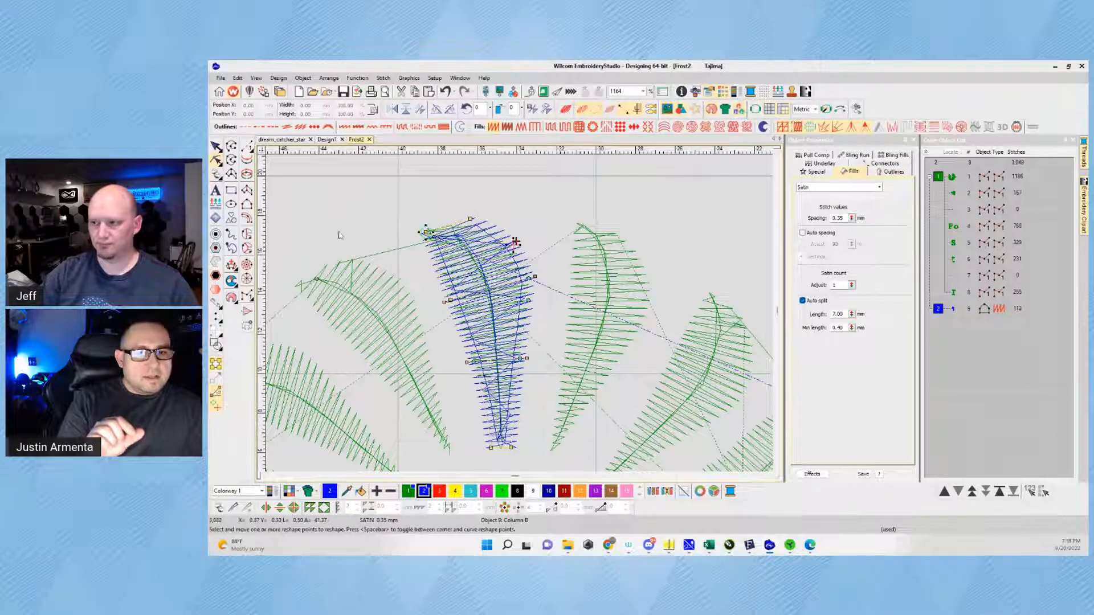
click(216, 146)
key(Escape)
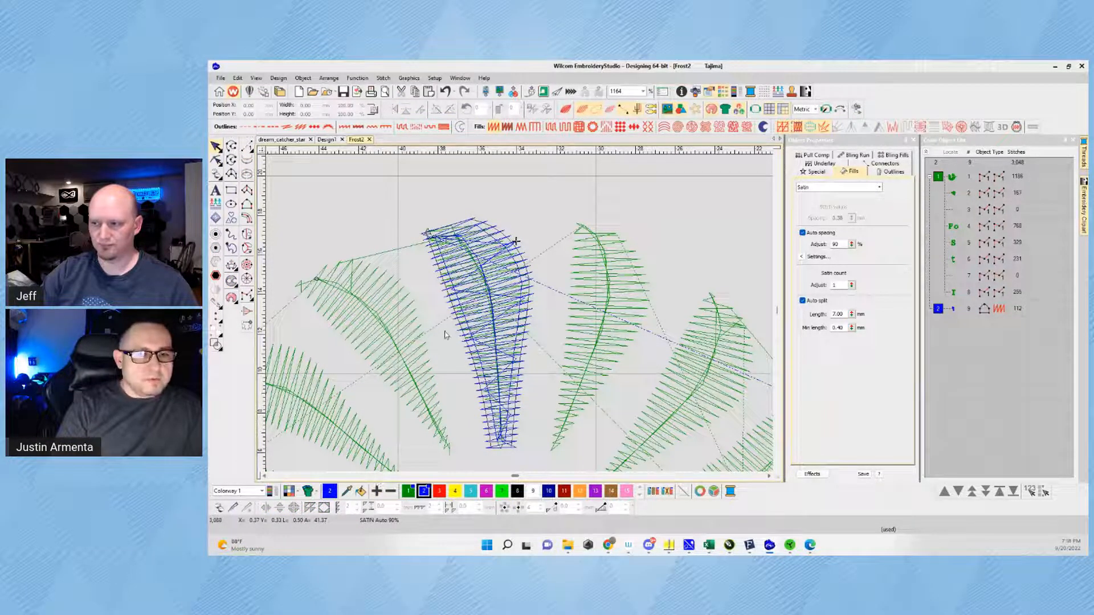
Step: Move the blue column's start point from the outer tip into its interior and place the end point on the right edge just above the widest part
click(455, 315)
key(h)
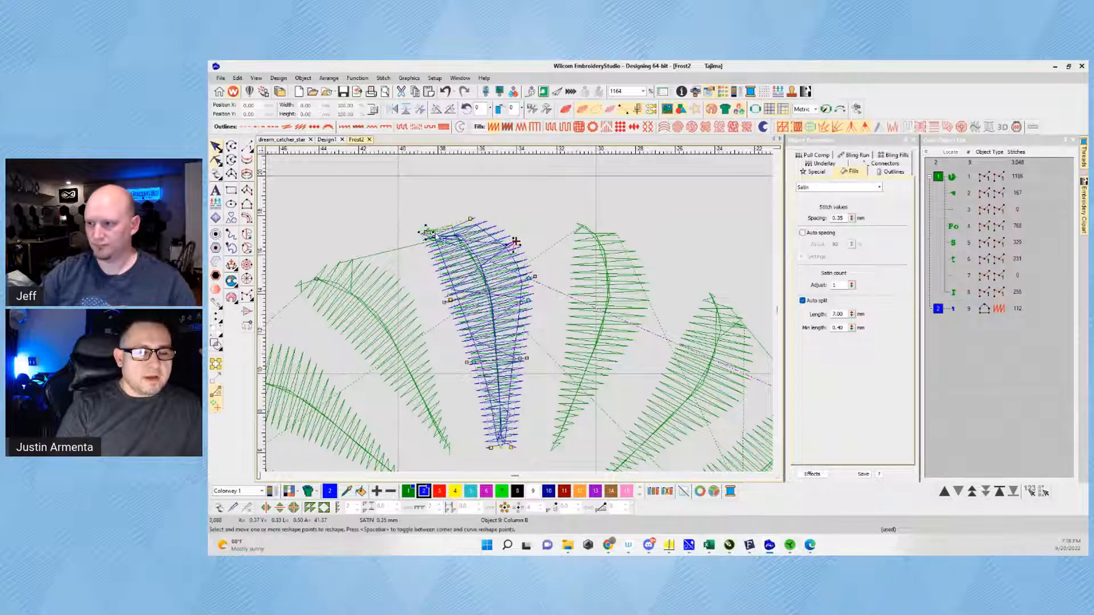
mouse_move(427, 232)
mouse_down()
mouse_move(504, 302)
mouse_move(487, 289)
mouse_up()
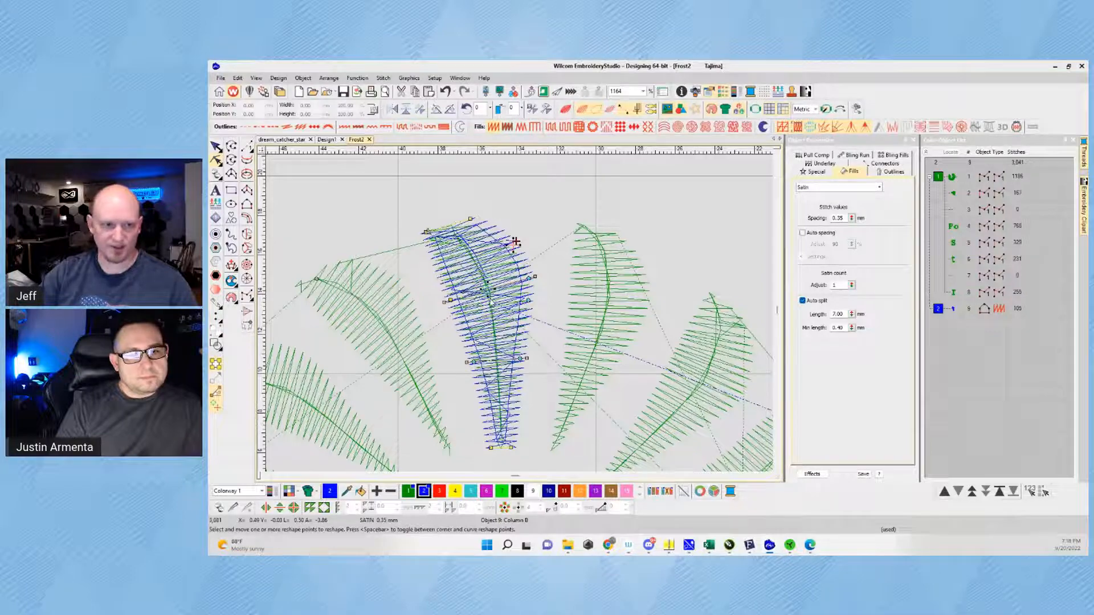
scroll(482, 283, up, 4)
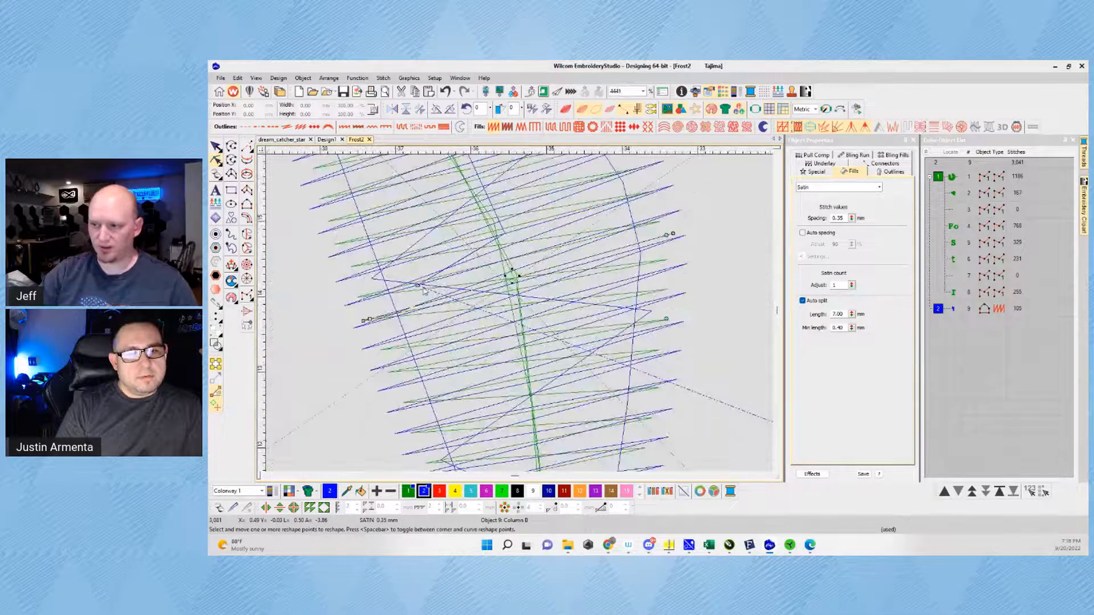
scroll(508, 268, down, 3)
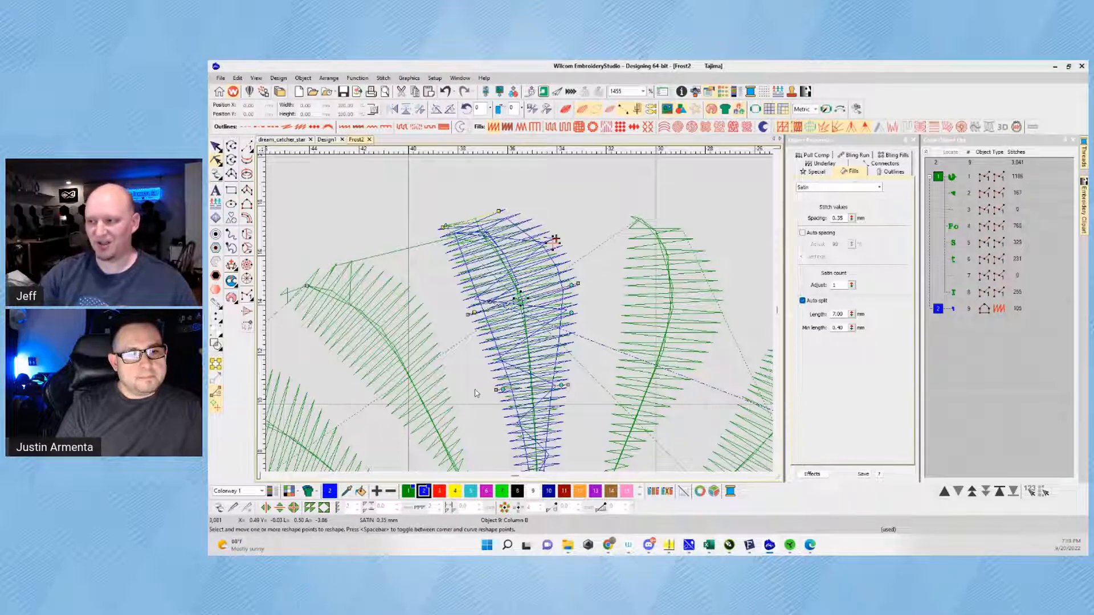
drag(521, 215, 498, 204)
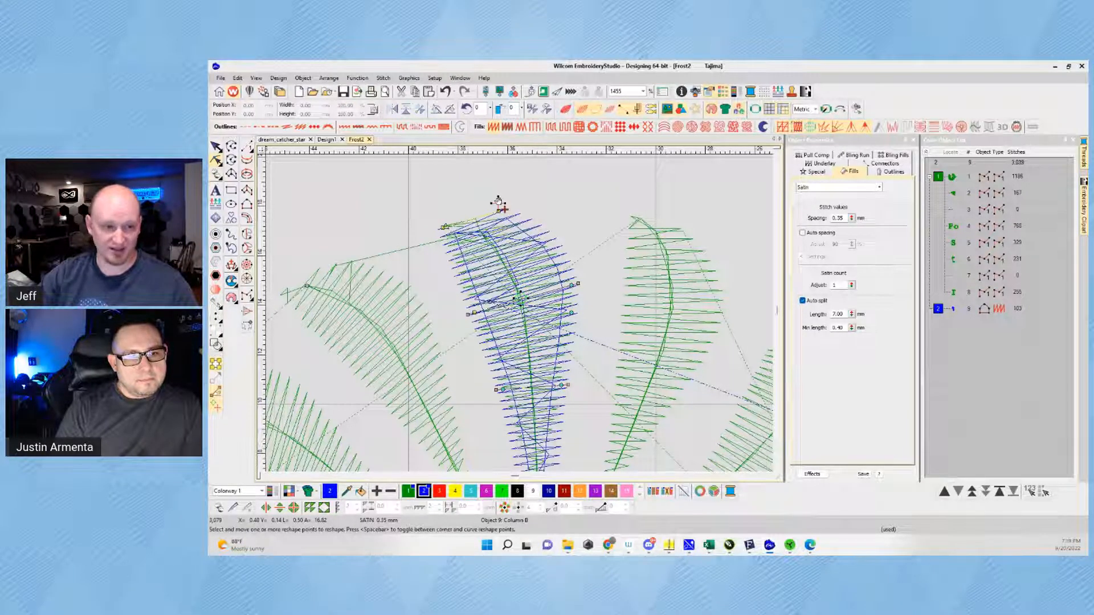
drag(498, 203, 567, 264)
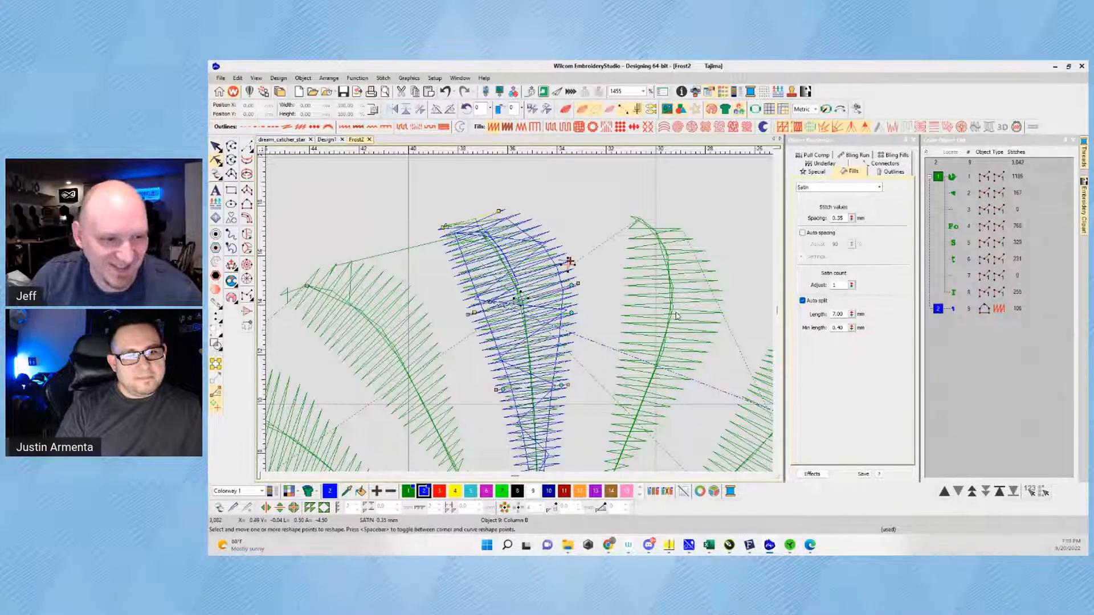
Step: Check the blue column's tie-off connector settings, including the tie-off method, and leave reshaping with the column deselected
click(884, 163)
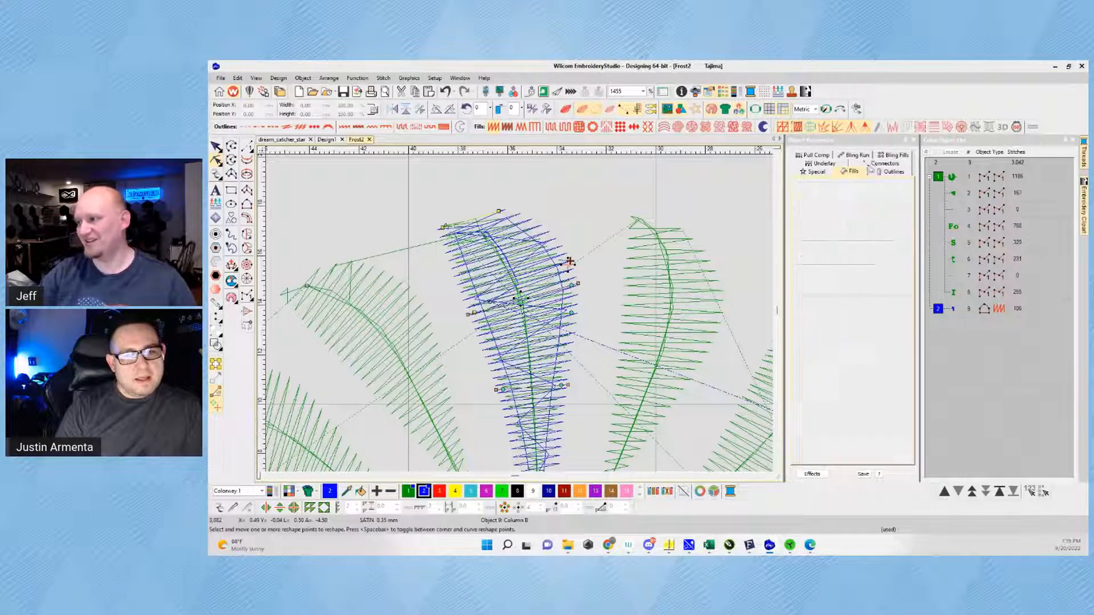
click(846, 307)
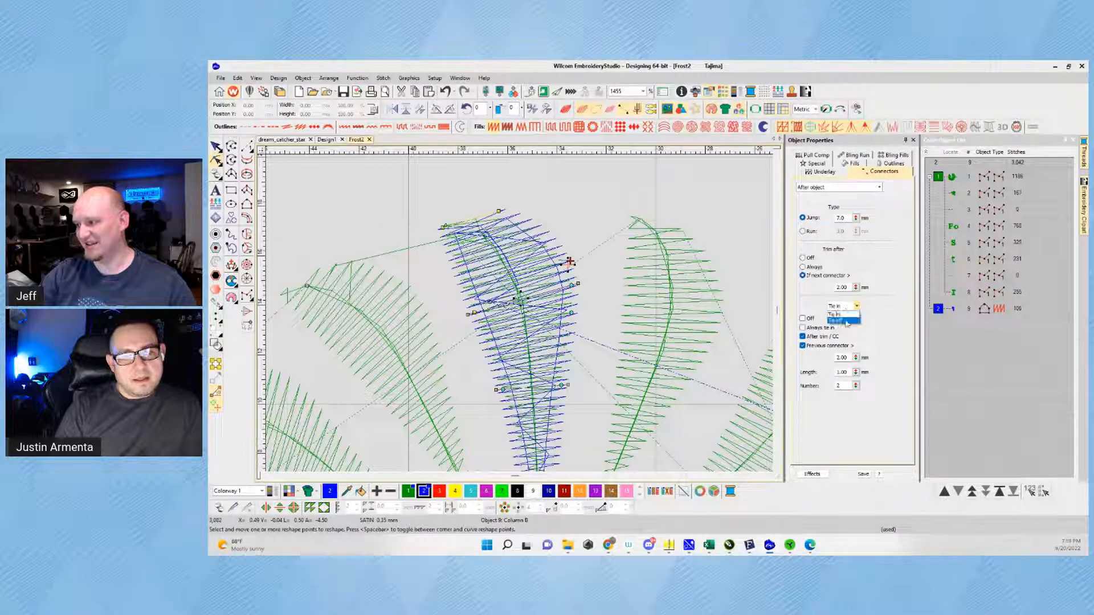
click(842, 321)
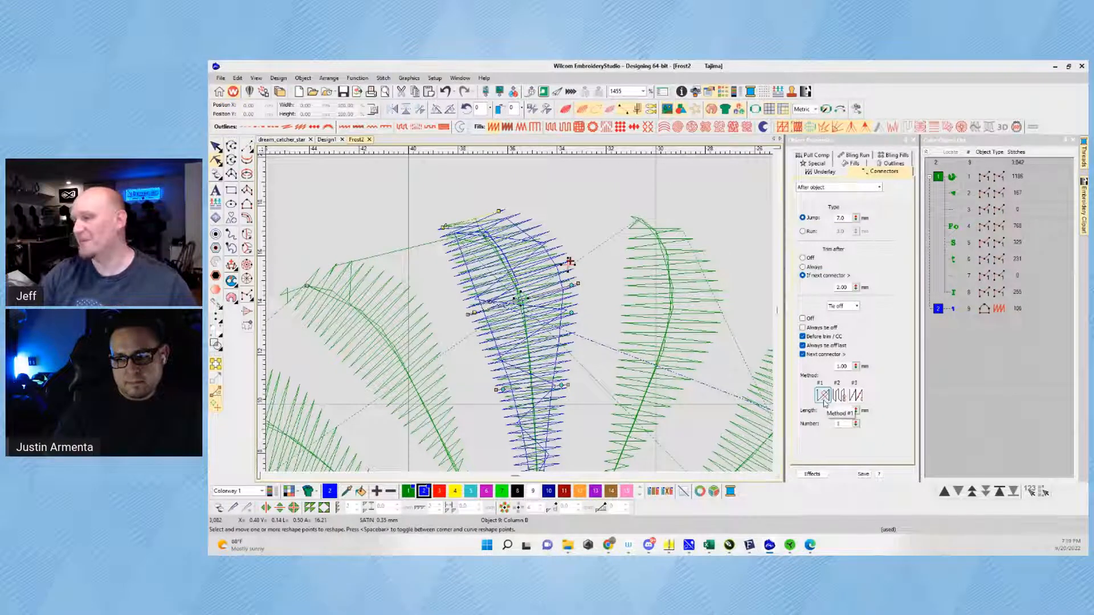
click(217, 147)
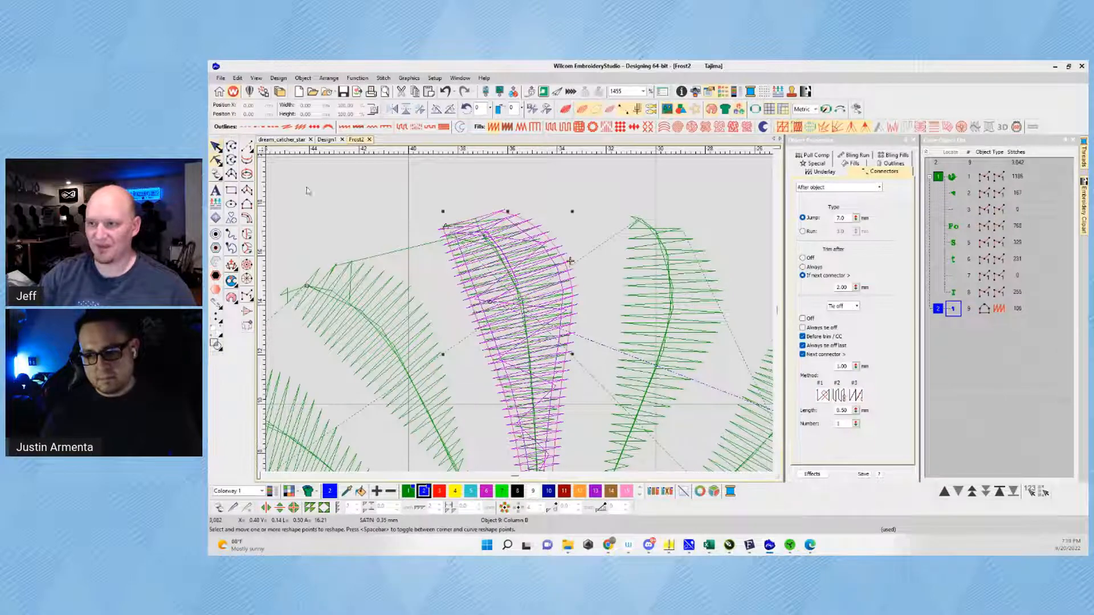
click(427, 227)
Step: Measure the gap between the blue column and the neighbouring green petal on its right
scroll(532, 382, down, 3)
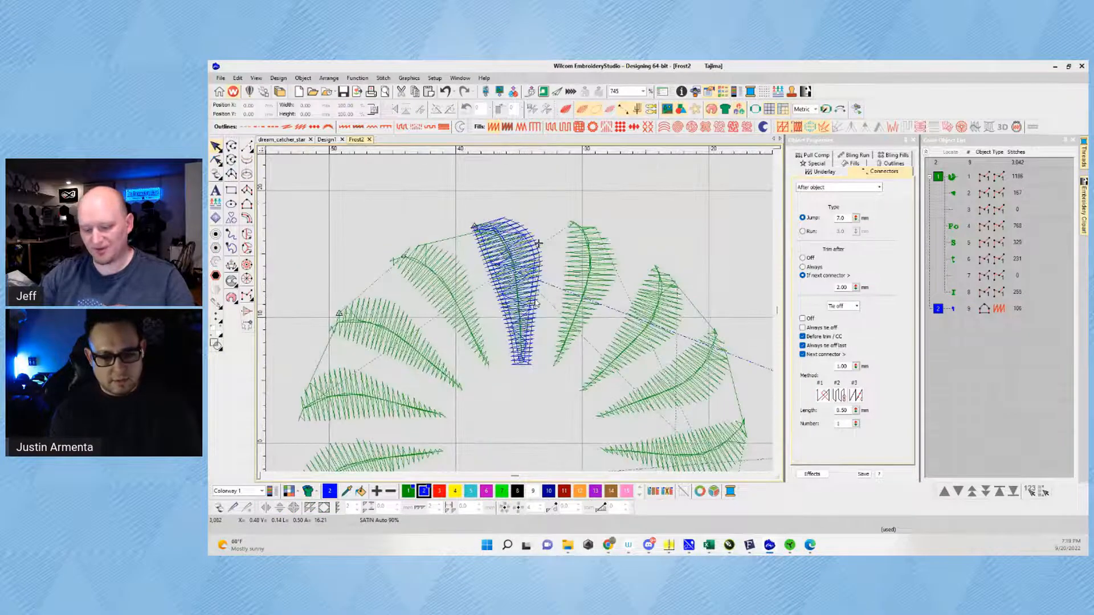
scroll(504, 245, down, 3)
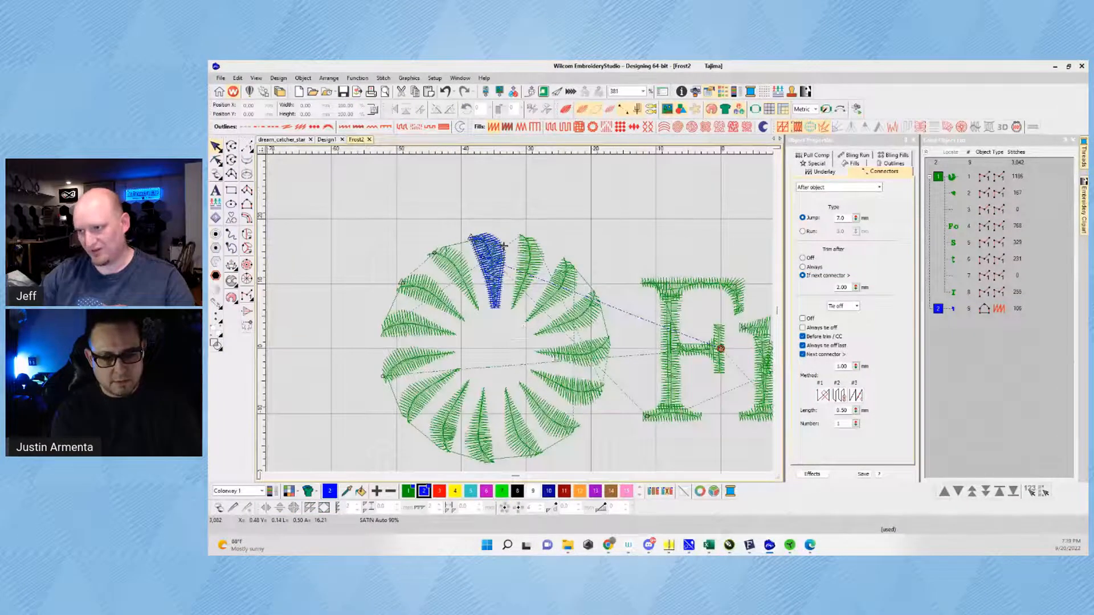
scroll(501, 245, up, 4)
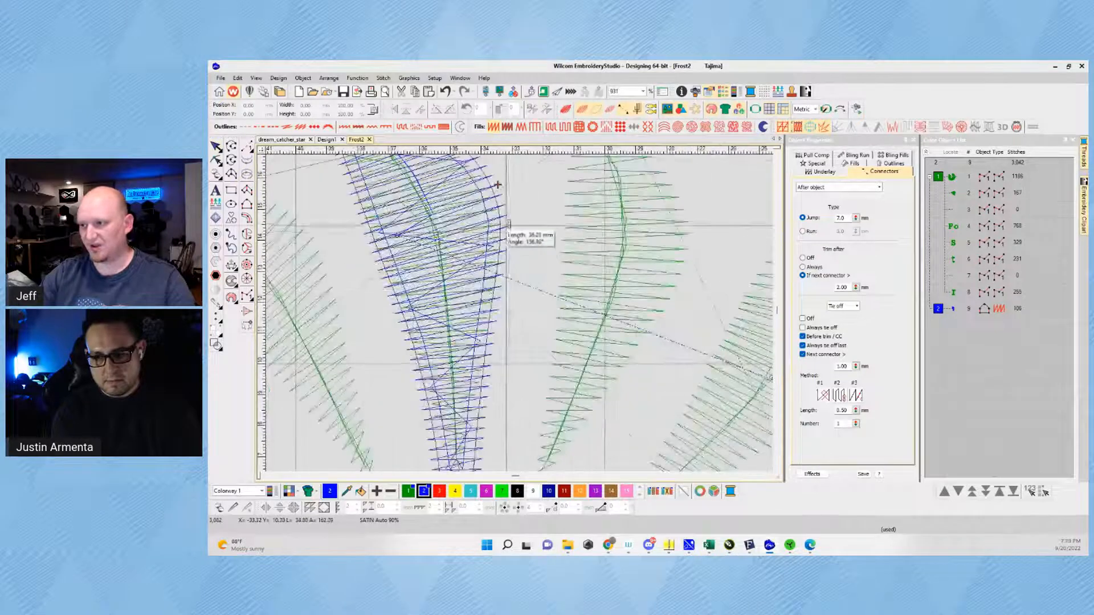
scroll(509, 223, up, 3)
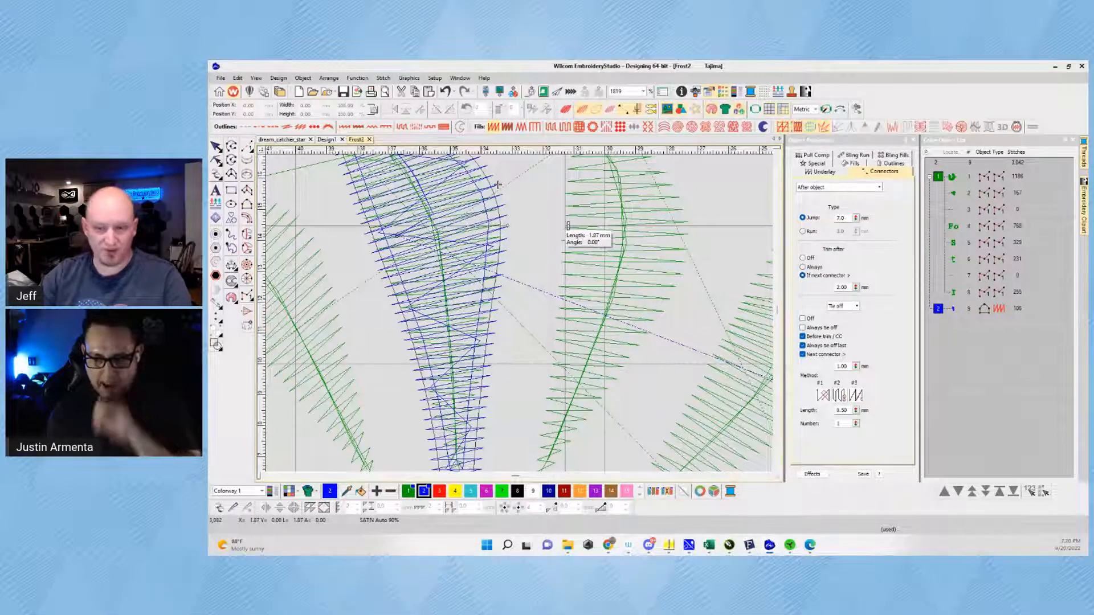
key(Escape)
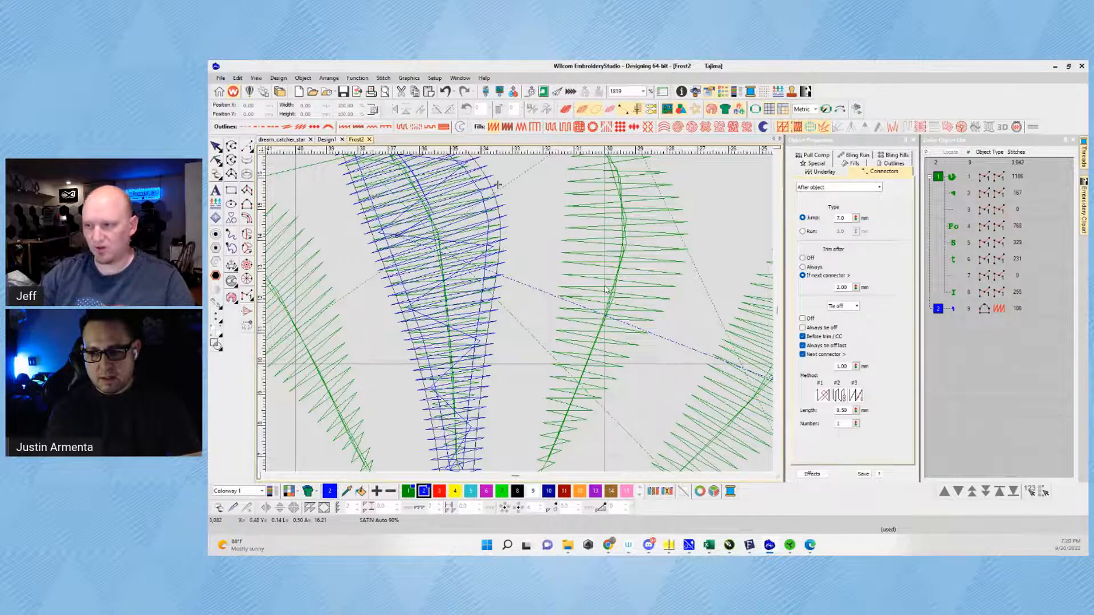
scroll(539, 274, down, 6)
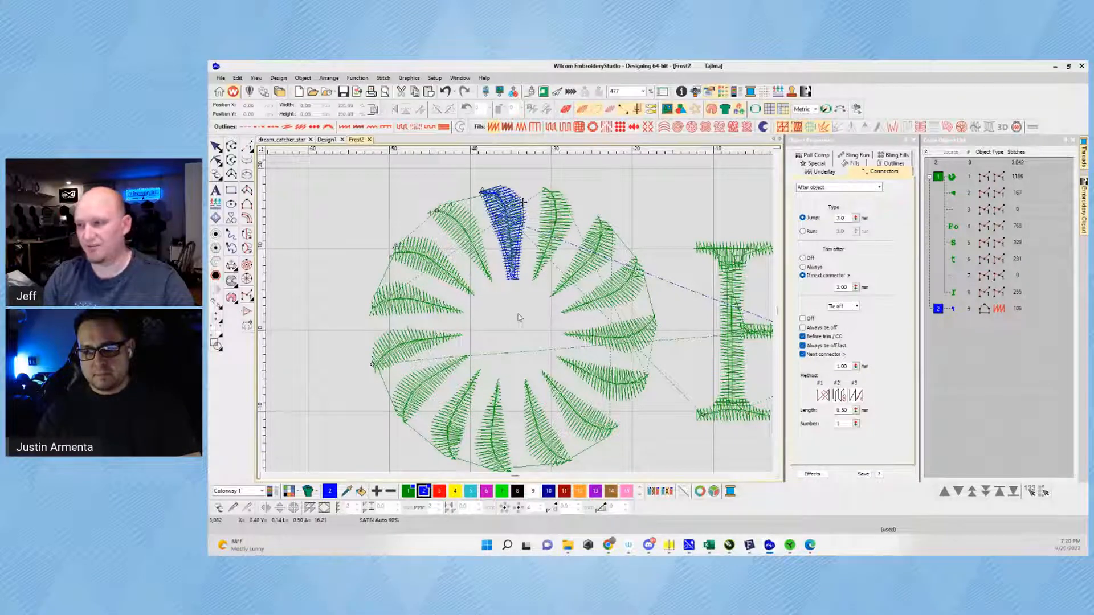
Step: Duplicate the blue column as a 15-piece wreath around the wheel's centre
click(516, 229)
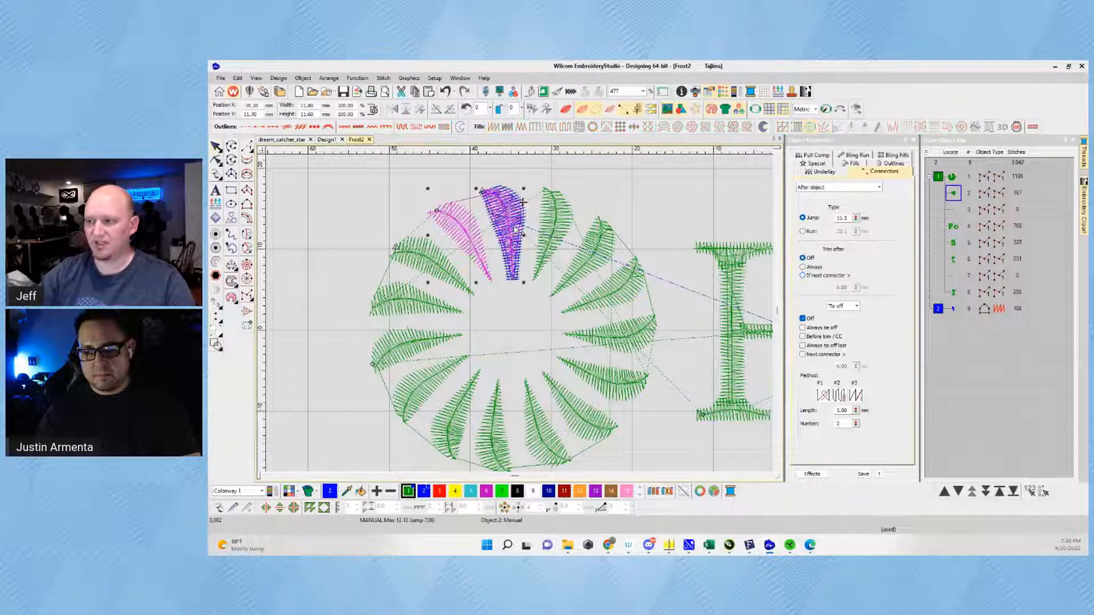
click(950, 309)
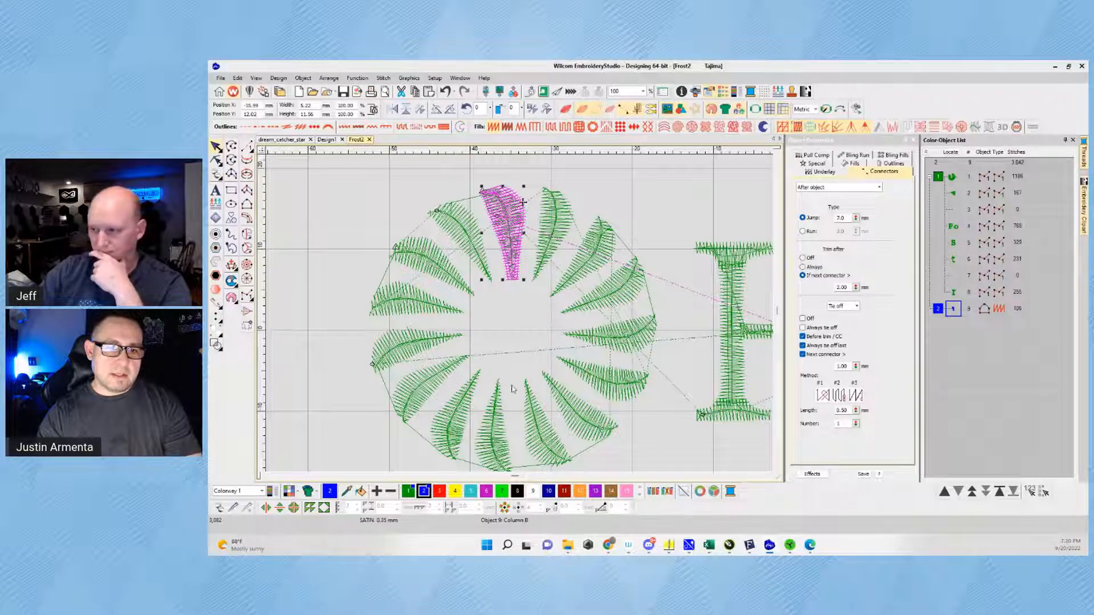
click(504, 507)
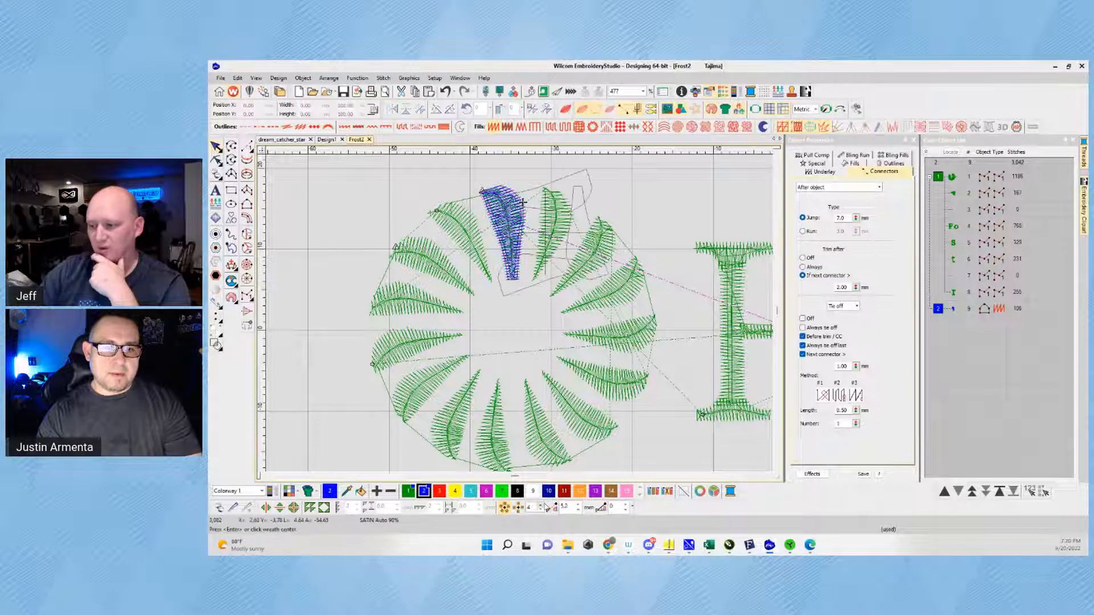
click(542, 506)
click(542, 506)
click(542, 506)
click(542, 506)
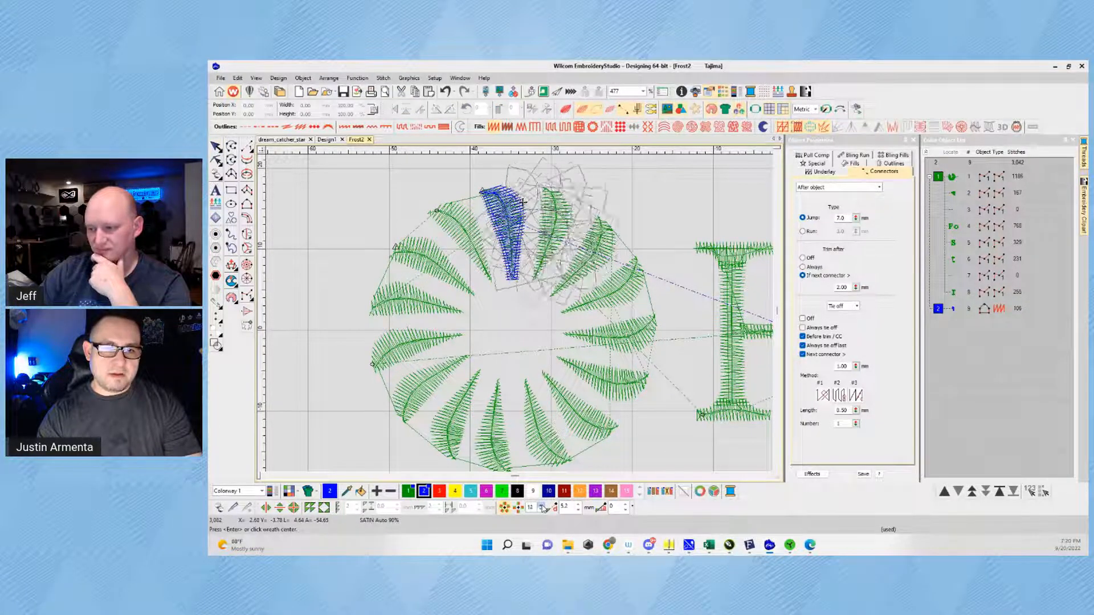
click(542, 506)
click(542, 506)
click(542, 506)
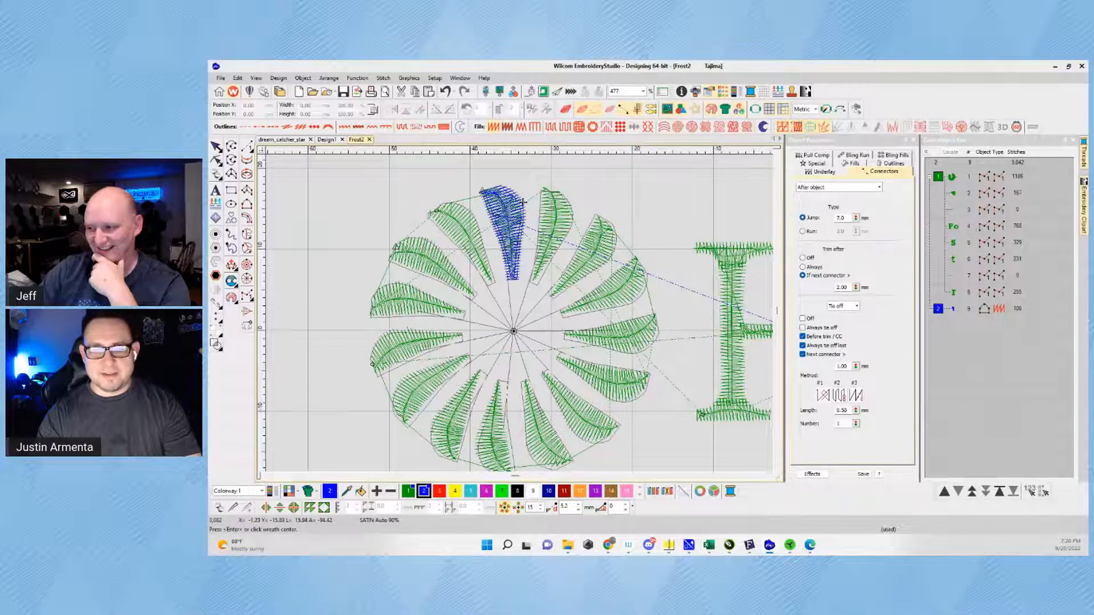
click(513, 331)
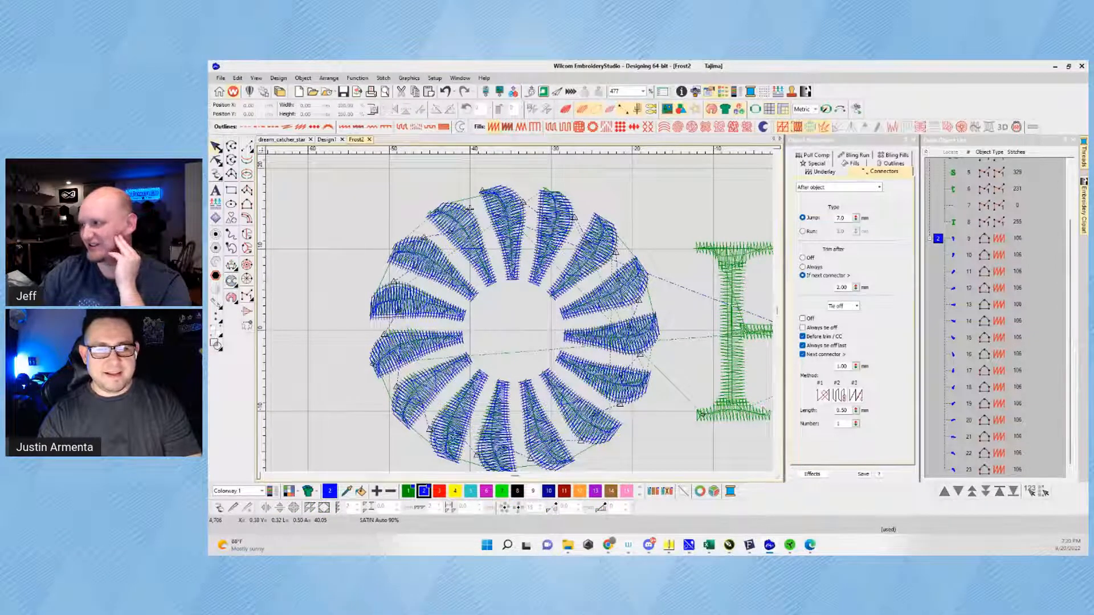
Step: Show the design in TrueView and measure the gap between two neighbouring blue petals near their outer ends
scroll(968, 267, down, 1)
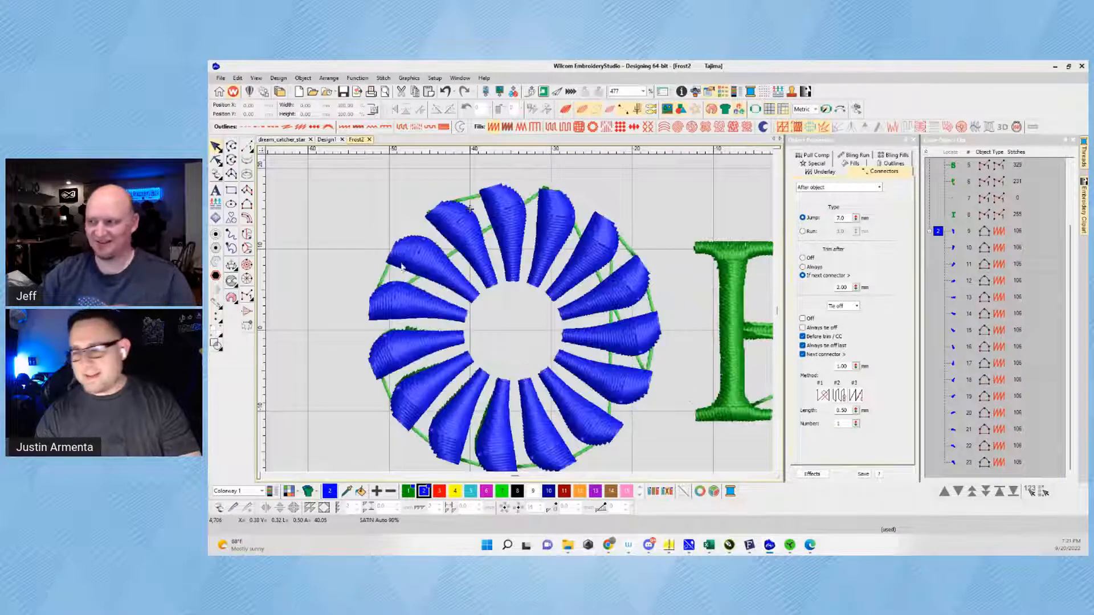
key(t)
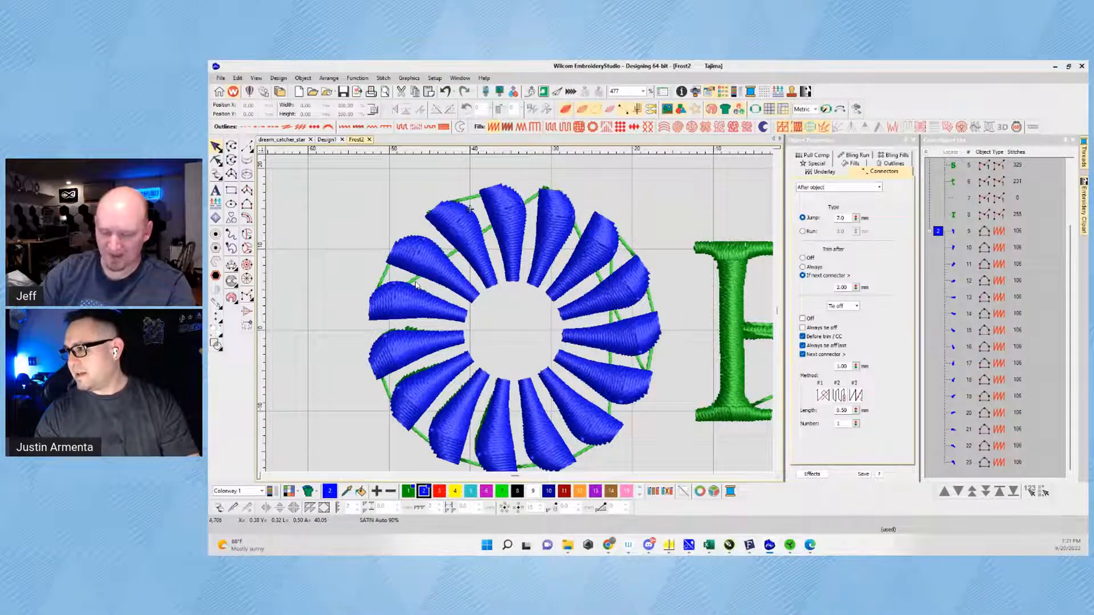
scroll(415, 284, up, 5)
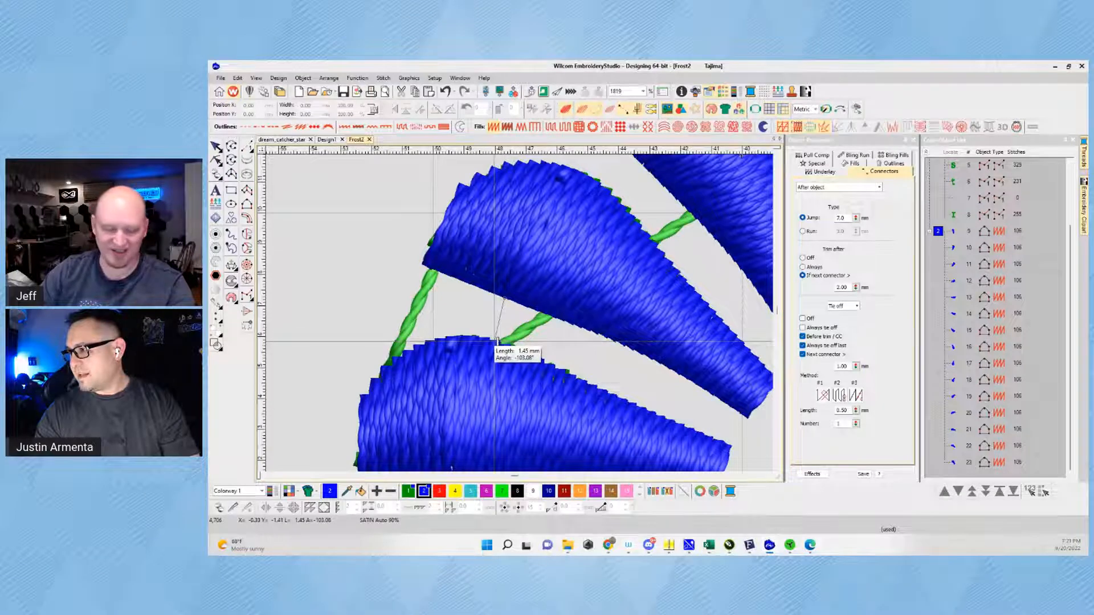
scroll(519, 316, down, 3)
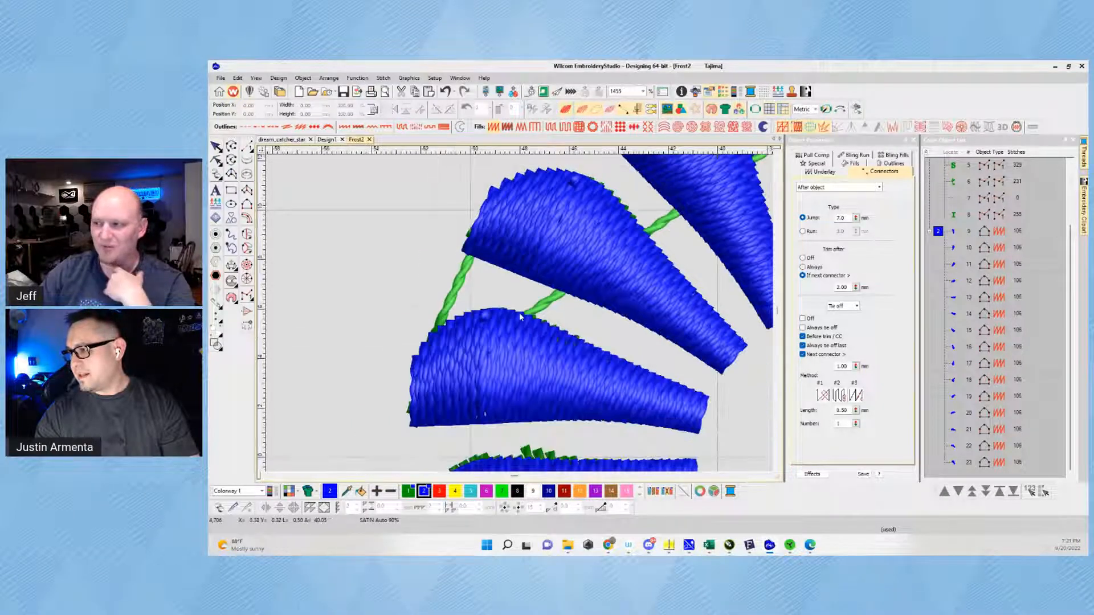
Step: Try a manual stitch across the gap between two neighbouring blue petals near their outer ends, and delete it
scroll(519, 317, down, 2)
scroll(516, 315, up, 3)
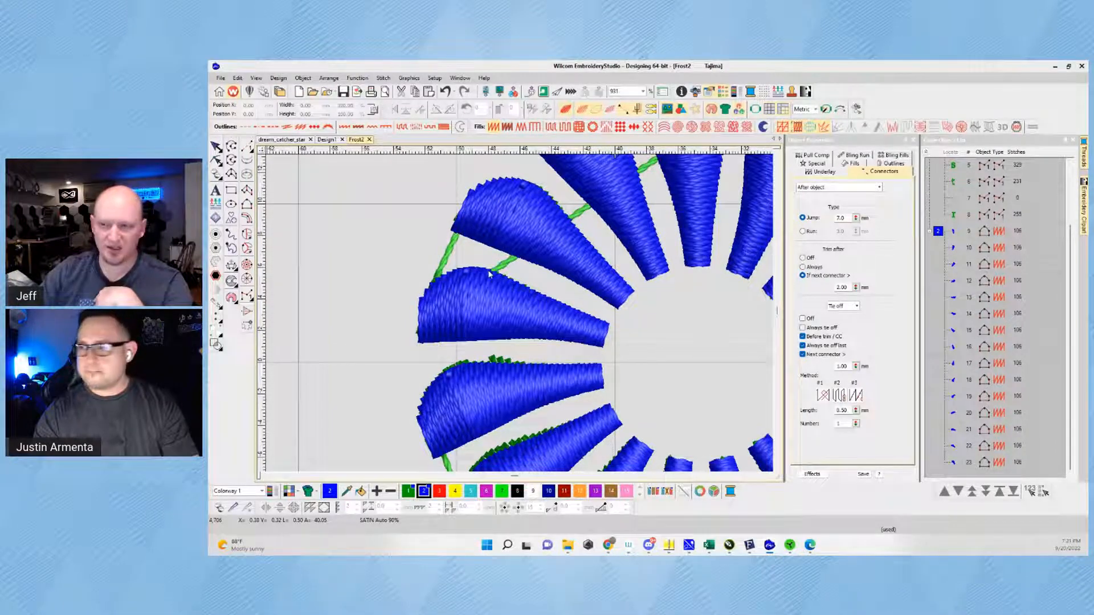
click(247, 295)
scroll(516, 322, up, 2)
scroll(517, 322, up, 3)
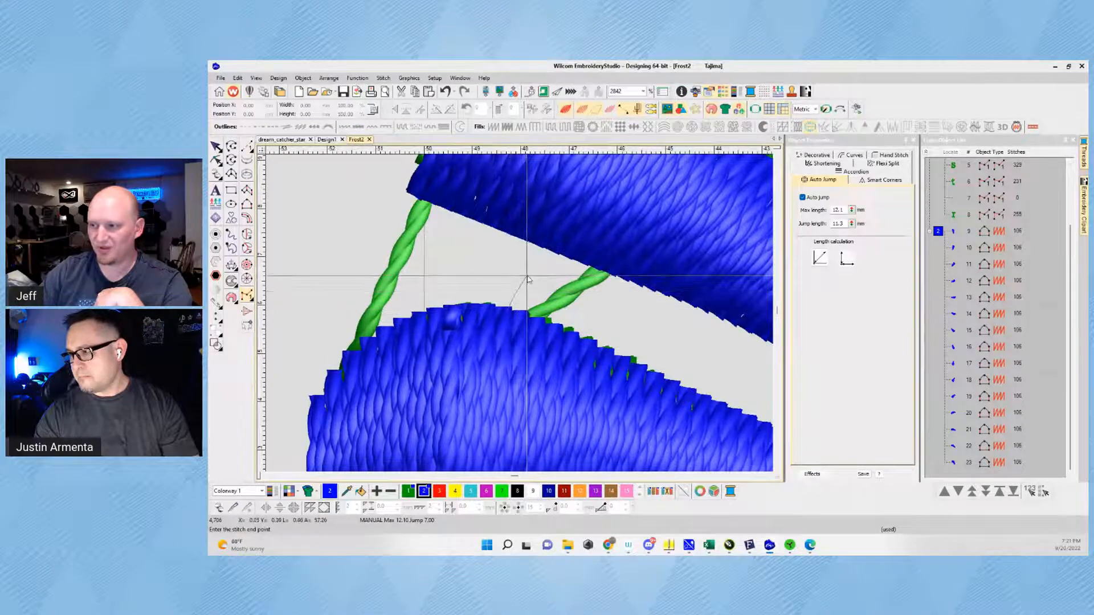
click(544, 240)
scroll(560, 242, down, 7)
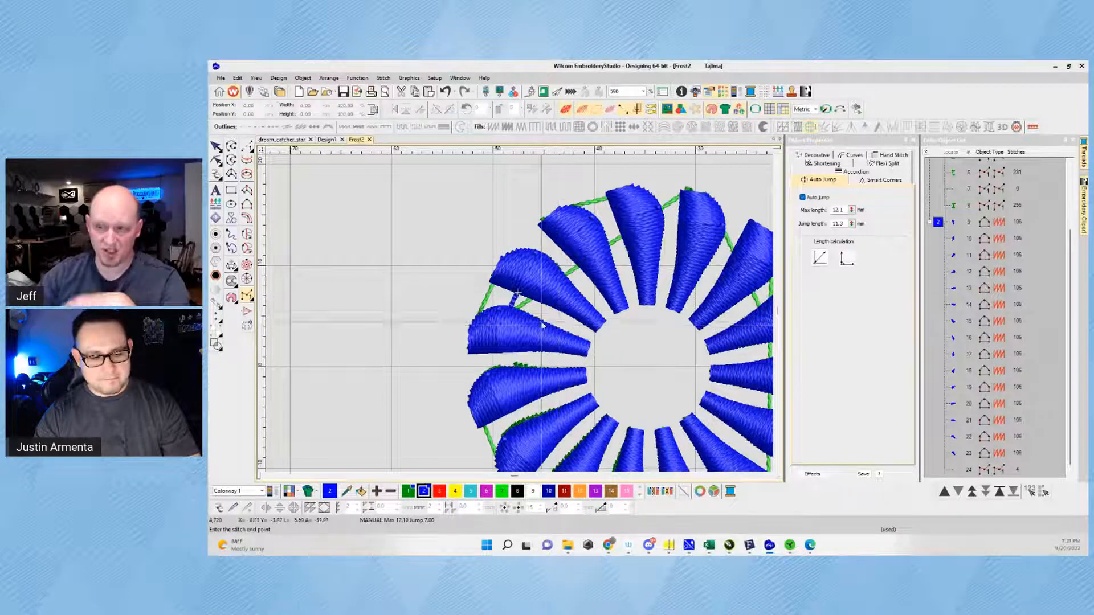
key(Escape)
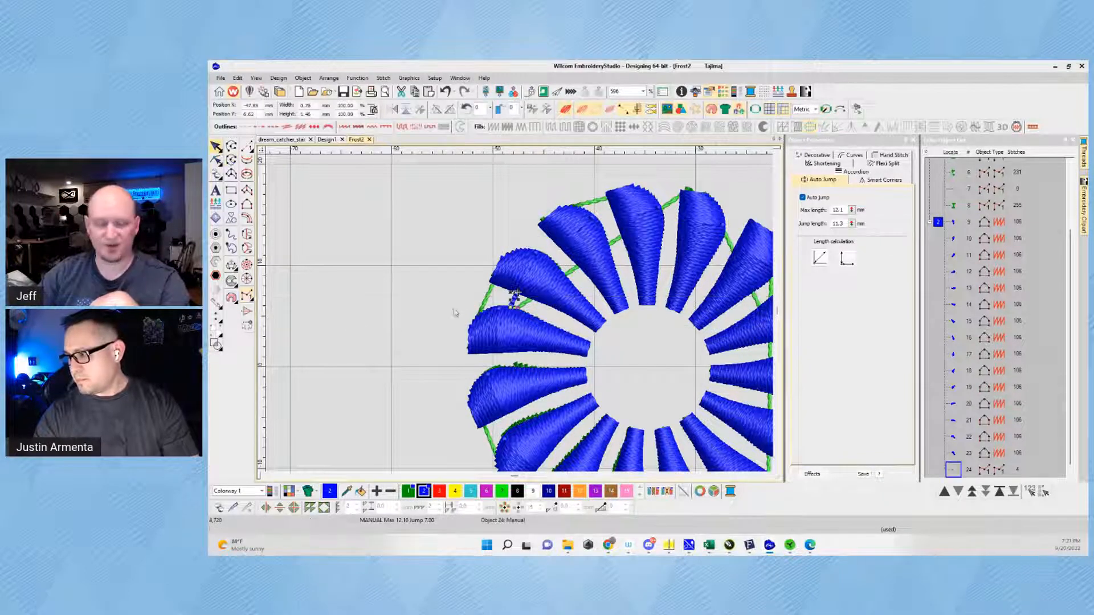
key(Delete)
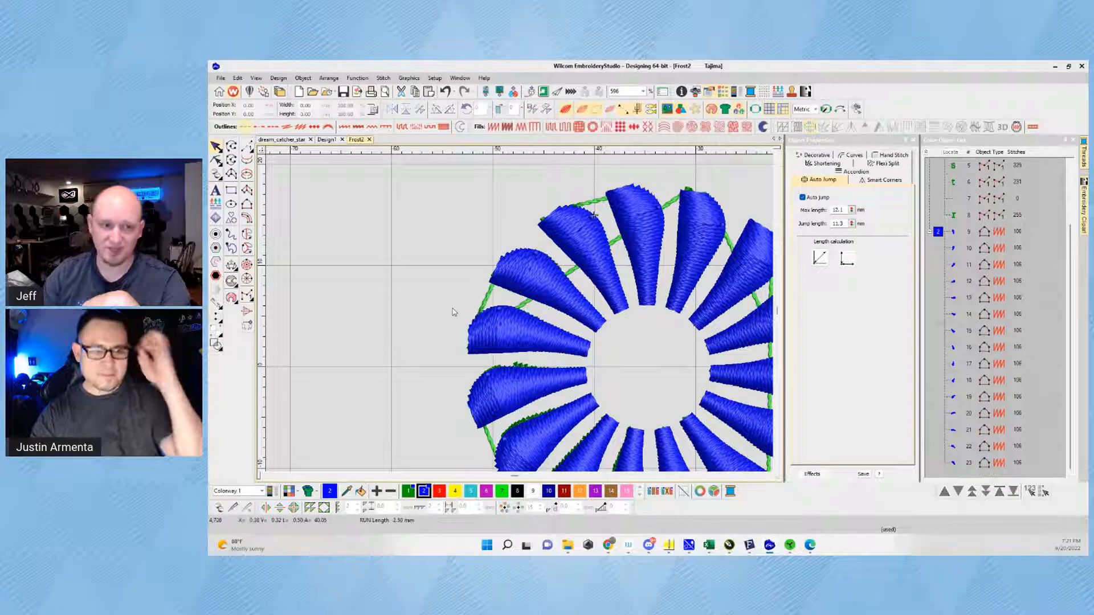
Step: Delete the two original green petal stitch objects that lie beneath the blue wreath
scroll(564, 322, down, 3)
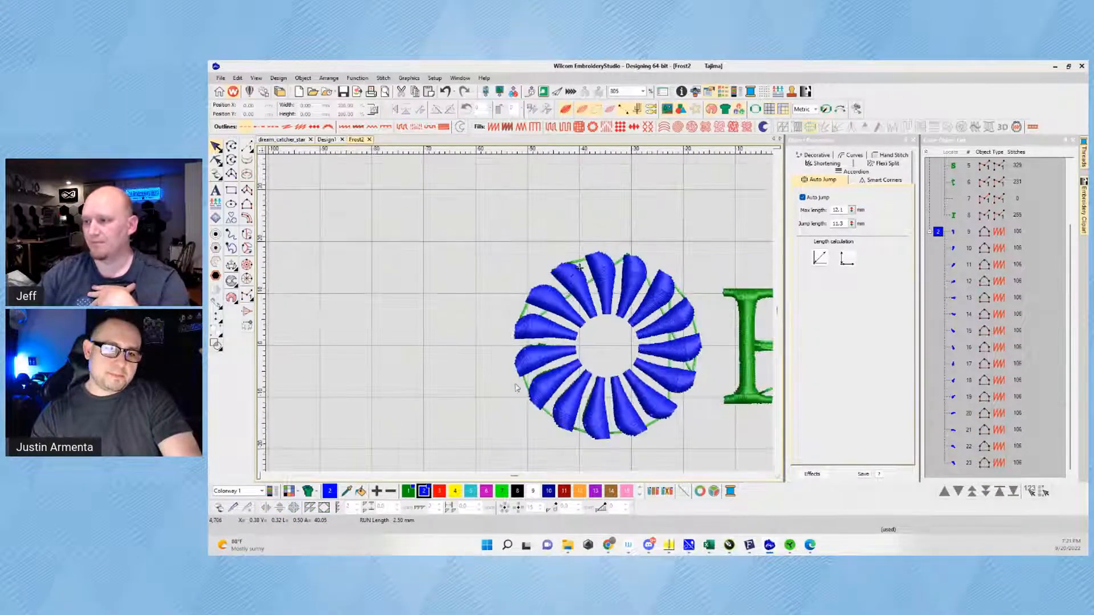
scroll(967, 217, up, 3)
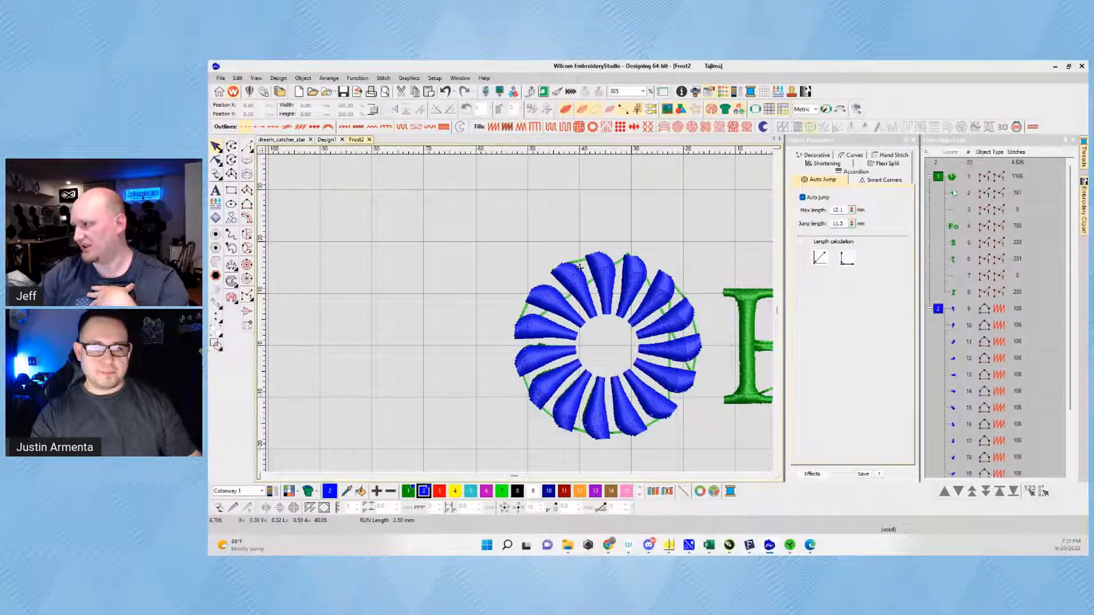
click(953, 178)
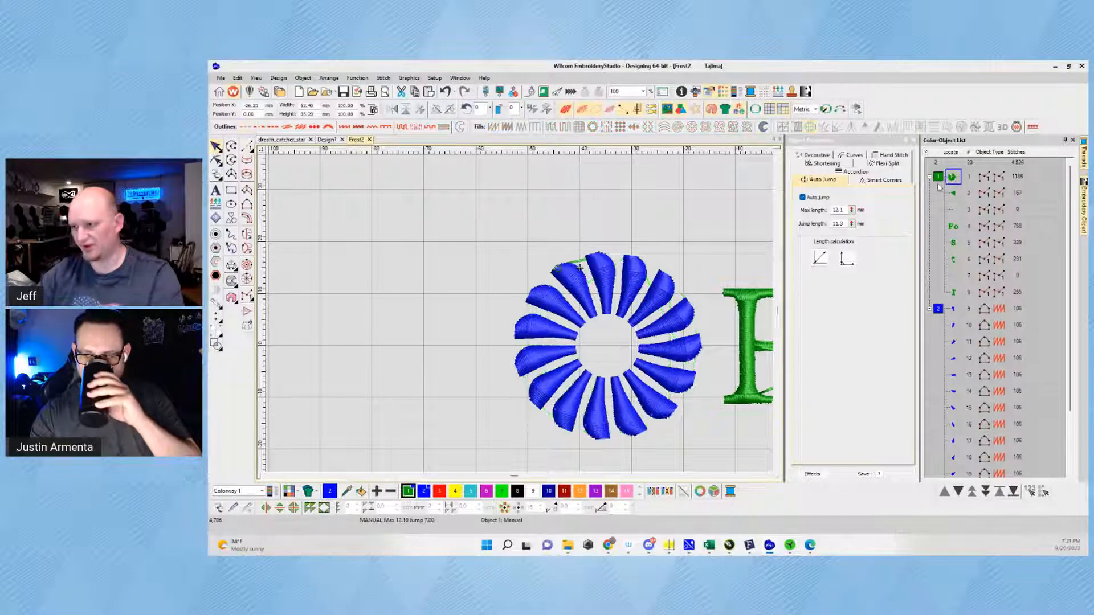
key(Delete)
key(Delete)
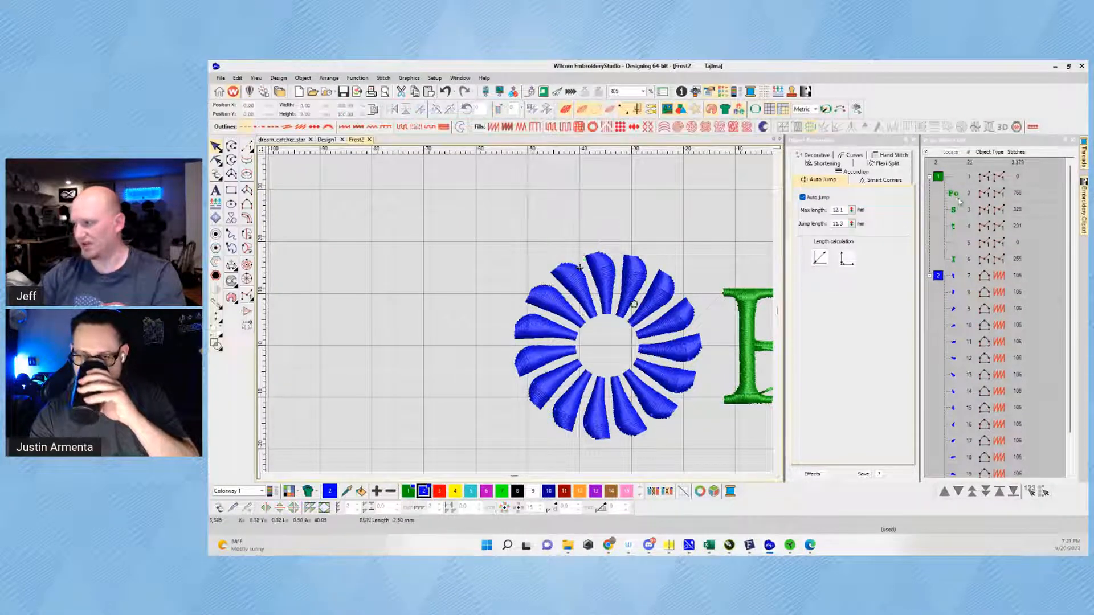
Step: Turn off TrueView and delete the two manual objects with 0 stitches from the green colour block
scroll(648, 354, down, 5)
scroll(509, 303, up, 4)
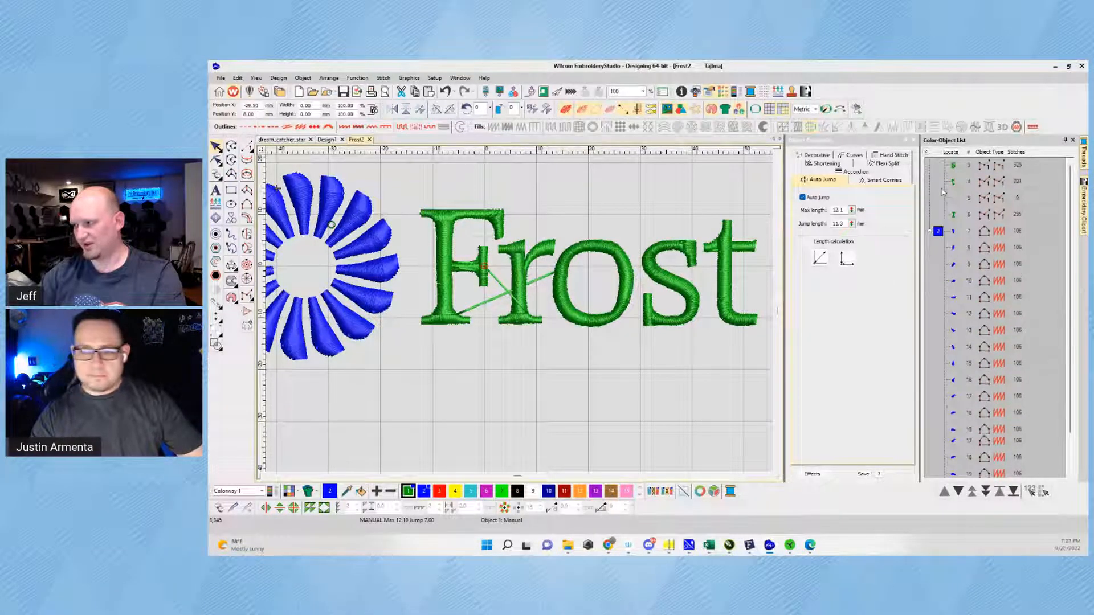
click(962, 243)
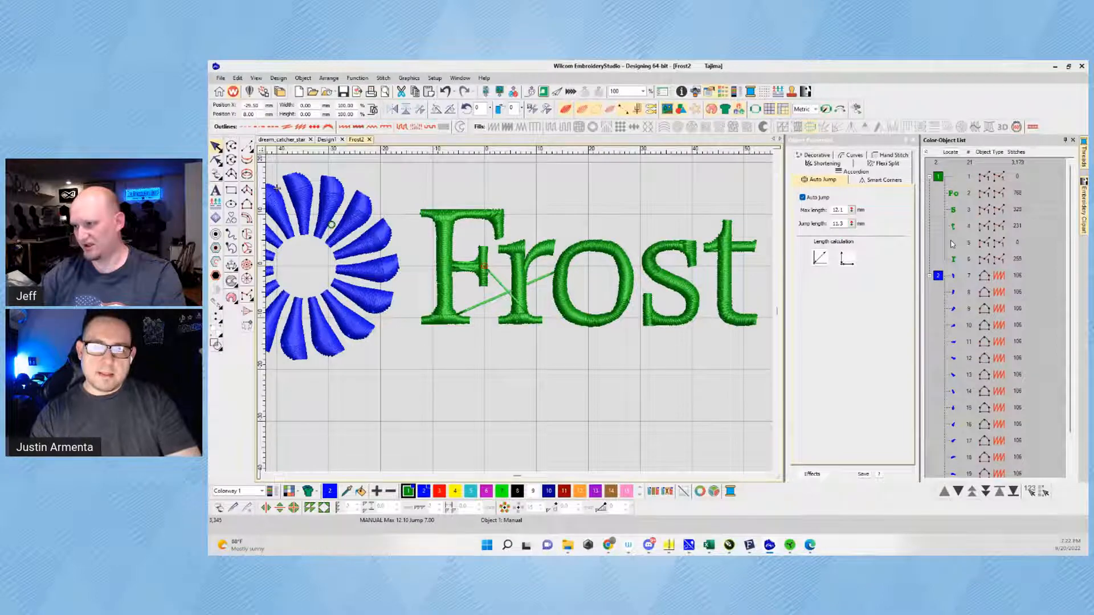
scroll(519, 317, down, 2)
scroll(519, 317, up, 2)
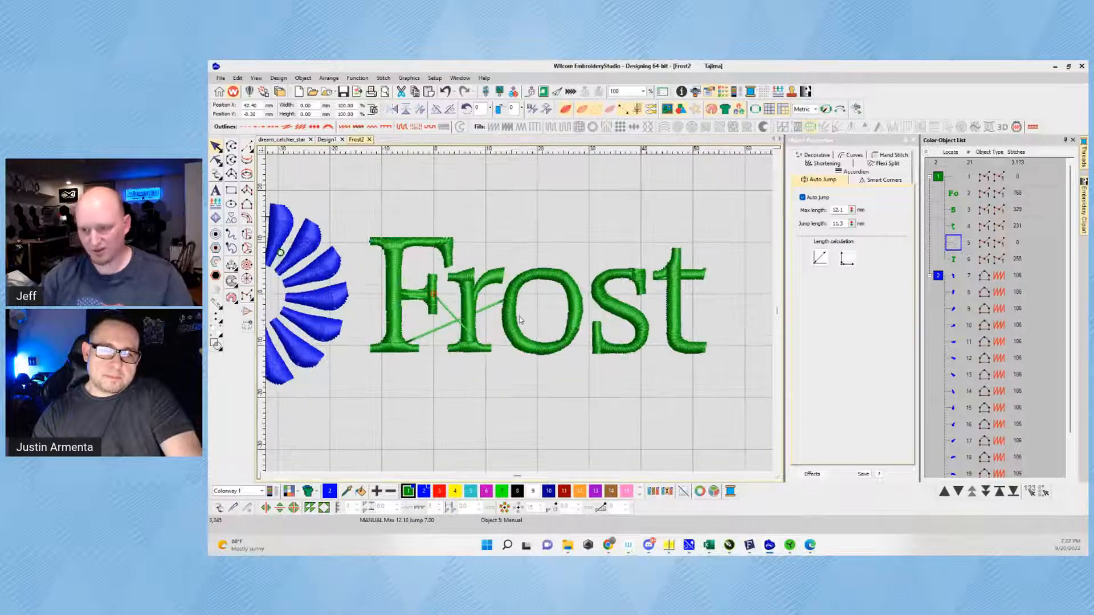
key(t)
click(953, 179)
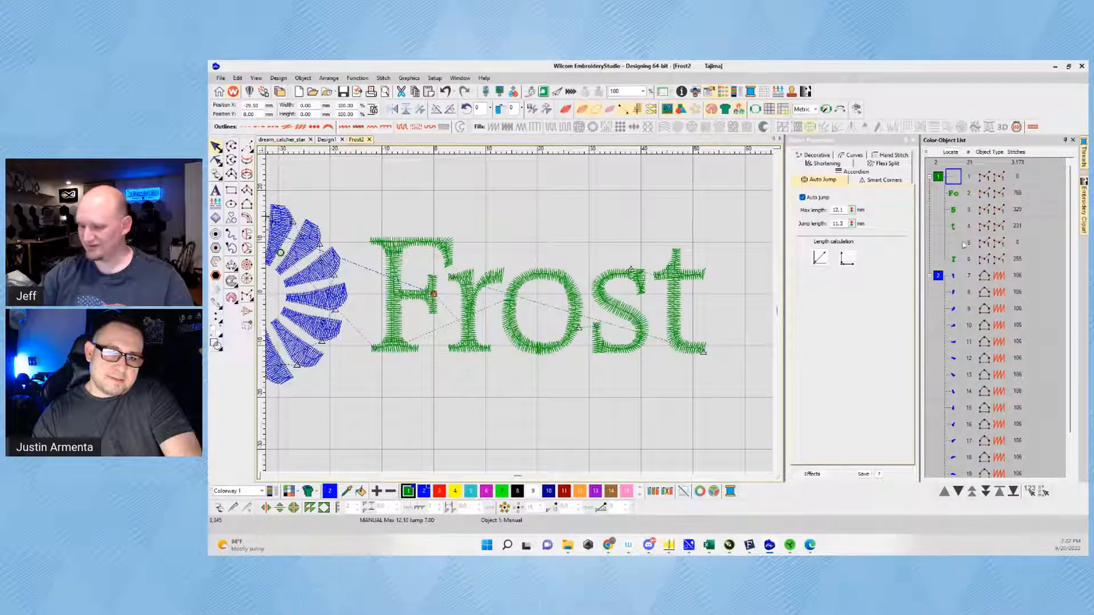
key(Delete)
click(952, 227)
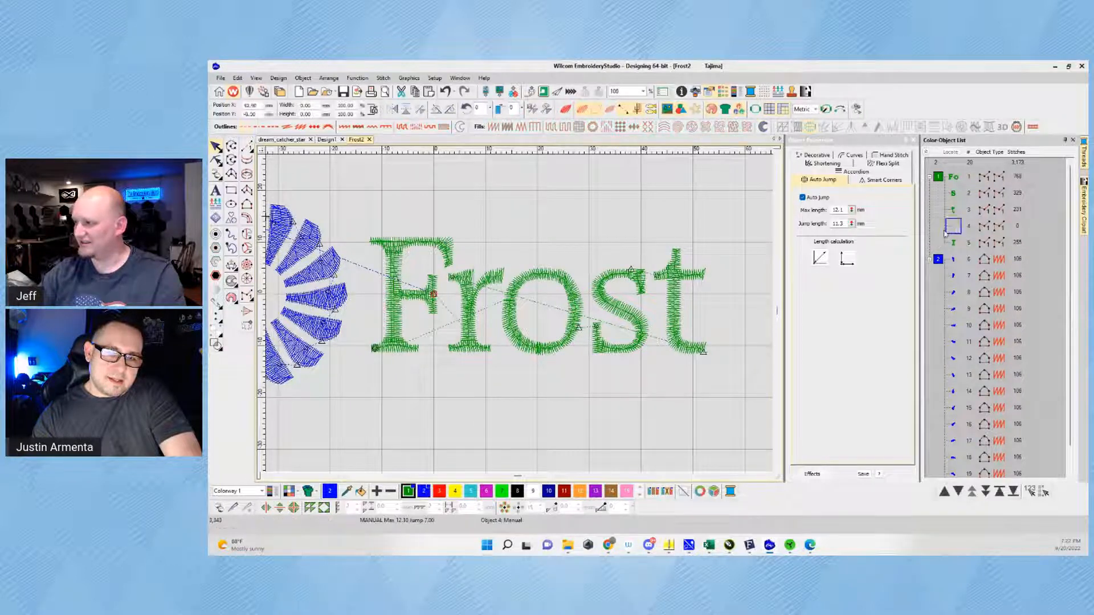
key(Delete)
Step: View the photo of the stitched logo in the browser and return to the design
scroll(418, 334, up, 1)
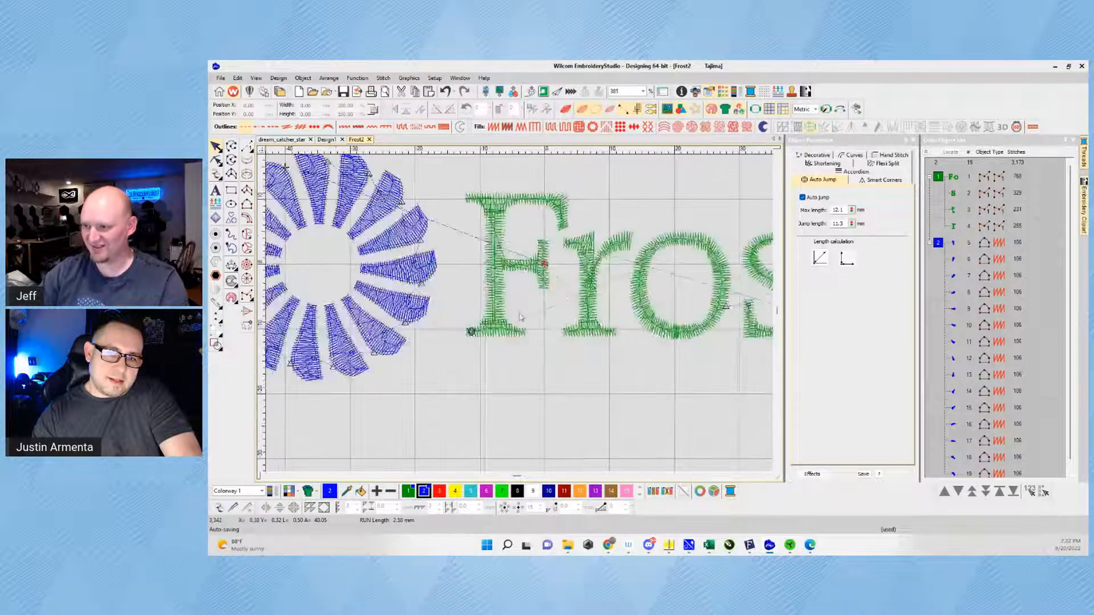
scroll(558, 254, up, 1)
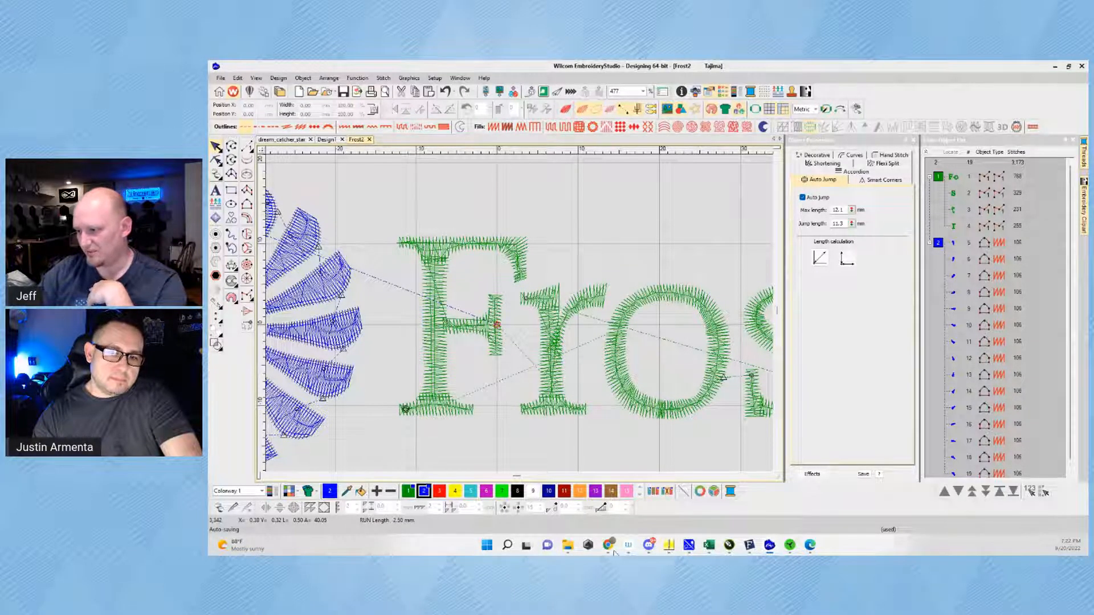
mouse_move(611, 548)
click(752, 496)
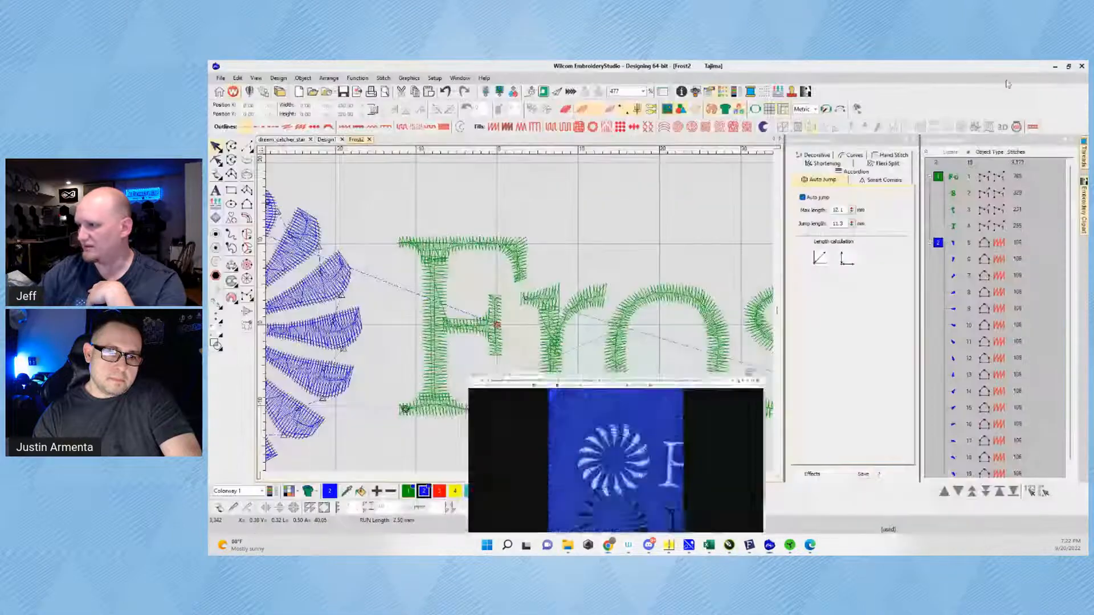
click(1035, 67)
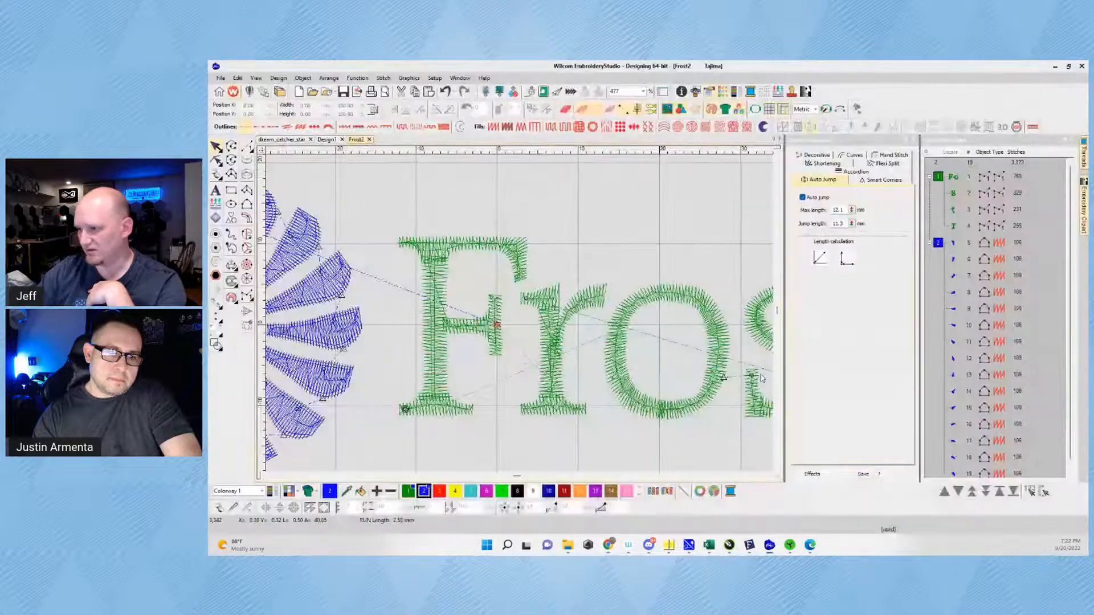
Step: Examine the original stitching of the letter F, including its crossbar and bottom serif
scroll(494, 306, up, 3)
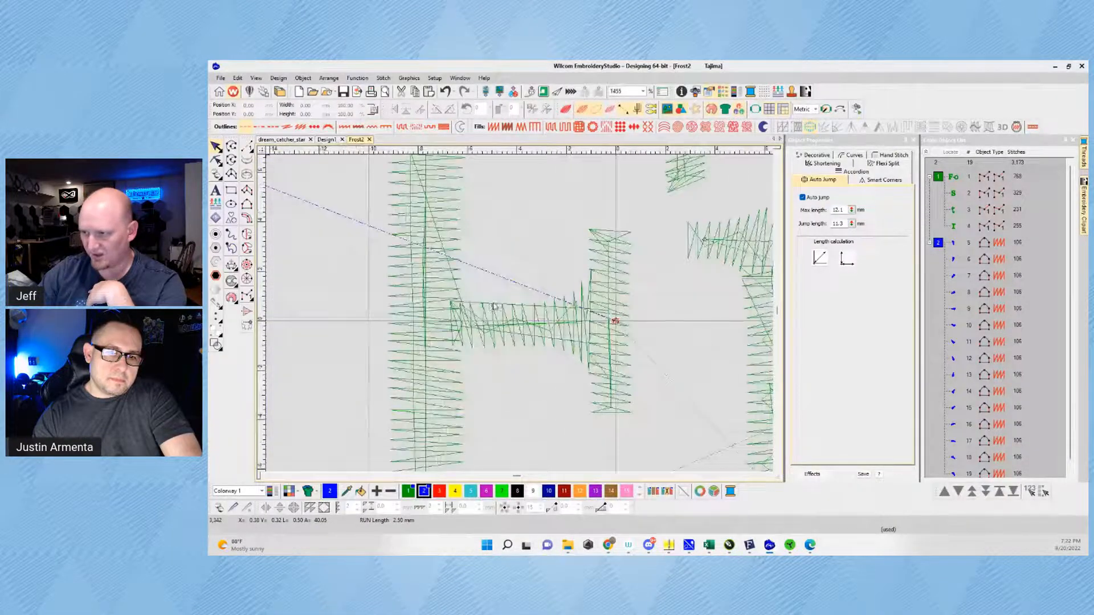
click(499, 308)
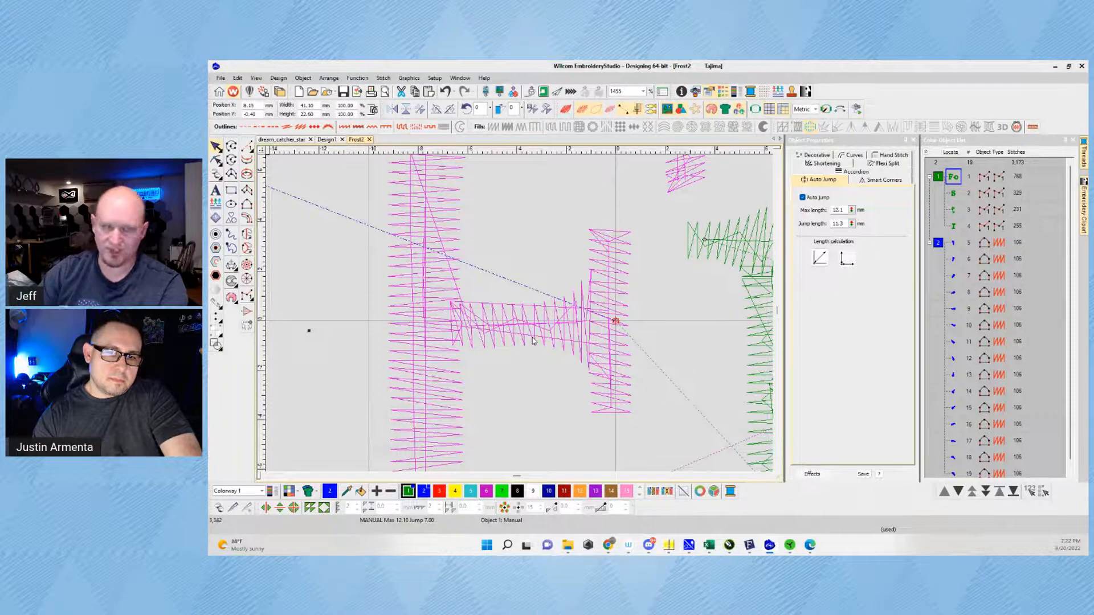
scroll(526, 319, down, 3)
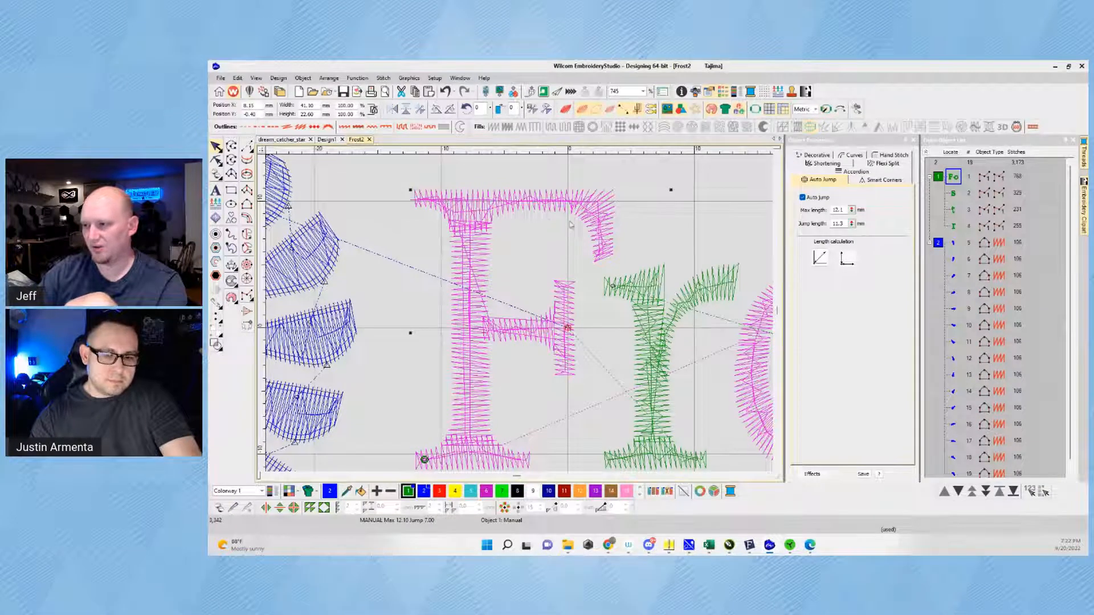
click(529, 173)
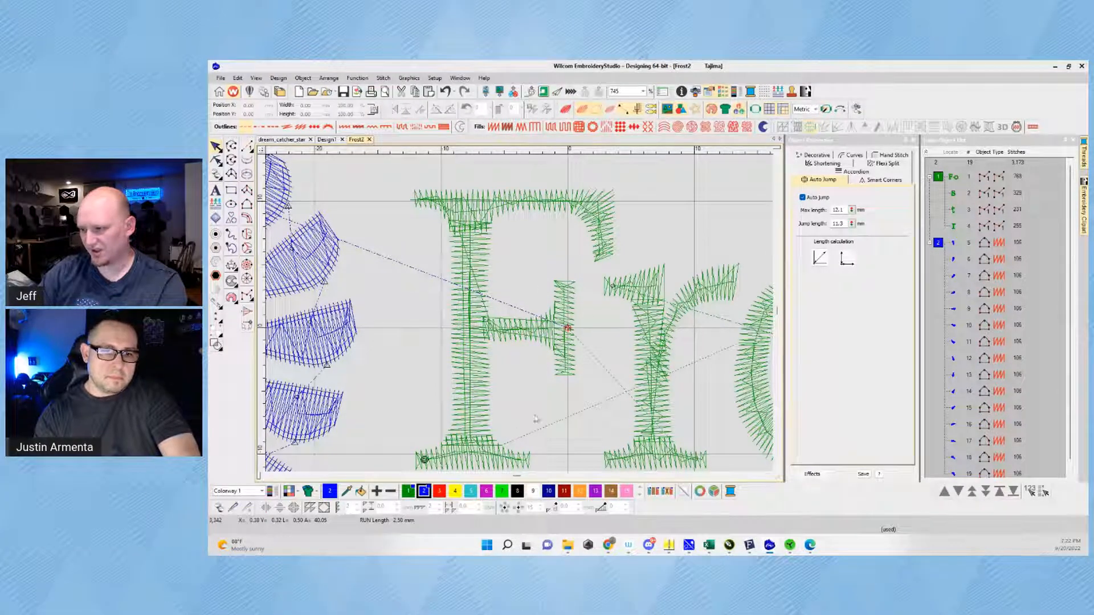
scroll(520, 314, up, 5)
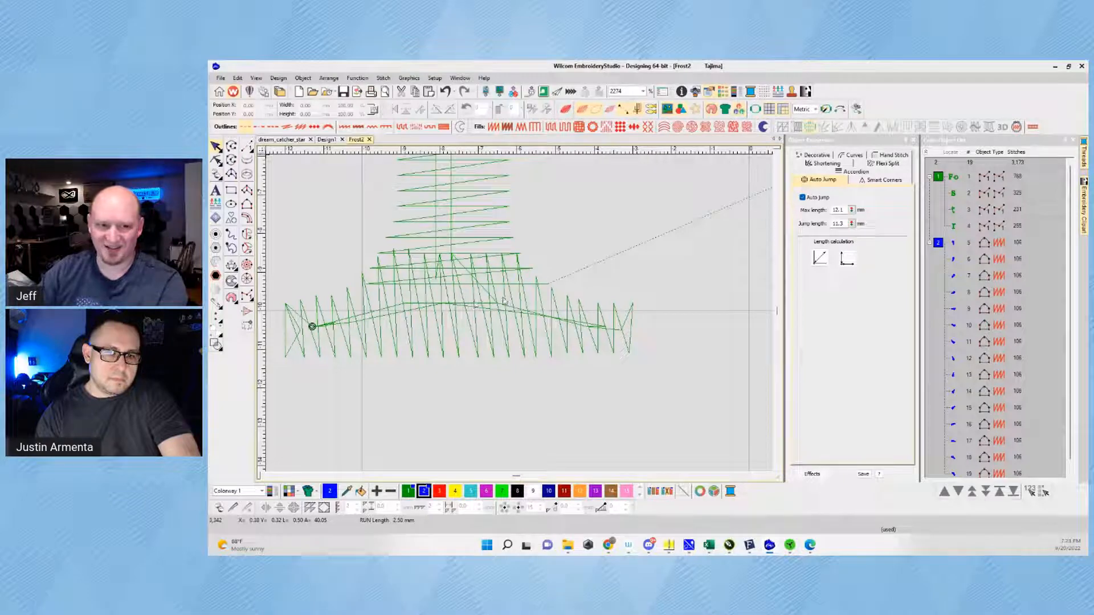
scroll(500, 305, down, 9)
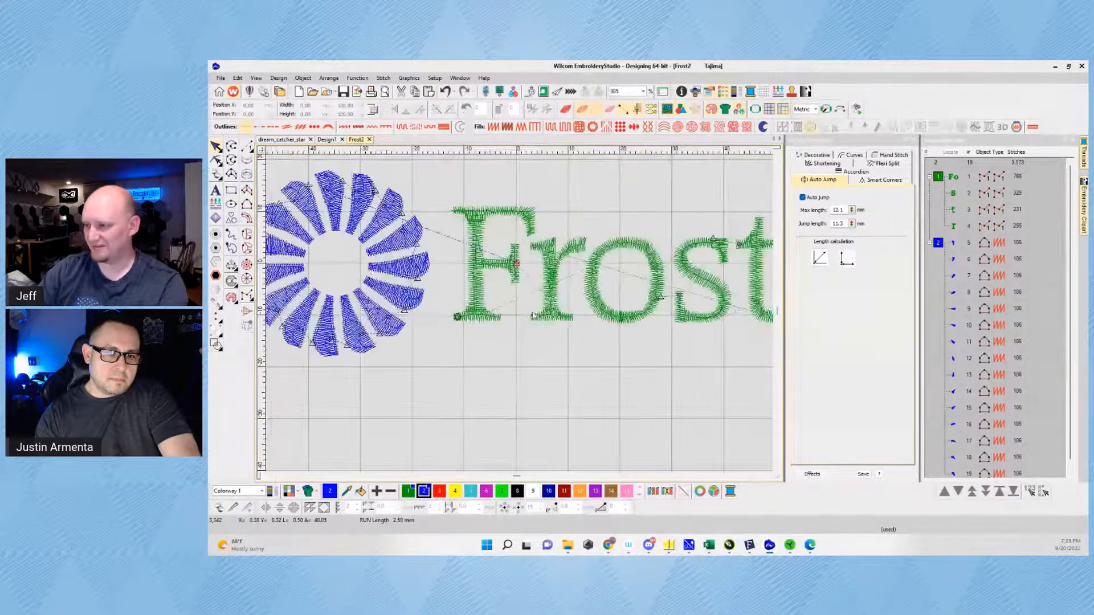
scroll(520, 316, up, 3)
scroll(519, 316, down, 1)
scroll(520, 317, up, 1)
scroll(520, 316, down, 1)
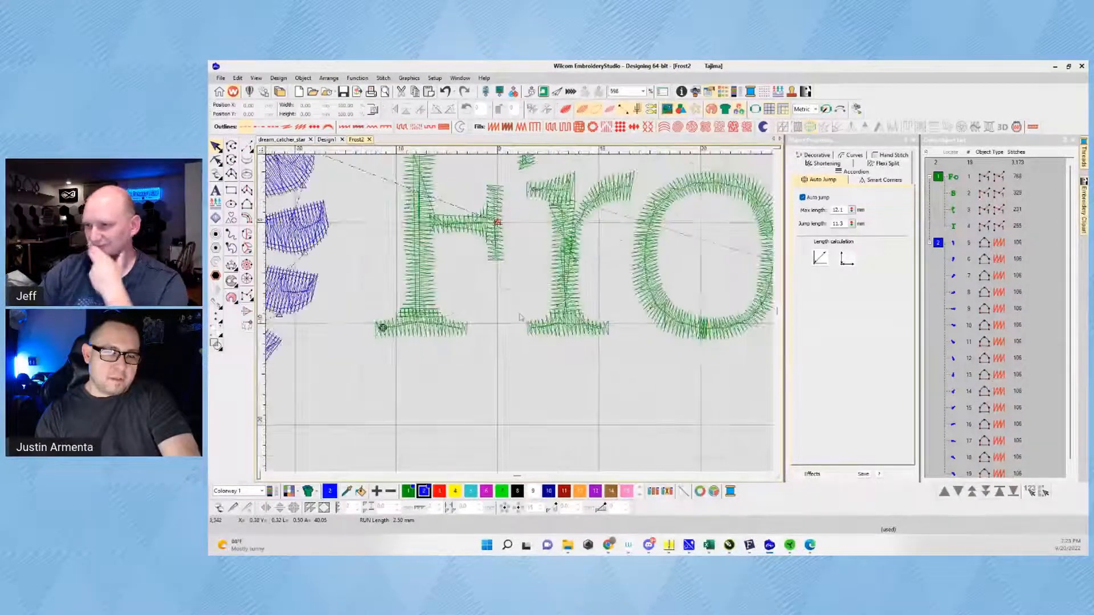
scroll(520, 318, down, 1)
scroll(520, 317, up, 2)
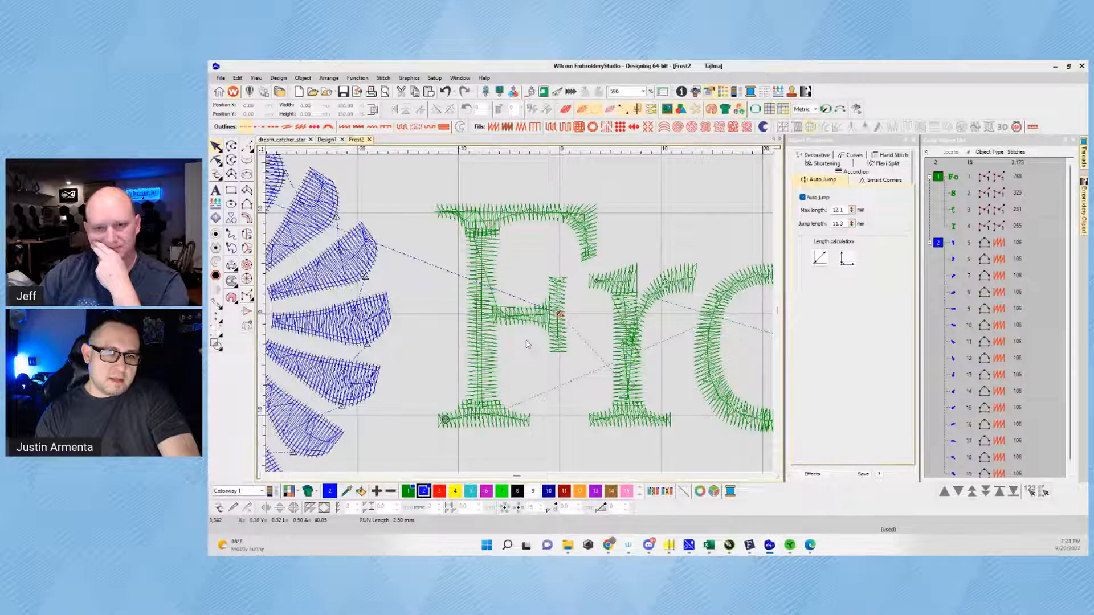
Step: Select the F and o stitch object to identify its extent, deselect it, and inspect the F's crossbar stitches and underlay
click(500, 425)
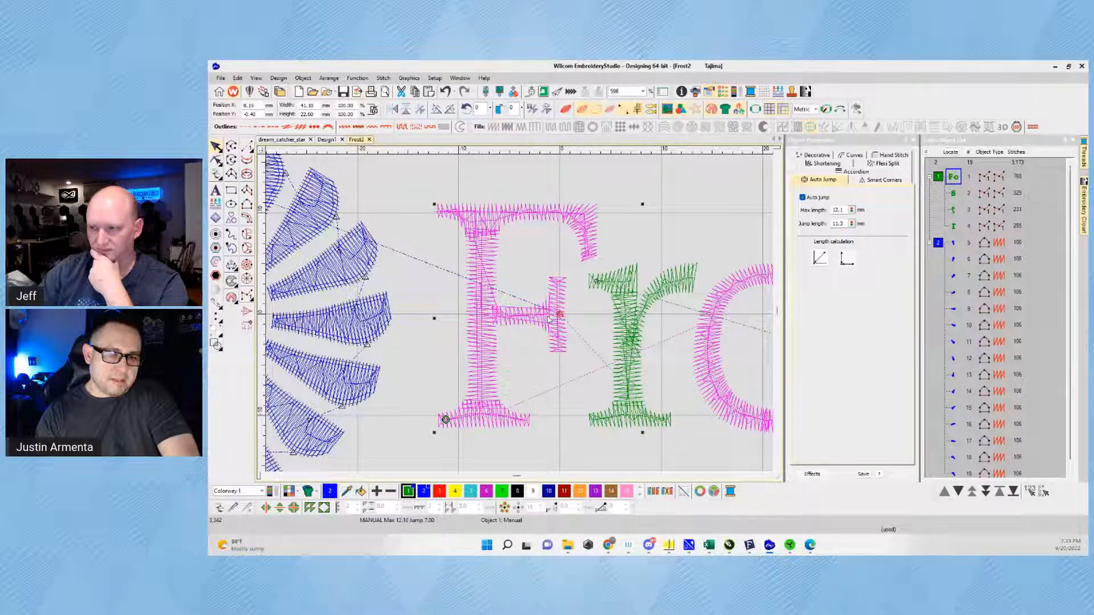
click(516, 179)
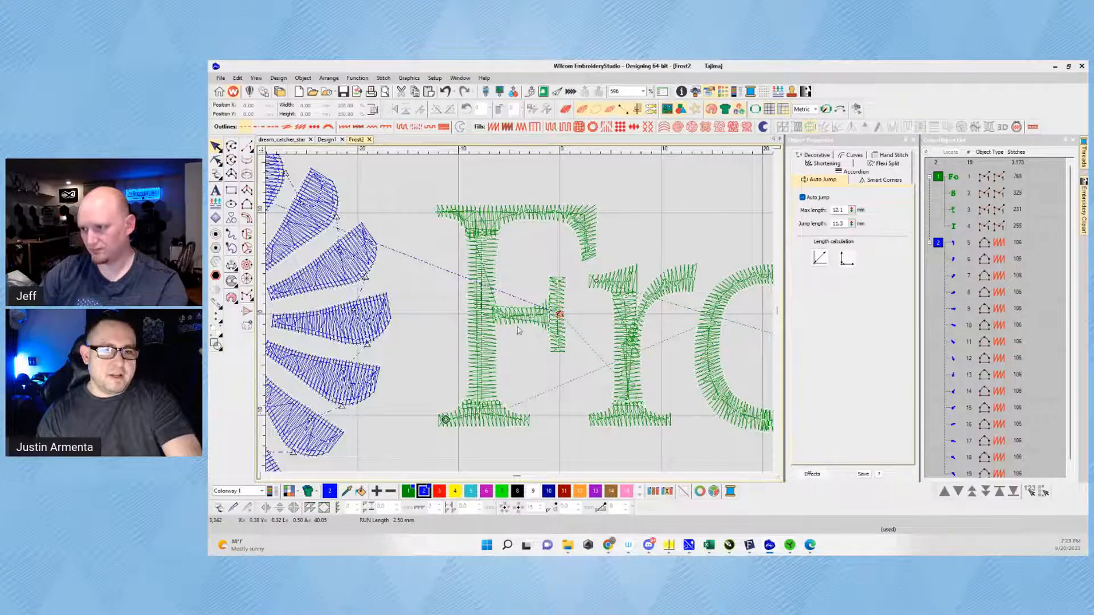
scroll(522, 317, up, 2)
scroll(521, 317, up, 5)
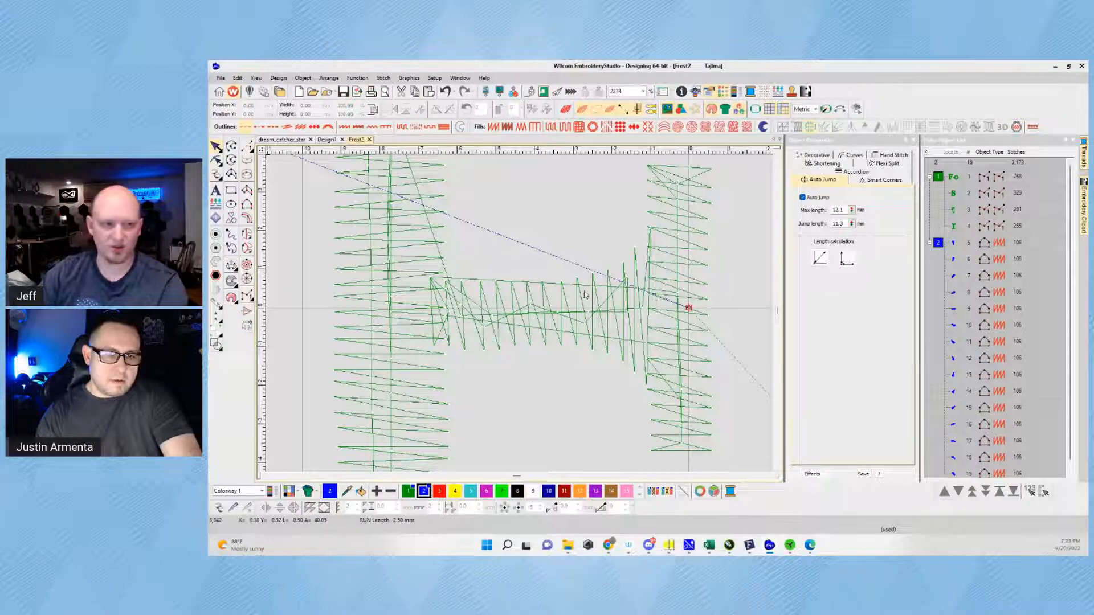
scroll(531, 292, down, 3)
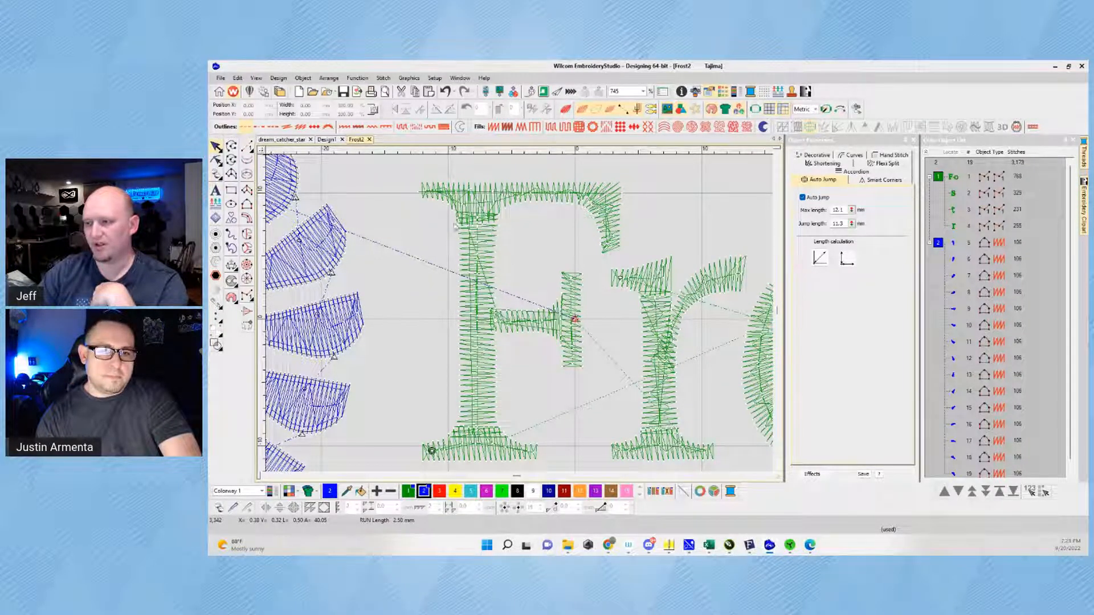
Step: Begin a Column A satin over the F's bottom serif, placing point pairs from its outer left end up to the stem flare
scroll(482, 446, down, 1)
scroll(519, 313, up, 2)
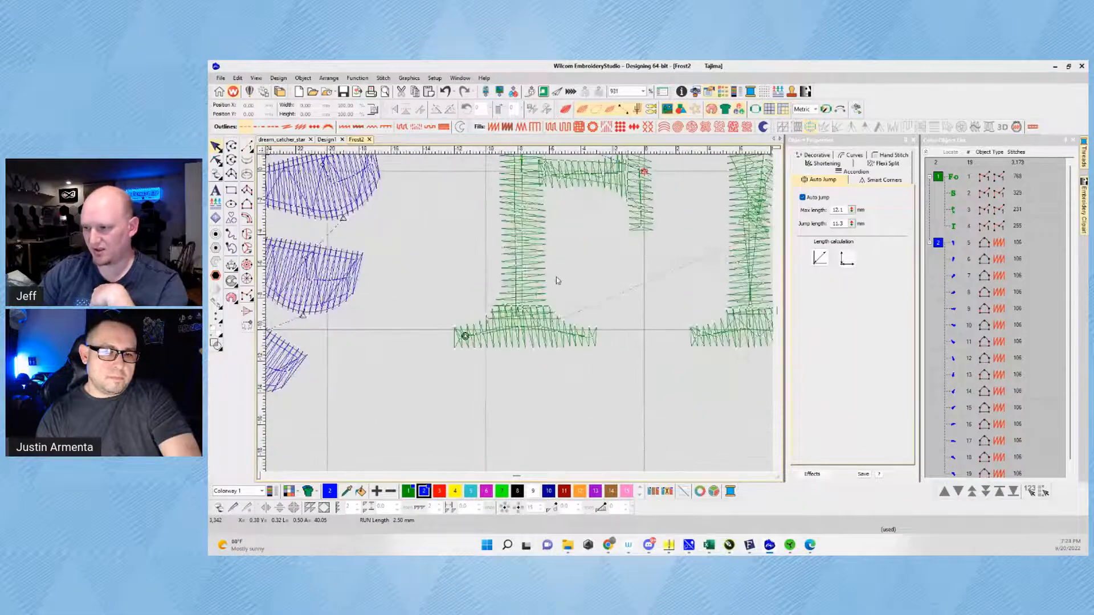
scroll(566, 197, down, 1)
scroll(521, 311, up, 1)
scroll(508, 343, down, 1)
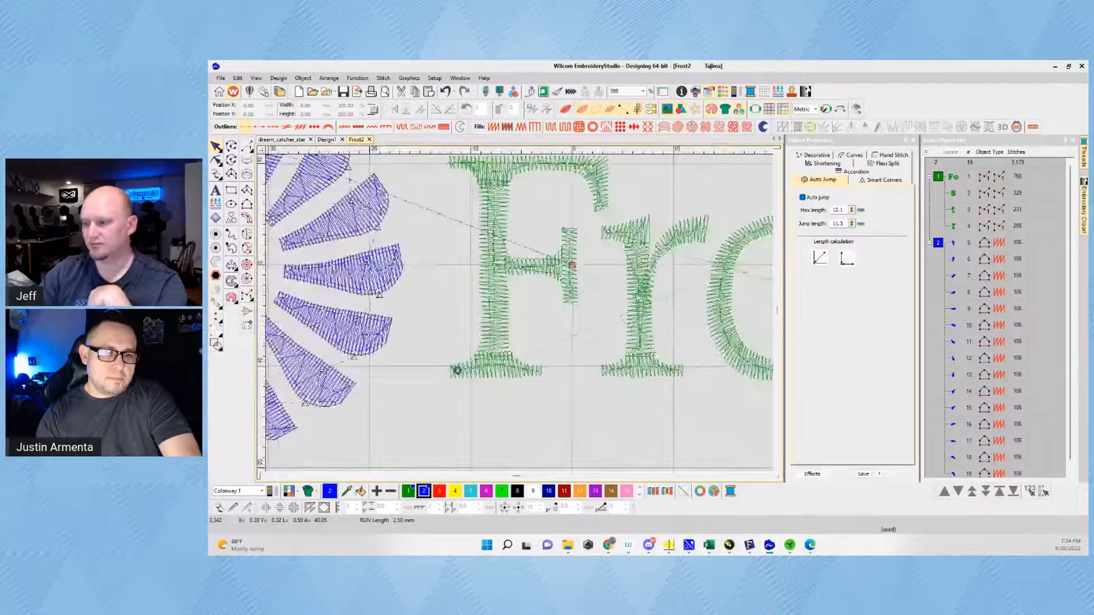
scroll(502, 353, up, 1)
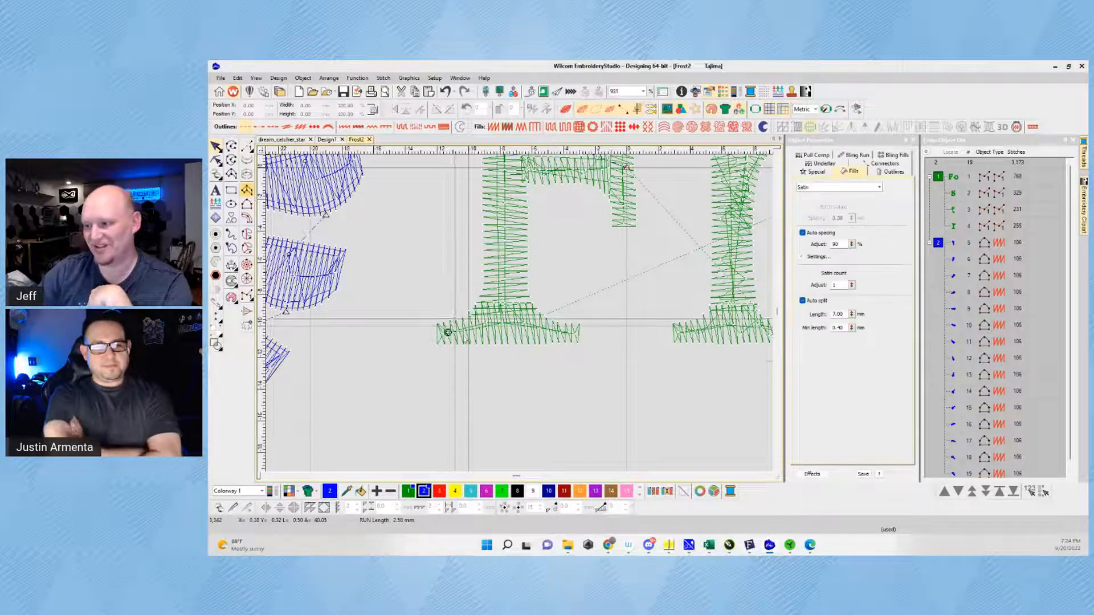
scroll(448, 332, up, 3)
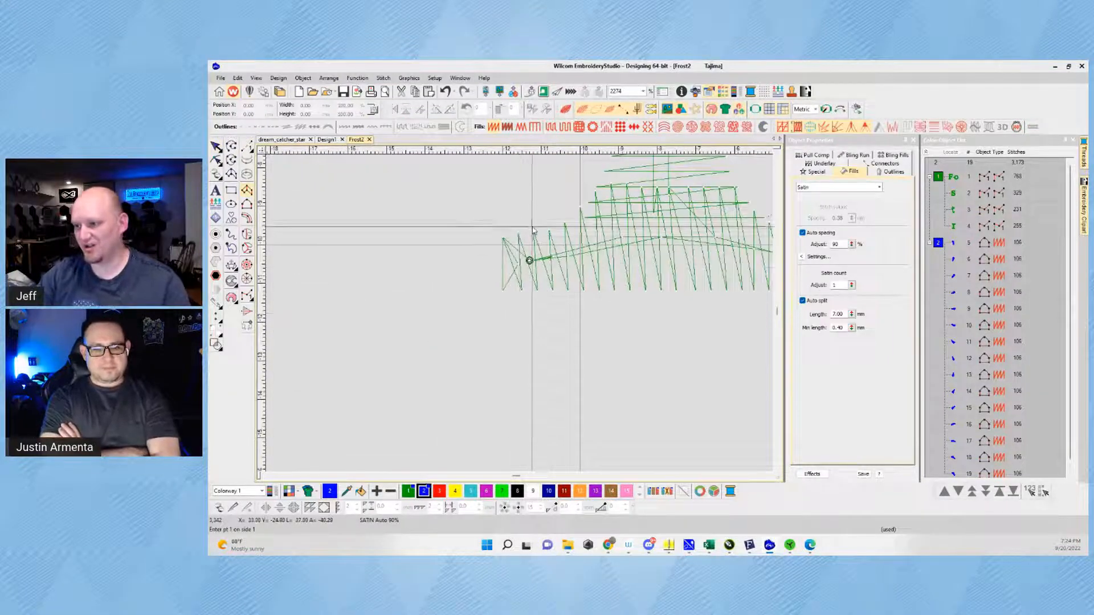
click(503, 240)
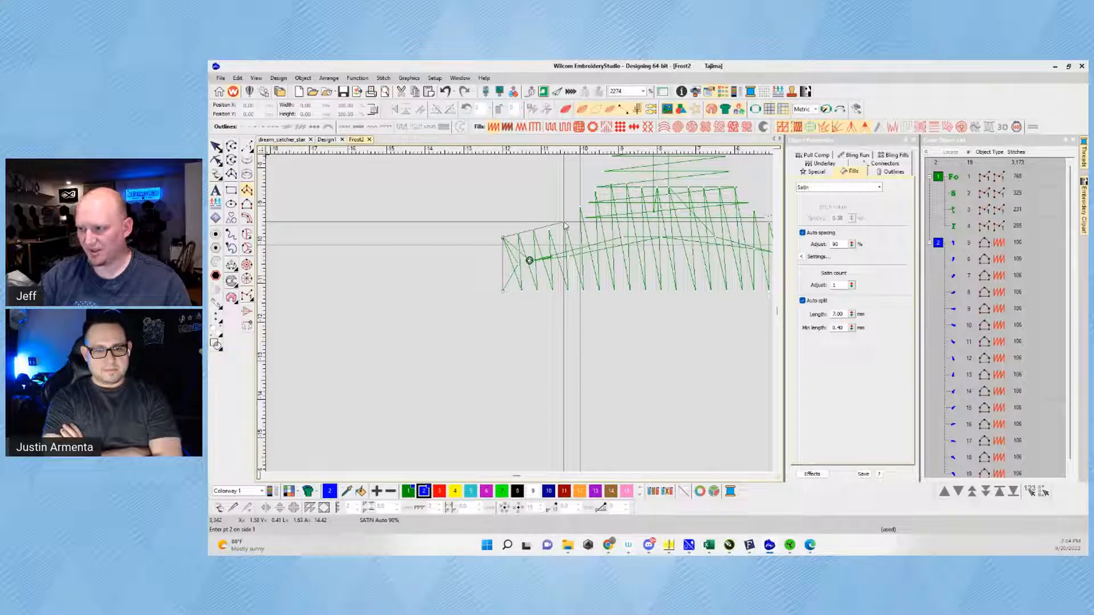
click(564, 223)
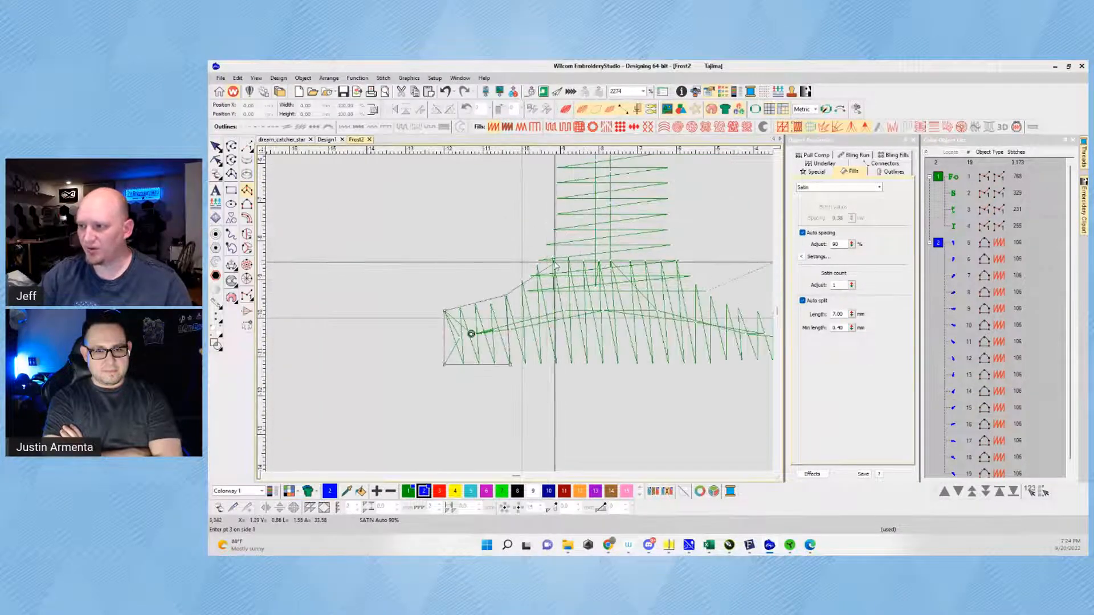
click(537, 262)
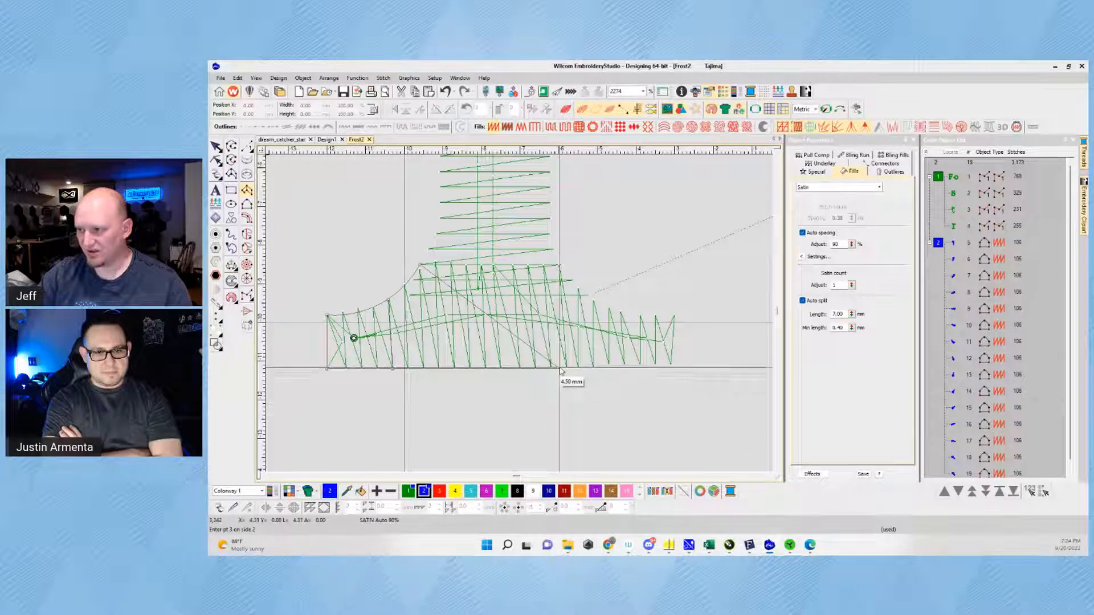
click(560, 369)
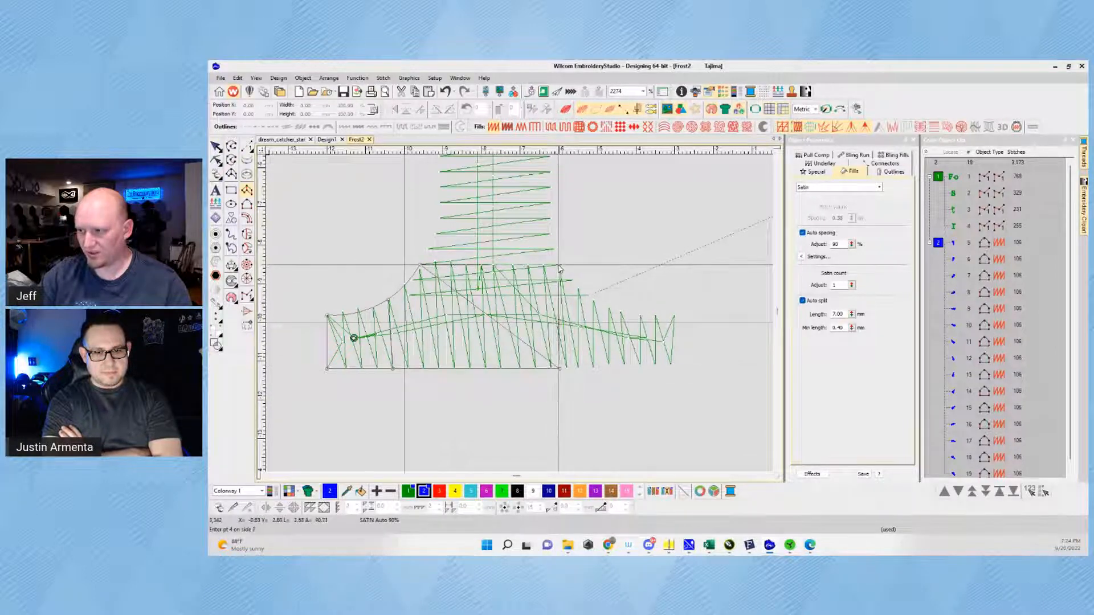
click(559, 266)
scroll(471, 330, down, 1)
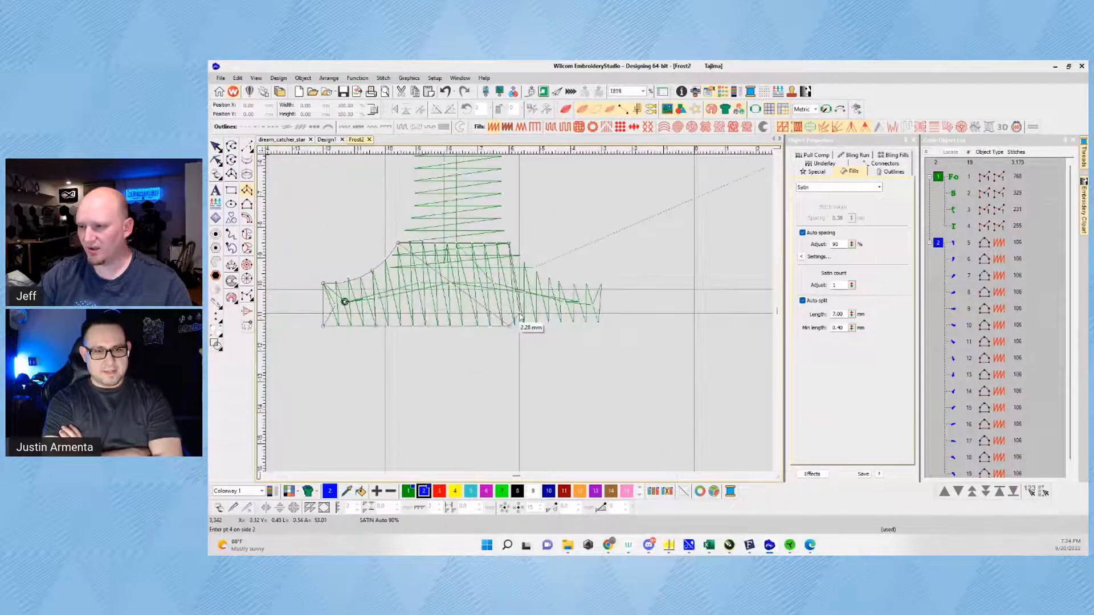
key(BackSpace)
key(BackSpace)
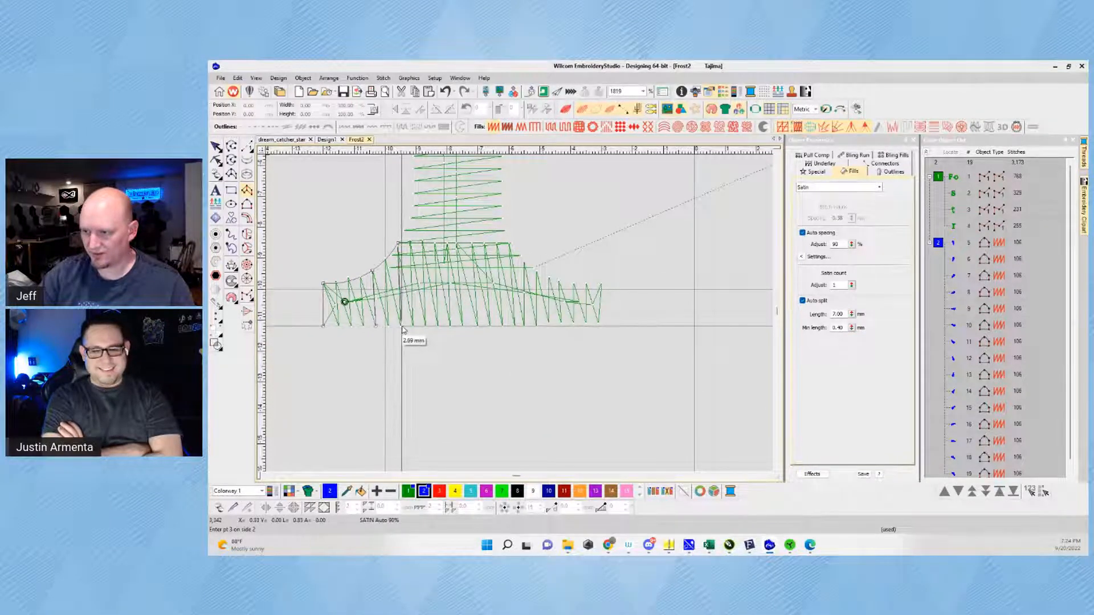
Step: Complete the bottom serif's satin column with point pairs under both stem corners, down the right curve and at the right end
click(398, 329)
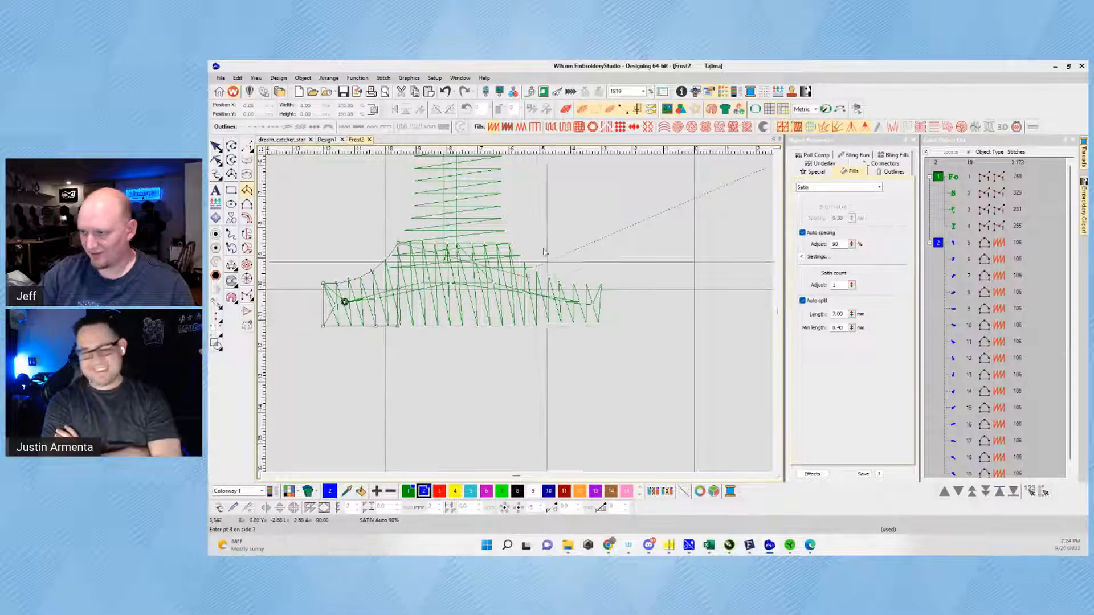
click(511, 246)
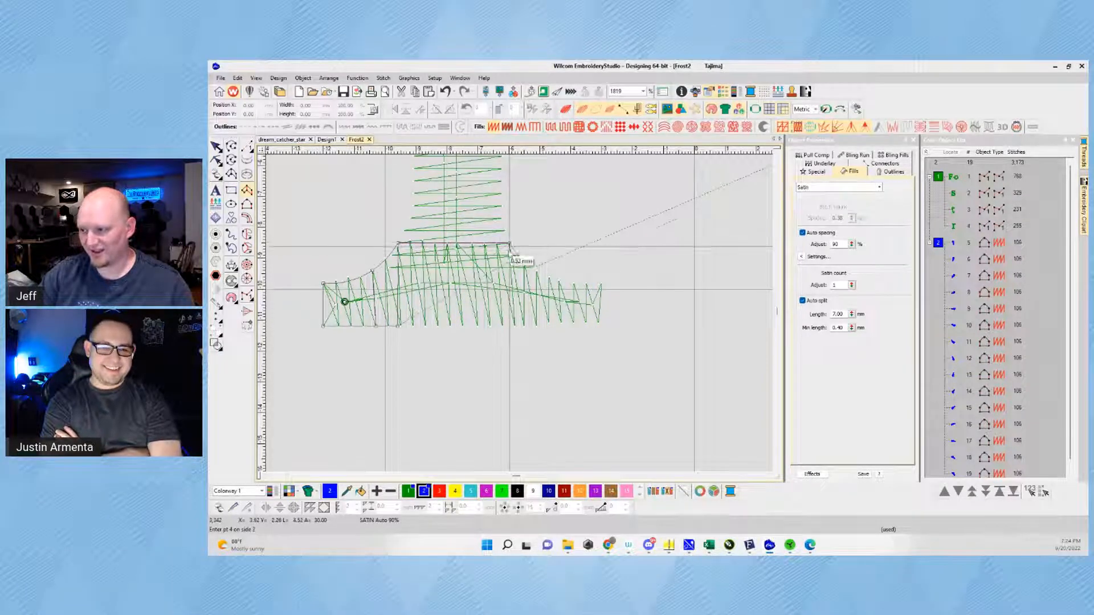
click(511, 329)
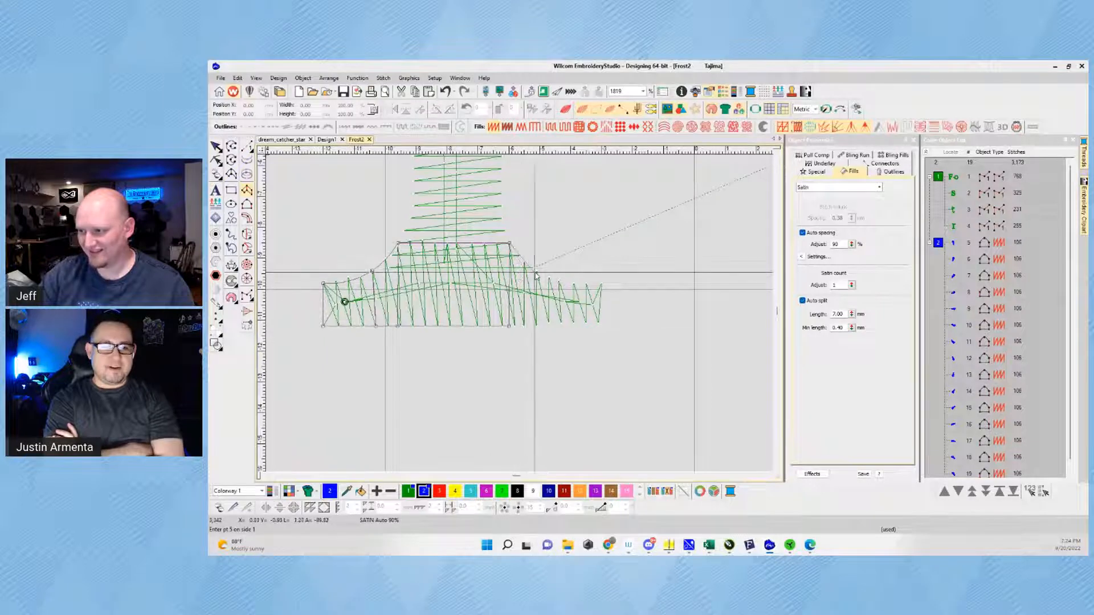
click(538, 273)
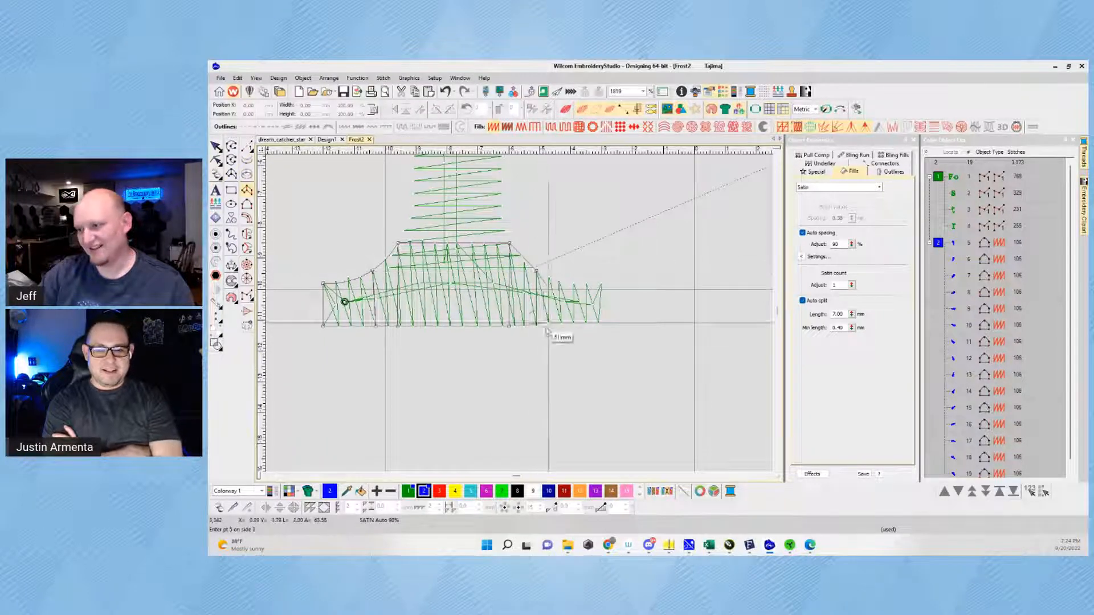
click(539, 329)
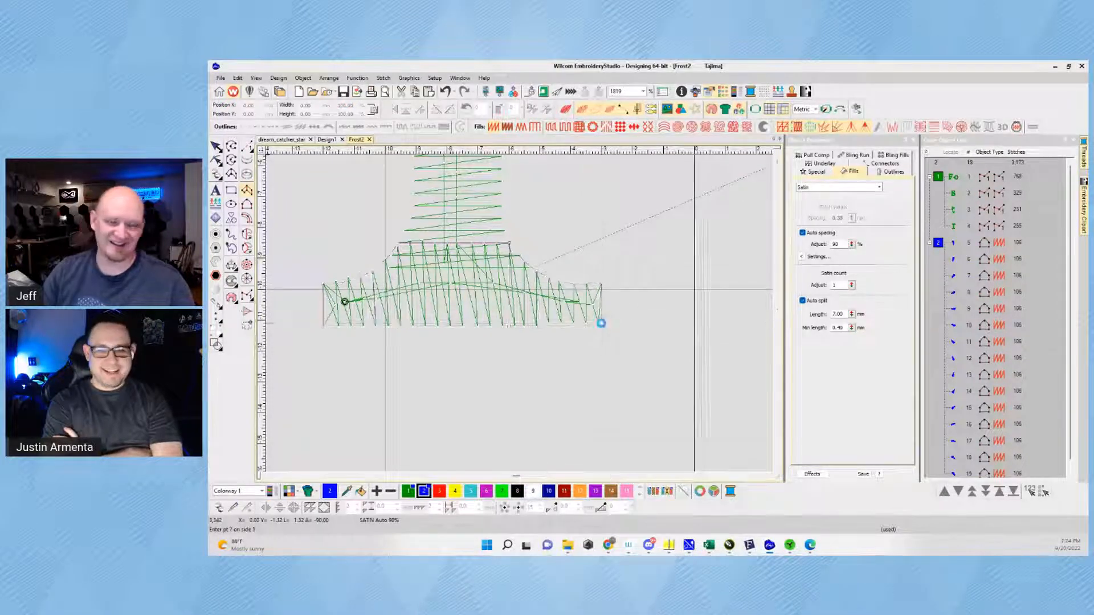
key(Return)
Step: Reshape the bottom serif's column so its exit point sits at the middle of its top edge, beneath the stem
scroll(598, 325, down, 4)
scroll(547, 328, up, 3)
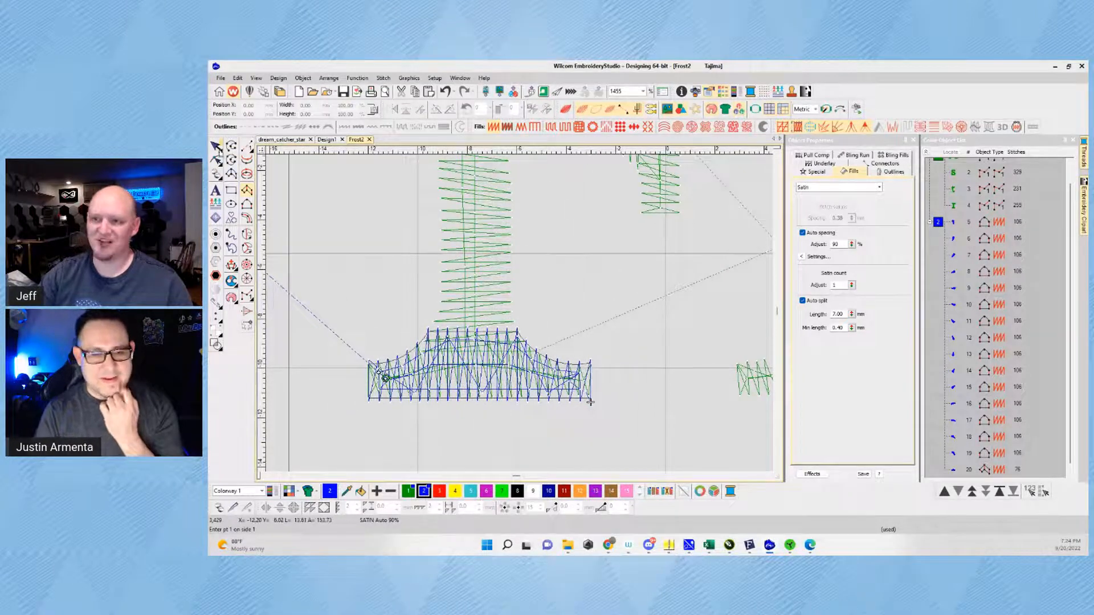
key(Escape)
key(h)
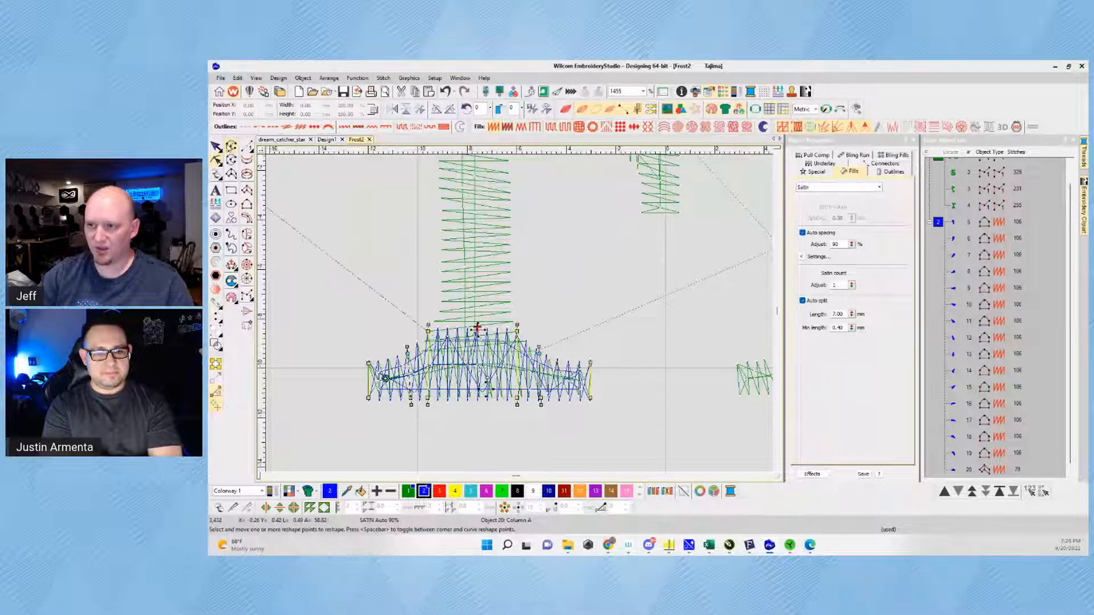
key(Escape)
key(Escape)
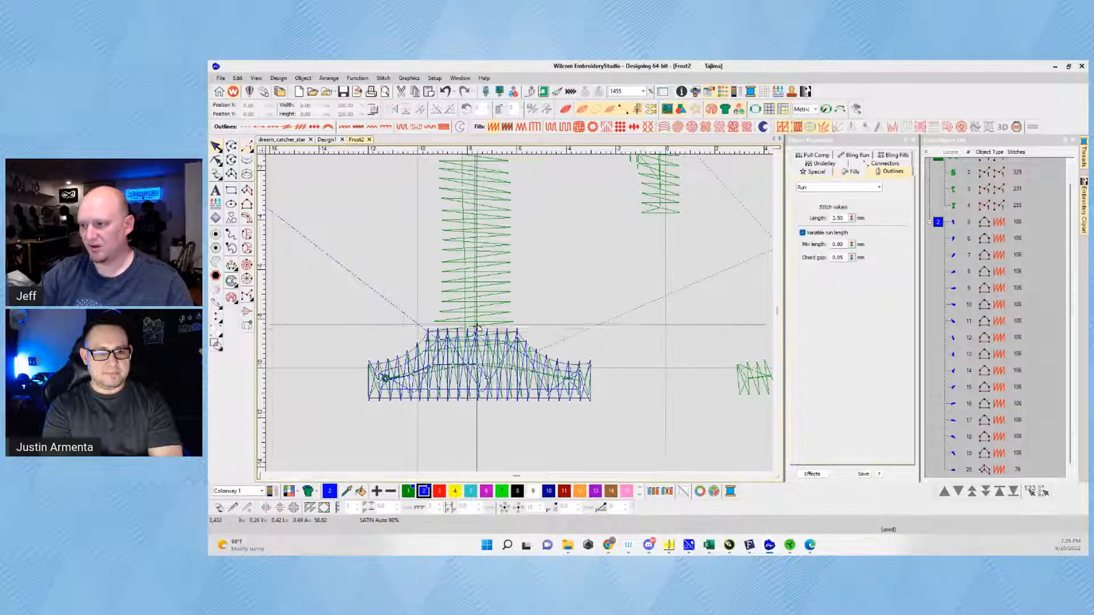
Step: Digitize a 2.50 mm run stitch from the bottom serif's top up the F's stem and across the crossbar to its vertical end serif
click(476, 325)
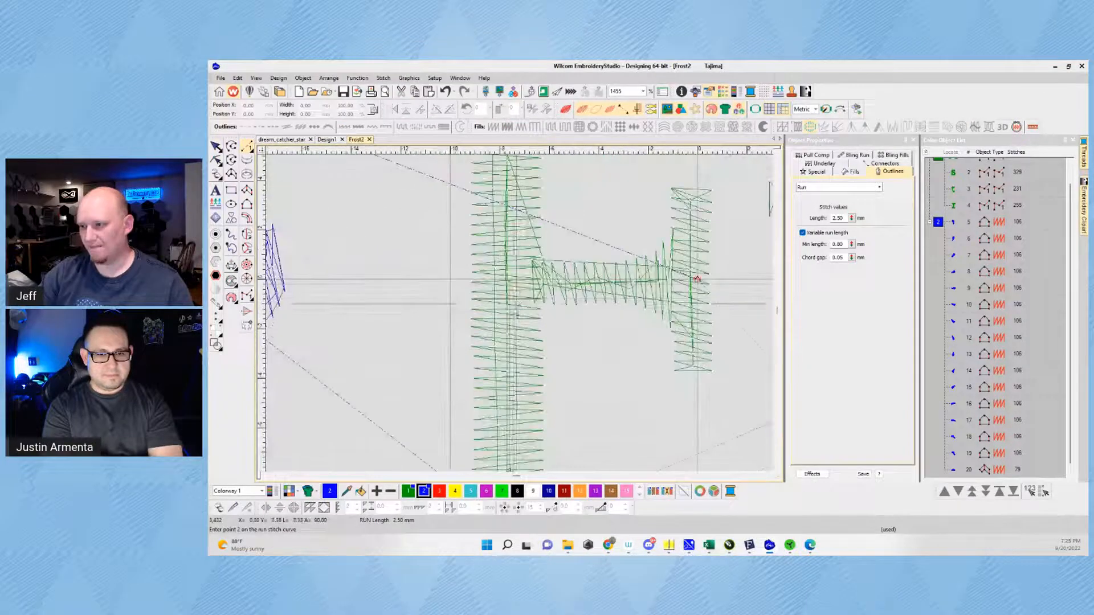
click(683, 285)
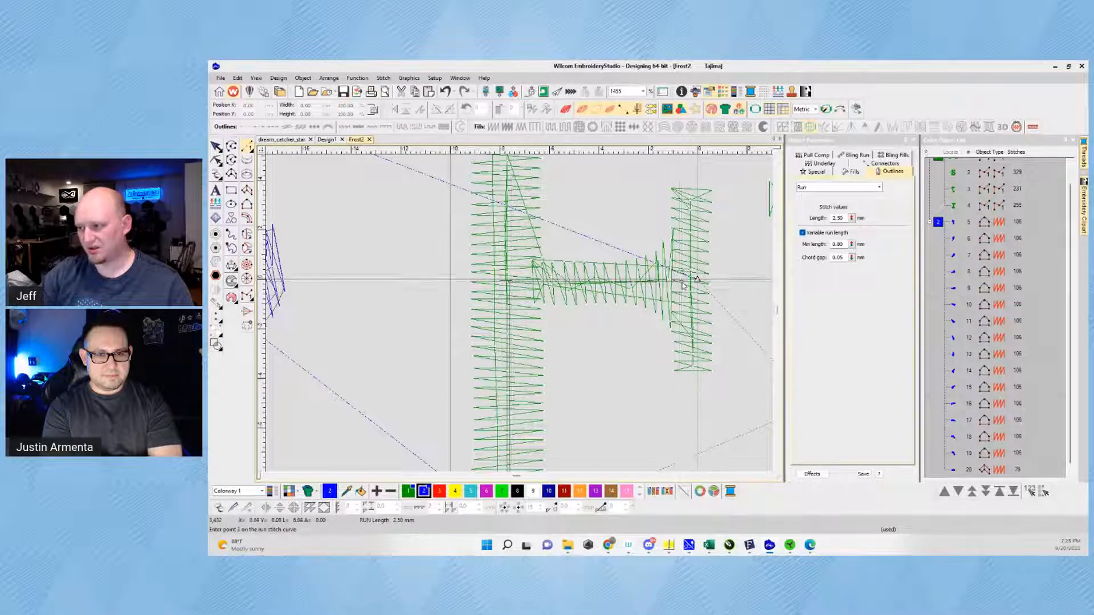
click(691, 281)
key(Return)
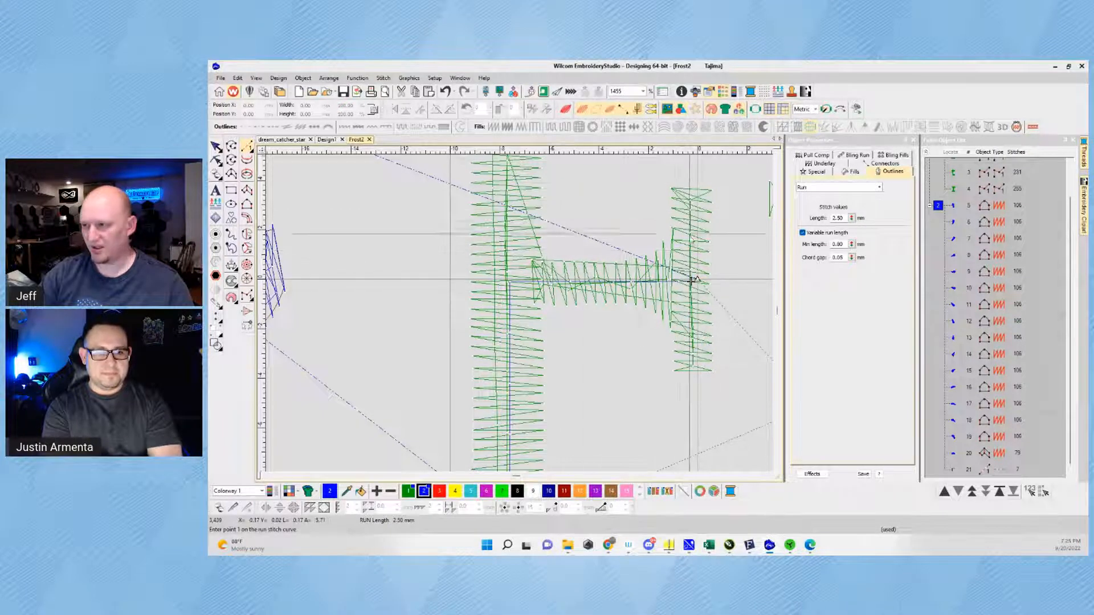
Step: Digitize a straight satin Column A about 1.7 mm wide over the full height of the crossbar's vertical end serif
scroll(691, 281, down, 2)
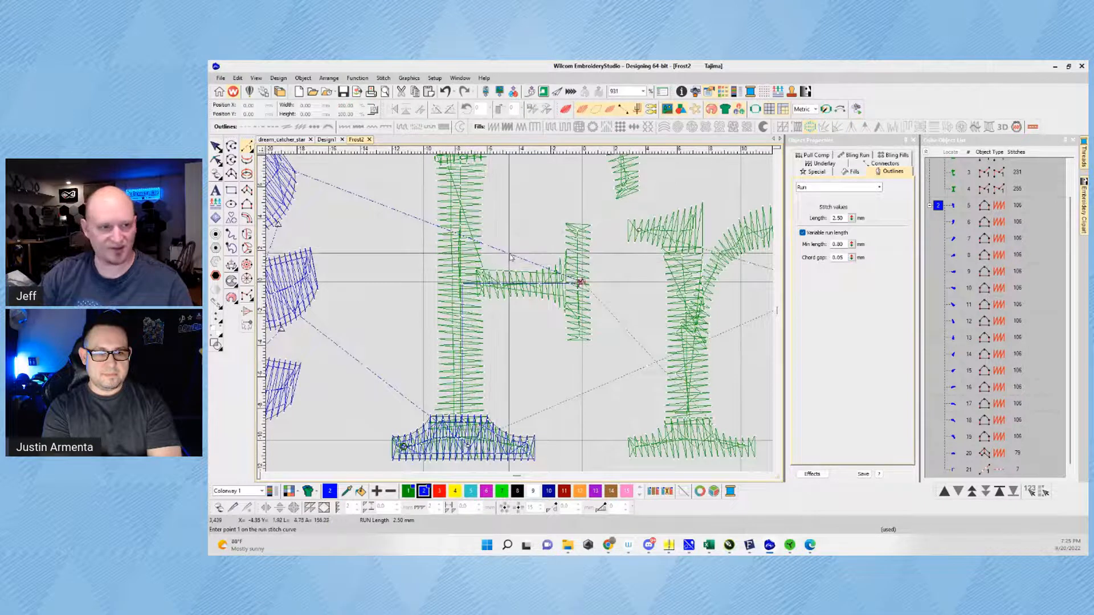
scroll(578, 283, up, 3)
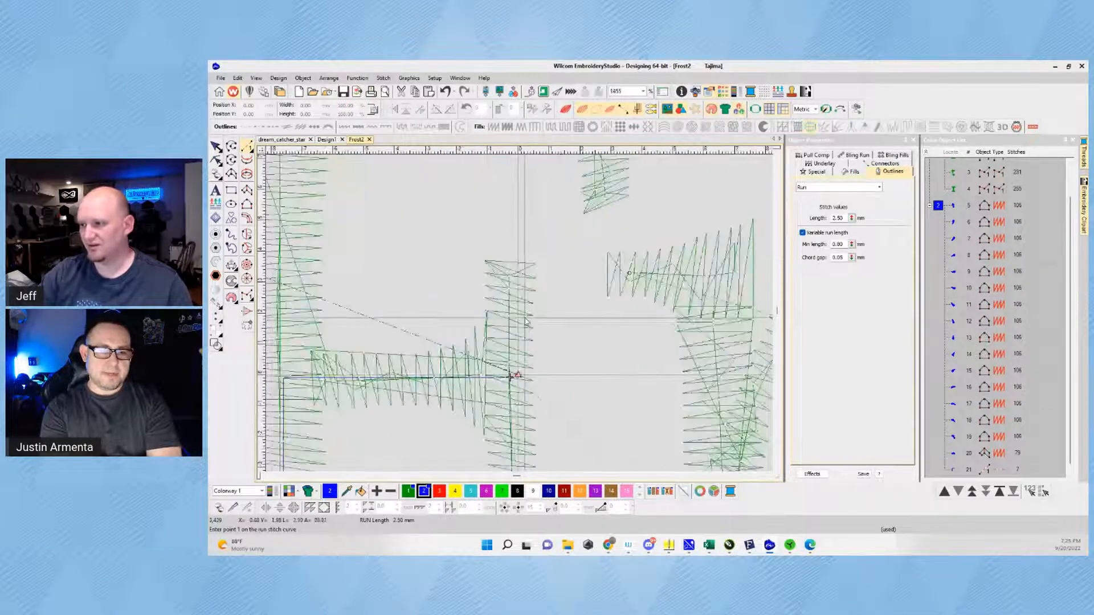
click(247, 193)
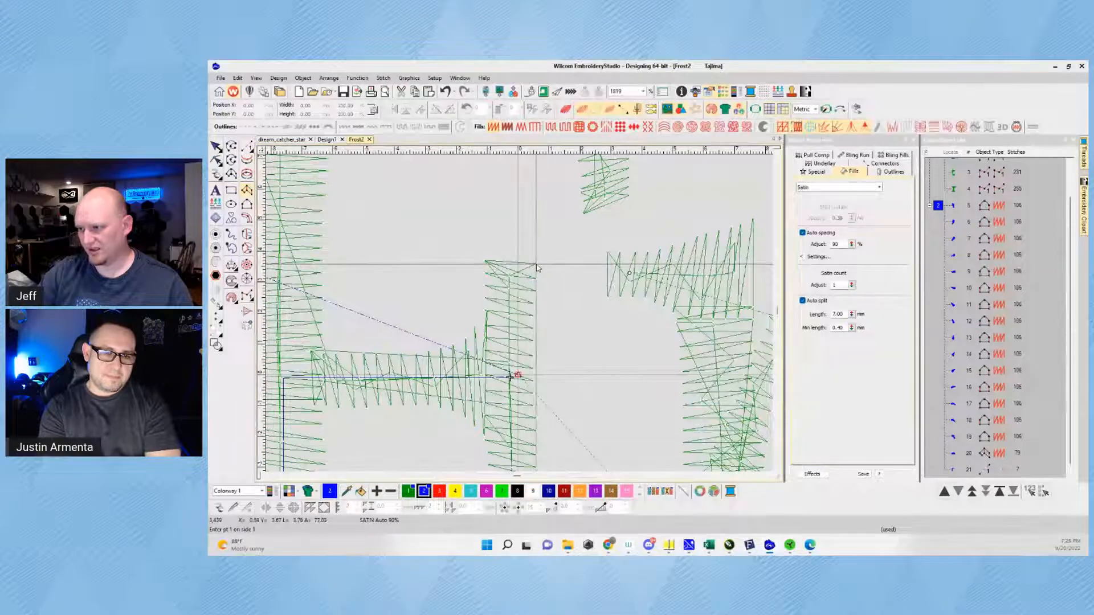
click(536, 265)
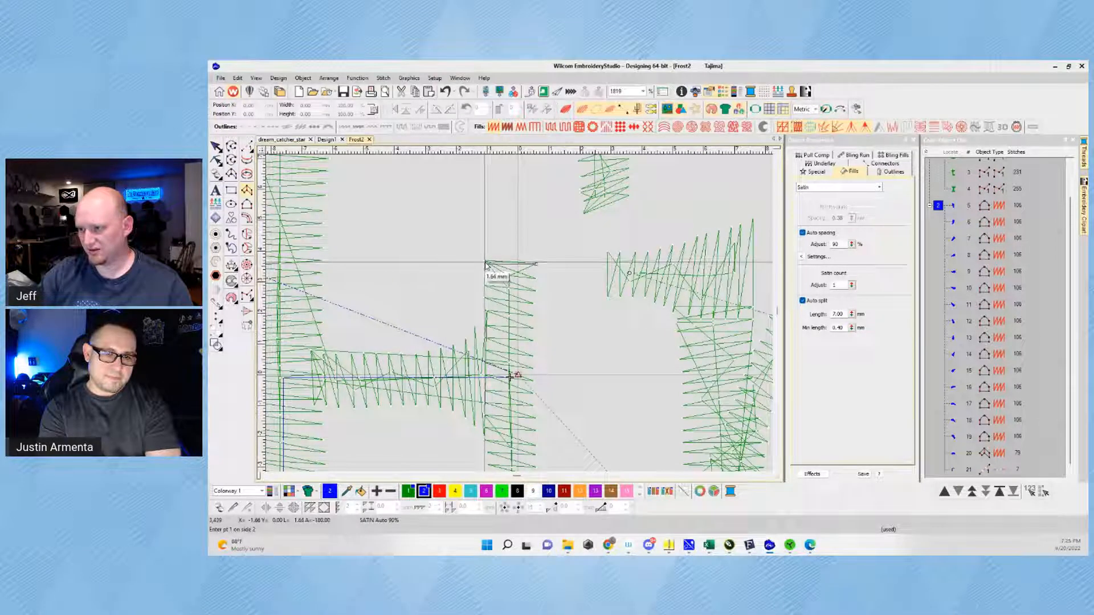
scroll(508, 376, down, 2)
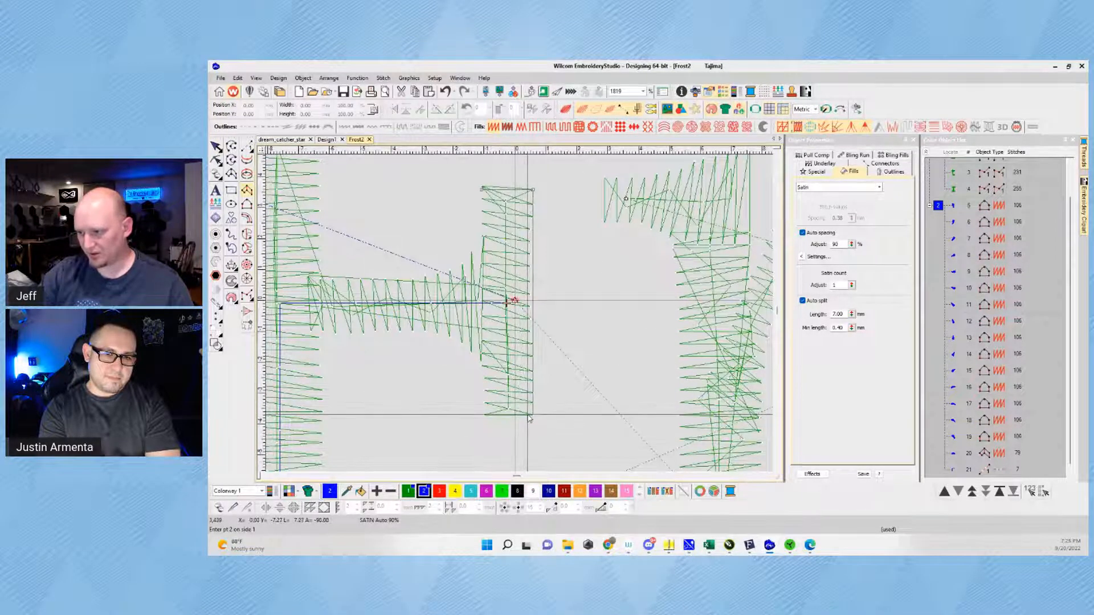
click(529, 418)
click(483, 416)
key(Return)
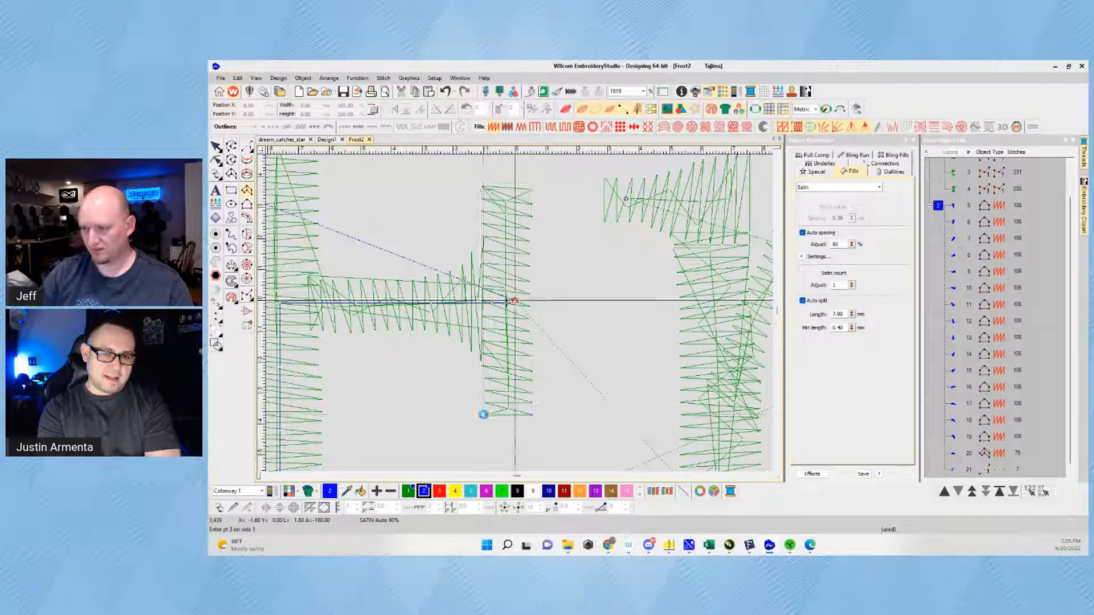
Step: Move the end serif column's exit point to its left edge at the crossbar, preview it in TrueView and deselect it
key(h)
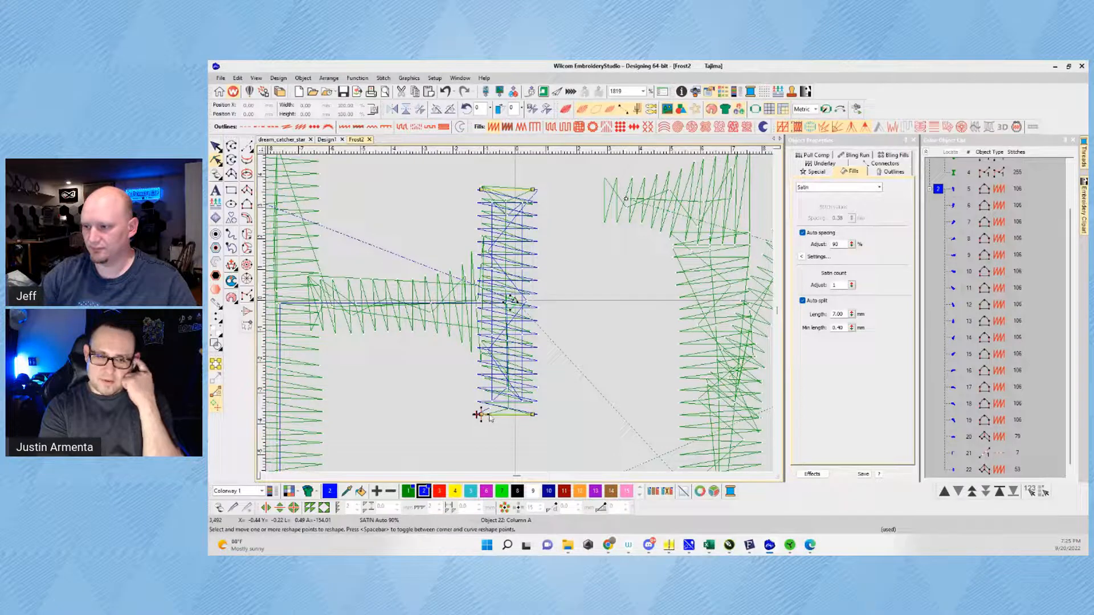
key(t)
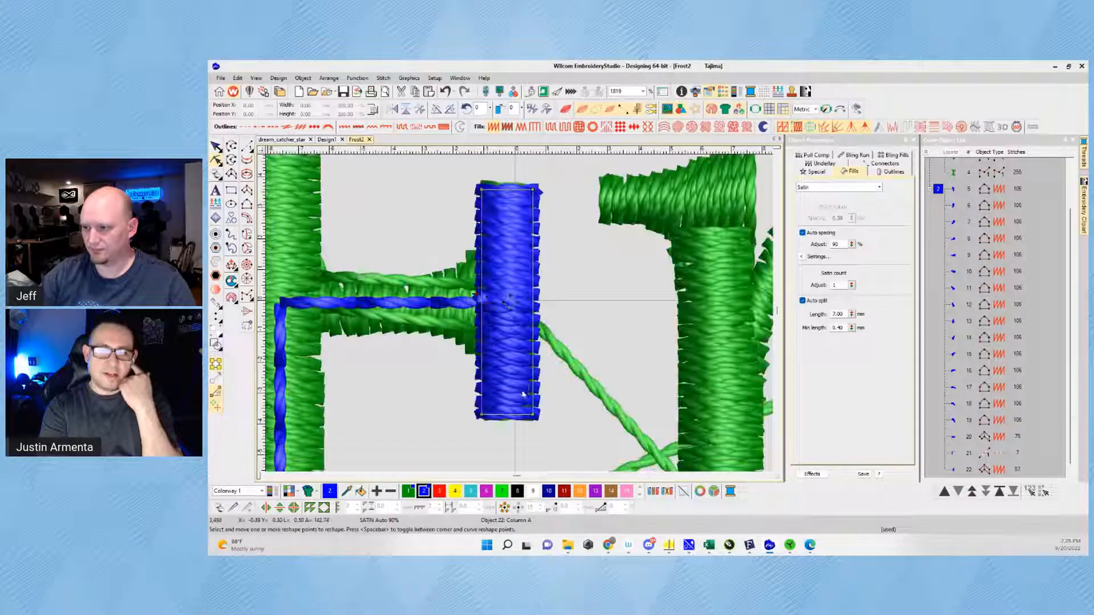
key(t)
key(Escape)
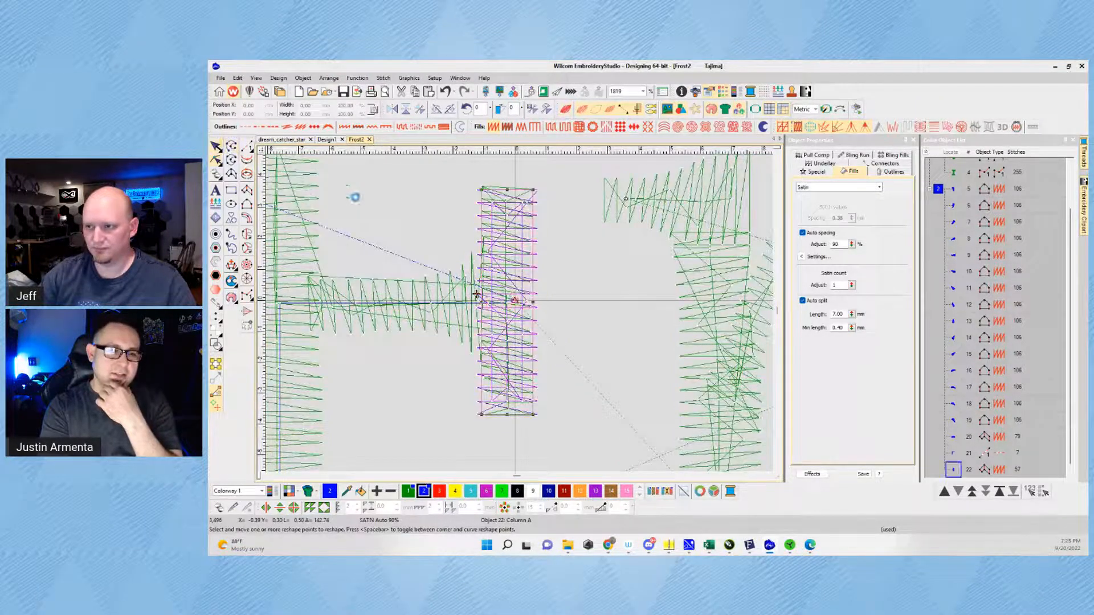
key(Escape)
Step: Begin a satin Column A for the F's crossbar at its vertical end serif, placing the first point pairs along the flared junction
click(247, 193)
scroll(497, 327, up, 3)
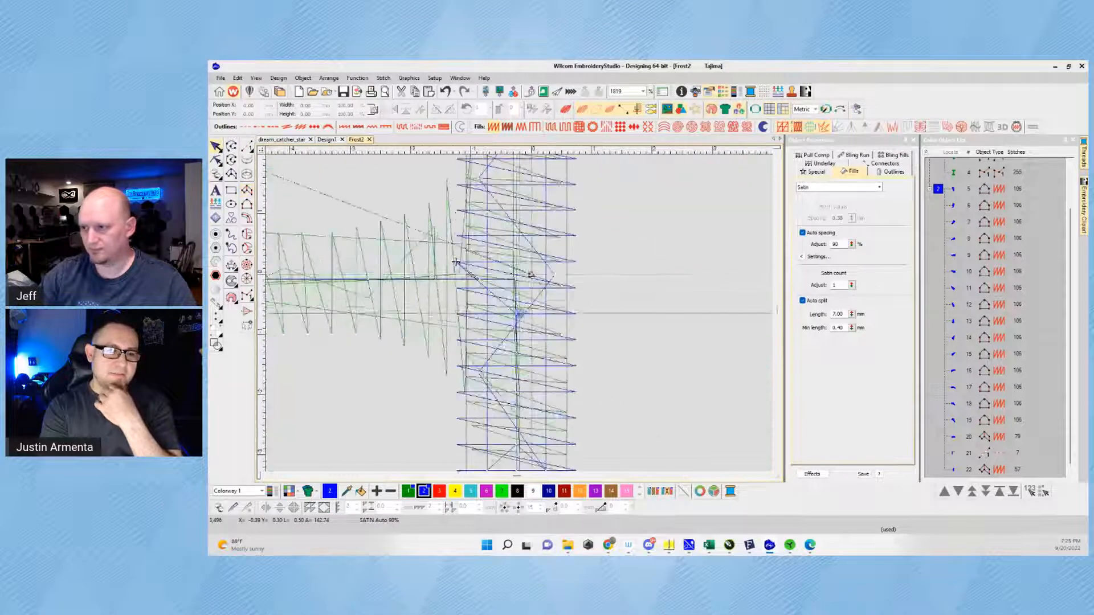
key(t)
key(t)
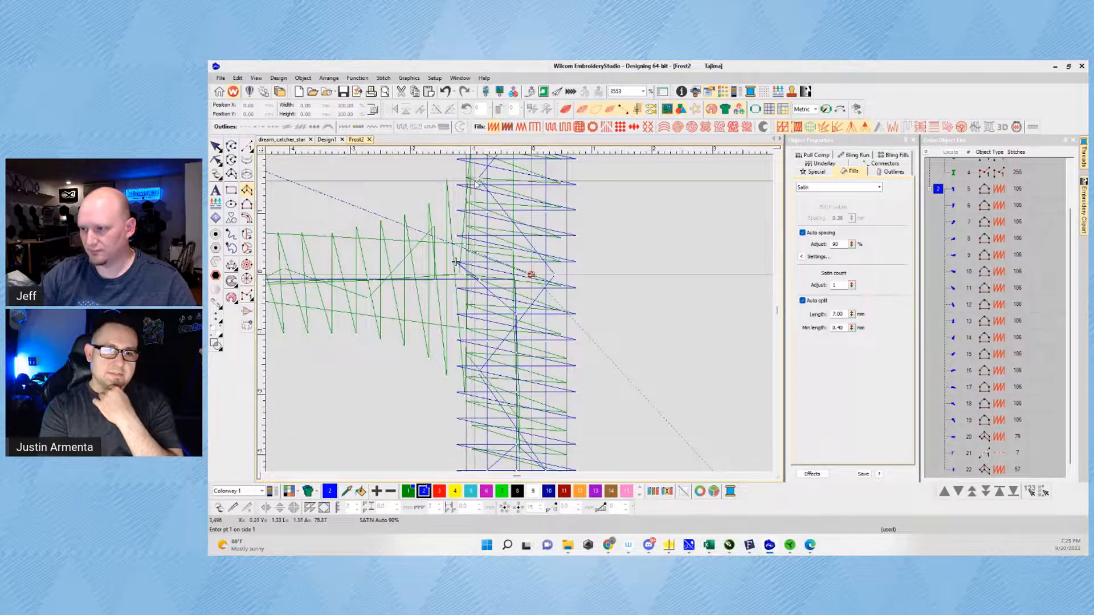
key(s)
key(t)
key(t)
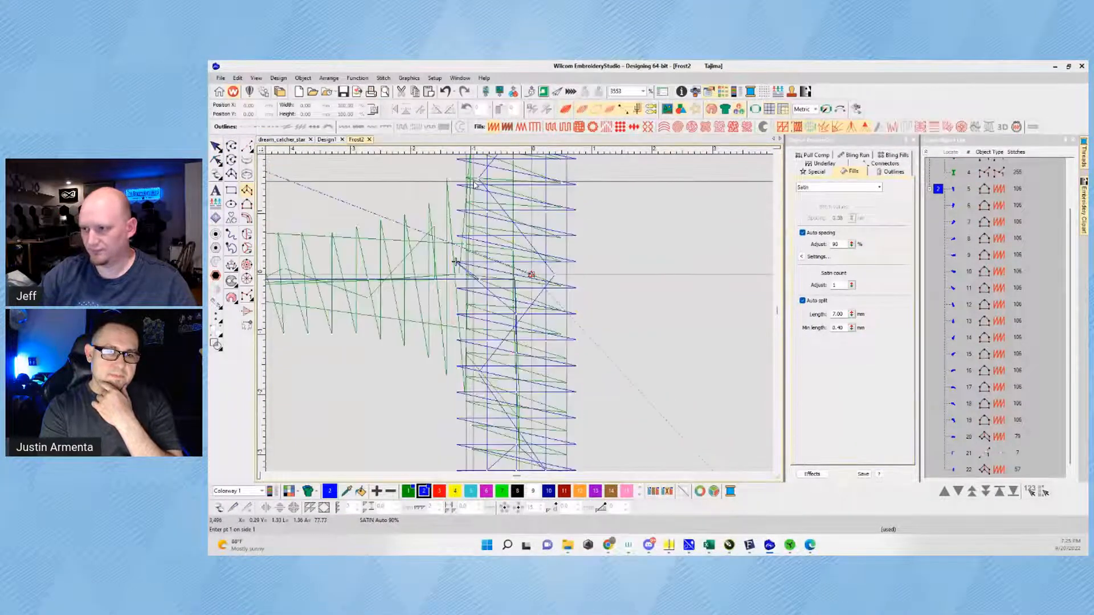
scroll(477, 178, down, 2)
scroll(520, 309, up, 1)
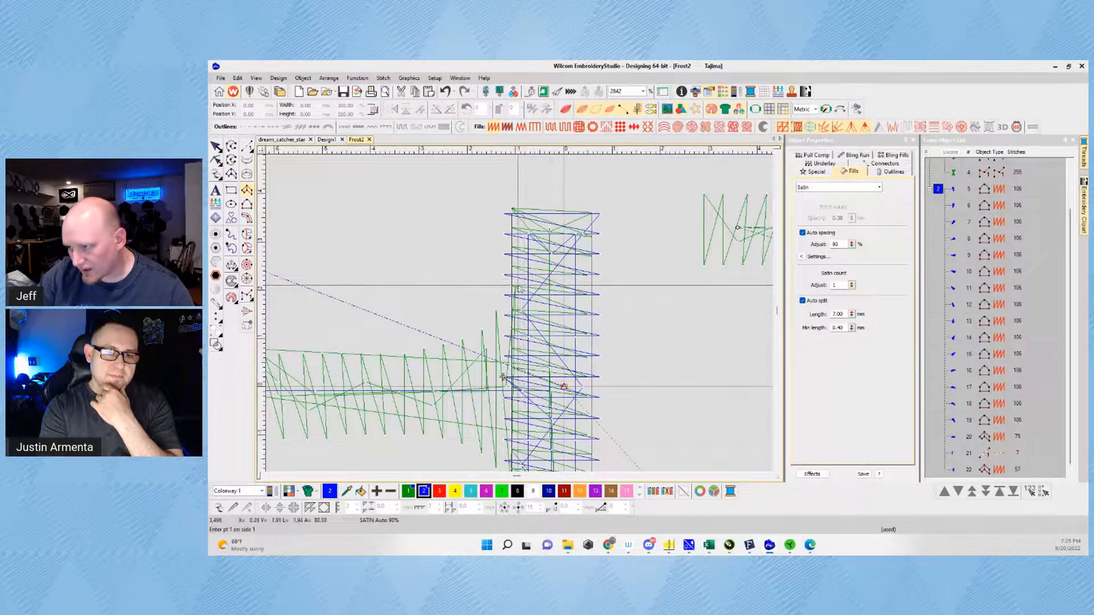
click(515, 290)
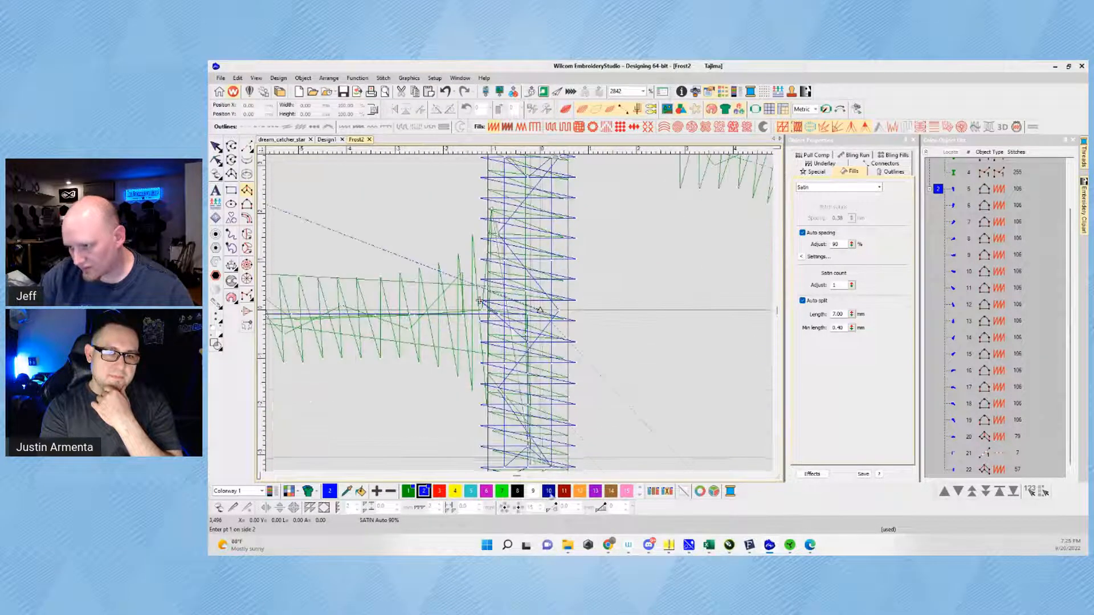
click(489, 409)
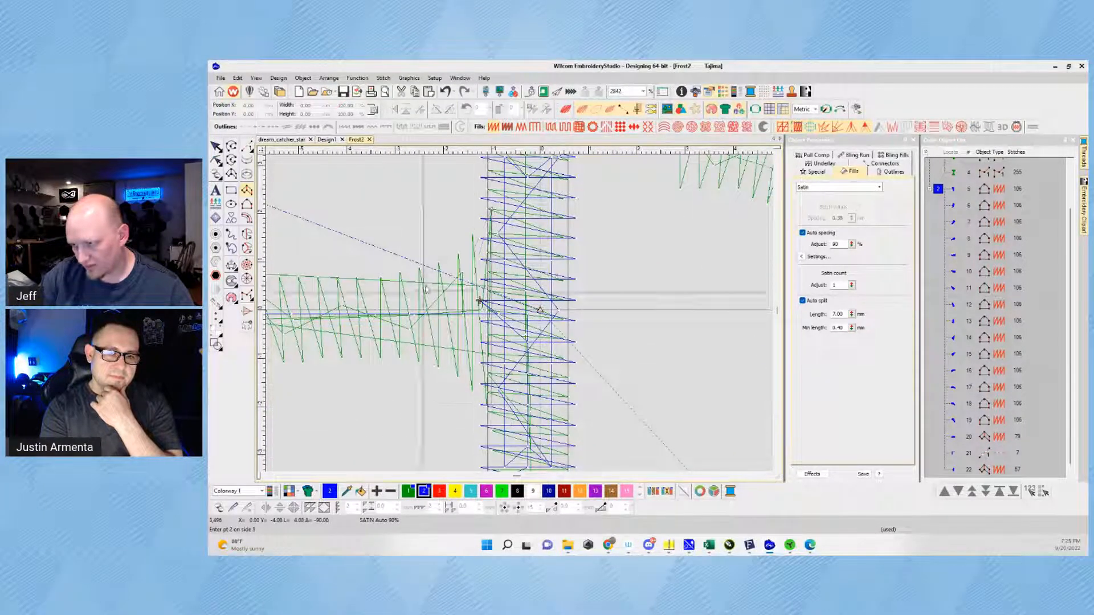
click(439, 263)
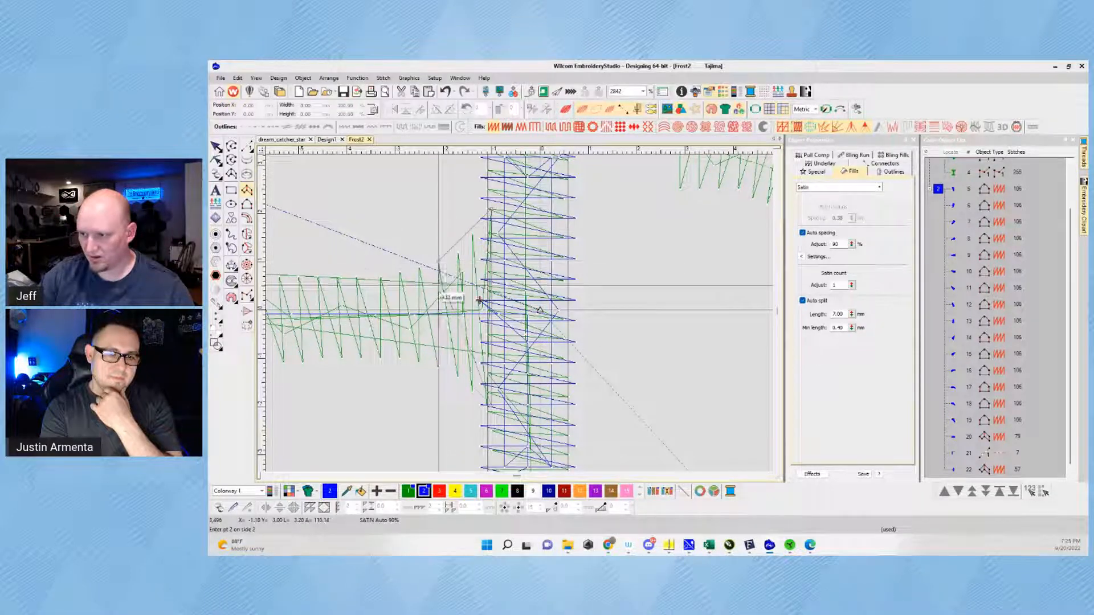
click(439, 370)
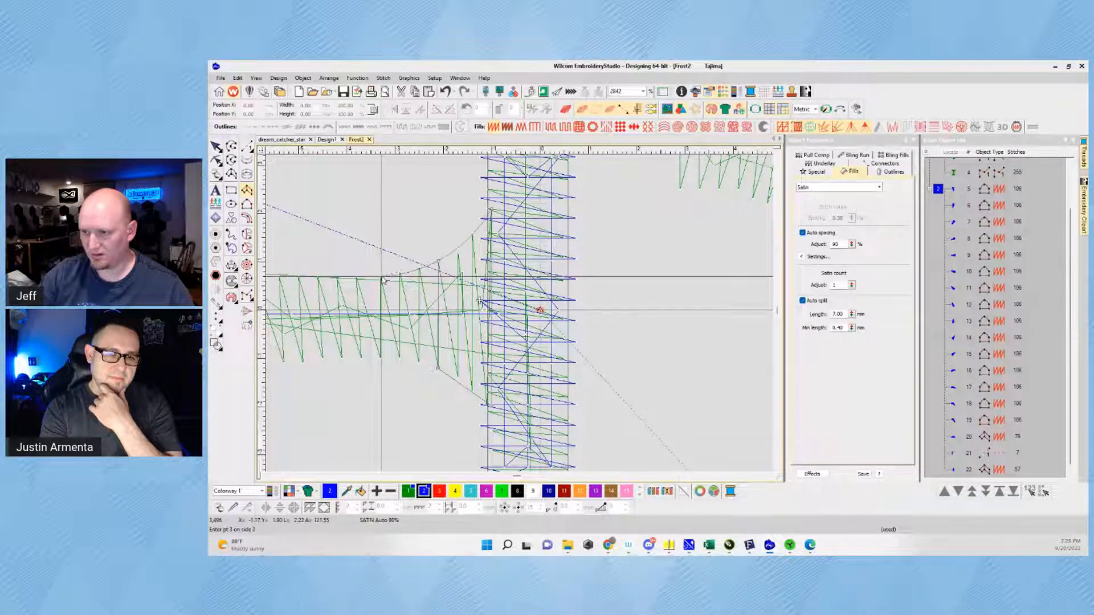
Step: Extend the crossbar column straight back to overlap the F's stem, complete it and preview it in TrueView
click(386, 362)
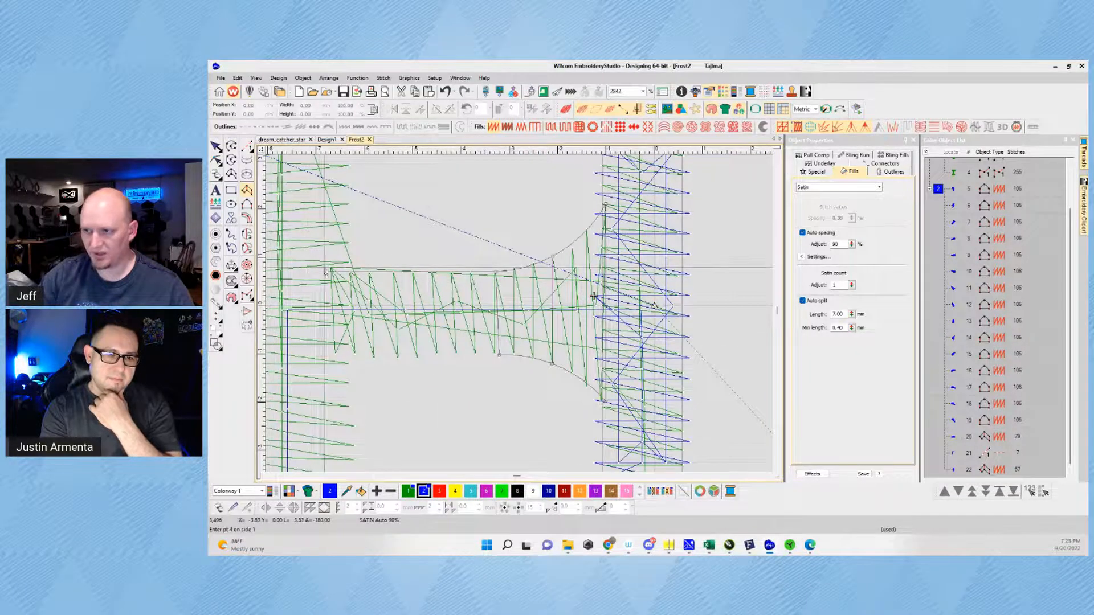
click(318, 272)
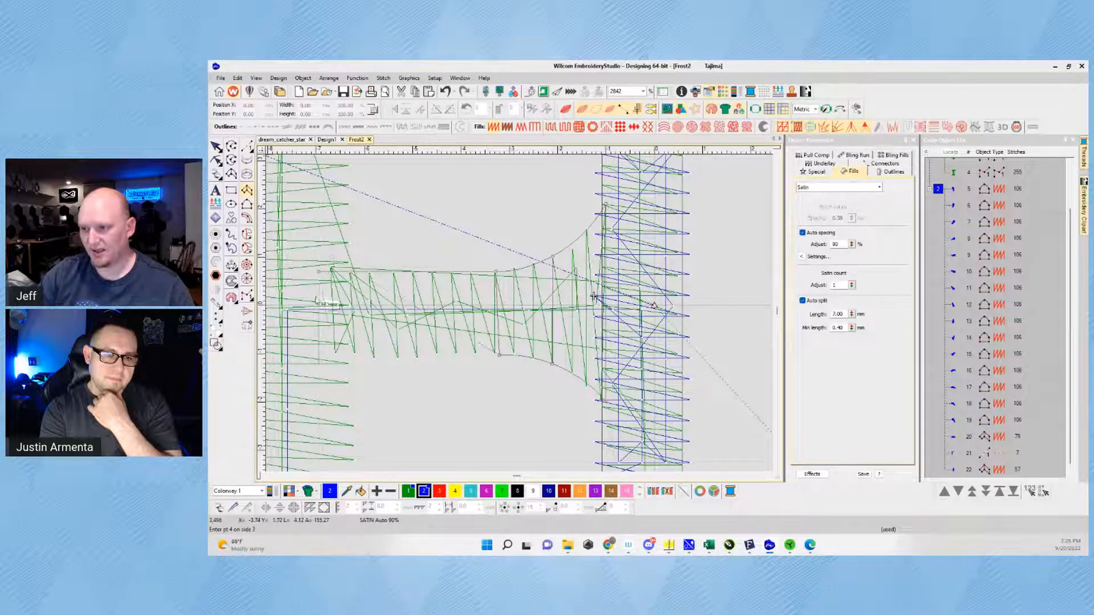
click(318, 362)
key(Return)
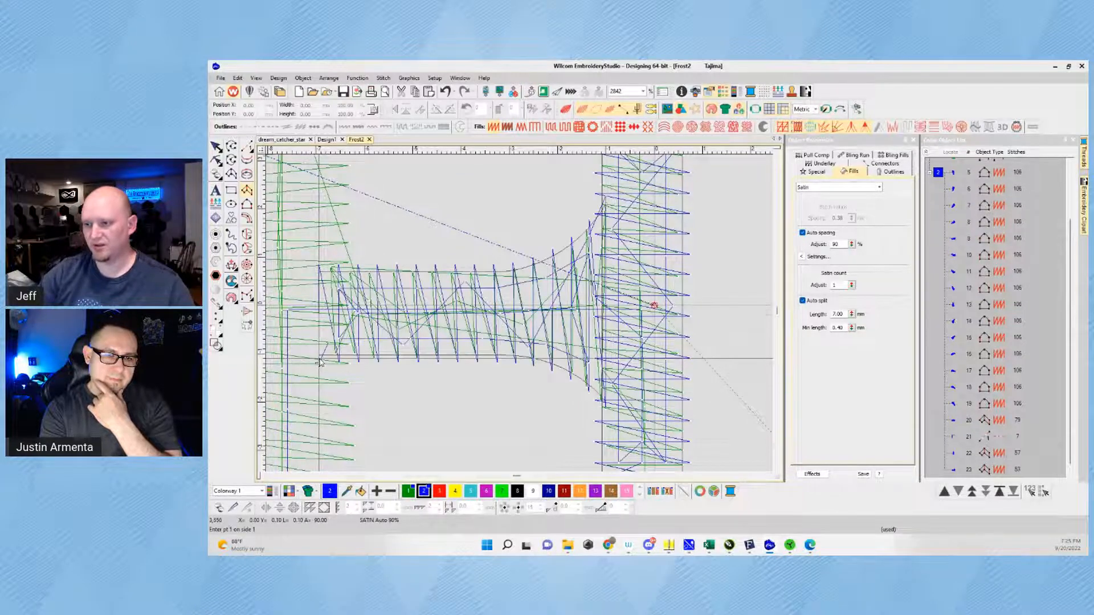
key(t)
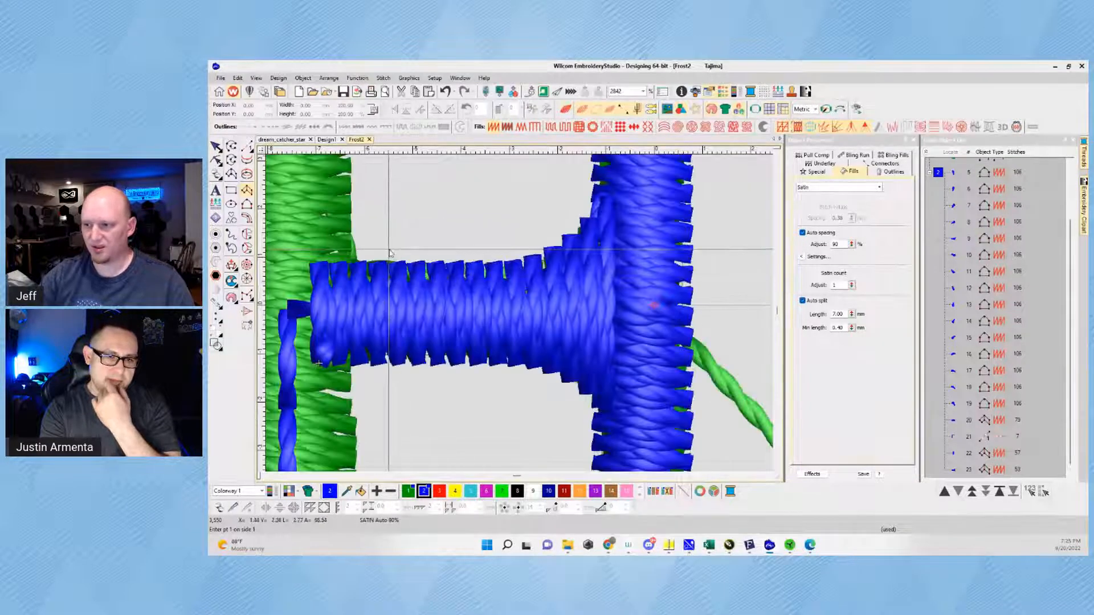
key(t)
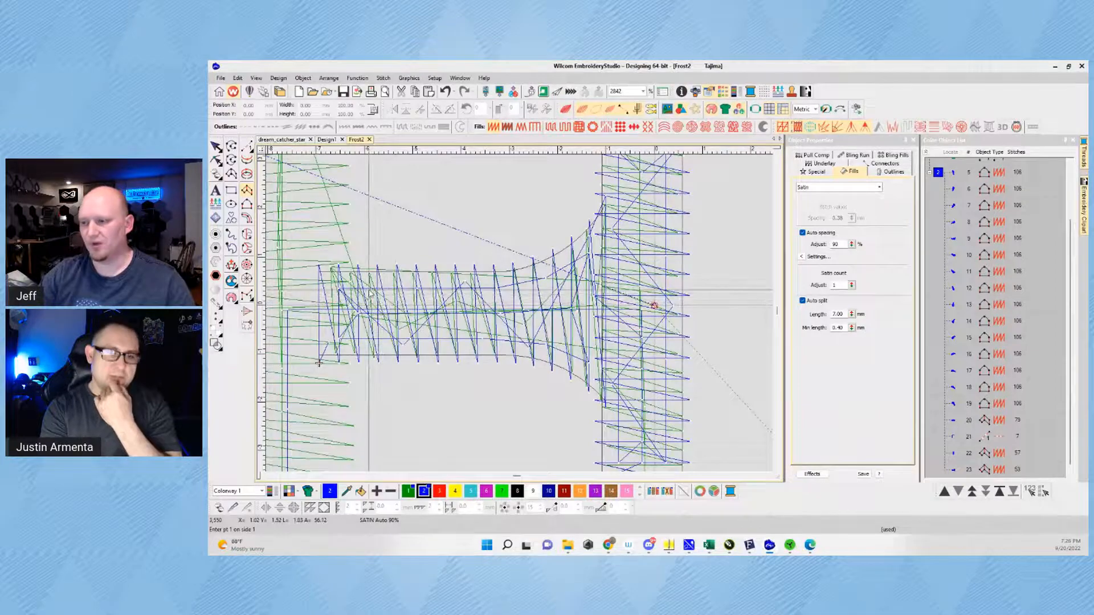
scroll(425, 312, down, 2)
key(t)
scroll(535, 325, down, 3)
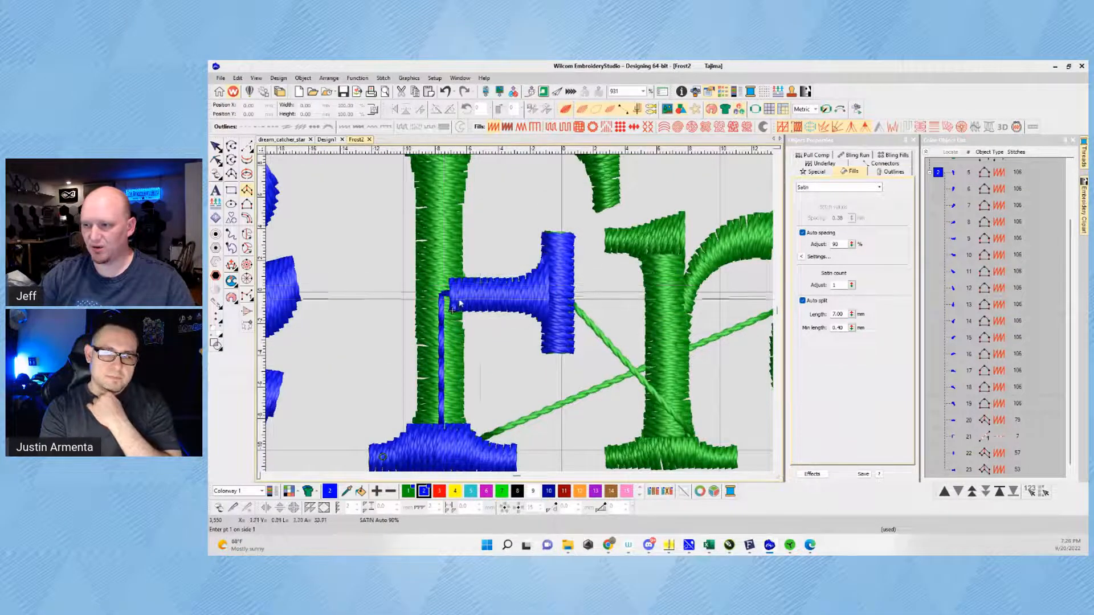
scroll(473, 297, up, 1)
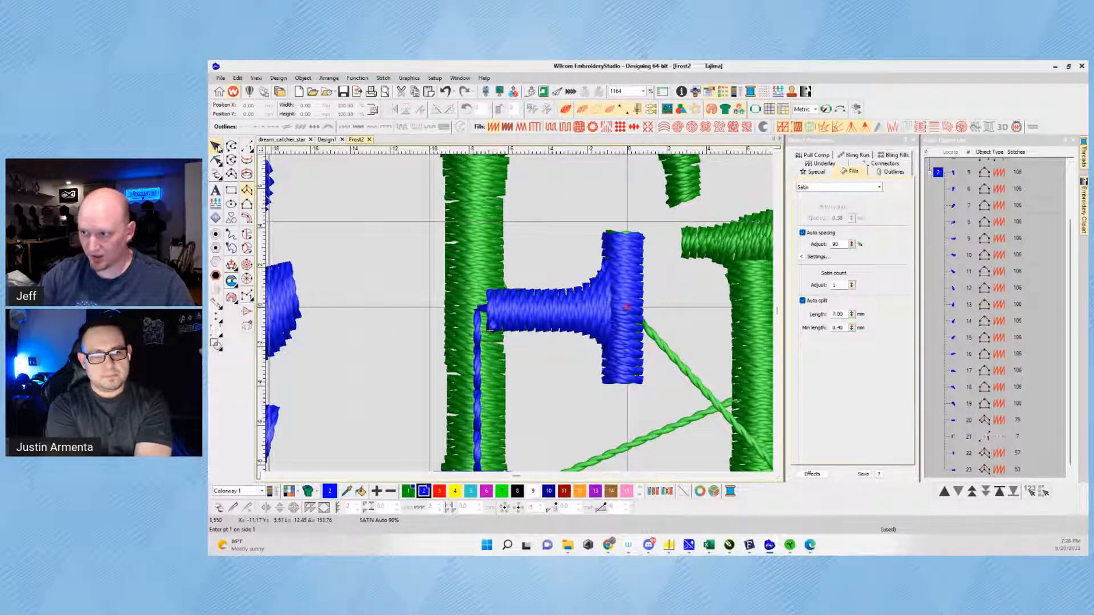
Step: Reshape the crossbar column so its exit point sits at the upper corner of its stem end, and preview it in TrueView
click(216, 146)
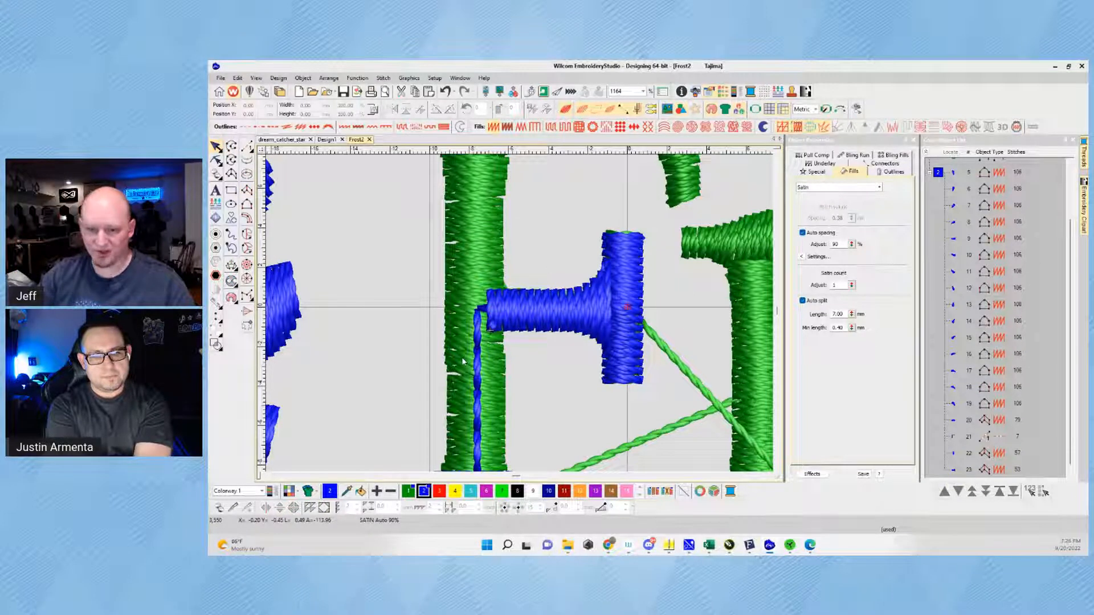
scroll(520, 312, up, 2)
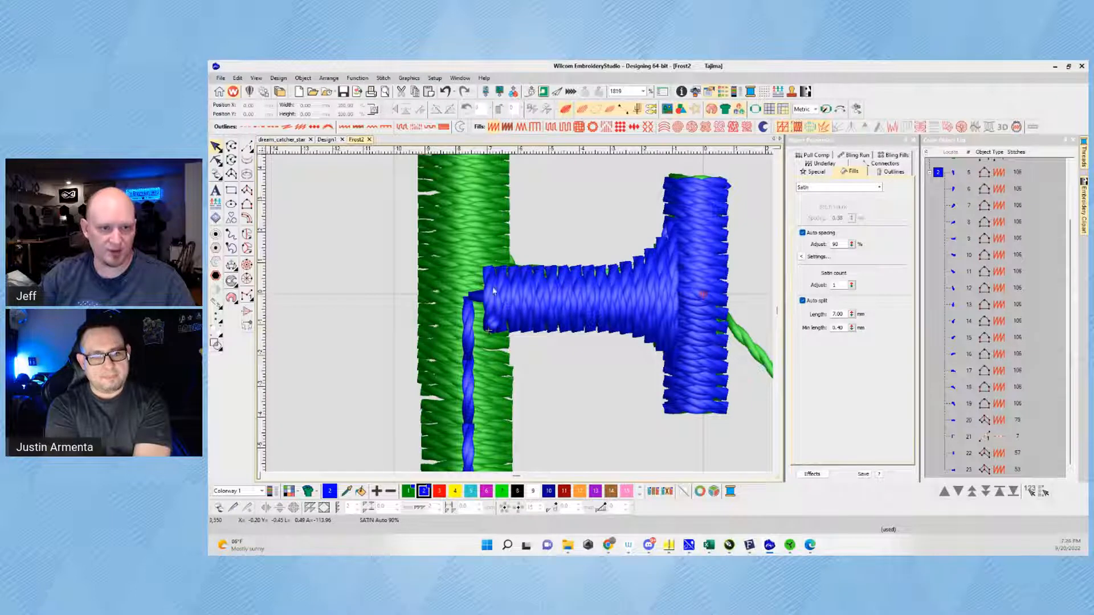
click(470, 326)
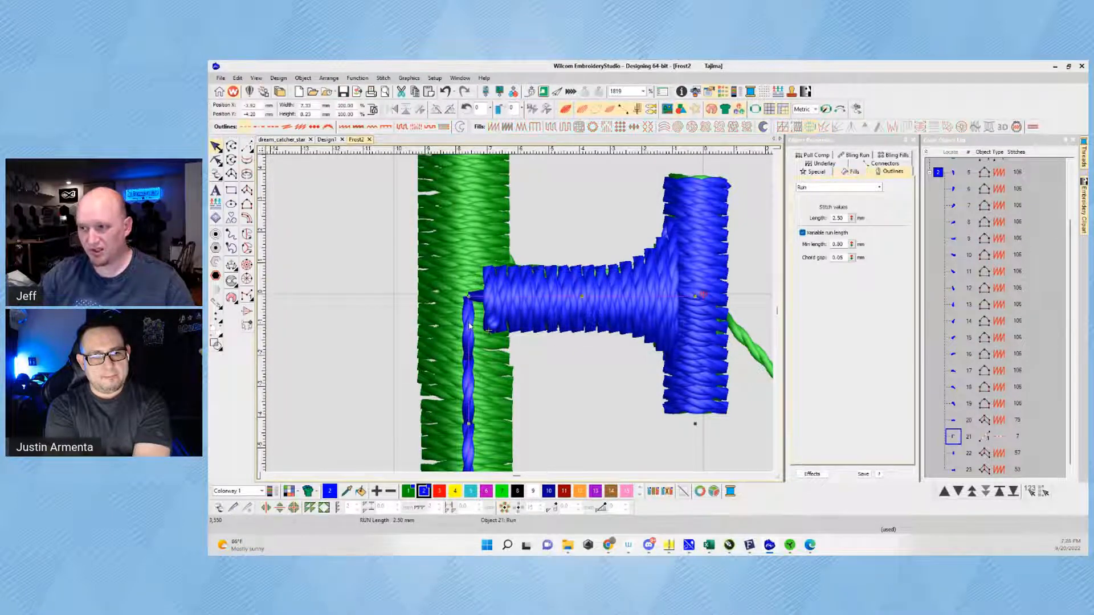
click(360, 278)
click(528, 327)
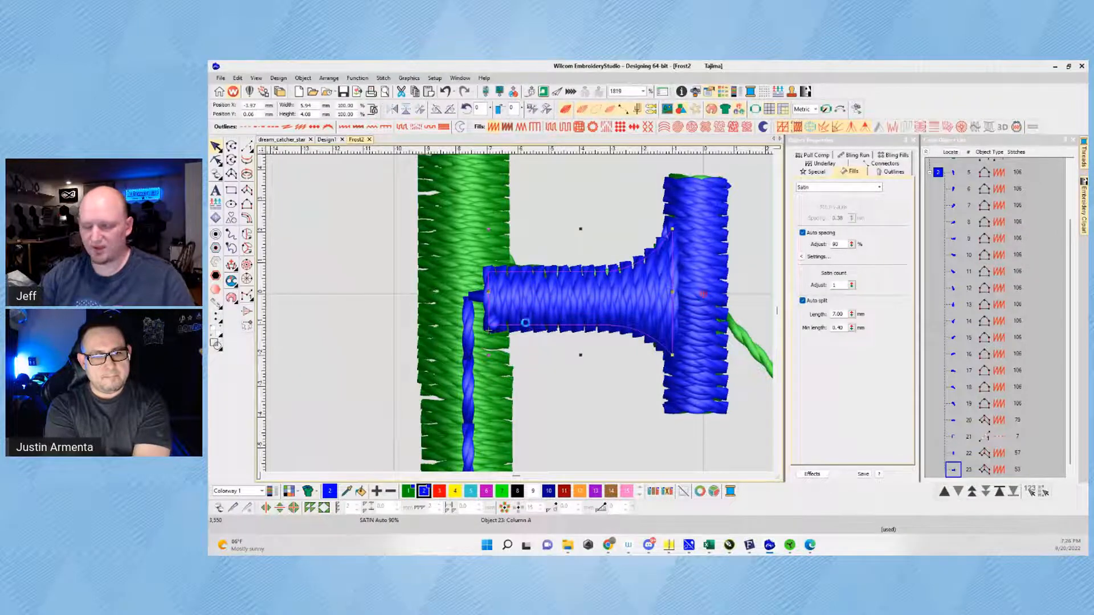
scroll(518, 312, up, 2)
key(h)
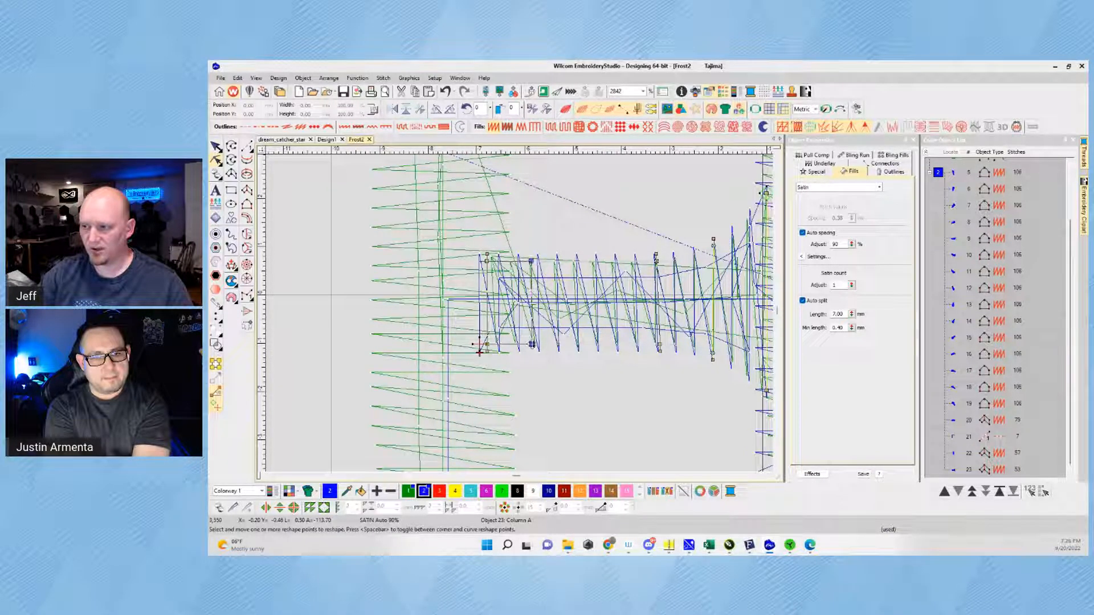
drag(479, 352, 531, 352)
key(t)
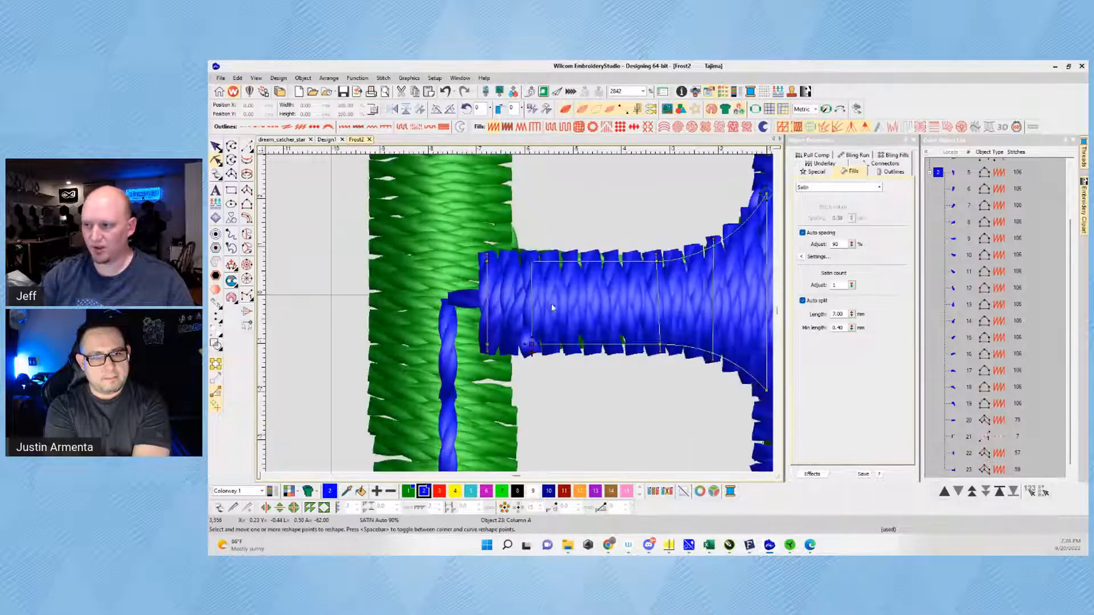
scroll(559, 345, down, 3)
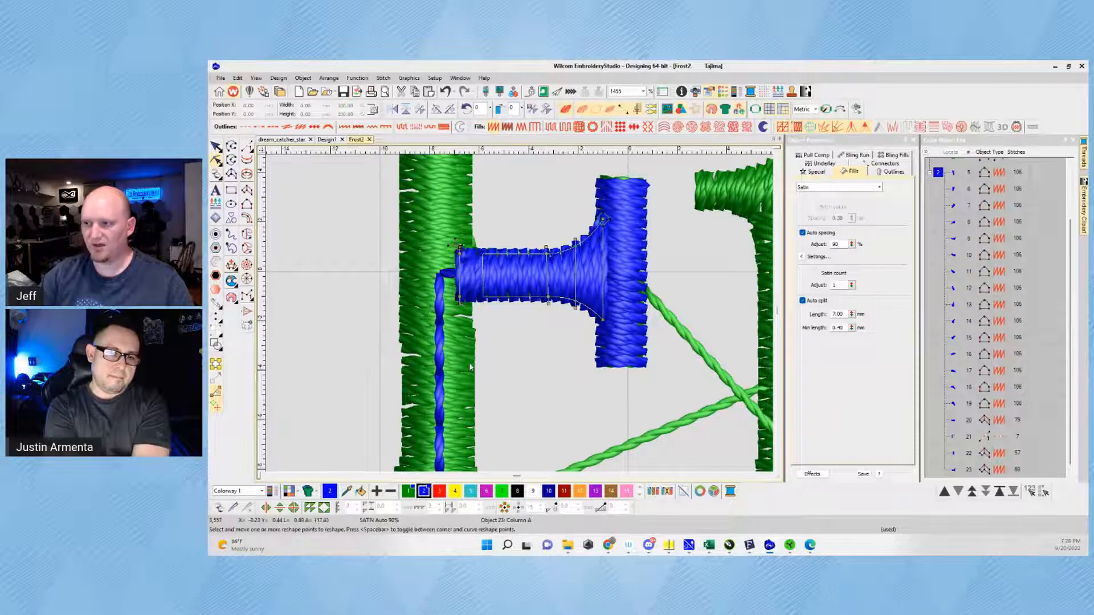
click(216, 146)
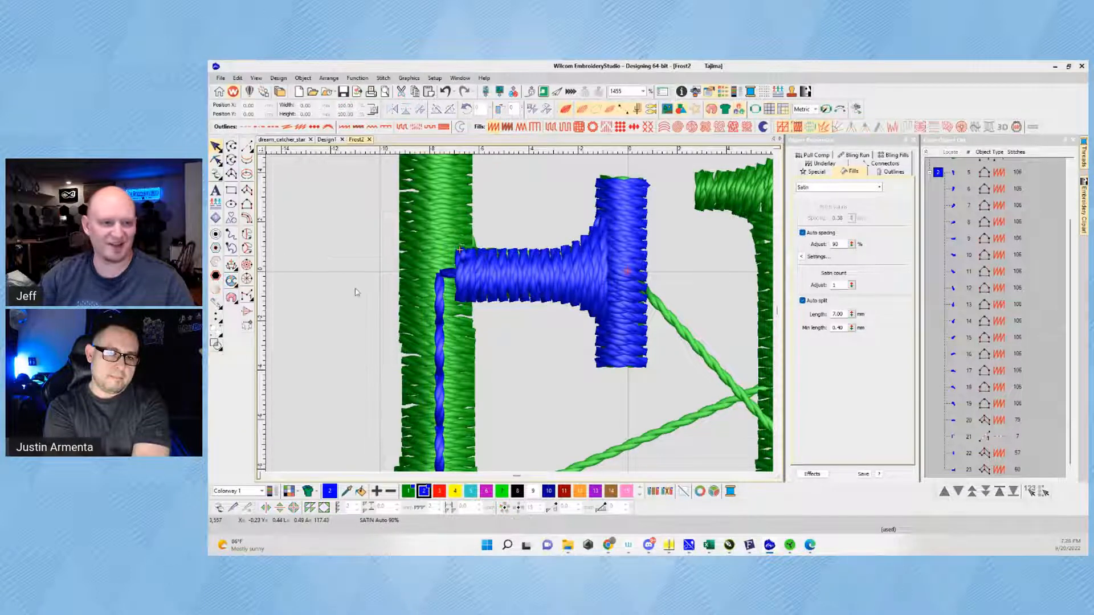
Step: Digitize a 2.50 mm run stitch from the crossbar's upper corner up the middle of the F's stem into the top serif
click(248, 147)
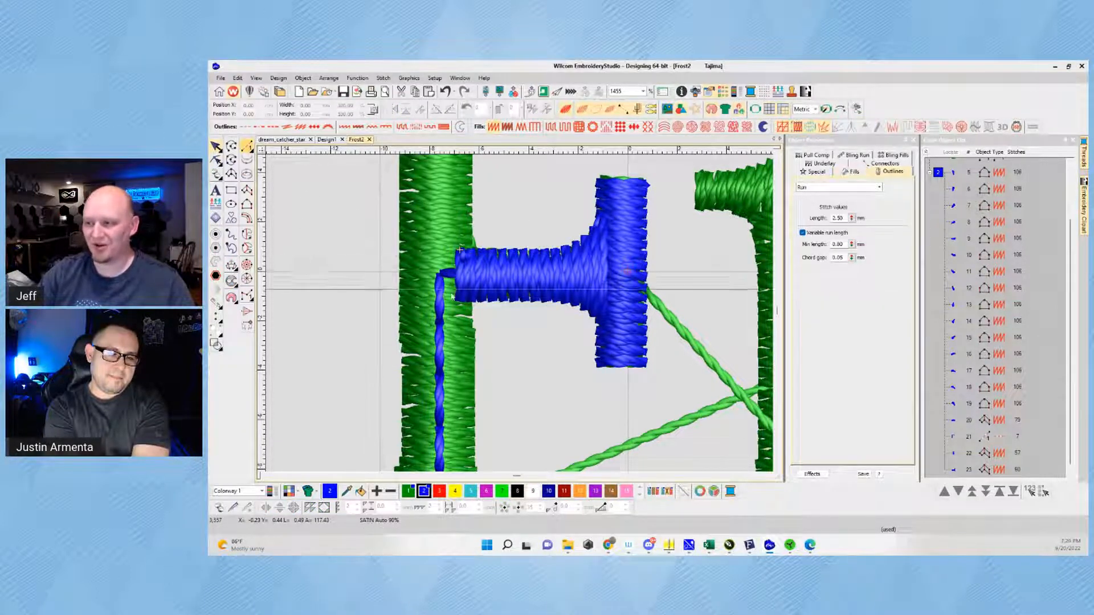
click(458, 249)
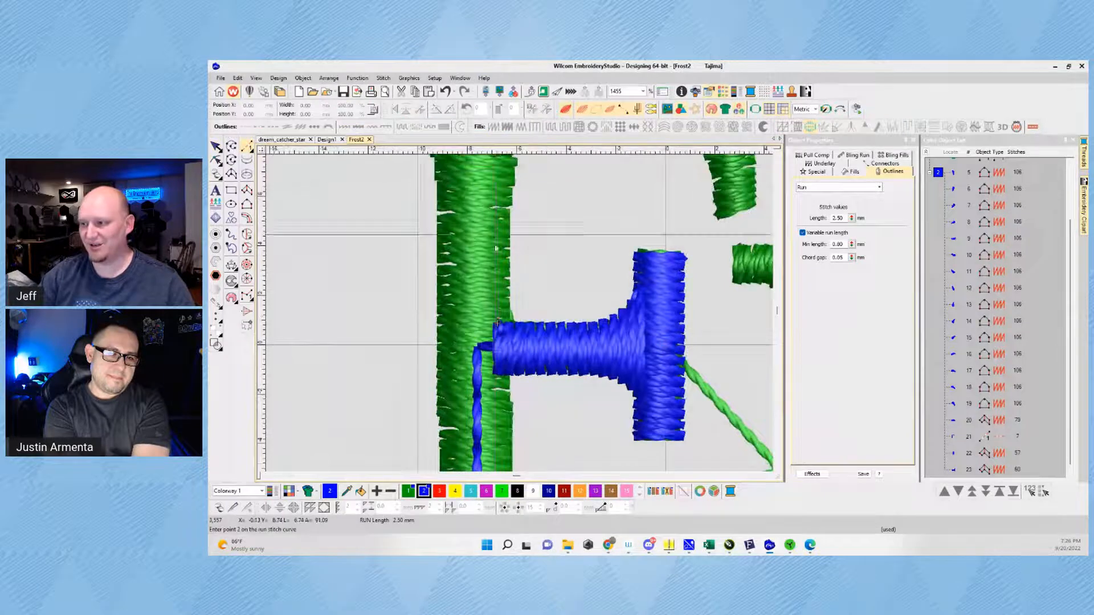
click(479, 308)
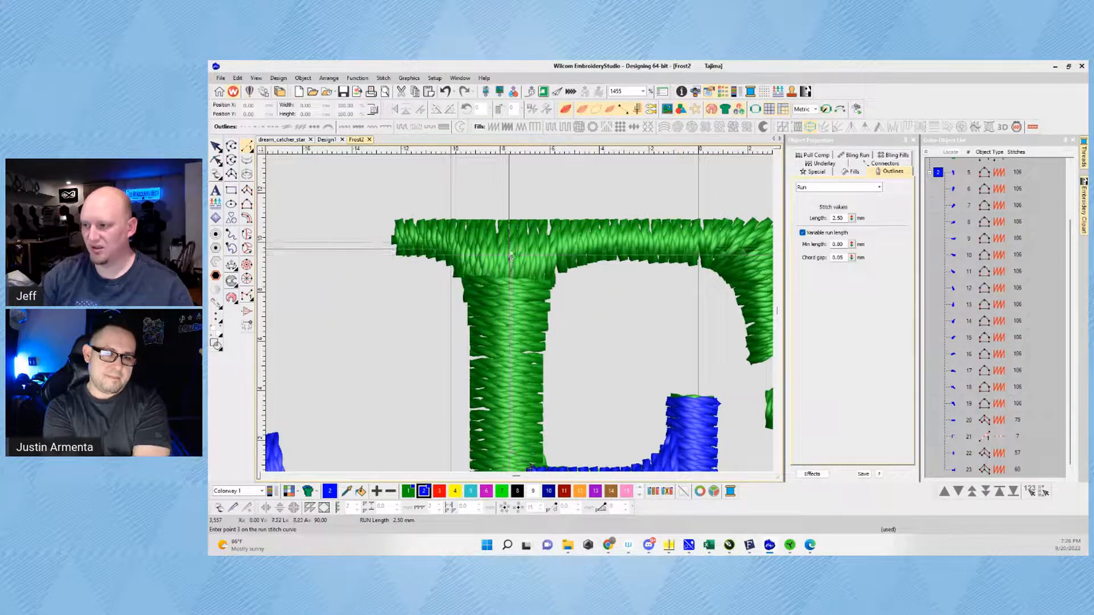
key(Return)
scroll(547, 278, down, 3)
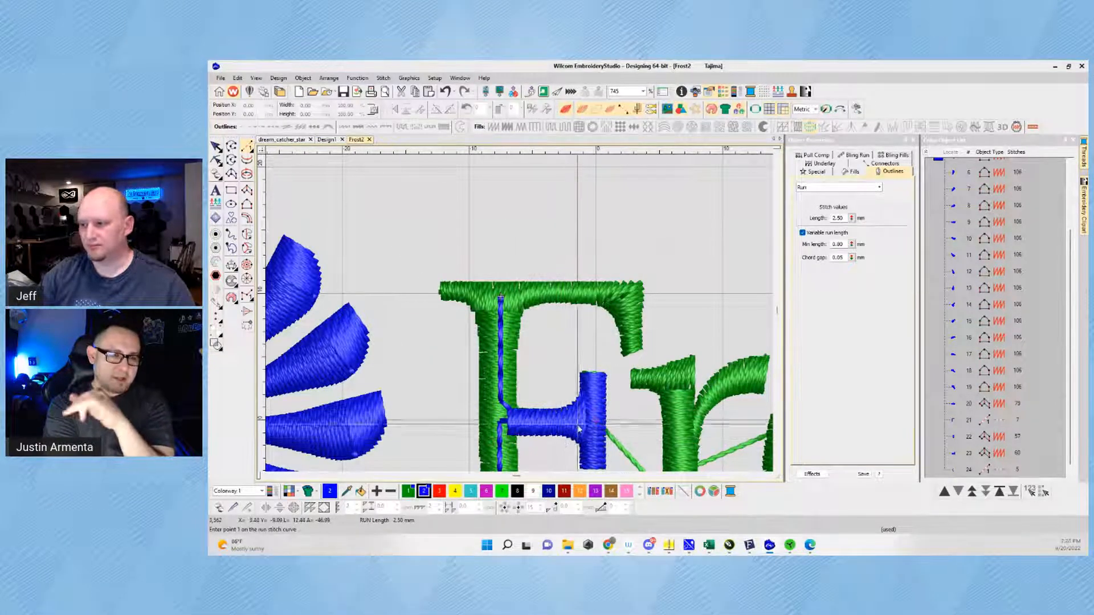
scroll(568, 441, up, 1)
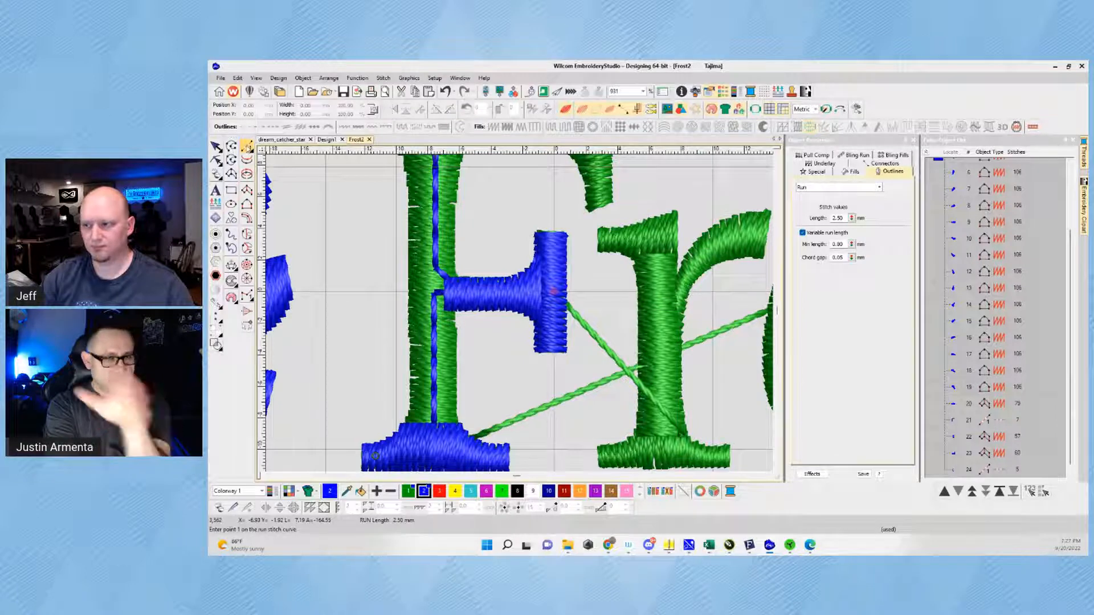
click(429, 296)
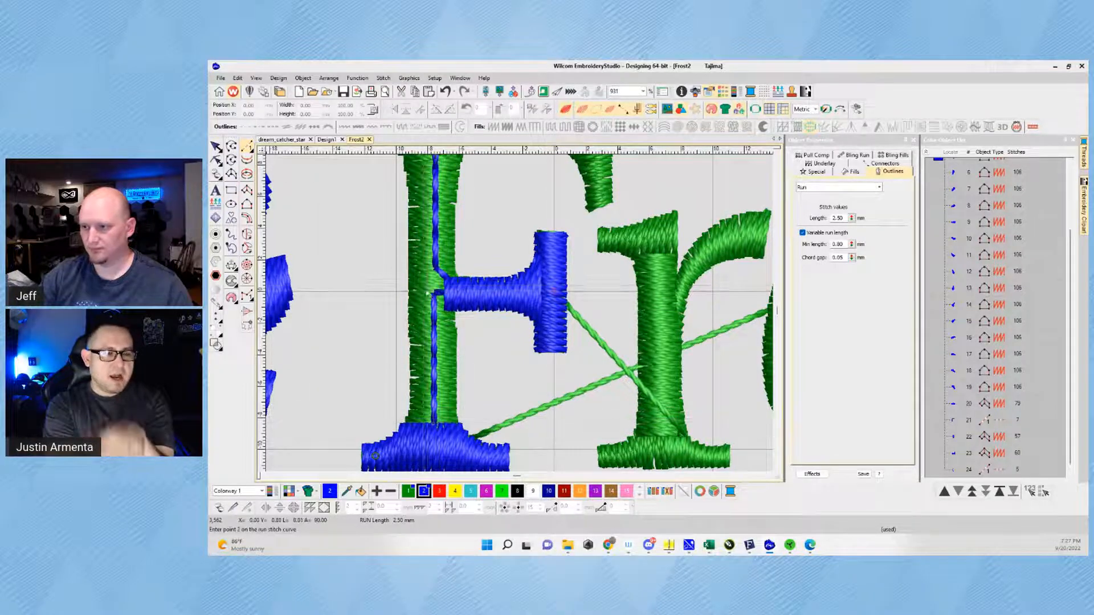
click(433, 294)
click(477, 294)
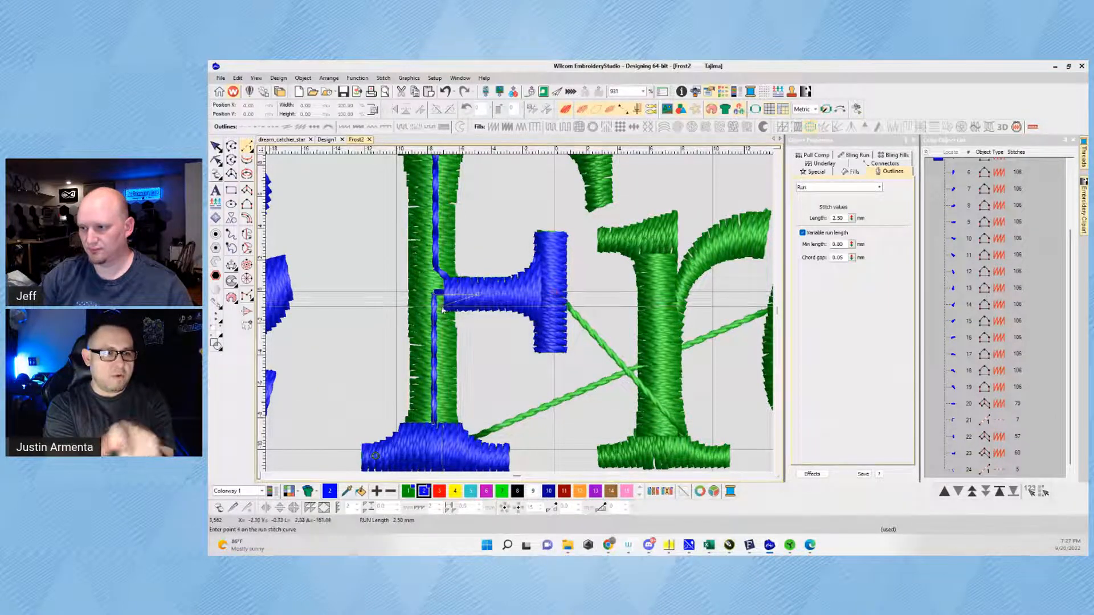
click(443, 307)
click(474, 304)
click(439, 290)
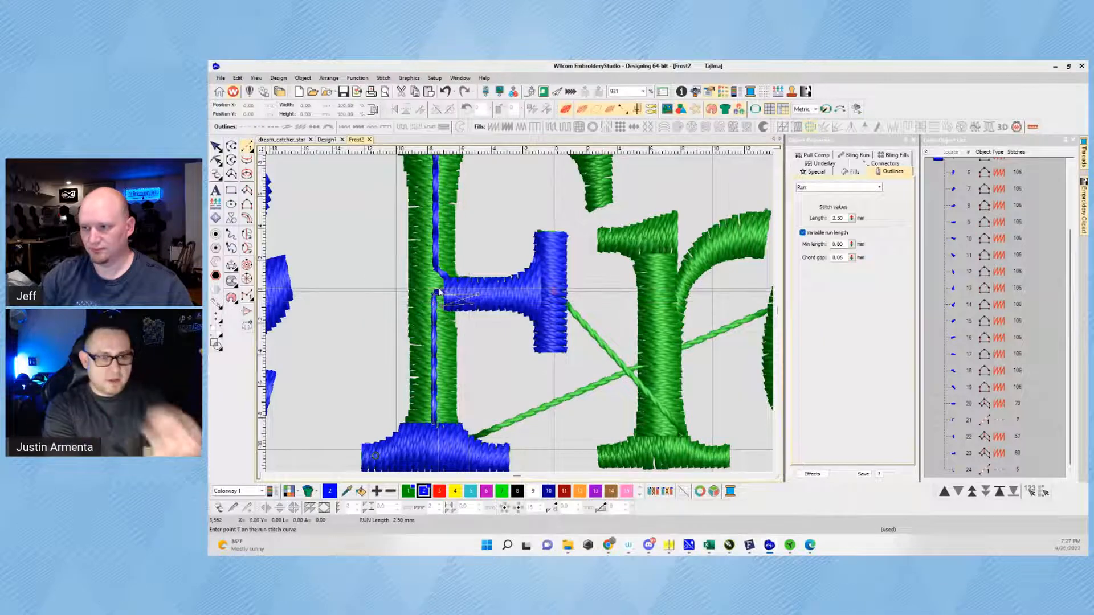
click(477, 291)
click(480, 281)
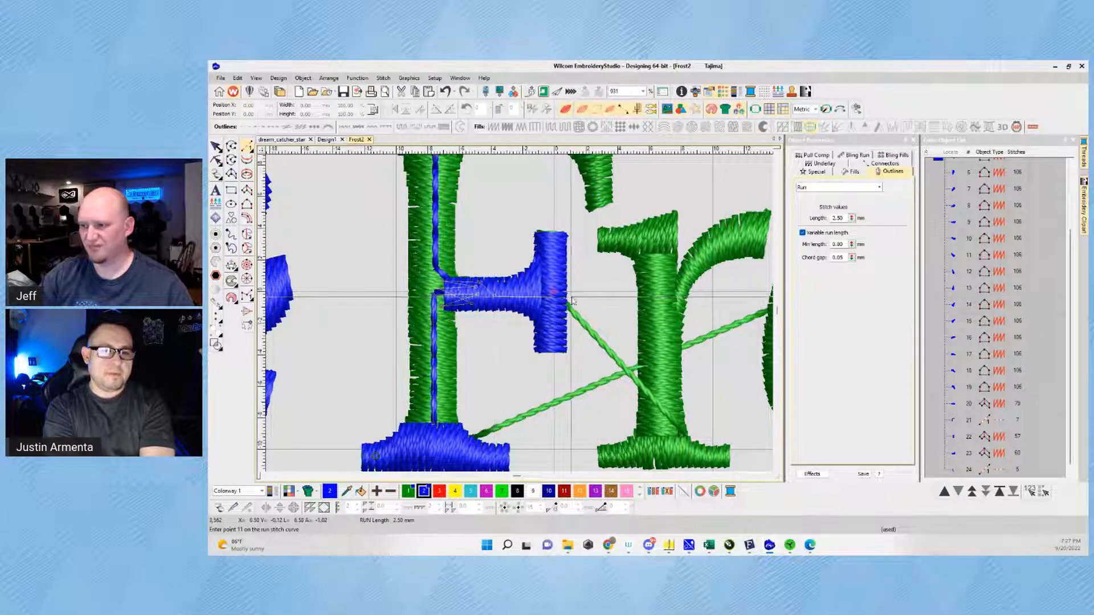
click(555, 303)
key(Return)
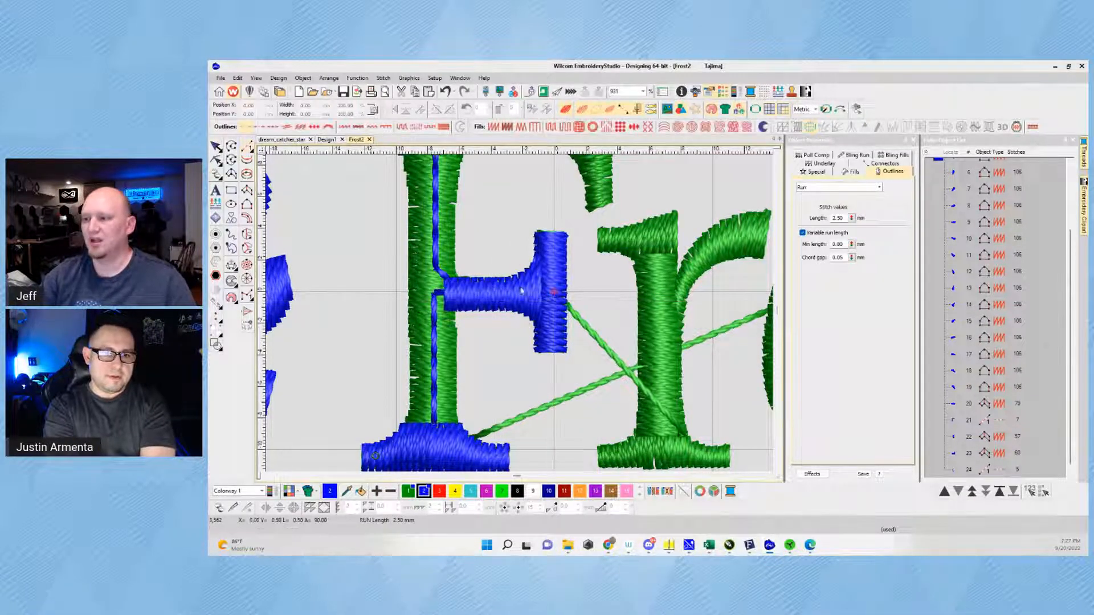
Step: Begin a satin column for the F's top arm at its hanging serif tip, about 1.6 mm wide, placing two point pairs up the serif
scroll(521, 291, down, 3)
scroll(513, 298, up, 3)
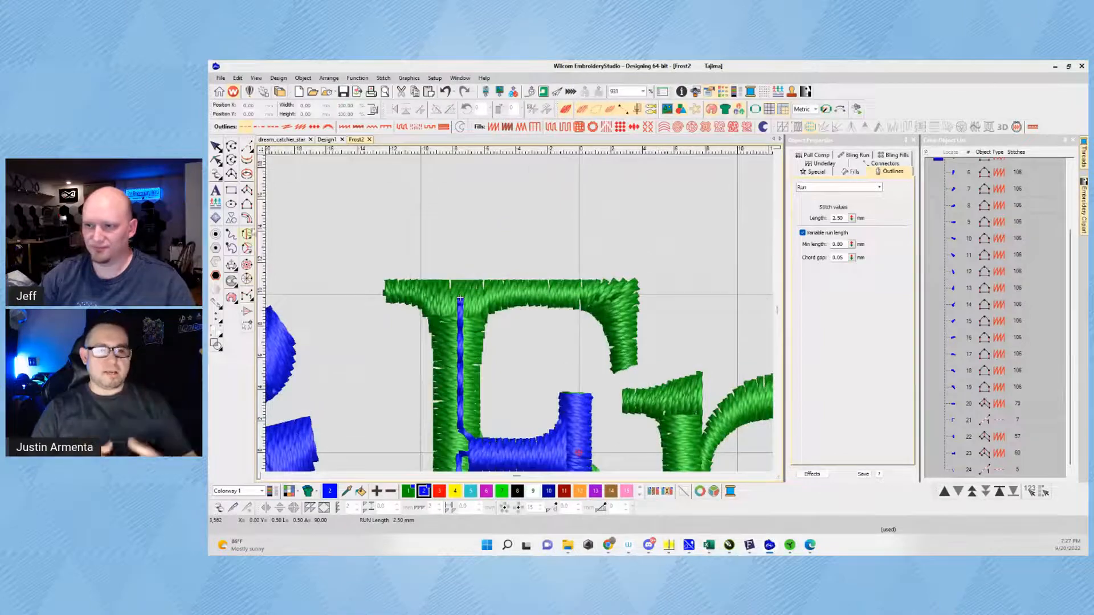
click(248, 192)
scroll(602, 363, up, 2)
key(t)
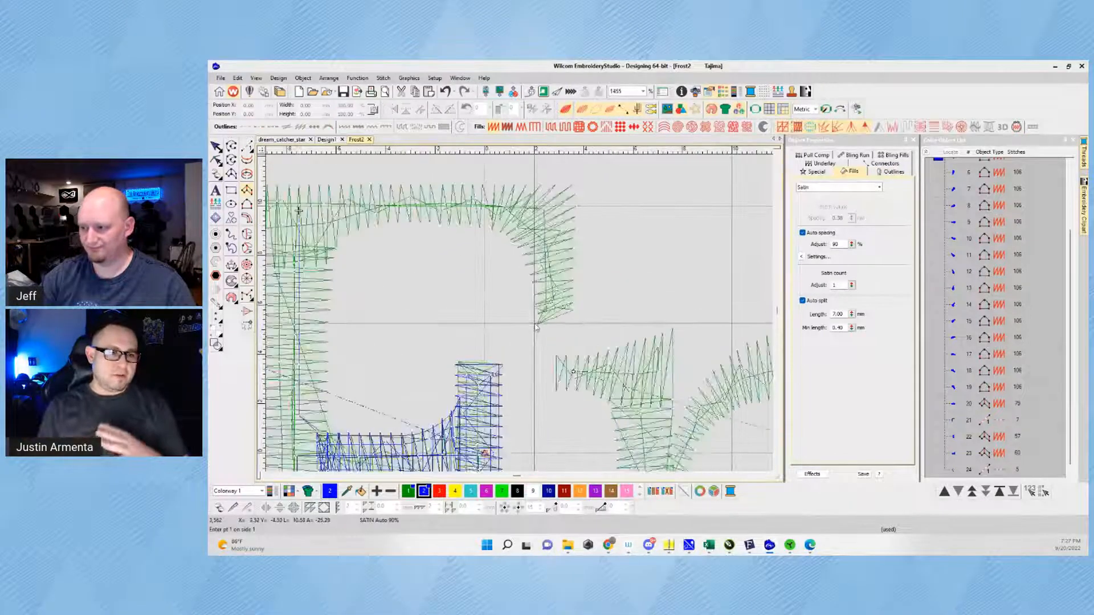
click(537, 324)
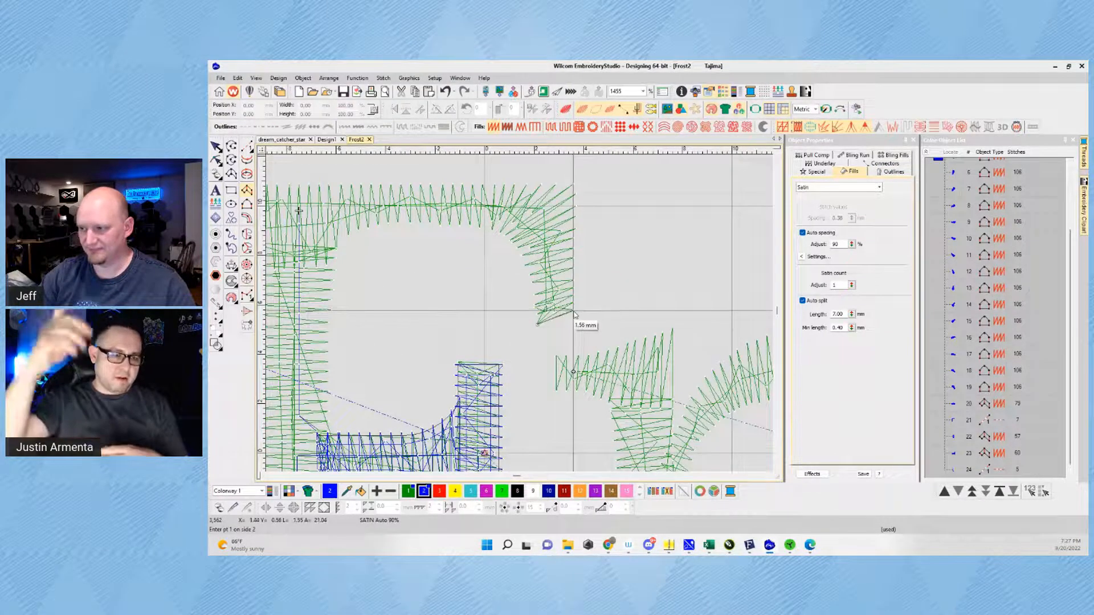
click(573, 311)
click(529, 274)
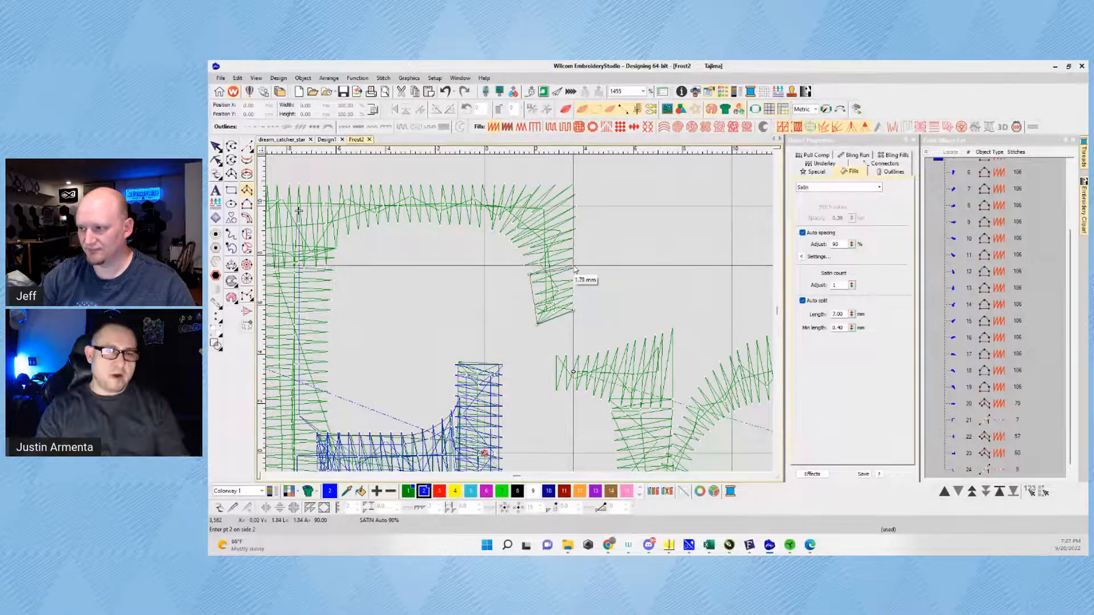
click(573, 264)
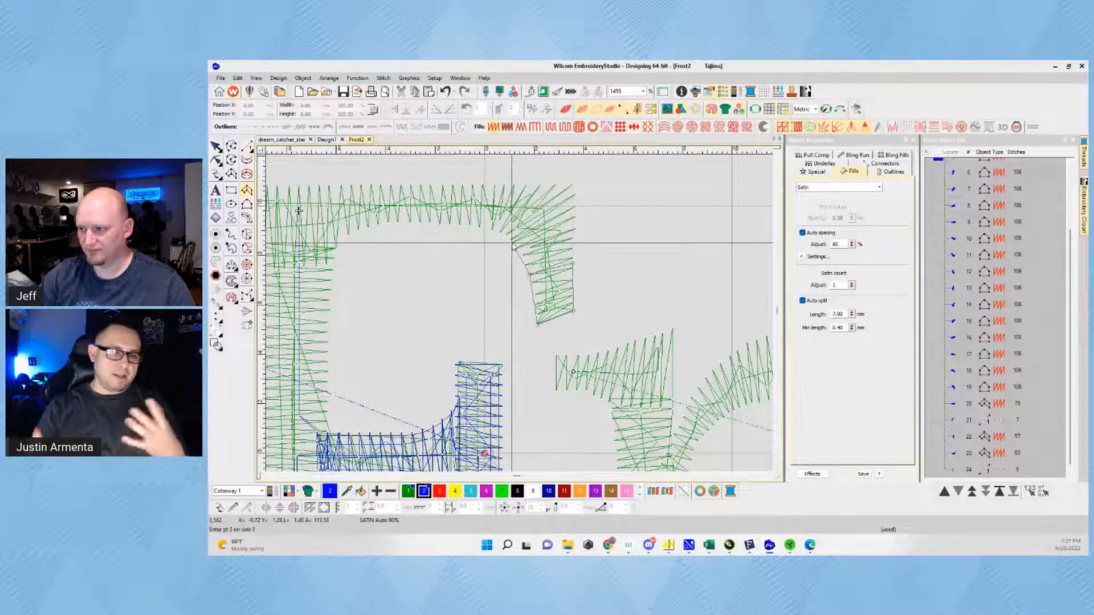
Step: Carry the top arm's column around the outer corner and along the thin bar toward the stem
click(510, 242)
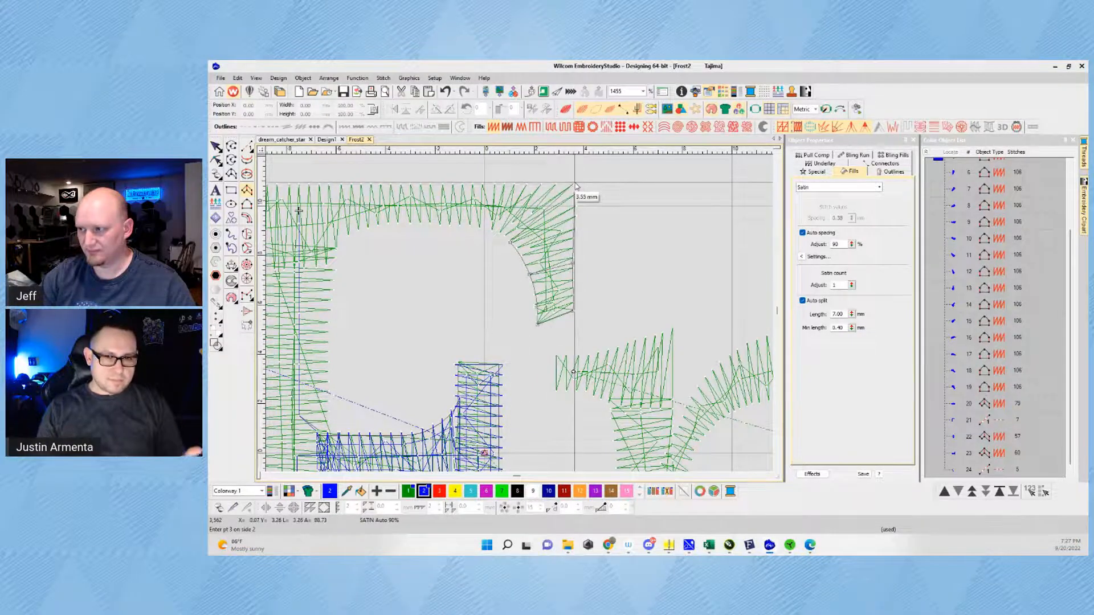
click(576, 185)
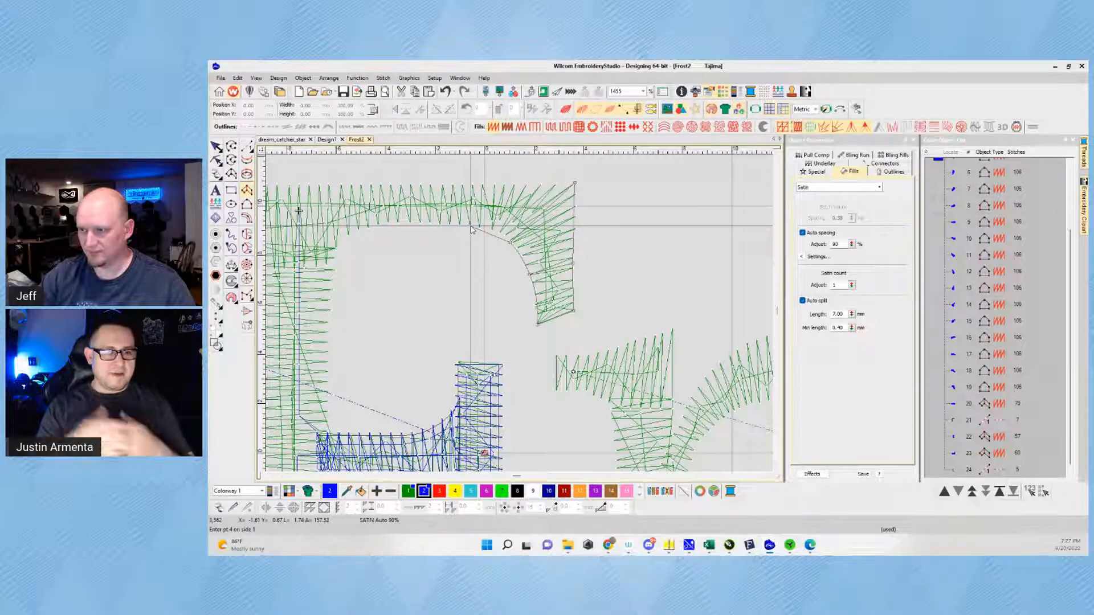
click(470, 229)
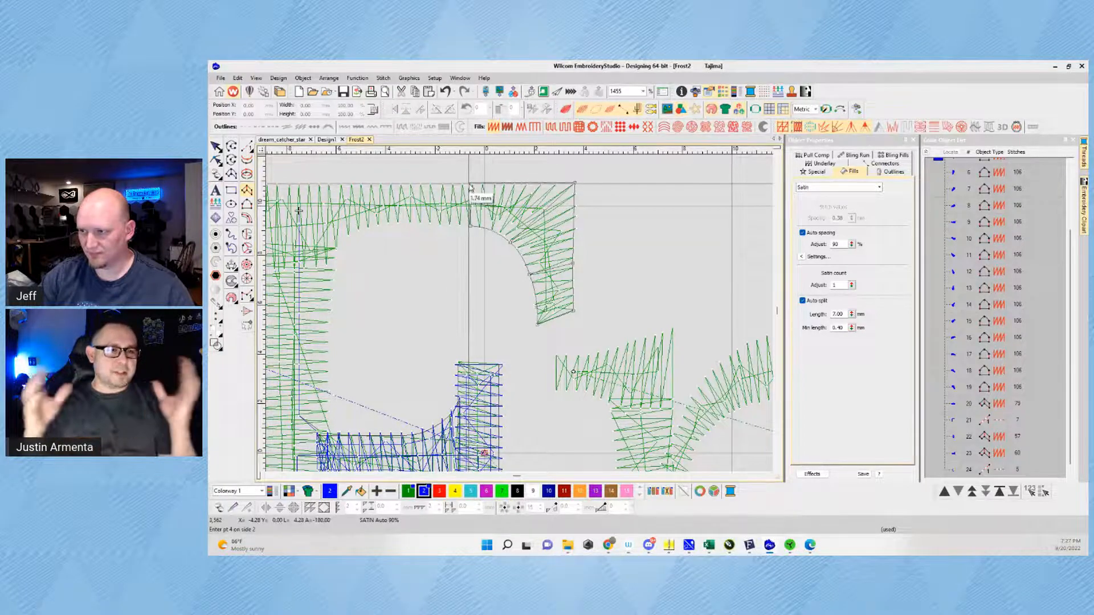
click(470, 186)
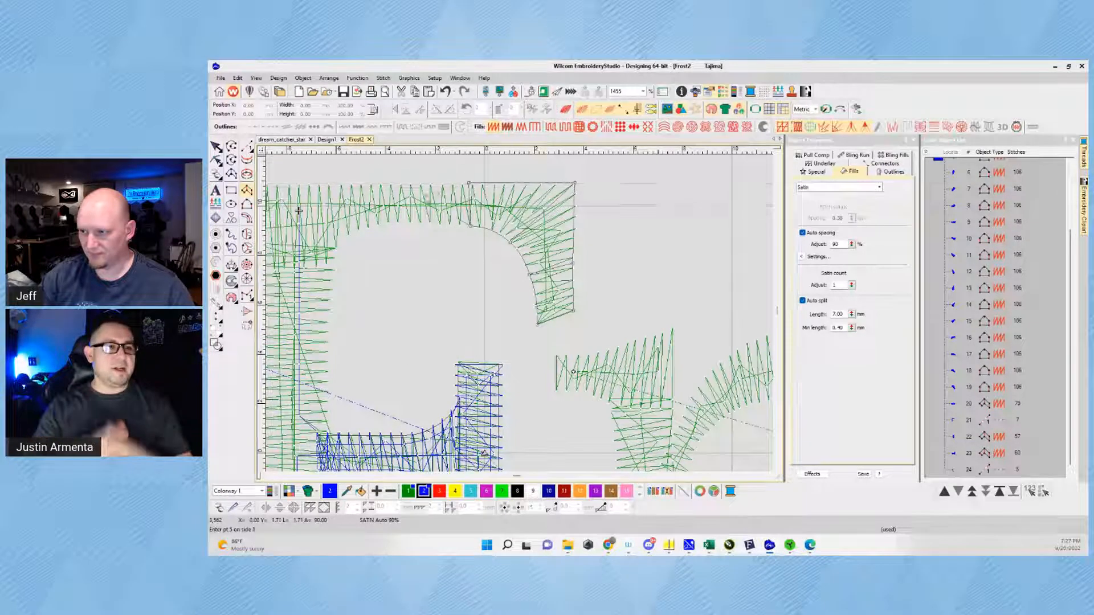
click(395, 226)
key(c)
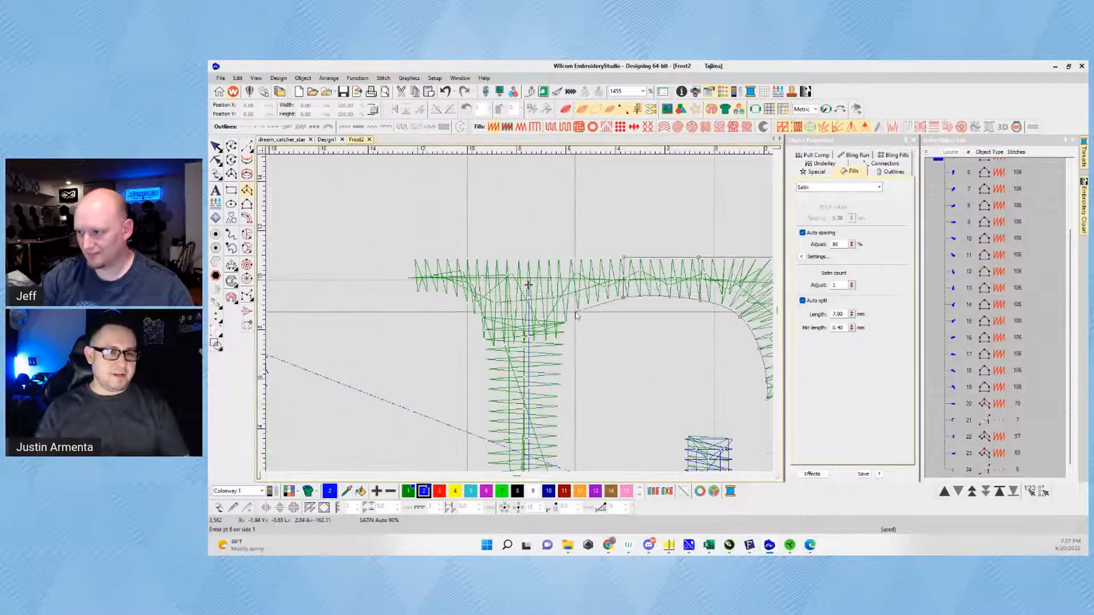
Step: Flare the top arm's column down into the stem and continue it across the stem's width at about 3.4 mm deep
click(576, 314)
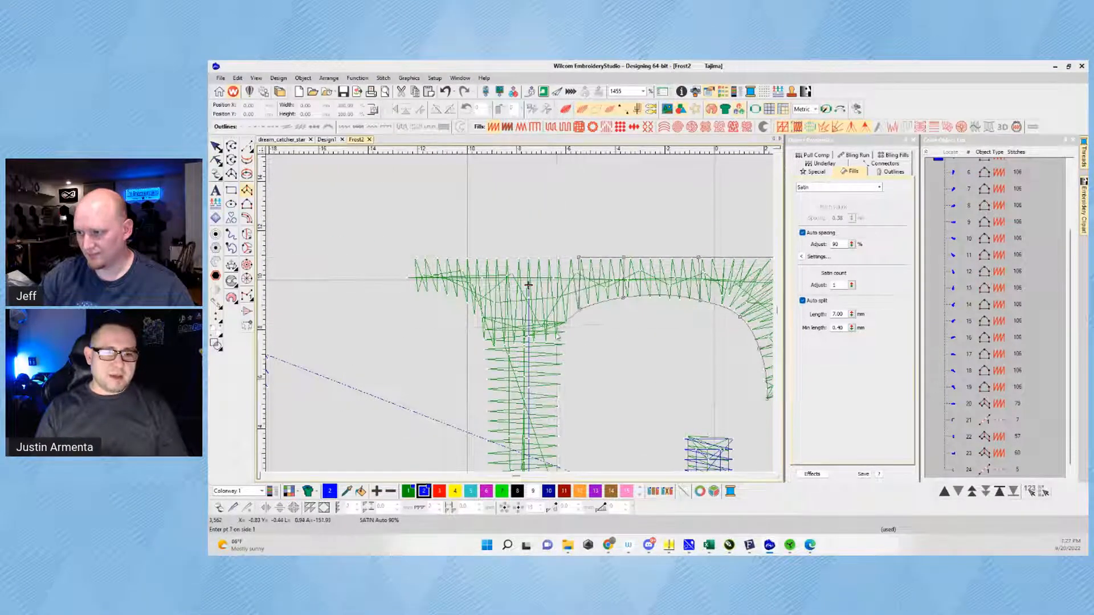
click(555, 340)
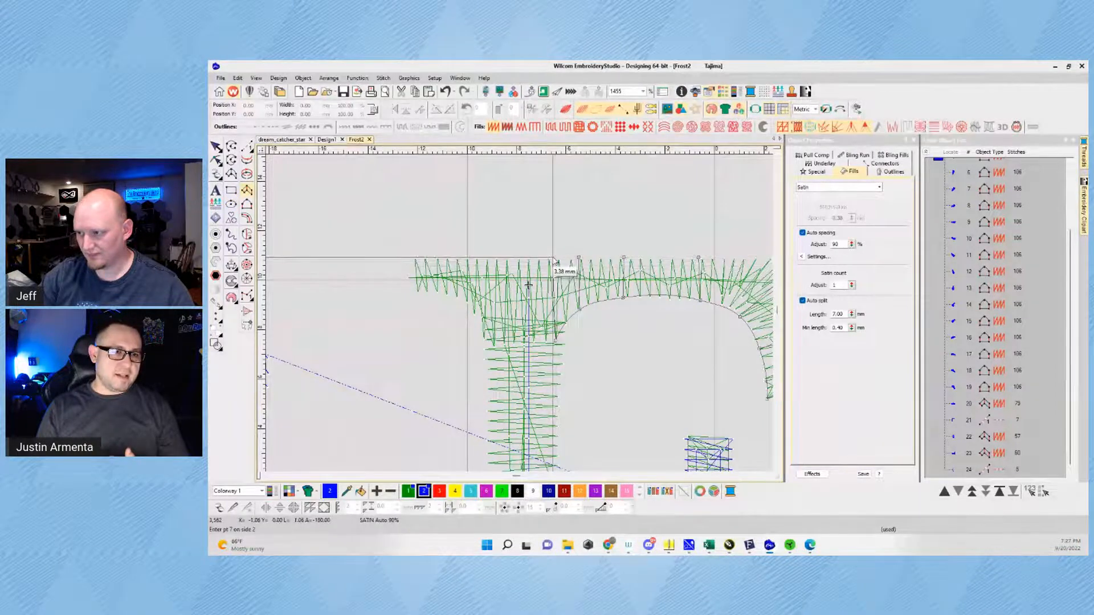
click(485, 342)
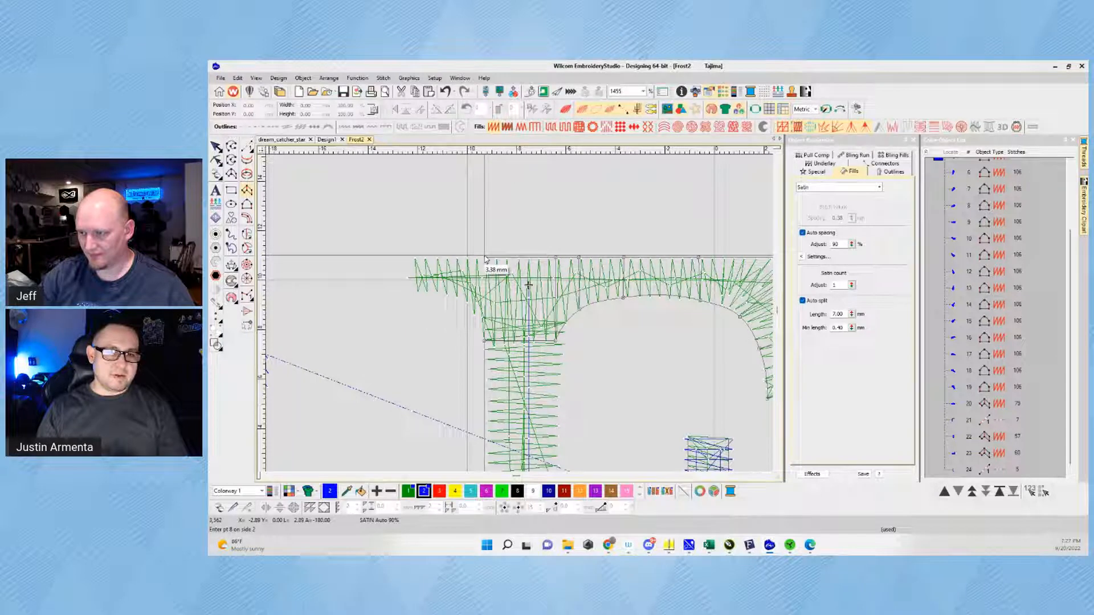
click(485, 259)
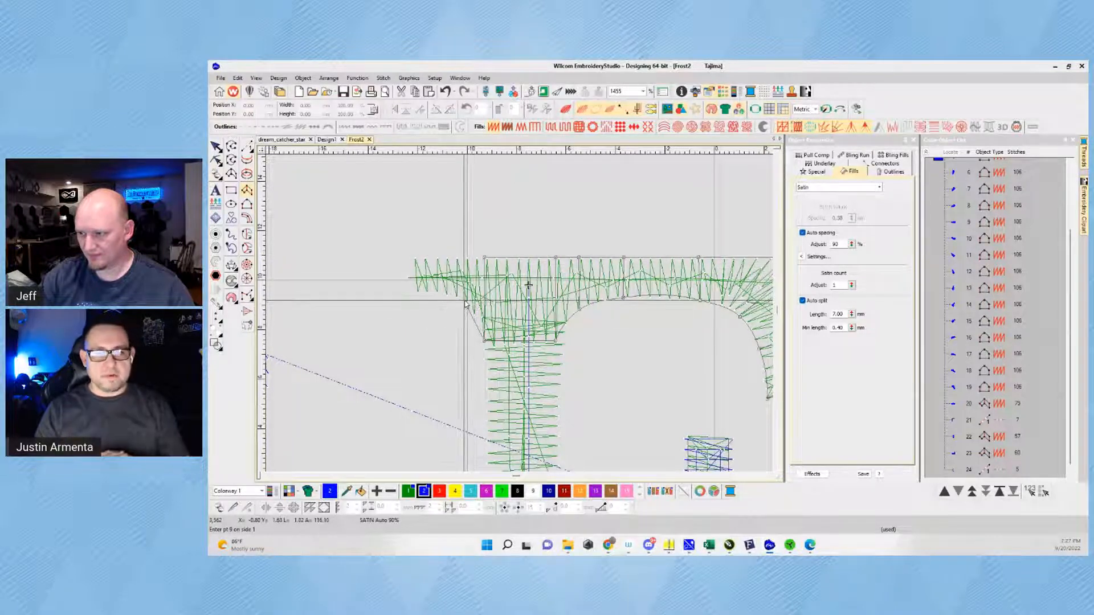
Step: Taper the top arm's column to its short serif end, correct the last end points and complete the satin
click(462, 299)
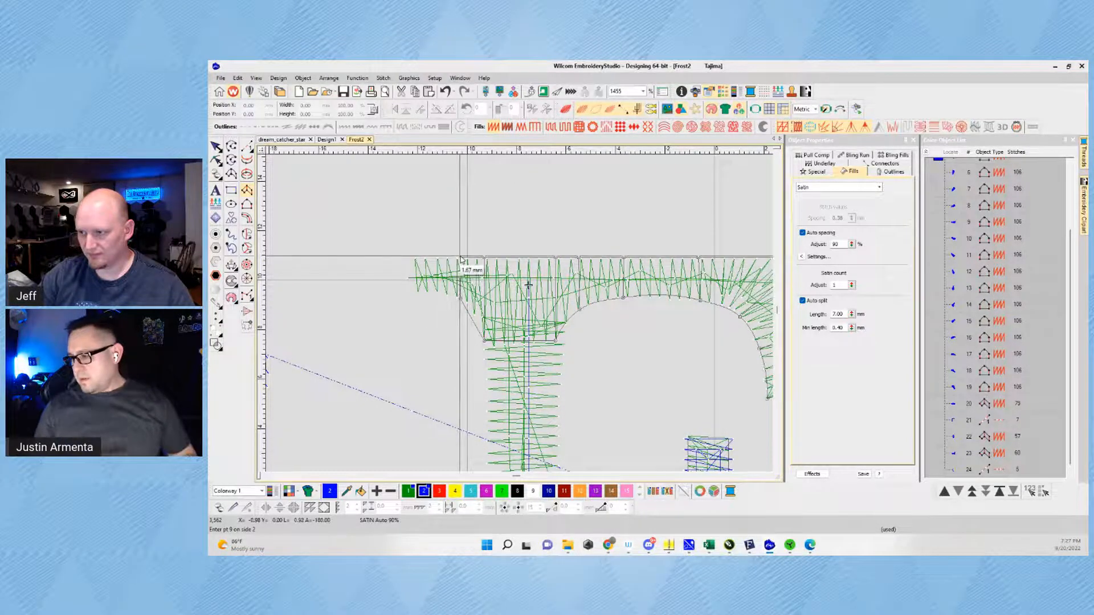
click(420, 293)
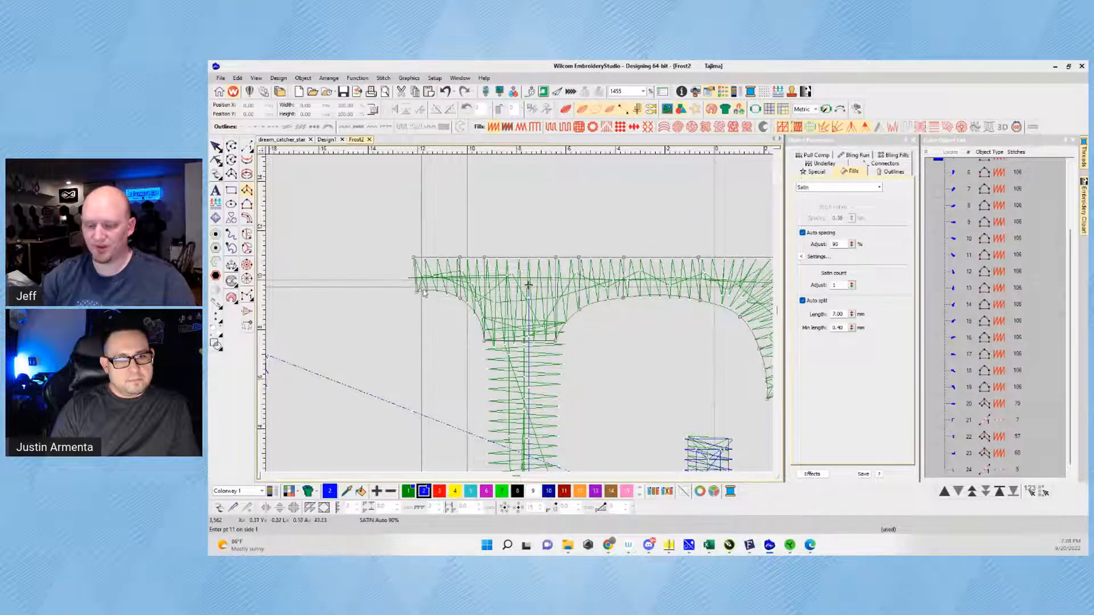
click(423, 292)
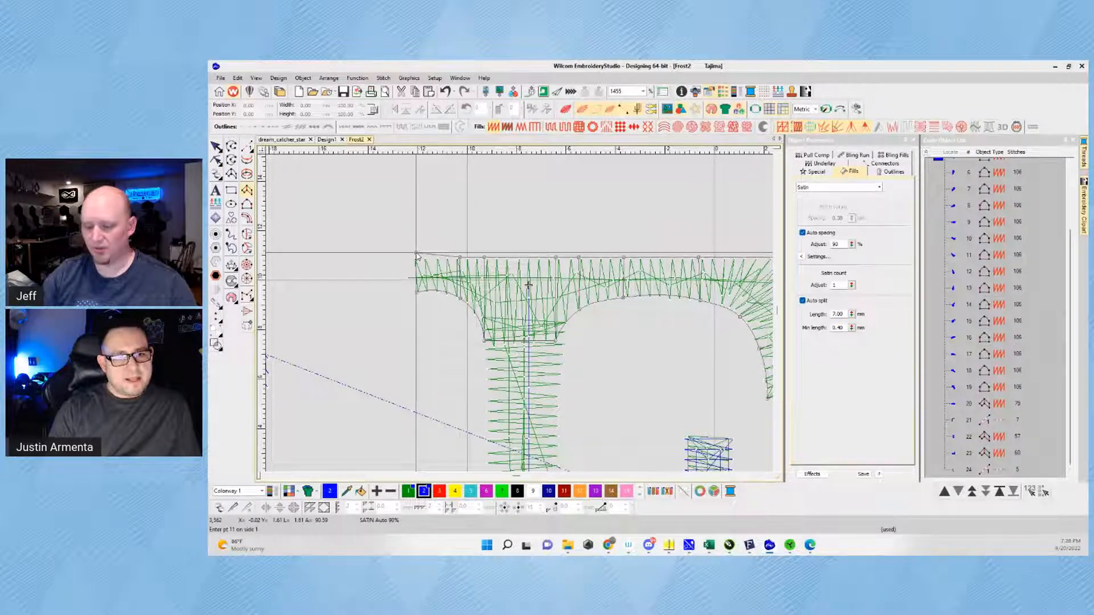
key(BackSpace)
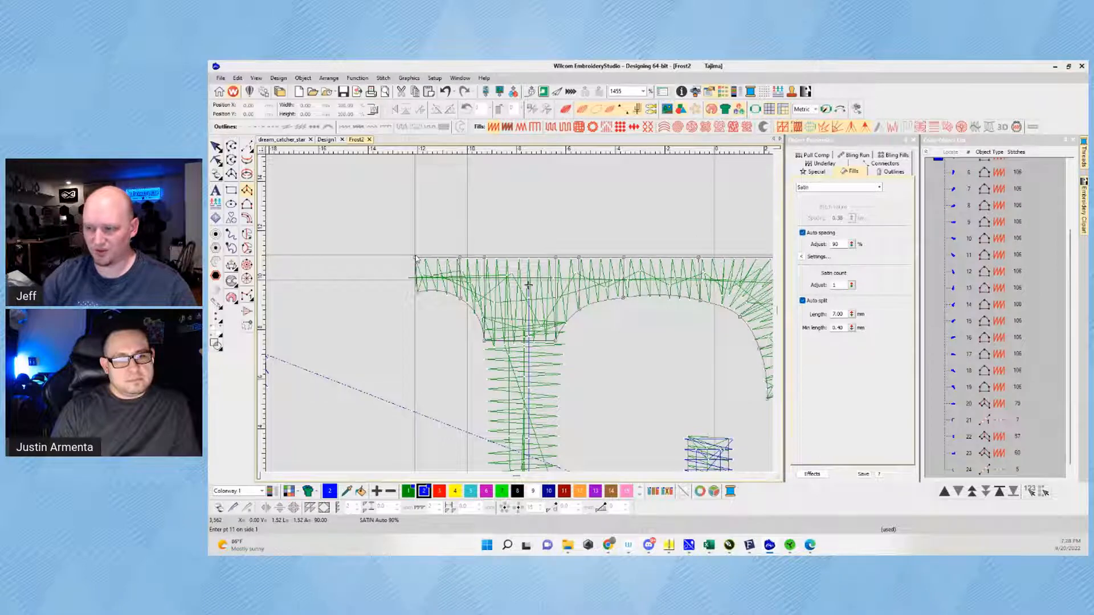
key(Return)
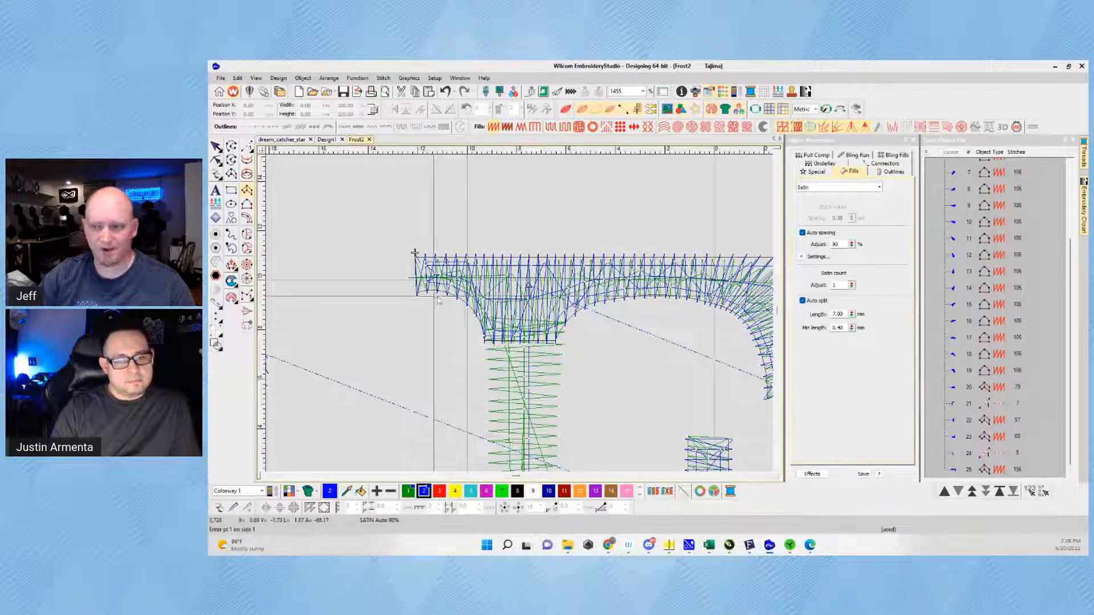
Step: Begin a satin column for the F's stem overlapping the underside of the top arm, placing the first point pairs about 3.4 mm apart
scroll(415, 253, down, 2)
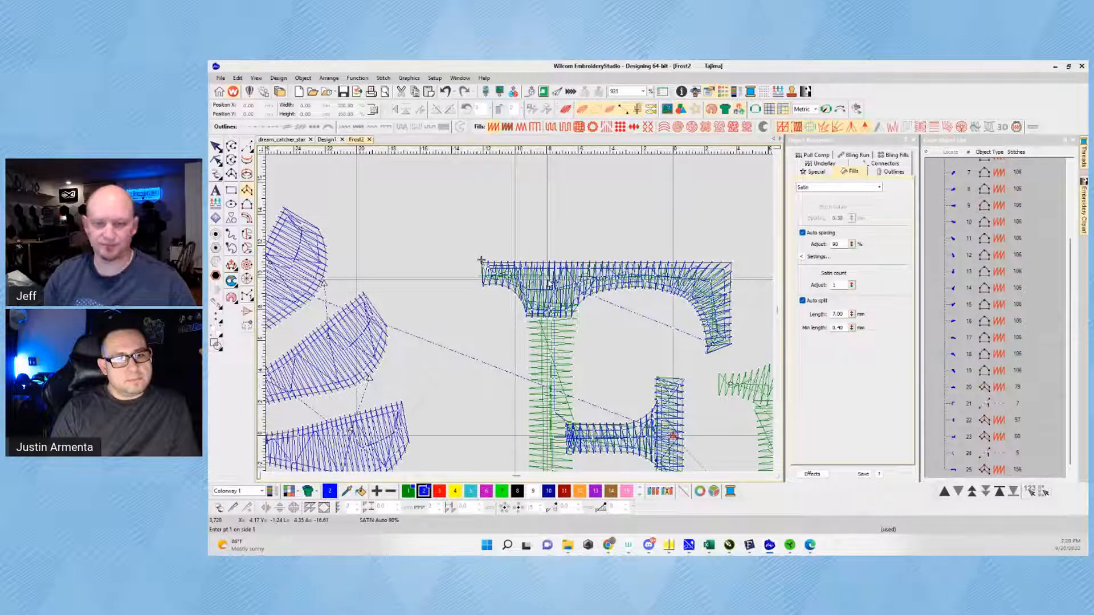
scroll(548, 283, up, 4)
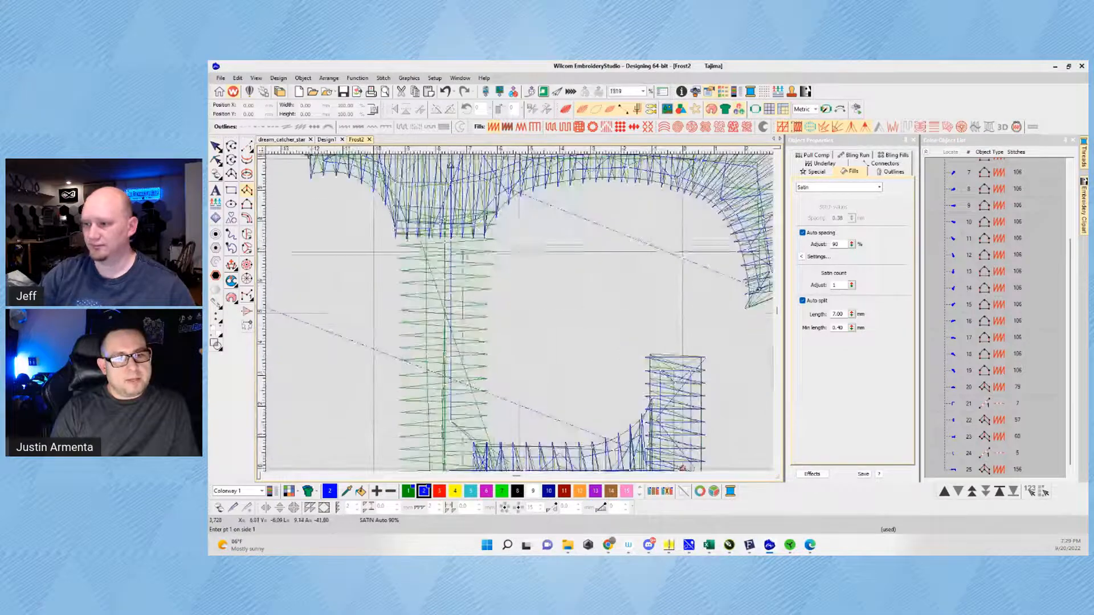
click(498, 213)
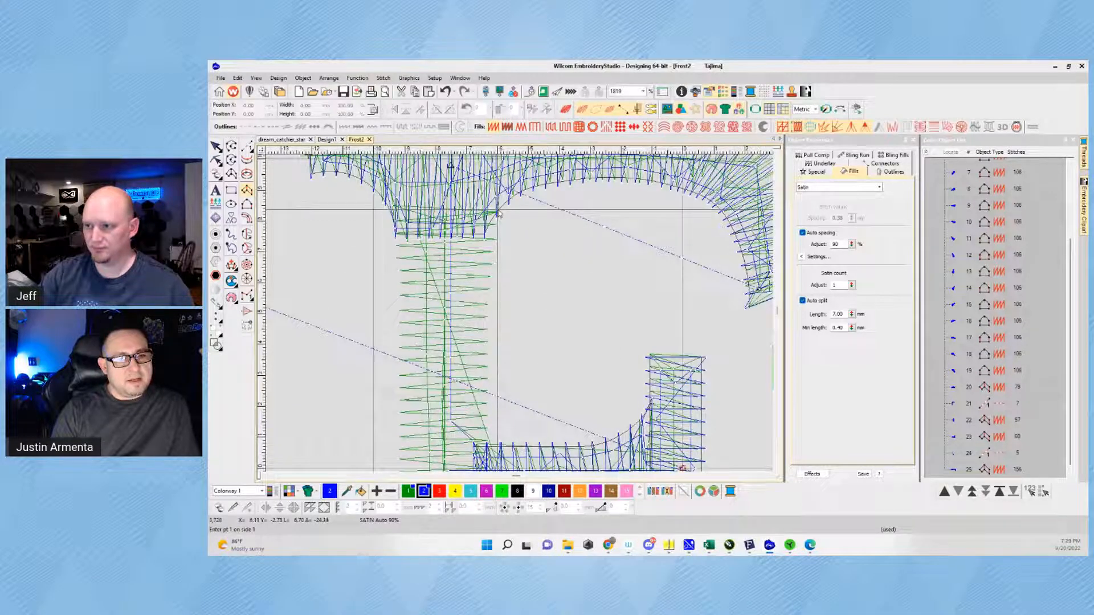
click(390, 213)
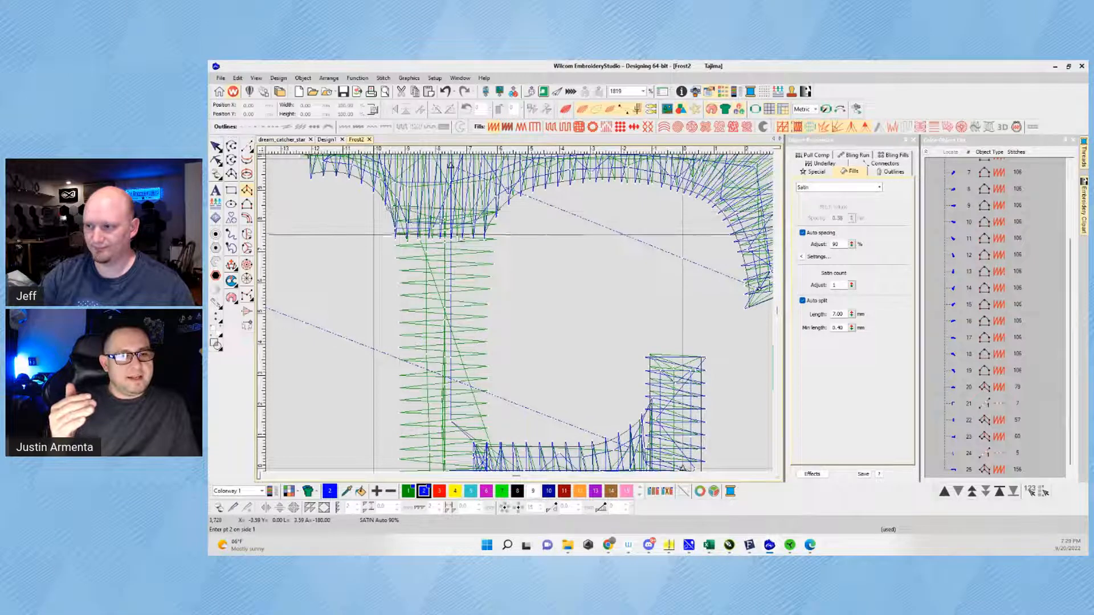
click(496, 244)
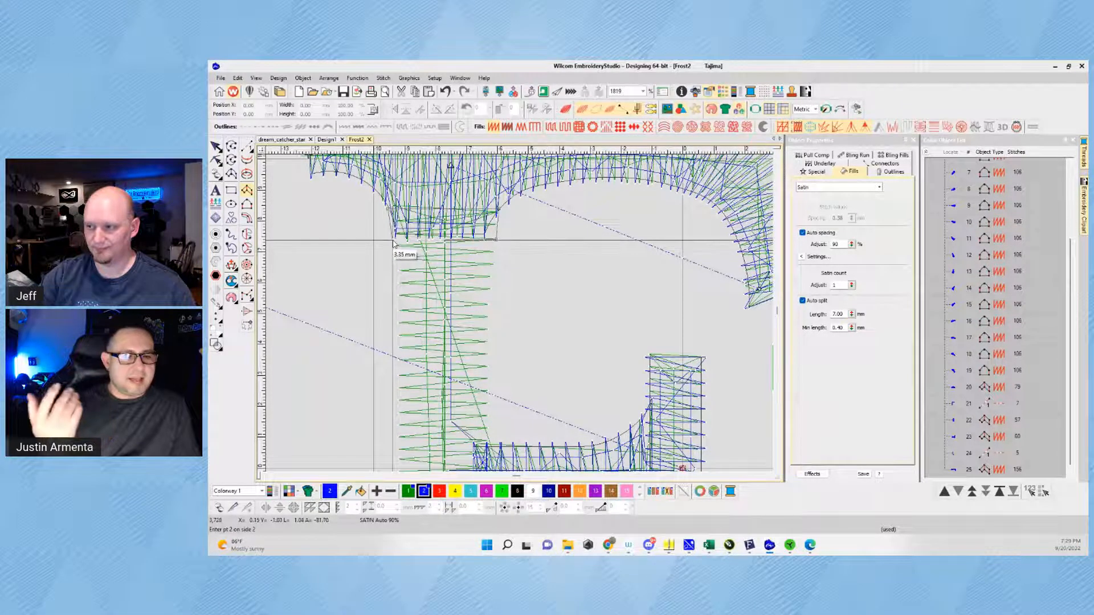
click(393, 242)
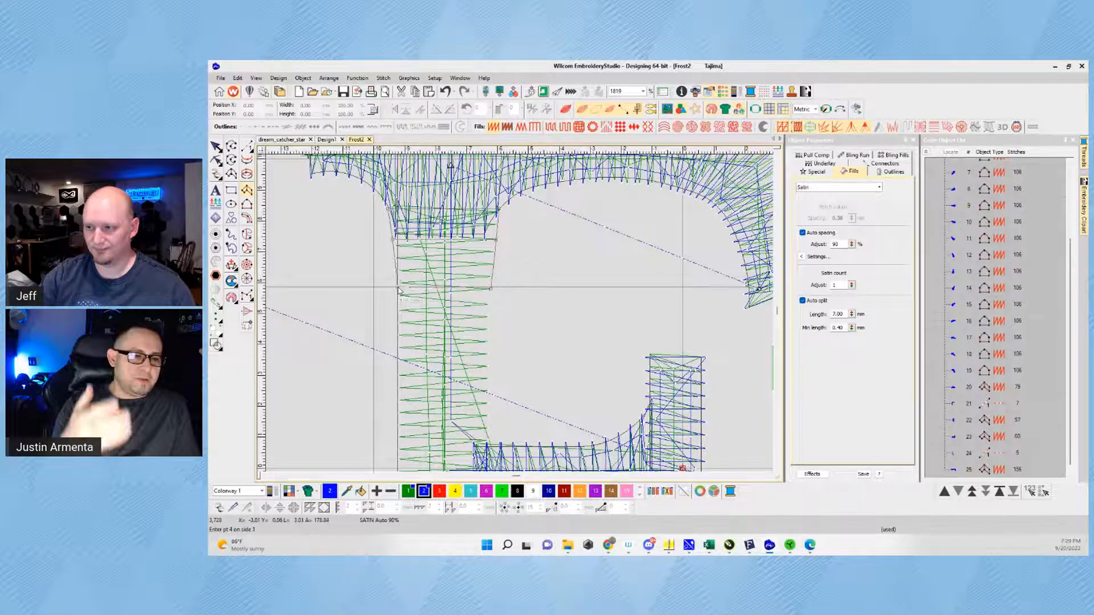
Step: Extend the stem column down its tapering edges and past the crossbar, covering the crossbar's inner end
scroll(399, 290, down, 2)
scroll(496, 430, up, 2)
scroll(654, 298, up, 2)
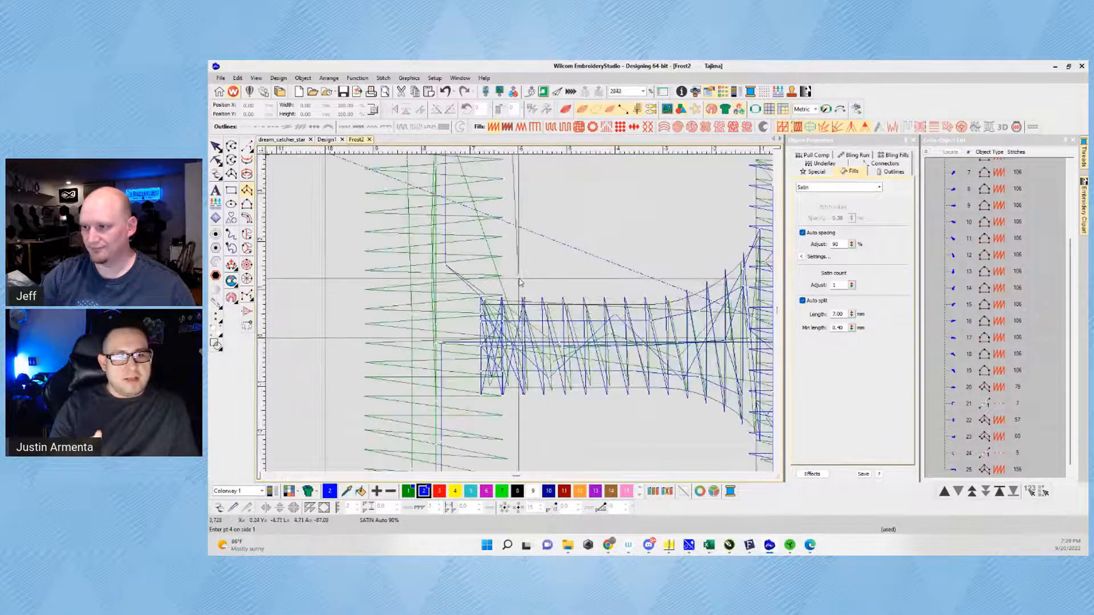
scroll(519, 281, down, 3)
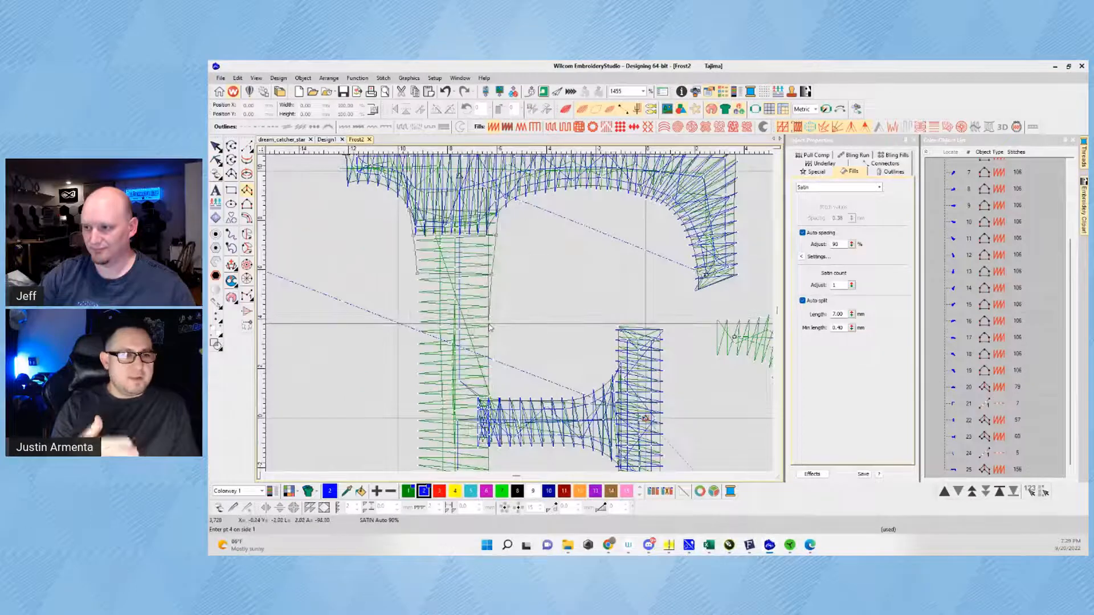
click(490, 328)
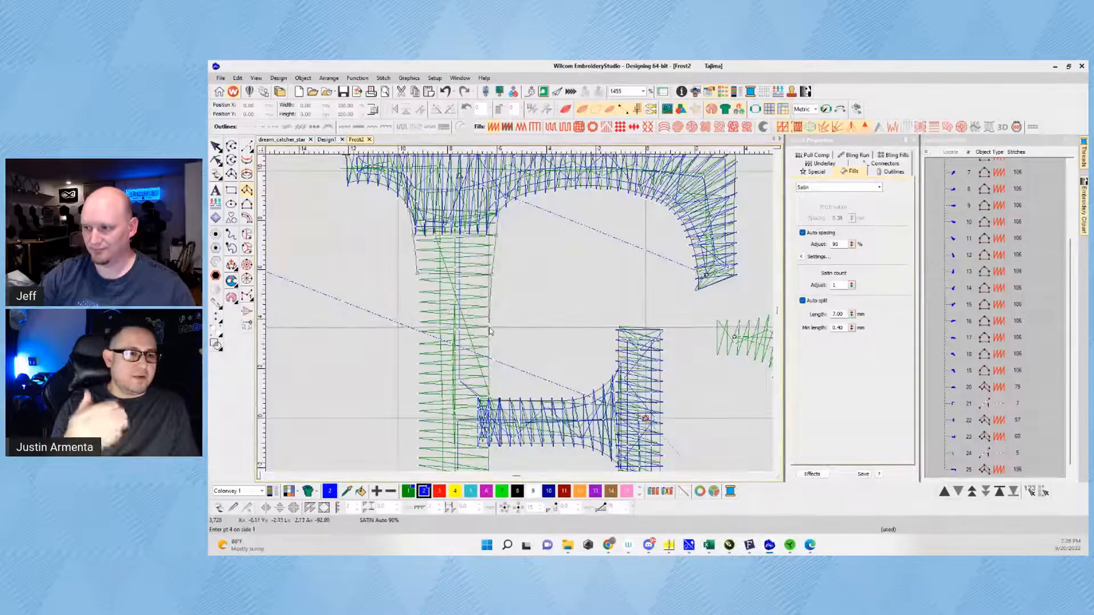
click(419, 328)
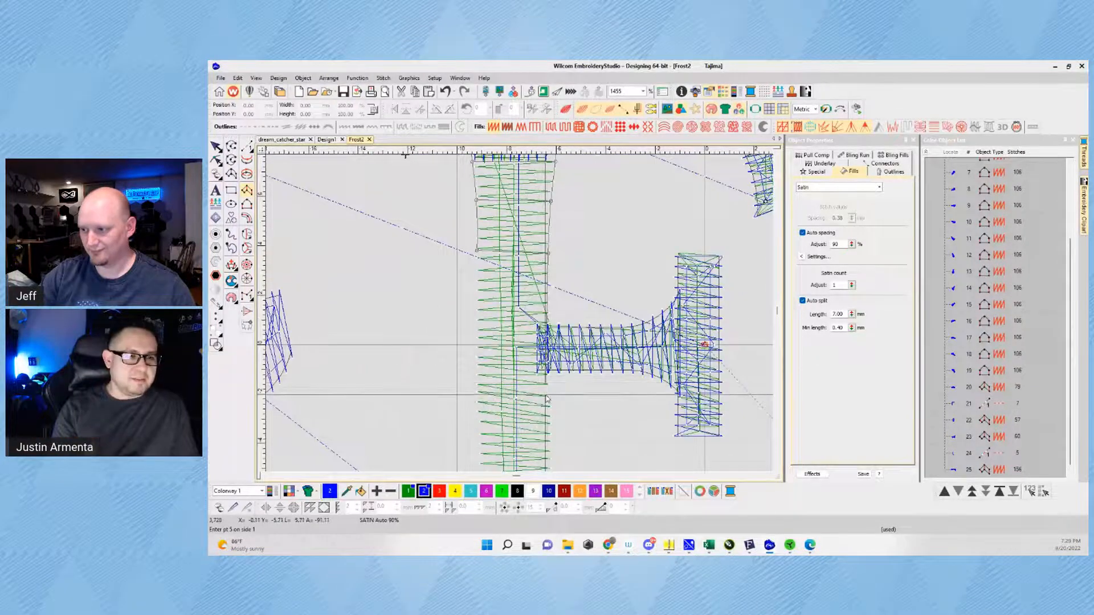
click(550, 384)
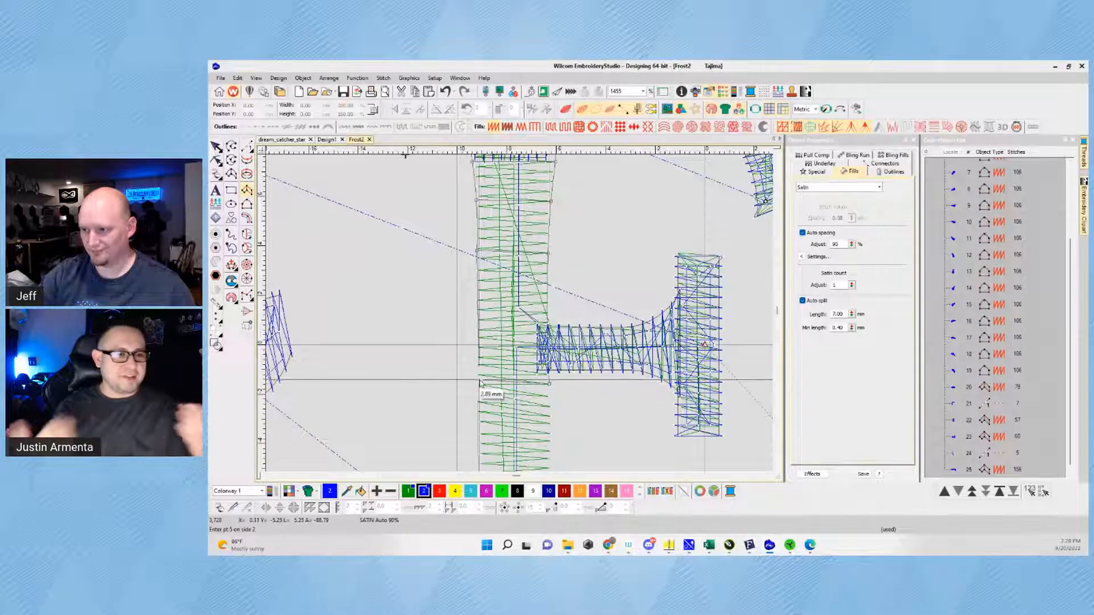
click(478, 381)
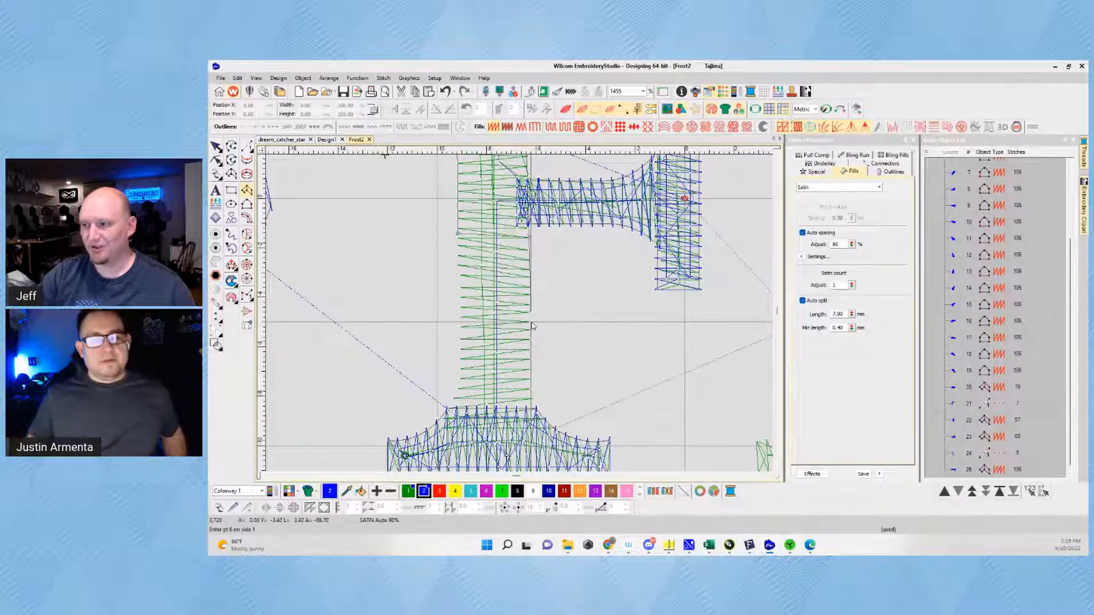
Step: Continue the F's stem column at about 2.9 mm wide down its flaring lower edges, overlap the base serif and complete the satin
click(532, 322)
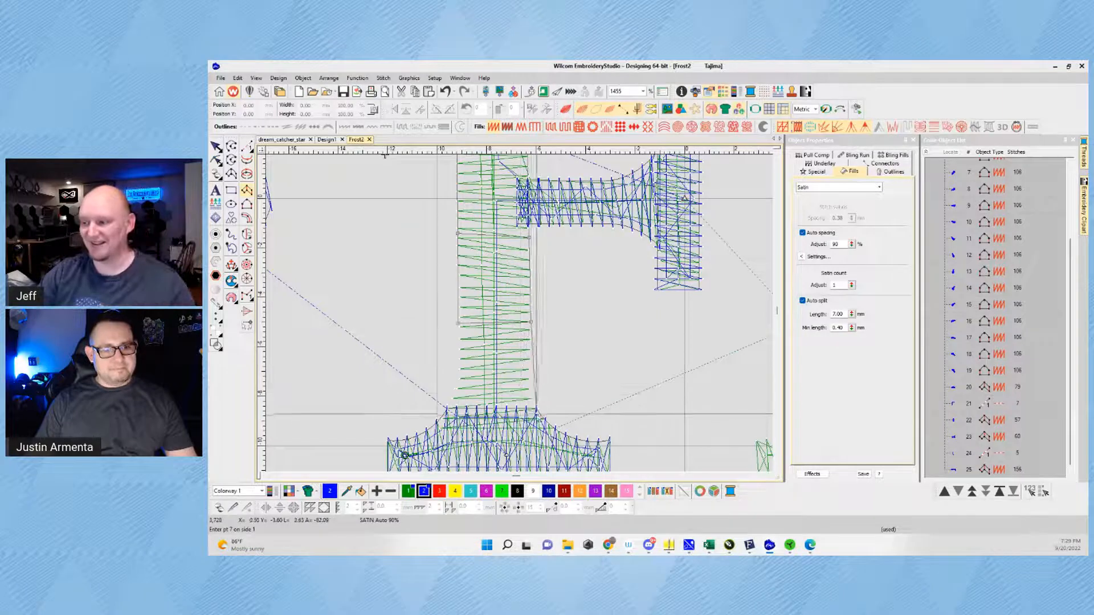
scroll(459, 327, up, 2)
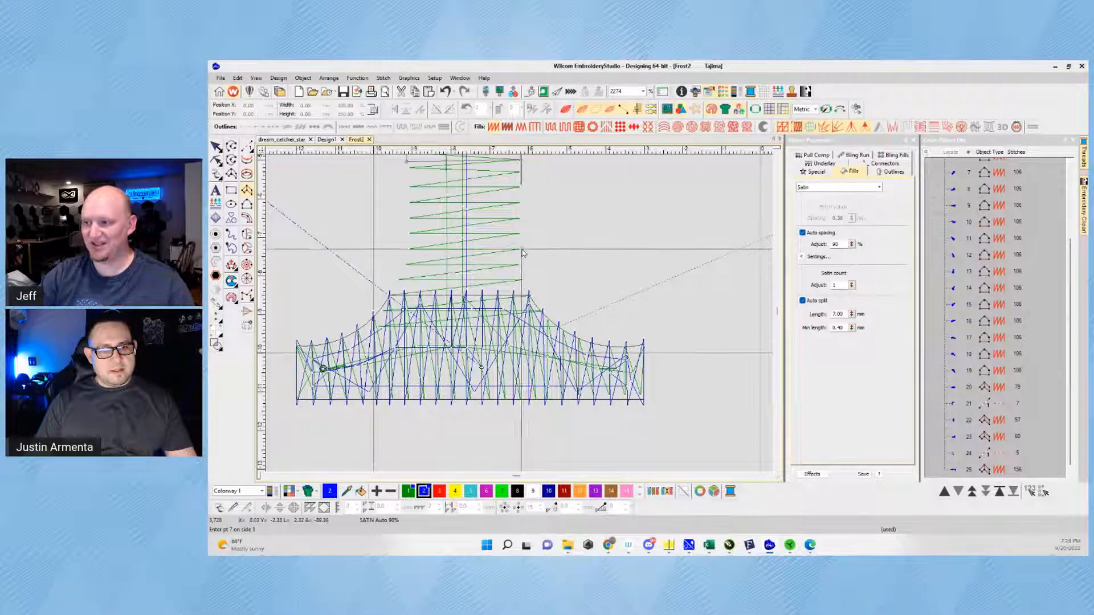
click(522, 249)
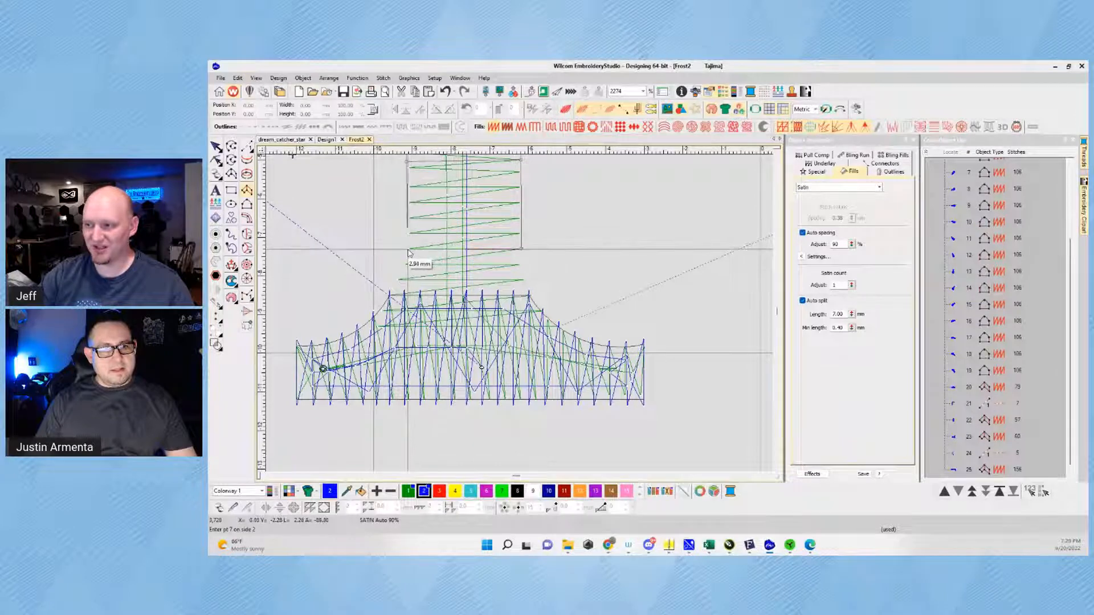
click(408, 252)
click(526, 280)
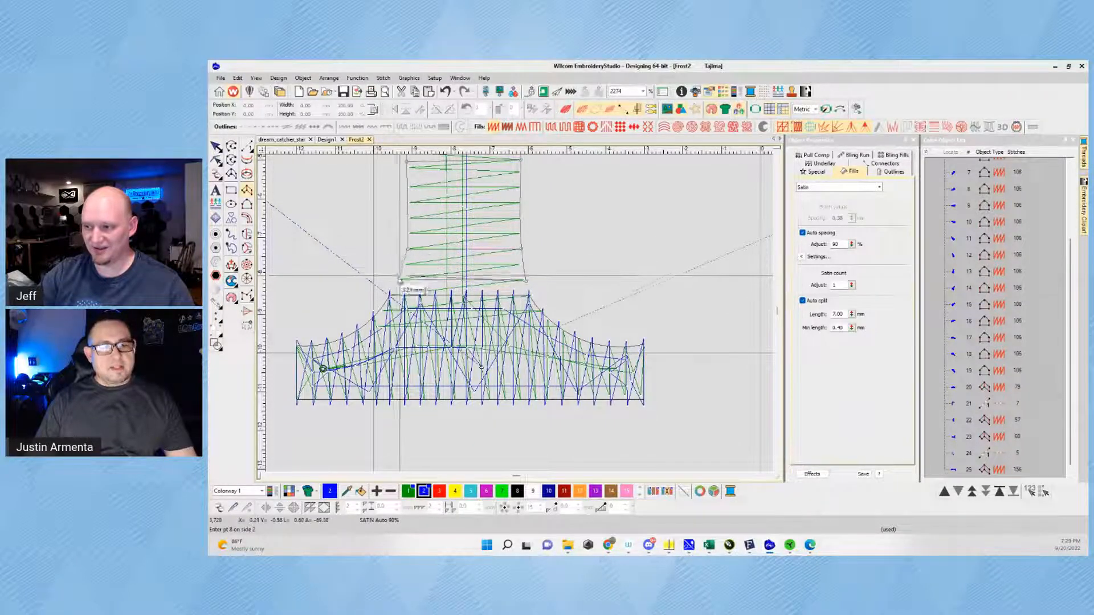
click(397, 279)
click(560, 326)
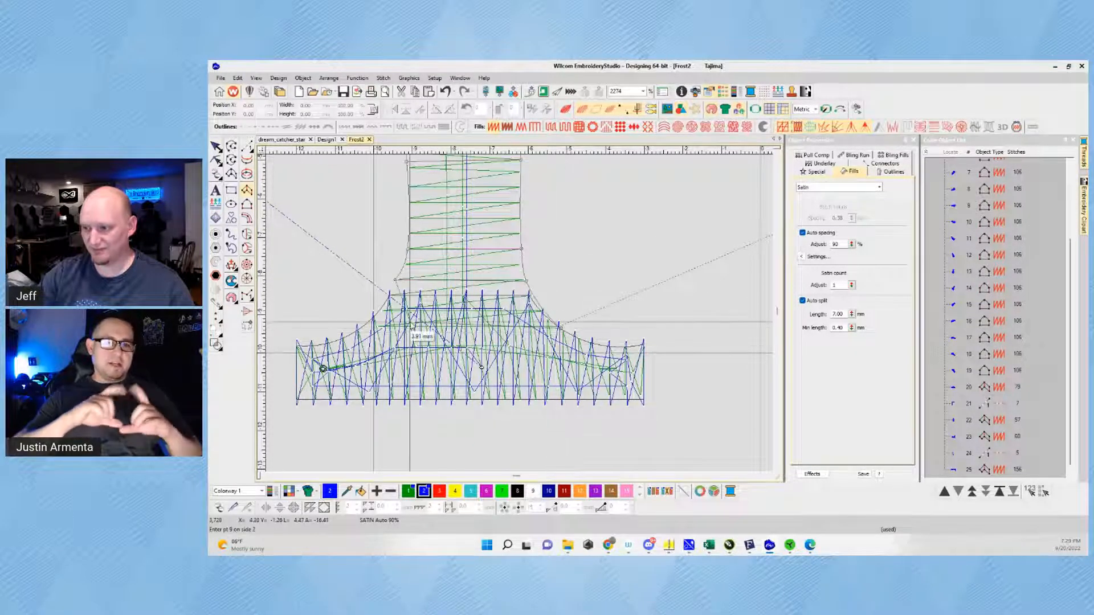
key(Return)
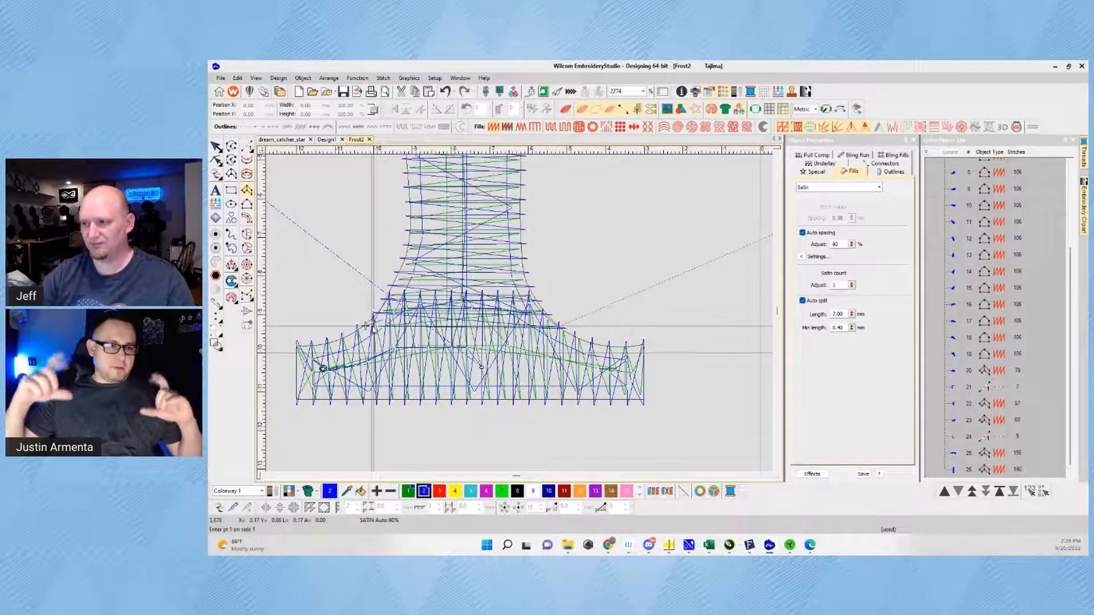
Step: Examine the completed F in realistic stitch view beside the sunburst and the remaining original letters
key(t)
scroll(516, 314, down, 11)
scroll(592, 315, up, 3)
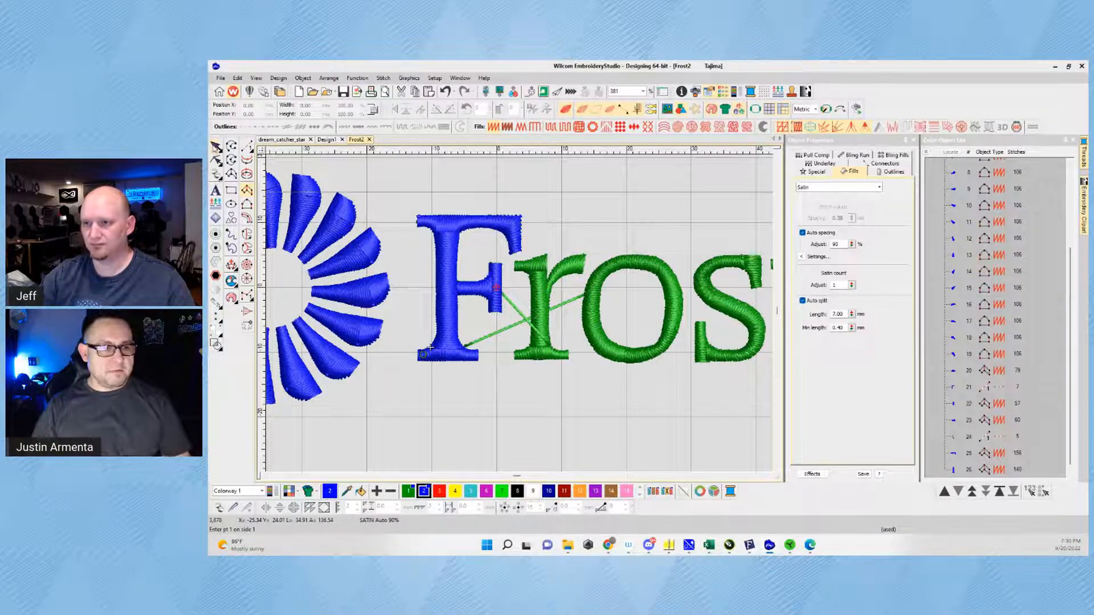
key(alt+Tab)
click(550, 206)
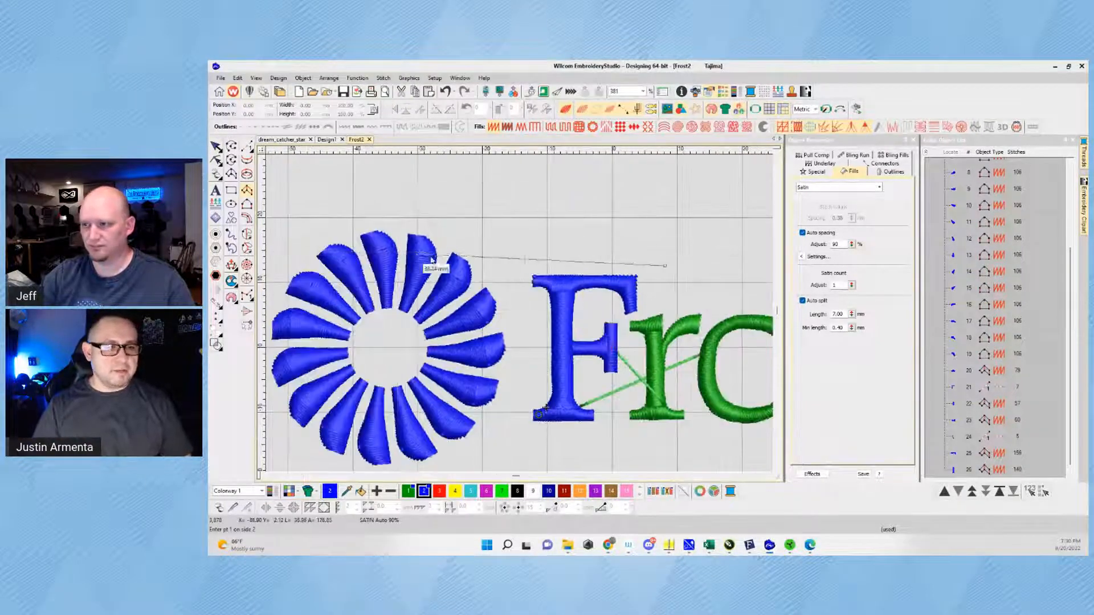
scroll(673, 299, down, 1)
scroll(502, 336, up, 1)
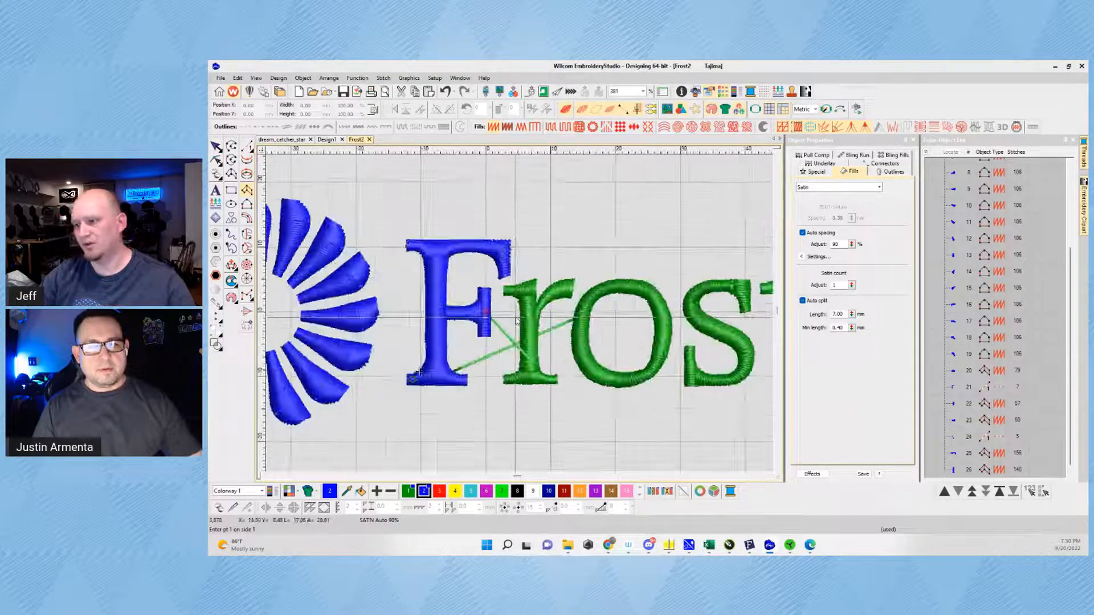
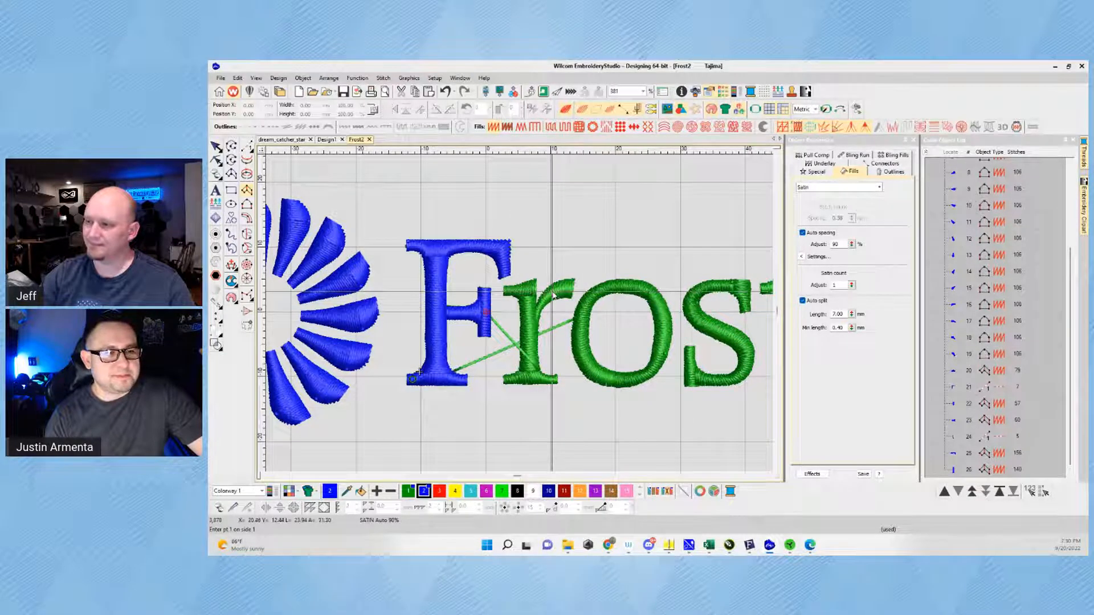
scroll(519, 317, up, 2)
scroll(519, 317, up, 1)
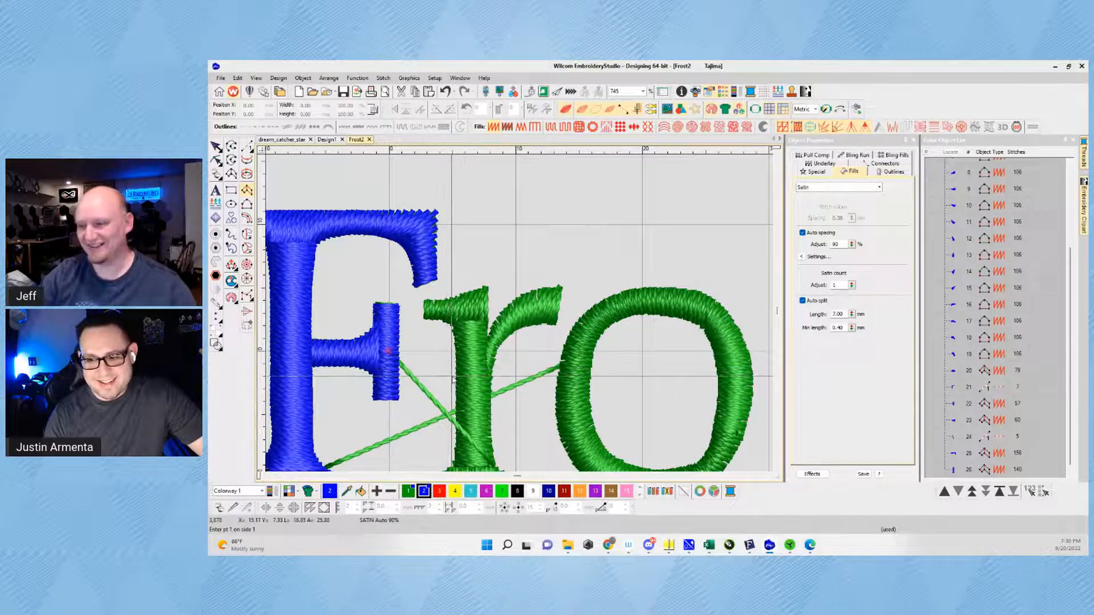
scroll(453, 381, down, 3)
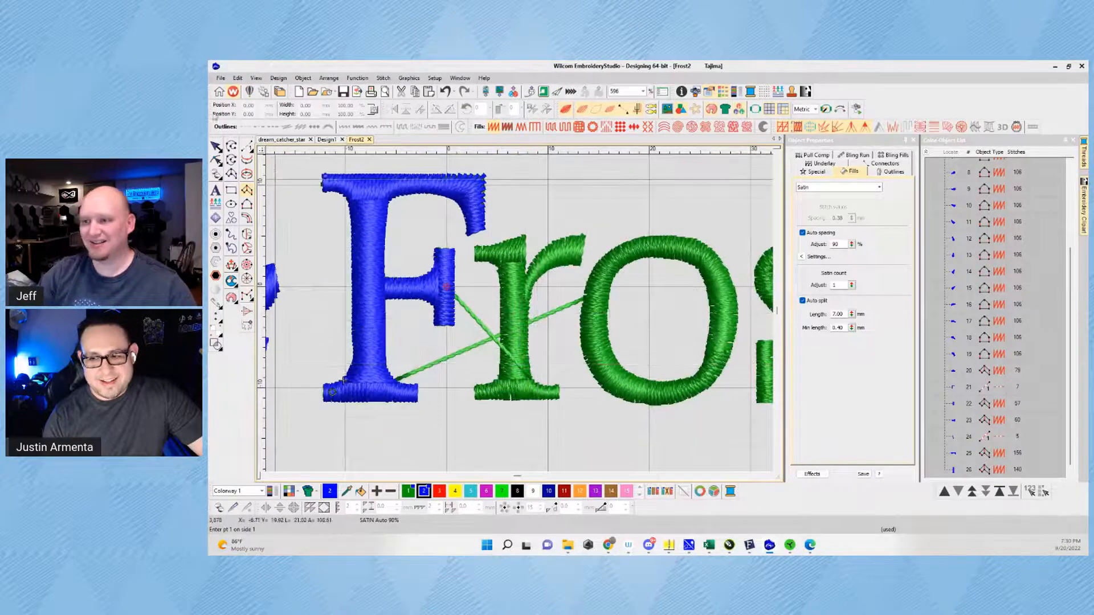
Step: Select the original green F-and-o object to check what it covers, and clear the selection
click(218, 144)
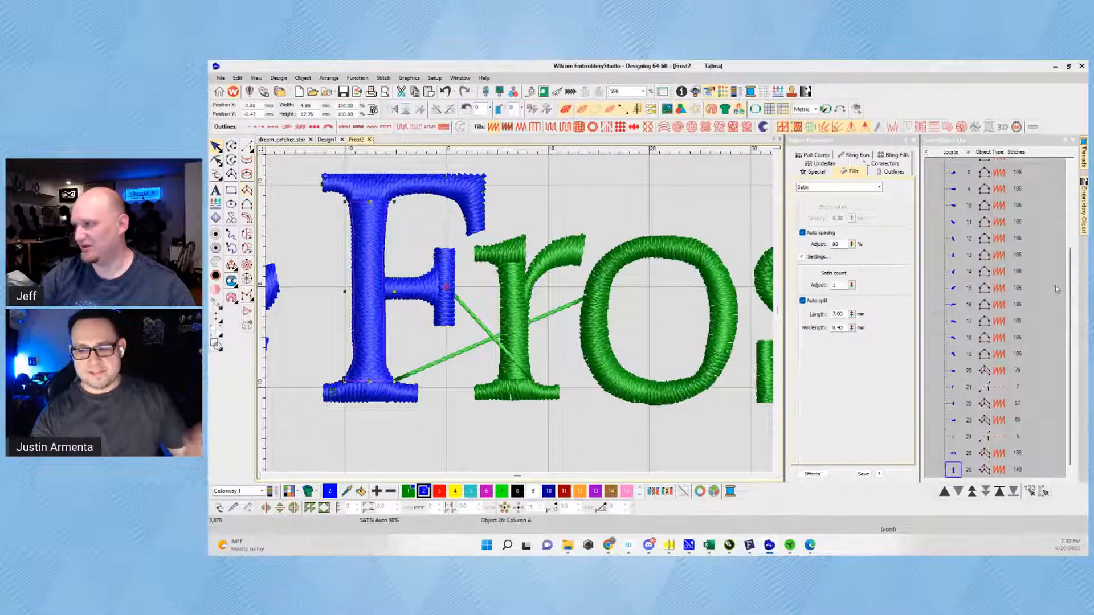
scroll(1015, 284, up, 3)
click(952, 178)
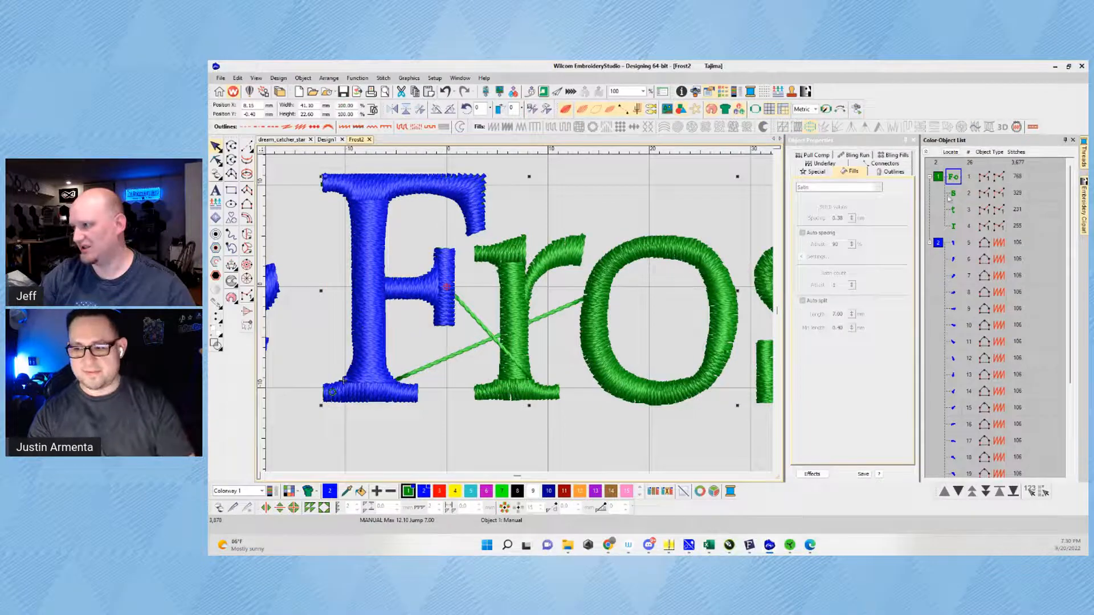
scroll(520, 317, down, 4)
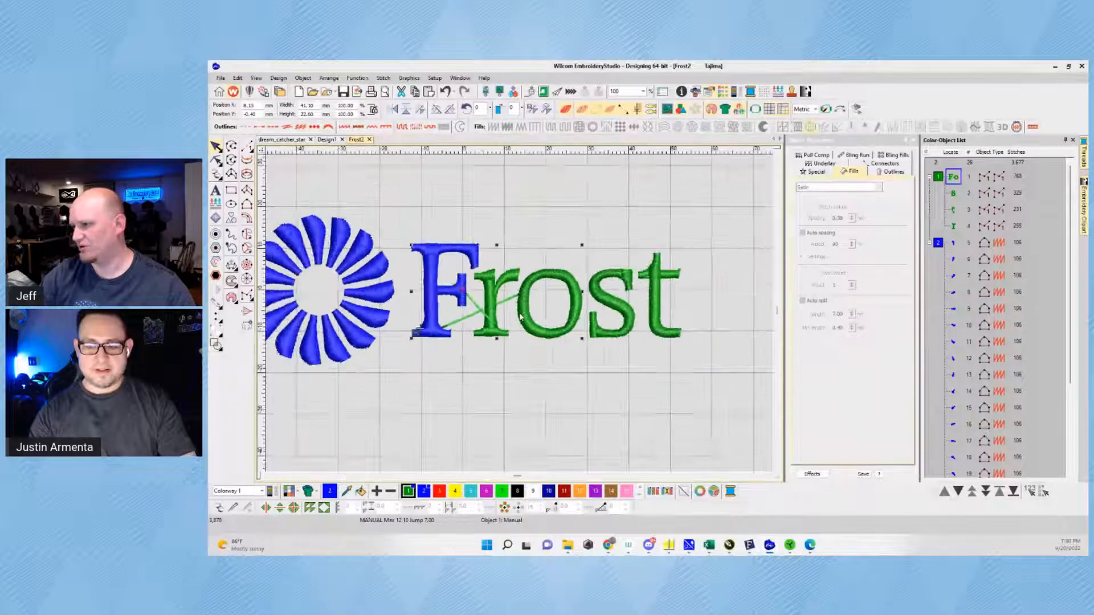
click(565, 393)
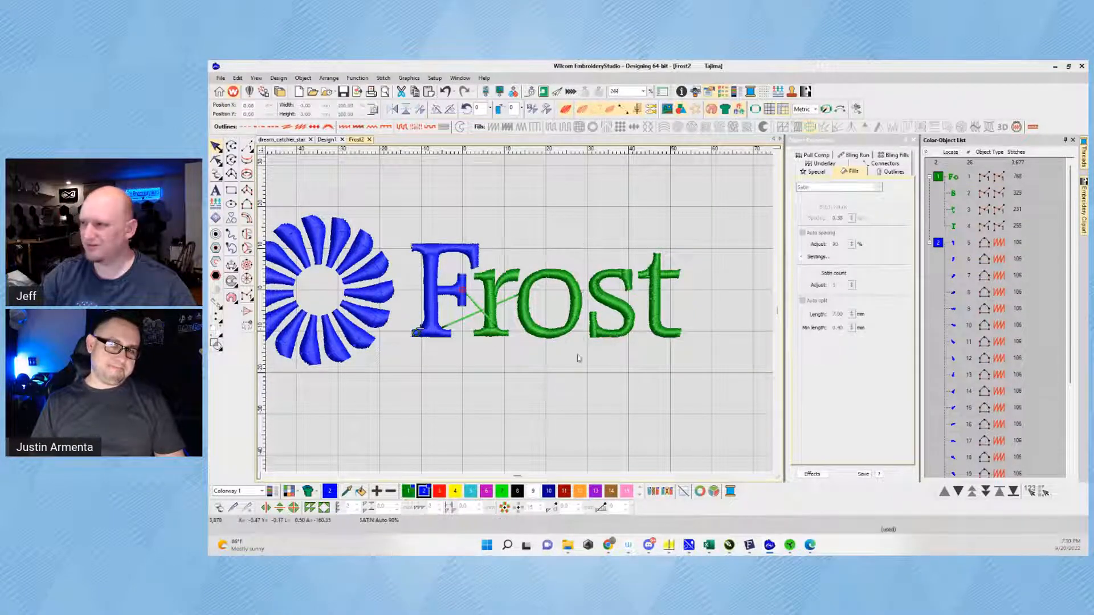
Step: Play back the stitch-out to examine the sewing order of the original green letters and the start of the sunburst
key(shift+r)
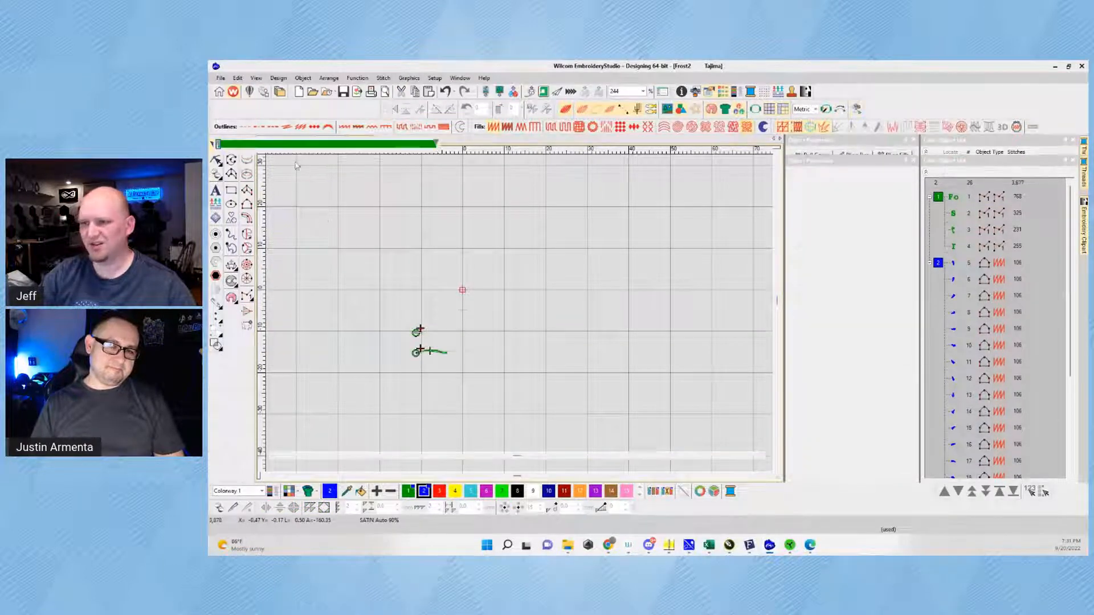
drag(238, 144, 296, 145)
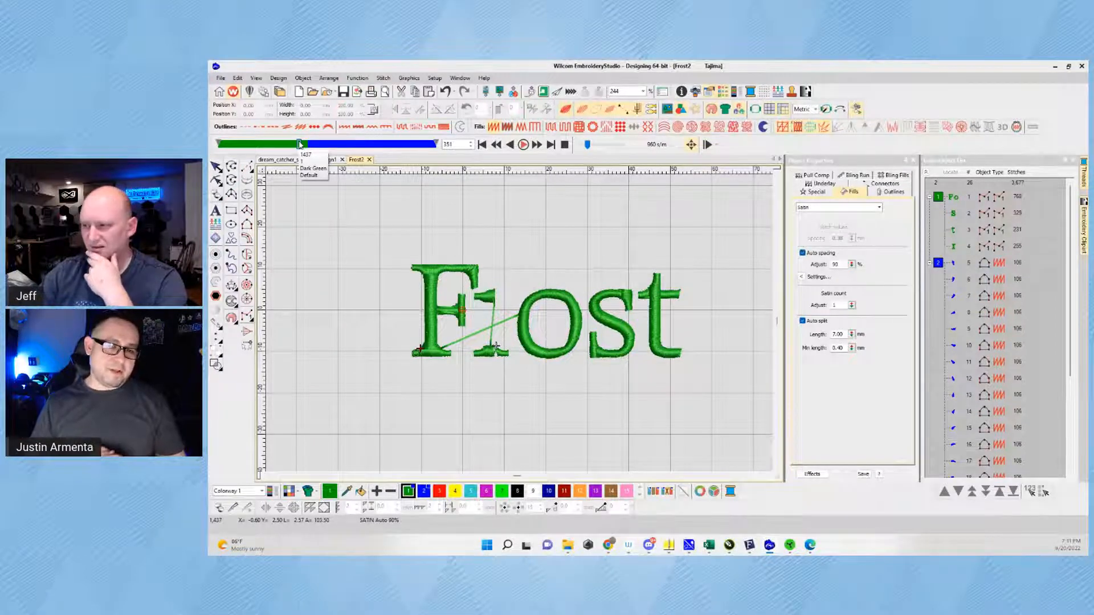
mouse_move(299, 144)
mouse_down()
mouse_move(411, 146)
mouse_move(288, 149)
mouse_up()
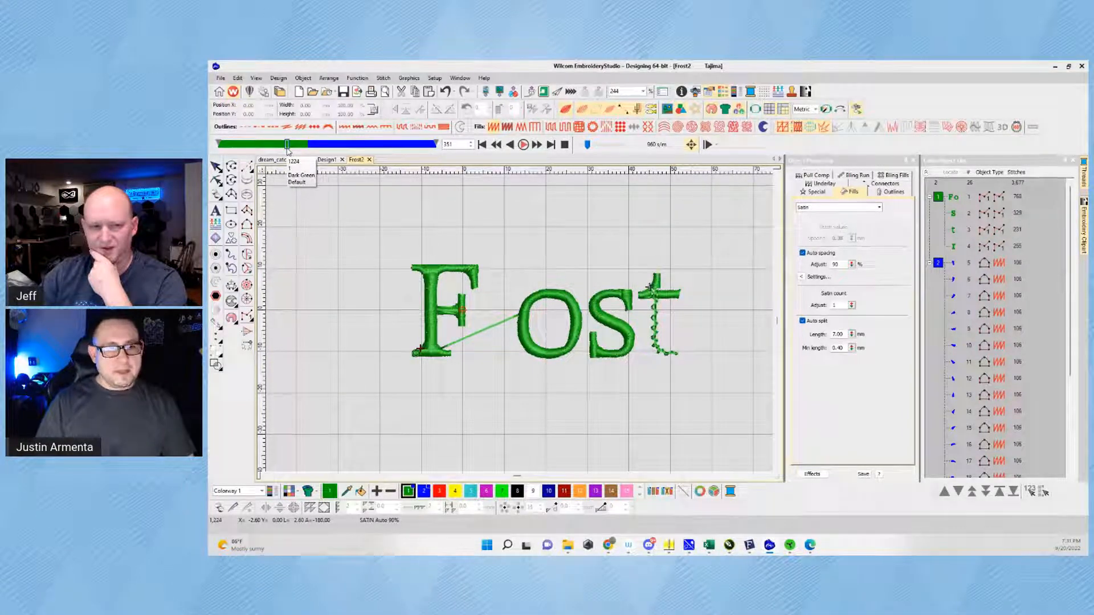
mouse_move(286, 149)
mouse_down()
mouse_move(225, 142)
mouse_move(309, 155)
mouse_up()
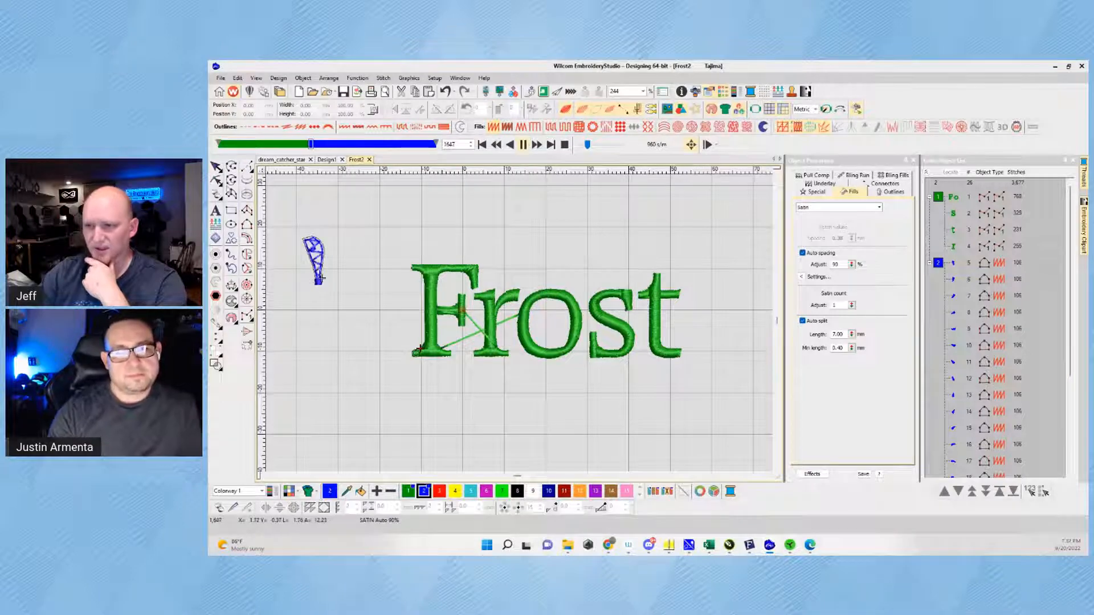
click(219, 169)
Step: Begin a satin column along the r's base serif from its outer end nearest the o, about 1.5 mm deep, curving up to the stem
scroll(494, 360, up, 6)
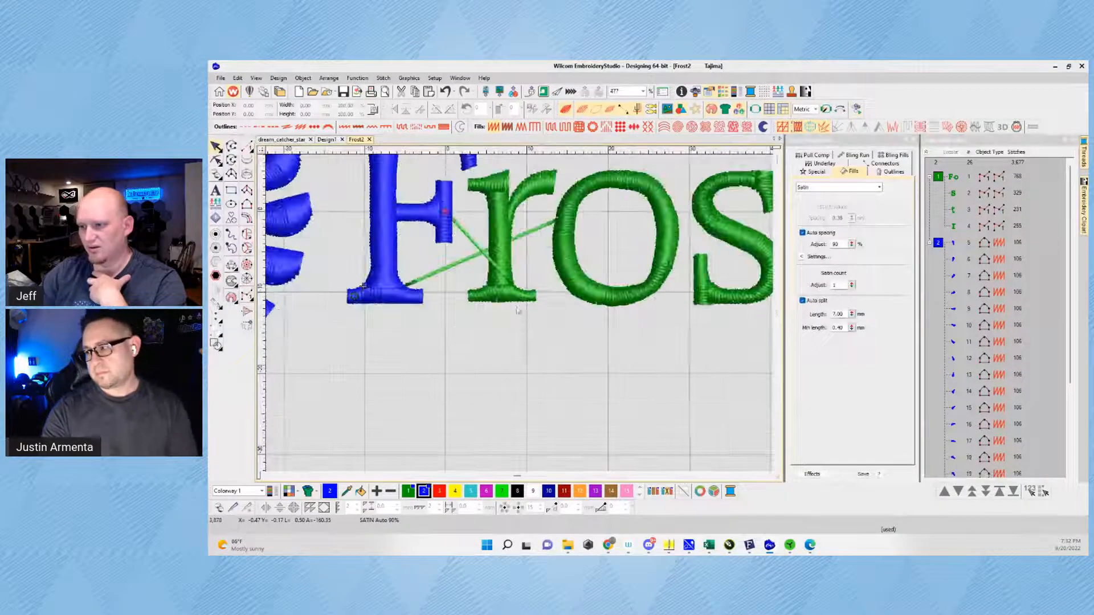
click(247, 192)
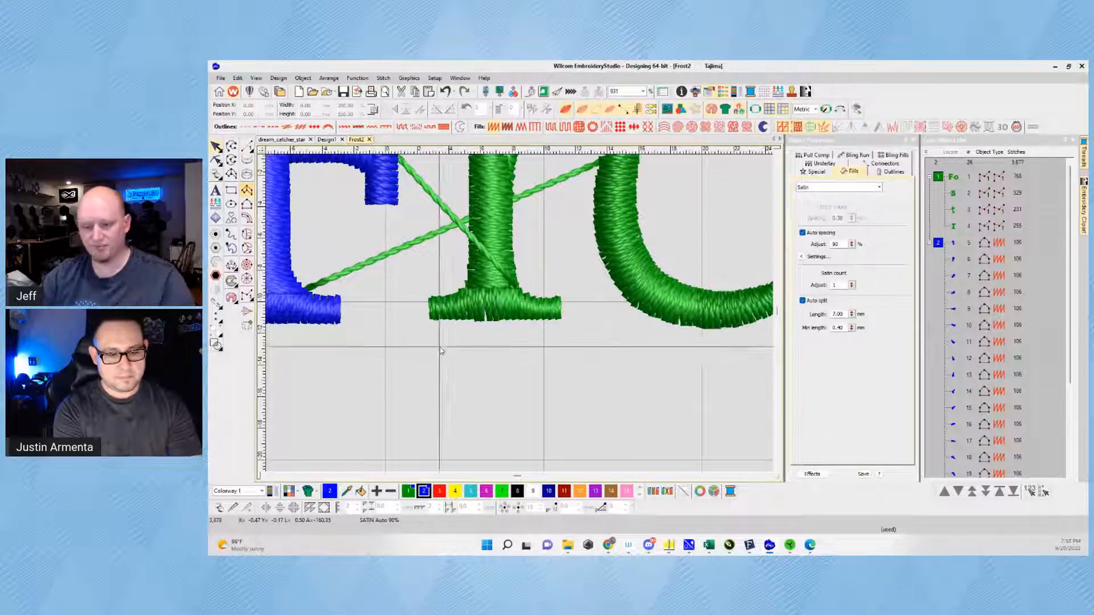
key(t)
scroll(519, 314, up, 4)
scroll(520, 317, up, 3)
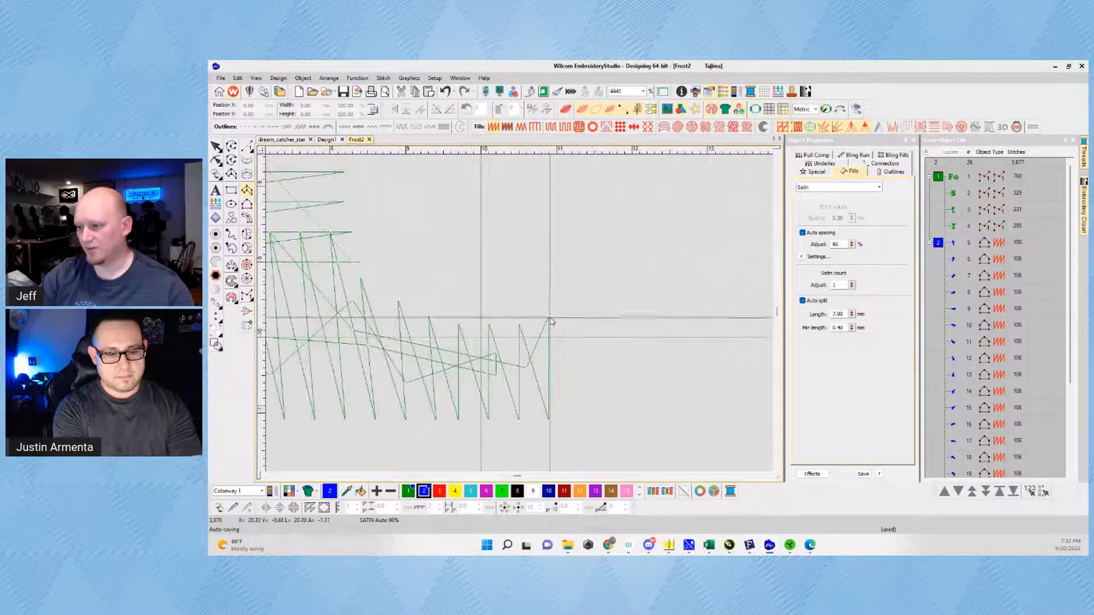
click(549, 317)
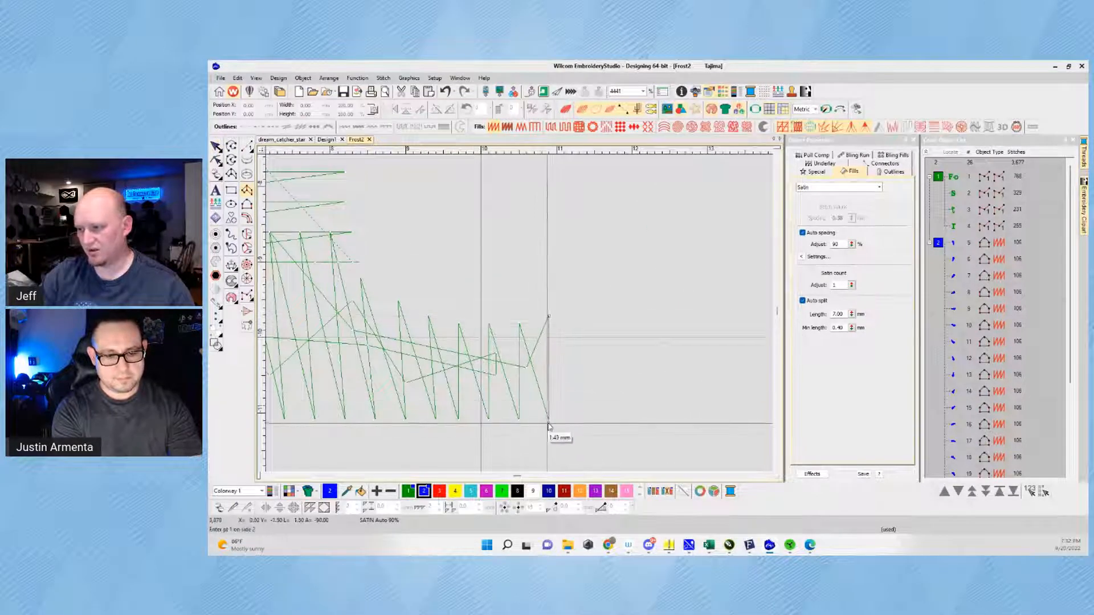
click(399, 302)
click(403, 420)
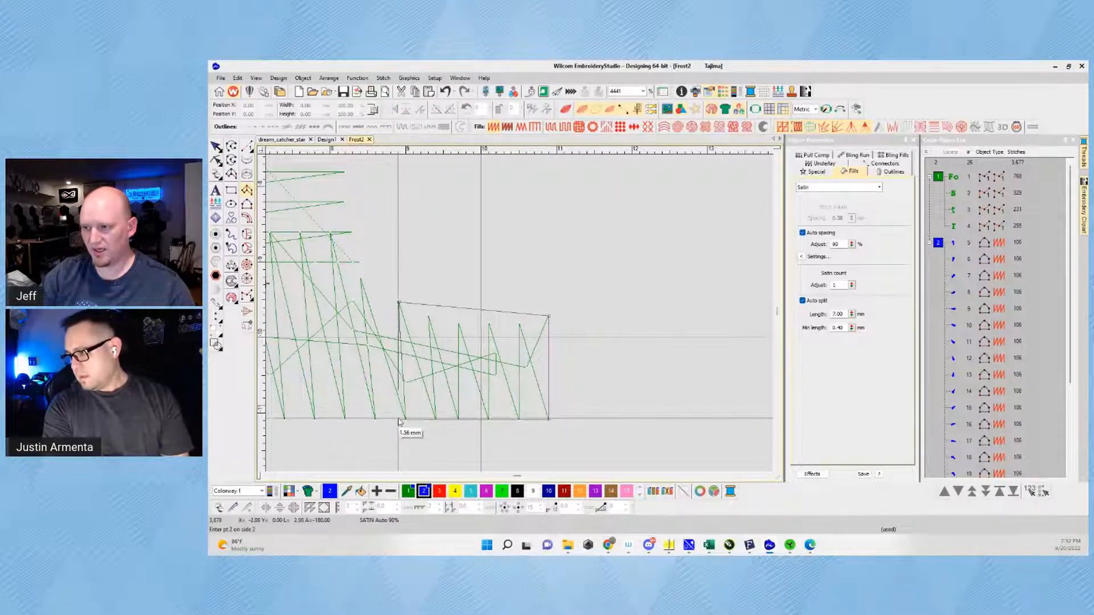
click(567, 285)
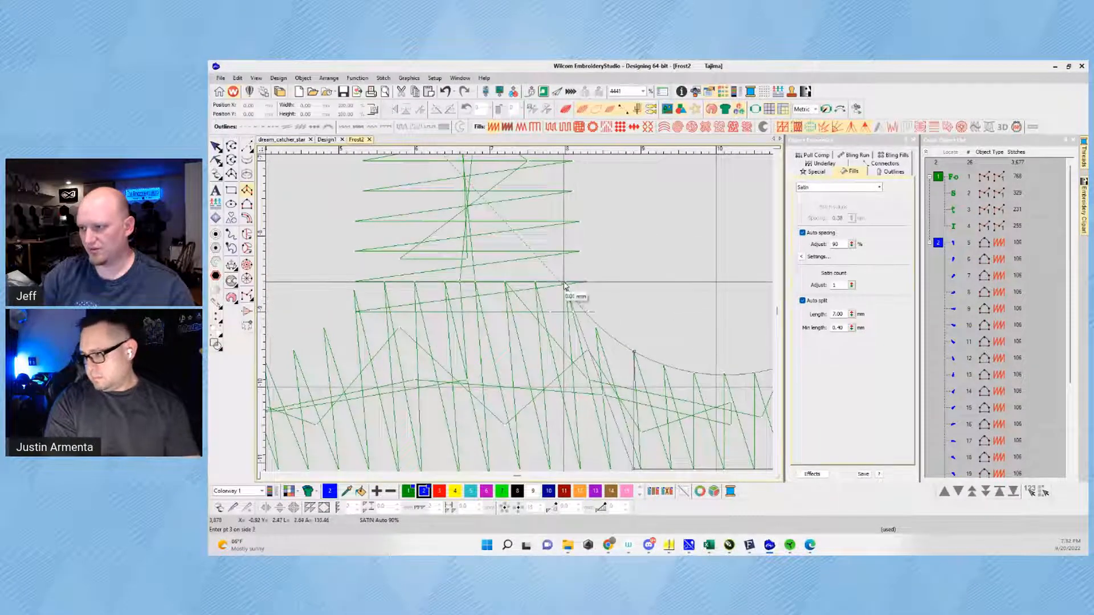
click(553, 393)
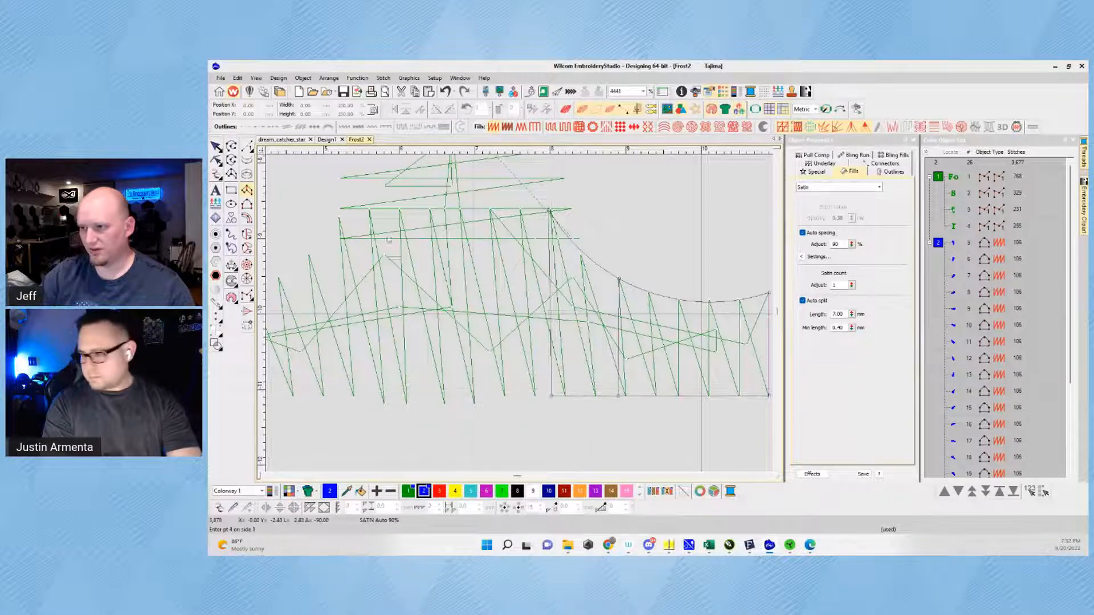
Step: Carry the r's base serif column across the stem's width, curve it down to the end nearest the F and complete the satin
click(339, 209)
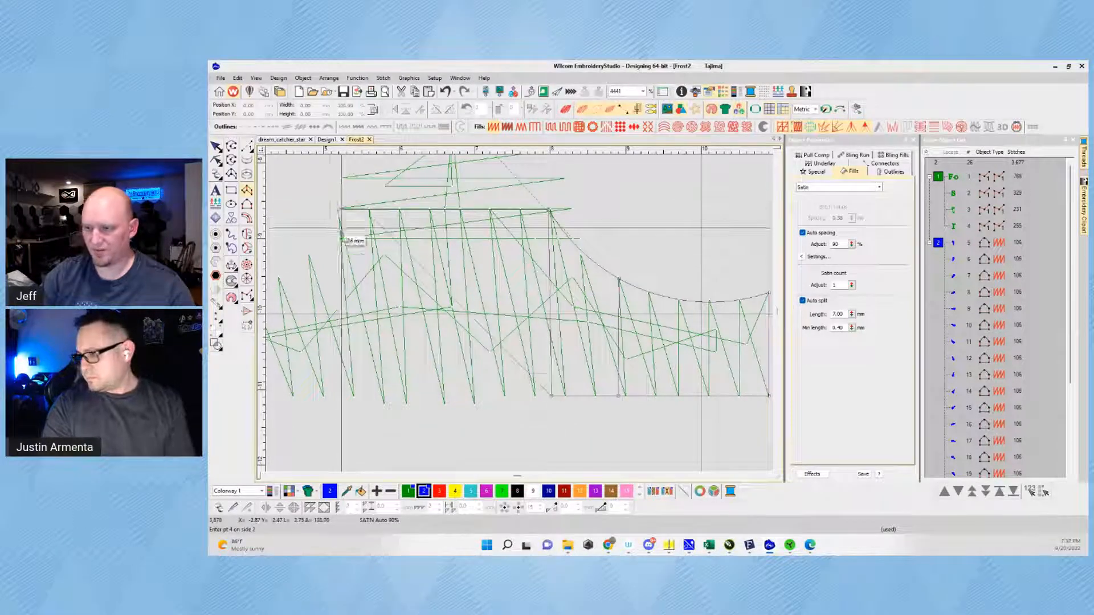
click(345, 396)
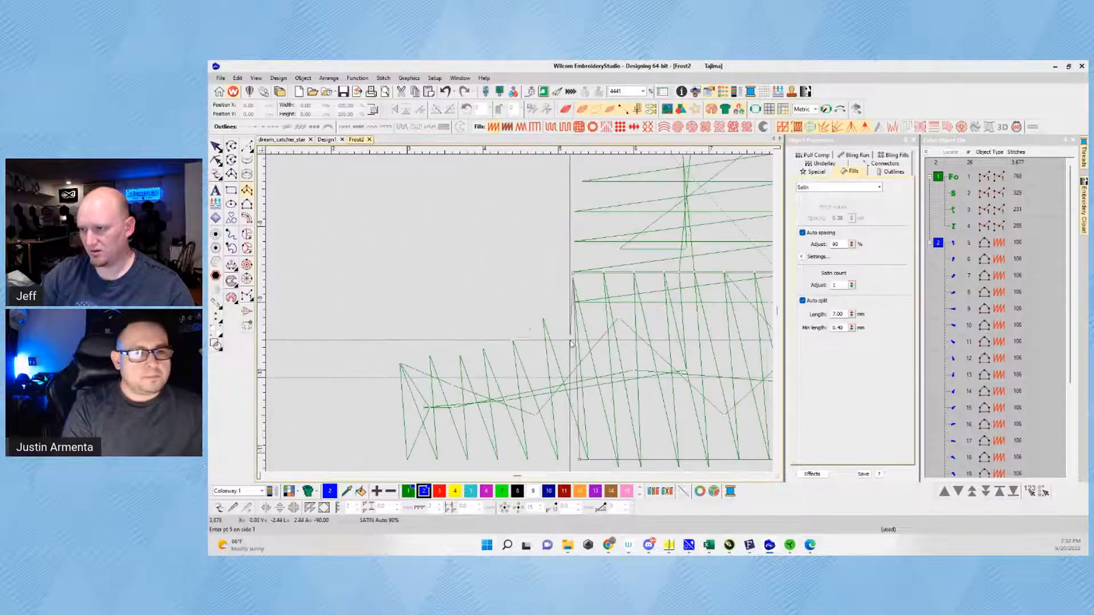
click(485, 349)
click(518, 387)
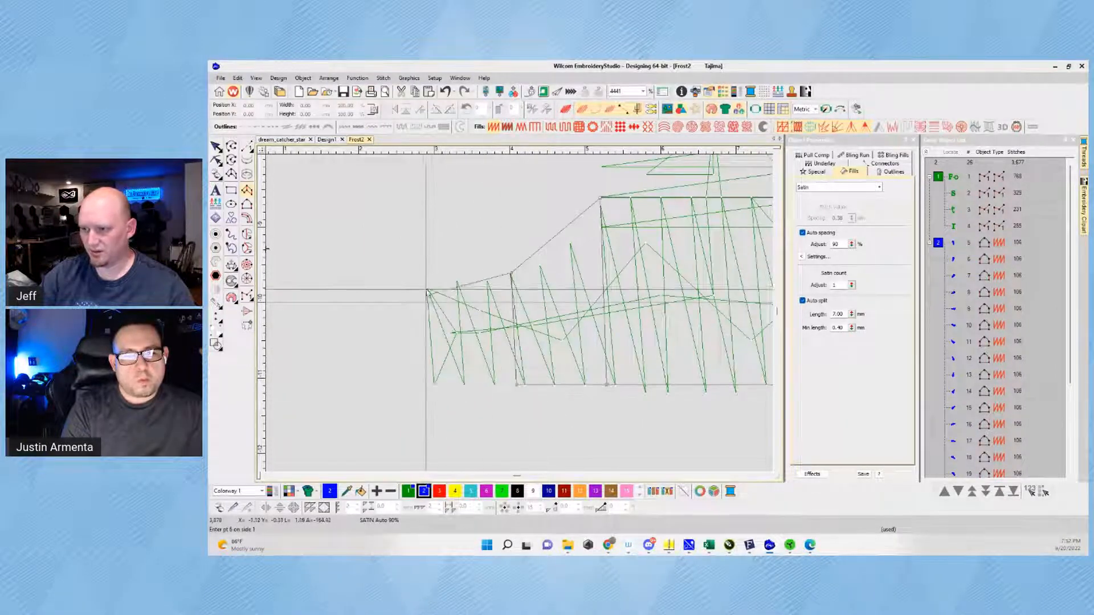
click(428, 386)
key(Return)
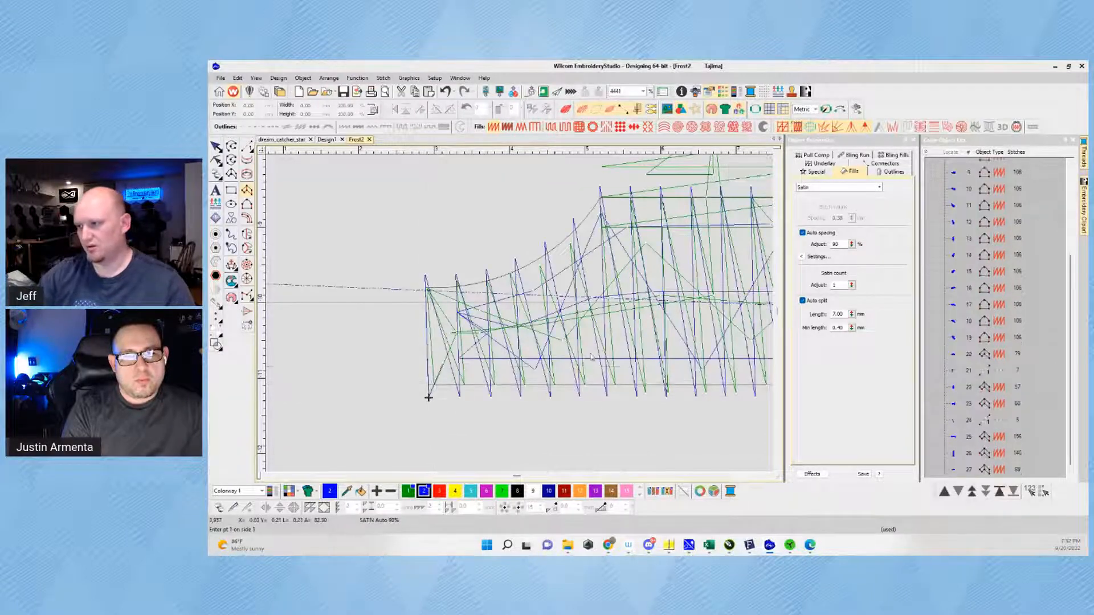
Step: Bring the satin column forming the F's top bar into reshape mode, adjust its points and regenerate the stitches
scroll(687, 278, down, 1)
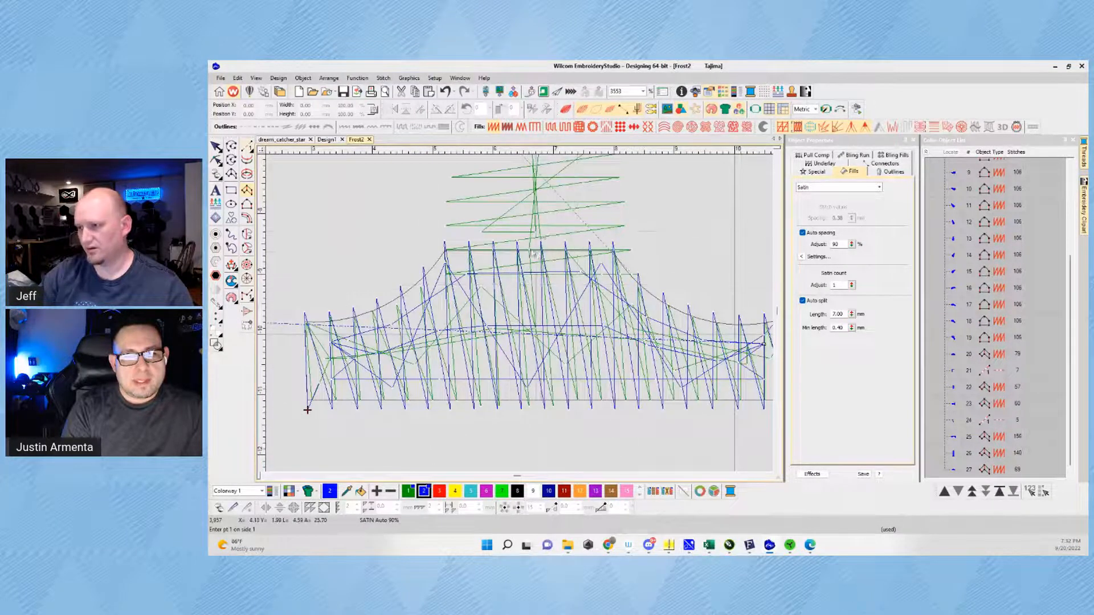
key(space)
scroll(518, 314, down, 5)
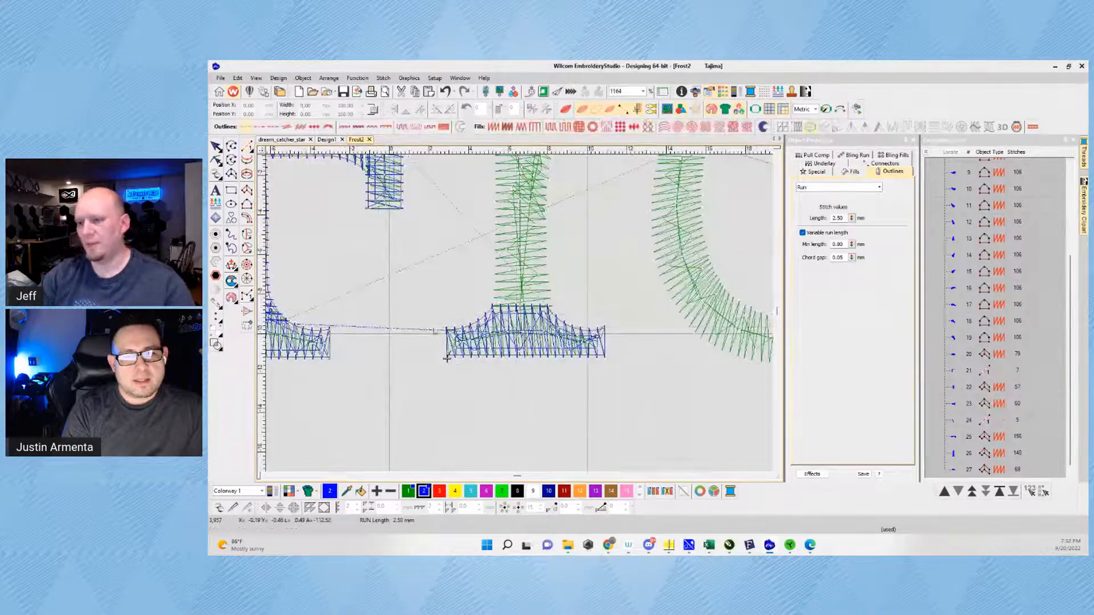
scroll(525, 326, down, 4)
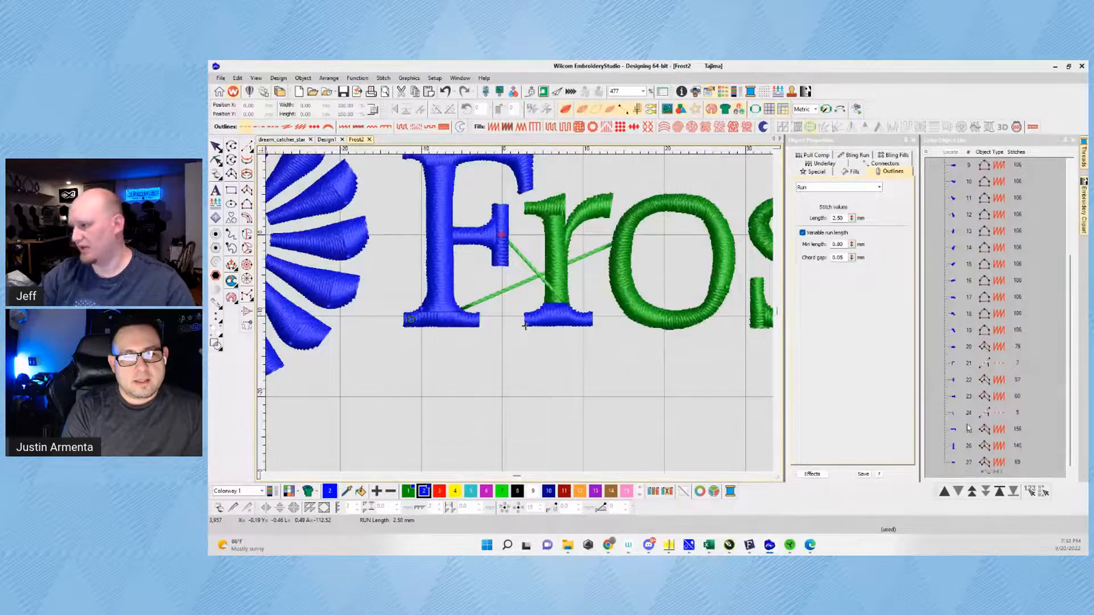
click(954, 364)
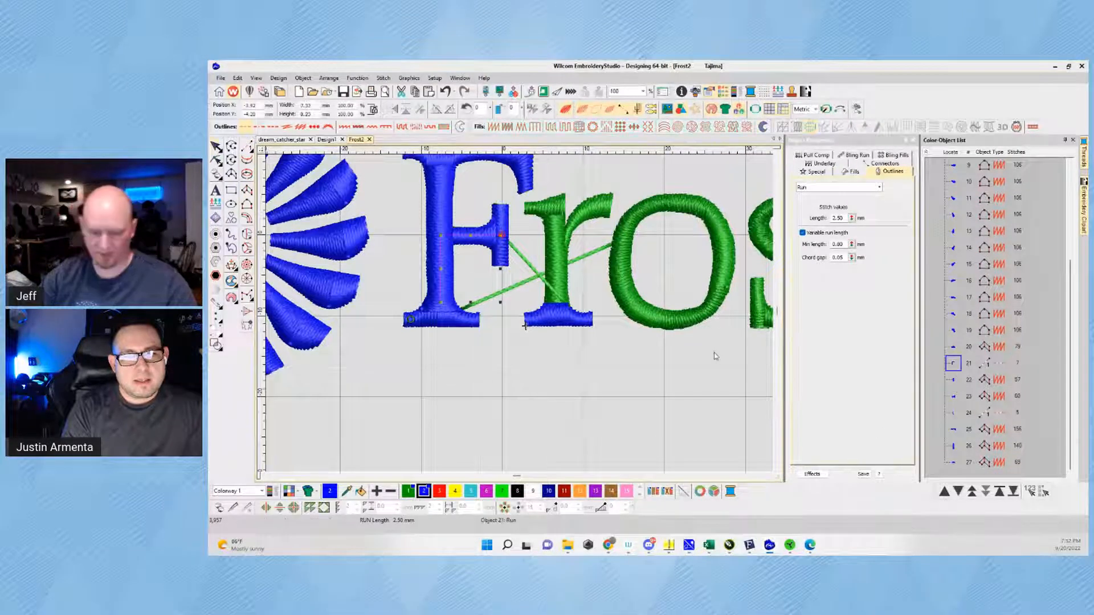
click(503, 238)
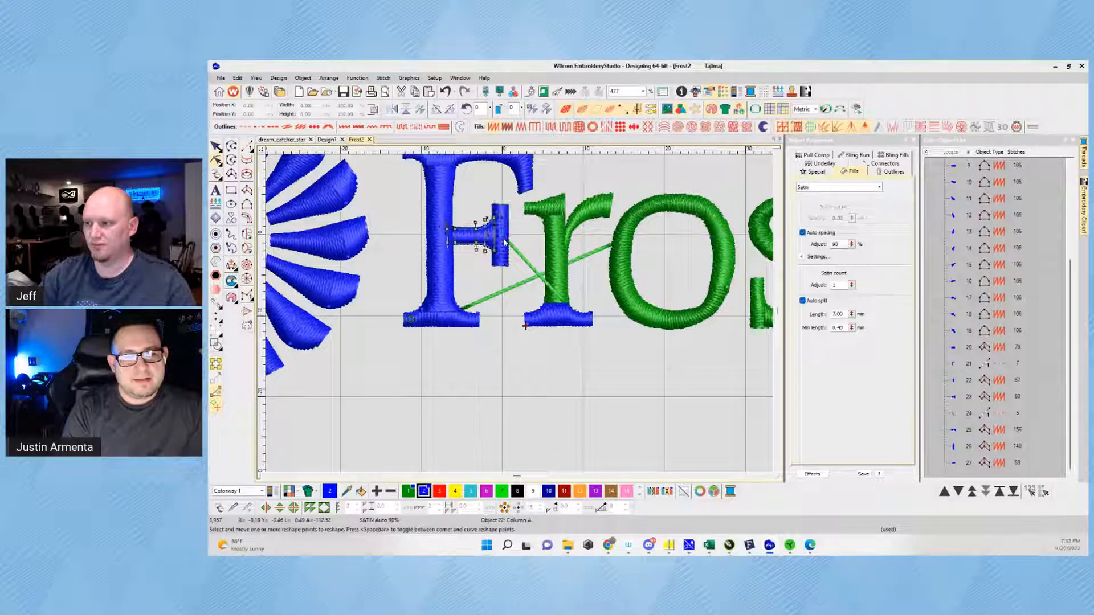
key(Tab)
key(Tab)
key(Tab)
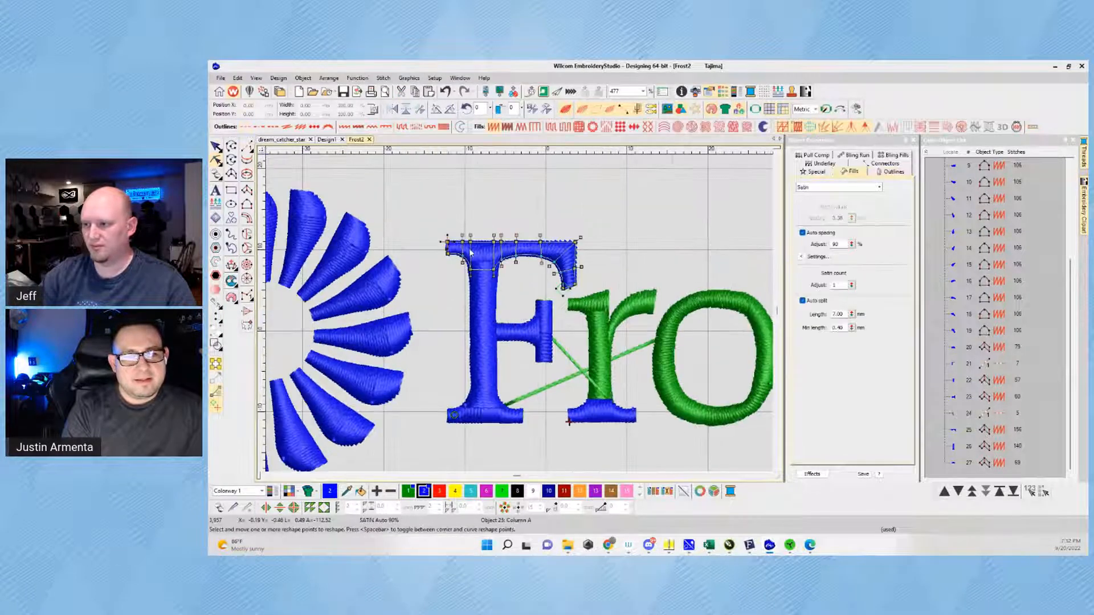
key(t)
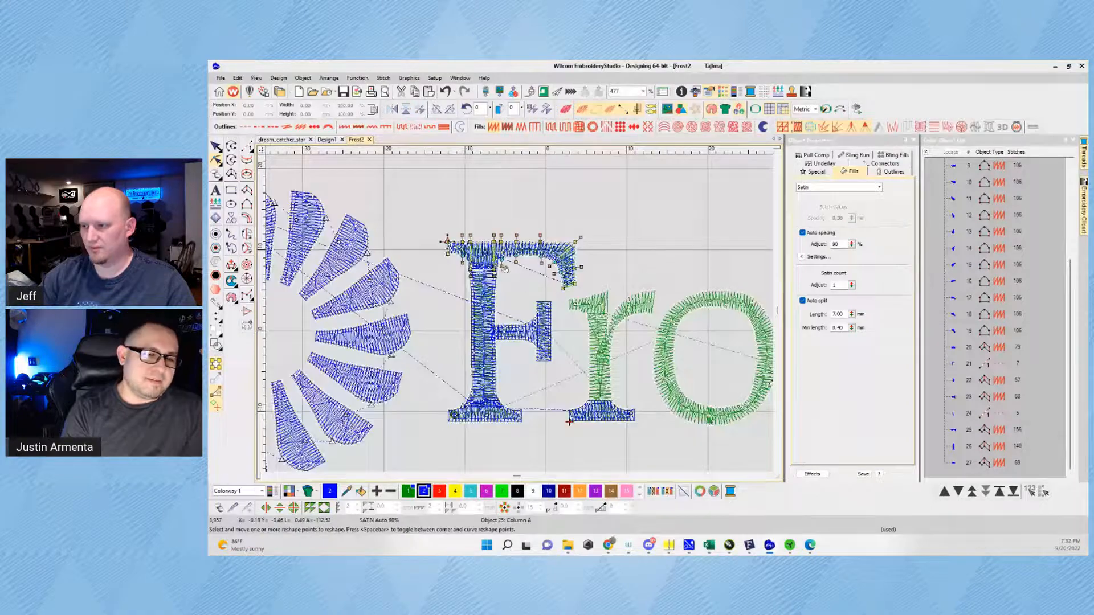
key(Return)
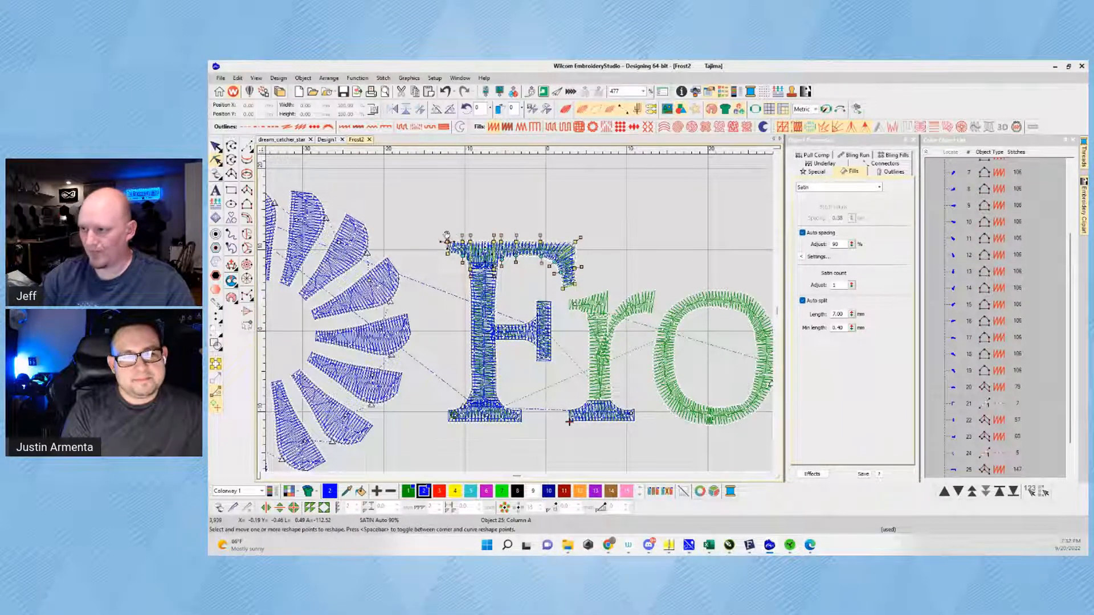
key(Return)
Step: Examine the F's stem satin in outline and stitch view, checking its overlap with the top bar and base serif
key(Tab)
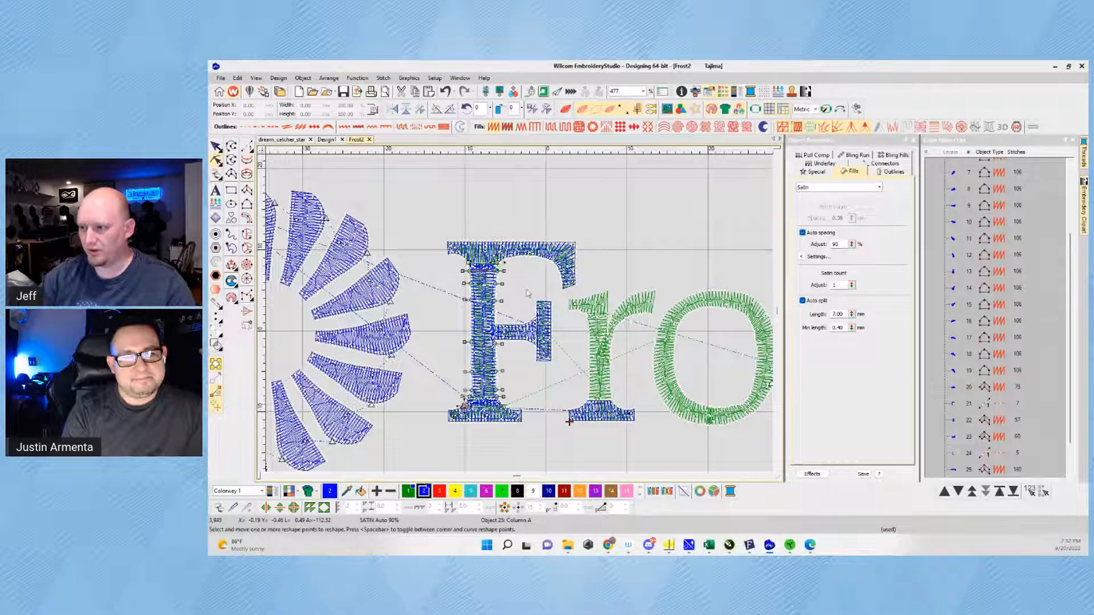
key(t)
scroll(503, 277, up, 5)
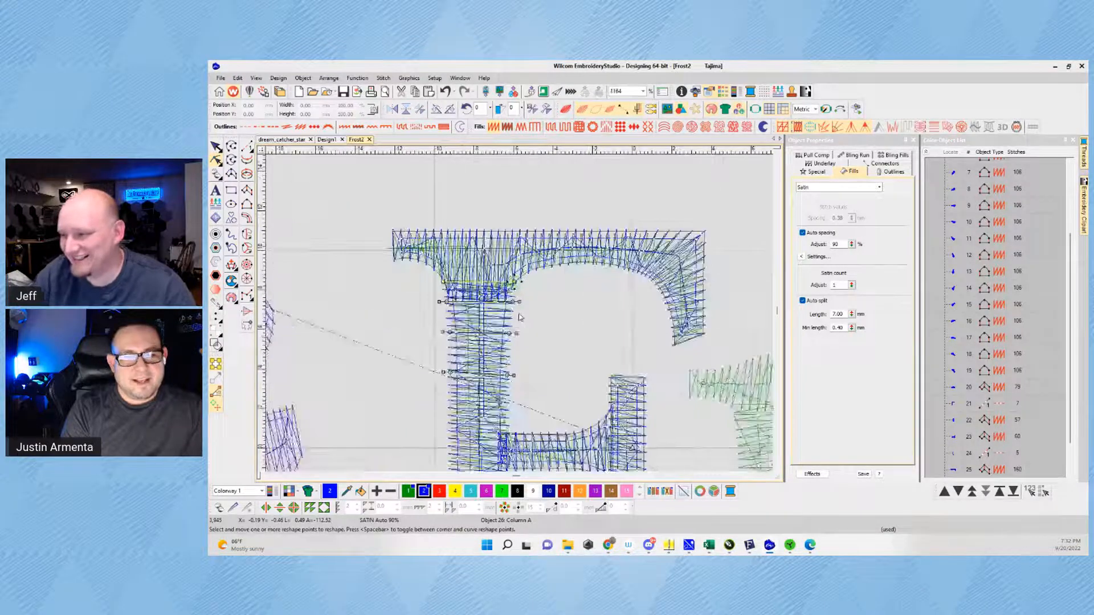
key(t)
key(s)
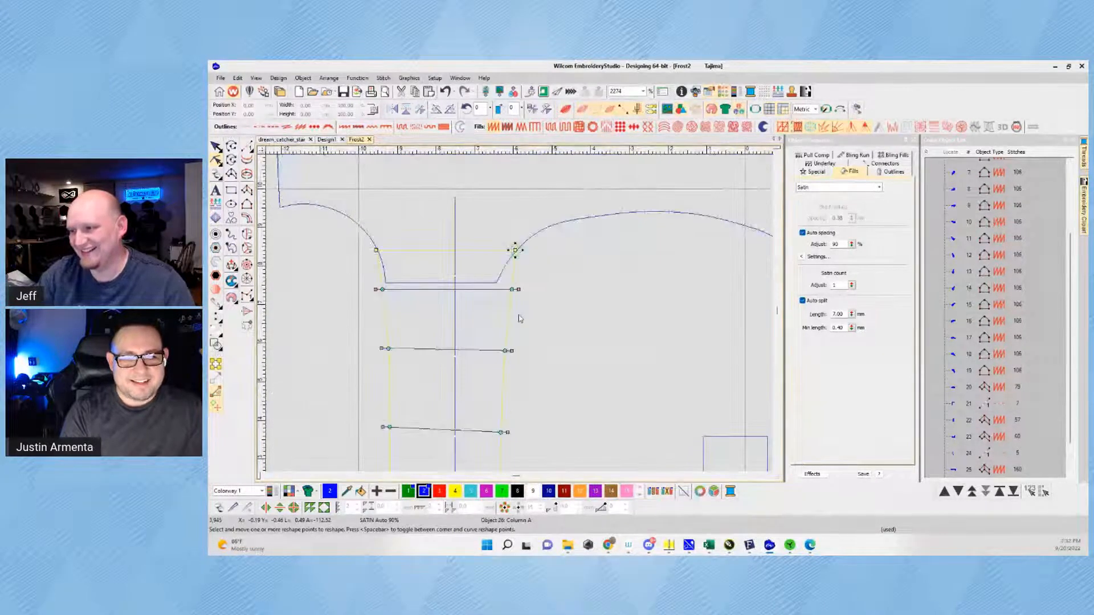
key(t)
key(t)
key(s)
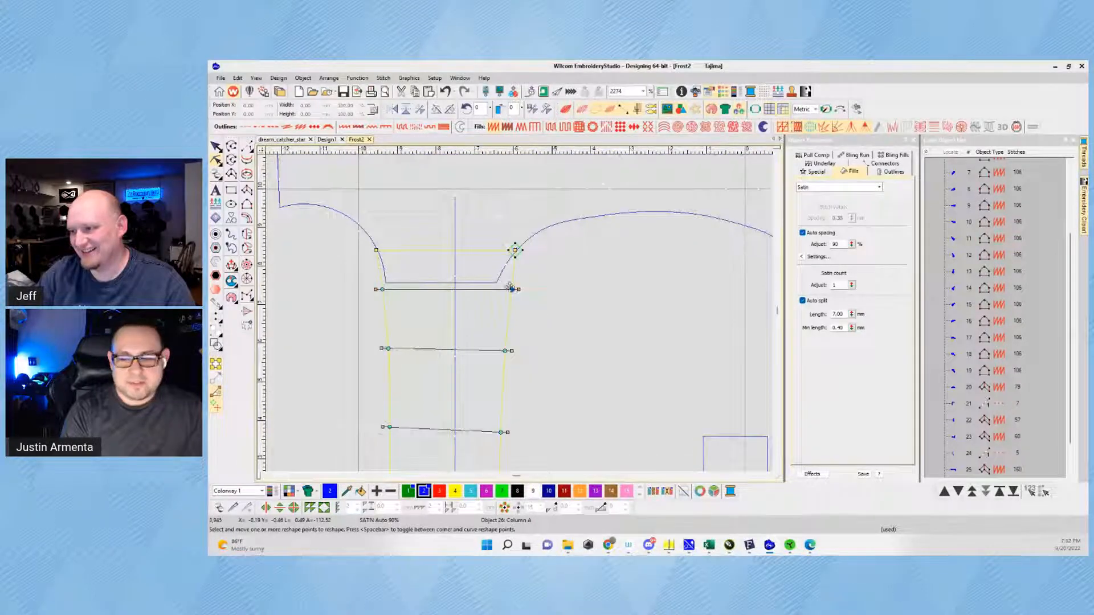
key(t)
scroll(471, 330, down, 6)
scroll(518, 317, up, 4)
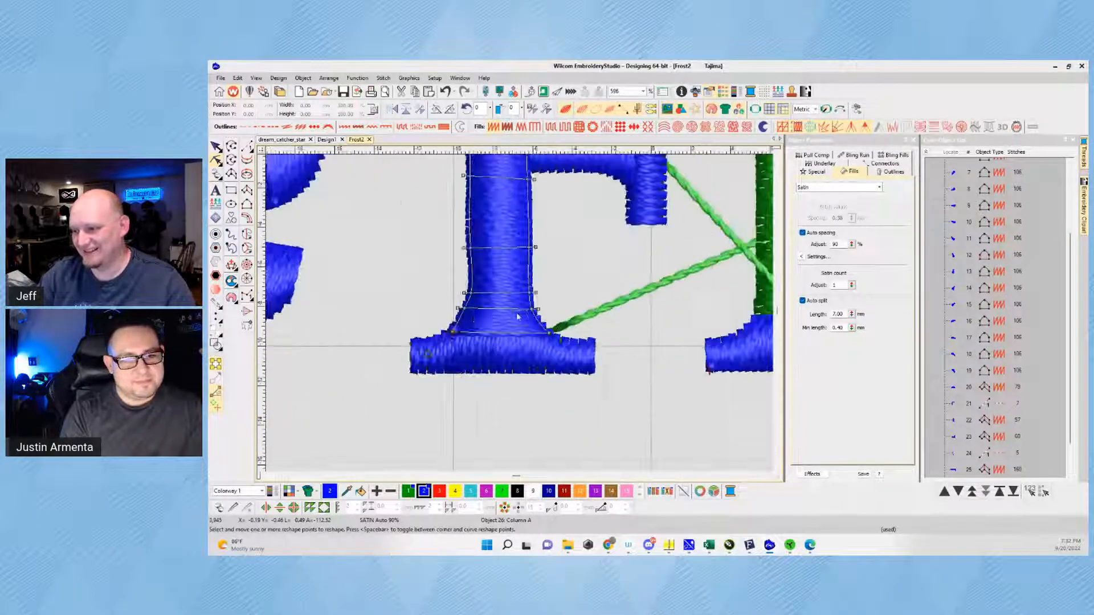
Step: Compare the r's base serif satin with the F's base and top bar stitching, and leave reshape mode
key(Tab)
key(t)
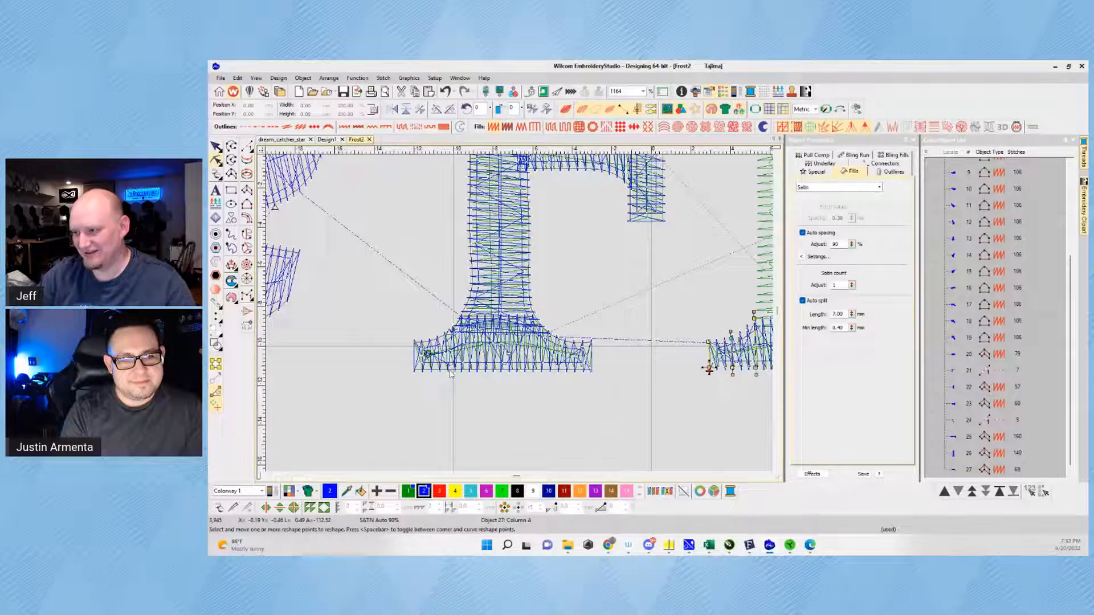
scroll(508, 353, down, 3)
scroll(521, 279, up, 5)
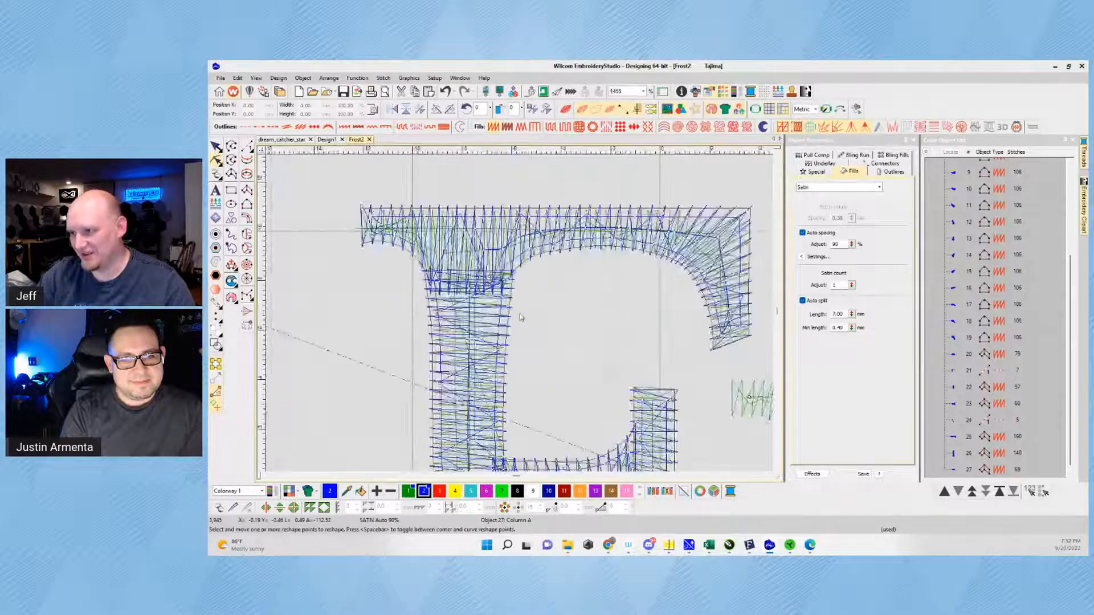
scroll(520, 318, down, 4)
scroll(484, 290, up, 3)
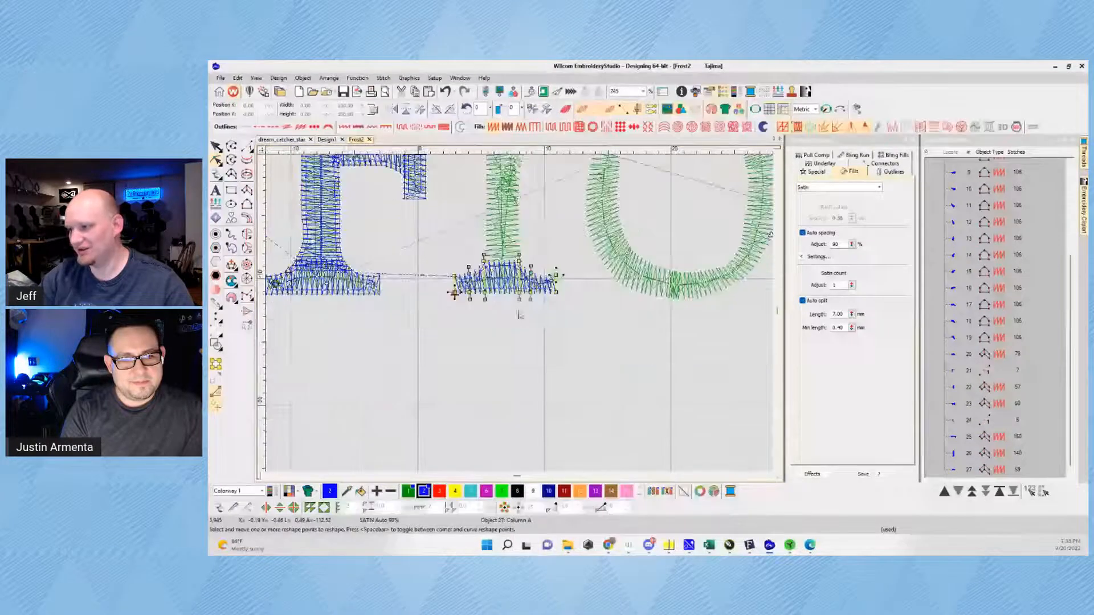
key(Escape)
key(t)
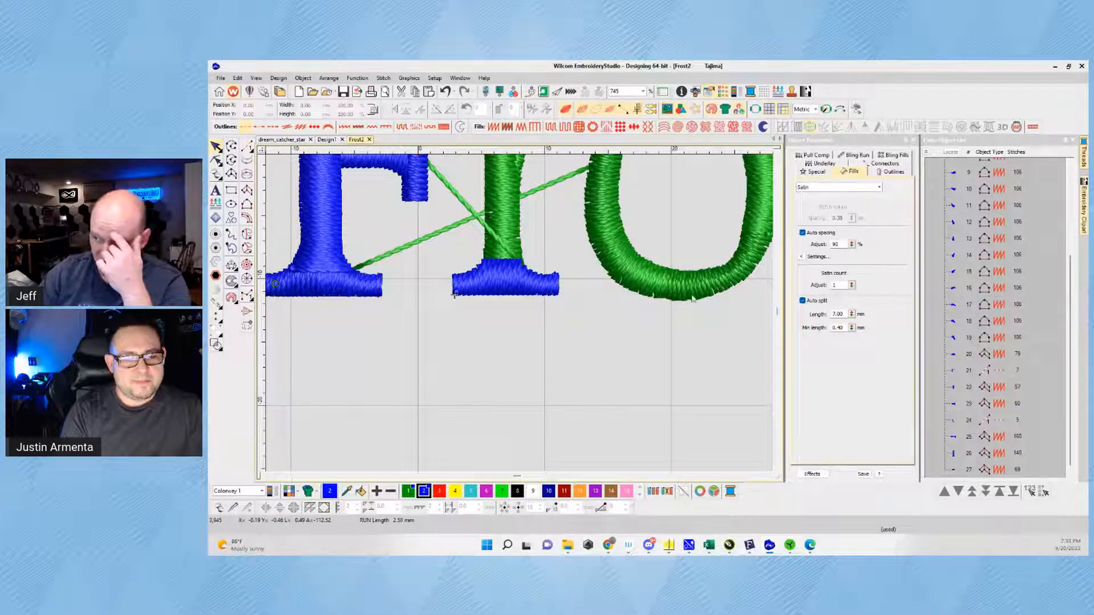
Step: Move the horizontal guide line slightly down to align with the bottom edge of the Frost lettering
scroll(454, 294, down, 2)
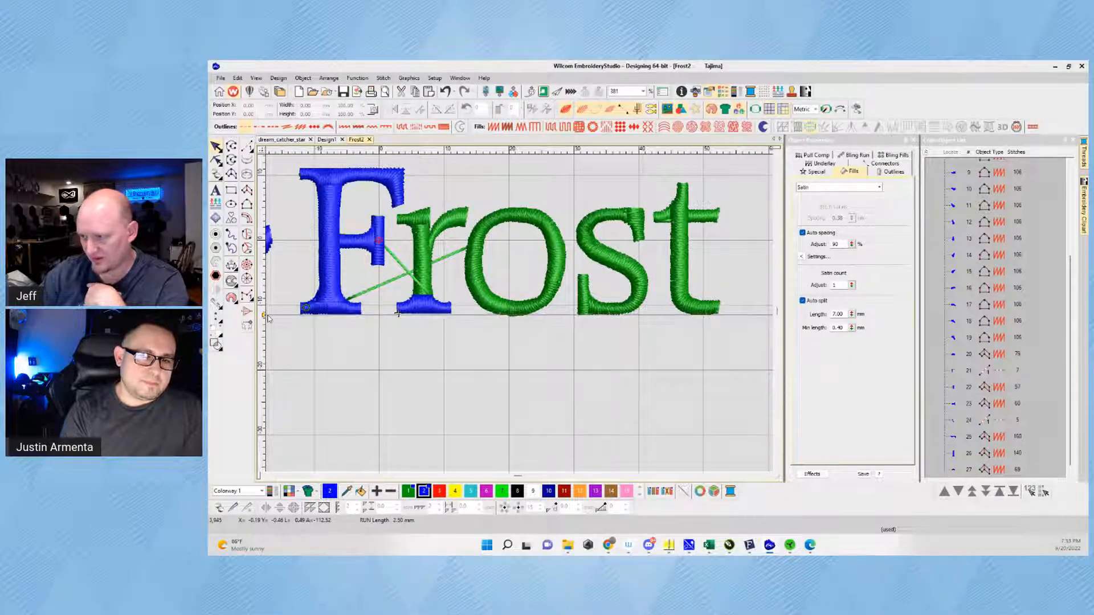
drag(268, 314, 268, 315)
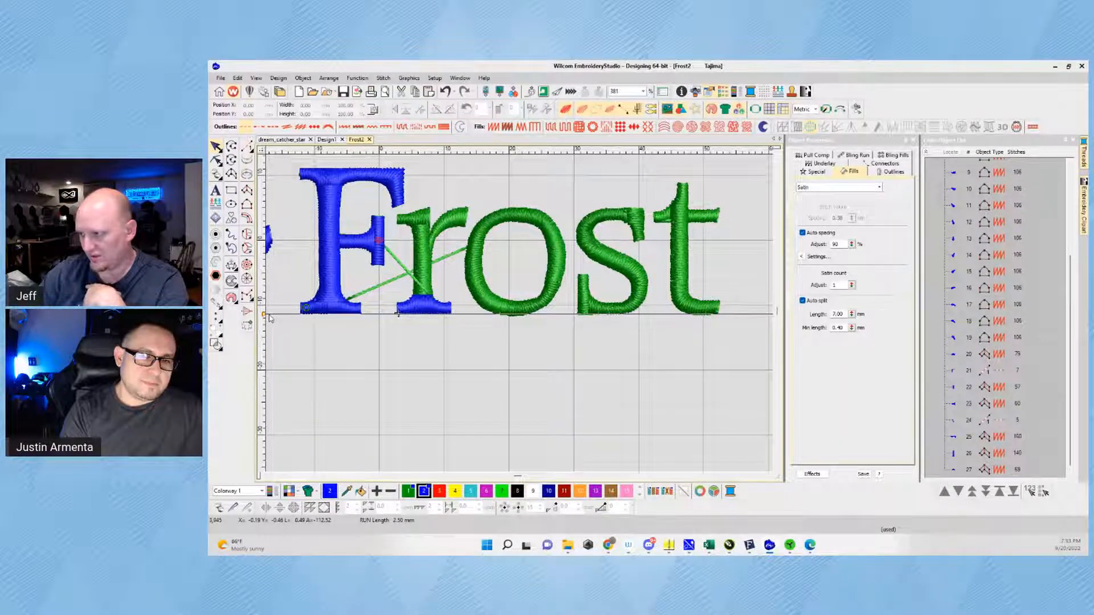
drag(269, 315, 269, 317)
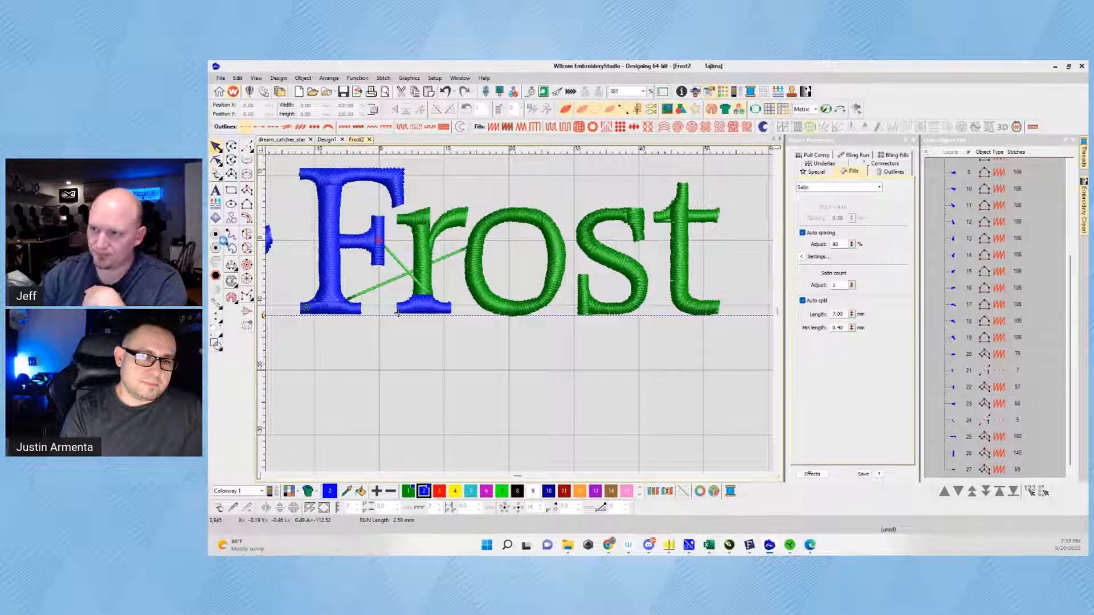
Step: Add a run line with 2.50 mm stitches from the r's base serif up the stem and across to the top serif's outer end
scroll(508, 401, up, 6)
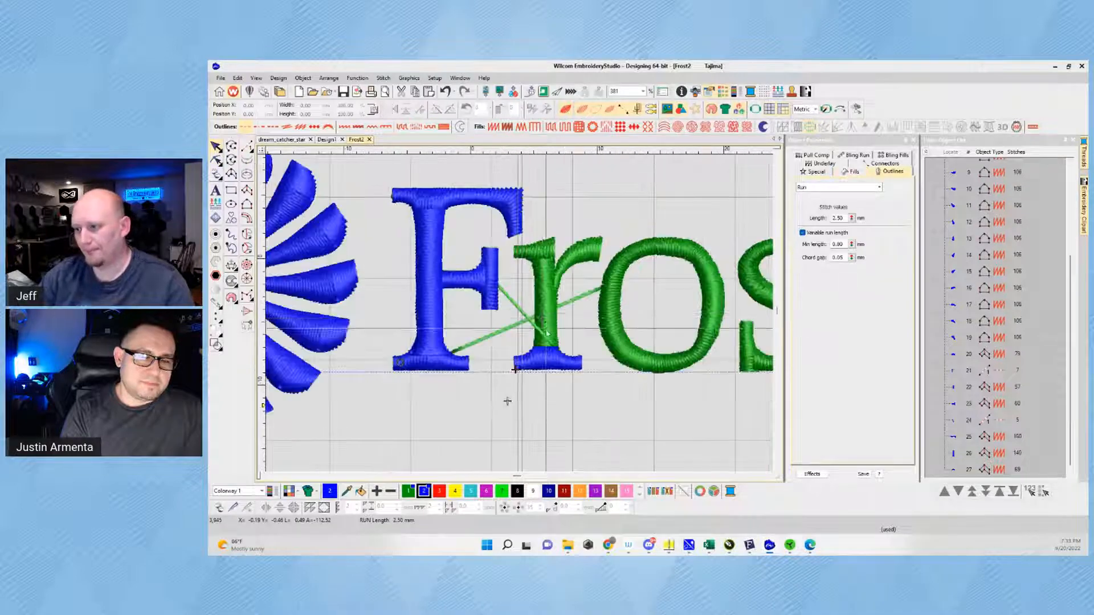
key(t)
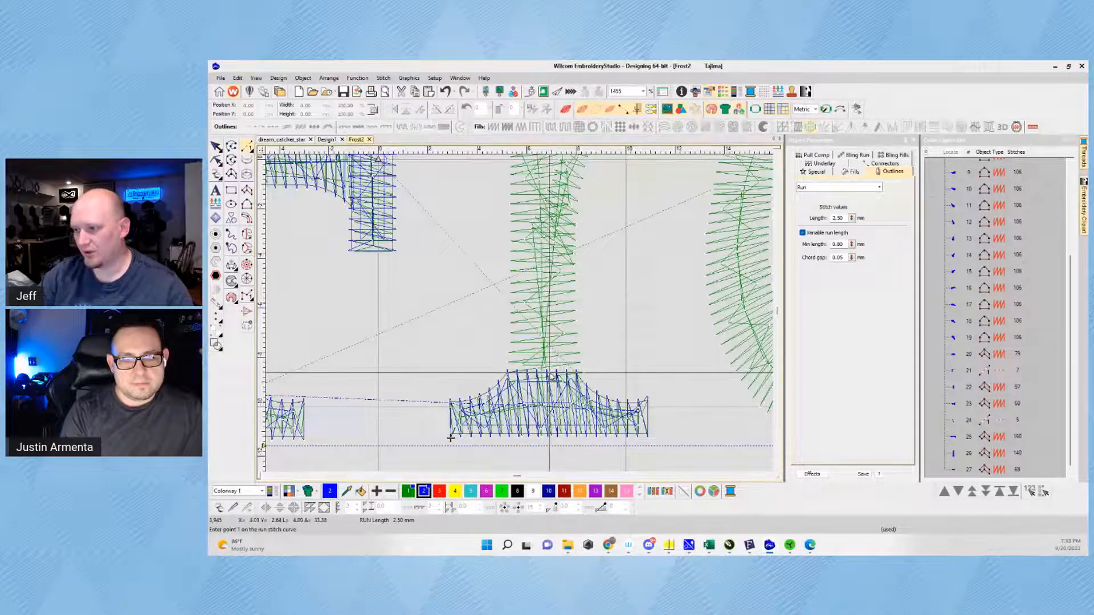
click(450, 438)
drag(451, 322, 425, 470)
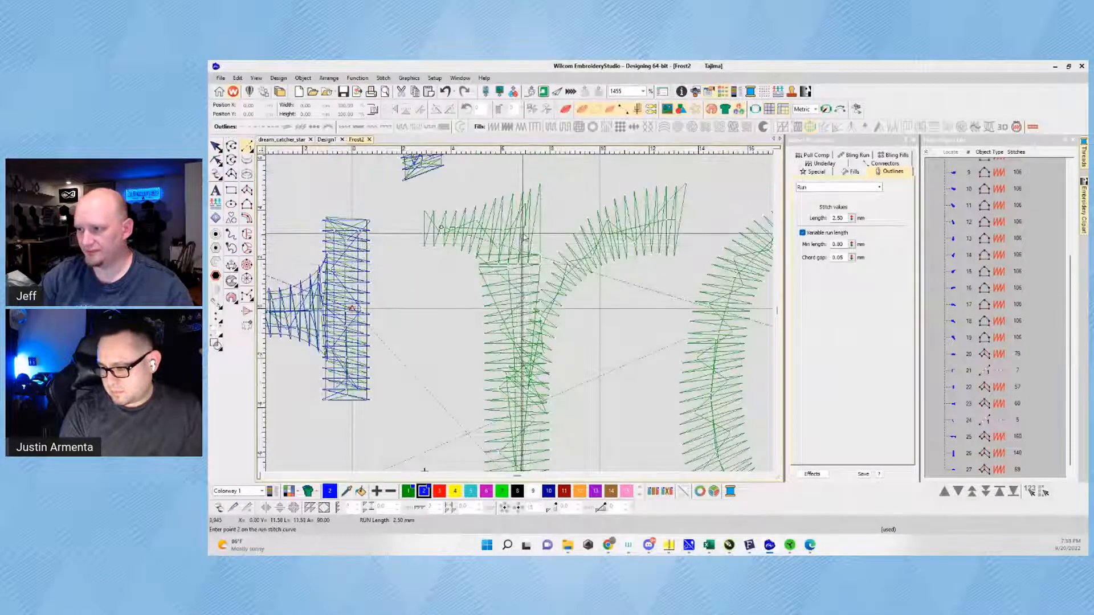
click(515, 428)
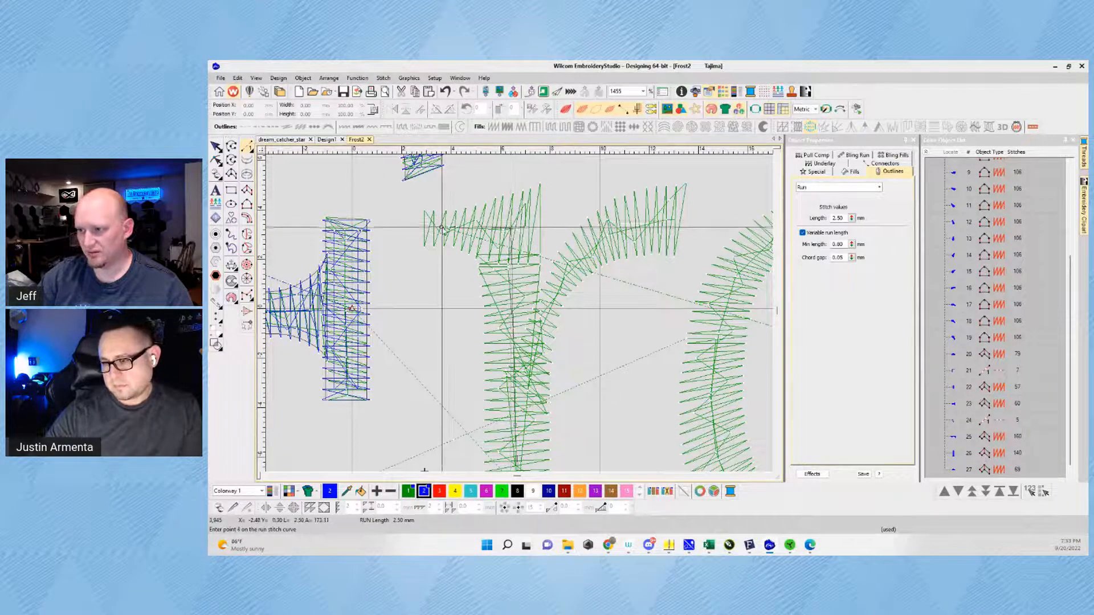
key(Return)
Step: Begin a satin column at the upper corner of the outer end of the r's top serif
key(space)
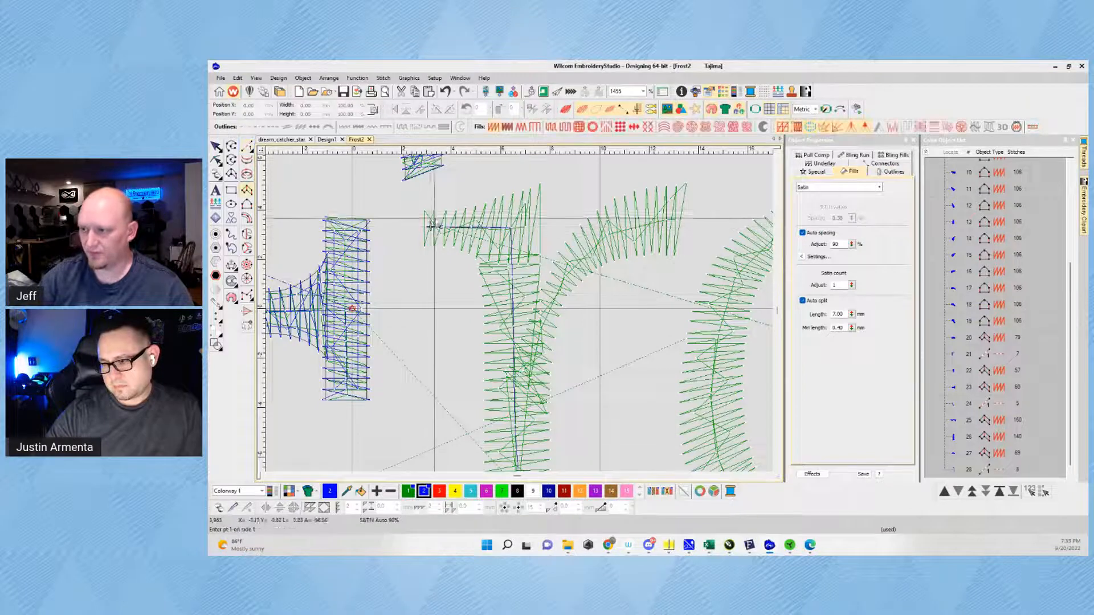
click(424, 210)
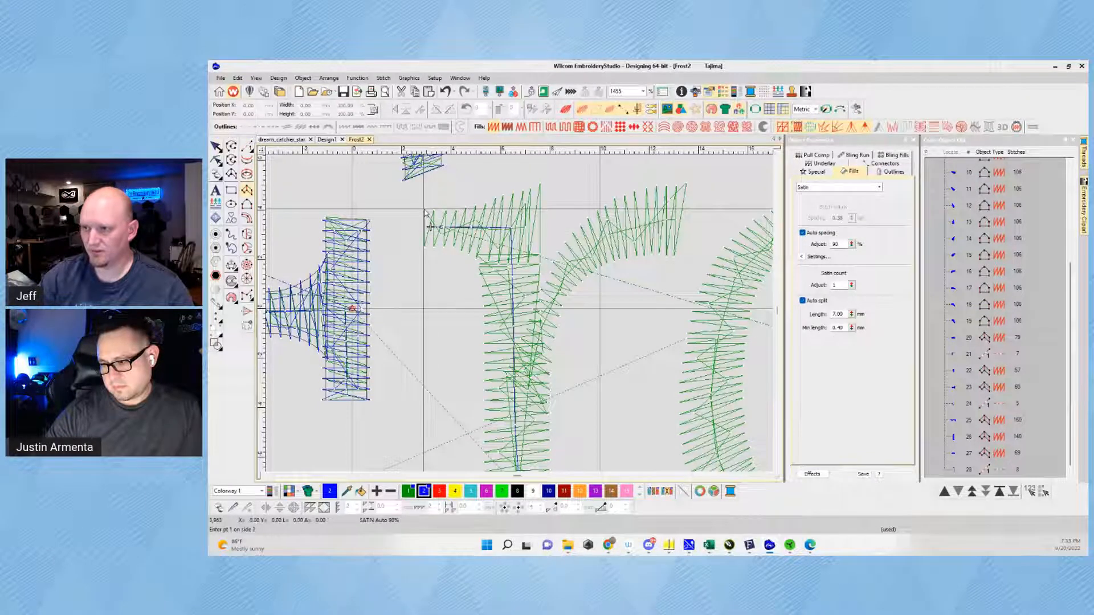
Step: Digitize the upper-left serif of the letter r as a satin Column A object, tracing point pairs along the original stitches to the stem's right edge
click(423, 251)
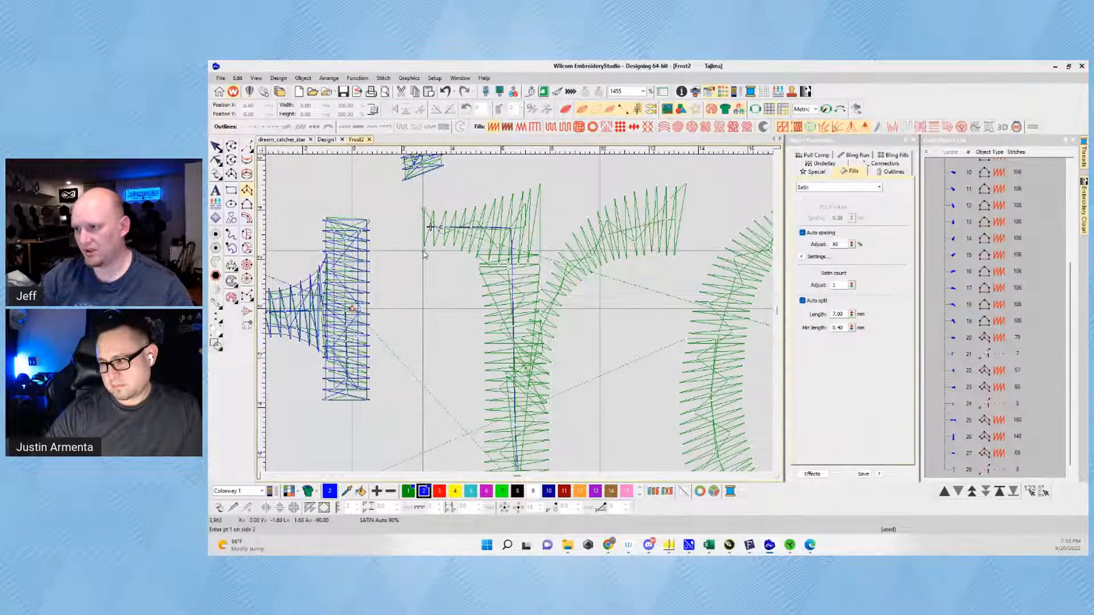
click(461, 209)
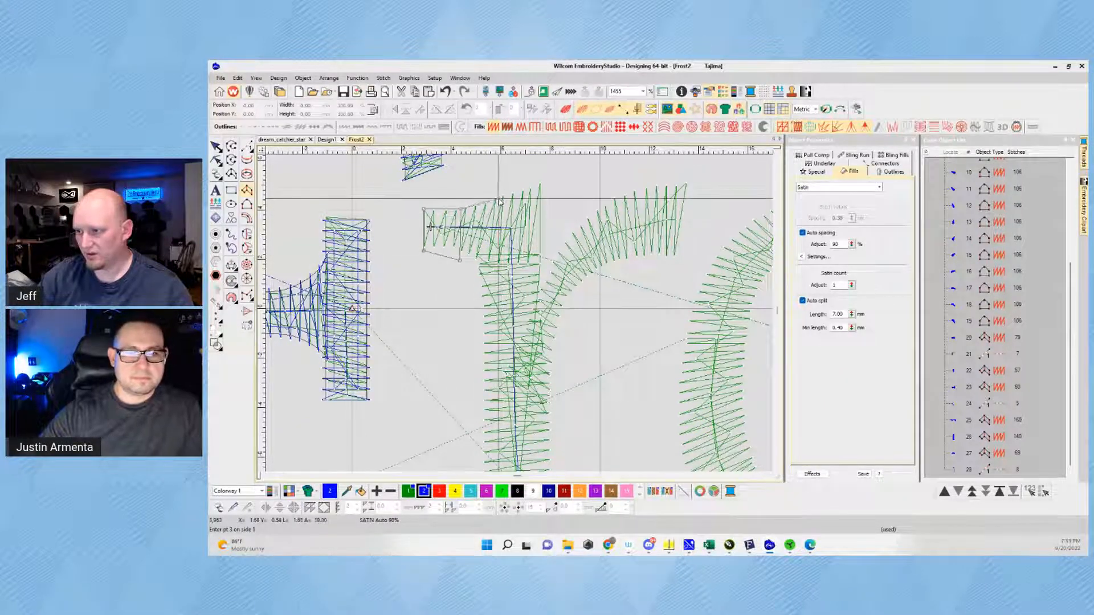
click(497, 200)
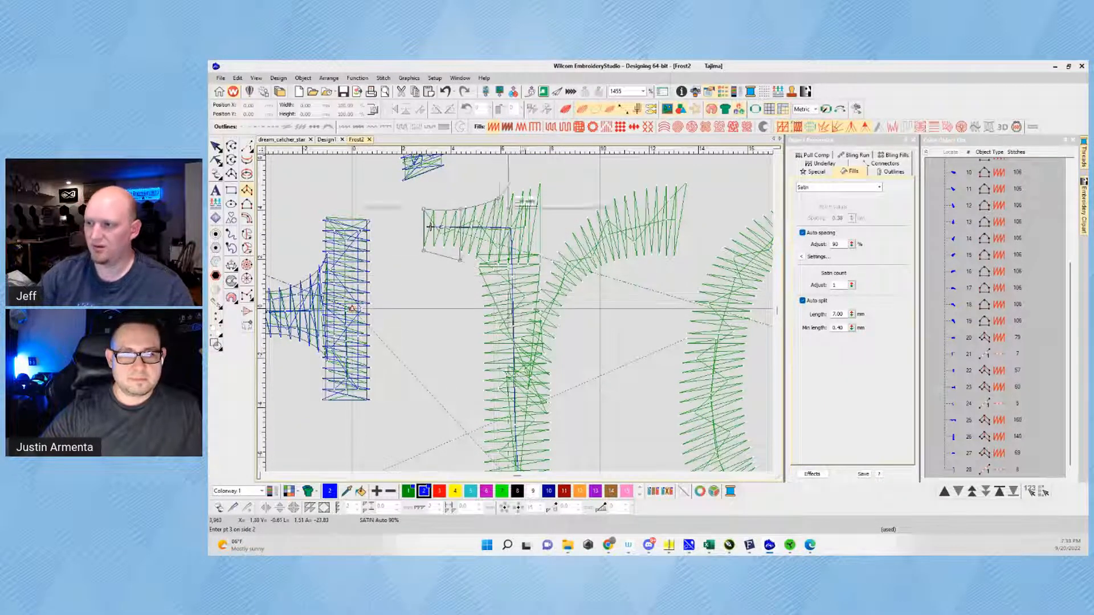
click(501, 265)
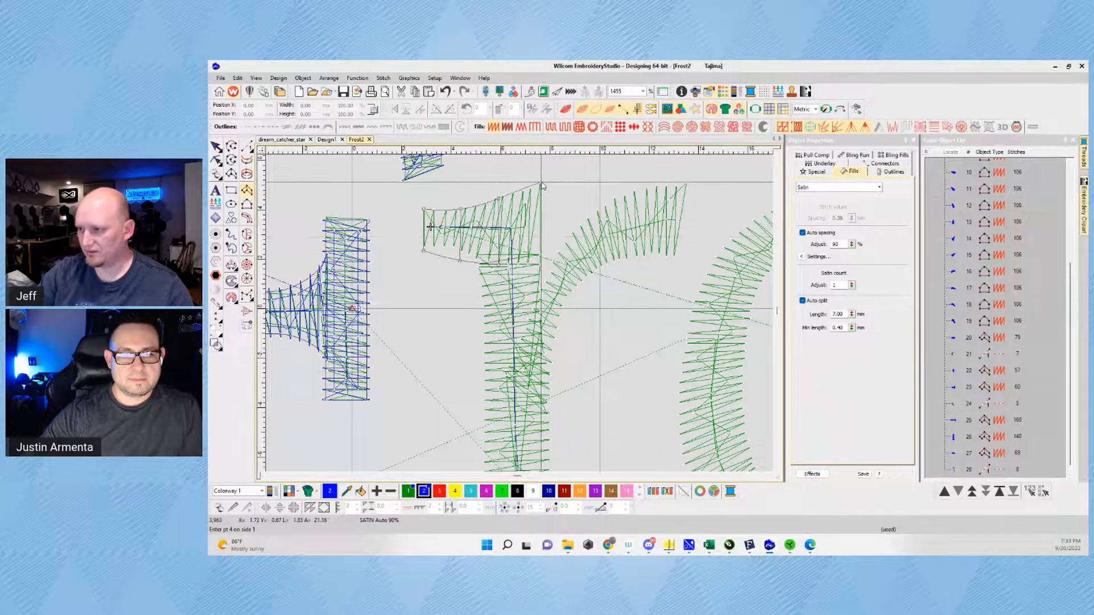
click(542, 185)
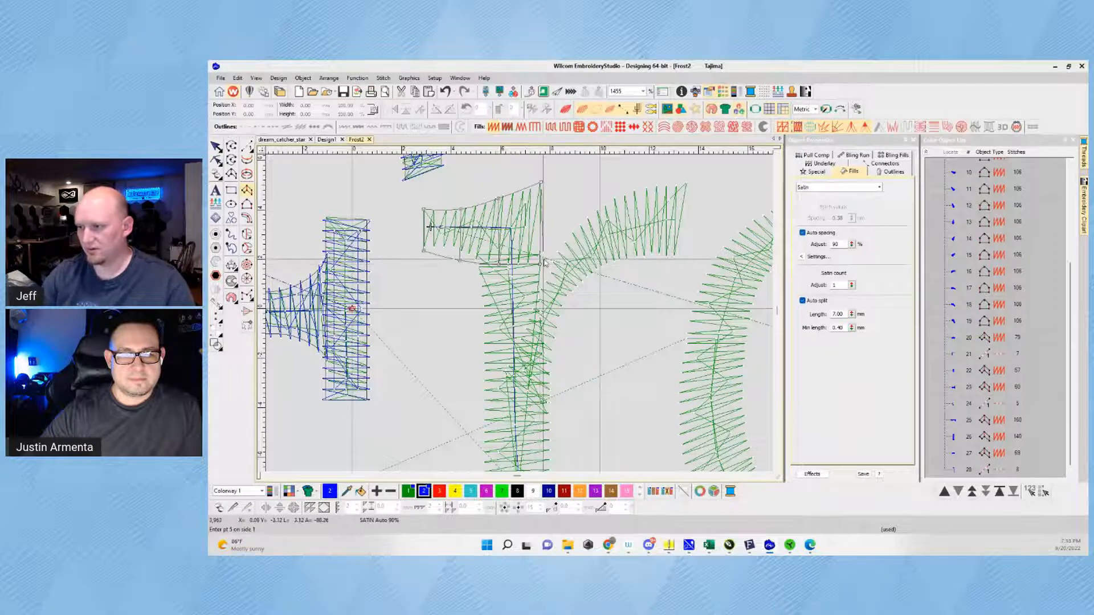
click(545, 262)
key(Return)
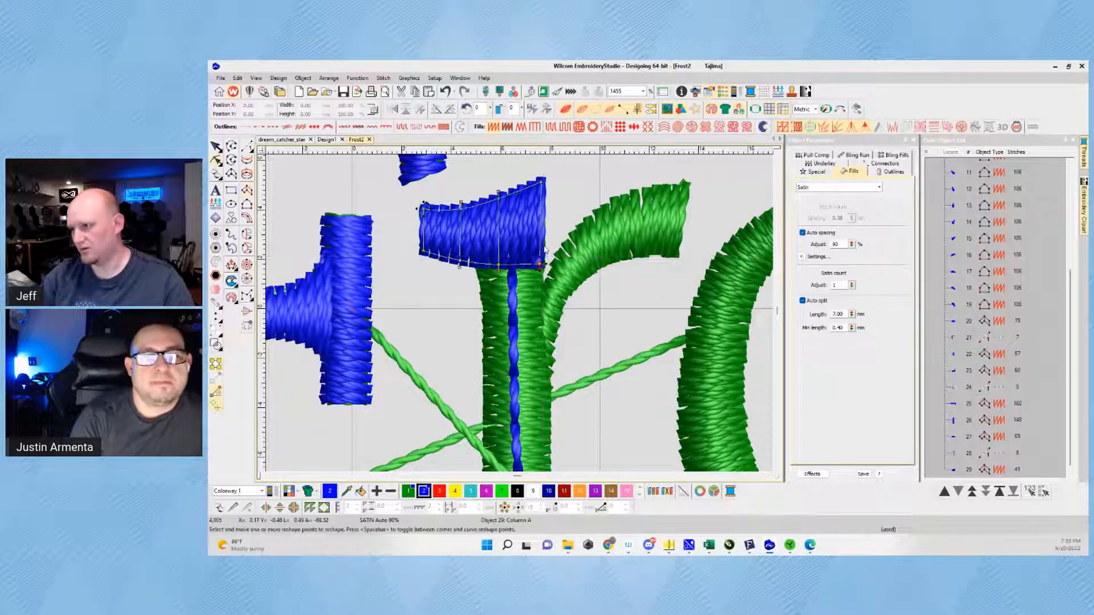
Step: Reshape the new serif column on the r by moving its stem-side end slightly inward
key(h)
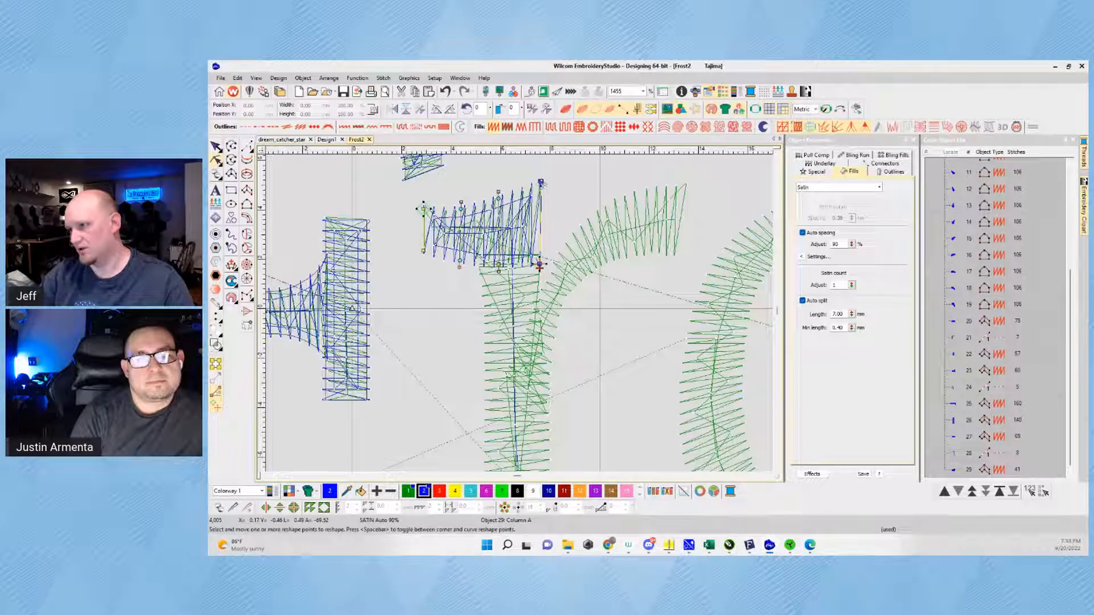
drag(538, 267, 531, 269)
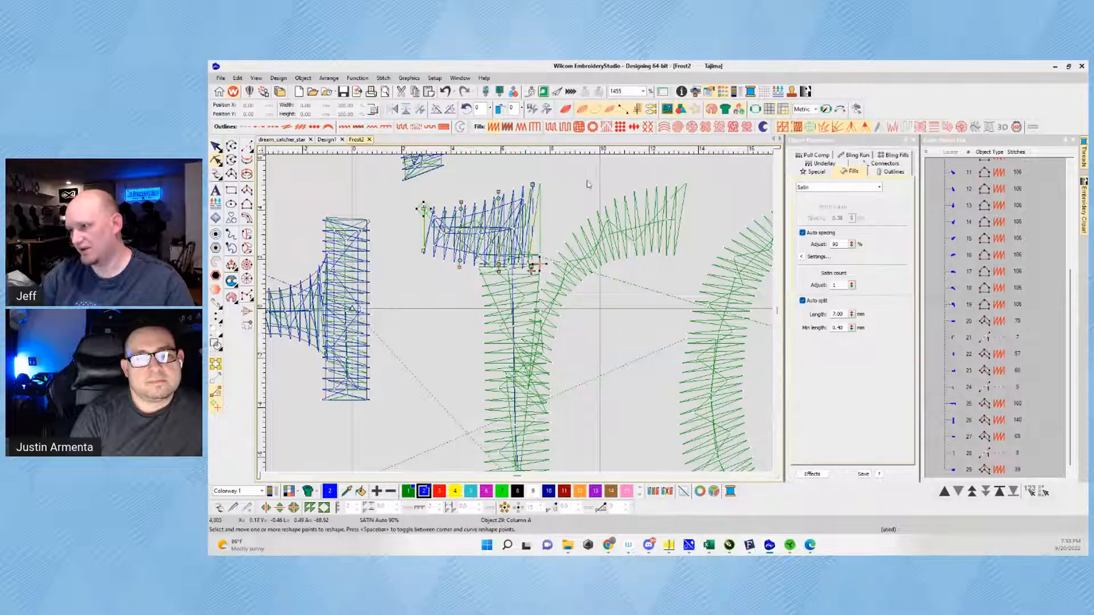
key(t)
key(Escape)
key(t)
key(t)
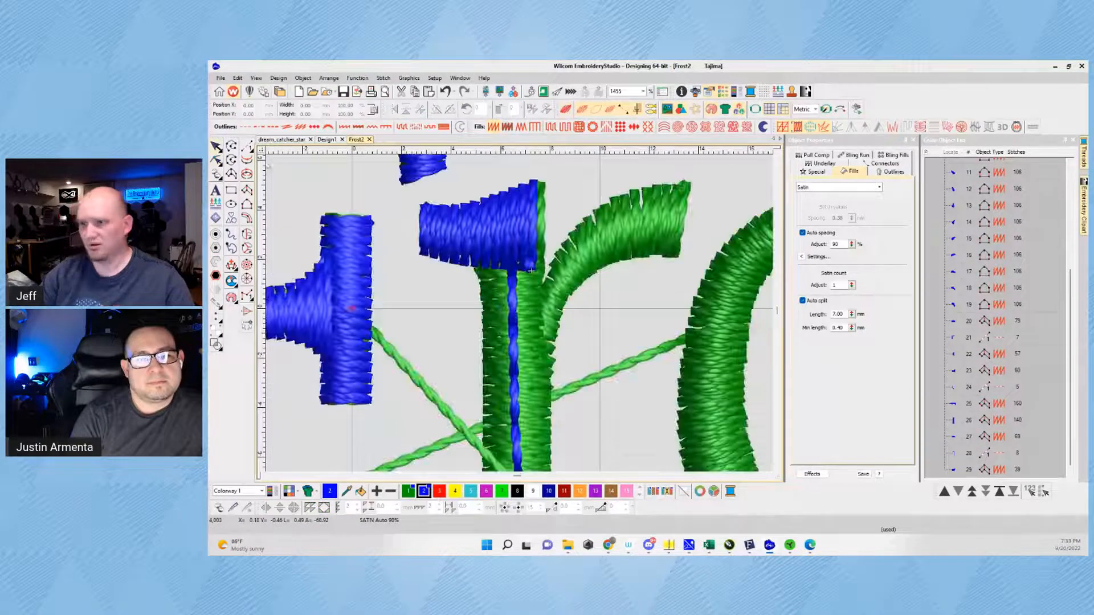
key(t)
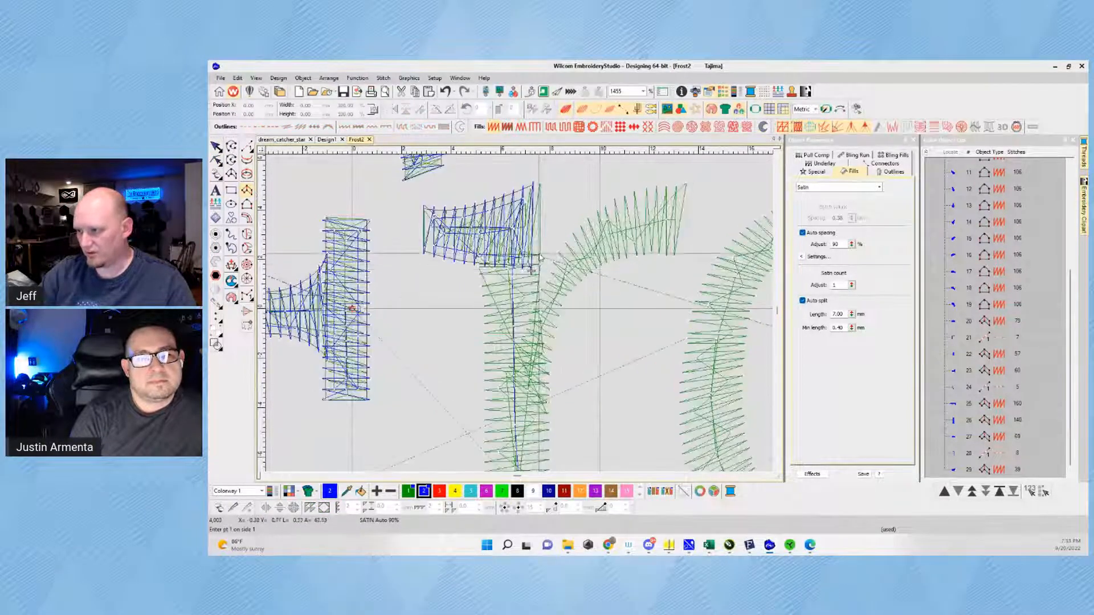
key(t)
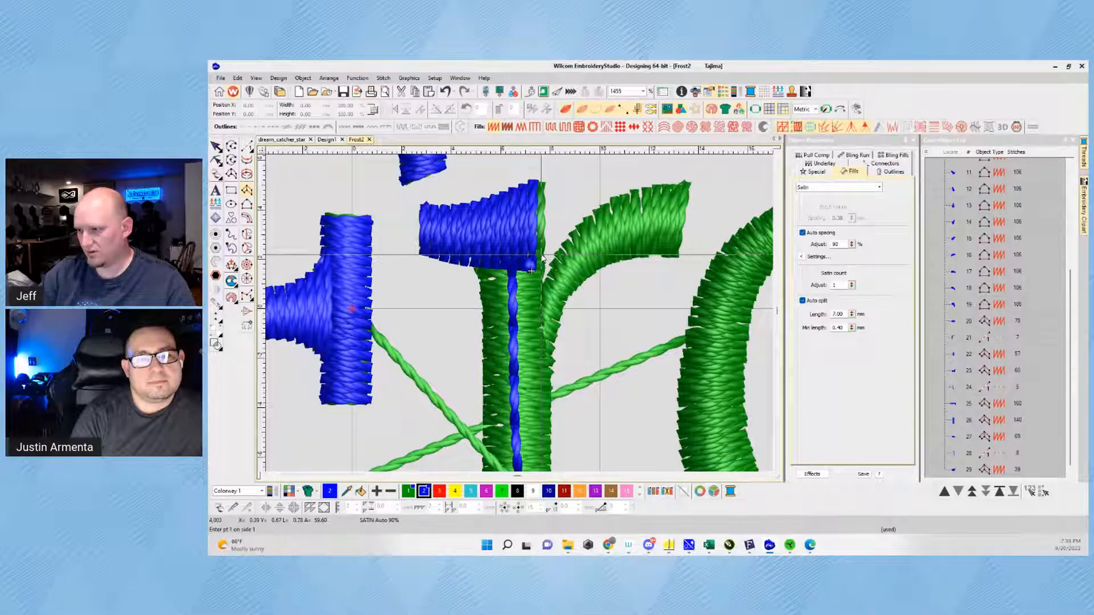
Step: Digitize a run stitch as a travel path from the r's serif down the stem and up through its curved arm to the tip
click(248, 146)
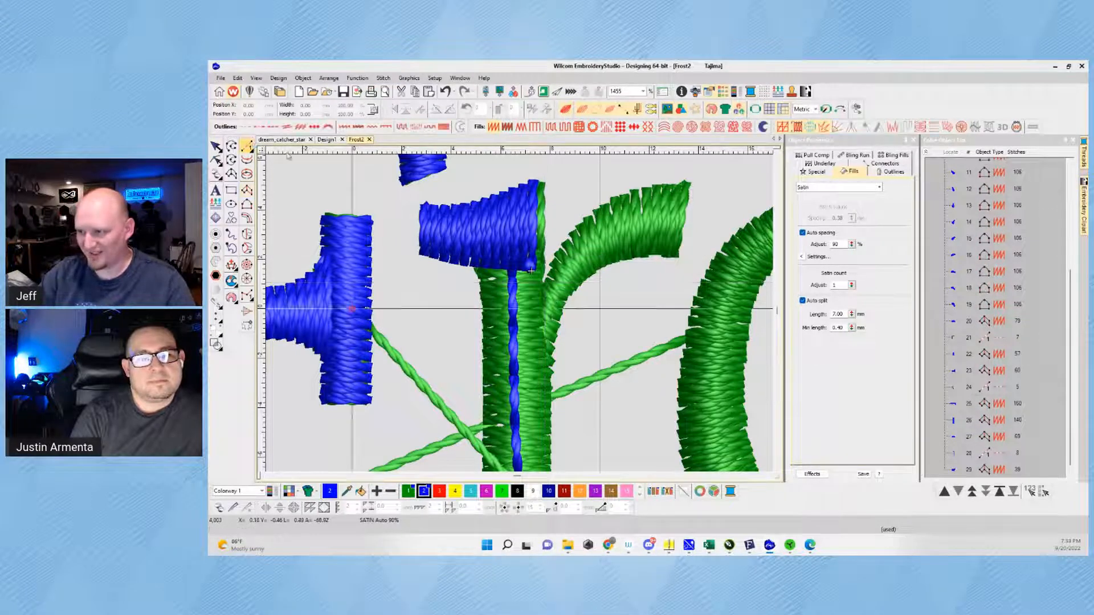
click(546, 325)
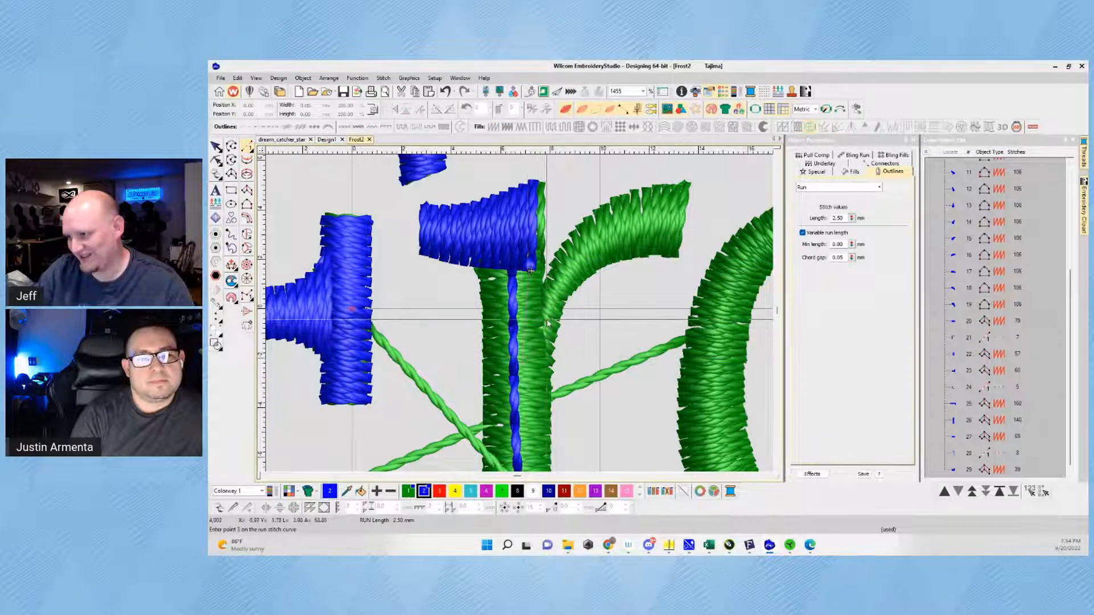
click(580, 255)
click(671, 216)
key(Return)
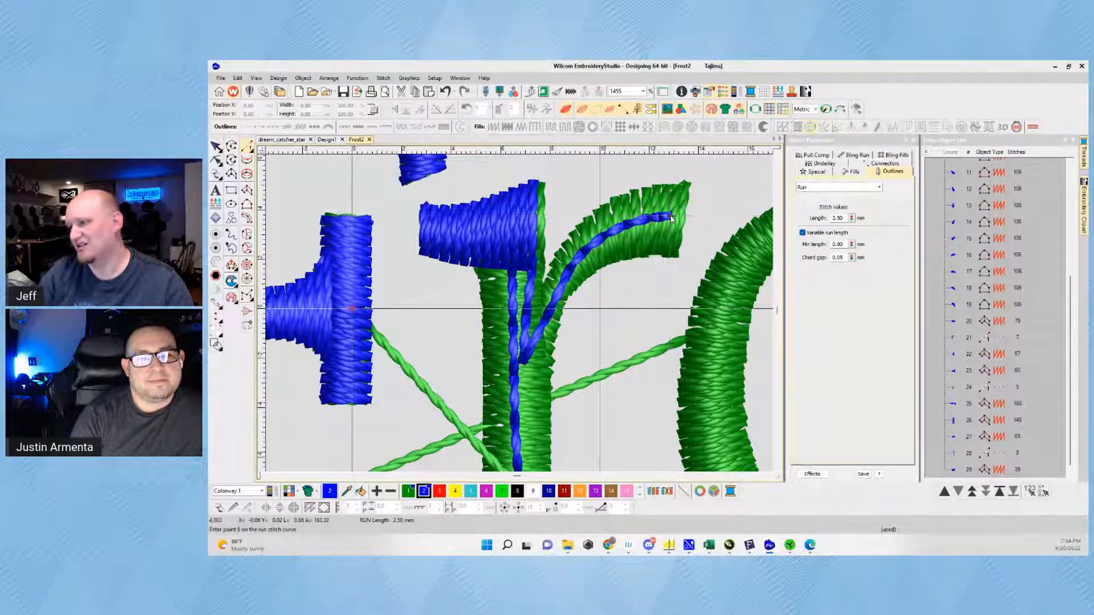
Step: Digitize the curved arm of the r as a satin Column A object from its tip down to where it merges into the stem
key(space)
key(t)
click(682, 185)
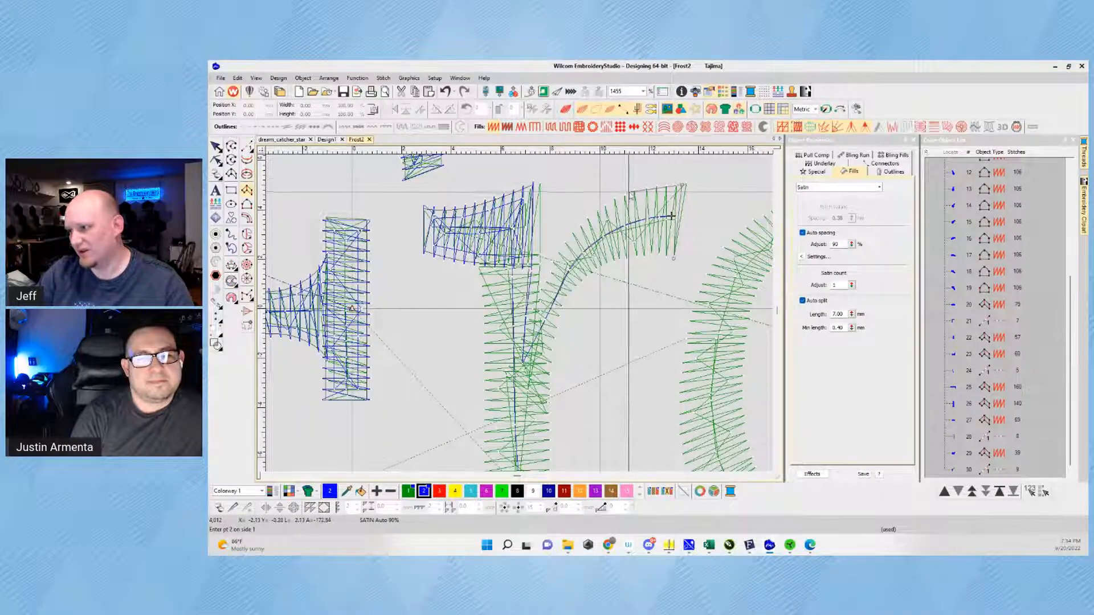
click(623, 194)
click(637, 257)
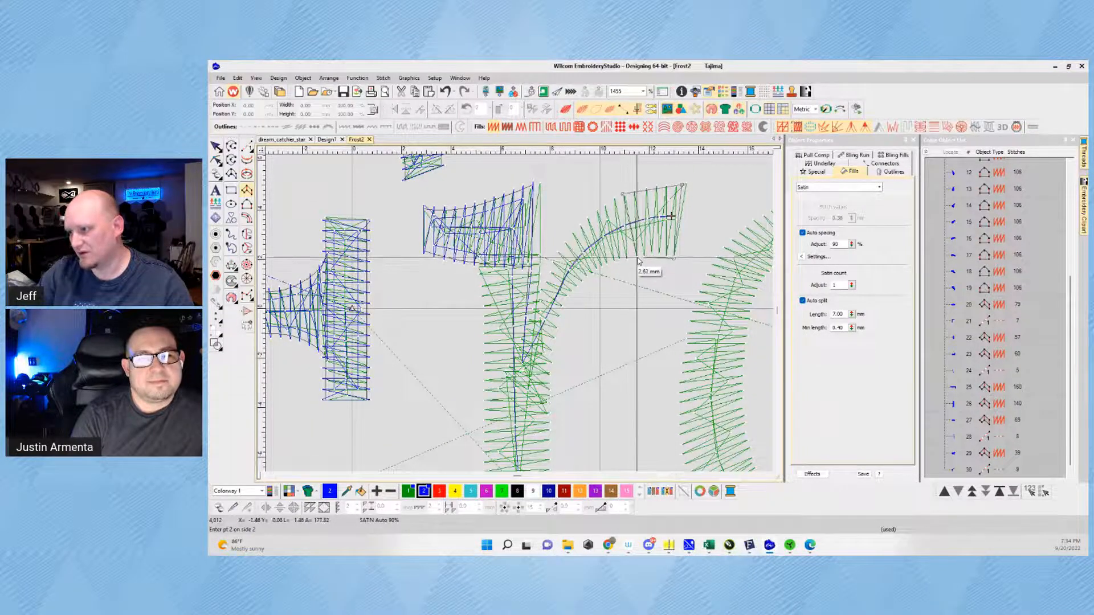
click(558, 255)
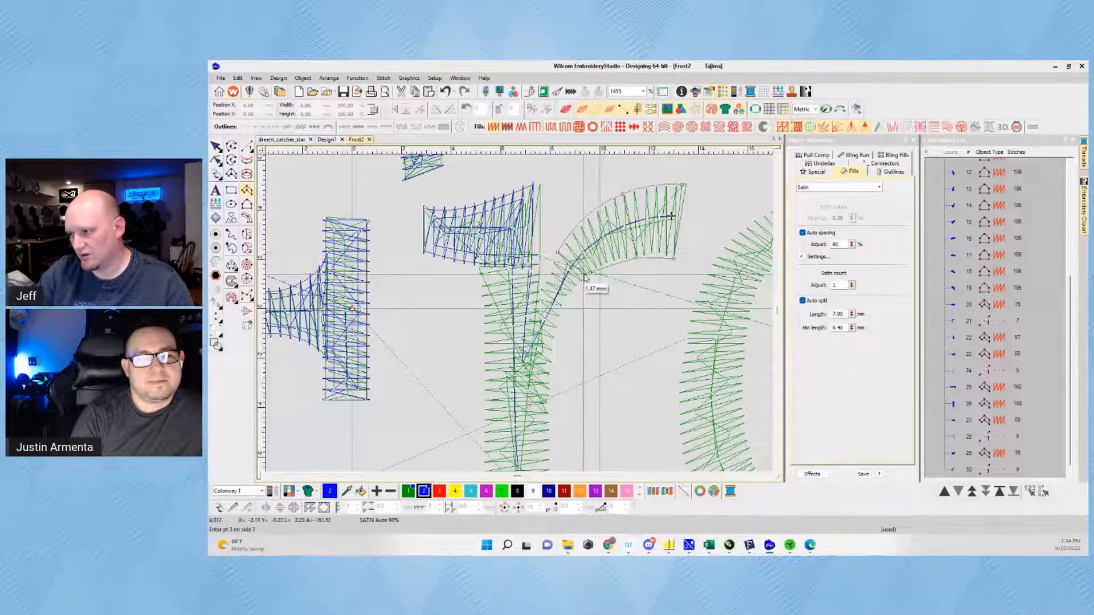
click(533, 312)
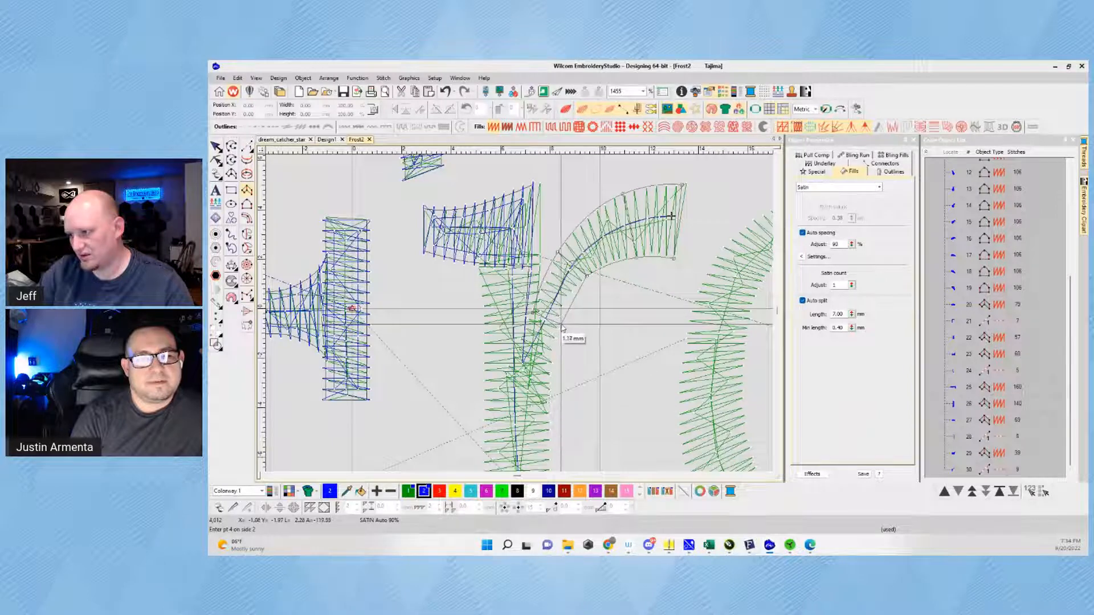
click(563, 326)
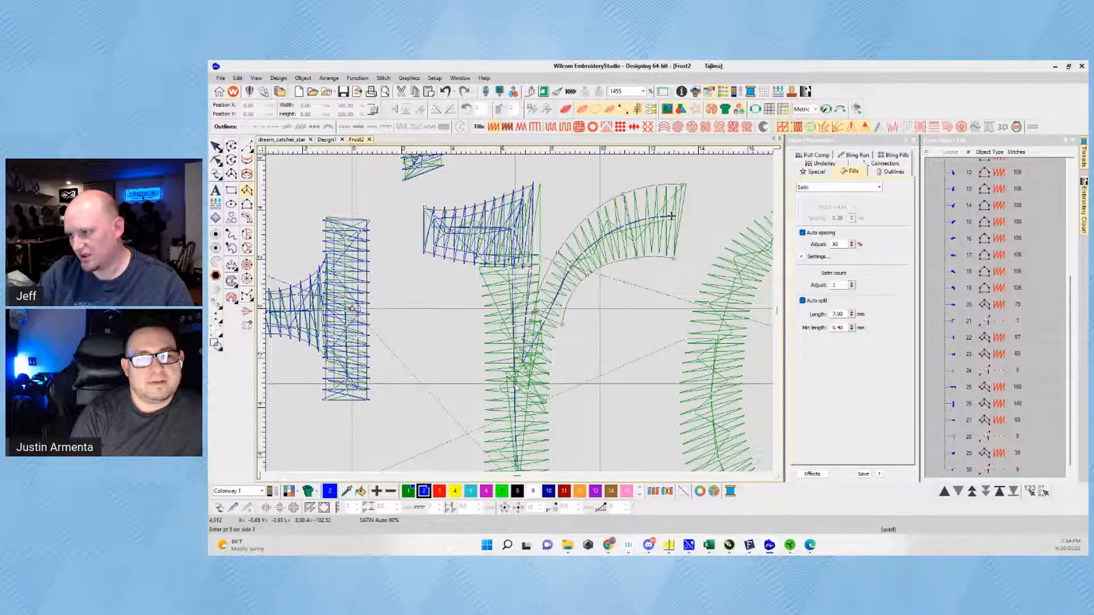
click(553, 389)
key(Return)
key(t)
key(t)
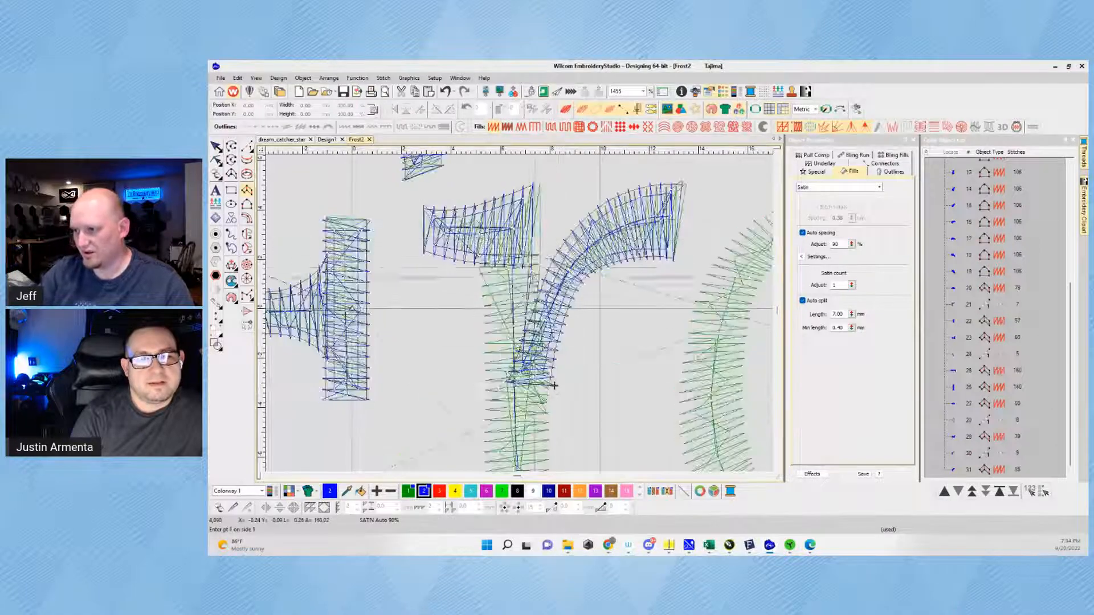
Step: Digitize the vertical stem of the r as a satin Column A object from below the upper serif to the top of the base serif
click(542, 258)
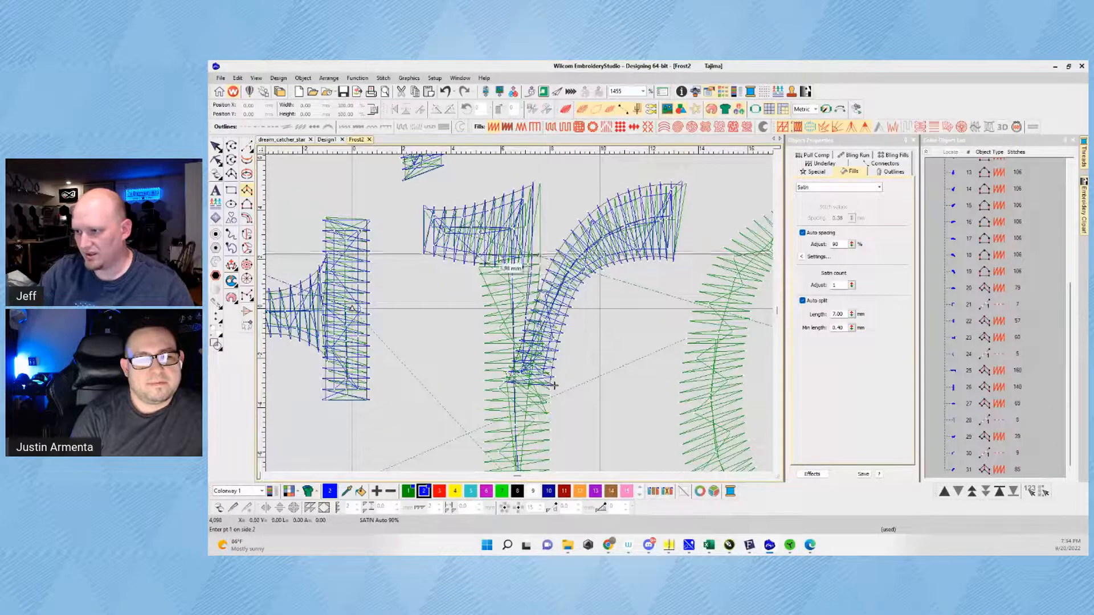
click(539, 290)
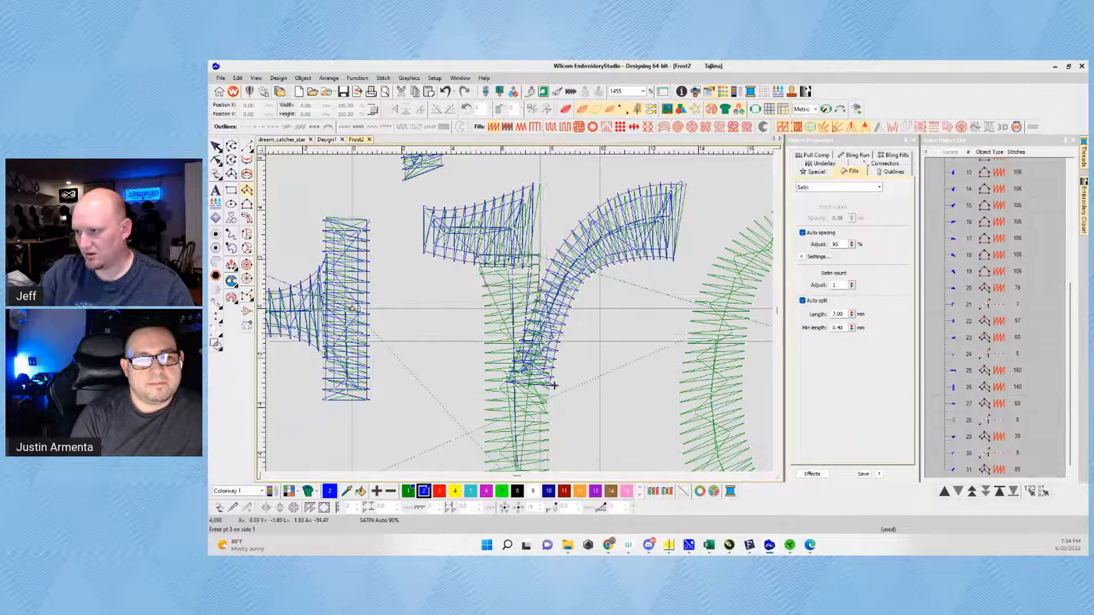
scroll(554, 385, down, 1)
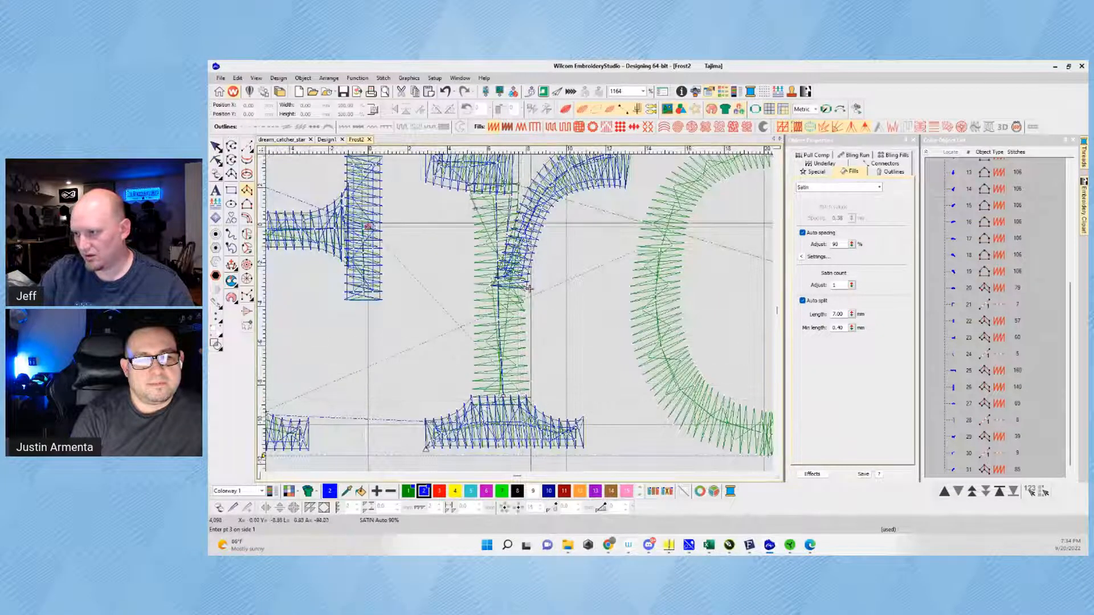
click(515, 205)
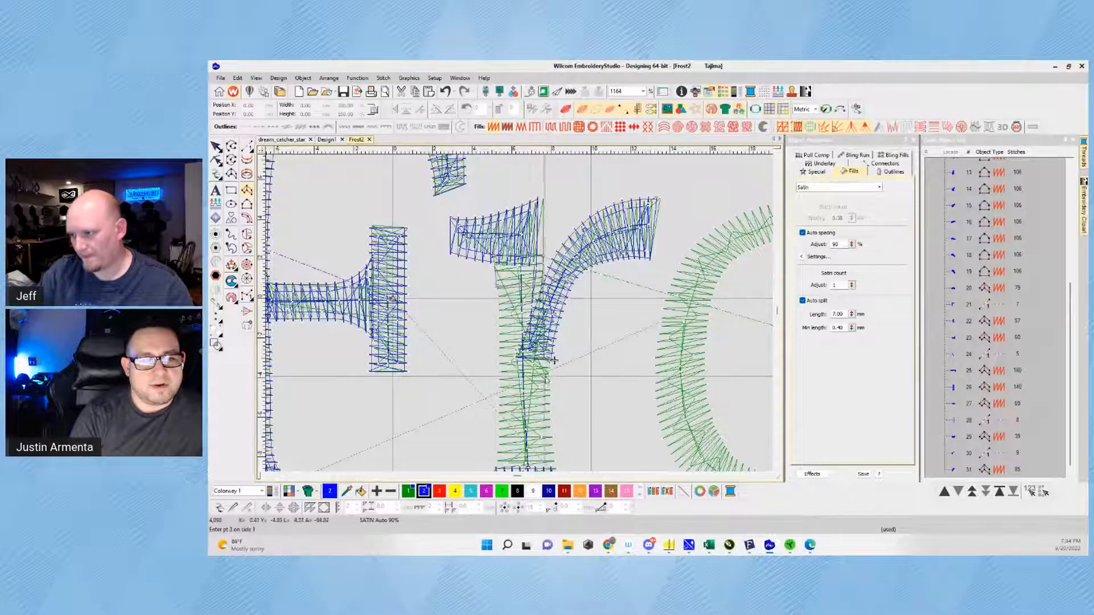
click(550, 376)
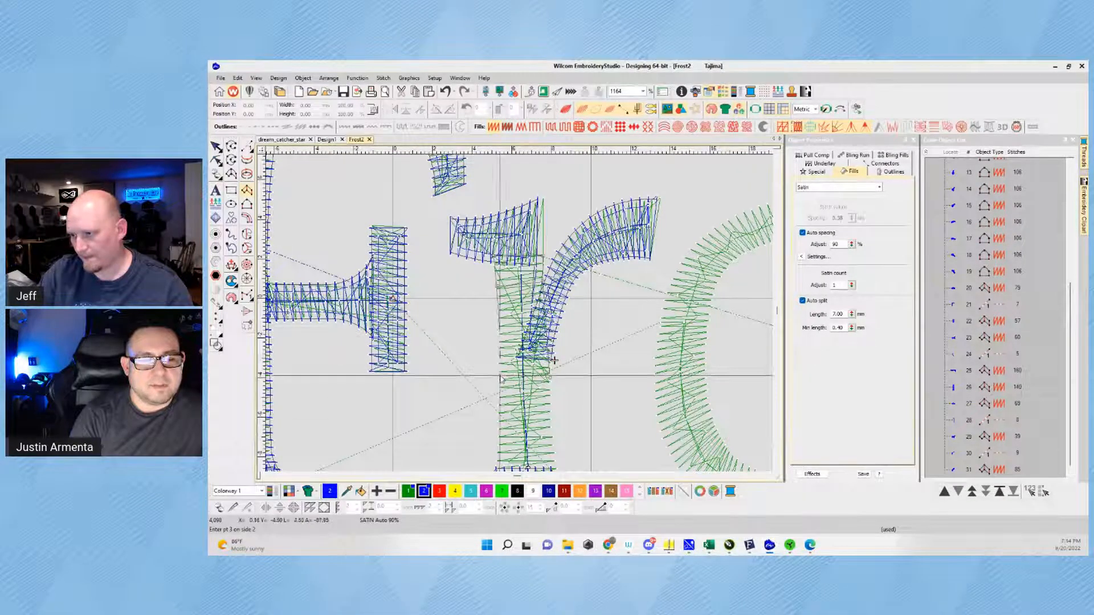
click(500, 377)
scroll(542, 325, up, 3)
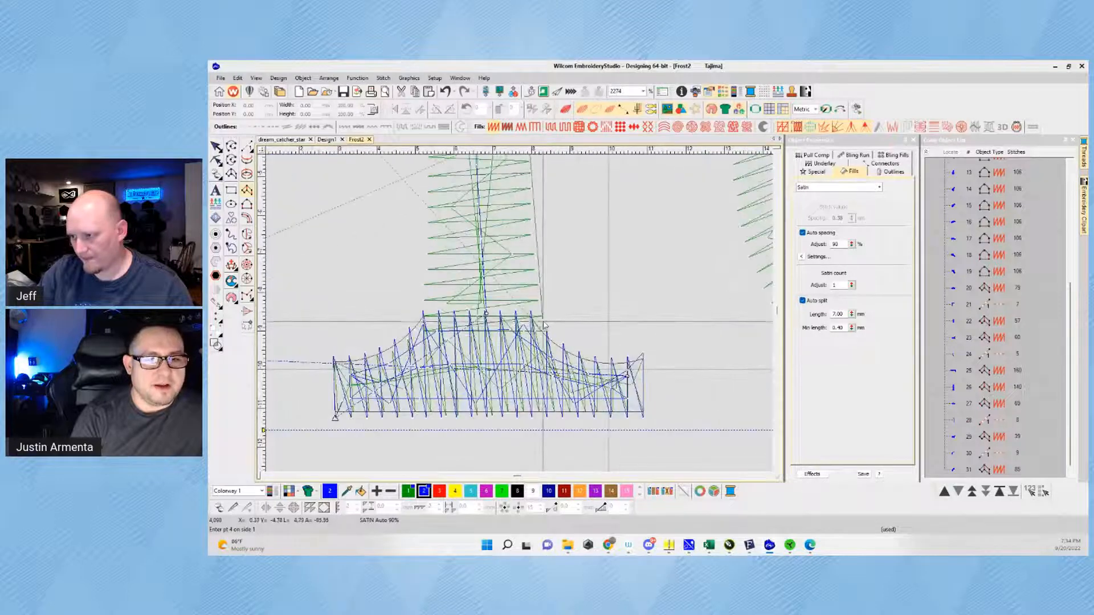
click(542, 317)
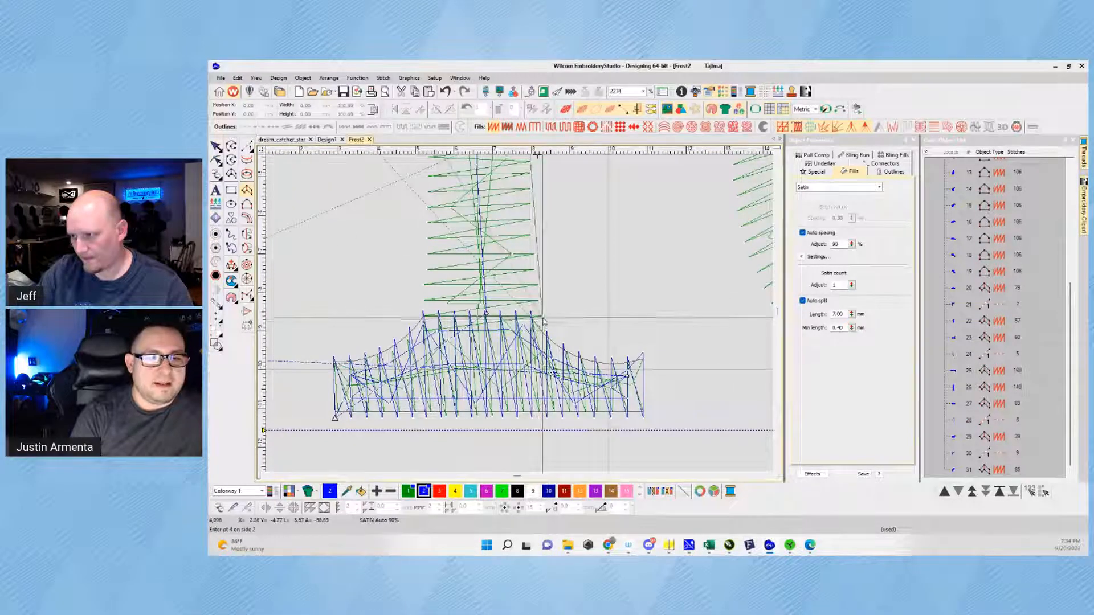
click(424, 315)
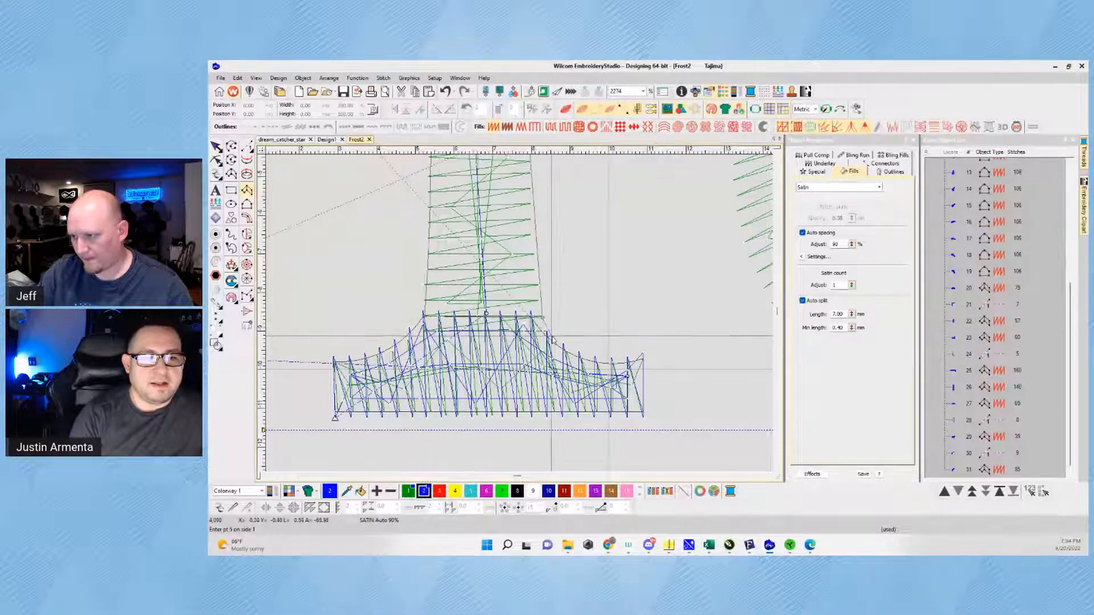
click(548, 334)
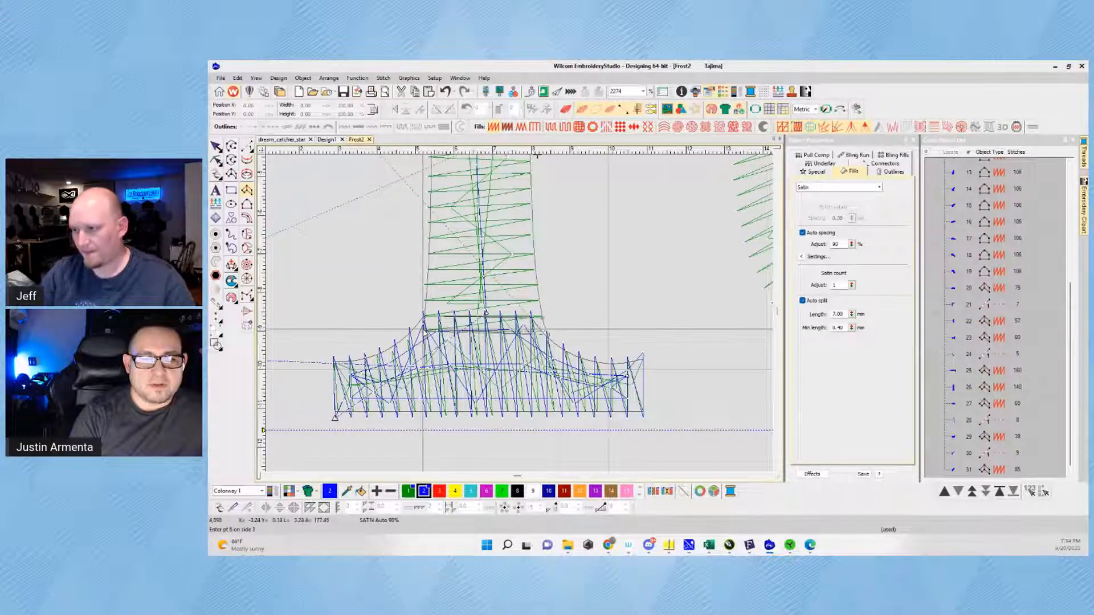
key(Return)
scroll(490, 341, down, 3)
scroll(522, 289, up, 2)
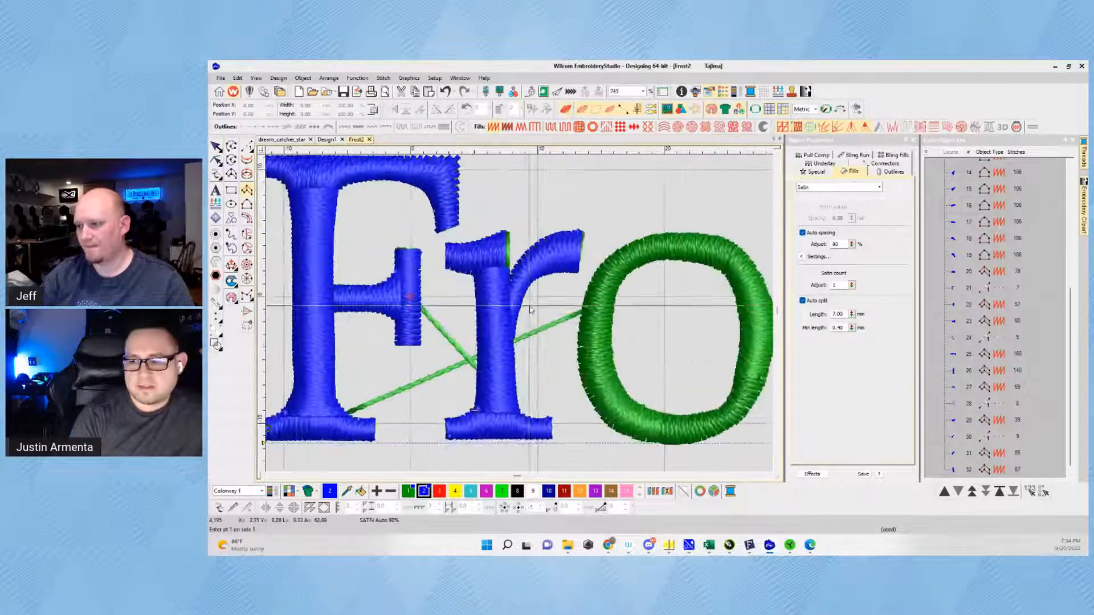
Step: Delete the original green manual-stitch object of the letter r, leaving the redigitized blue version
key(t)
key(t)
scroll(527, 315, down, 3)
scroll(528, 314, down, 2)
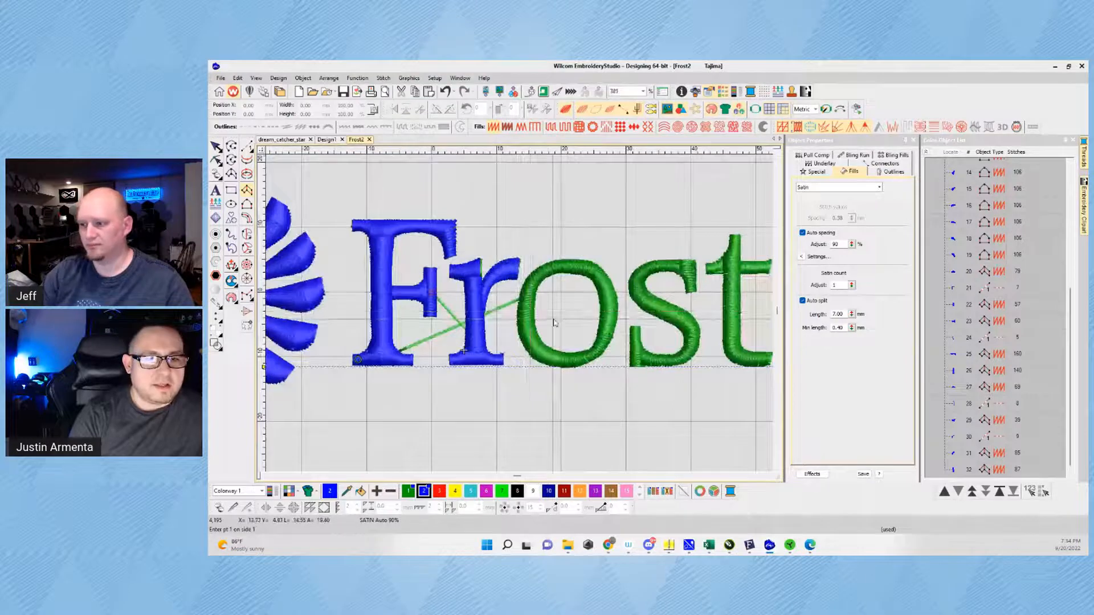
scroll(519, 315, up, 3)
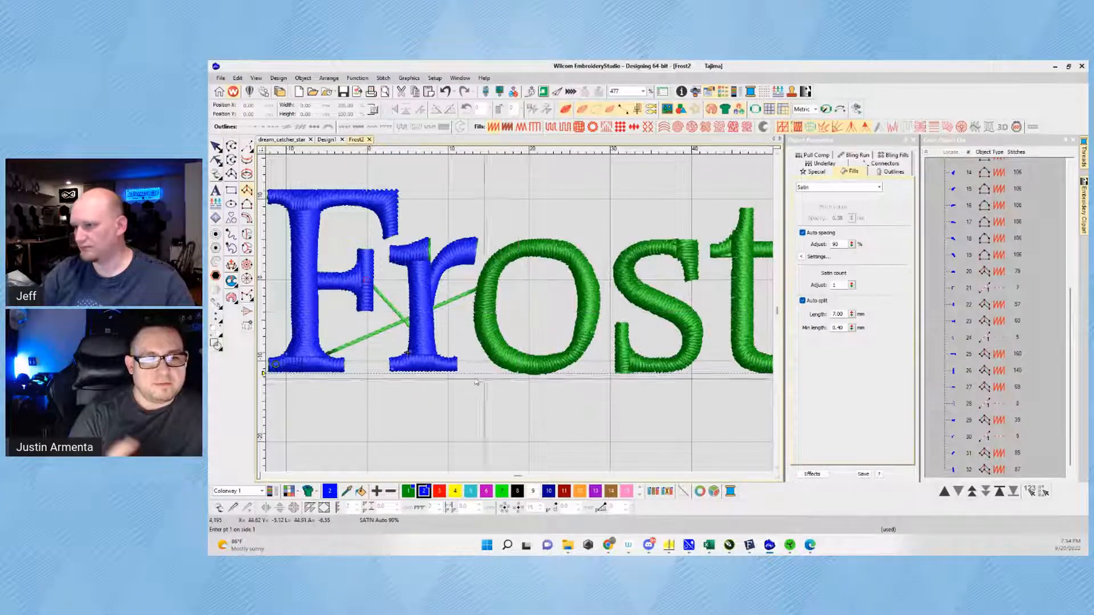
scroll(981, 234, up, 5)
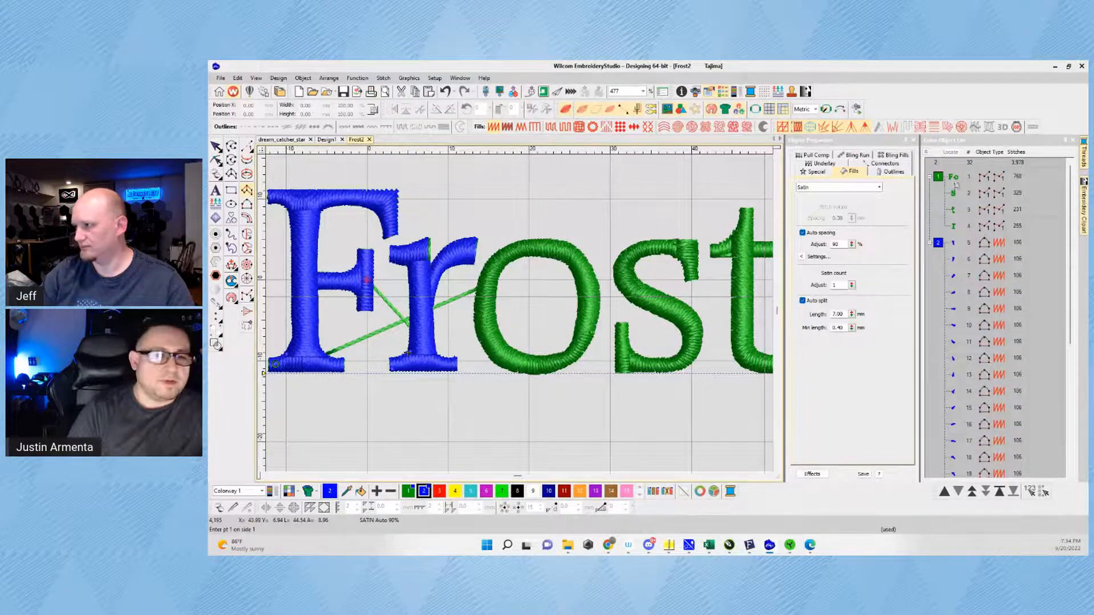
click(954, 226)
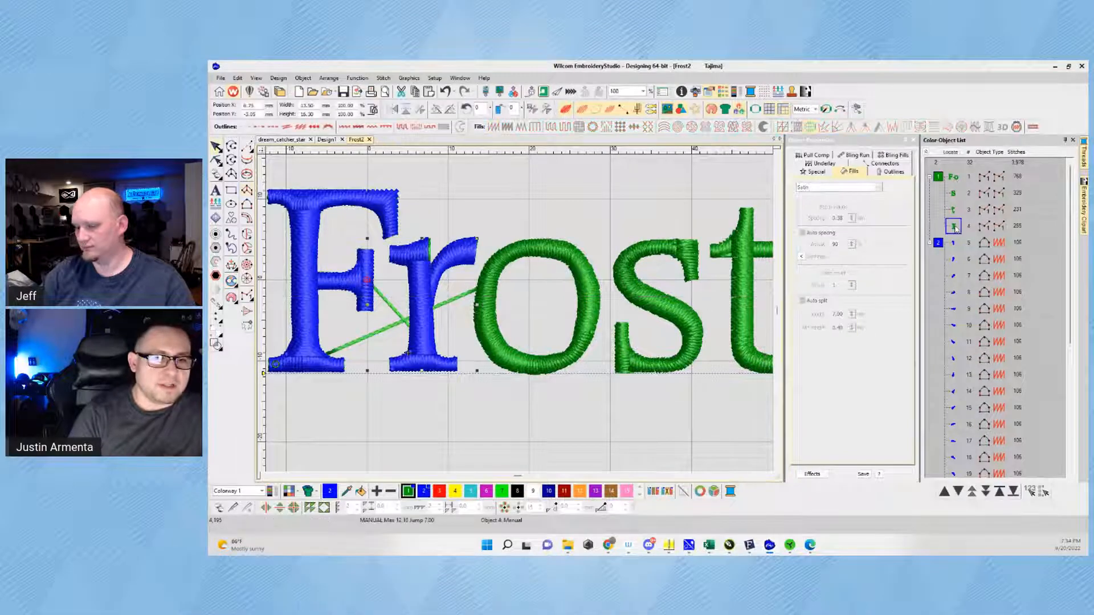
key(Delete)
key(t)
scroll(431, 316, up, 3)
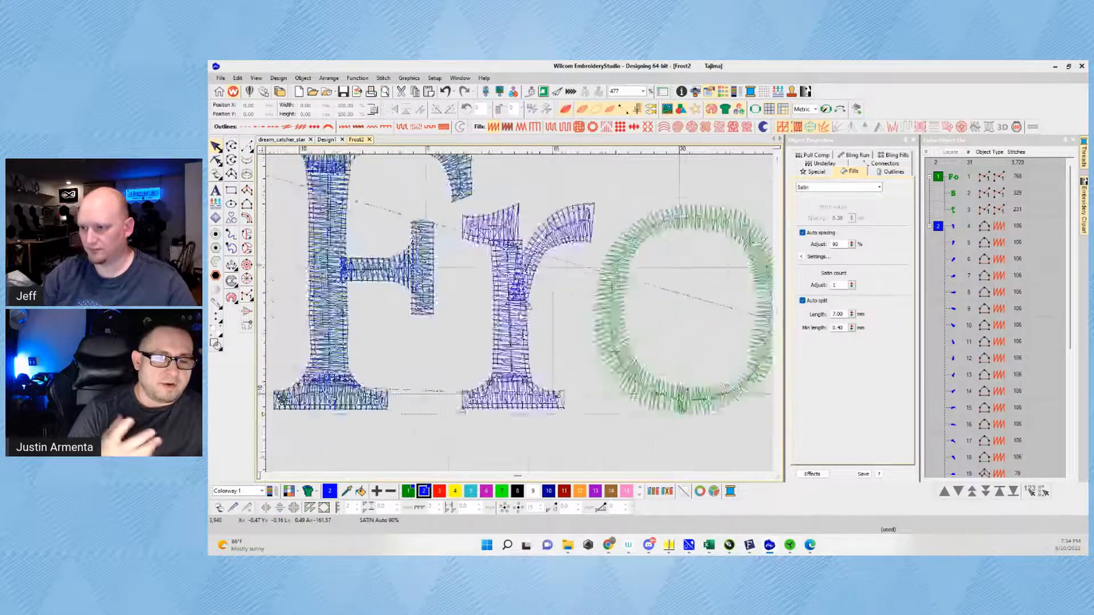
Step: Reposition the entry and exit points of the r's base serif and stem columns, starting the stem where the arm ends and ending it on its right edge
key(s)
scroll(526, 342, down, 3)
scroll(520, 318, up, 2)
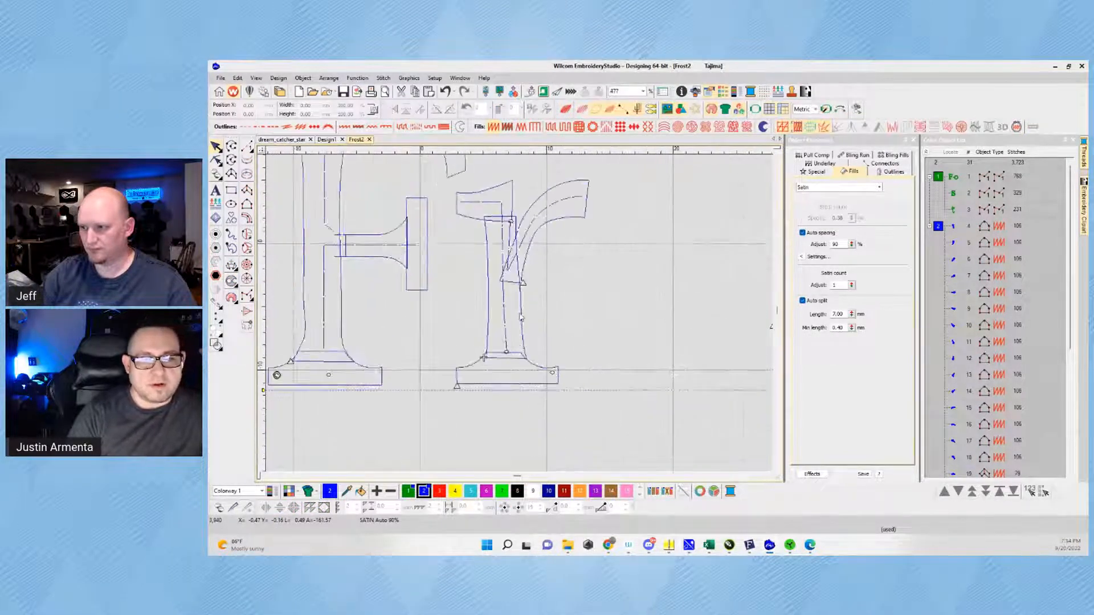
click(509, 363)
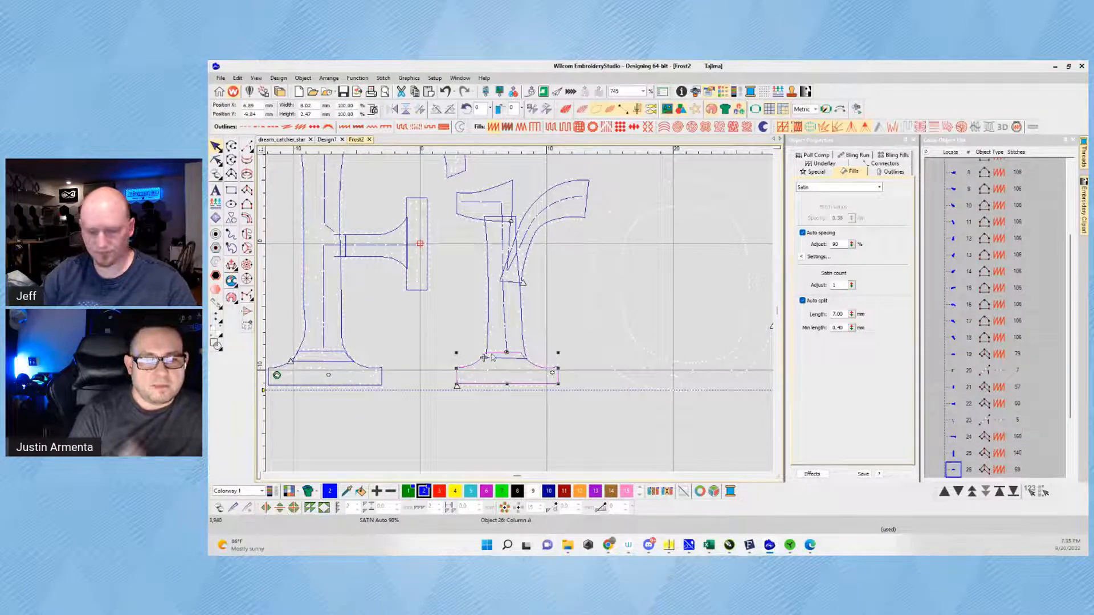
key(h)
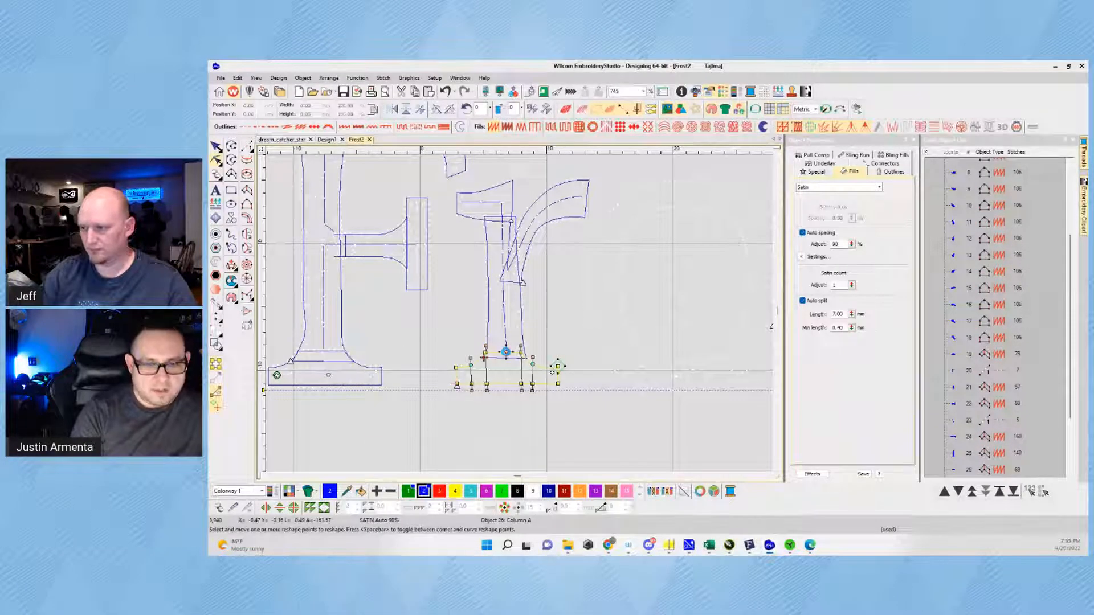
key(Tab)
key(Tab)
key(Tab)
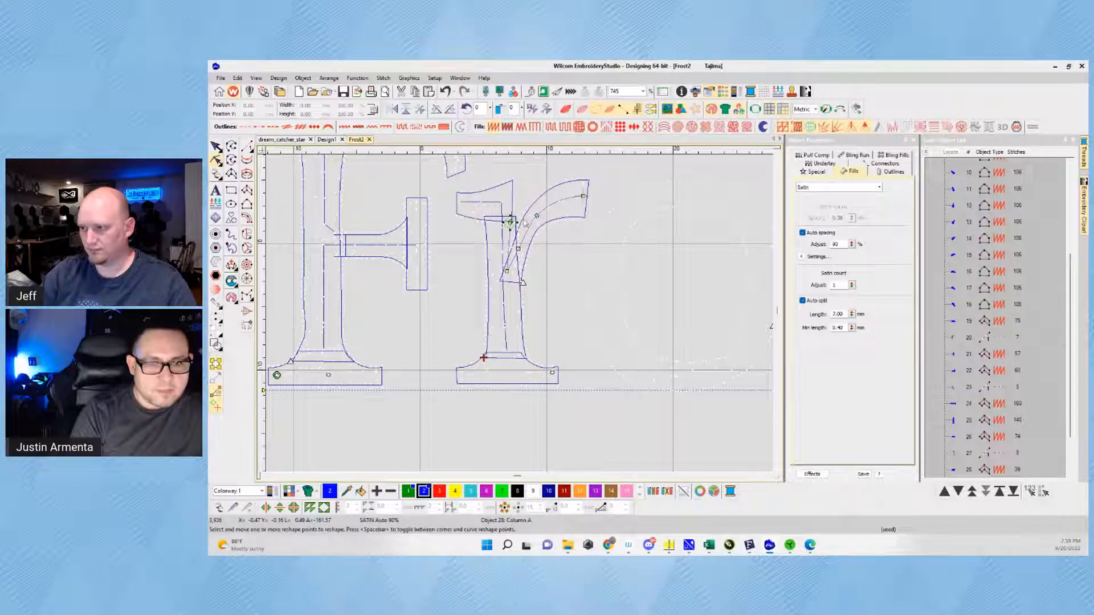
key(Tab)
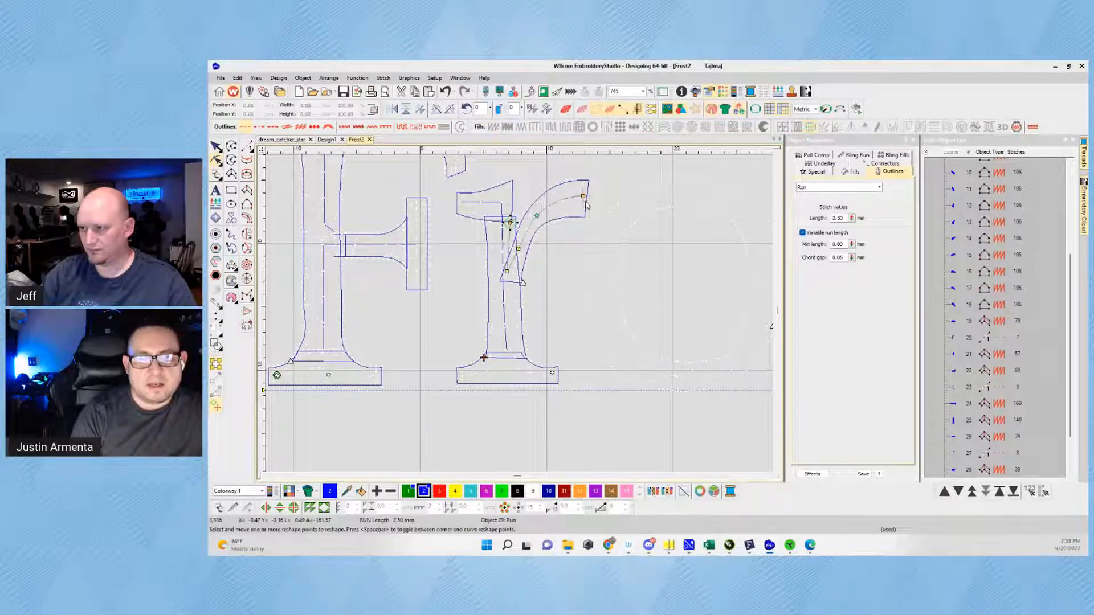
key(Tab)
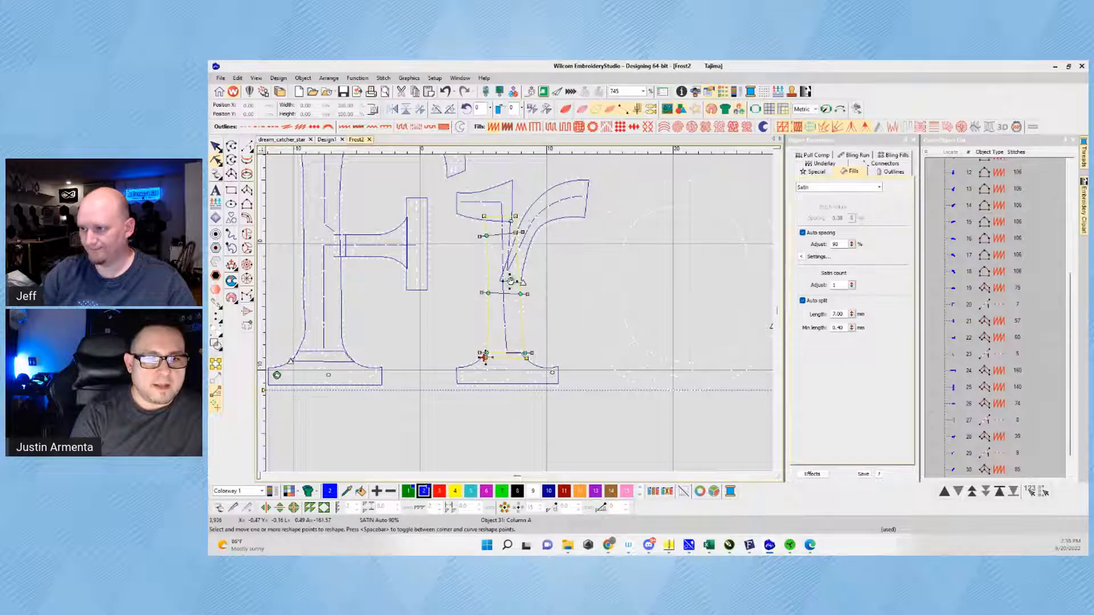
drag(516, 280, 511, 281)
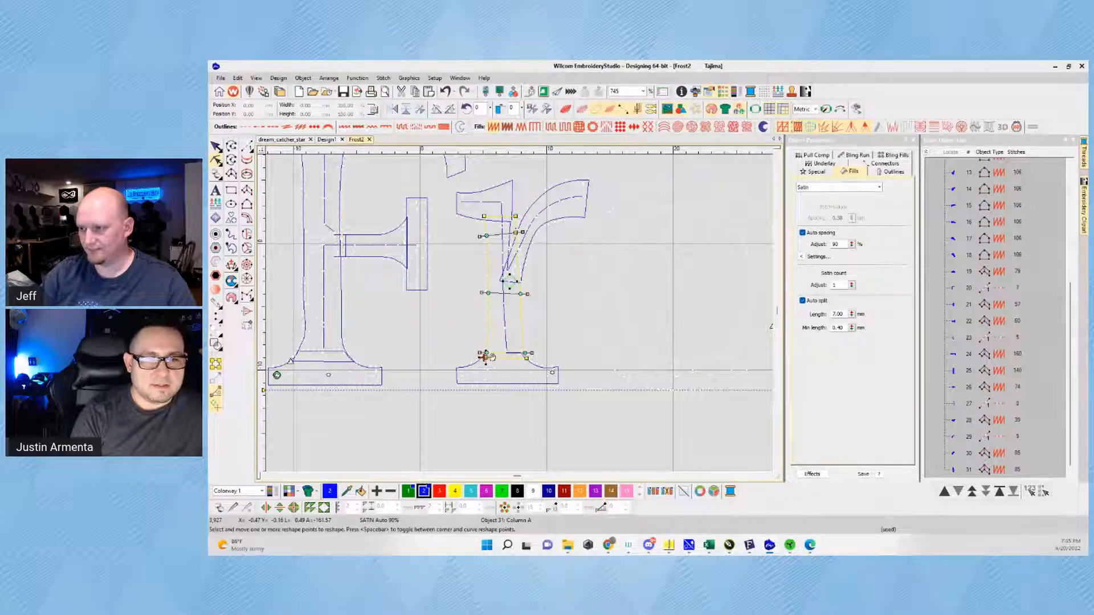
key(Escape)
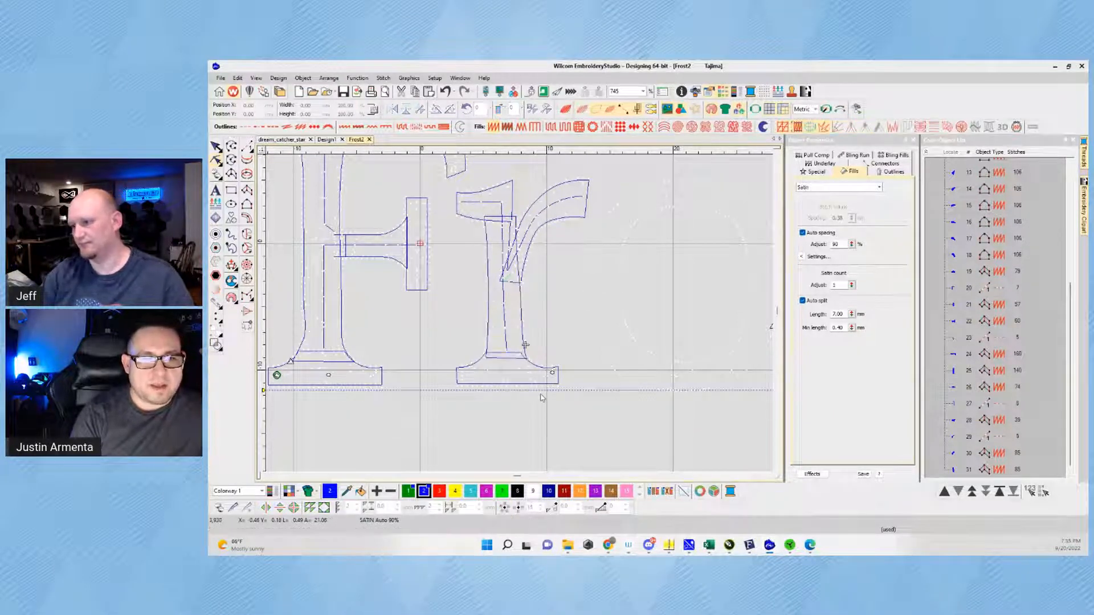
Step: Start a satin Column A on the o's left side and place paired edge points counterclockwise around the bottom curve
key(t)
scroll(521, 317, down, 4)
scroll(551, 317, up, 5)
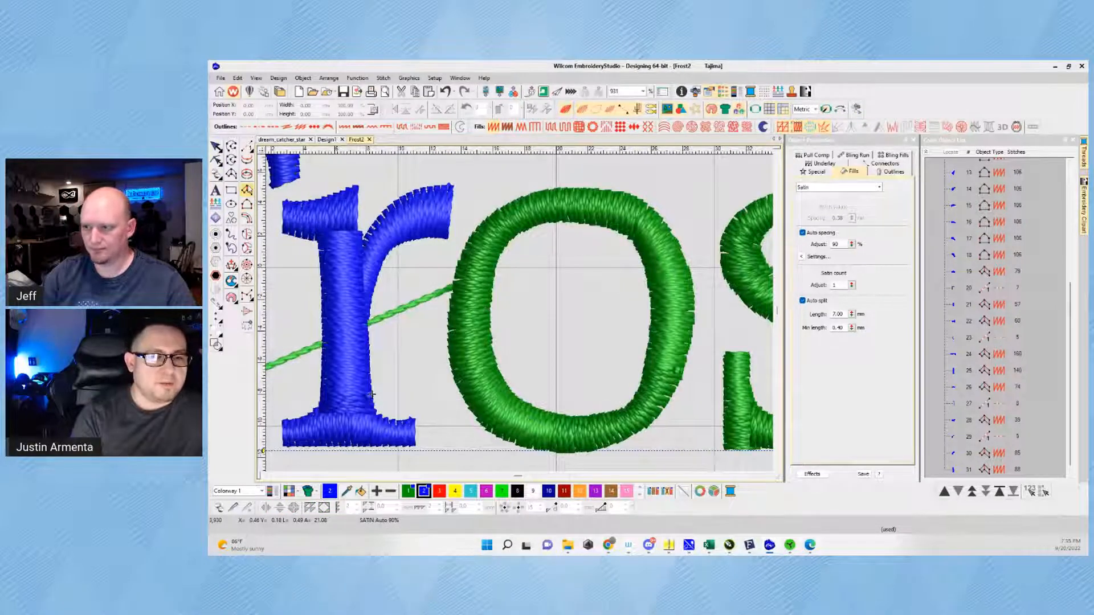
key(t)
scroll(515, 315, up, 2)
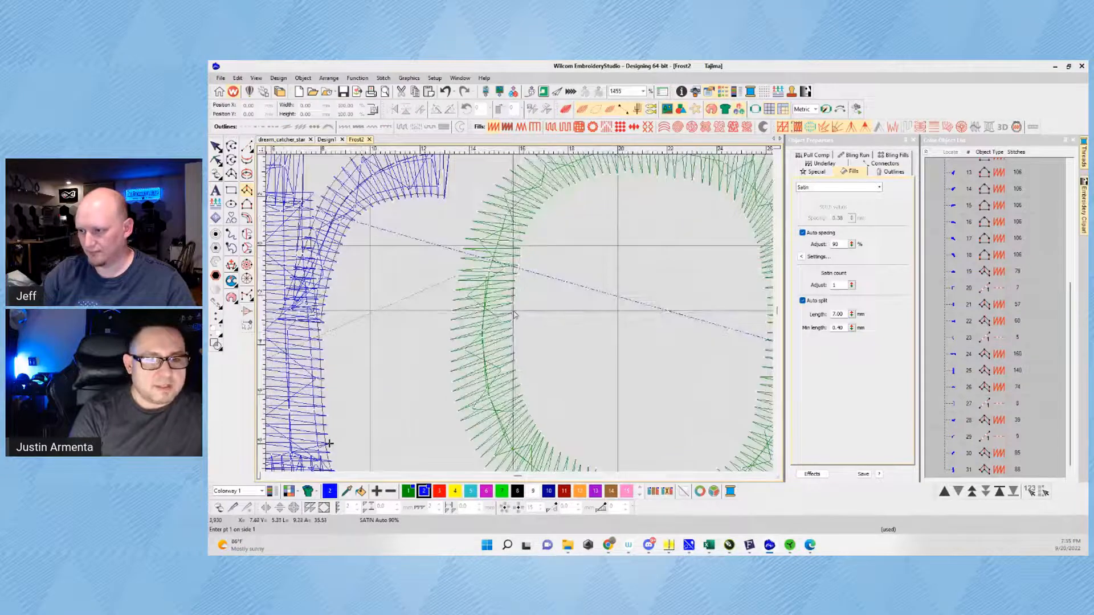
click(514, 315)
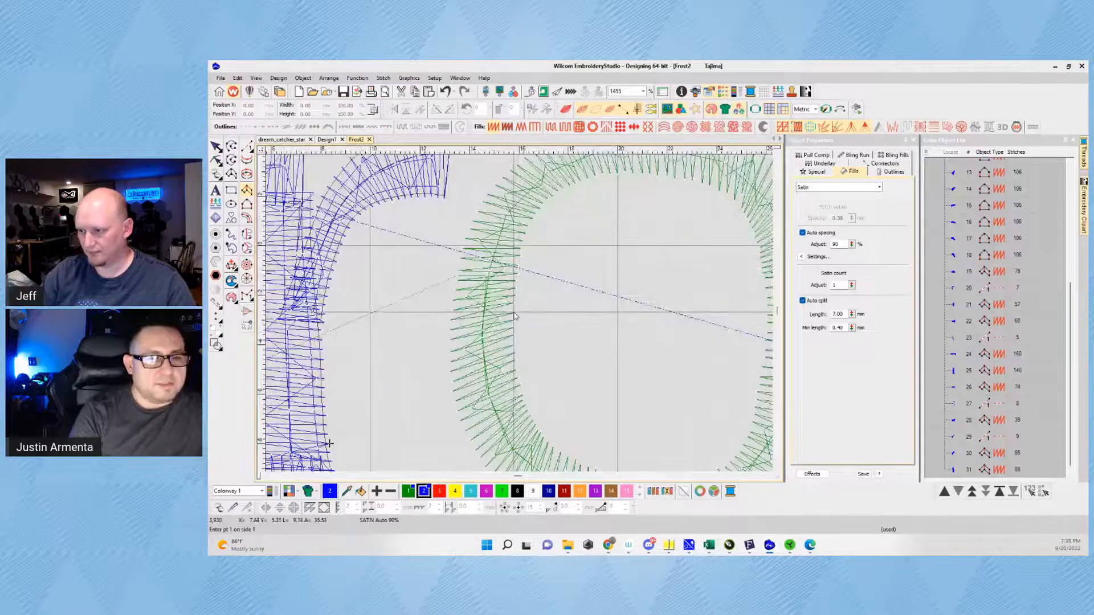
click(452, 315)
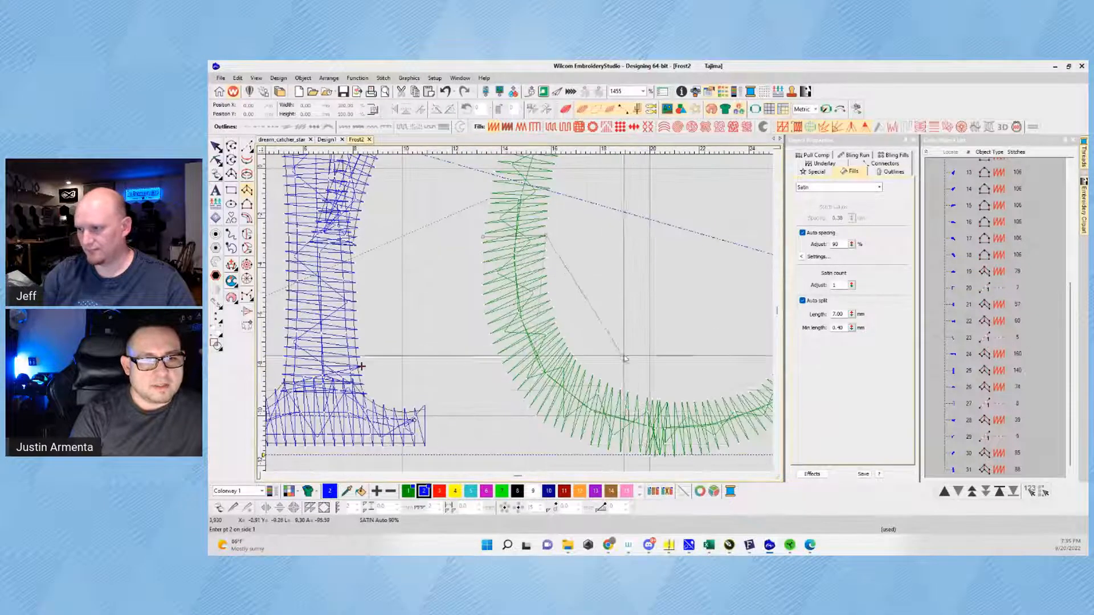
click(557, 322)
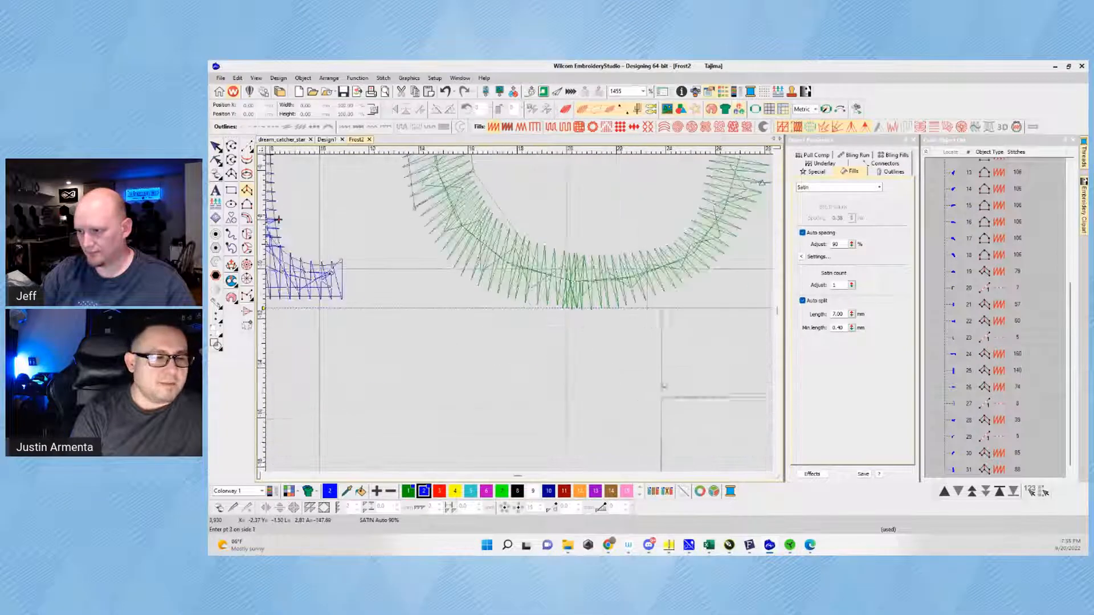
click(551, 245)
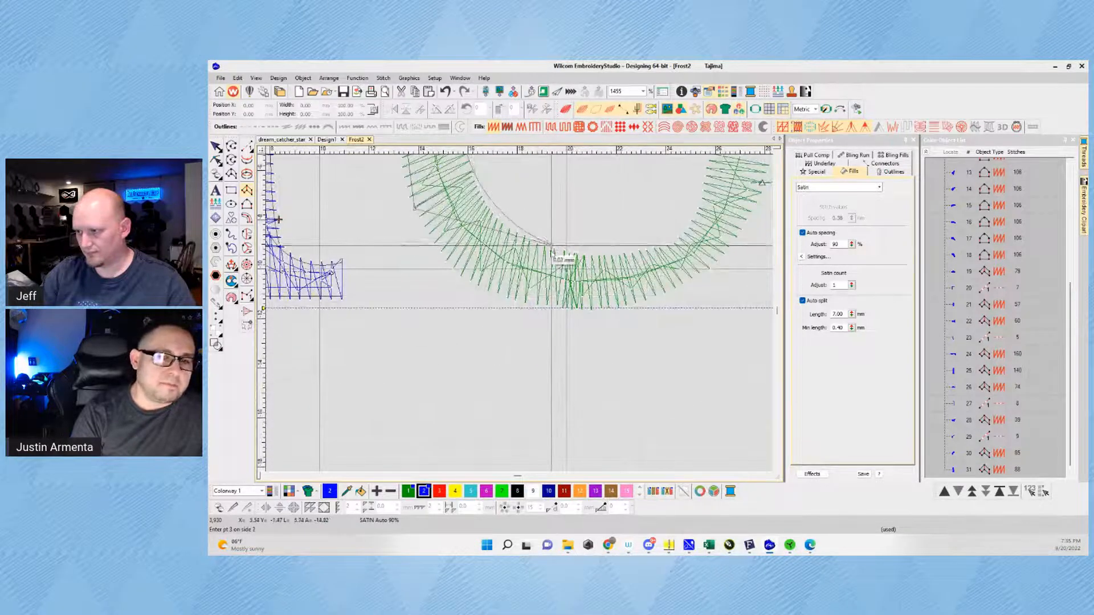
click(548, 309)
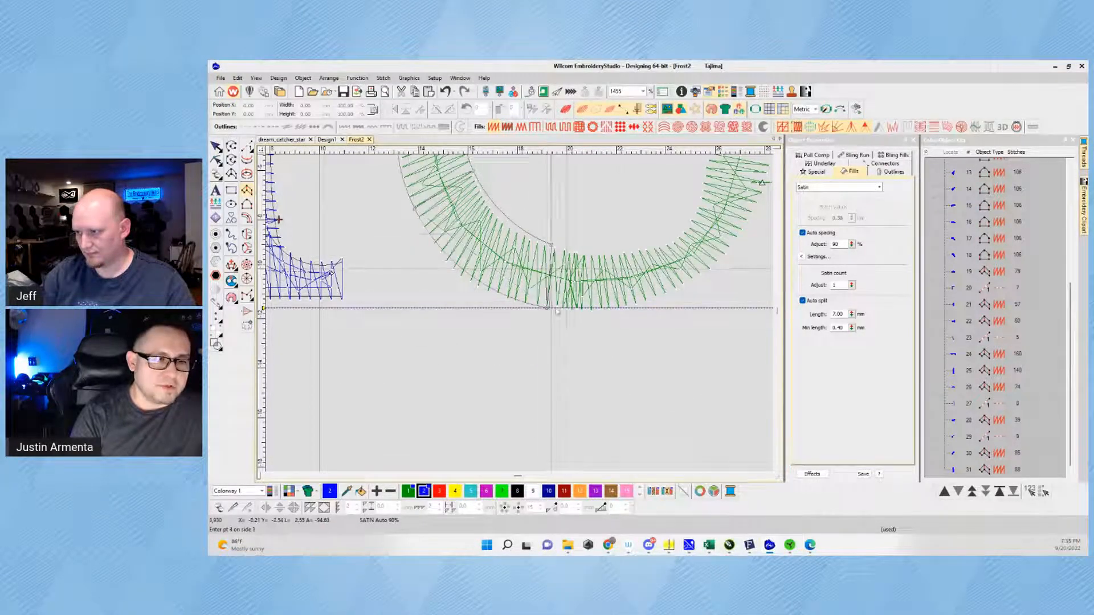
click(648, 248)
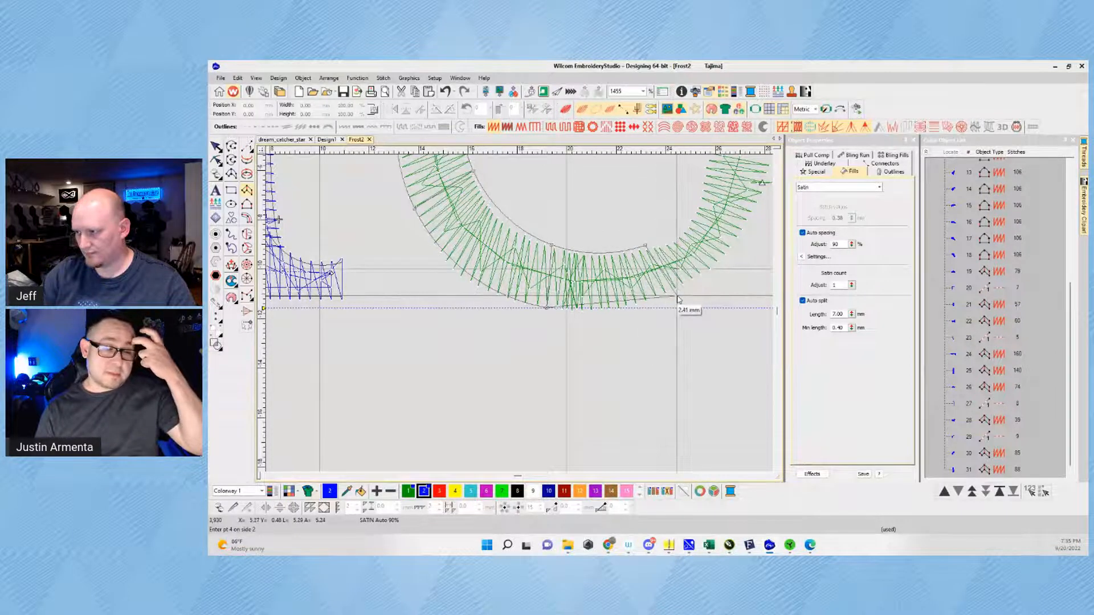
click(678, 301)
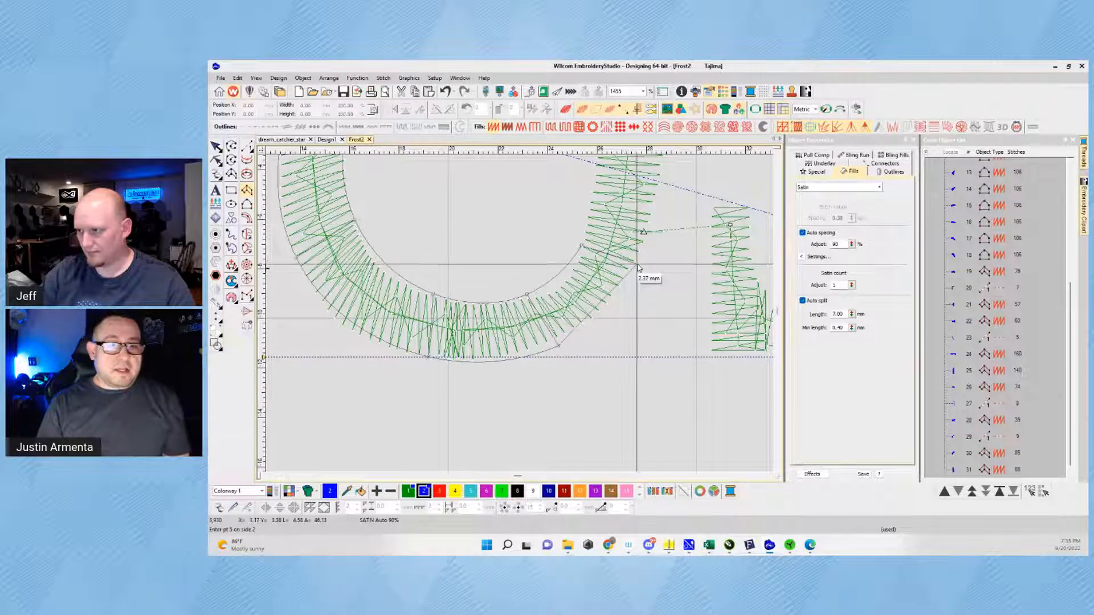
Step: Continue the o's Column A with paired inner and outer points up the right side and around the upper-right curve
click(582, 249)
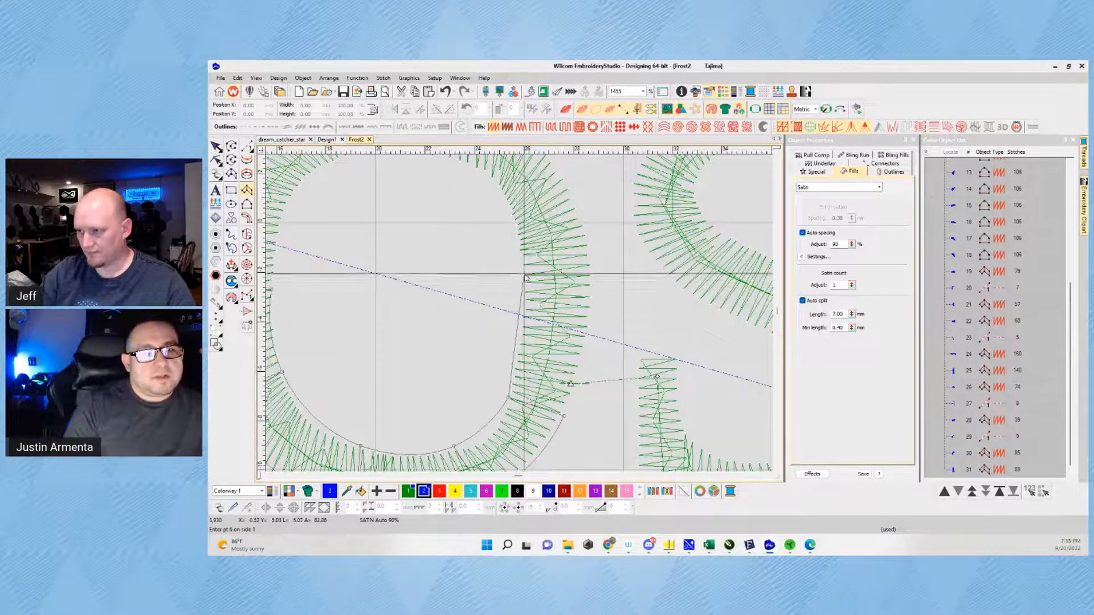
click(527, 279)
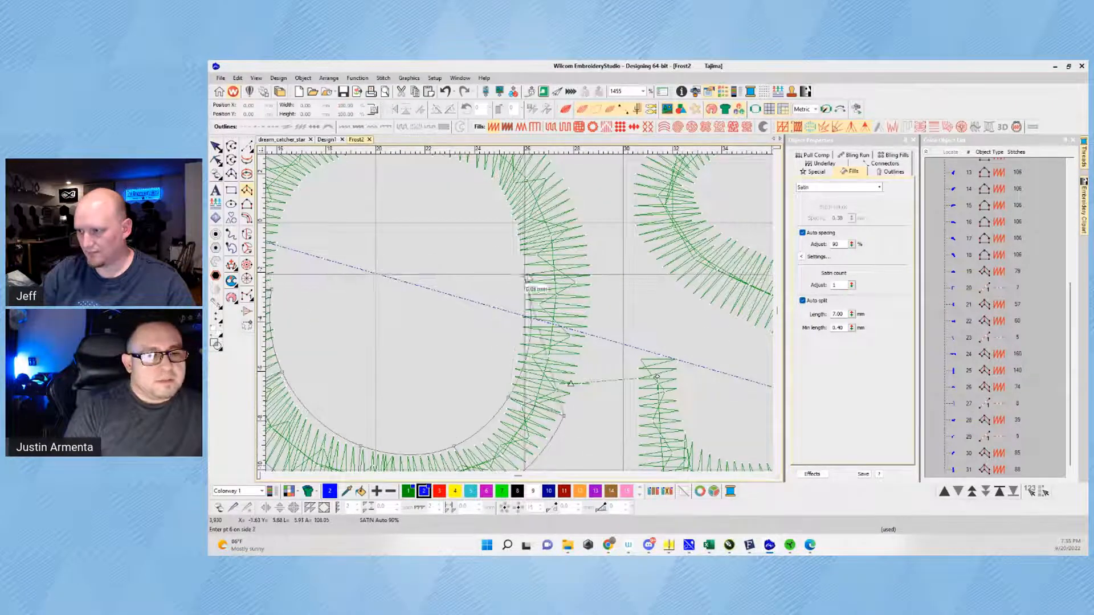
click(591, 268)
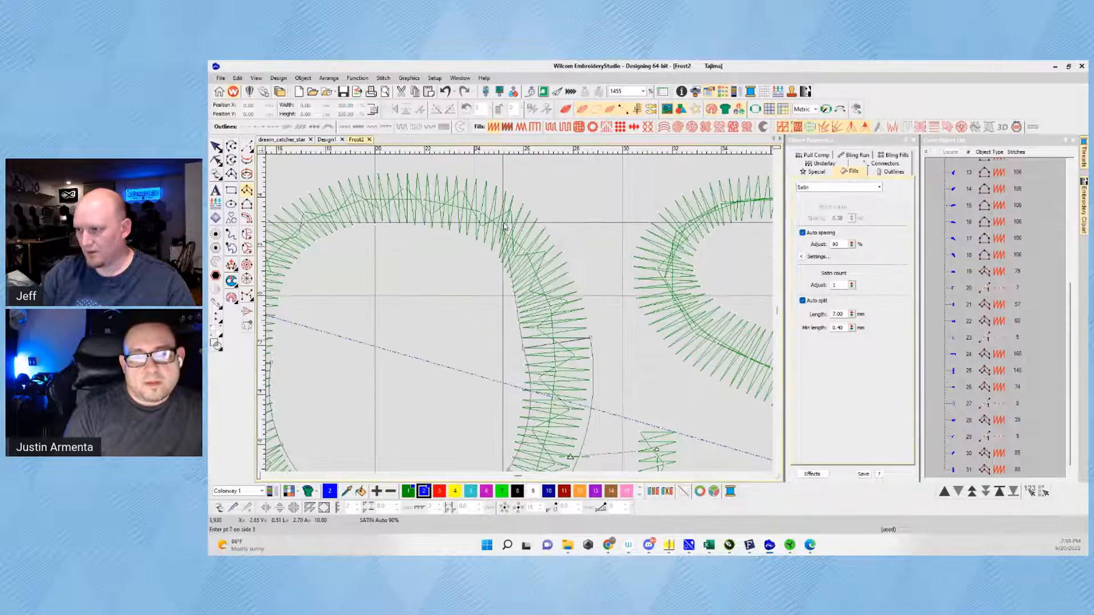
click(556, 235)
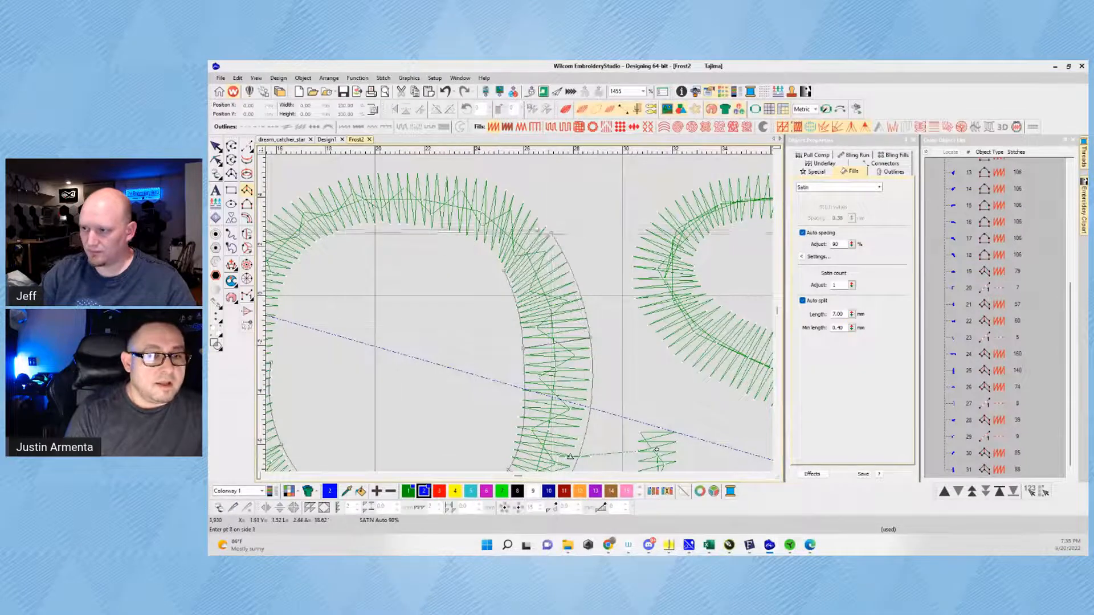
click(451, 233)
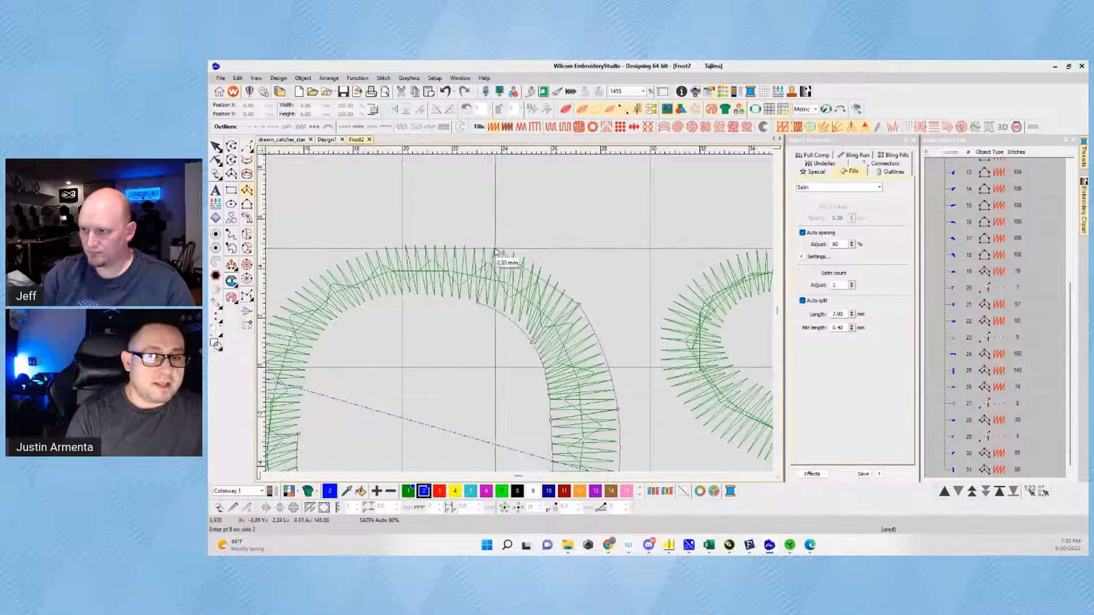
click(495, 250)
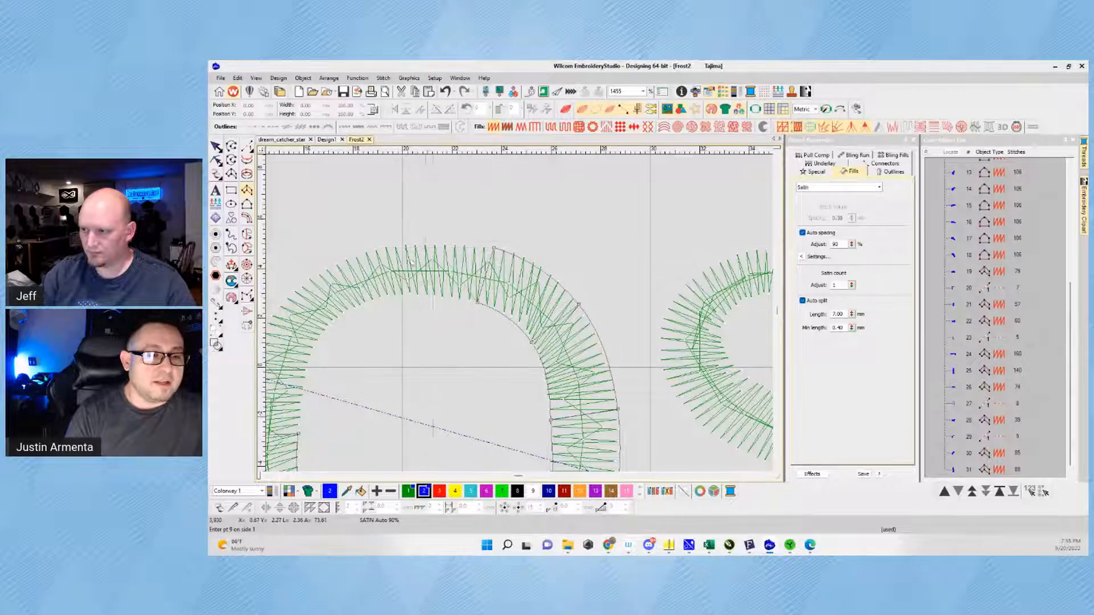
Step: Place the remaining point pairs over the top of the o and down to the starting point, overlapping it slightly, and generate the satin column
click(408, 295)
click(394, 244)
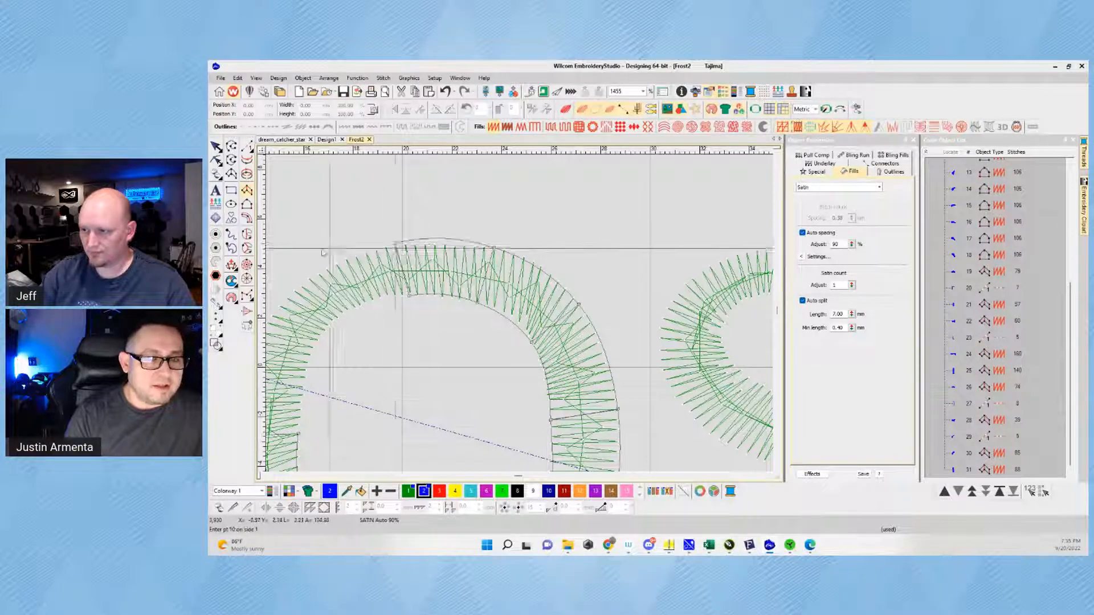
click(350, 314)
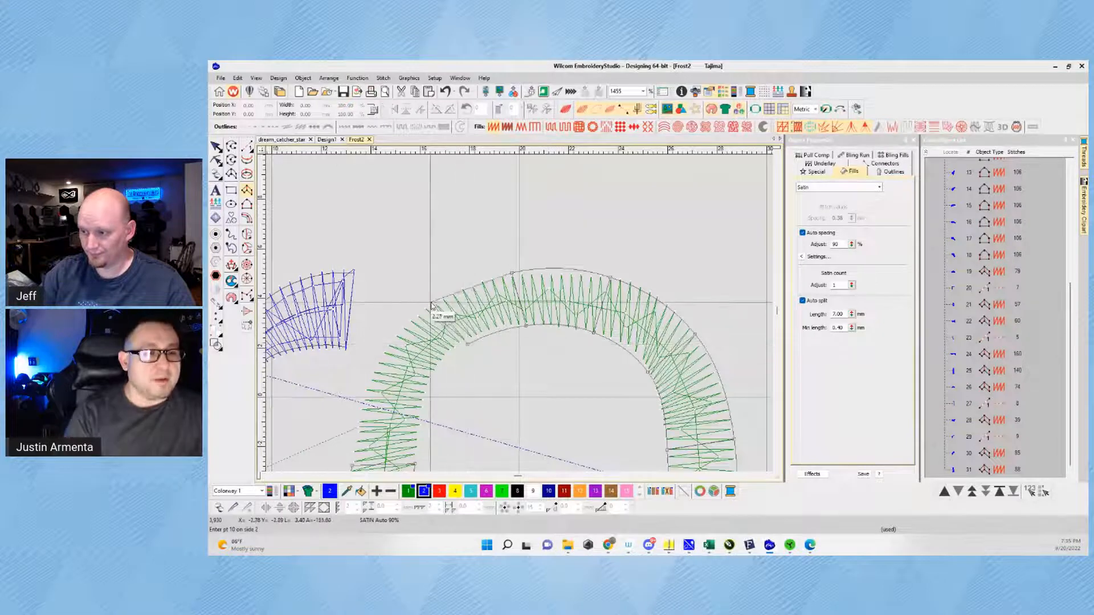
click(447, 313)
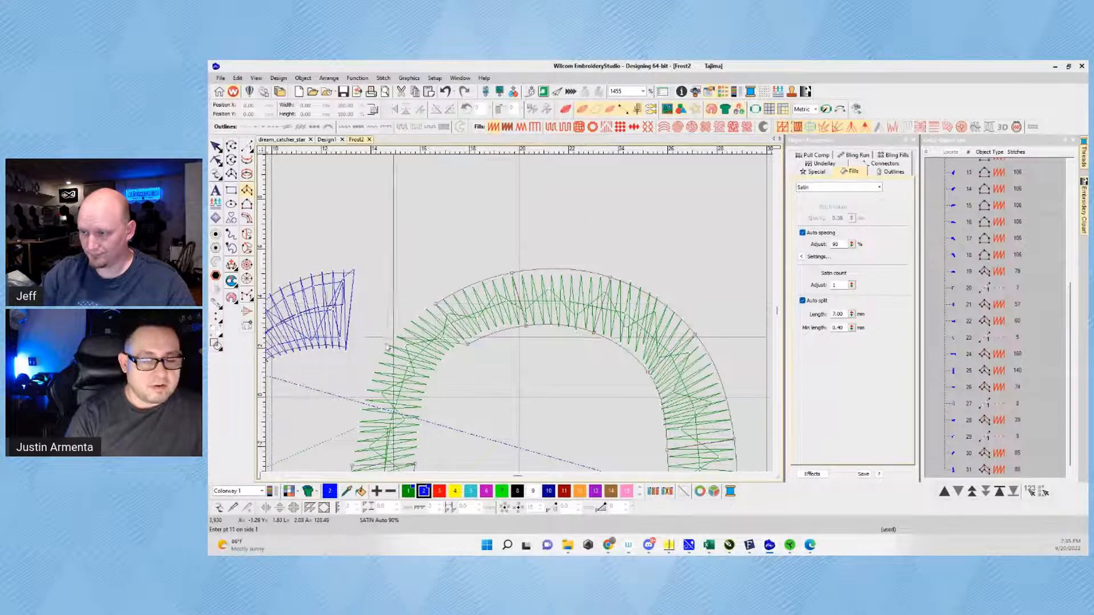
click(516, 329)
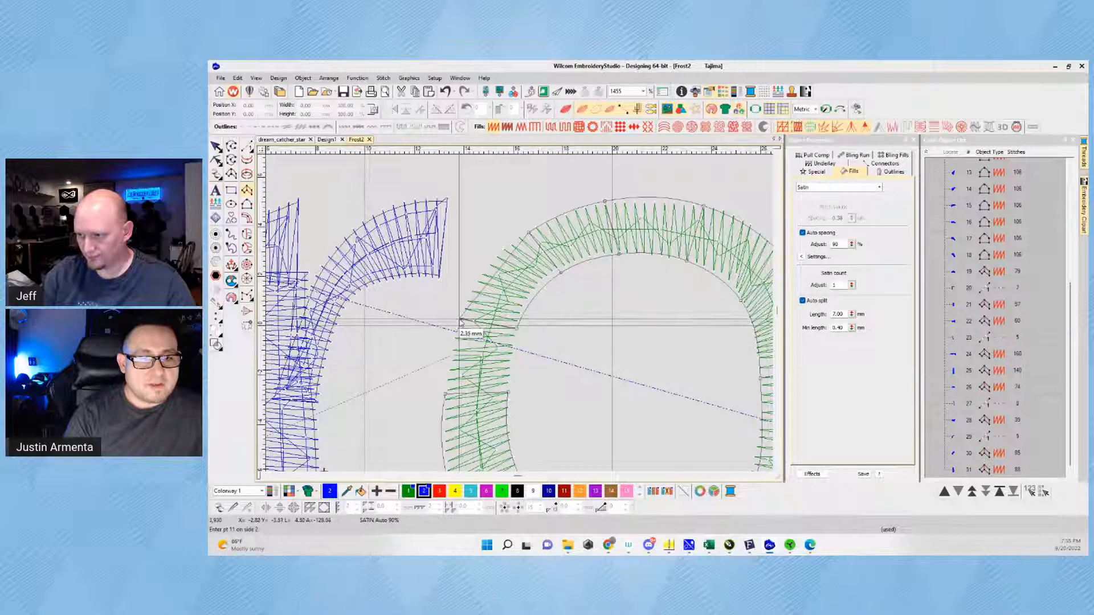
click(459, 325)
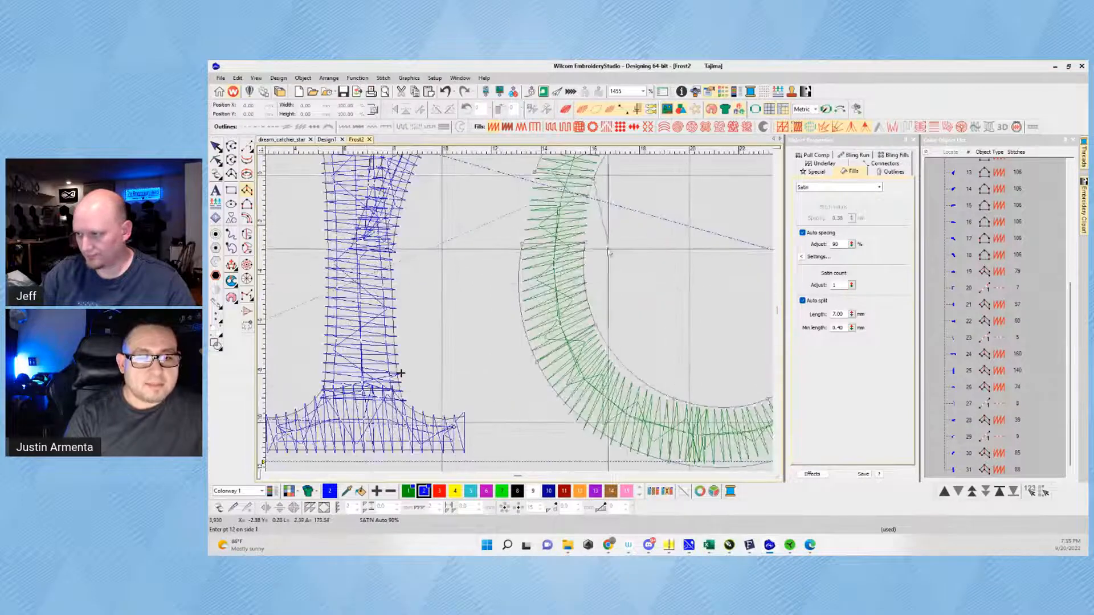
click(587, 251)
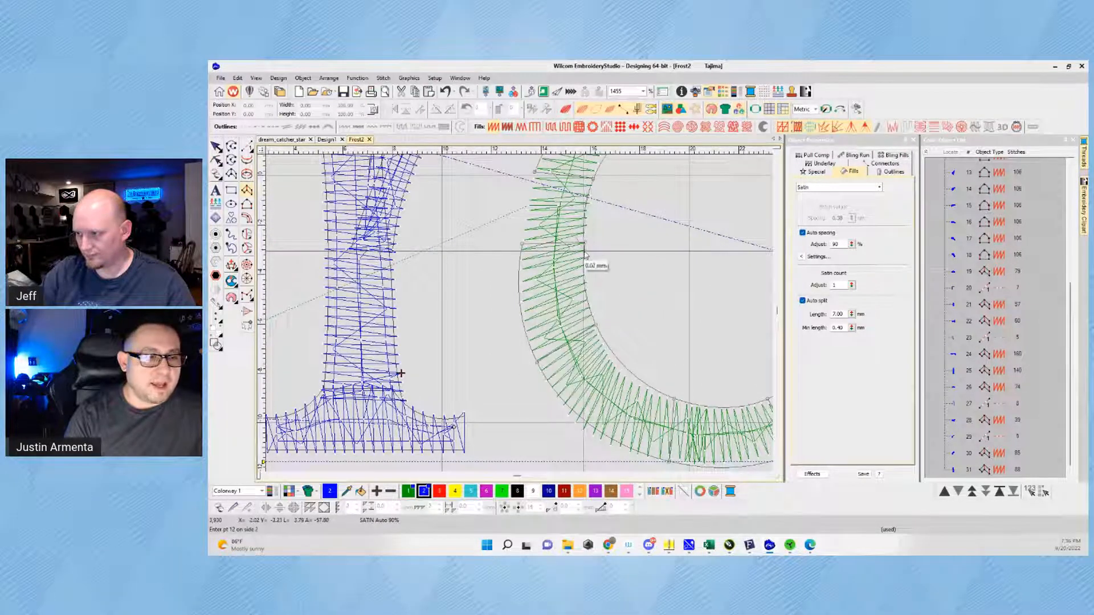
click(522, 252)
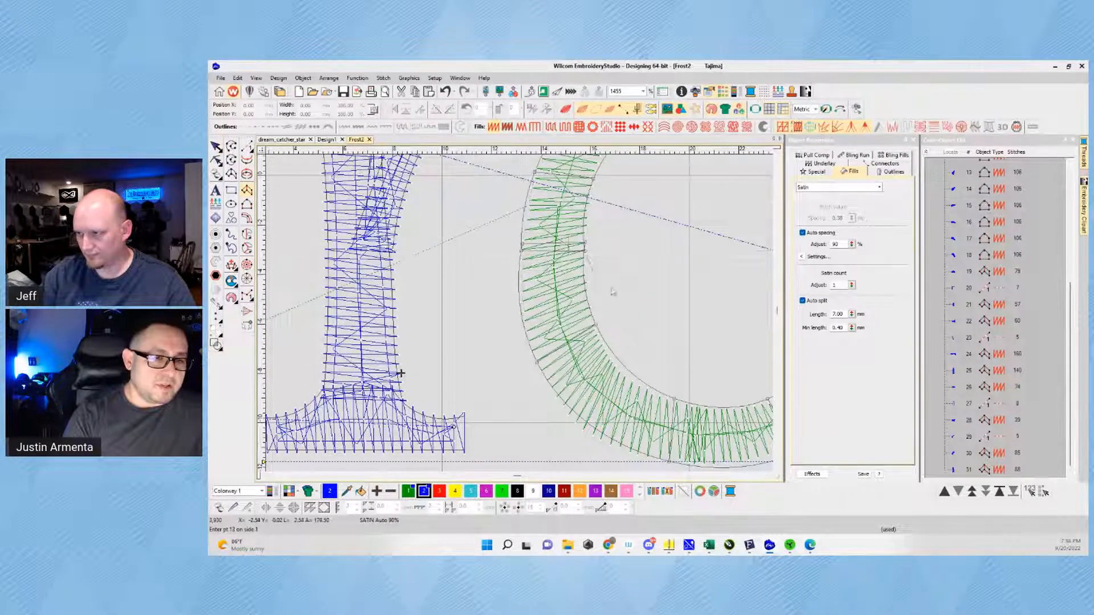
key(Return)
Step: Reshape the o's satin column just below its seam, moving the outer edge point slightly inward and deleting an unneeded reshape point
key(h)
scroll(569, 247, up, 5)
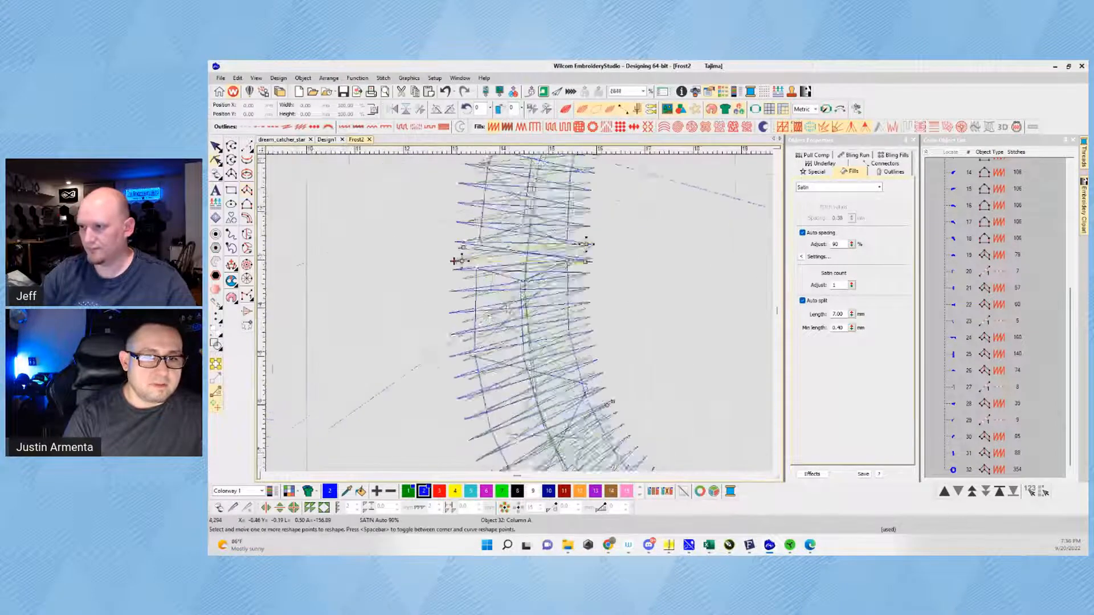
key(t)
key(t)
click(442, 347)
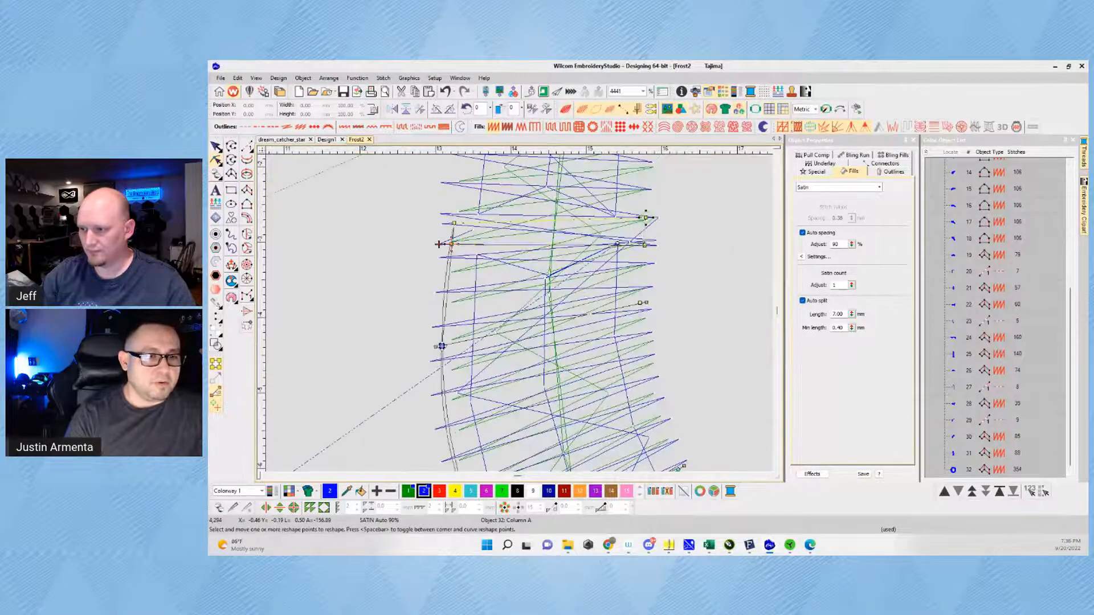
drag(443, 347, 448, 346)
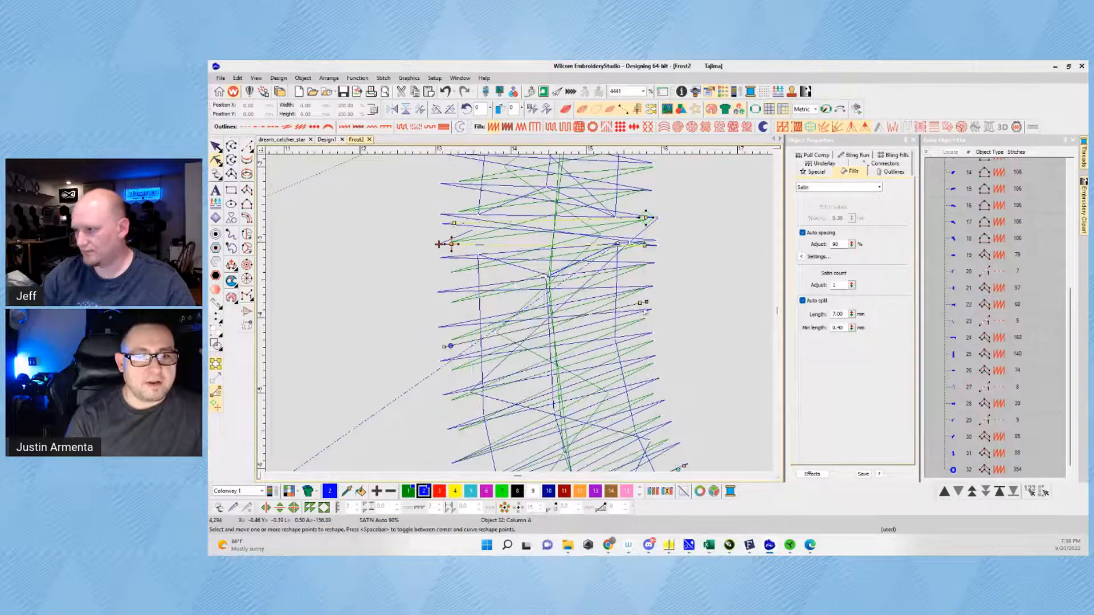
key(Delete)
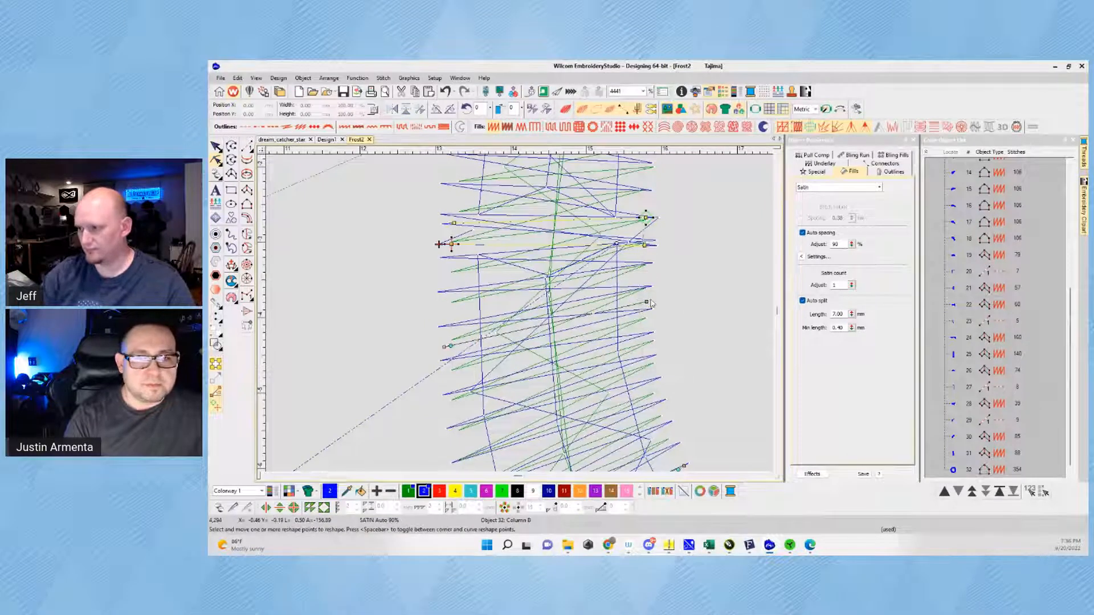
scroll(539, 313, down, 5)
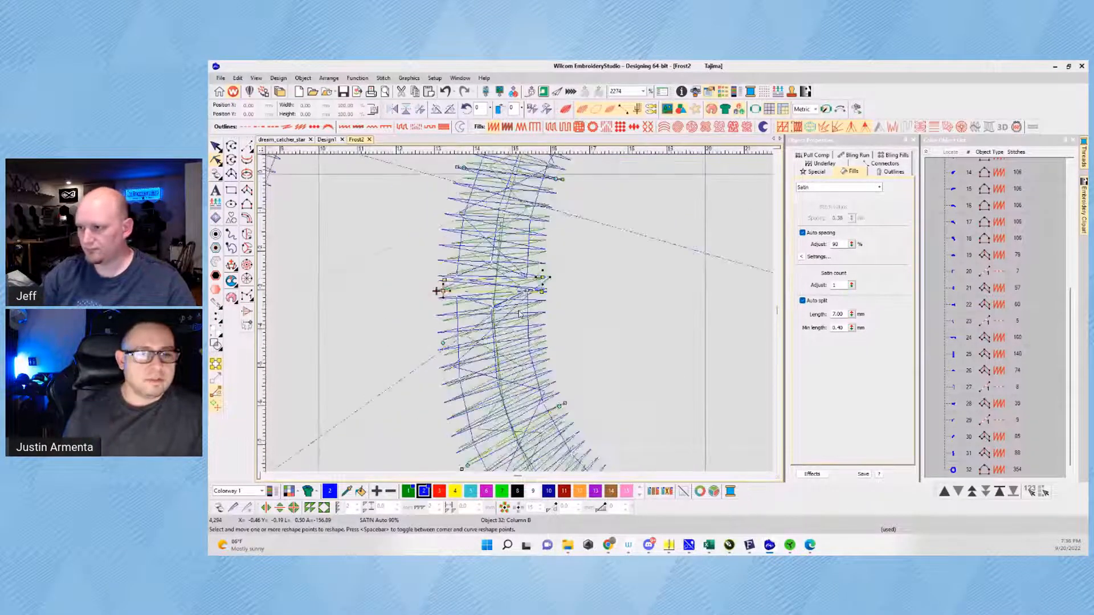
Step: Nudge the o's inner edge points around the seam to smooth the satin column, and undo the last point shift on the outer edge
scroll(540, 312, up, 5)
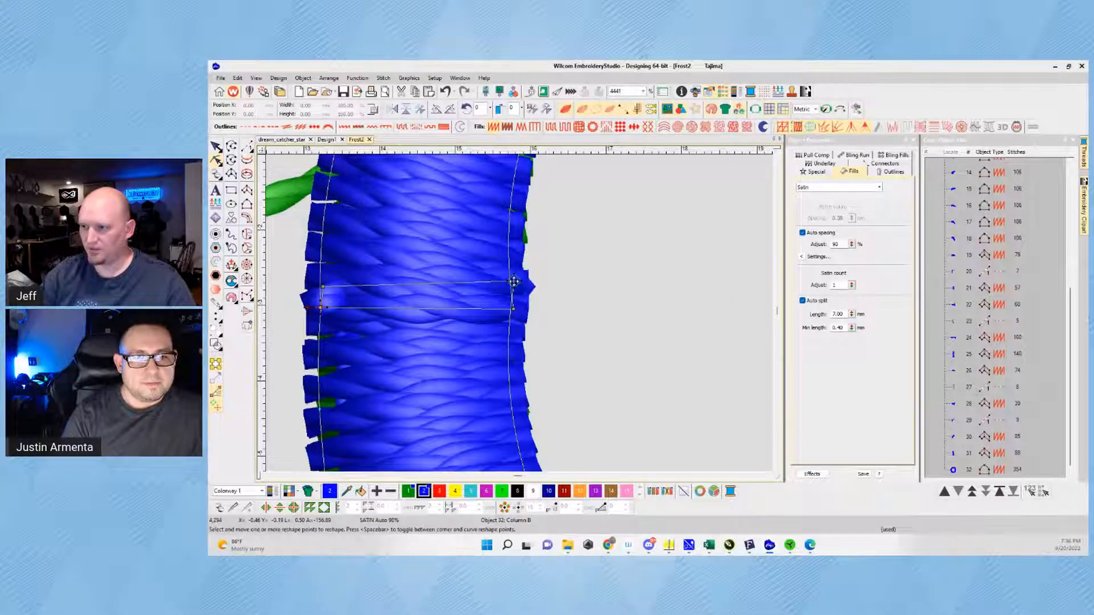
drag(511, 280, 509, 280)
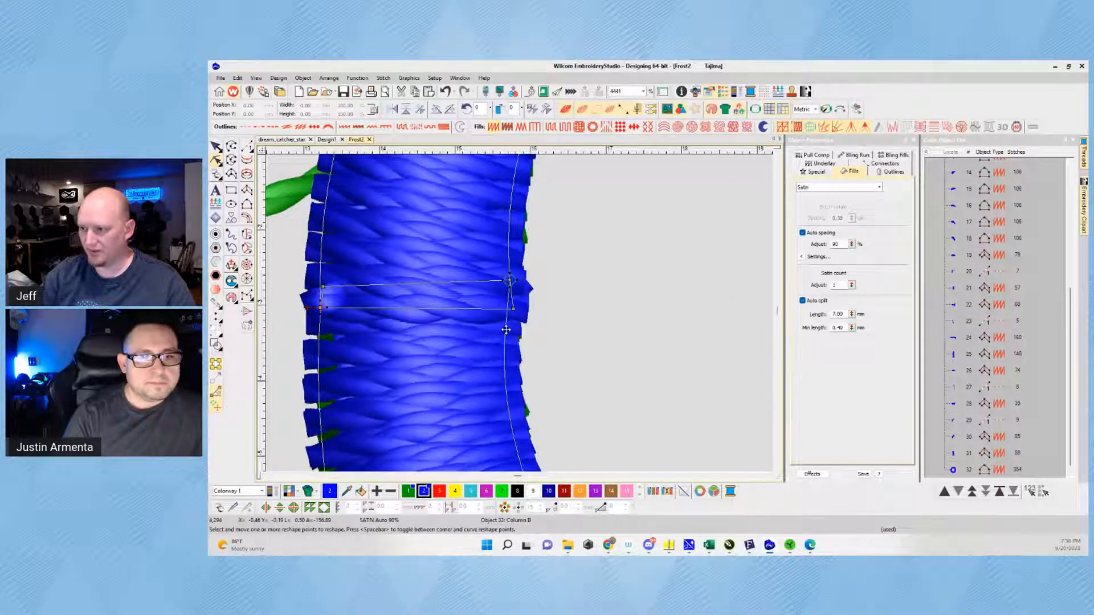
drag(506, 330, 512, 302)
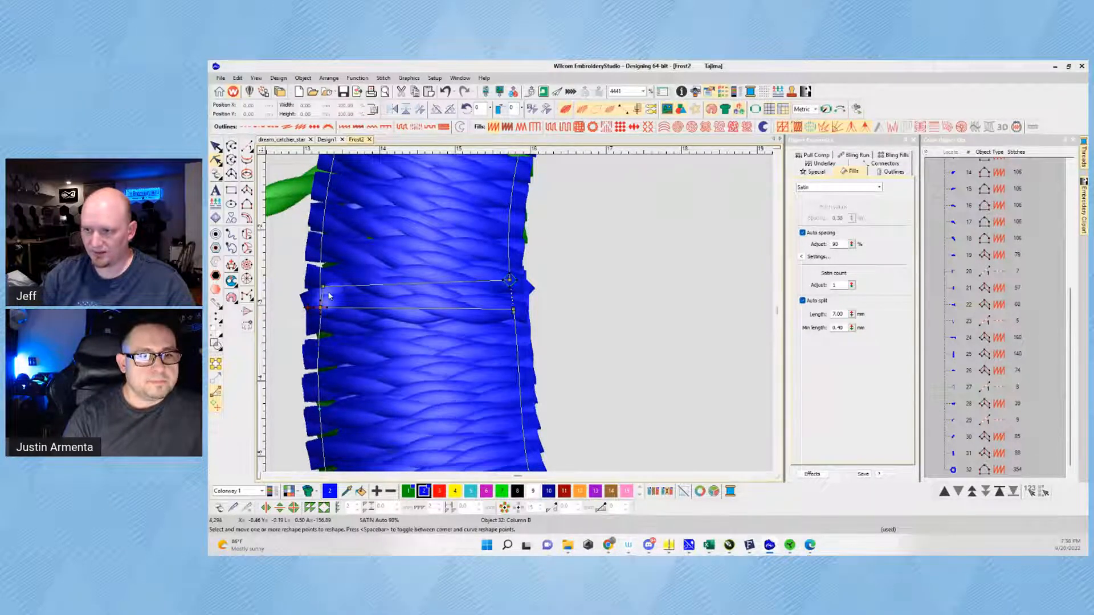
drag(320, 308, 320, 287)
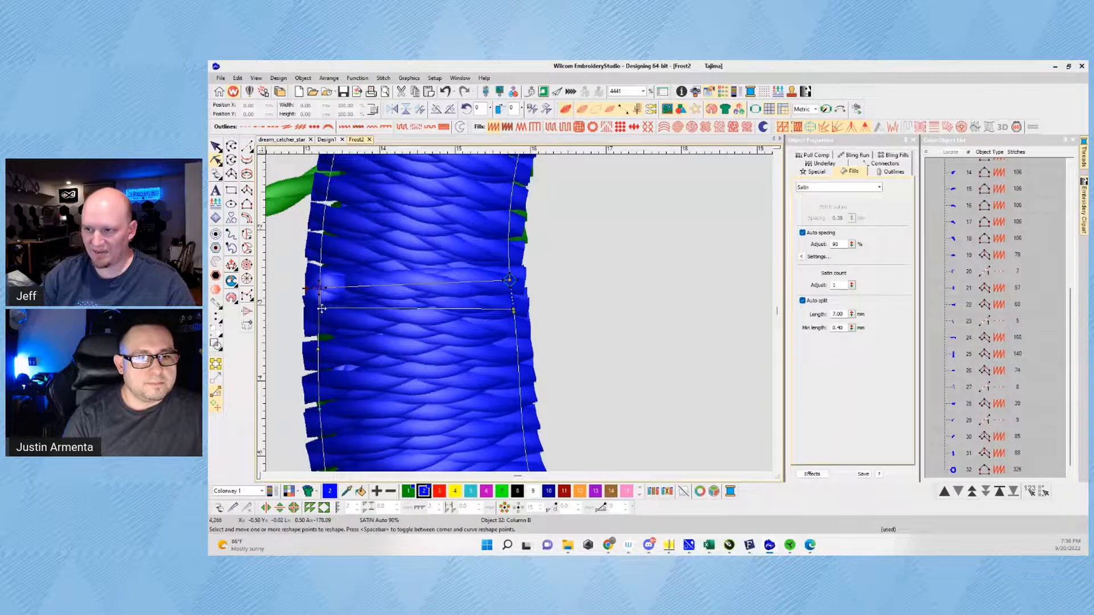
key(ctrl+z)
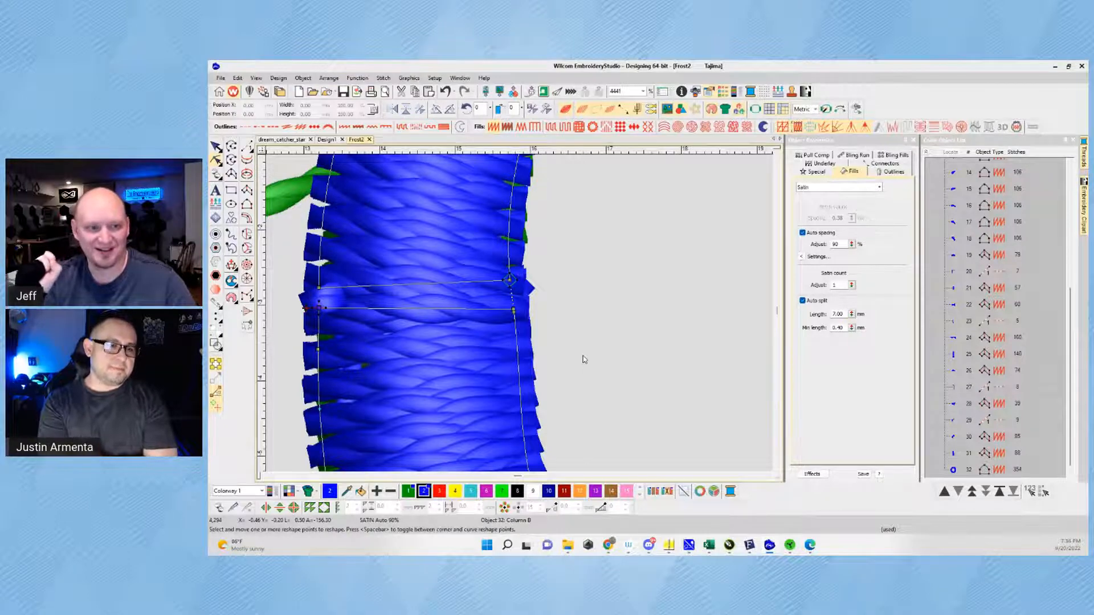
Step: Move the o column's stitch end point from the seam to the inner edge of its lower-right curve and finish reshaping
scroll(521, 318, down, 3)
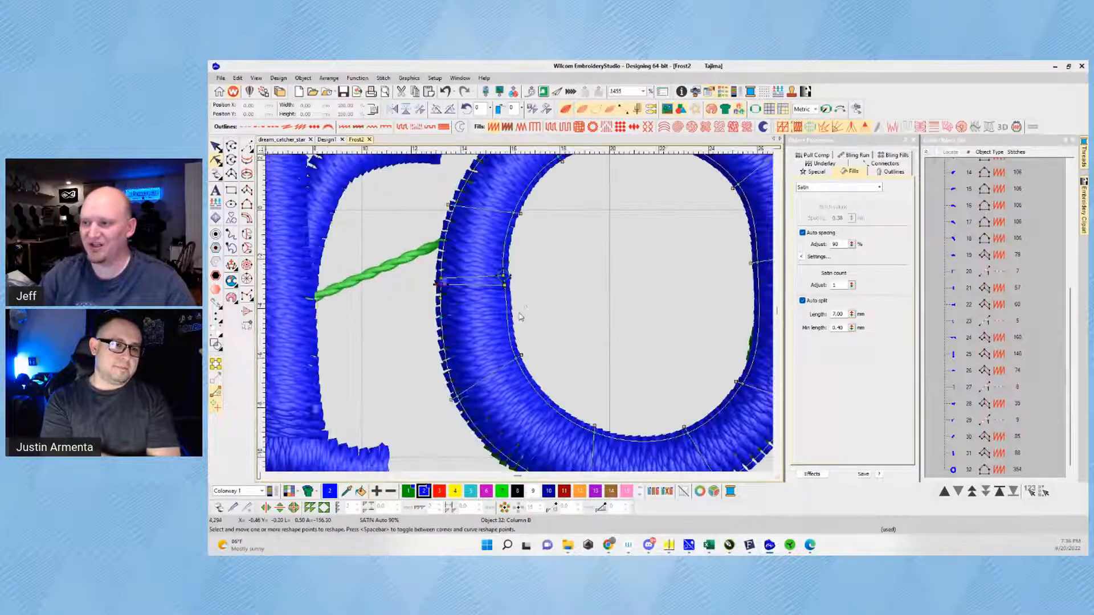
scroll(542, 331, down, 2)
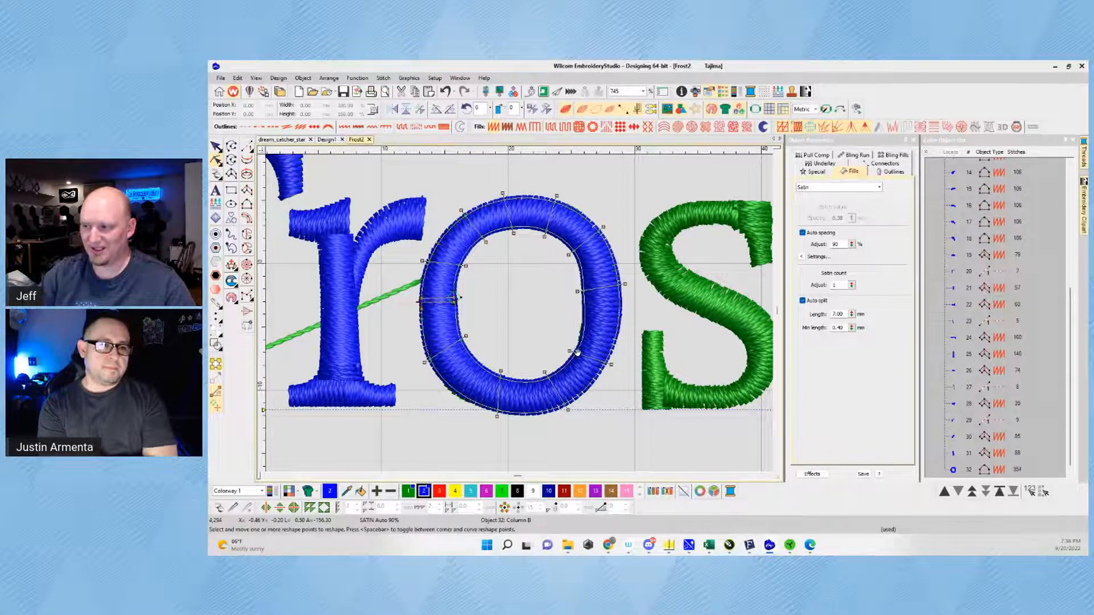
click(574, 352)
key(Escape)
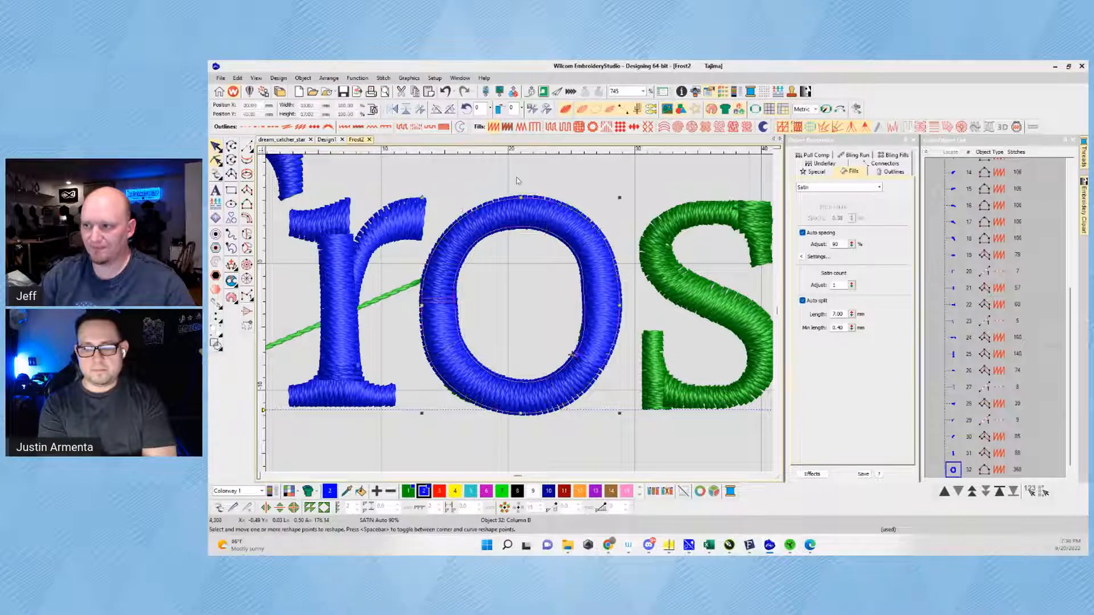
Step: Delete the original green manual-stitch object for the letters F, r and o from the top of the object list
scroll(520, 317, down, 1)
scroll(520, 317, down, 1)
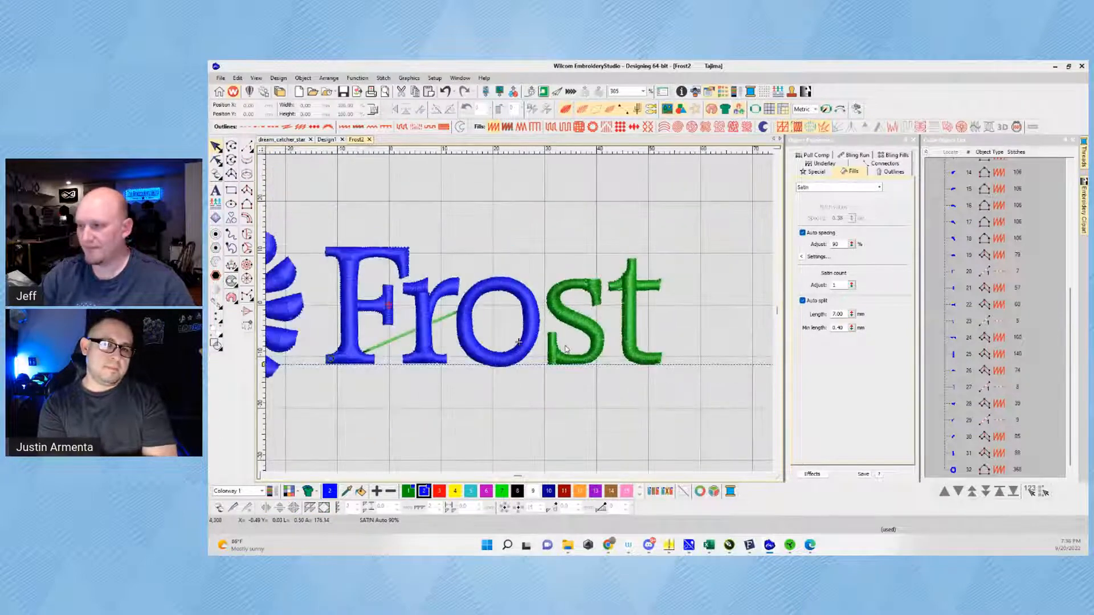
scroll(532, 313, up, 1)
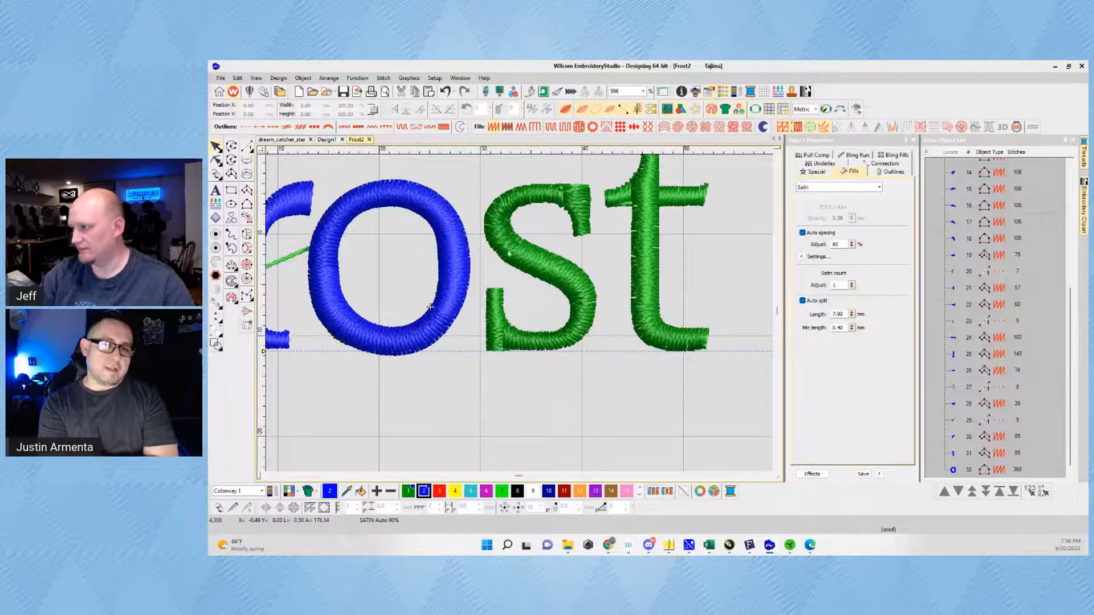
scroll(992, 256, up, 5)
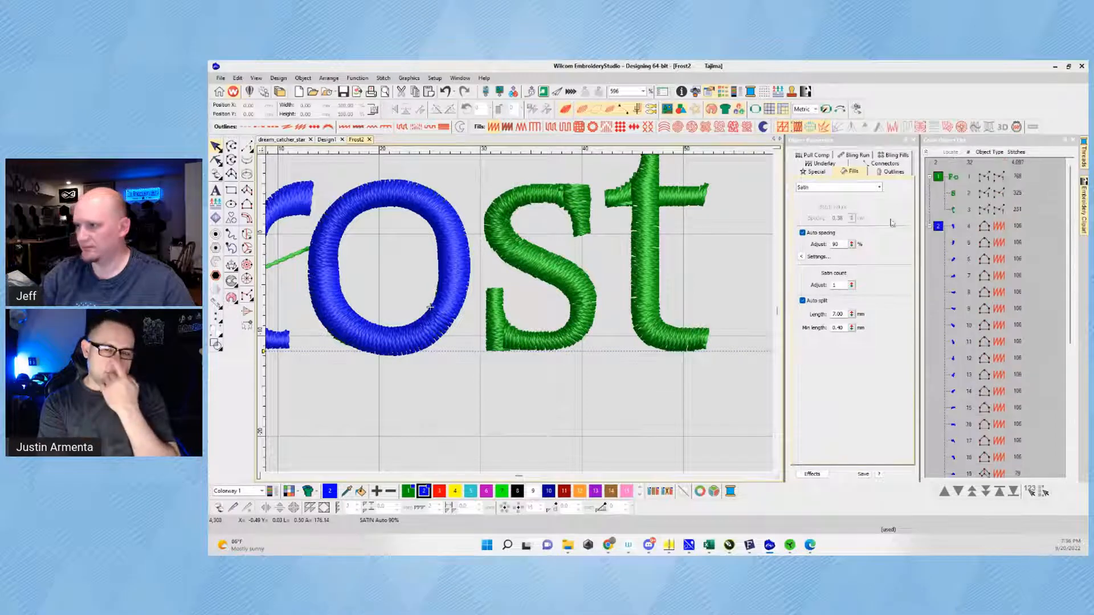
click(953, 194)
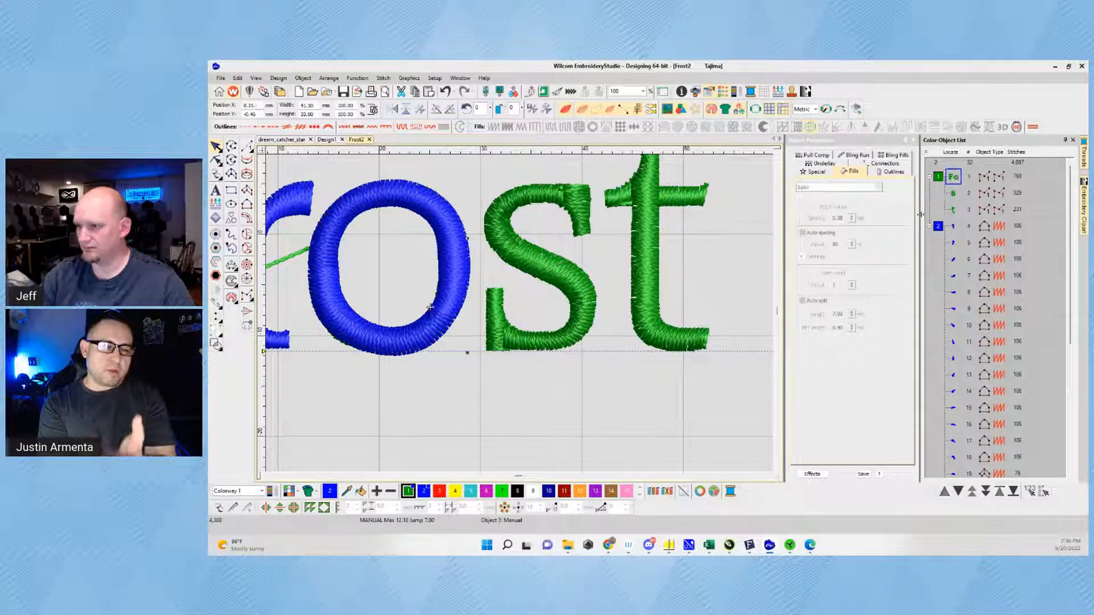
key(Delete)
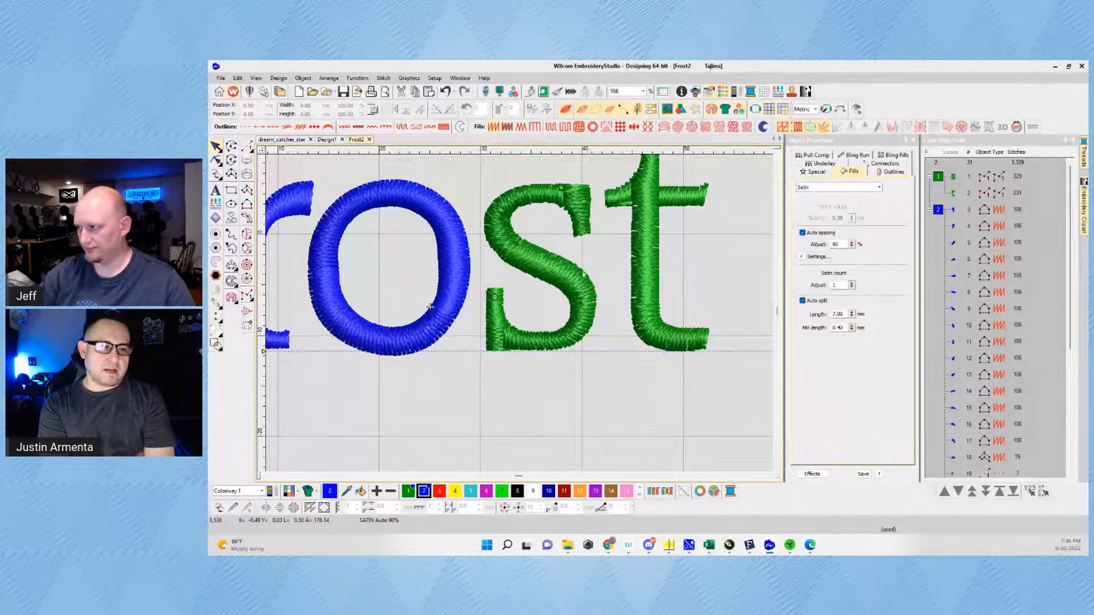
Step: Play the stitch-out simulation to examine the sewing order of the original s
scroll(522, 328, down, 2)
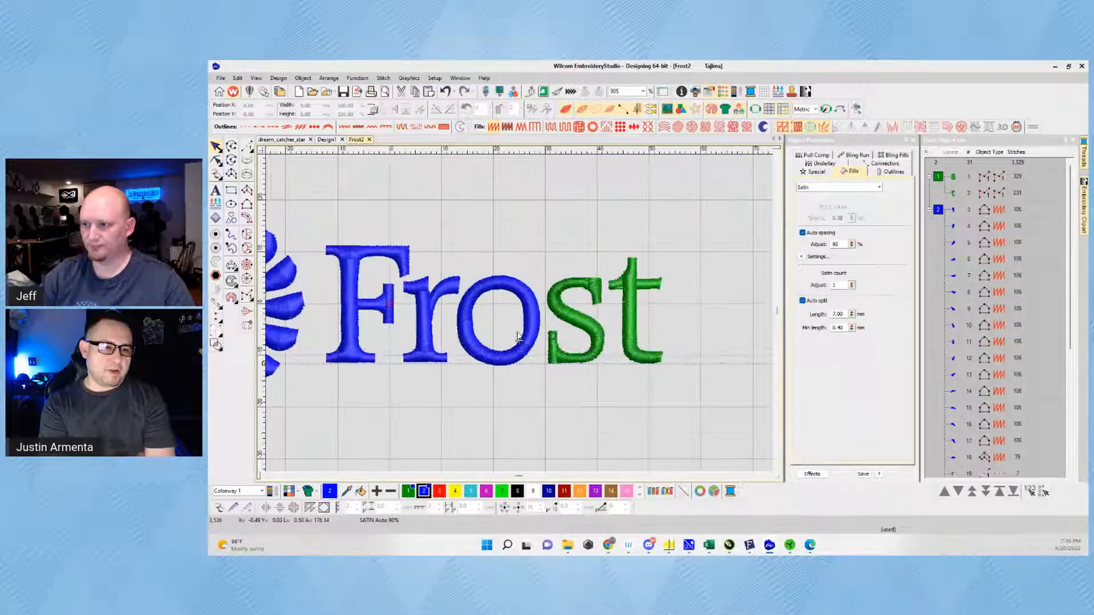
click(856, 109)
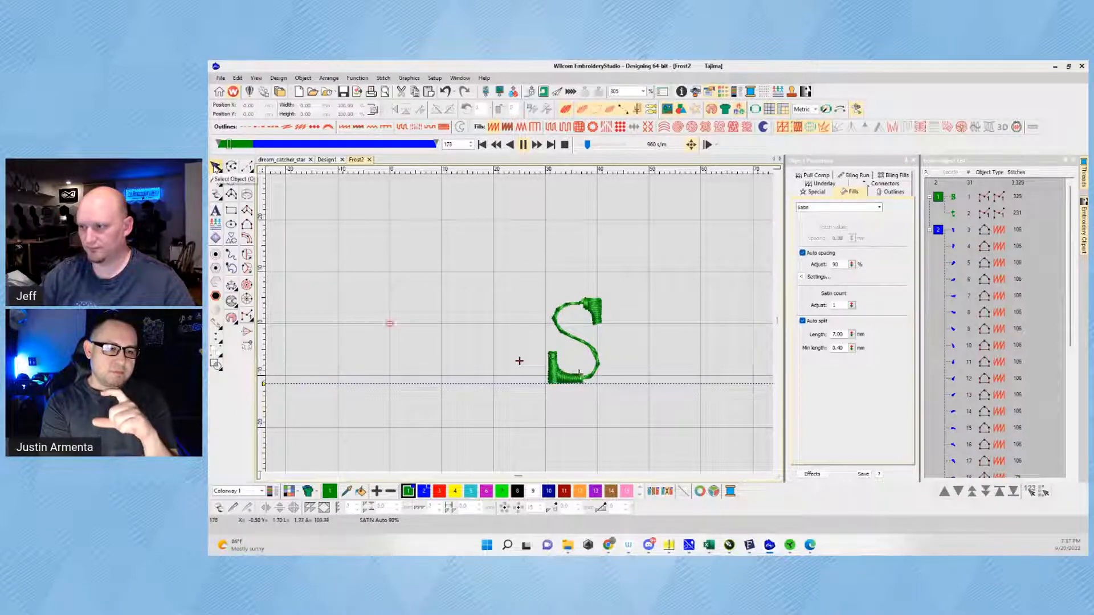
click(214, 168)
Step: Start a satin Column A at the top of the s's lower-left vertical stroke and place paired edge points down to its middle
scroll(563, 377, up, 3)
key(t)
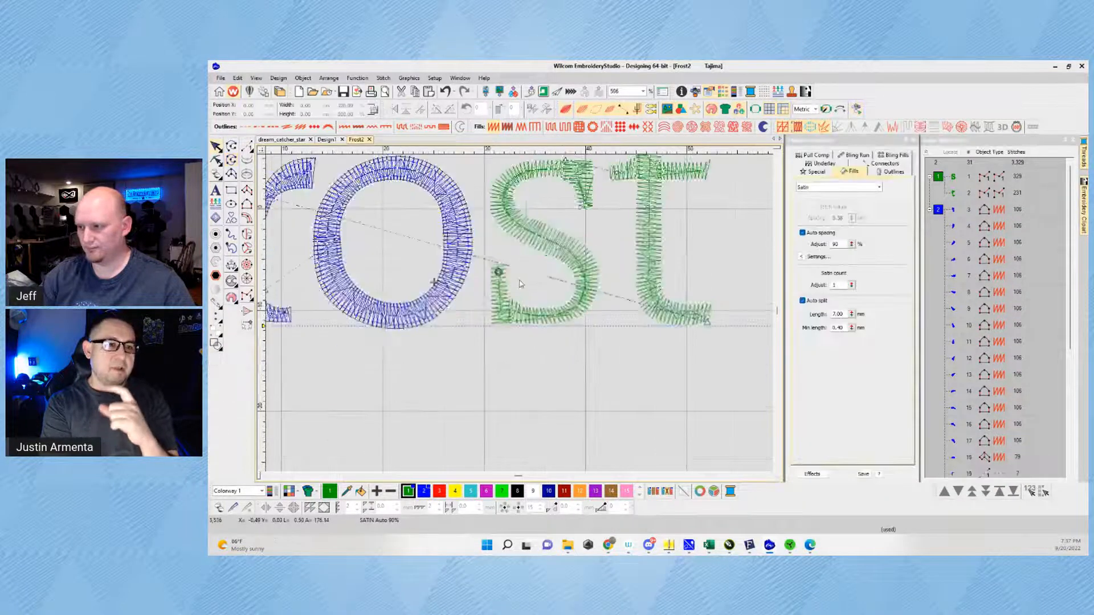
scroll(519, 283, up, 4)
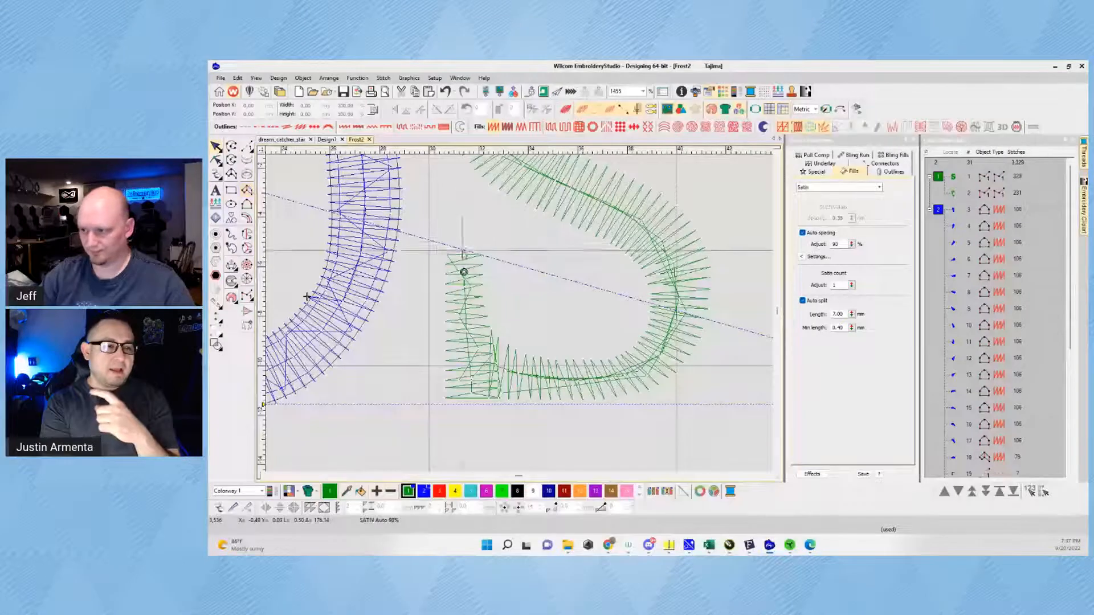
scroll(485, 260, up, 4)
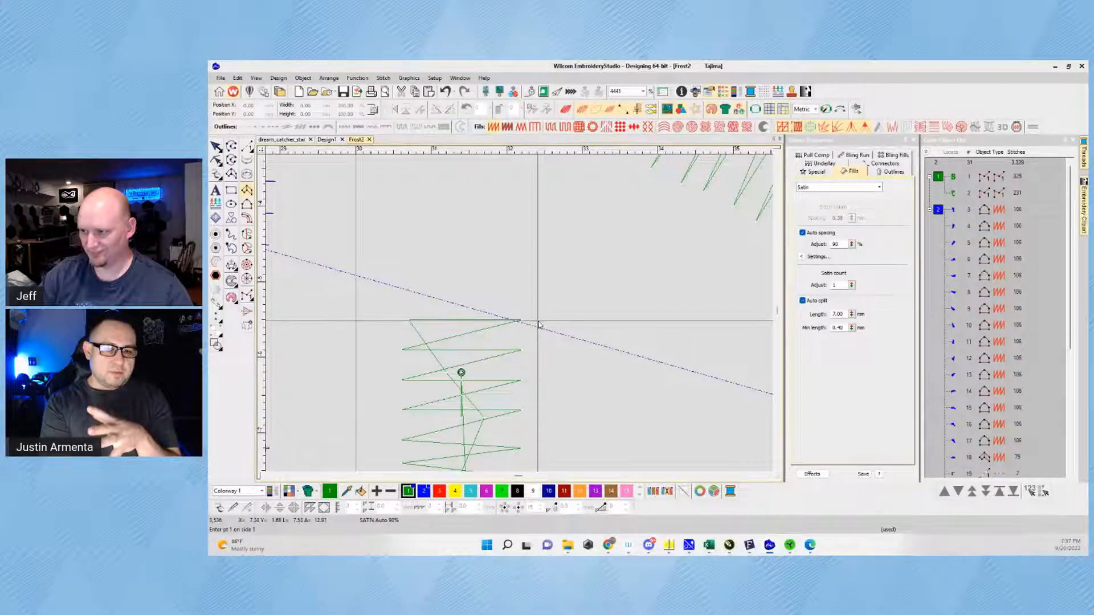
click(538, 322)
click(410, 321)
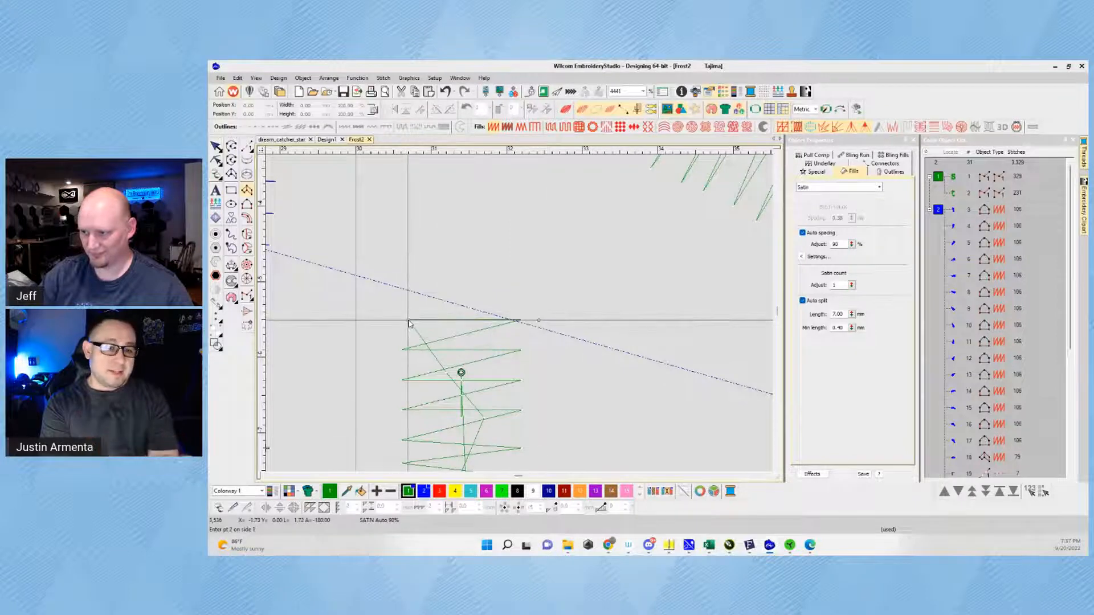
click(536, 399)
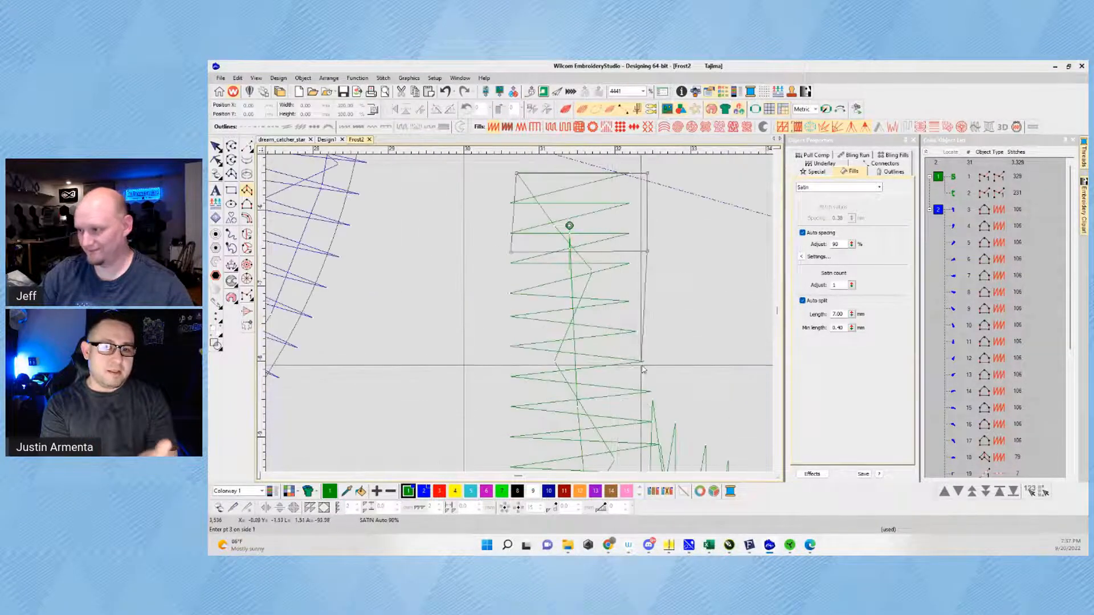
click(661, 370)
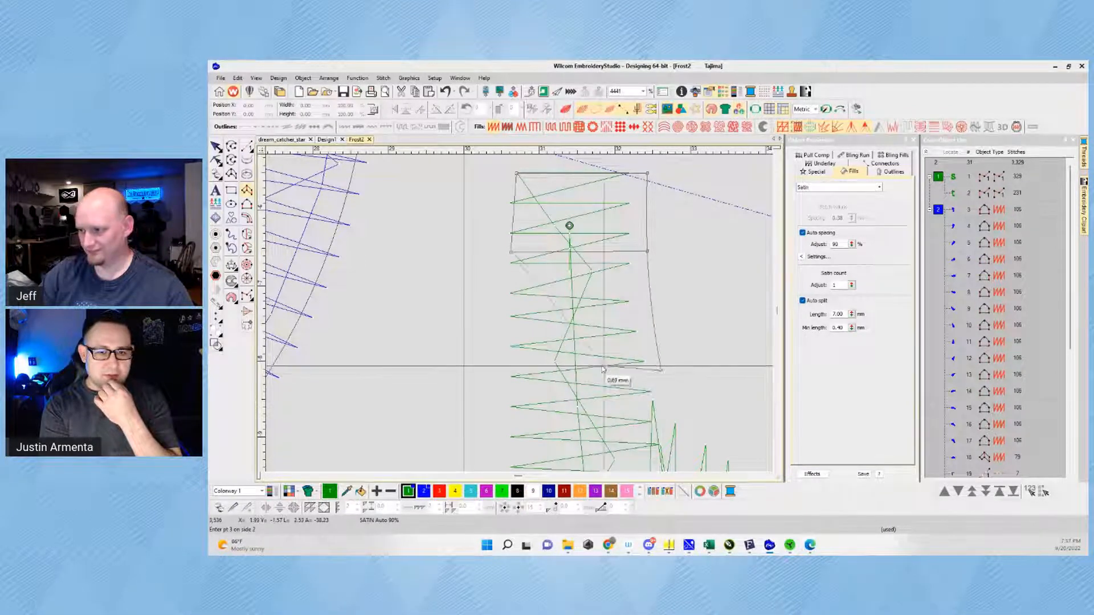
click(511, 376)
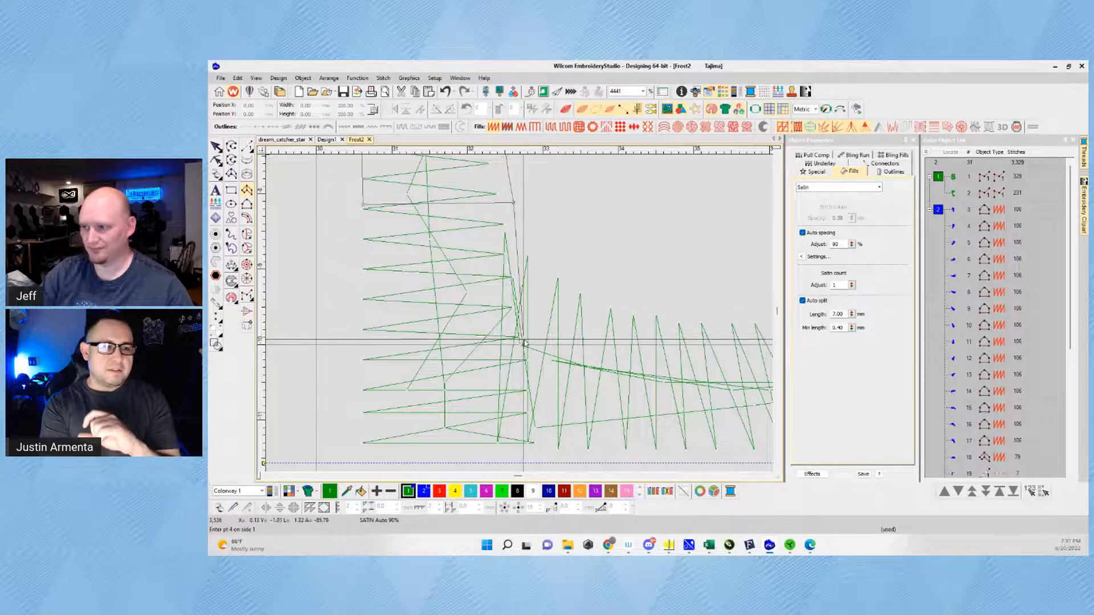
Step: Place the remaining point pairs down to the base of the s's lower-left stroke, generate the satin, and show it in realistic view
click(524, 343)
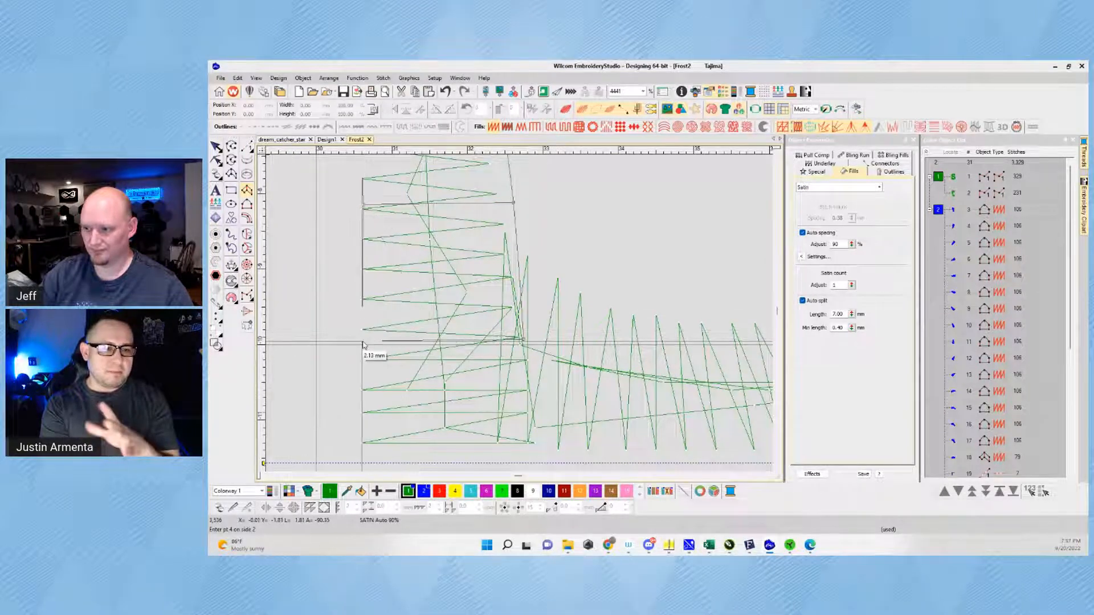
click(575, 374)
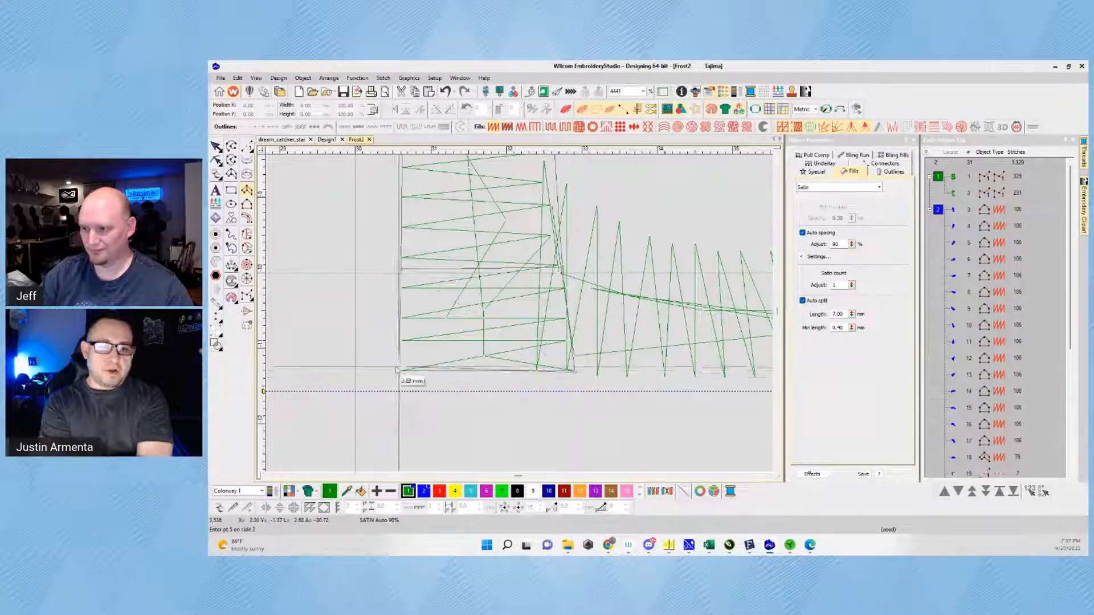
click(391, 371)
key(Return)
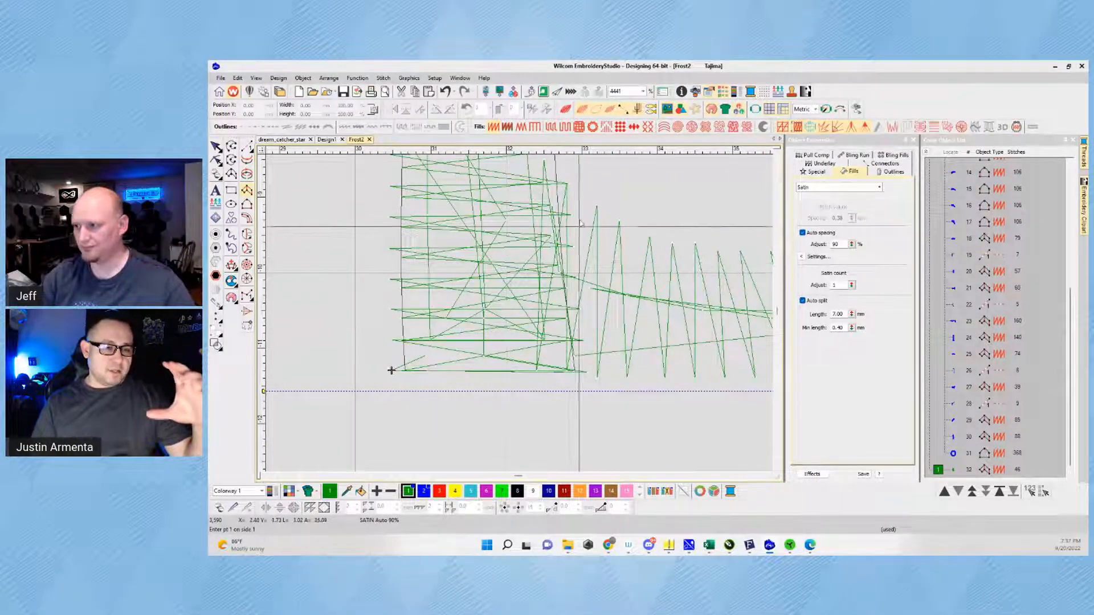
key(t)
scroll(469, 371, down, 3)
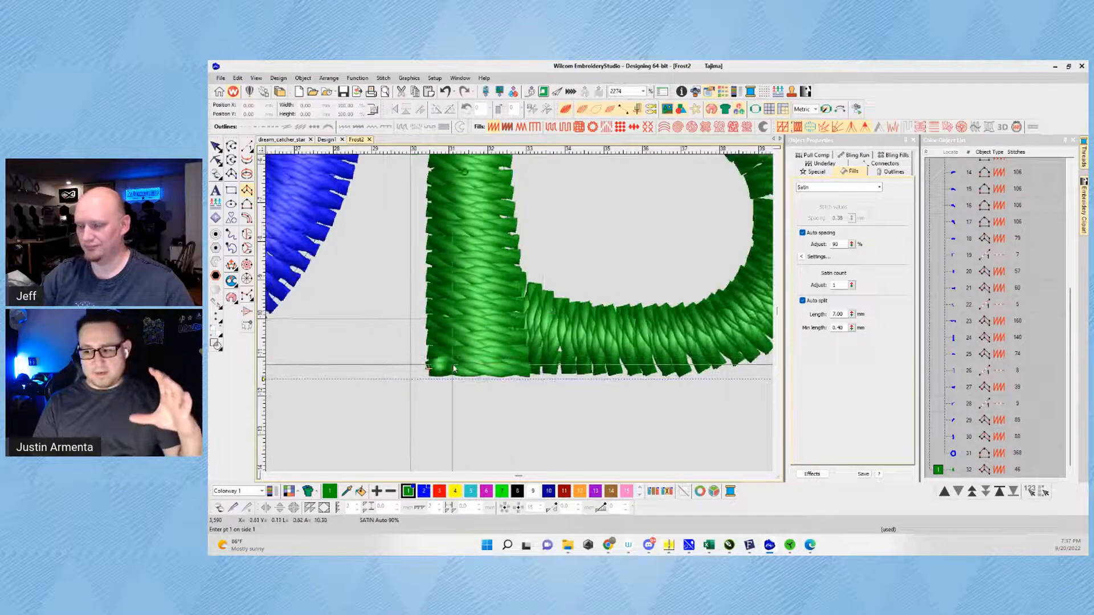
Step: Move the end point of the s's lower-left satin stroke to its right edge, where it meets the bottom curve
key(Escape)
click(455, 294)
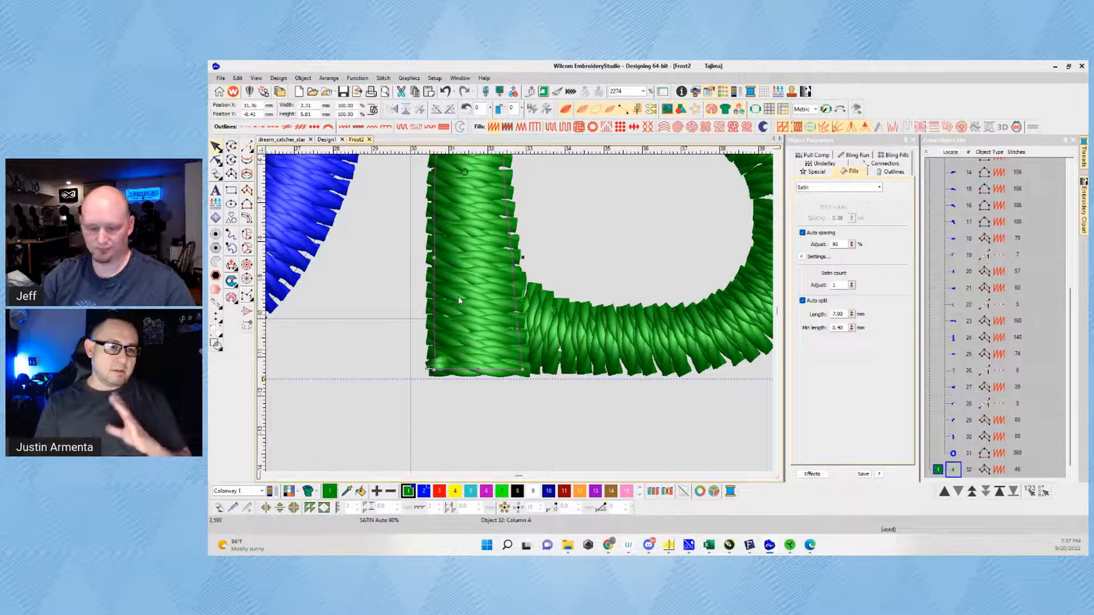
key(h)
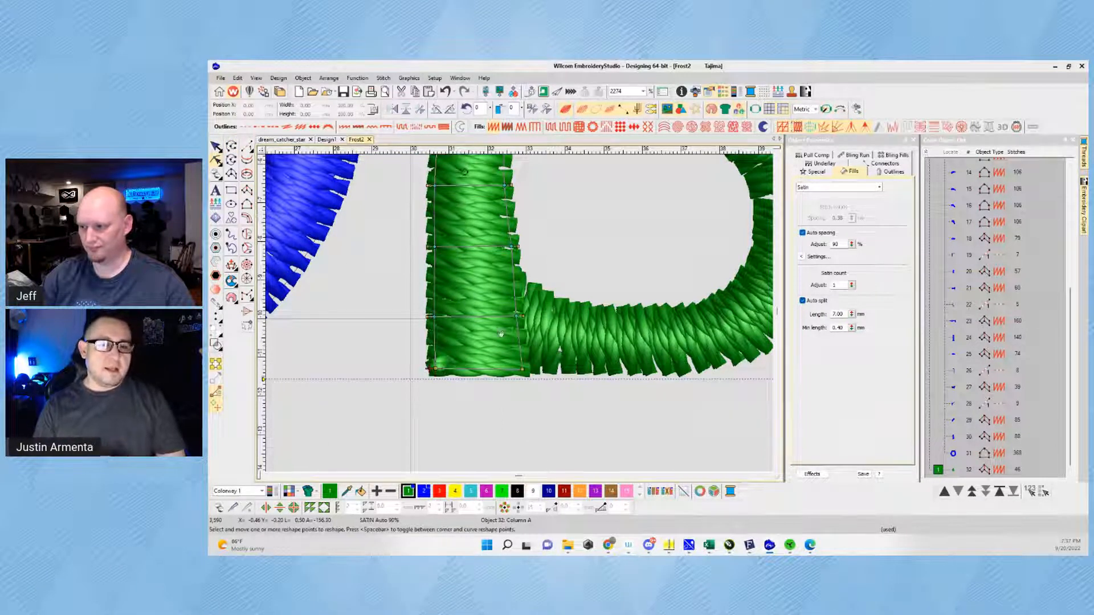
drag(501, 334, 519, 322)
key(Escape)
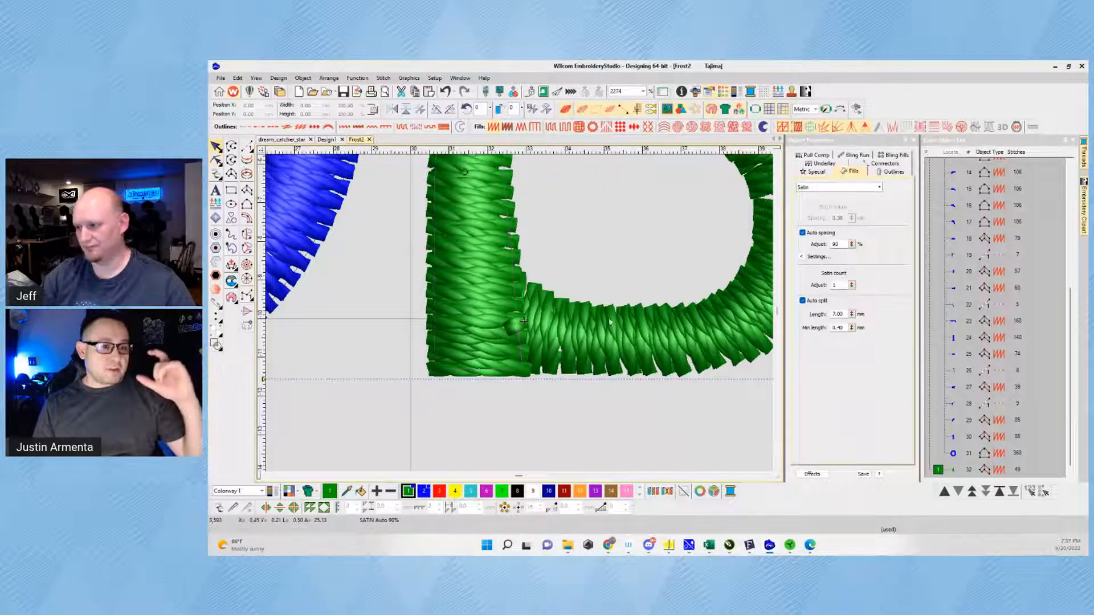
Step: Start a satin Column A where the s's lower-left stroke meets the bottom curve and place paired edge points along the base
scroll(523, 320, down, 5)
scroll(519, 312, up, 3)
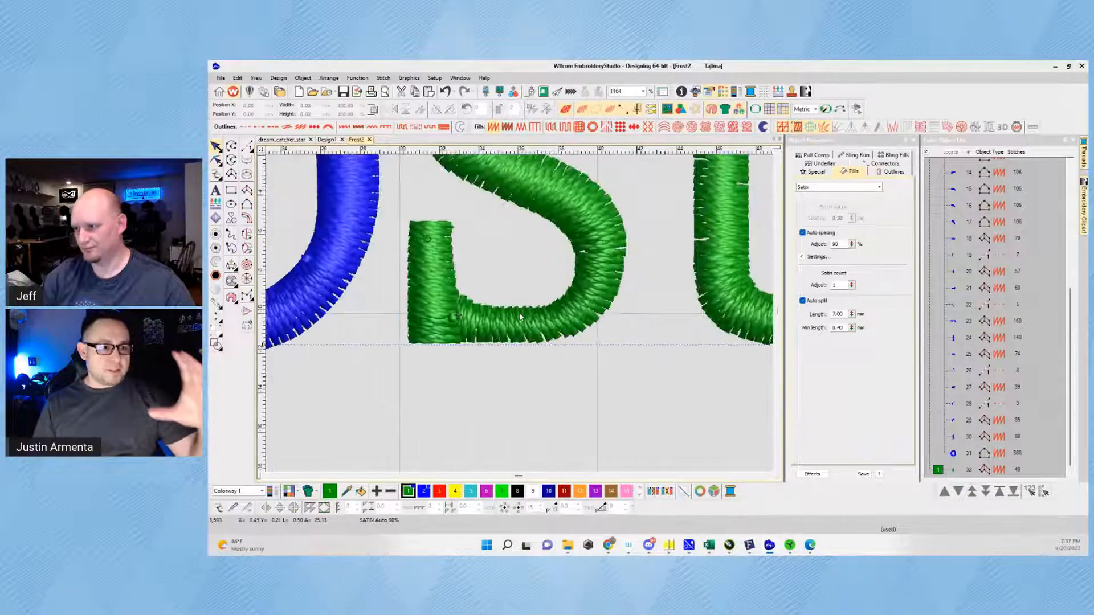
scroll(519, 317, up, 2)
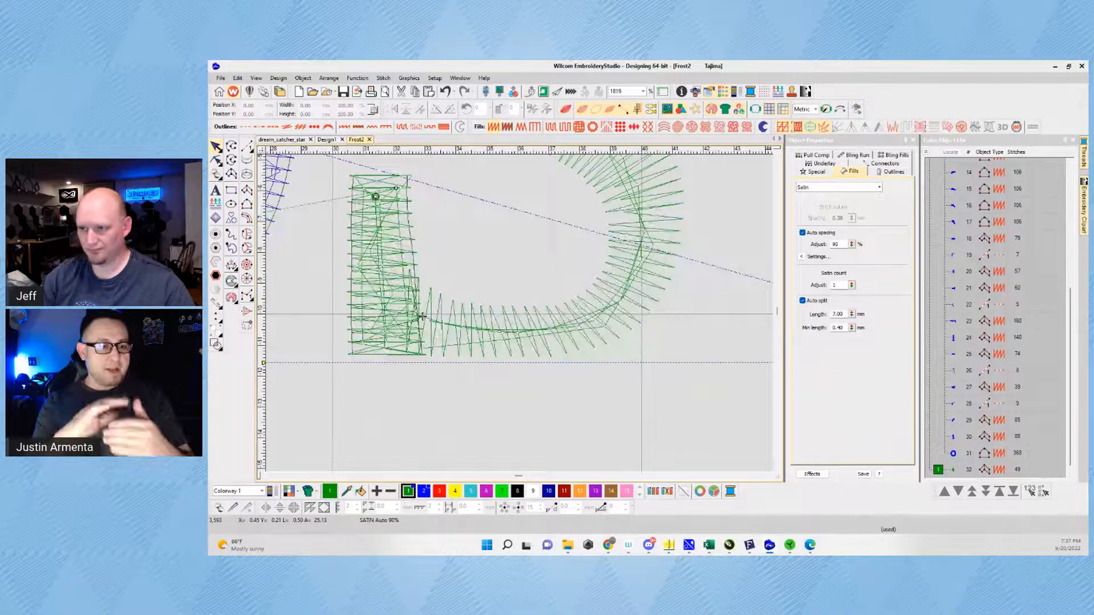
scroll(422, 317, up, 3)
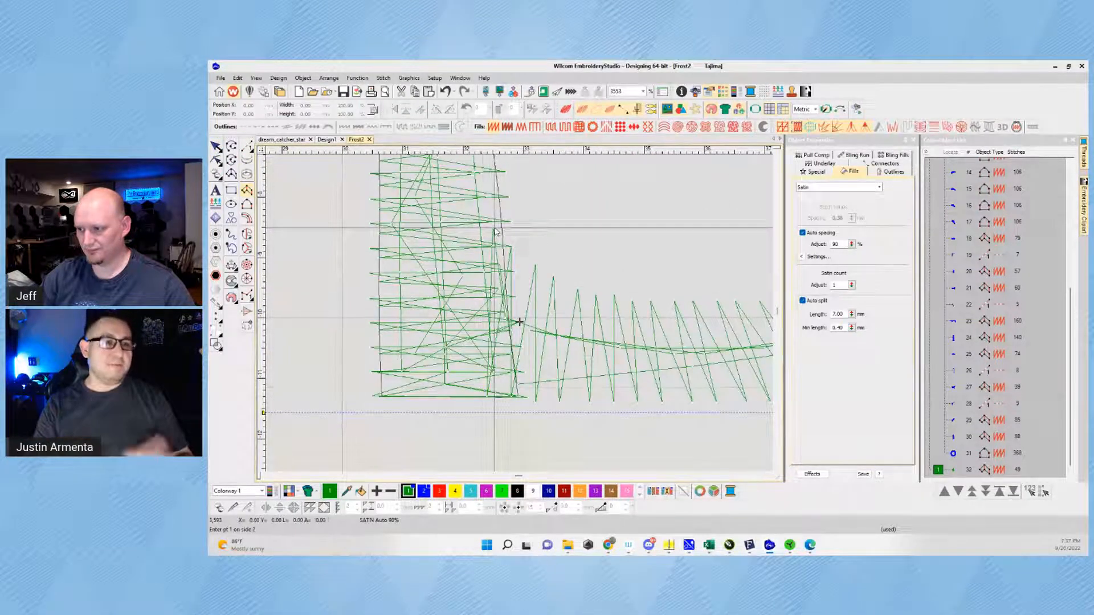
click(519, 377)
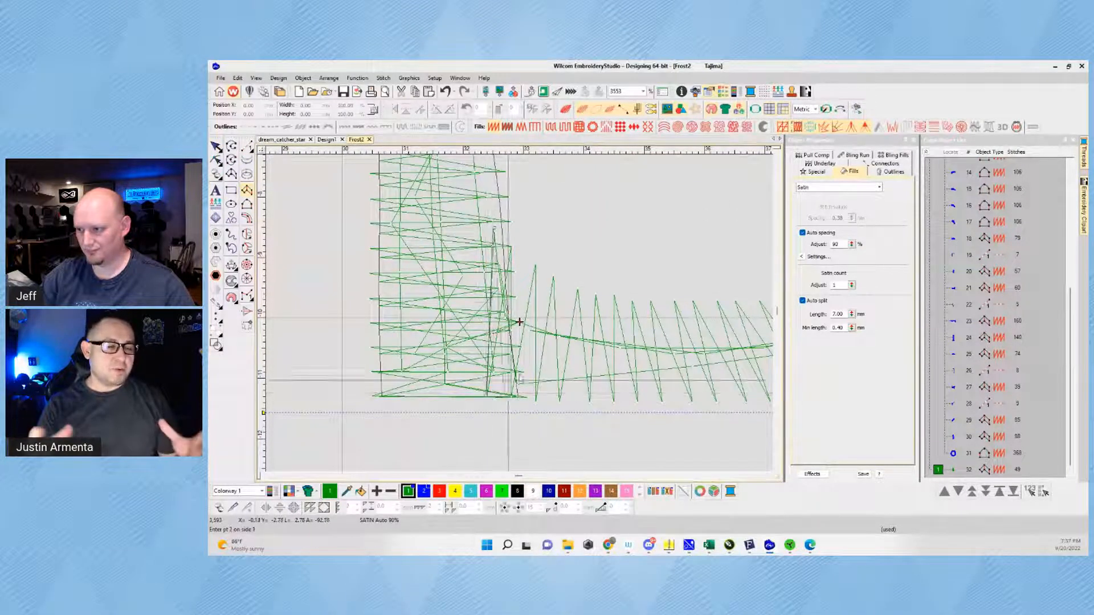
click(553, 276)
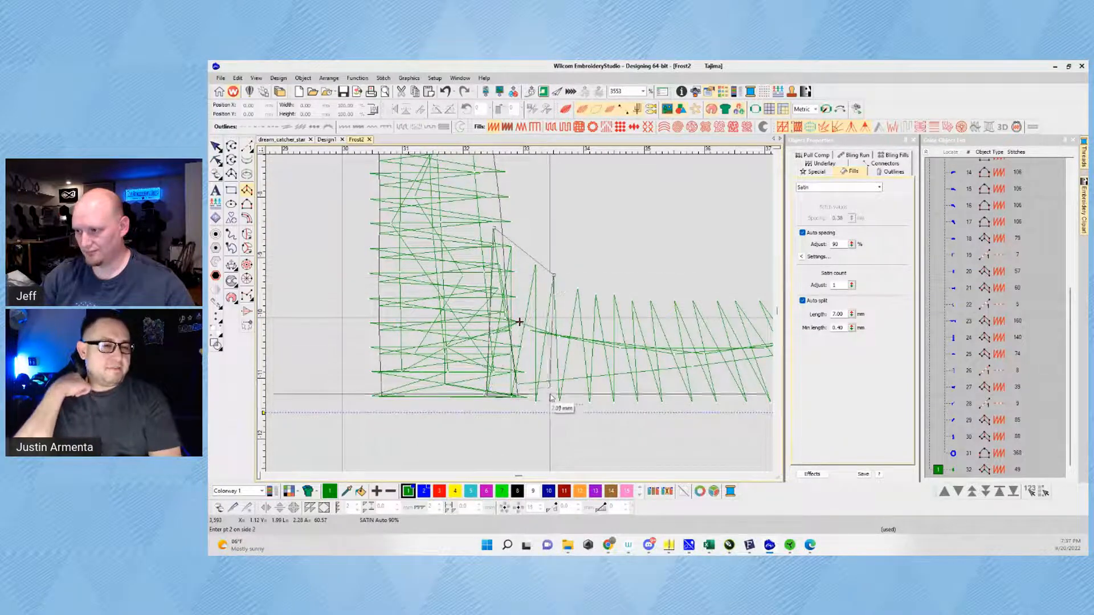
click(548, 403)
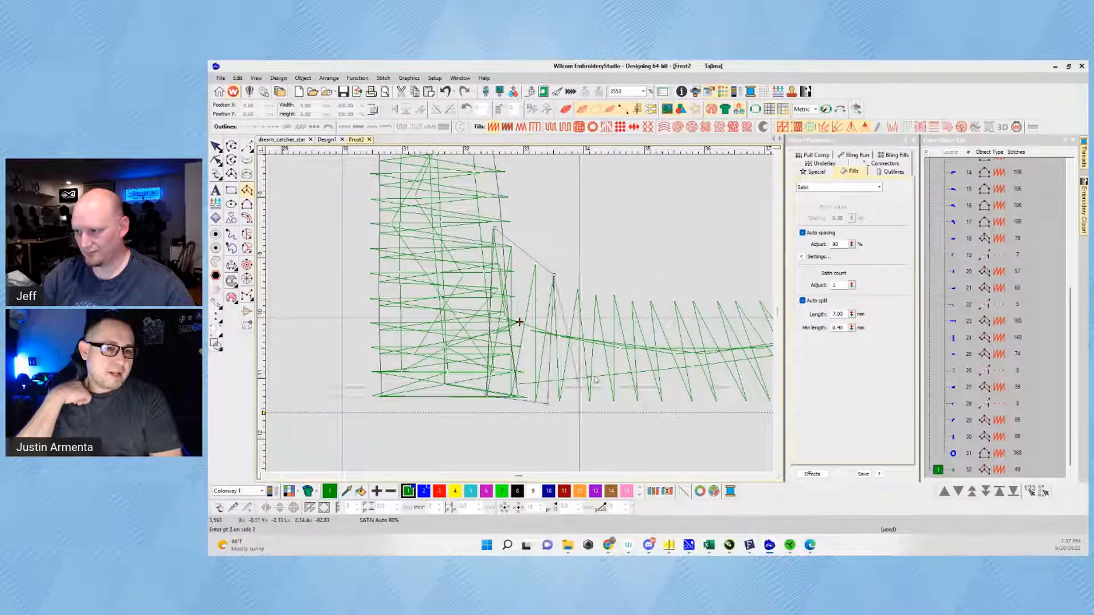
click(642, 297)
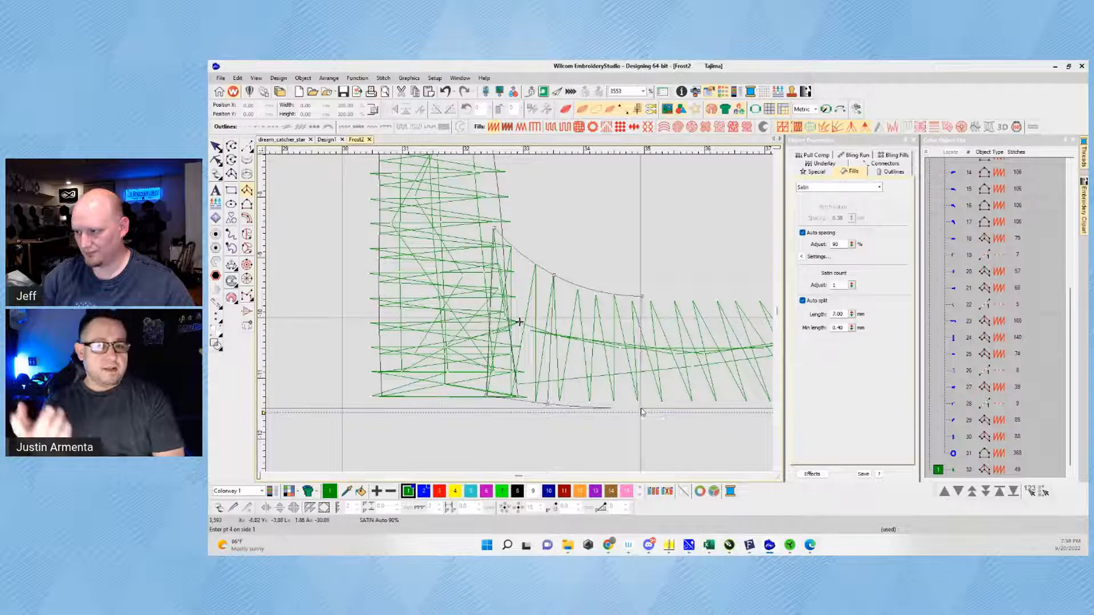
click(629, 244)
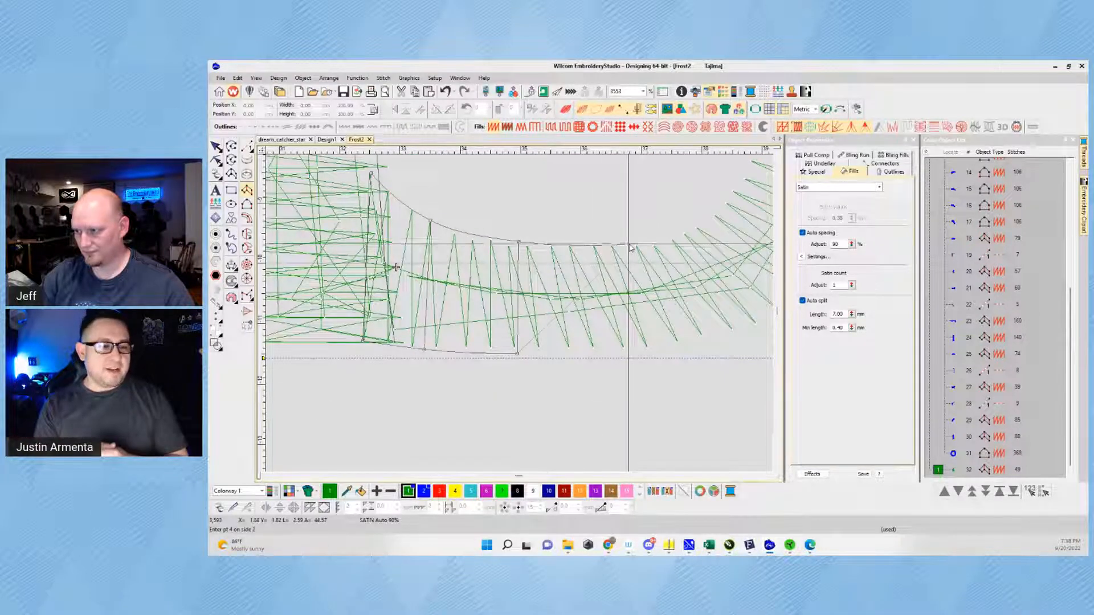
click(655, 351)
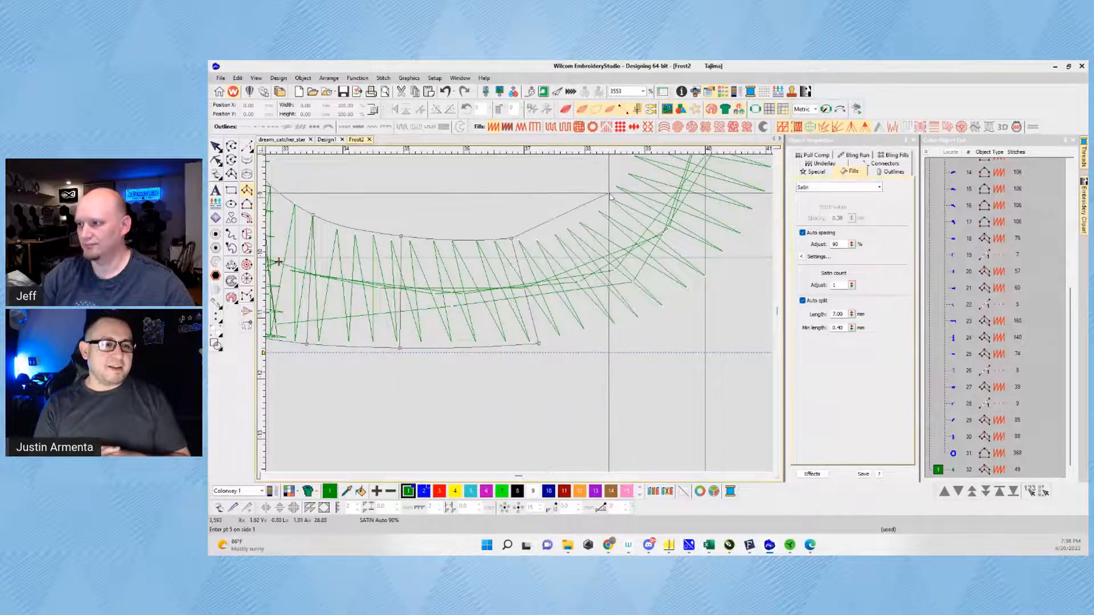
Step: Continue the satin's paired edge points around the s's lower-right bend, covering its inner and outer edges
click(609, 195)
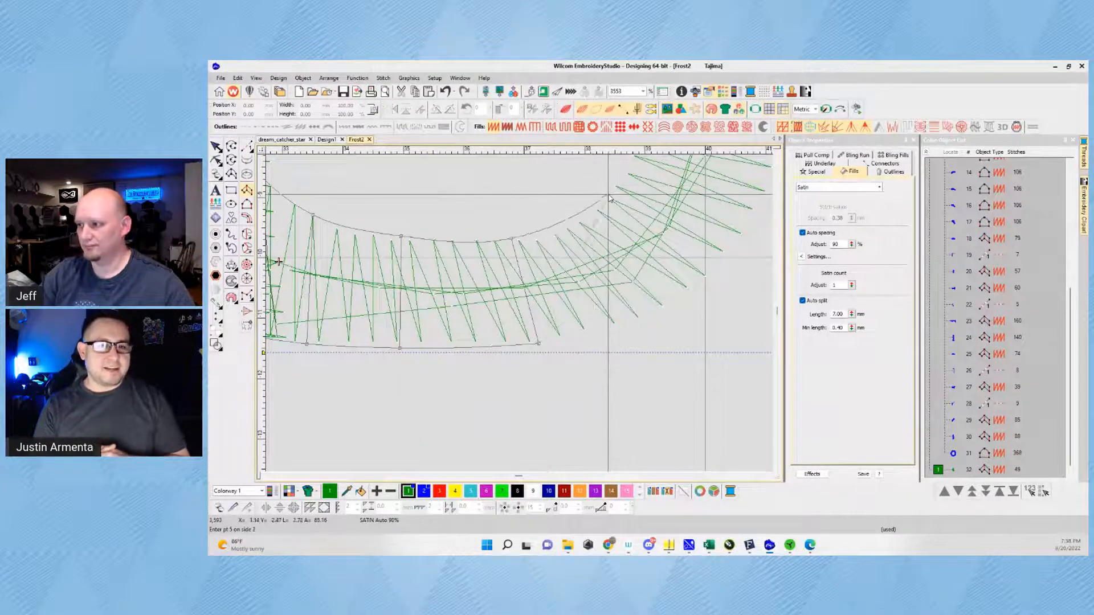
click(700, 284)
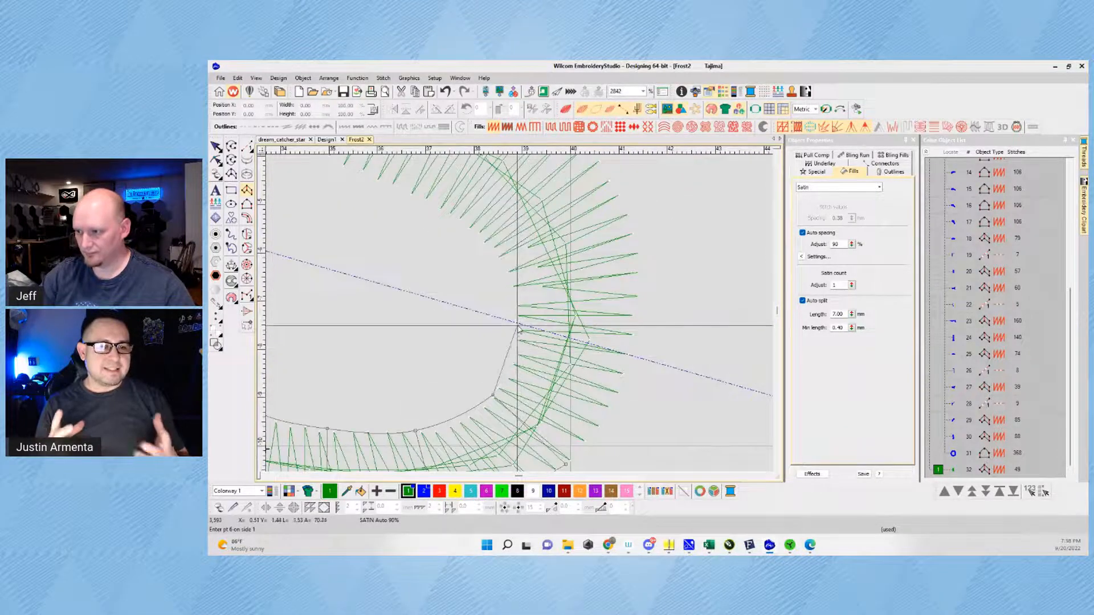
click(518, 329)
click(638, 335)
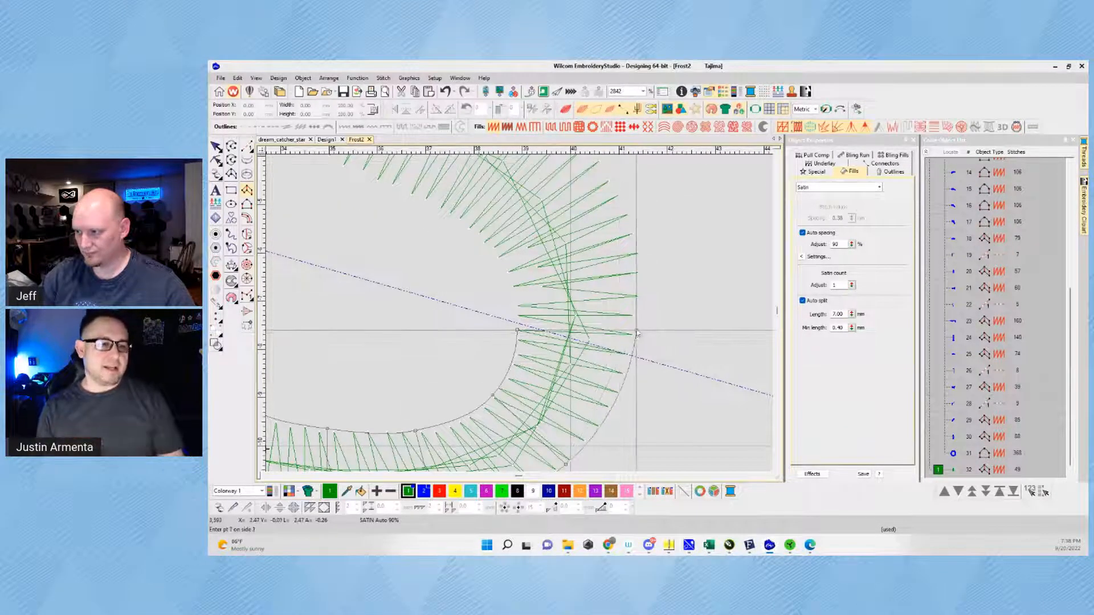
click(493, 255)
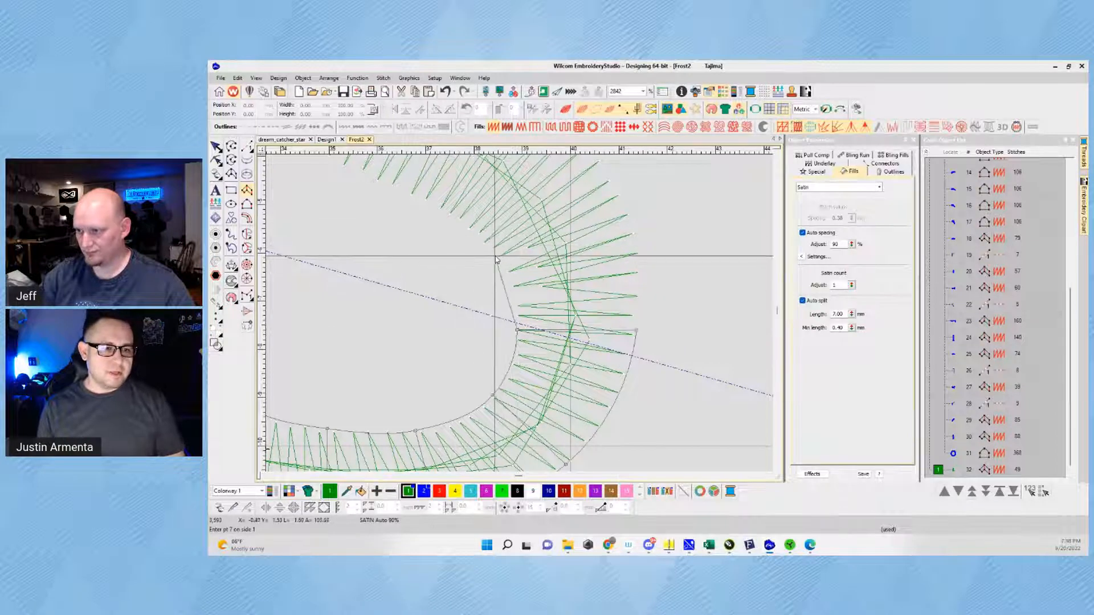
click(616, 182)
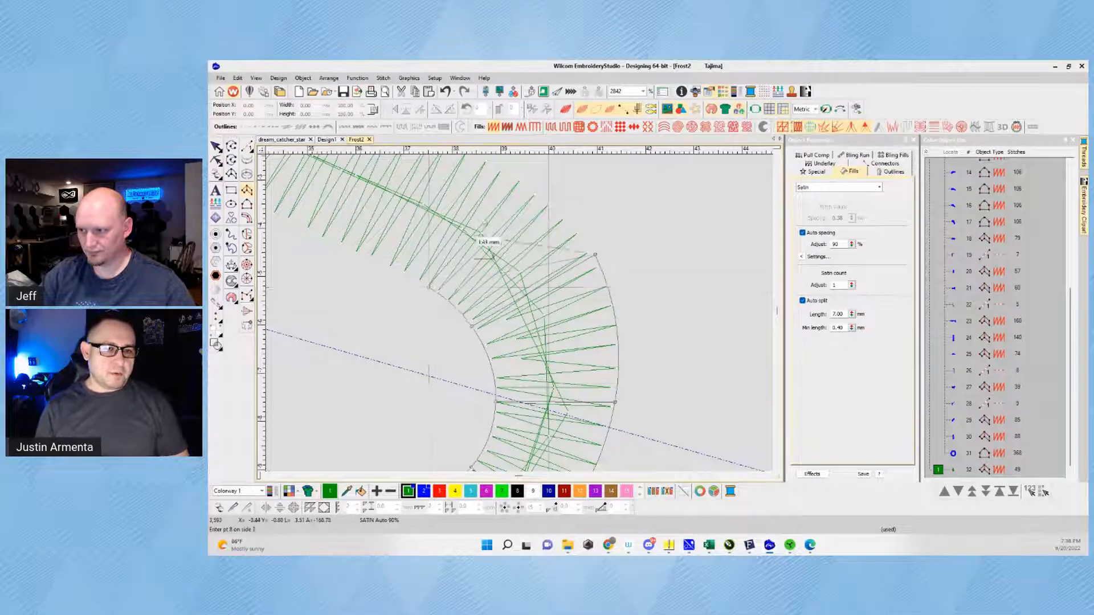
Step: Place further point pairs up the s's diagonal and around its upper-left bend
click(481, 234)
click(504, 238)
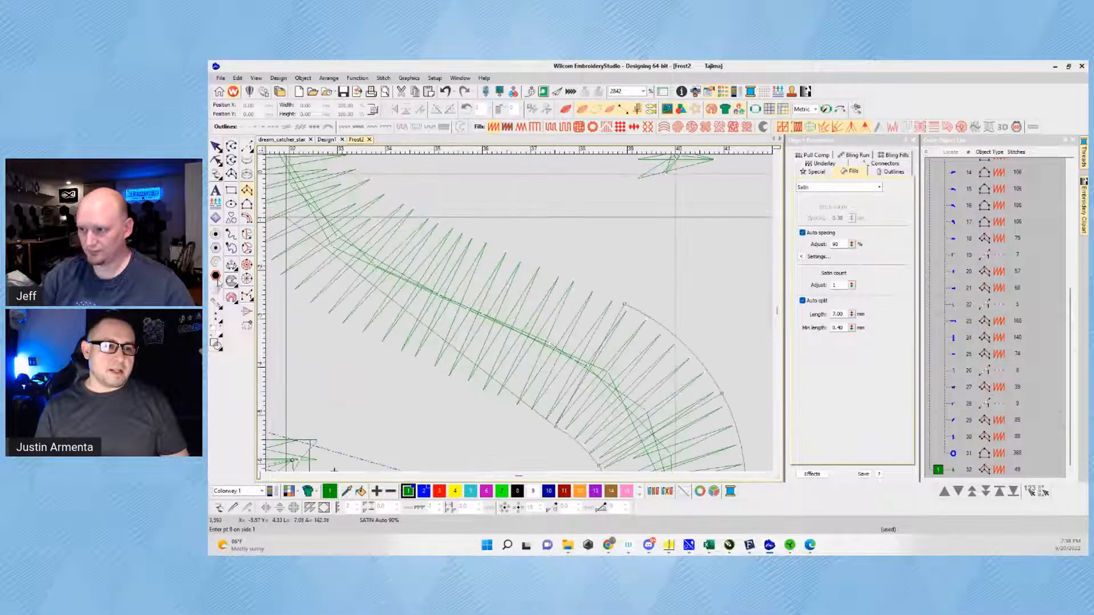
click(432, 374)
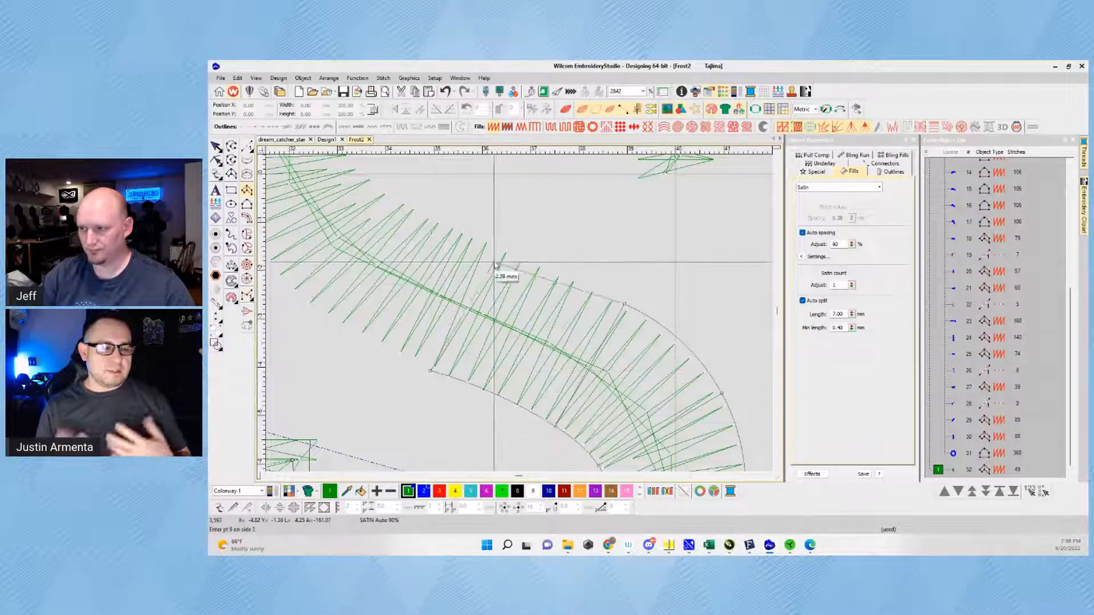
click(499, 249)
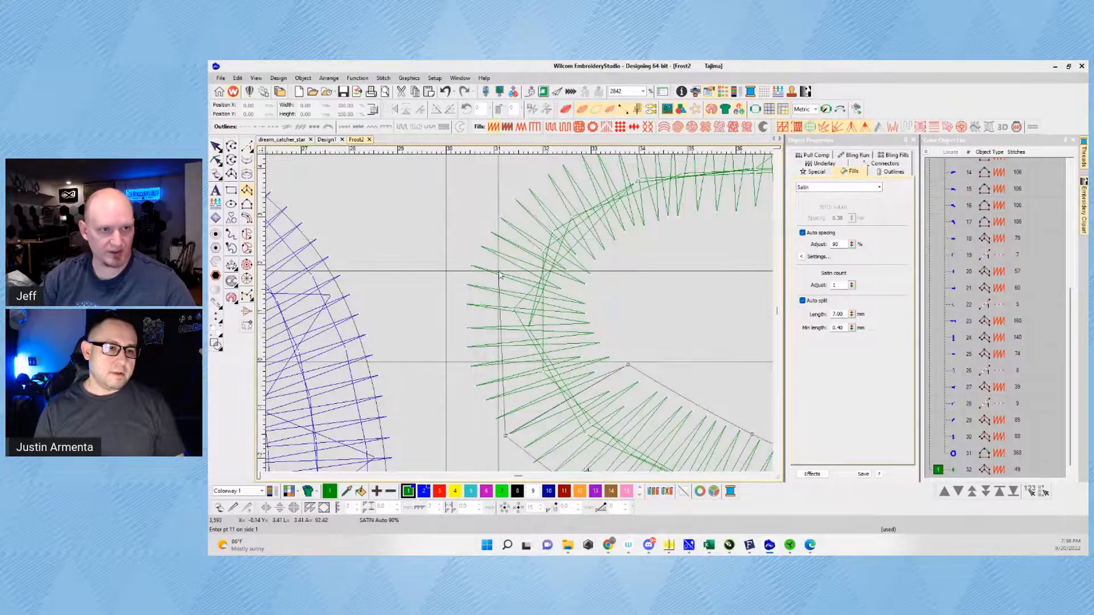
click(495, 274)
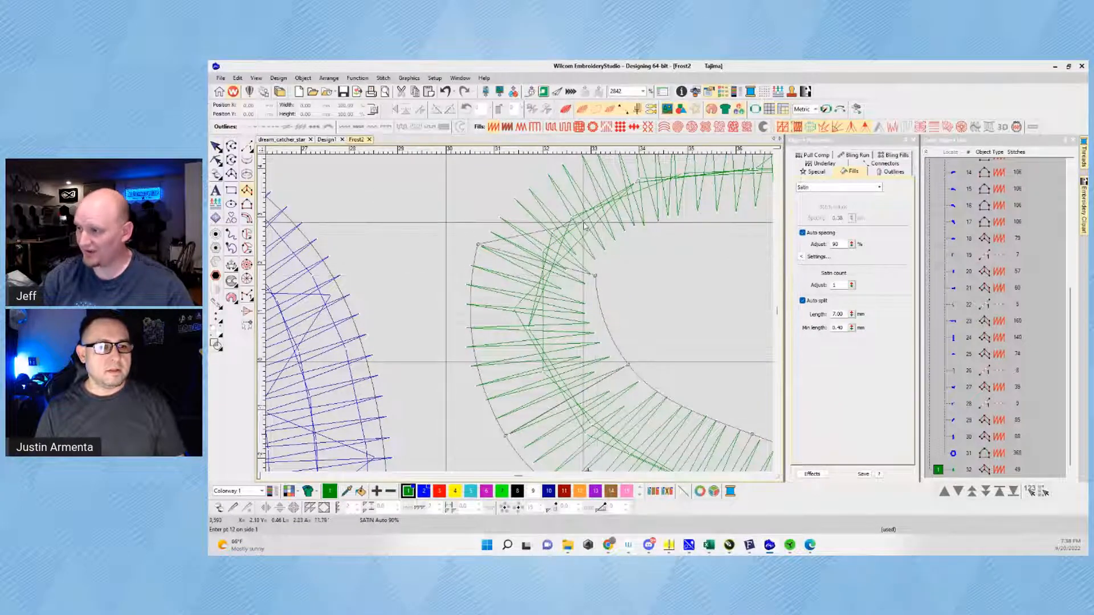
Step: Place the remaining point pairs along the s's top curve to the upper-right serif and generate the satin
scroll(672, 227, down, 1)
scroll(516, 310, up, 1)
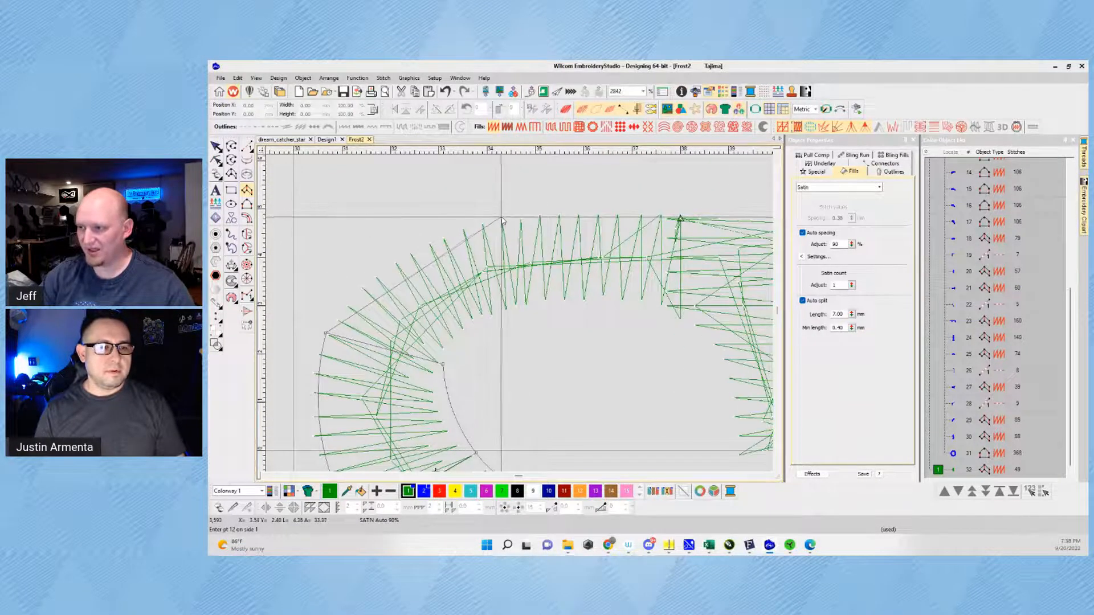
click(501, 217)
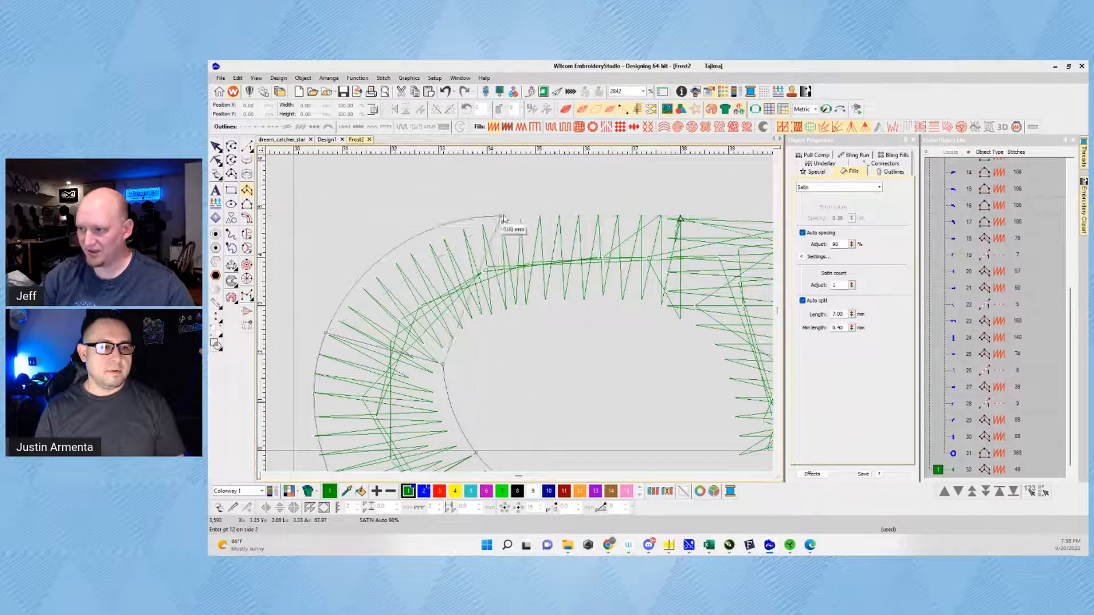
click(515, 311)
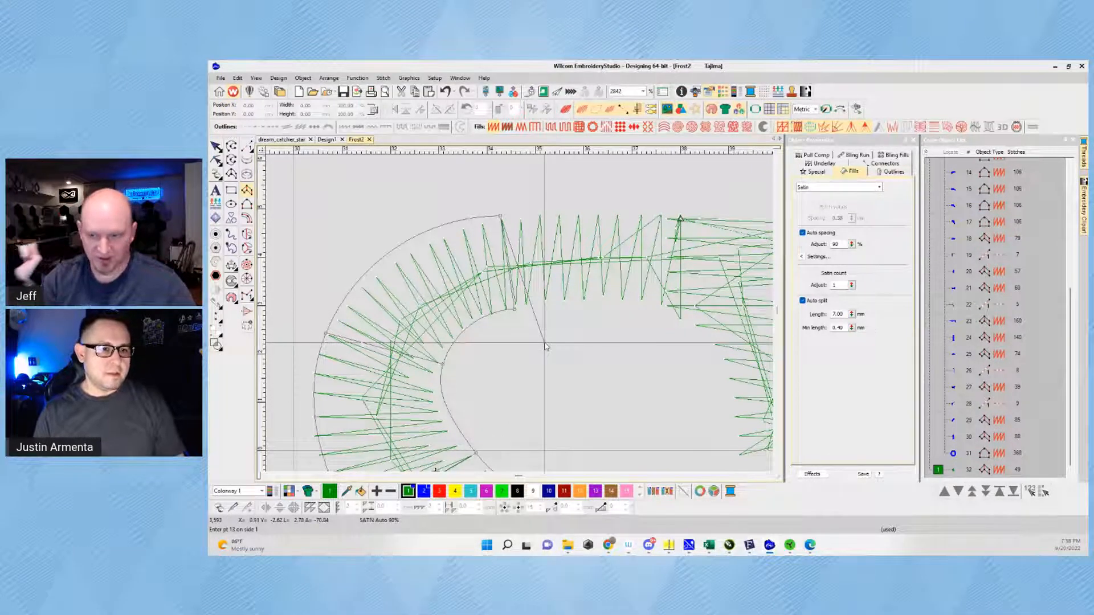
click(607, 215)
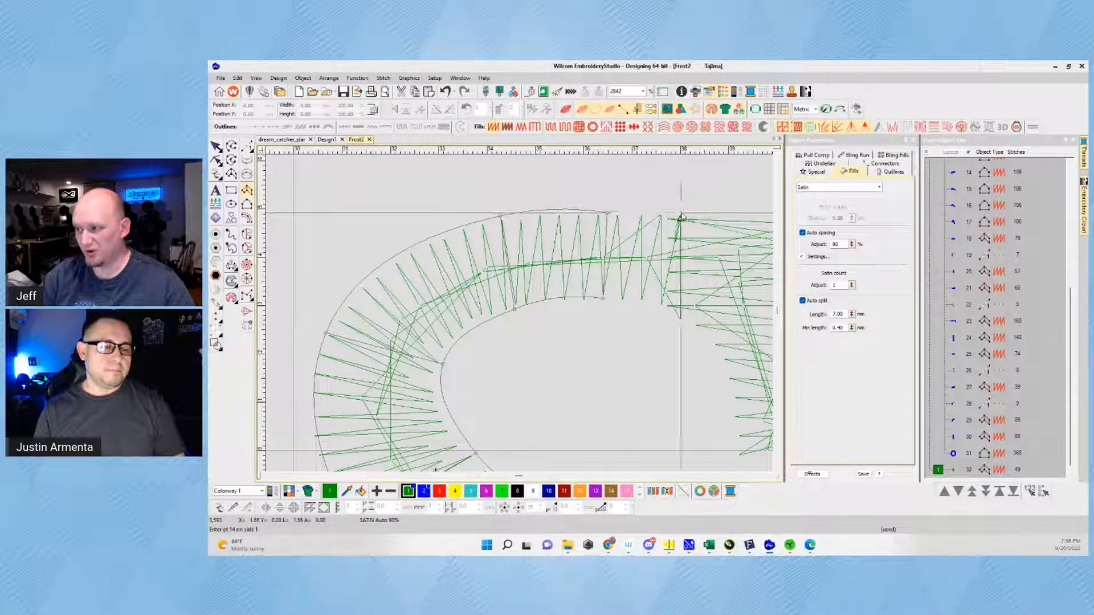
click(685, 323)
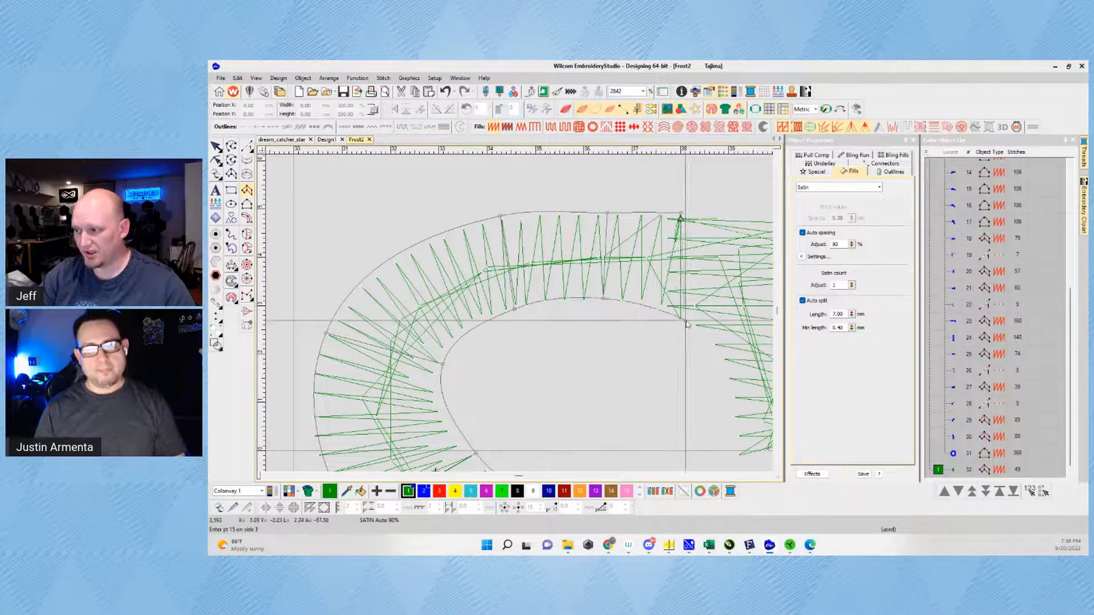
key(Return)
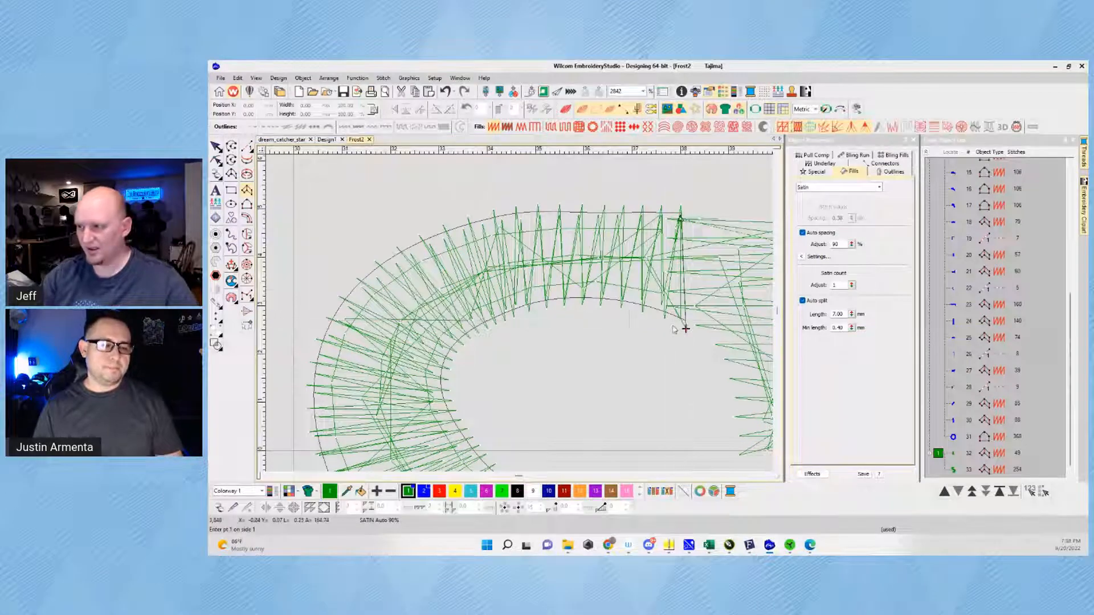
Step: Reshape the new satin by nudging an outer edge point on the s's top curve slightly outward, and show it in realistic view
click(216, 146)
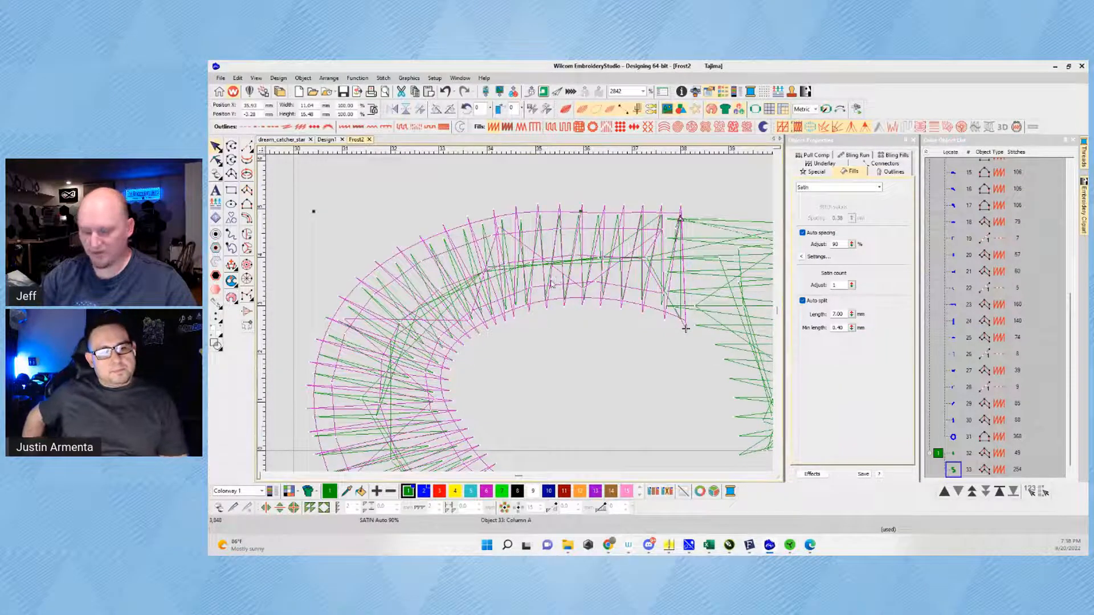
key(h)
drag(608, 213, 607, 210)
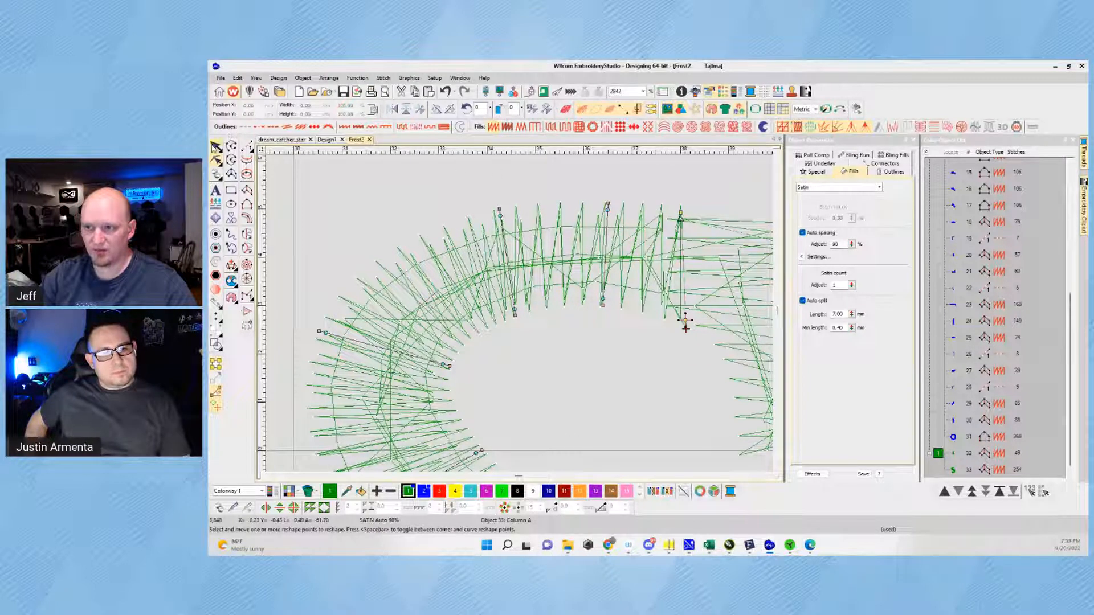
key(Escape)
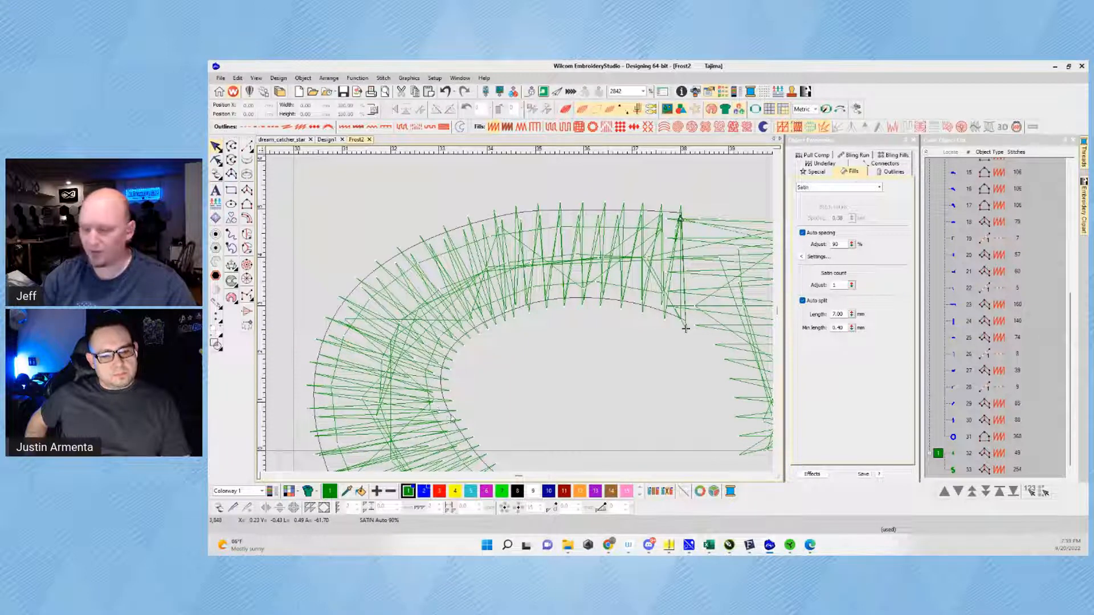
key(t)
scroll(611, 345, down, 5)
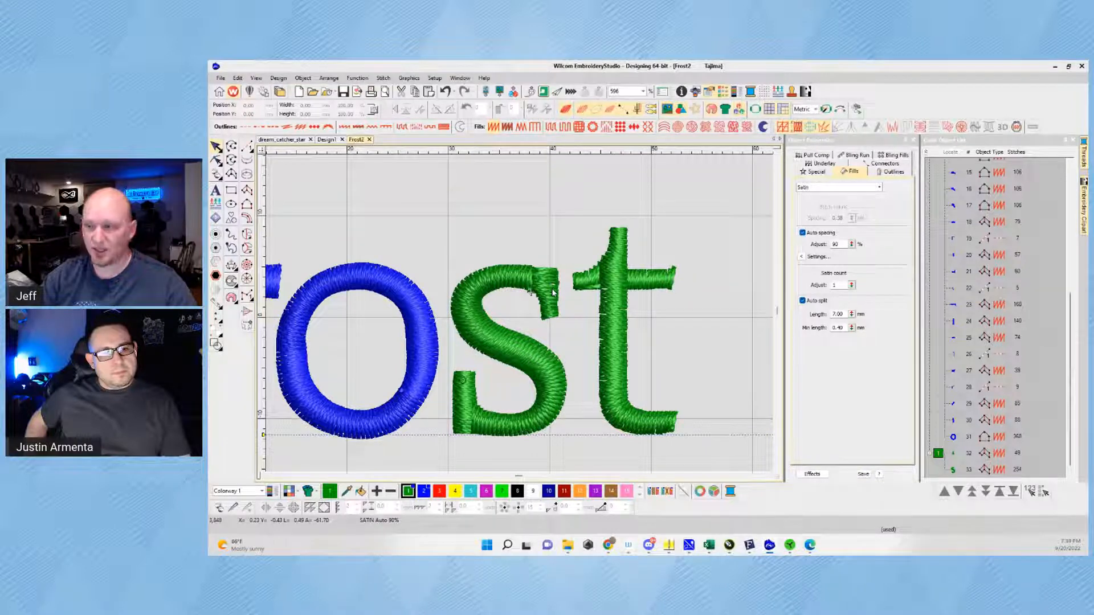
scroll(518, 312, up, 2)
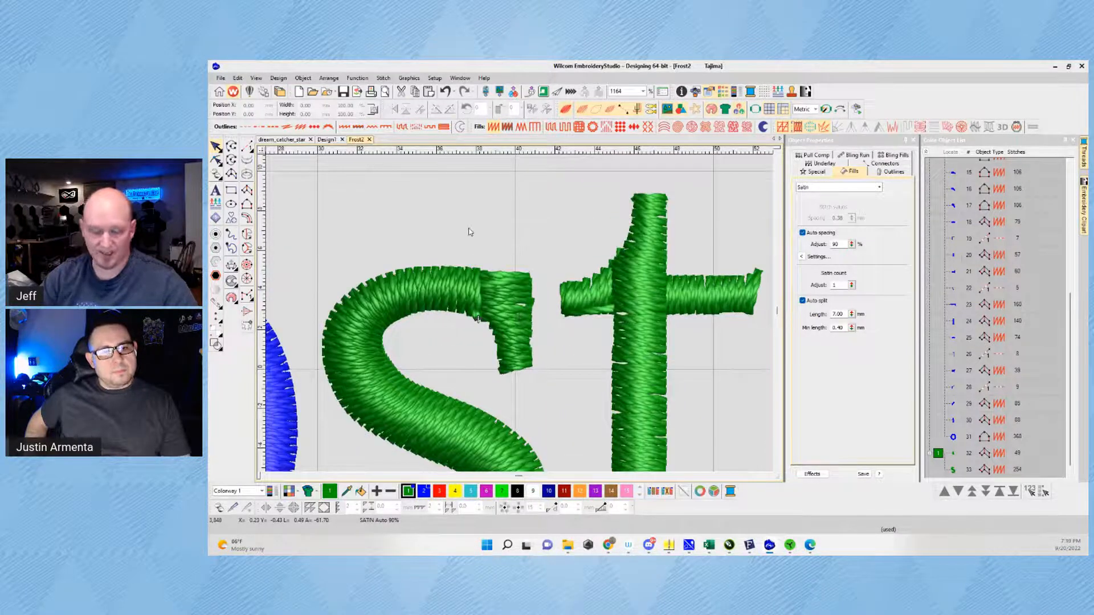
Step: Digitize the s's upper-right serif as a satin column with paired edge points from the top curve down to its tip, and generate it
key(t)
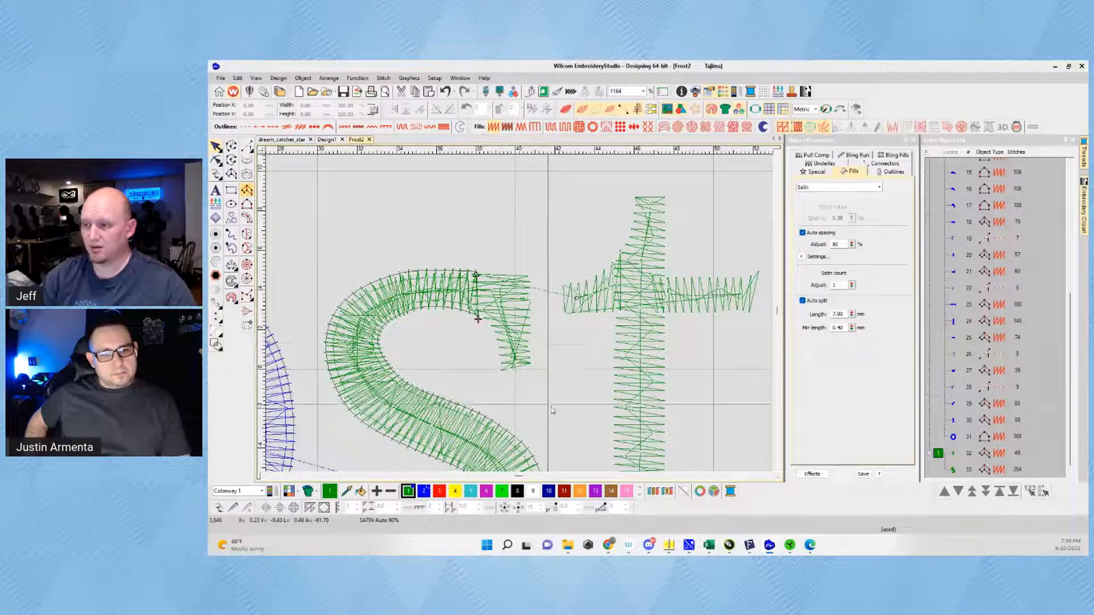
scroll(539, 359, up, 5)
scroll(526, 324, down, 3)
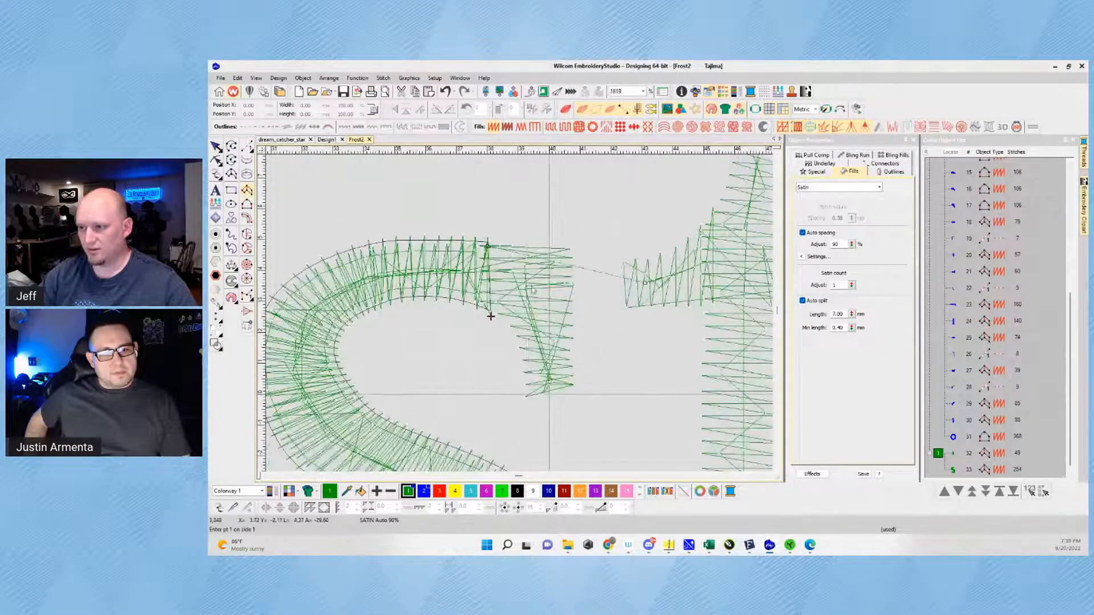
click(490, 316)
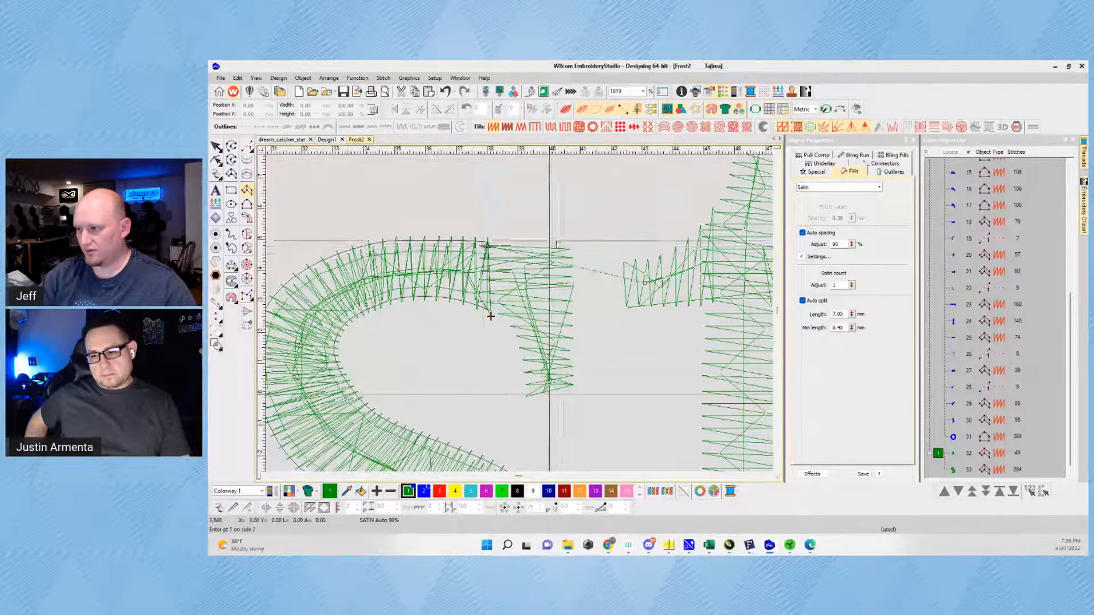
click(570, 249)
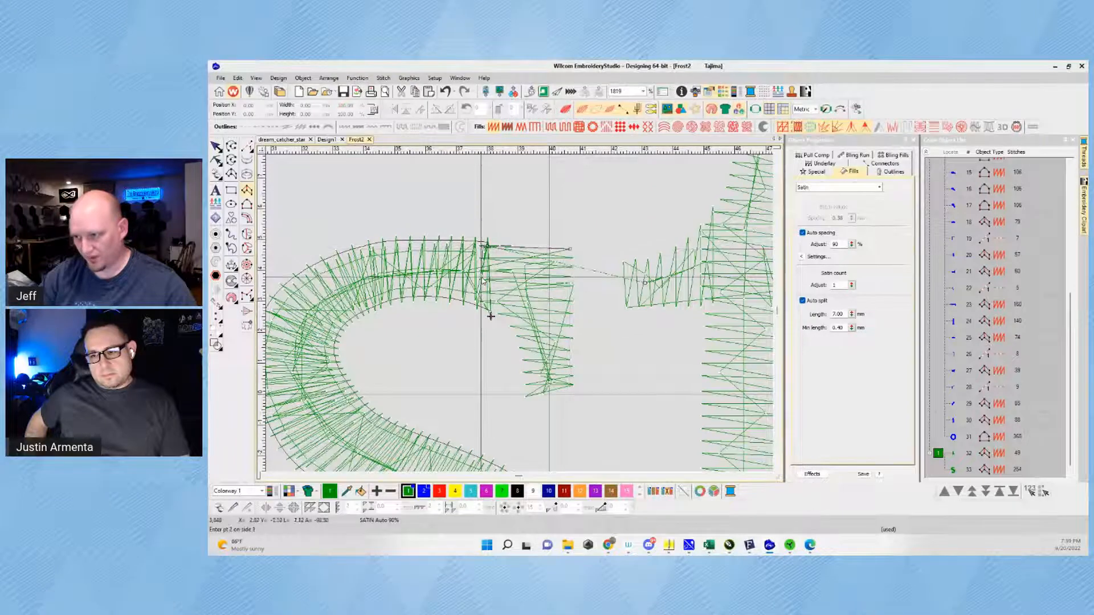
click(490, 316)
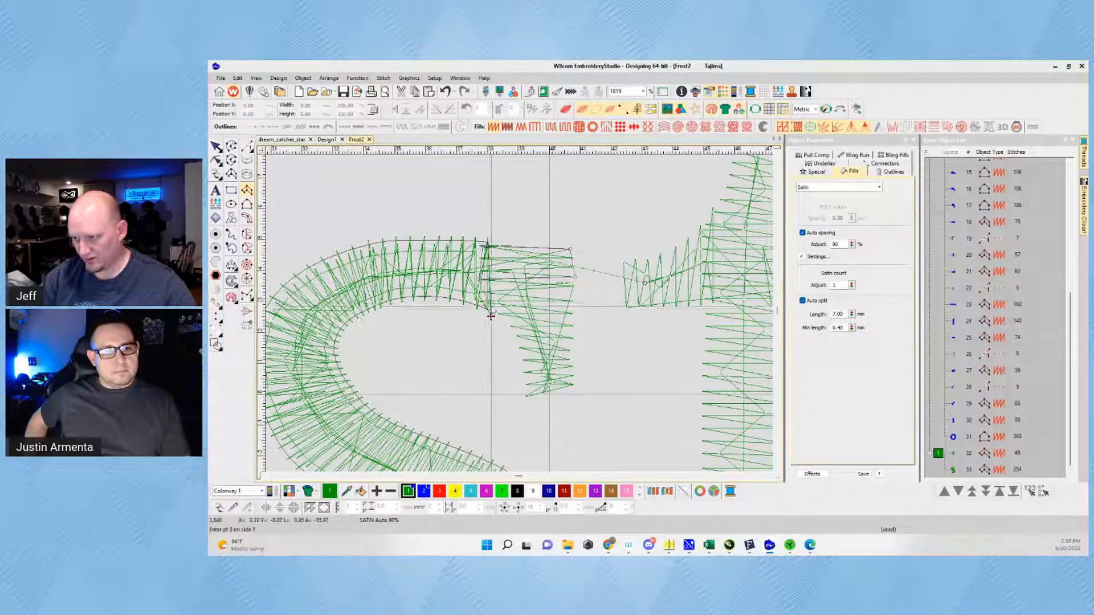
click(573, 301)
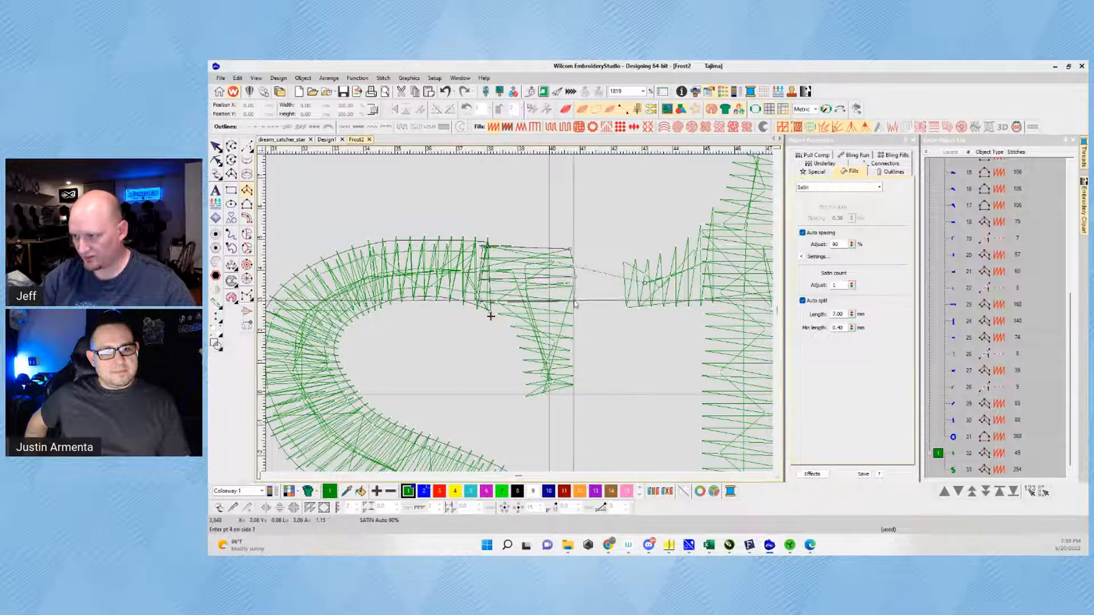
click(517, 338)
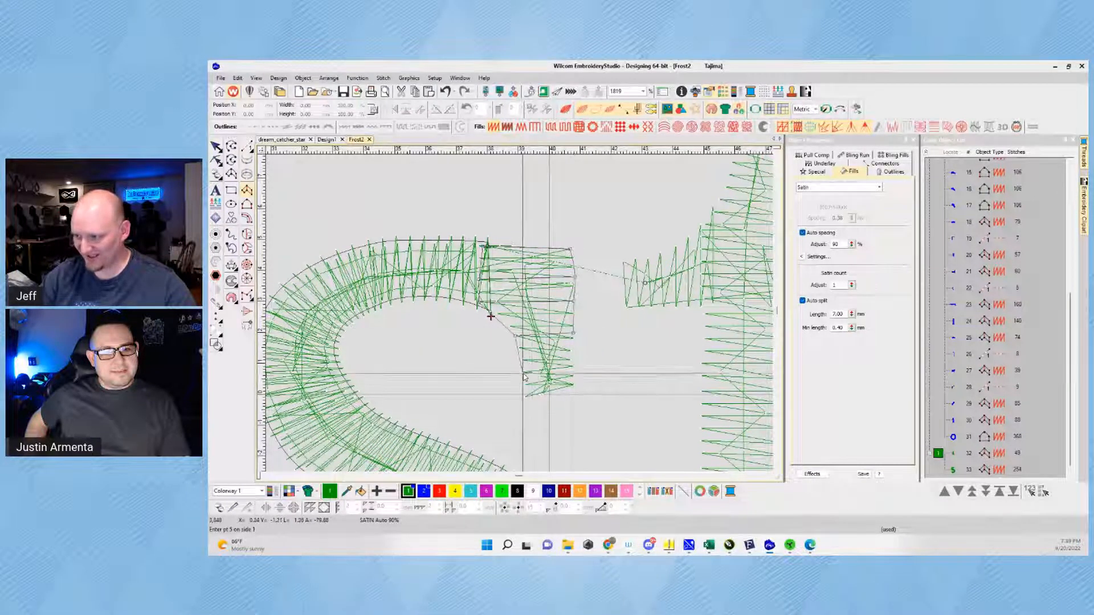
click(522, 372)
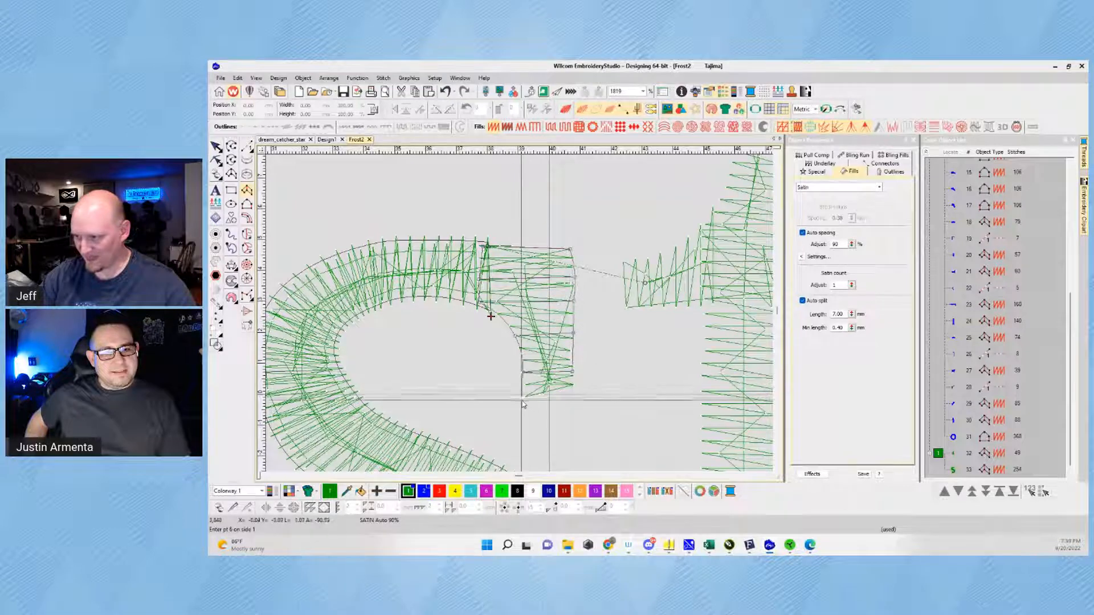
click(575, 388)
key(Return)
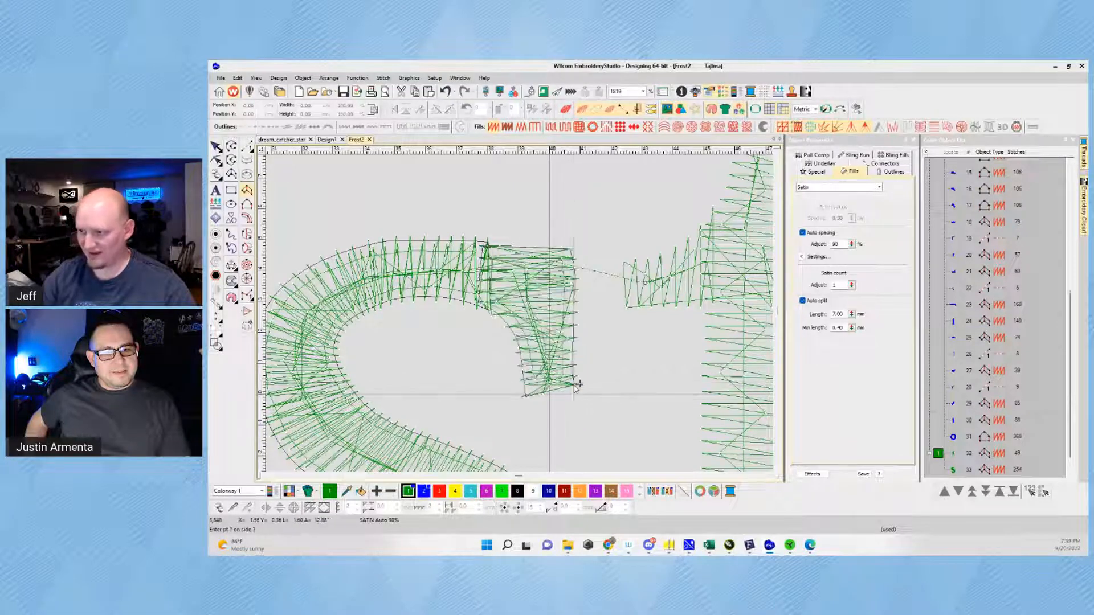
Step: Examine the serif satin and its join with the s's top curve in realistic and stitch views and through both objects' reshape points
scroll(540, 321, down, 5)
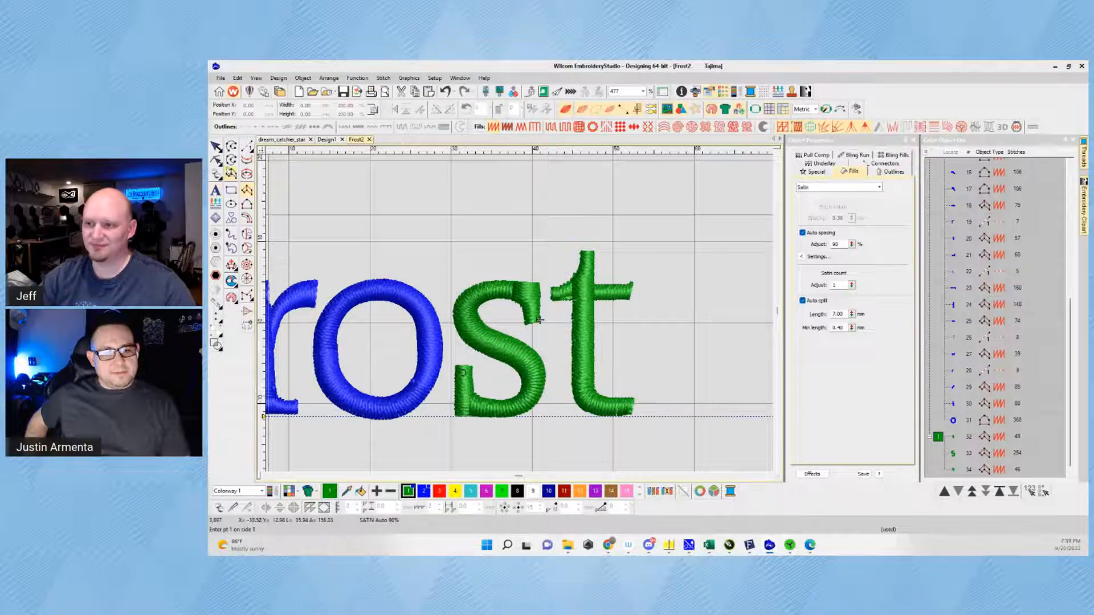
key(Escape)
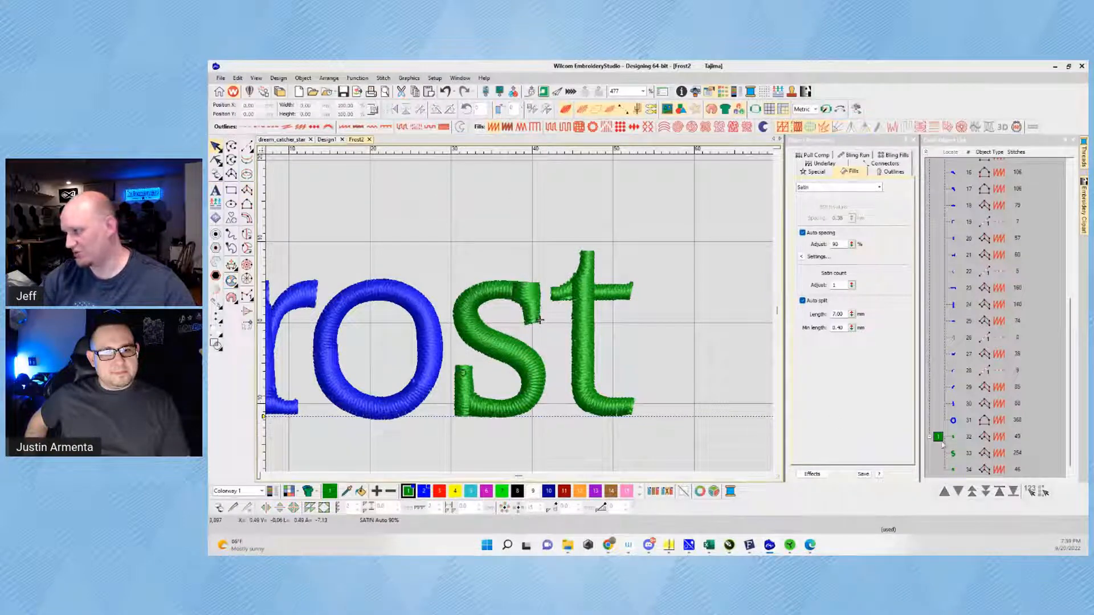
key(t)
scroll(524, 293, up, 5)
click(523, 342)
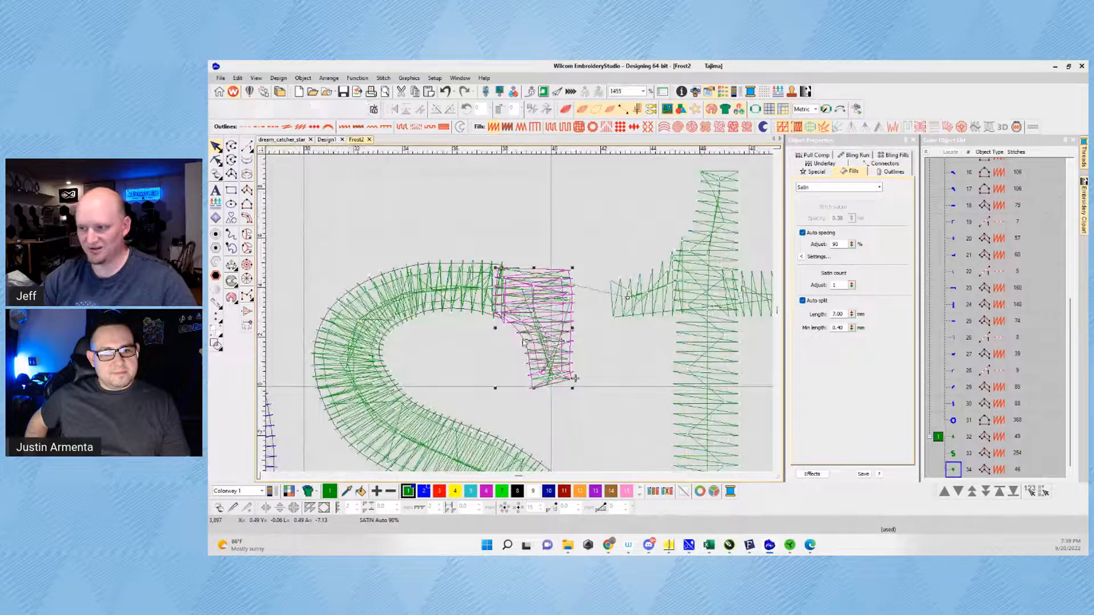
key(h)
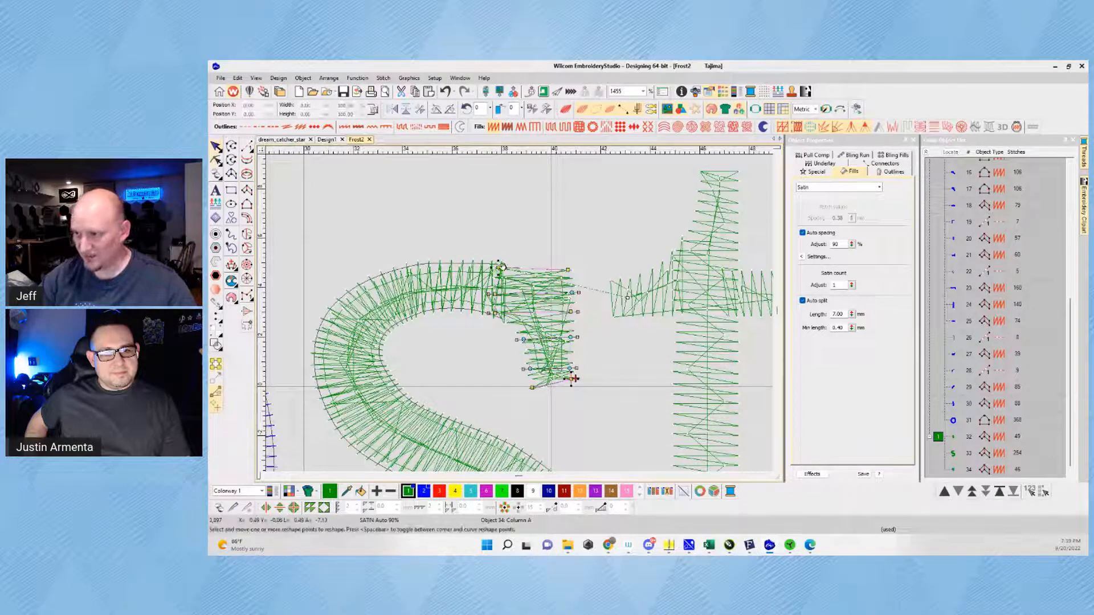
key(shift+Tab)
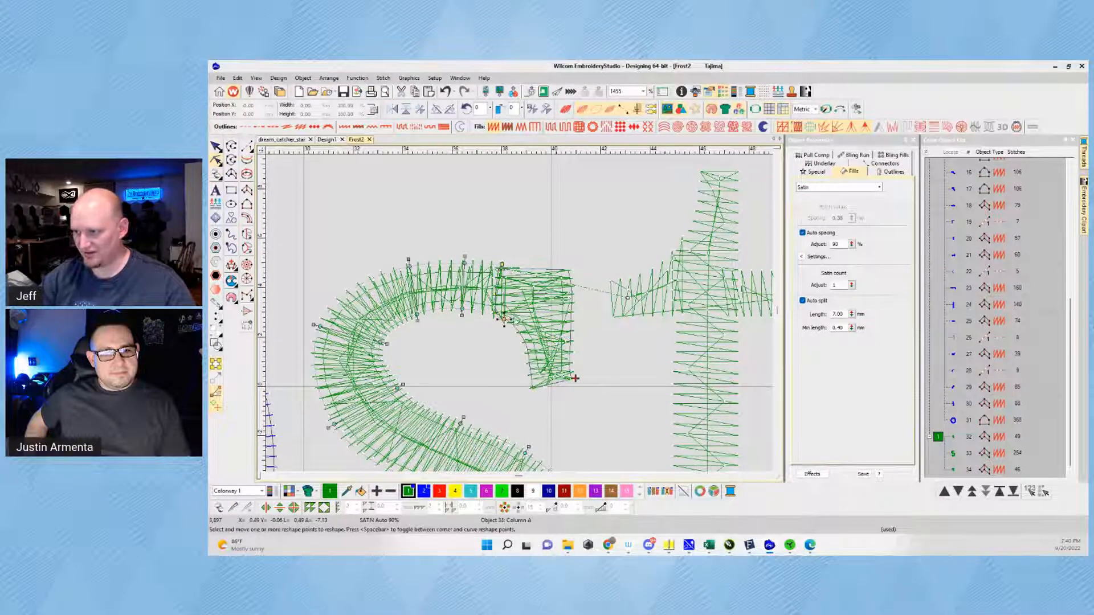
key(Tab)
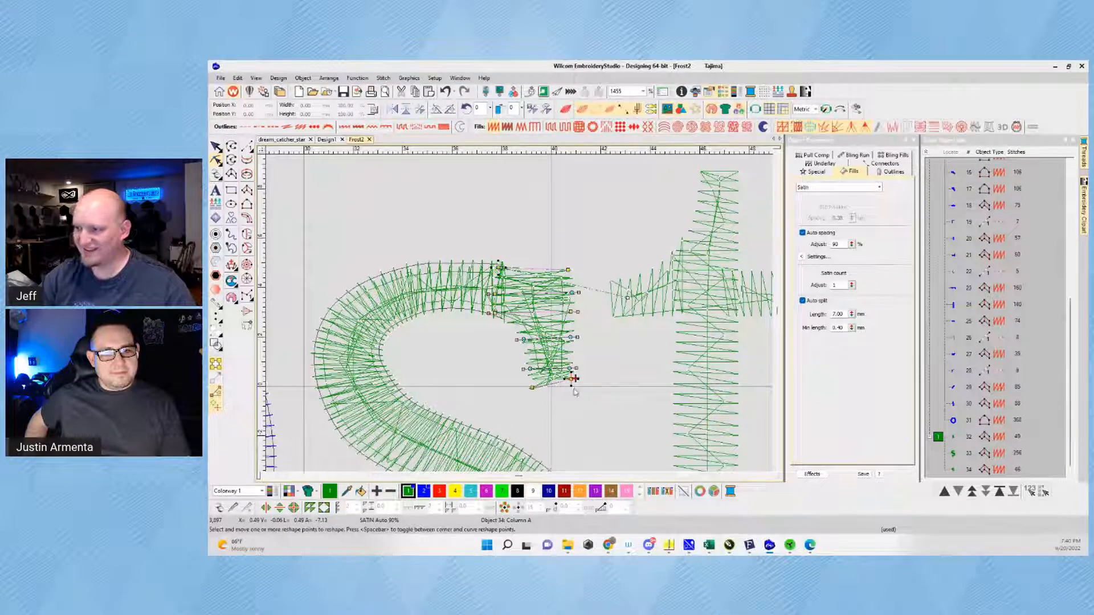
scroll(583, 438, down, 2)
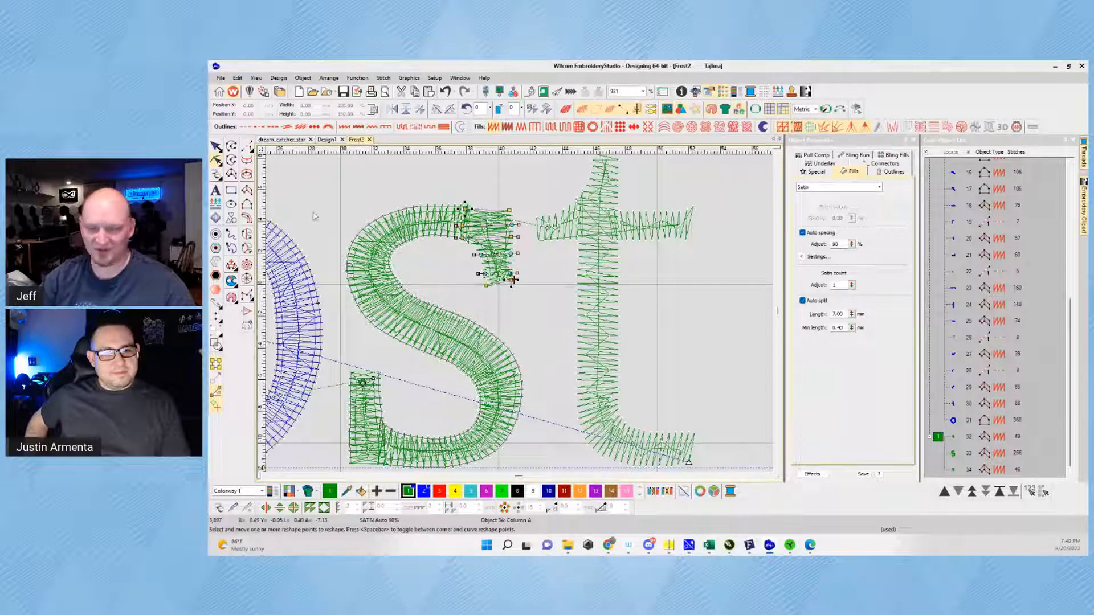
key(Escape)
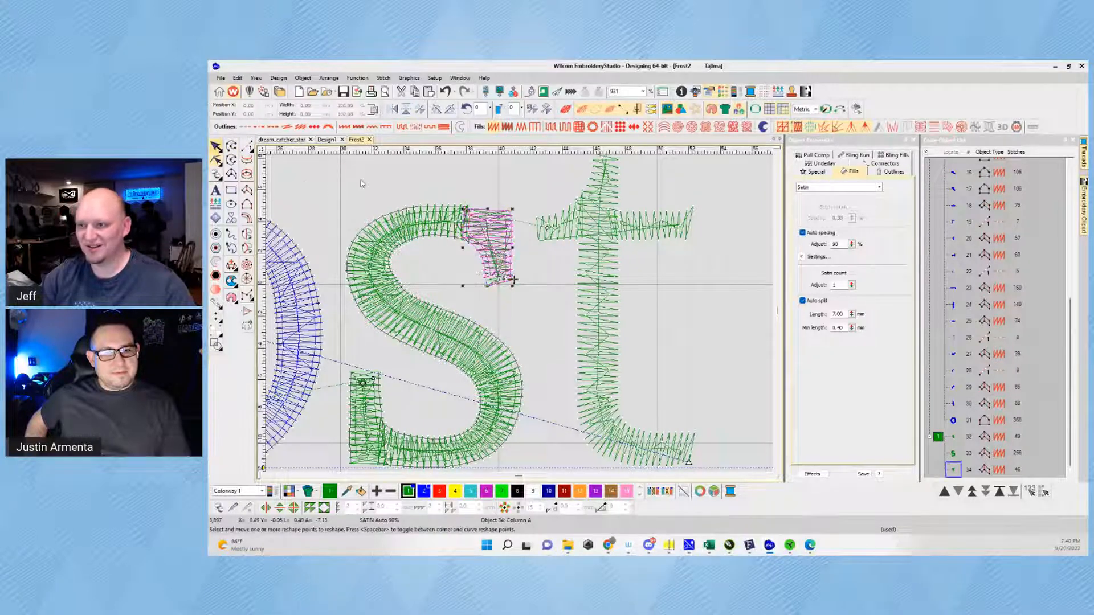
key(t)
scroll(518, 313, down, 3)
scroll(518, 317, down, 3)
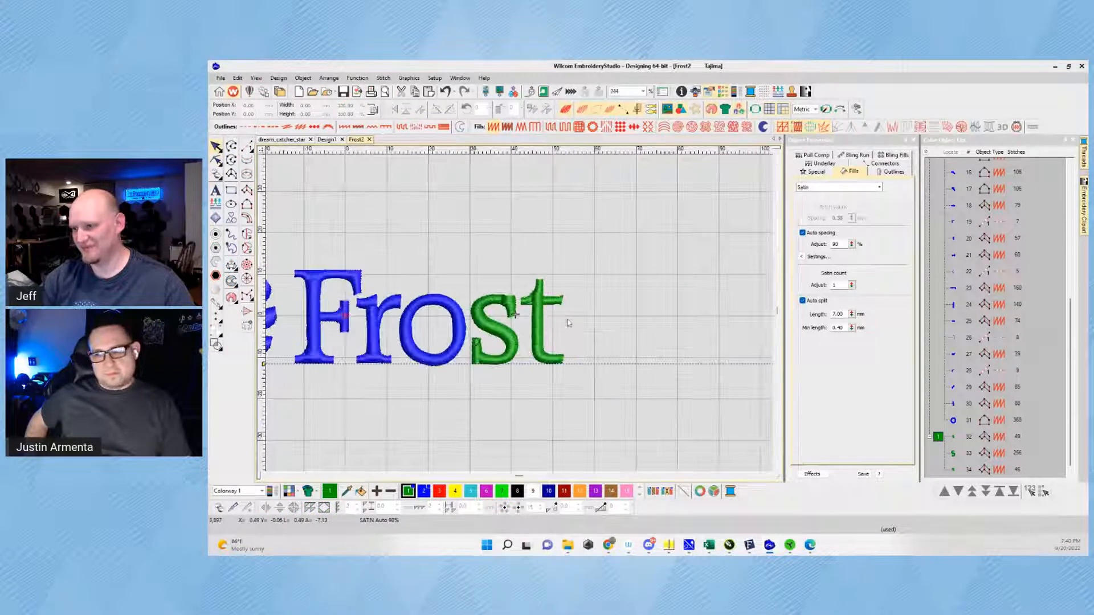
Step: Recolor the three new green satin objects of the s to blue, color 2
scroll(519, 316, up, 5)
key(t)
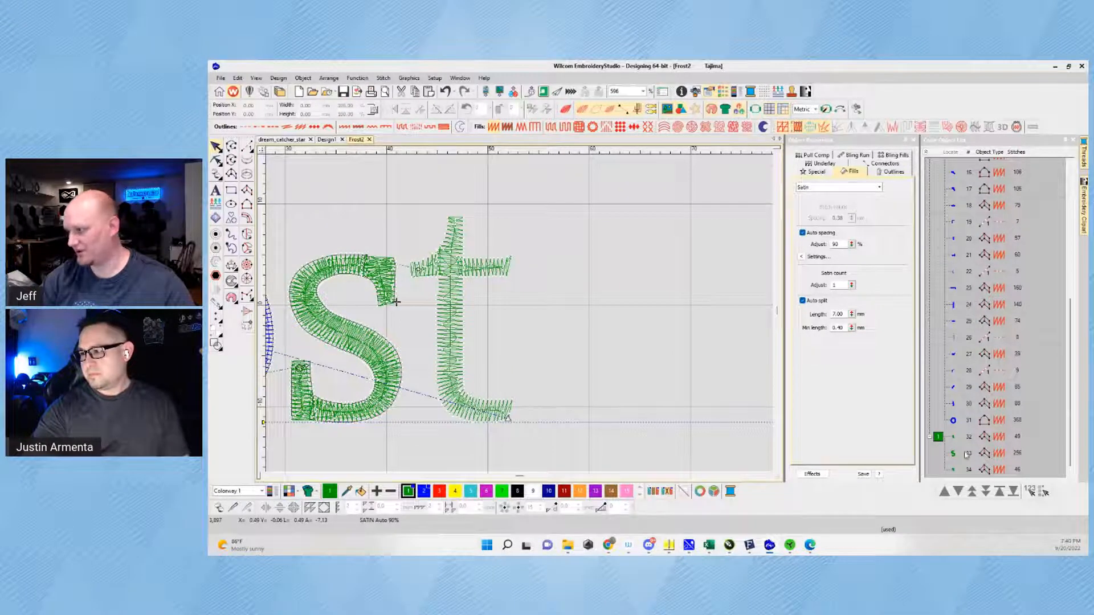
scroll(969, 376, up, 5)
scroll(973, 358, down, 1)
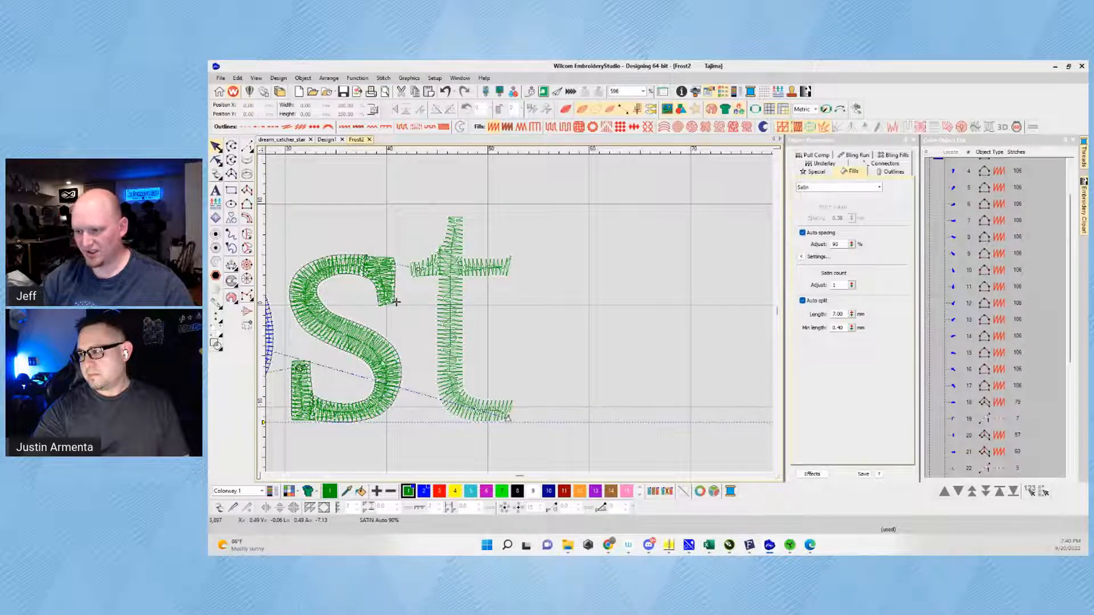
scroll(940, 460, down, 4)
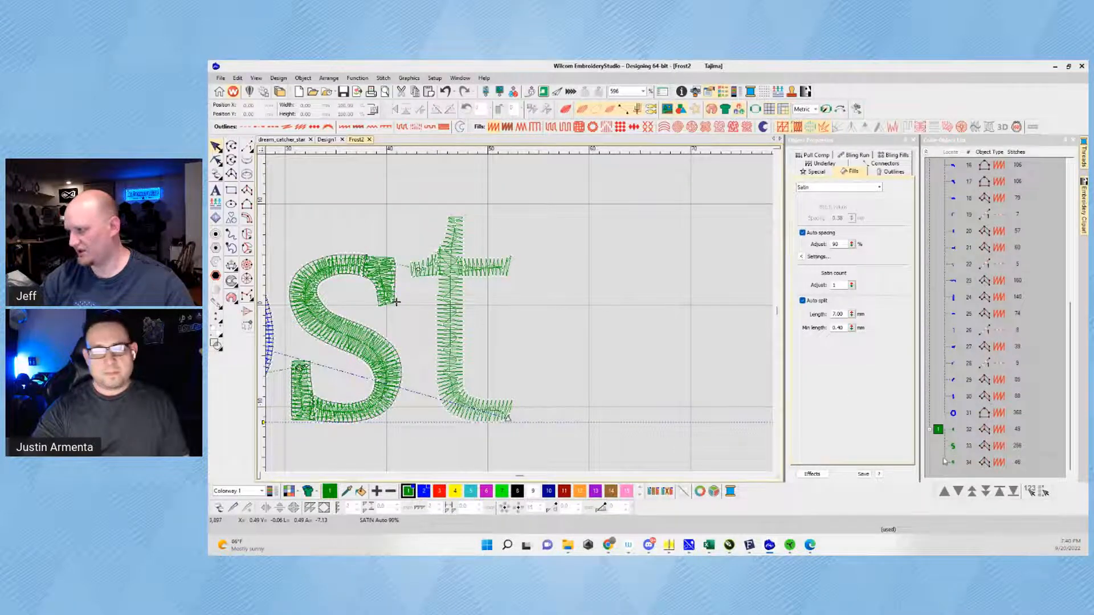
click(937, 430)
click(423, 491)
key(Escape)
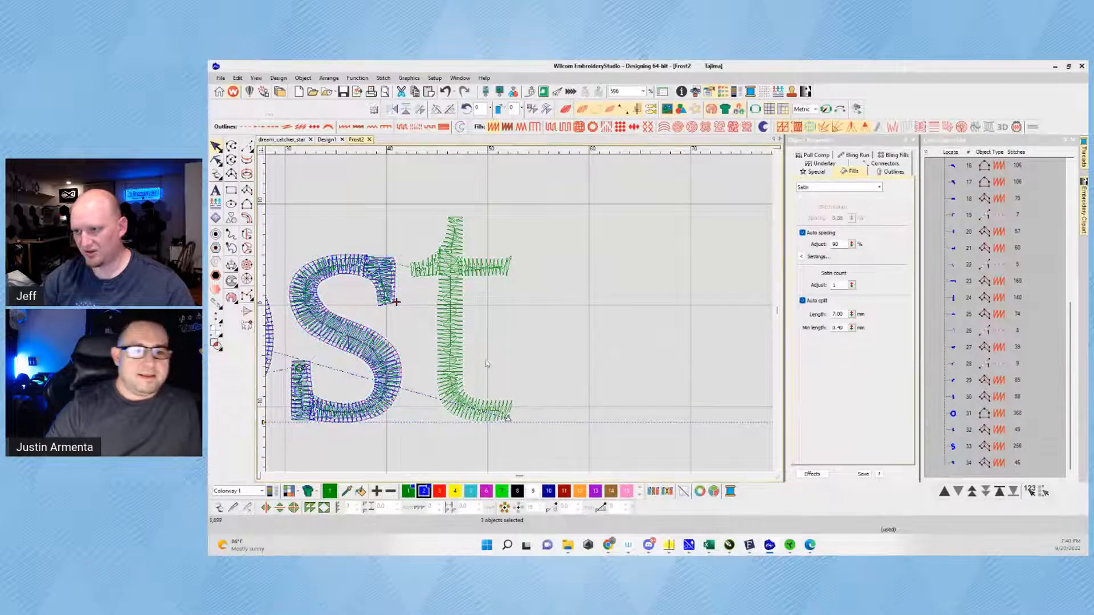
Step: Delete the original green manual-stitch object of the s at the start of the object sequence
key(t)
scroll(521, 317, down, 4)
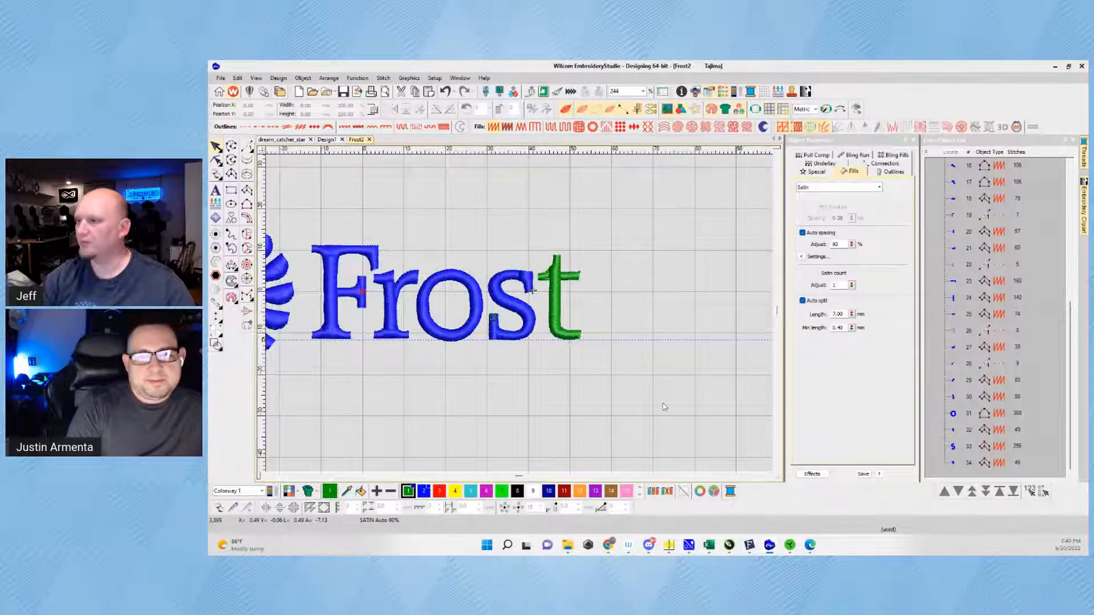
scroll(941, 244, up, 5)
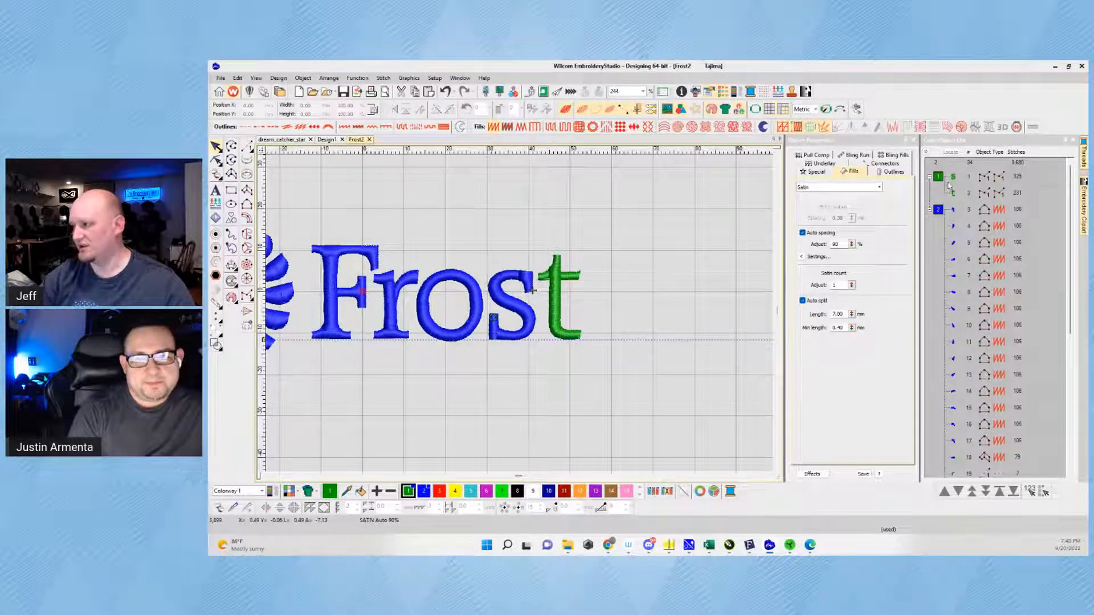
click(951, 177)
key(Delete)
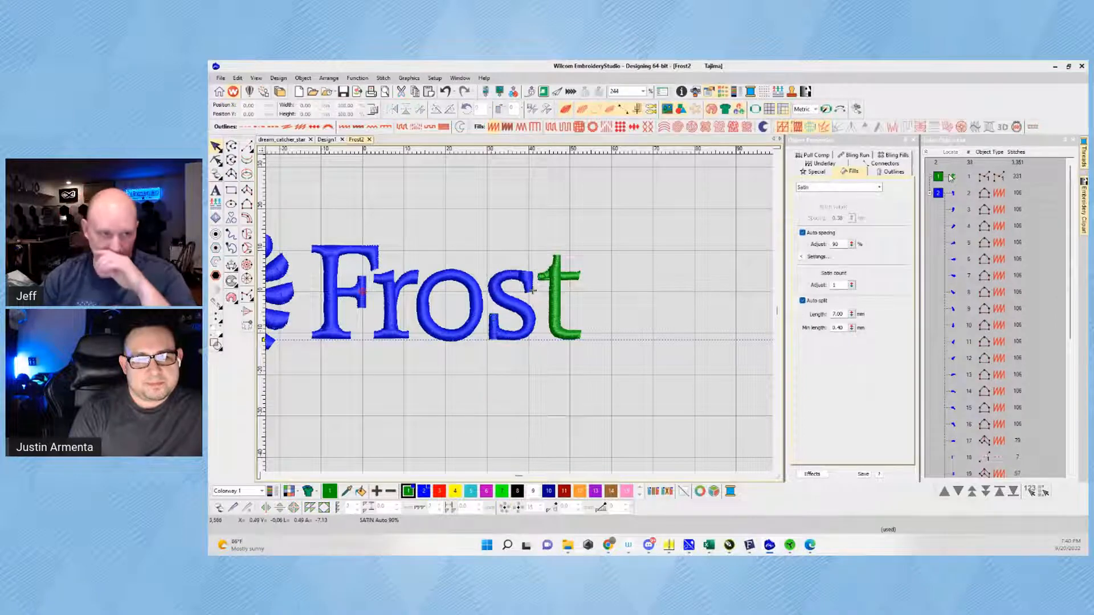
Step: Digitize the left arm of the t's crossbar as a green satin column from its tip into the stem, following the curved upper edge
scroll(615, 265, up, 7)
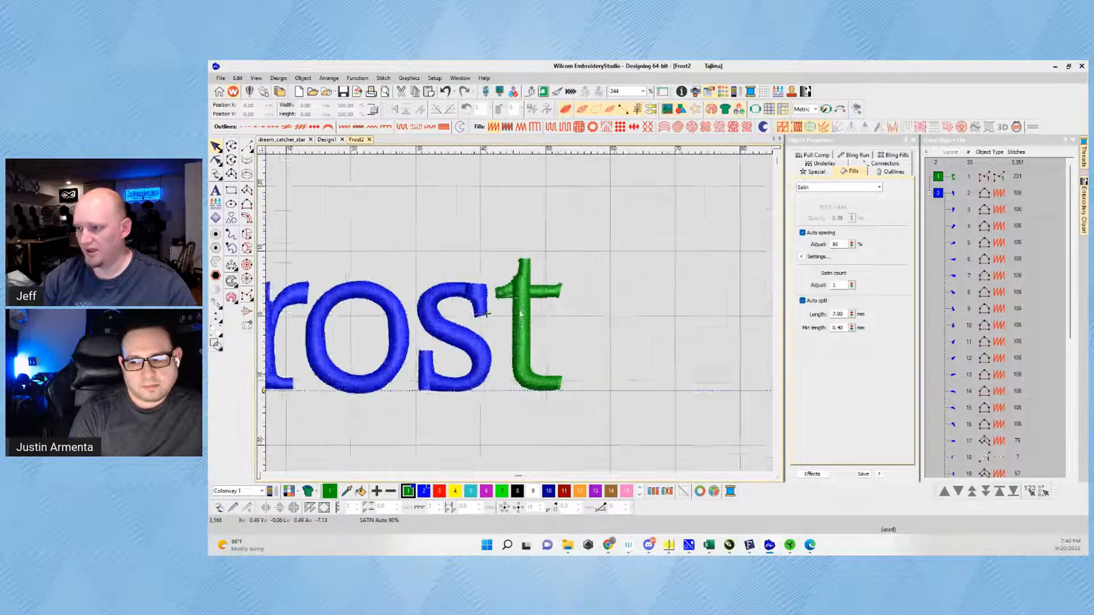
key(t)
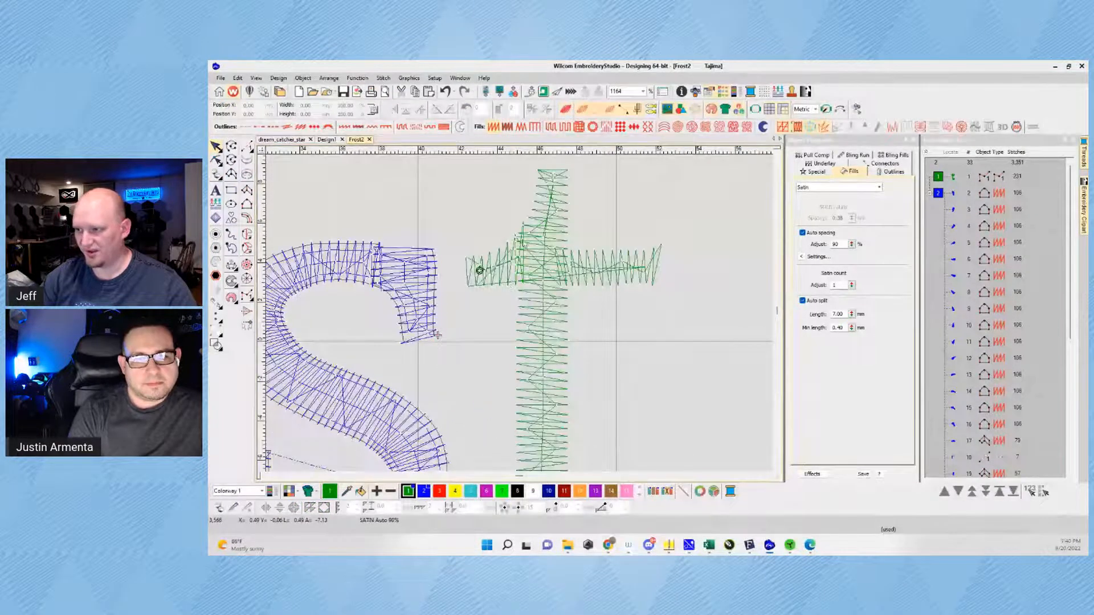
click(468, 256)
click(469, 288)
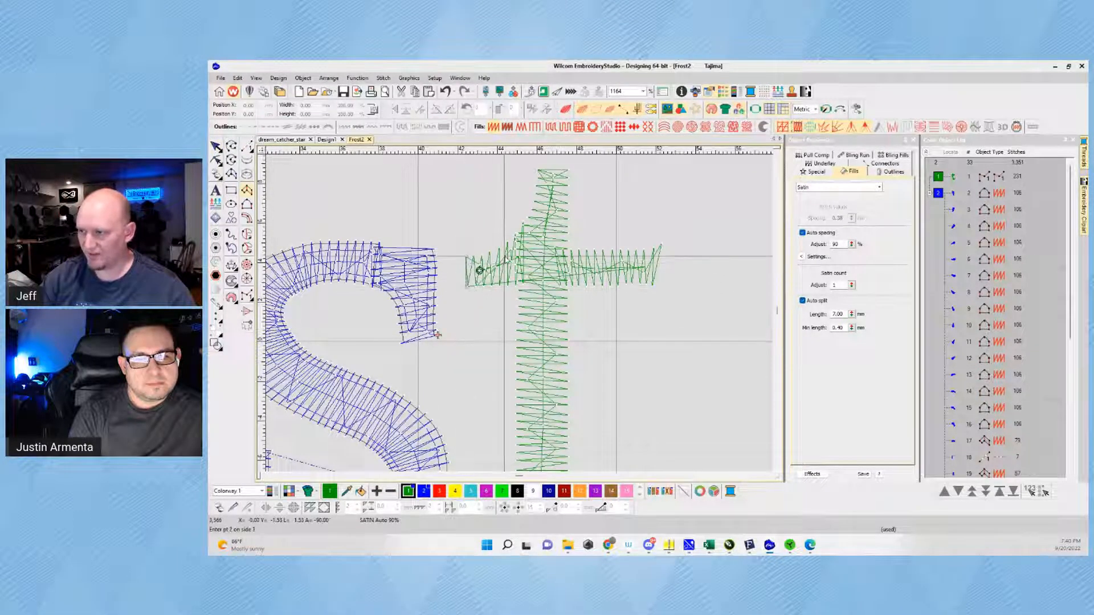
click(509, 286)
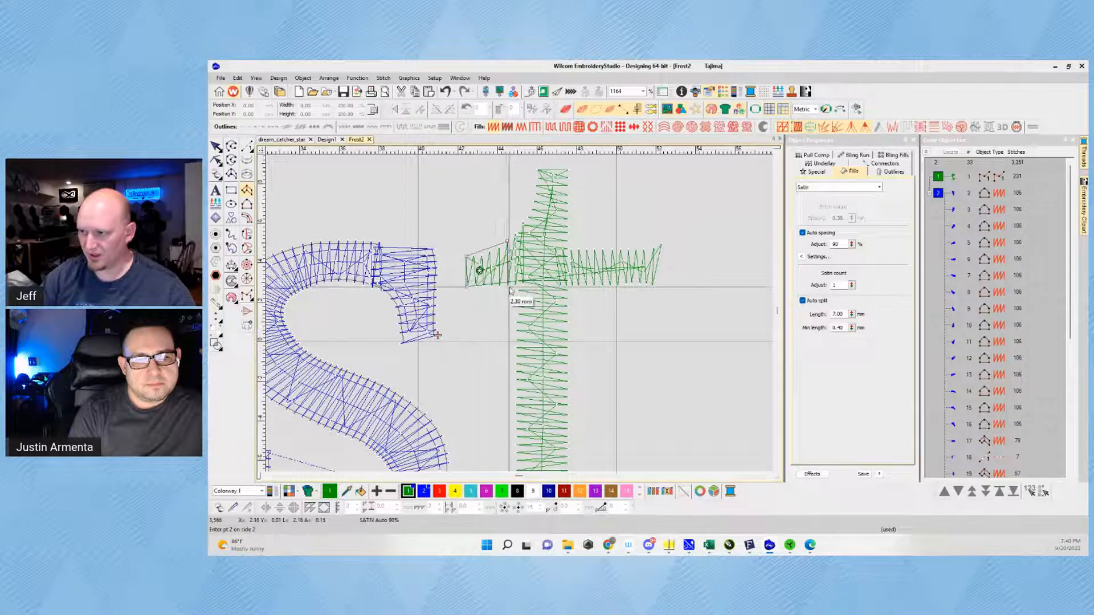
click(534, 218)
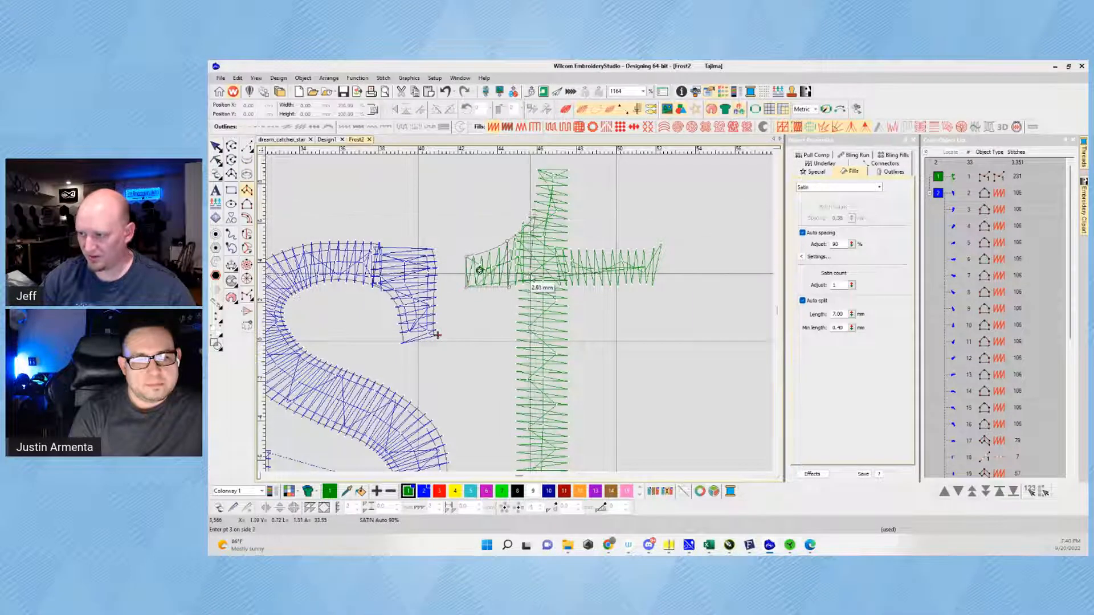
click(514, 238)
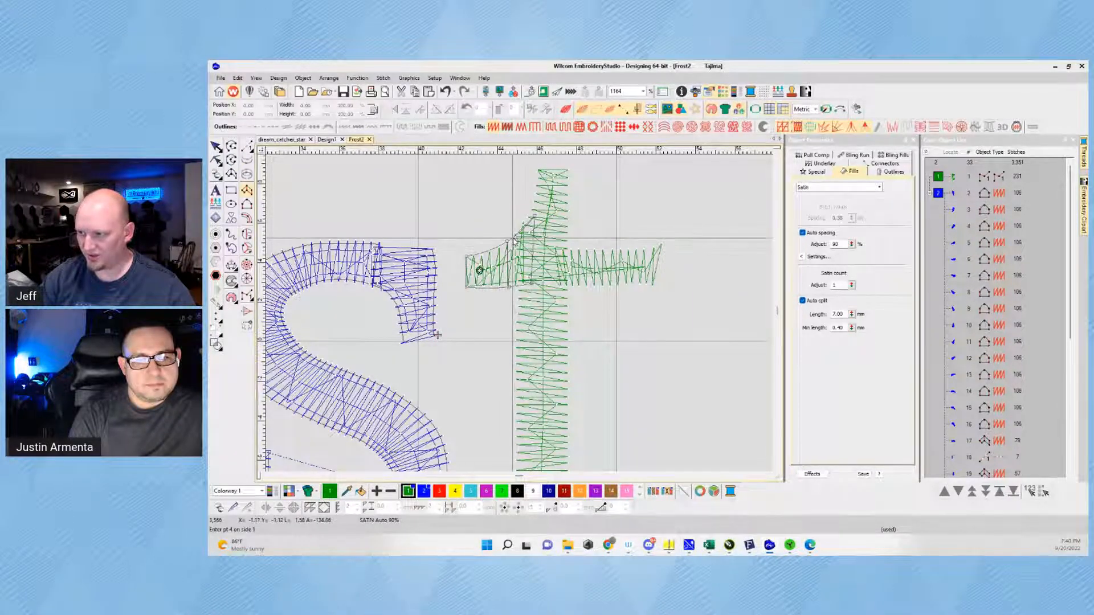
click(512, 291)
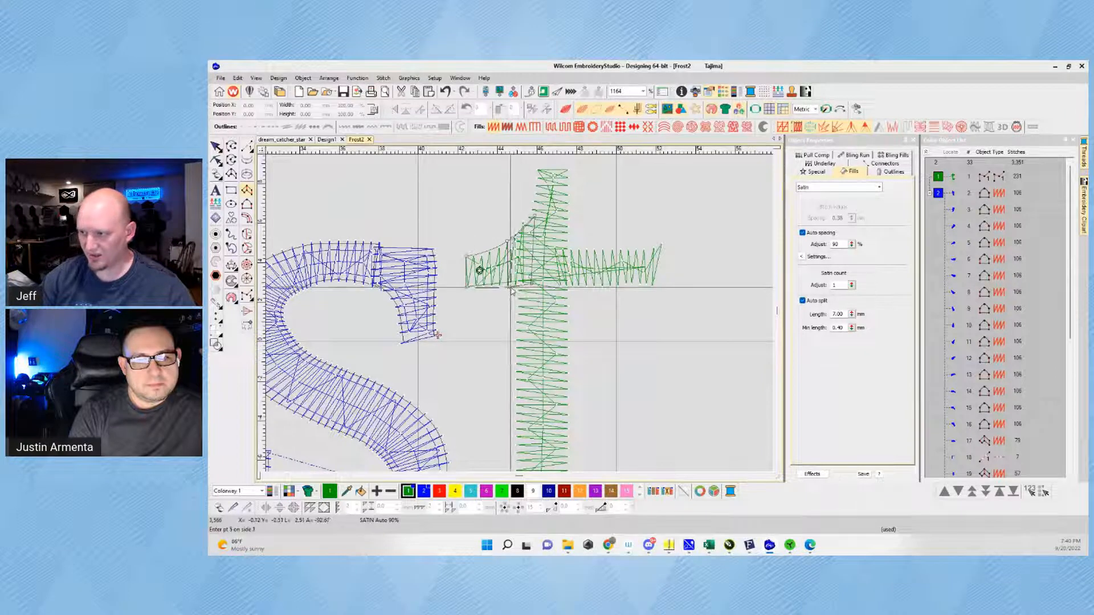
key(Return)
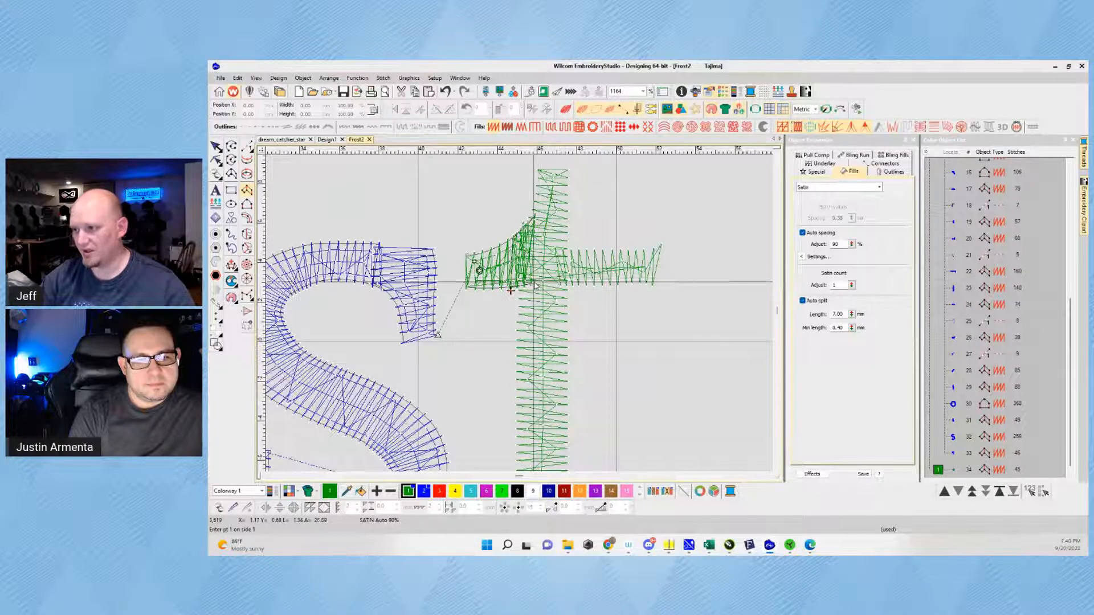
Step: Digitize the right arm of the t's crossbar as a green satin column from inside the stem to its slanted tip
click(555, 250)
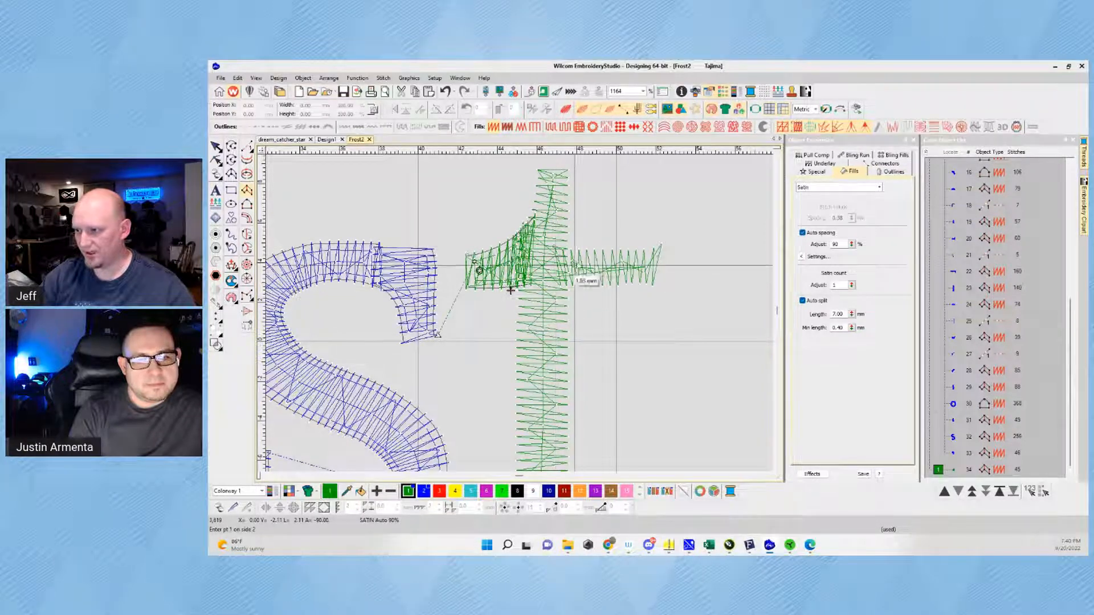
key(BackSpace)
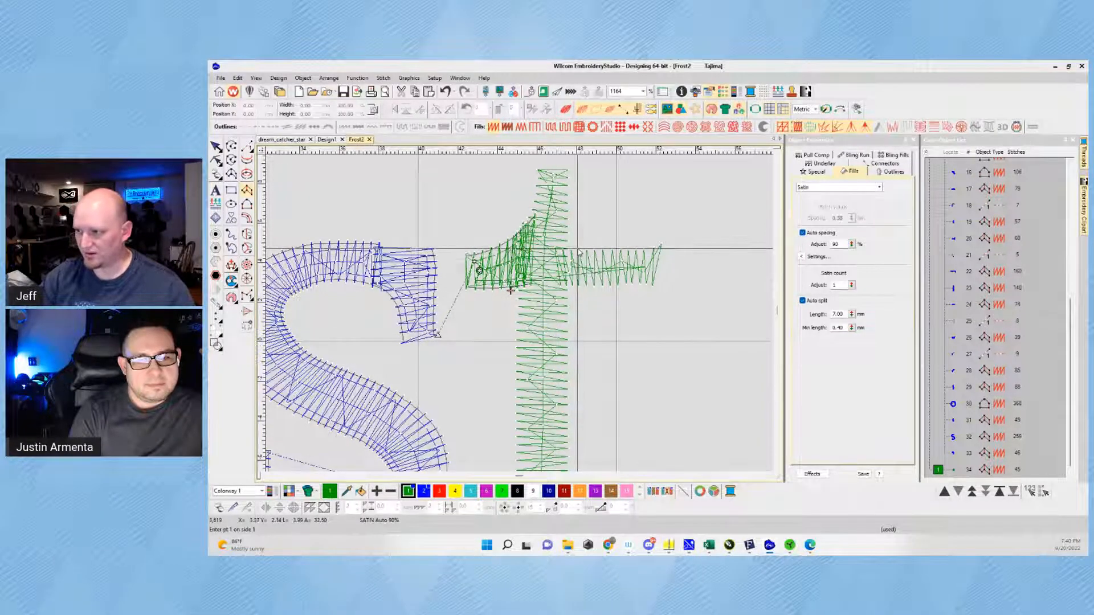
click(581, 250)
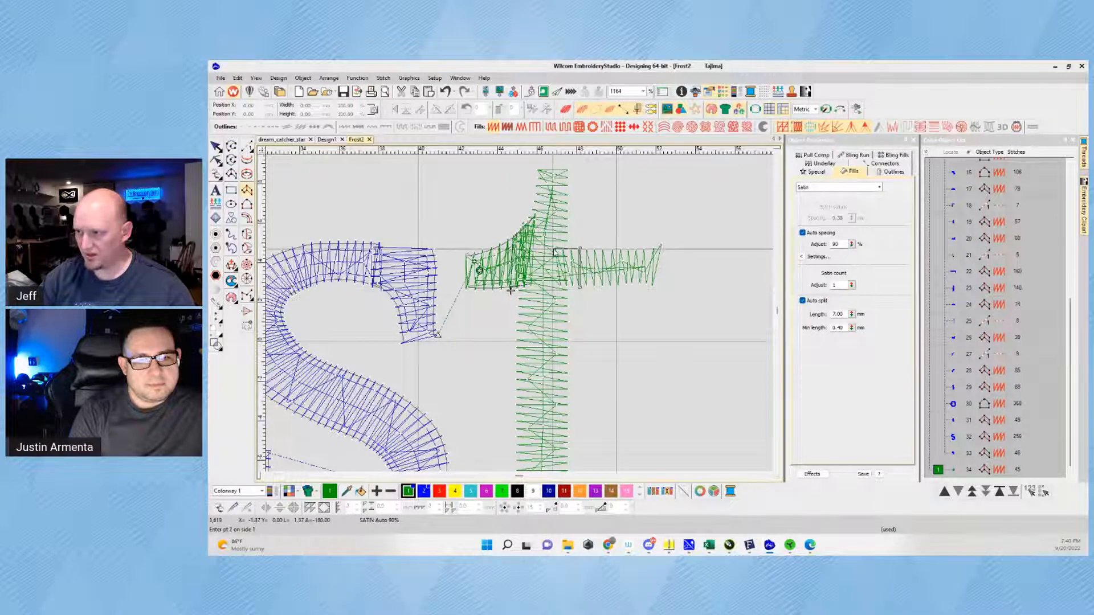
click(556, 249)
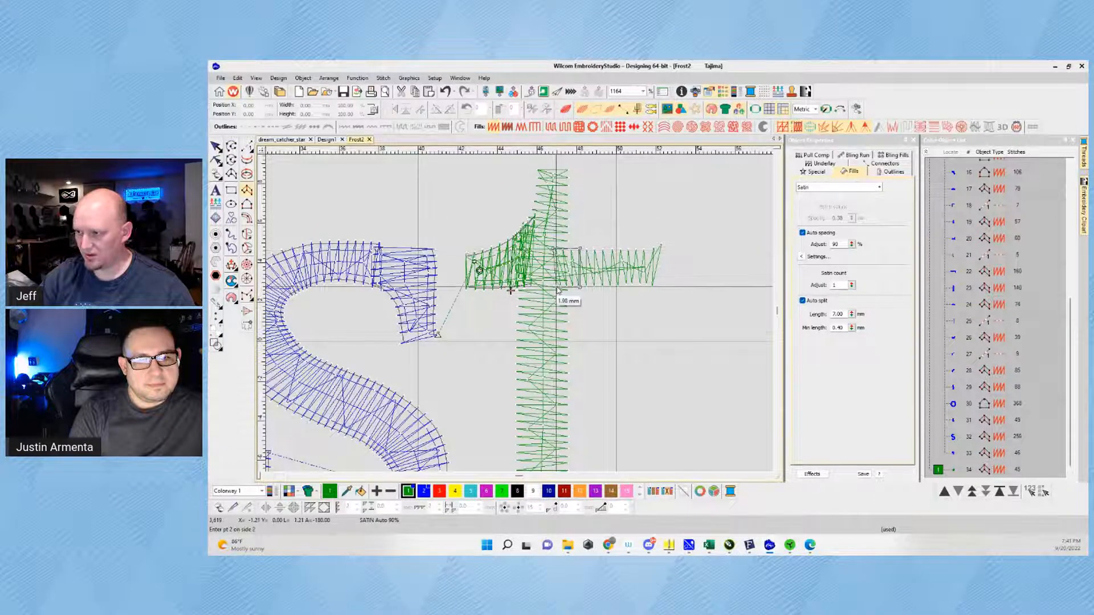
click(661, 248)
key(Return)
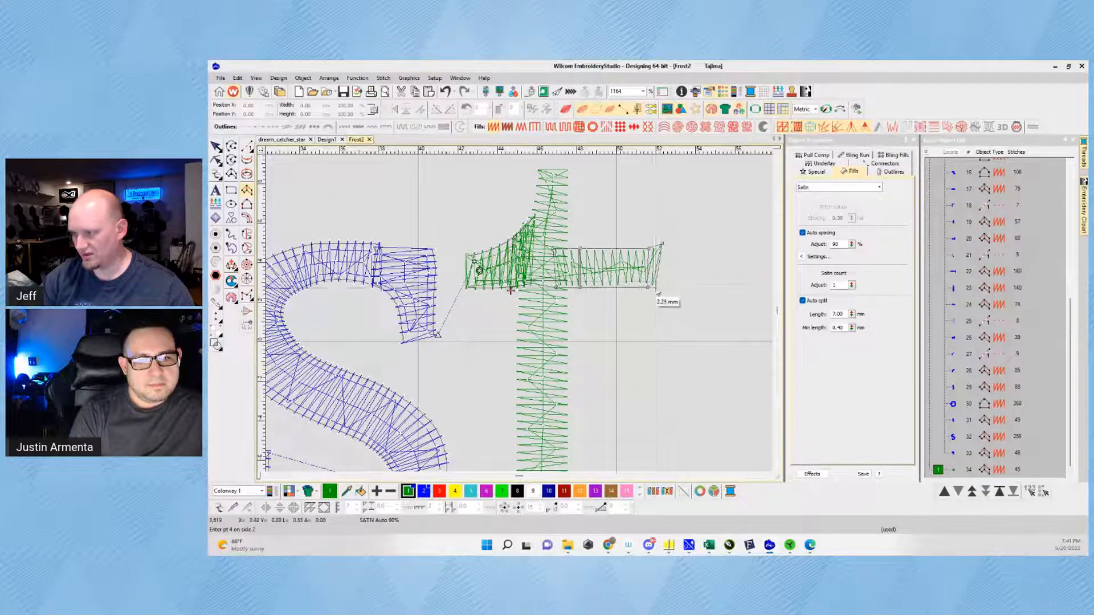
key(BackSpace)
key(BackSpace)
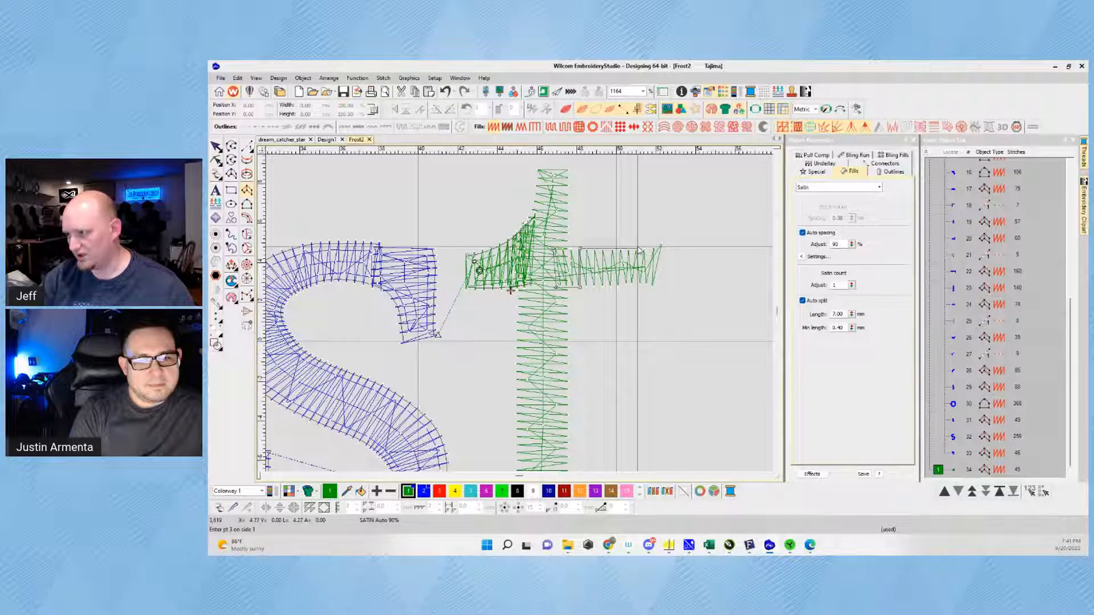
key(Return)
click(637, 285)
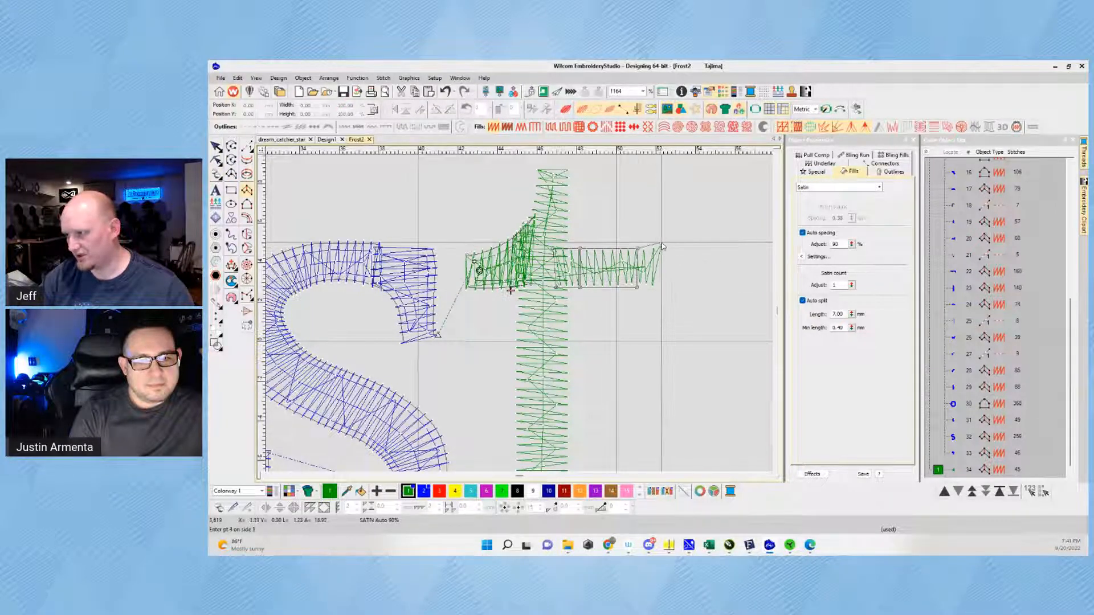
click(661, 246)
click(650, 288)
key(Return)
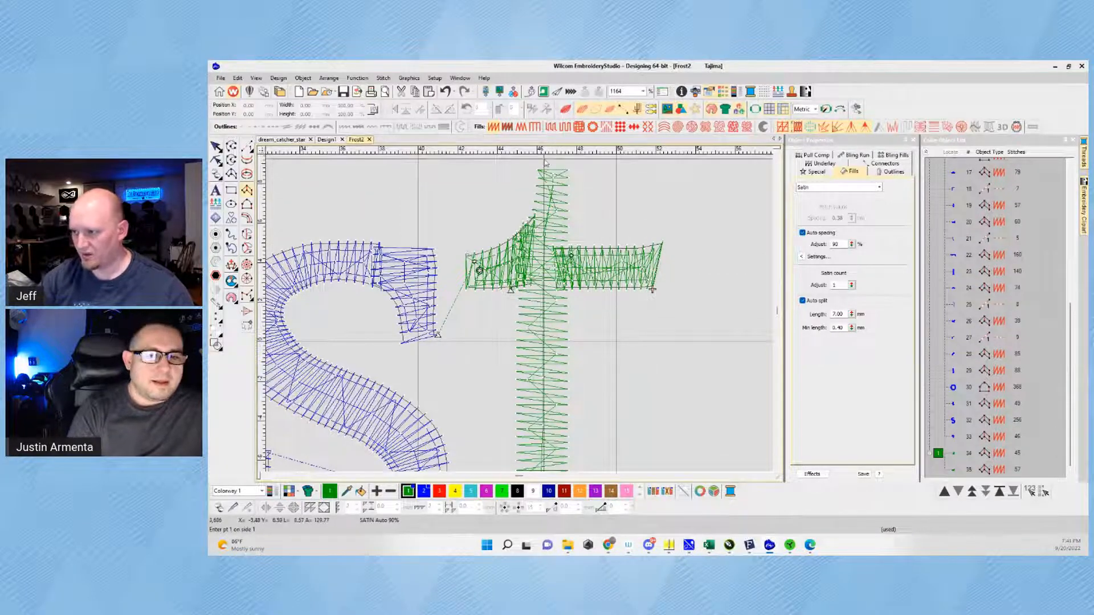
Step: Begin a green satin column for the t's stem at its top edge, following the flared left side down to the crossbar
click(570, 170)
click(511, 244)
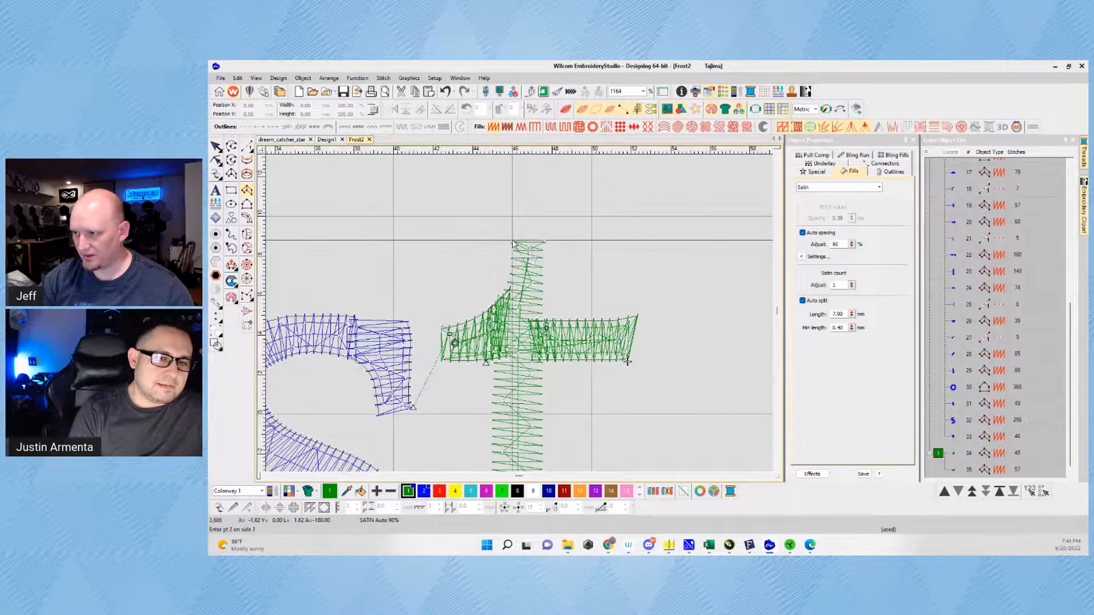
key(t)
scroll(531, 281, up, 3)
key(t)
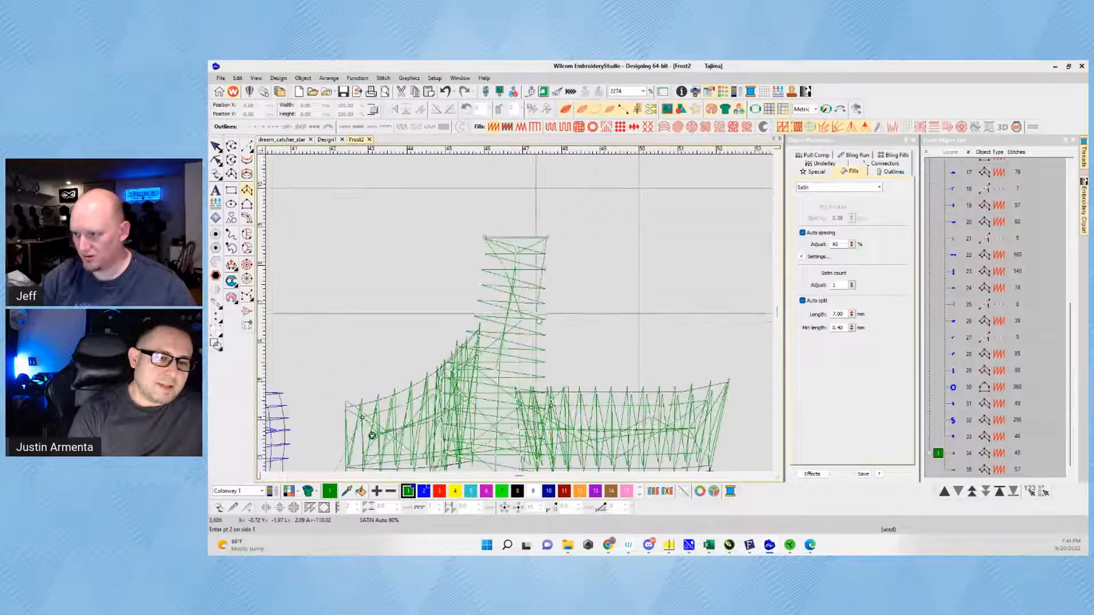
click(545, 338)
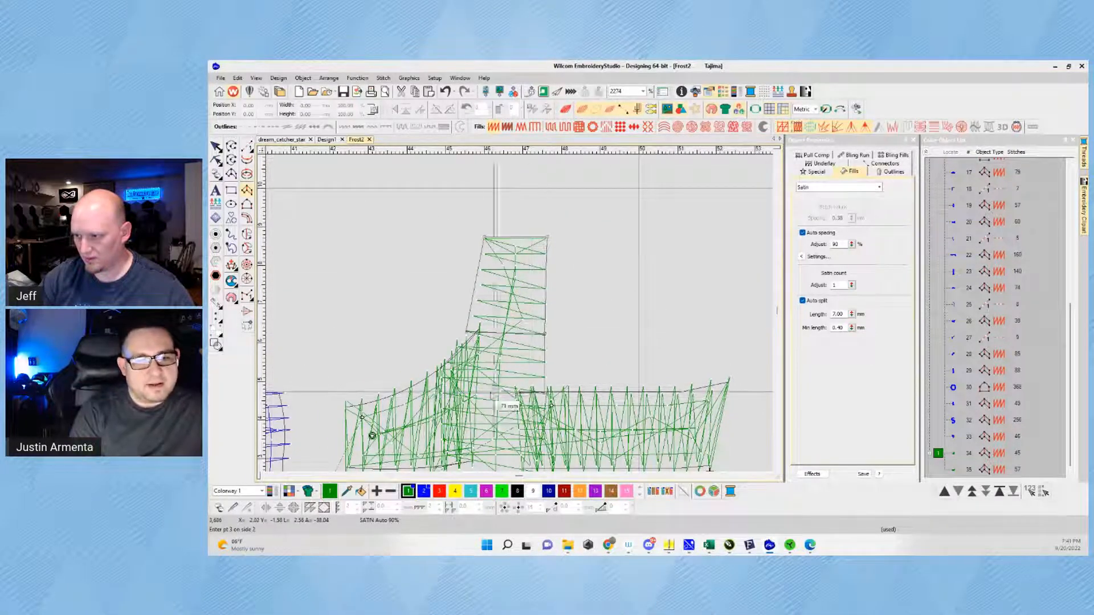
click(444, 393)
click(545, 393)
Step: Continue the stem's satin column straight down past the crossbar to where the bottom curve begins, matching the original stitch edges
scroll(511, 362, down, 1)
scroll(511, 362, down, 1)
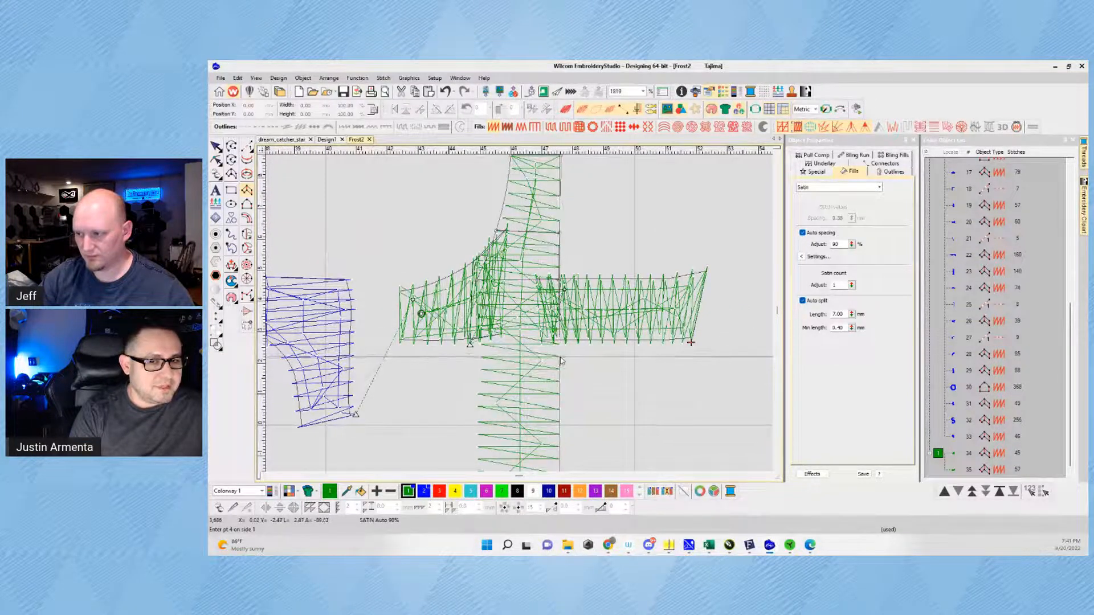
click(482, 360)
click(481, 358)
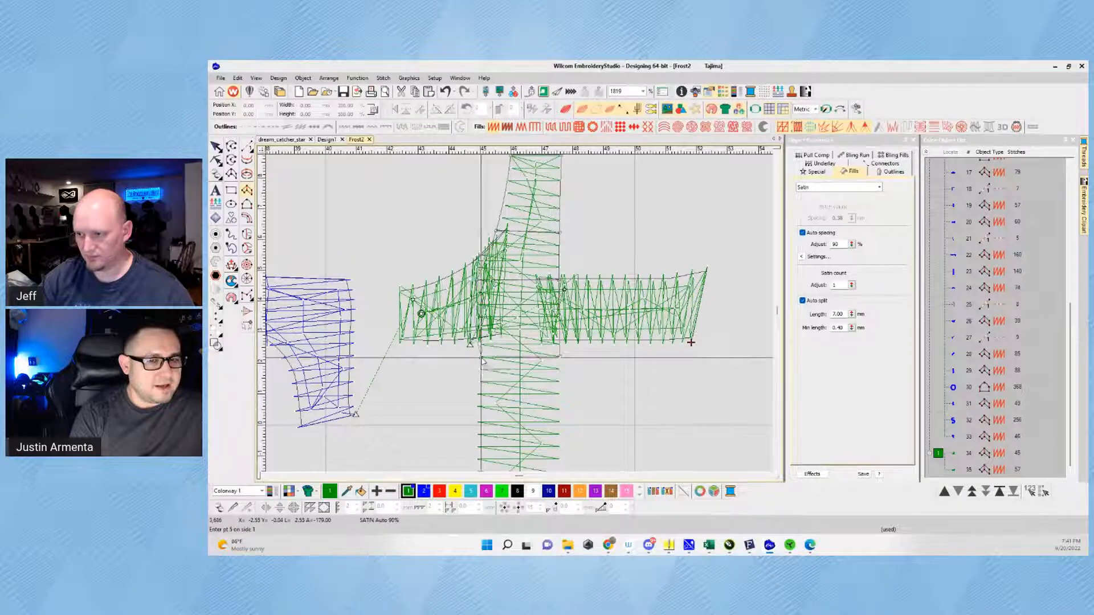
click(580, 349)
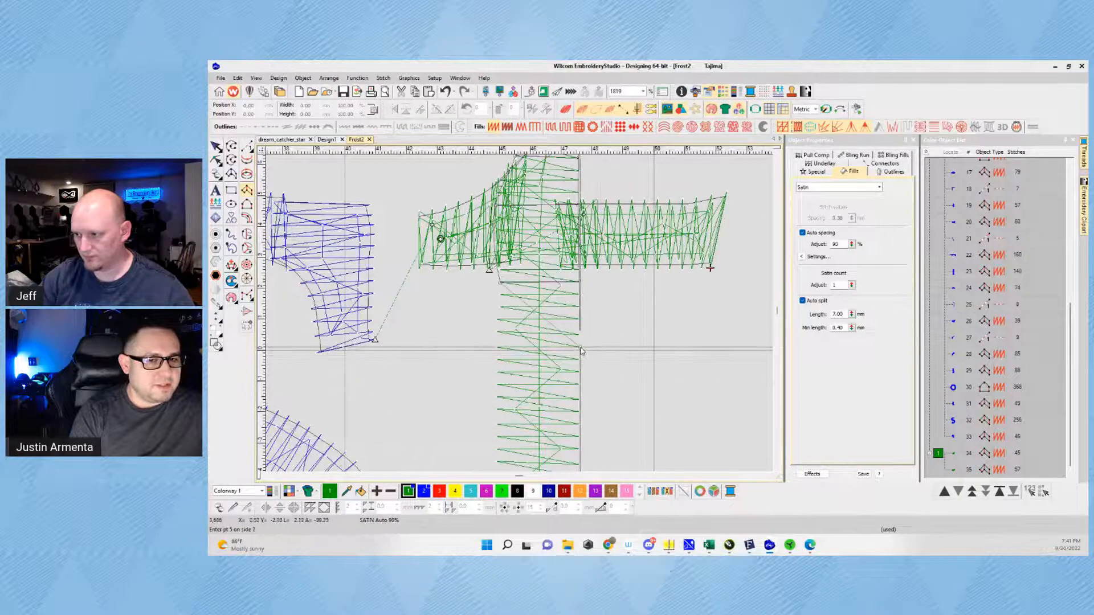
click(497, 349)
scroll(547, 342, down, 5)
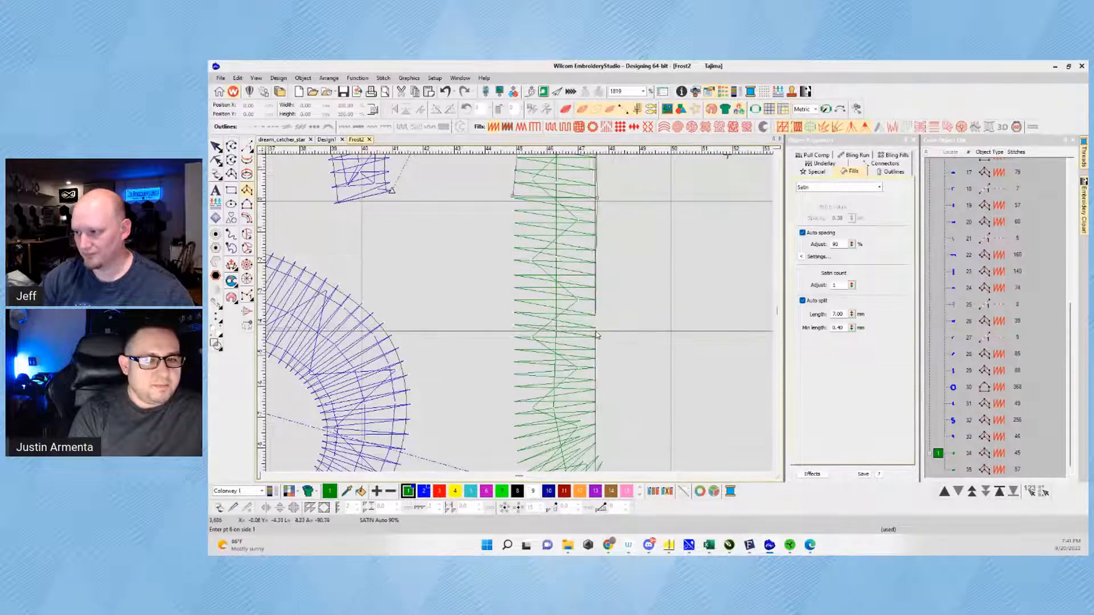
click(594, 330)
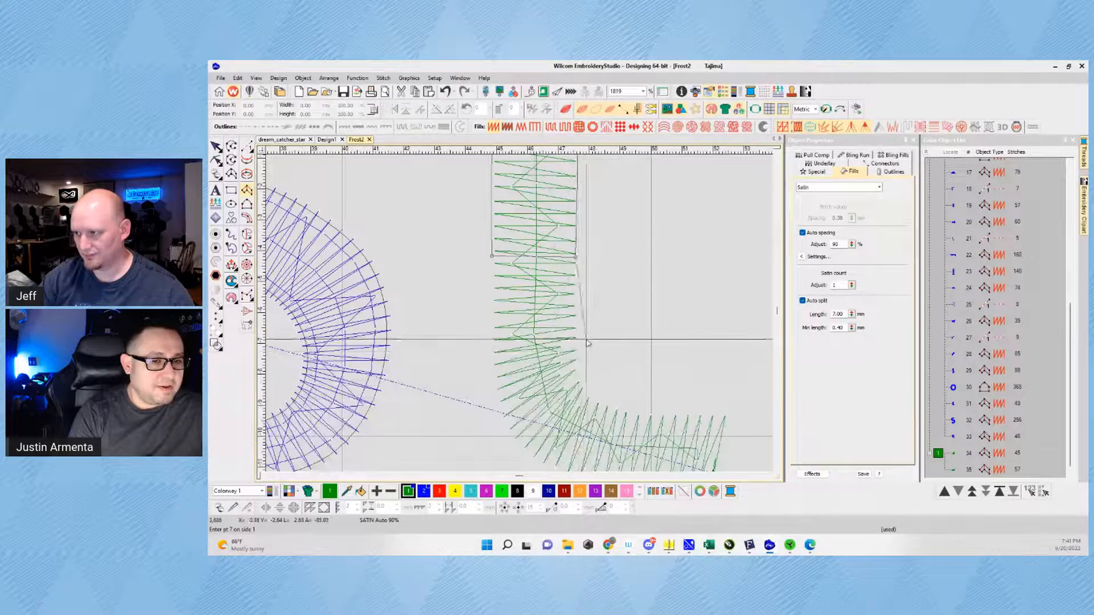
click(577, 340)
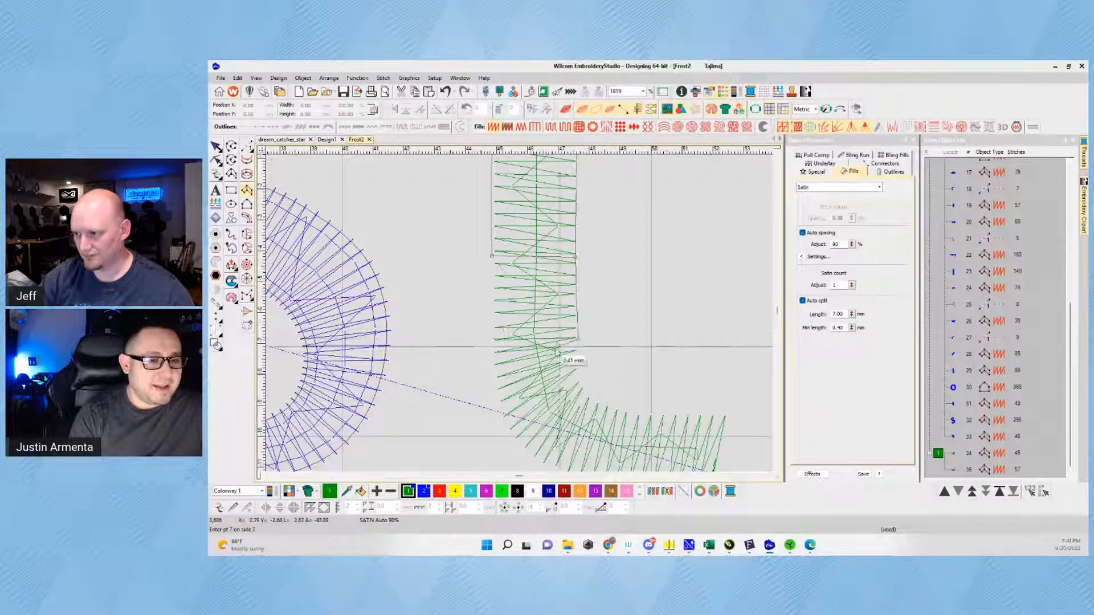
click(493, 356)
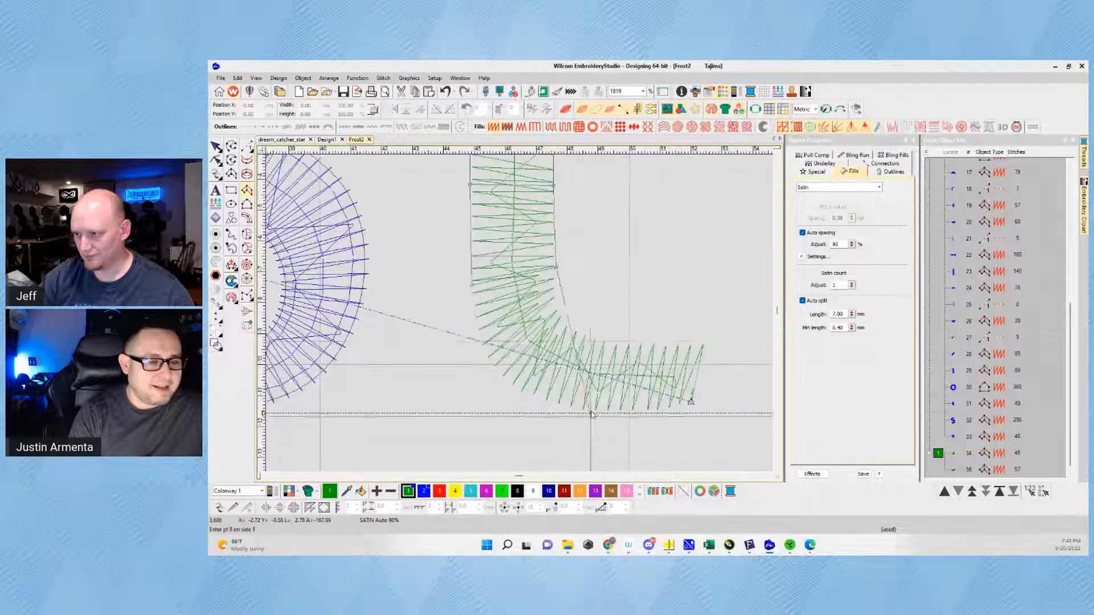
Step: Carry the stem's satin column around the bottom curve to the slanted tip of the t's foot and complete the object
click(556, 303)
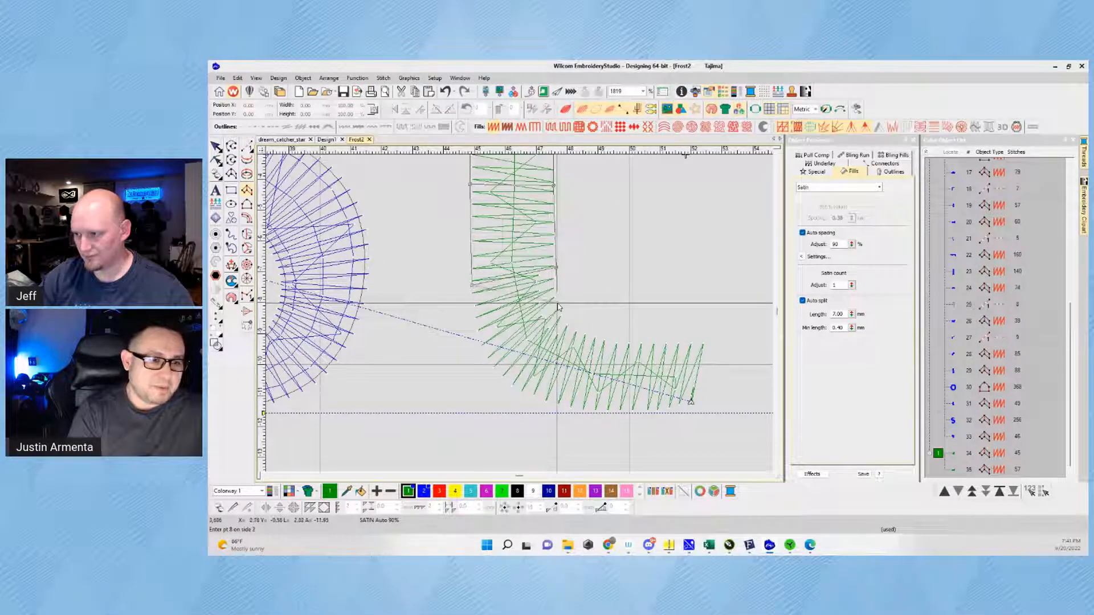
click(484, 349)
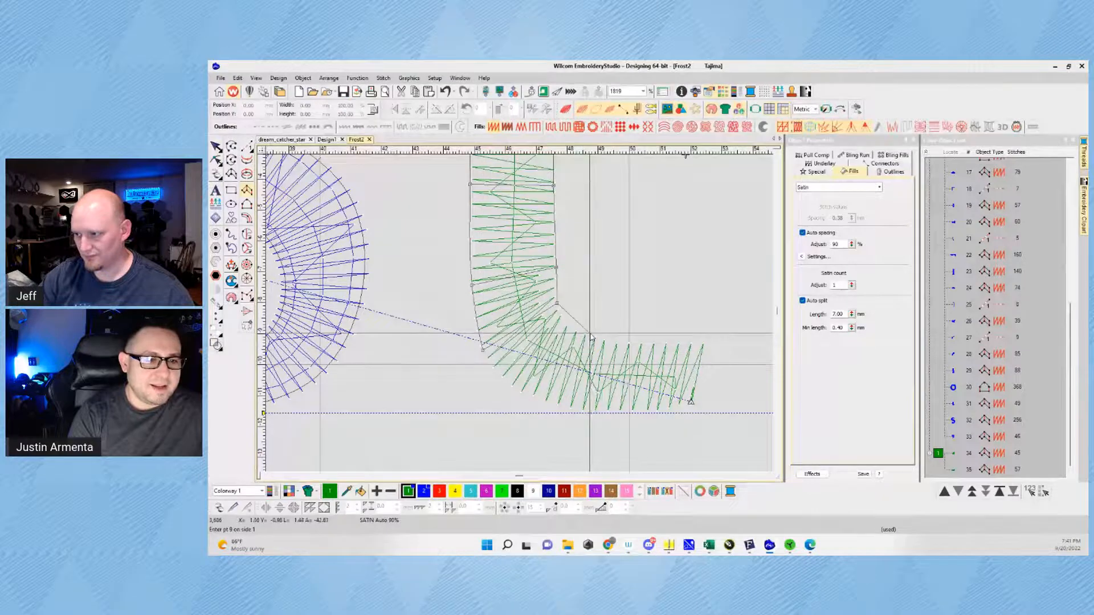
click(590, 335)
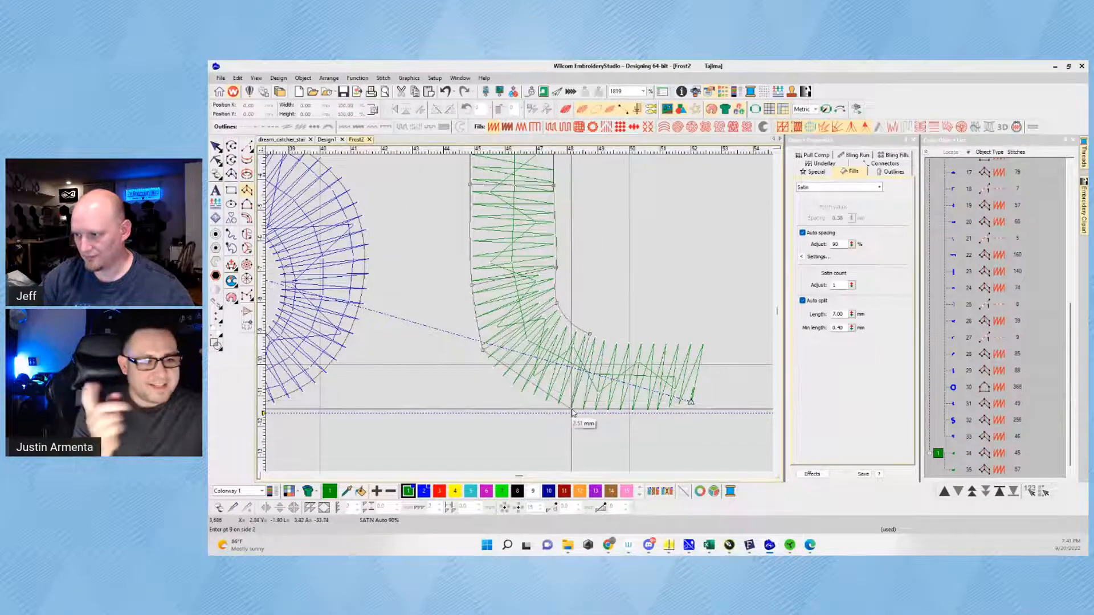
click(571, 410)
click(647, 344)
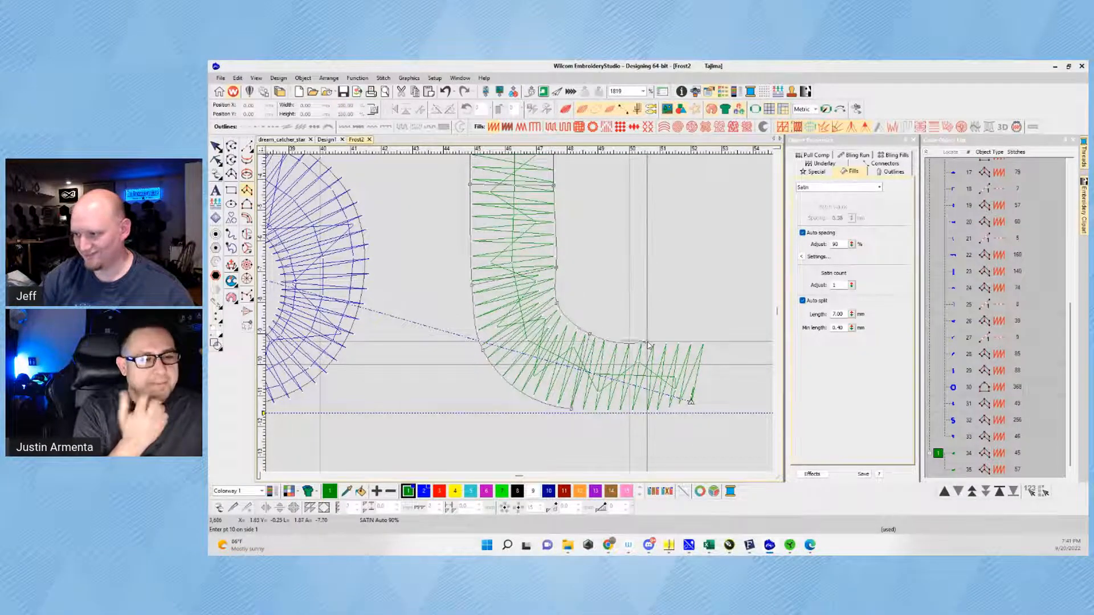
click(640, 411)
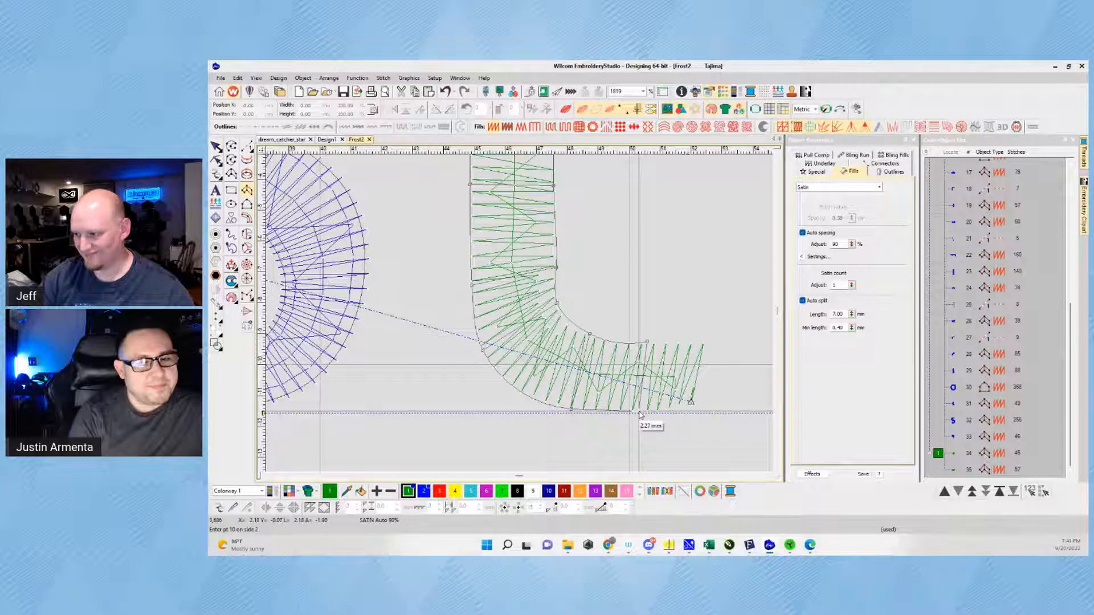
click(703, 342)
click(694, 405)
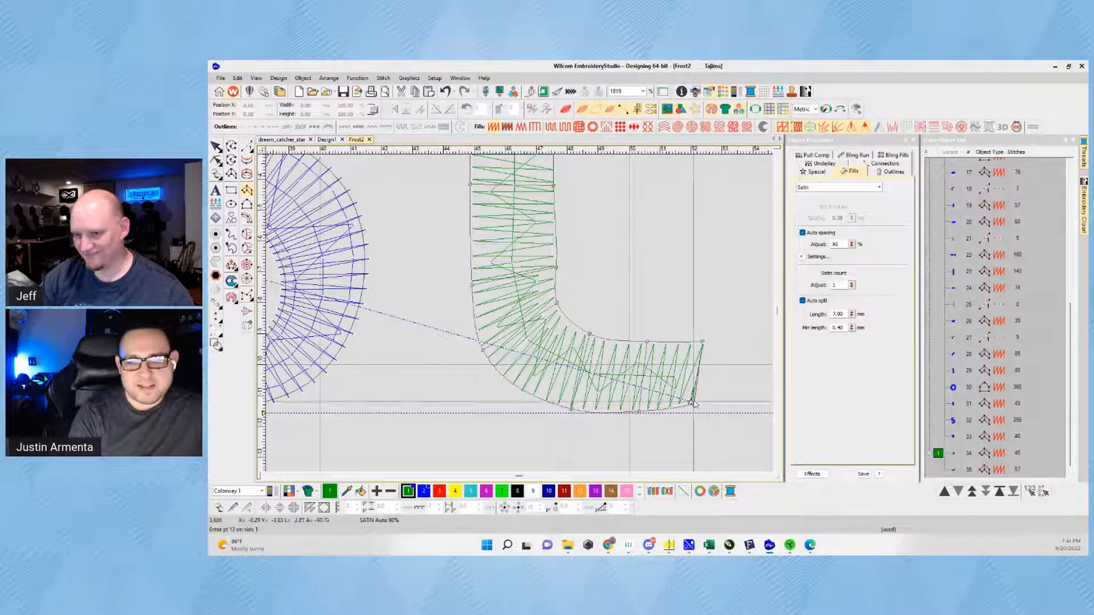
key(Return)
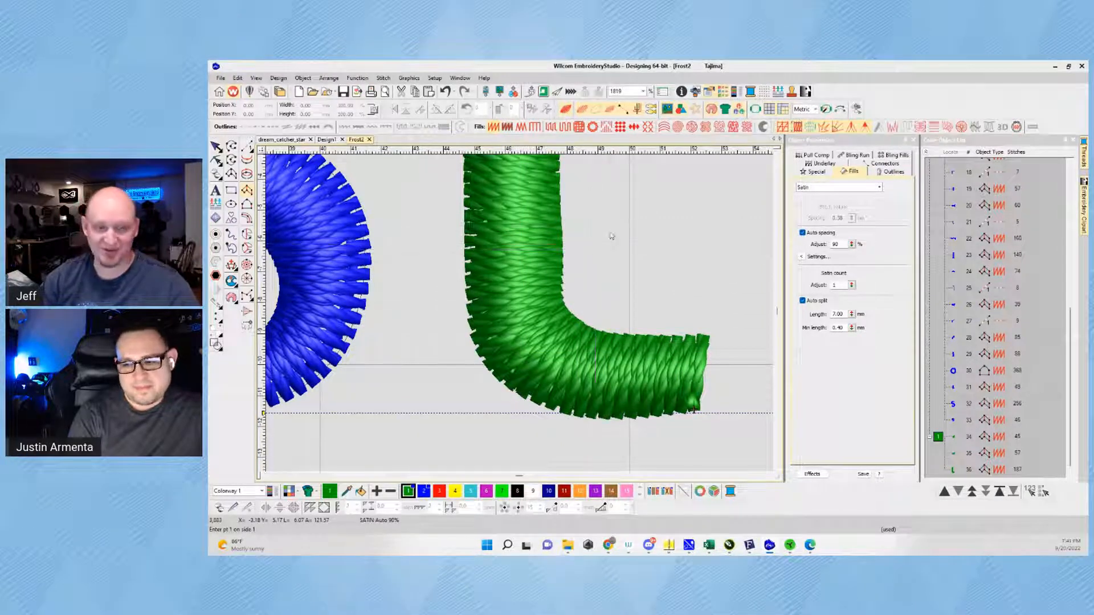
Step: Recolor the three new green satin objects of the t to blue, color 2
scroll(598, 250, down, 4)
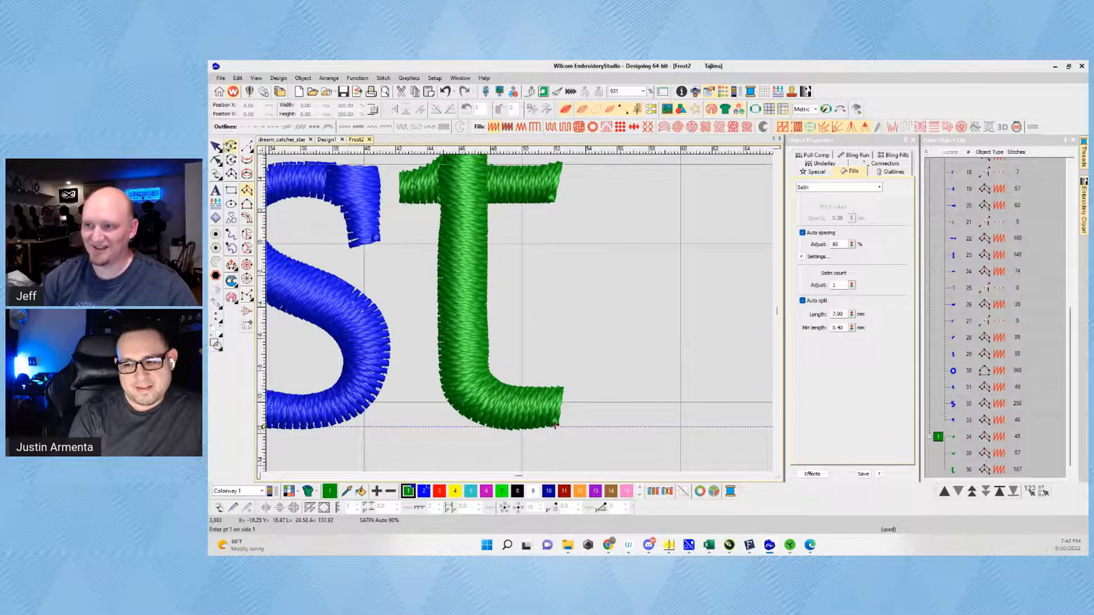
click(217, 147)
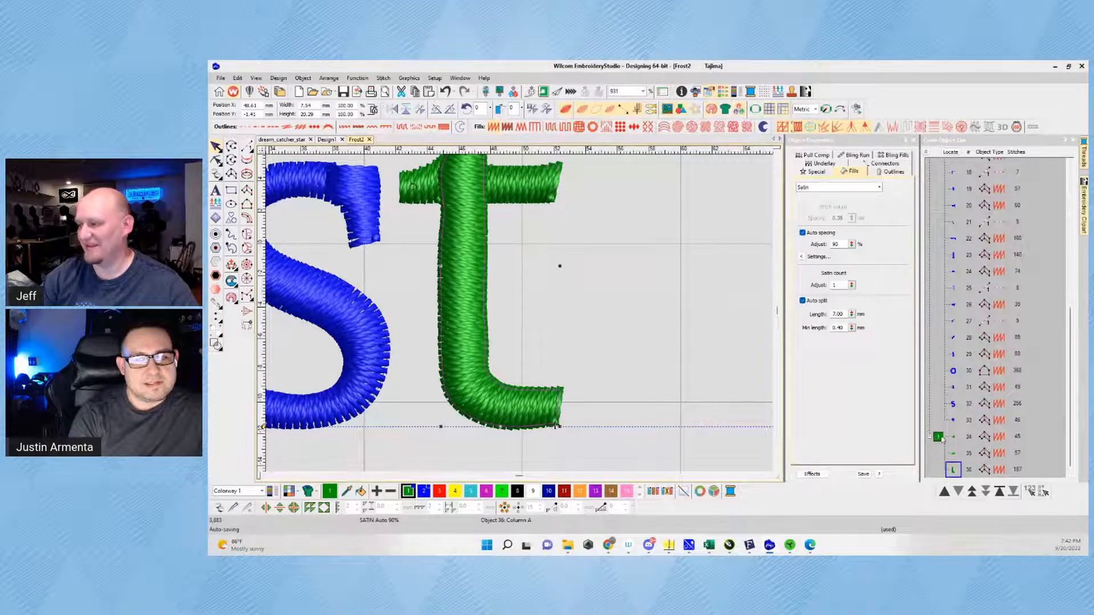
click(939, 436)
click(424, 491)
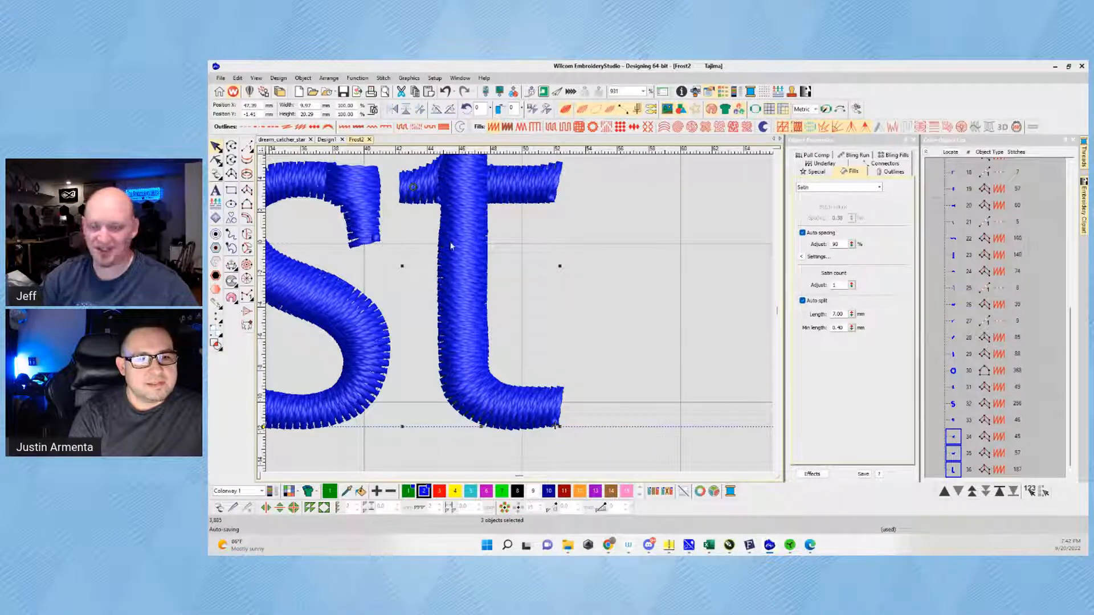
Step: Open the t's stem column for reshaping in plain stitch view and nudge its left edge point below the crossbar
drag(474, 227, 519, 316)
key(t)
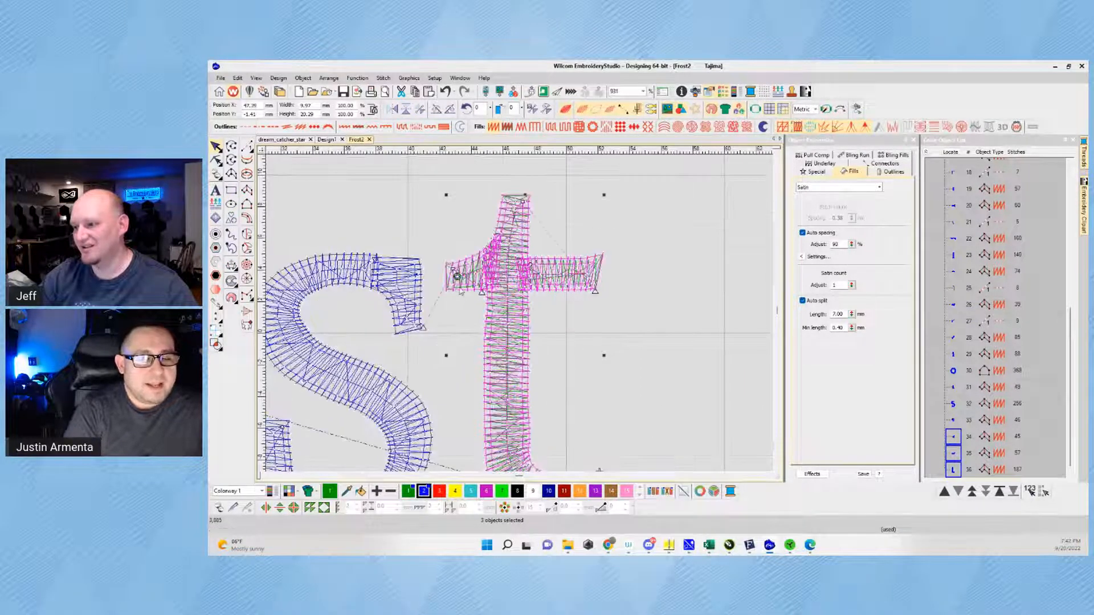
scroll(495, 323, up, 2)
key(Escape)
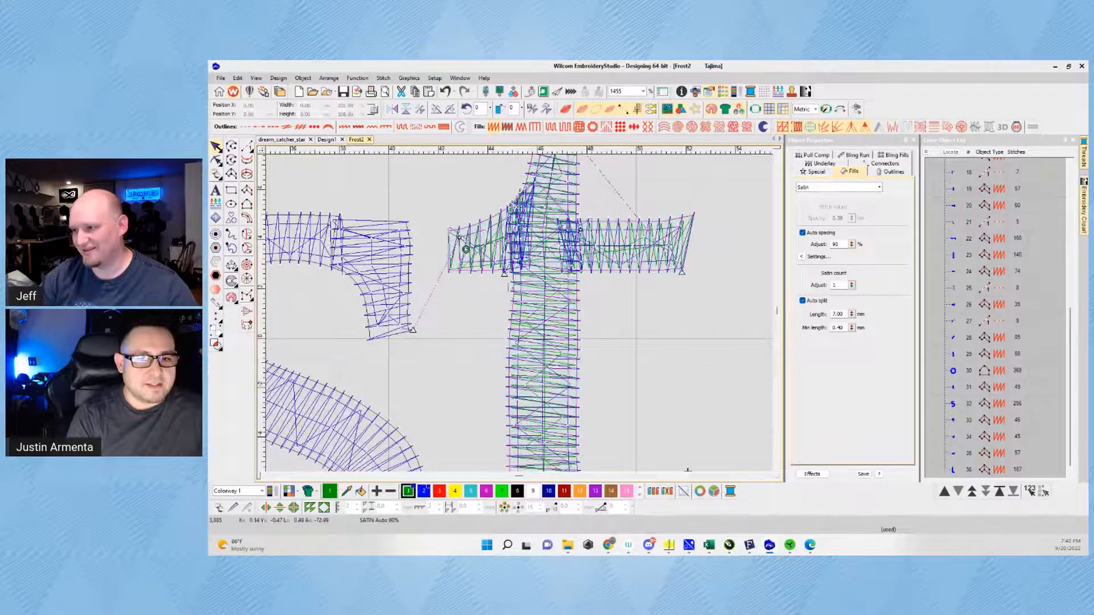
scroll(513, 302, up, 2)
click(507, 300)
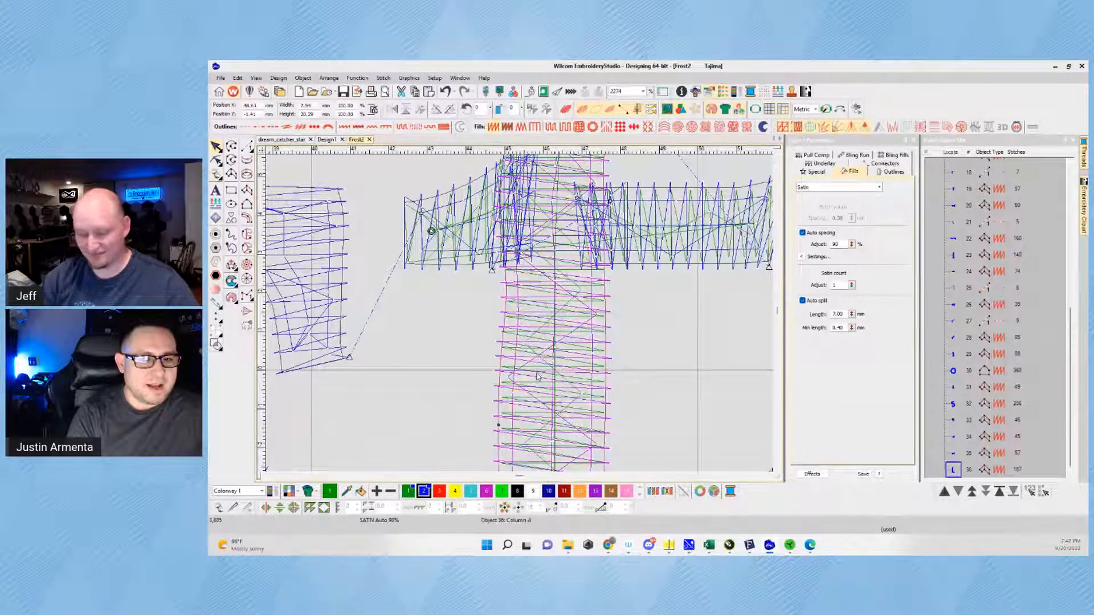
key(h)
drag(500, 364, 500, 363)
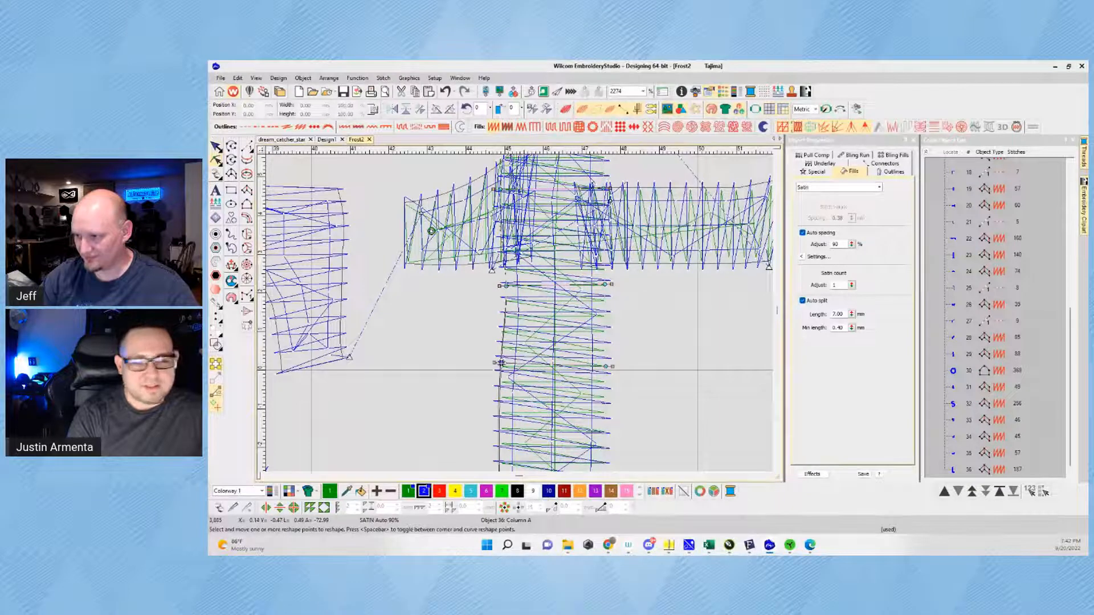
Step: Shift the left edge point further down the t's stem slightly inward, following the original stitch edge
scroll(562, 414, down, 5)
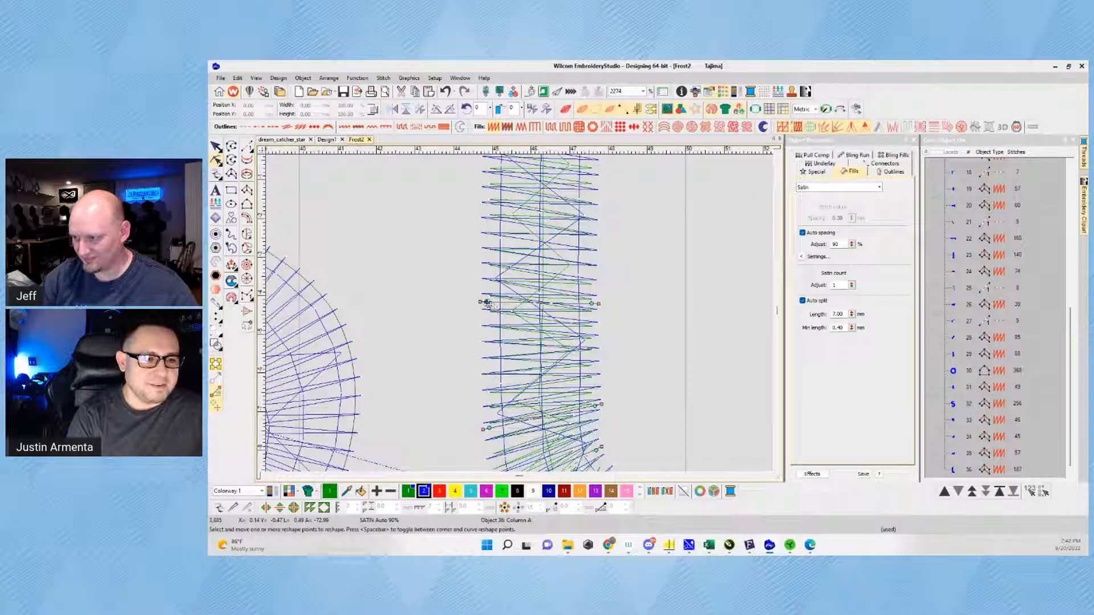
drag(487, 304, 490, 305)
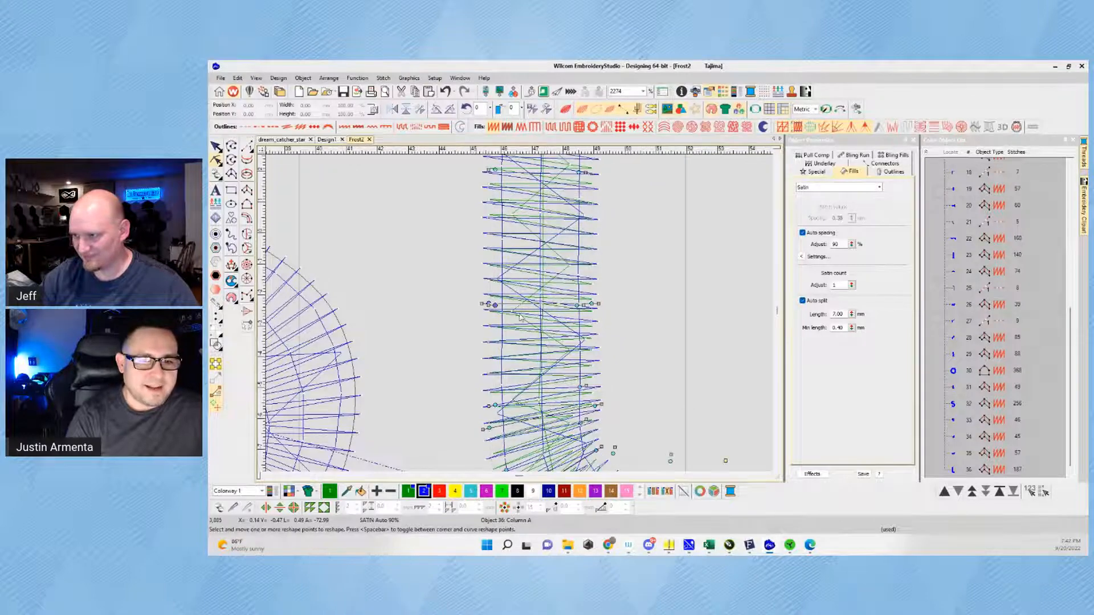
scroll(490, 304, up, 3)
scroll(489, 304, up, 1)
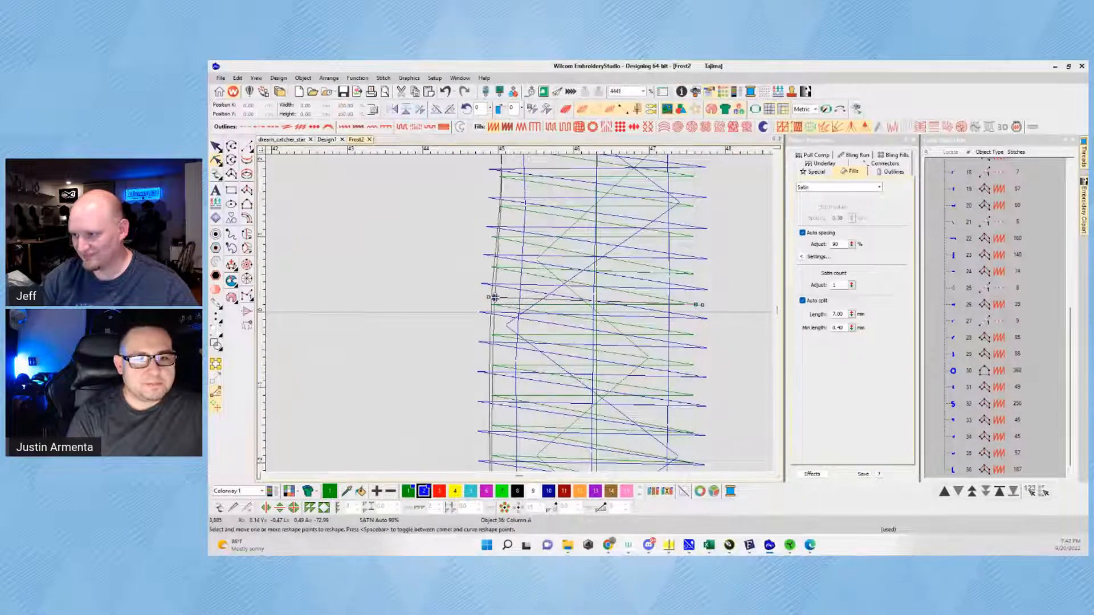
scroll(491, 298, down, 1)
scroll(517, 314, up, 1)
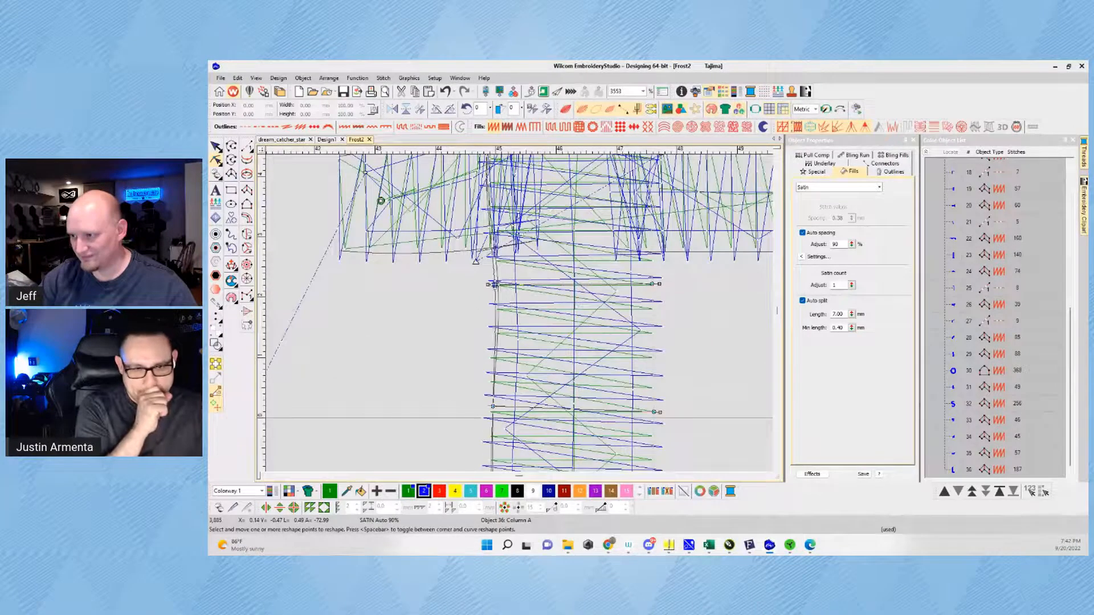
Step: Reshape the stem's left flare where it meets the crossbar, pulling an edge point outward to the crossbar's upper curve
scroll(495, 285, down, 2)
key(t)
scroll(488, 197, up, 2)
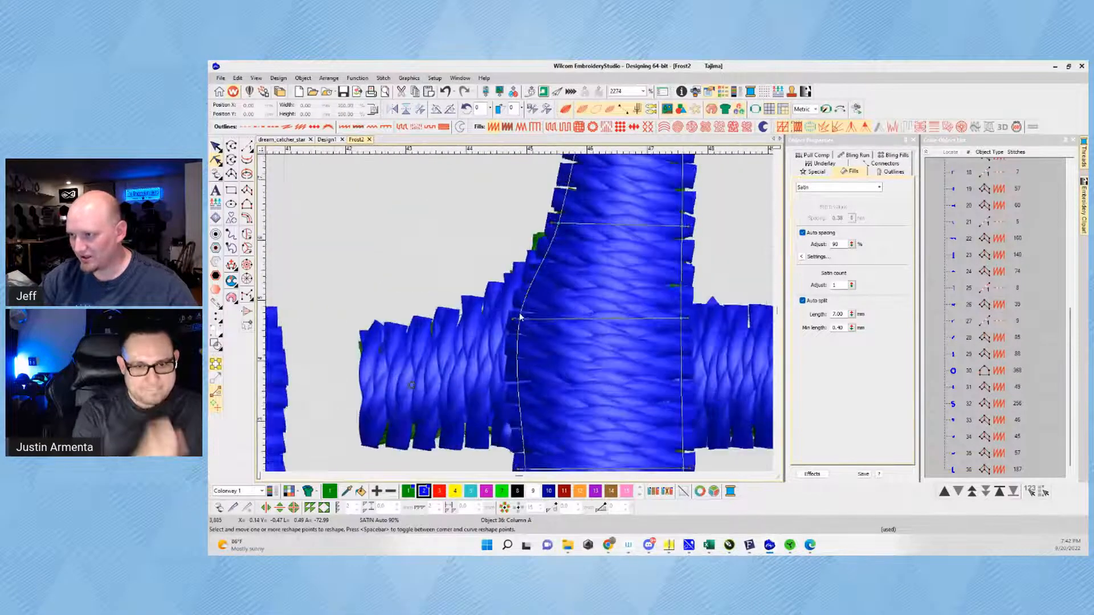
key(t)
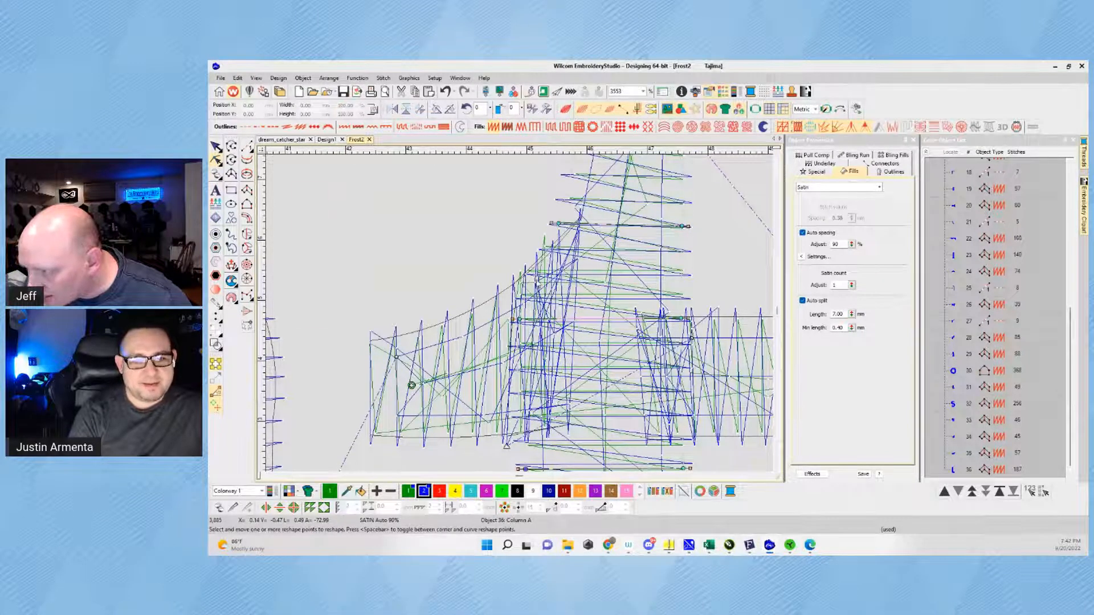
key(Delete)
click(534, 278)
drag(533, 277, 519, 276)
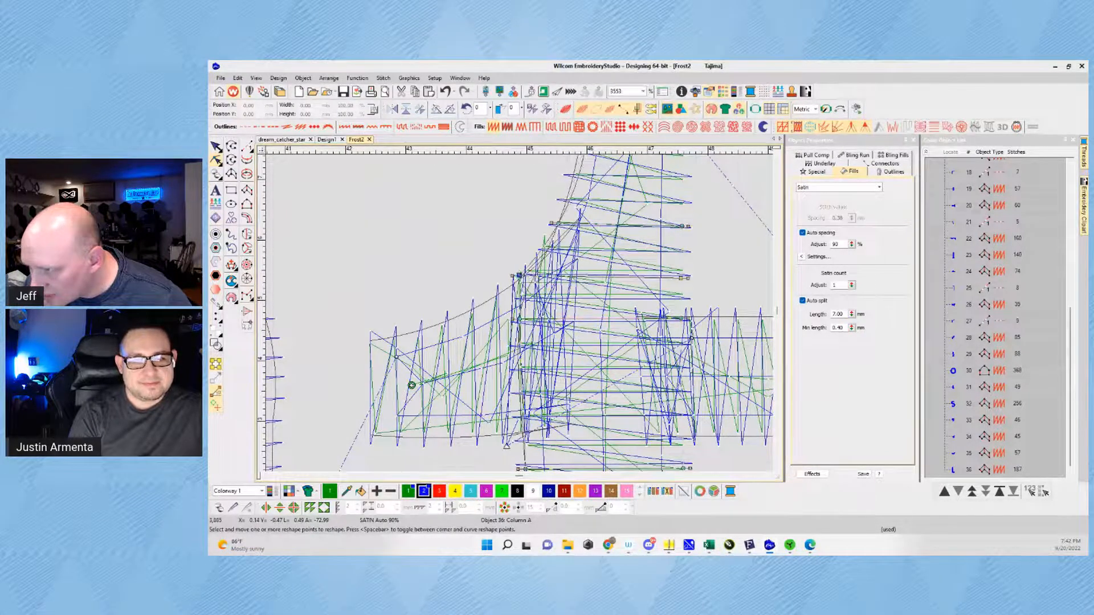
key(Return)
key(Delete)
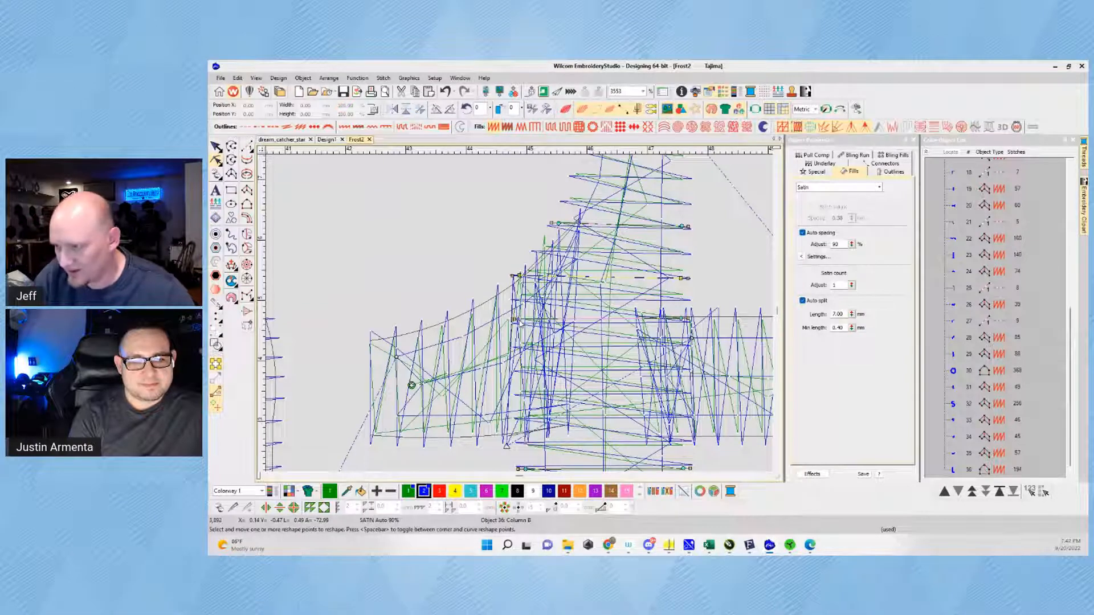
Step: Move the stem's right edge point just above the bottom curve slightly inward to straighten that side
scroll(531, 365, down, 3)
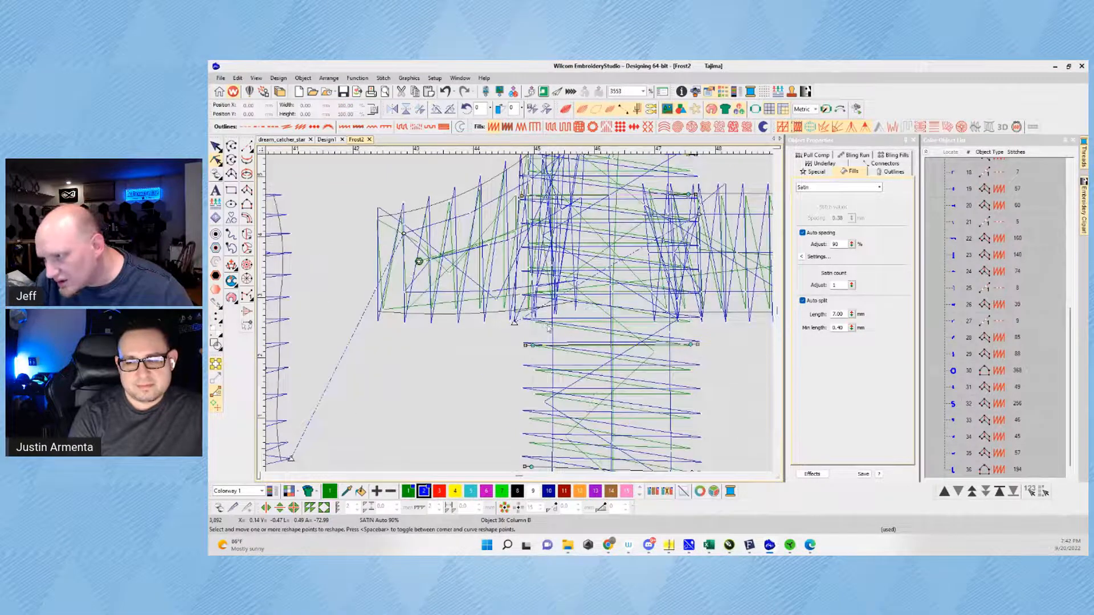
key(t)
scroll(591, 306, down, 5)
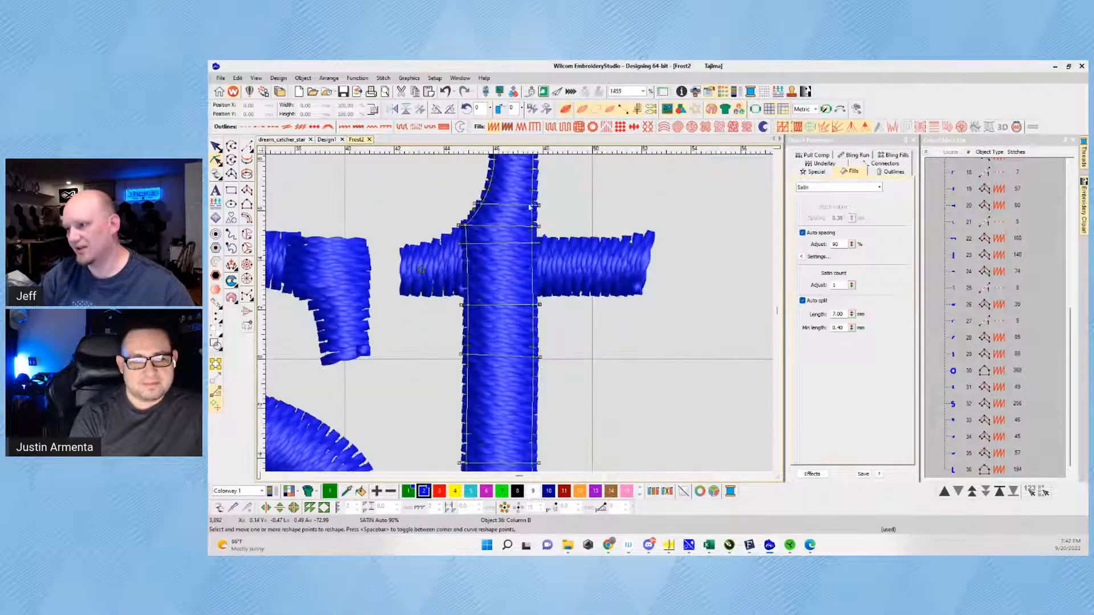
scroll(521, 315, down, 2)
scroll(520, 315, up, 4)
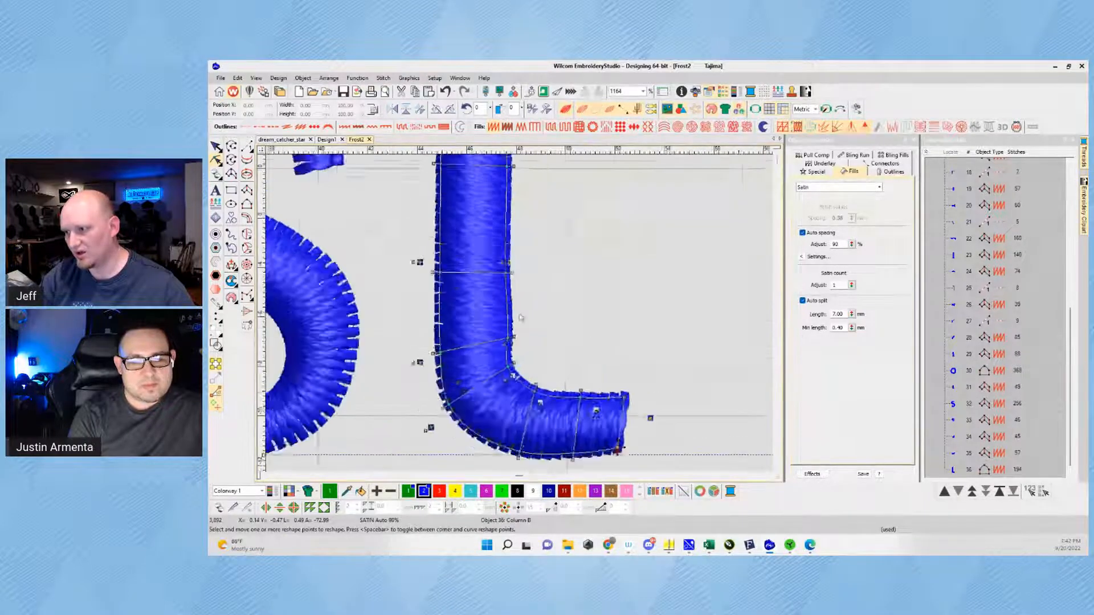
key(t)
drag(516, 343, 511, 342)
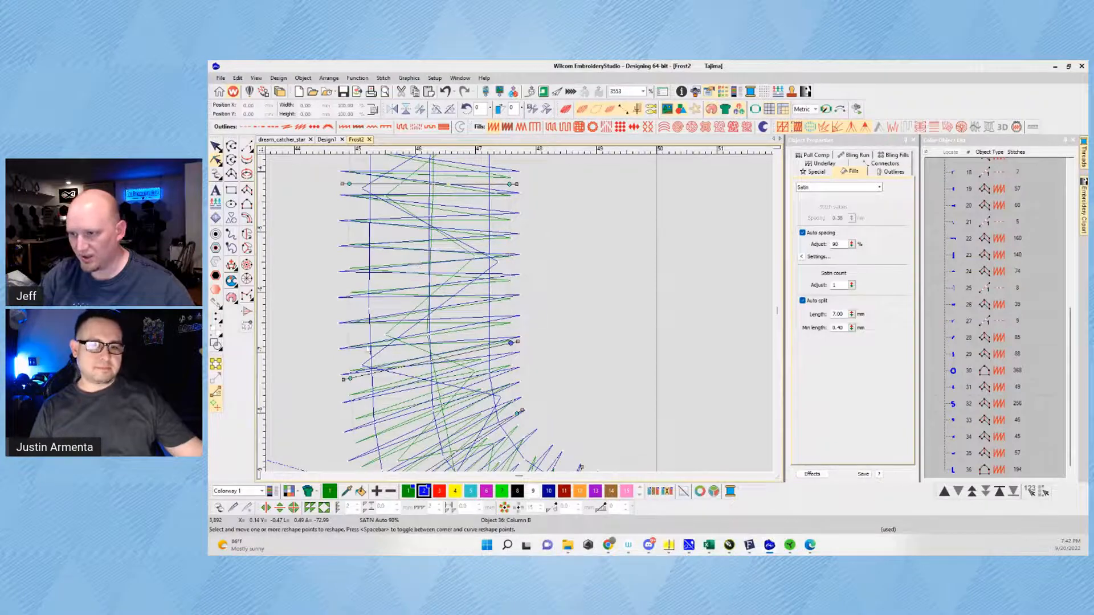
Step: Pull the inner point of the stem's bottom curve slightly toward the open side and finish reshaping the column
key(t)
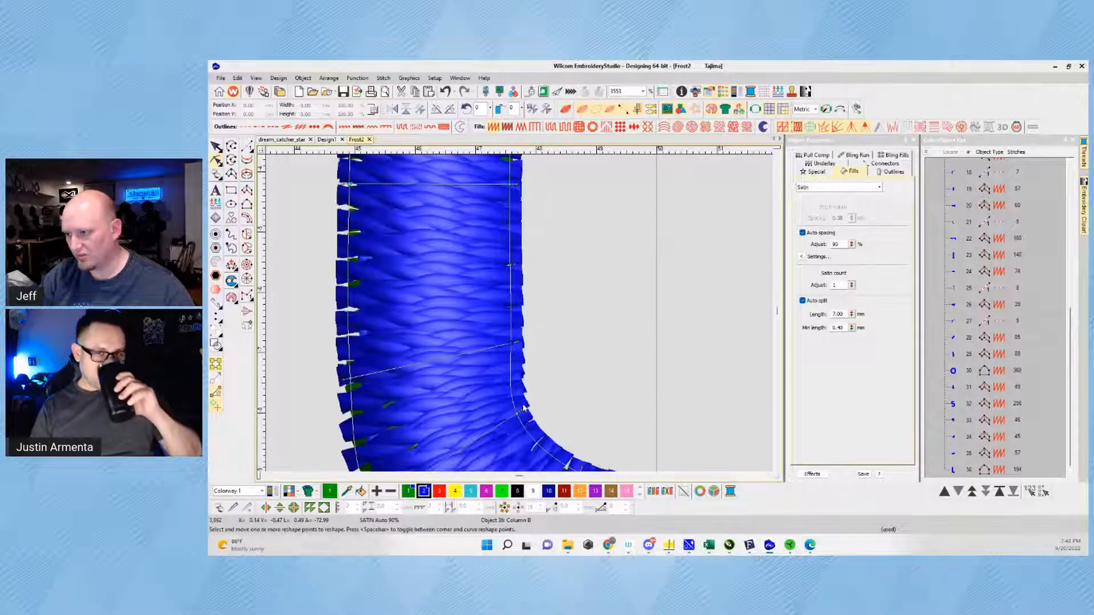
scroll(521, 317, down, 3)
scroll(523, 320, up, 3)
key(t)
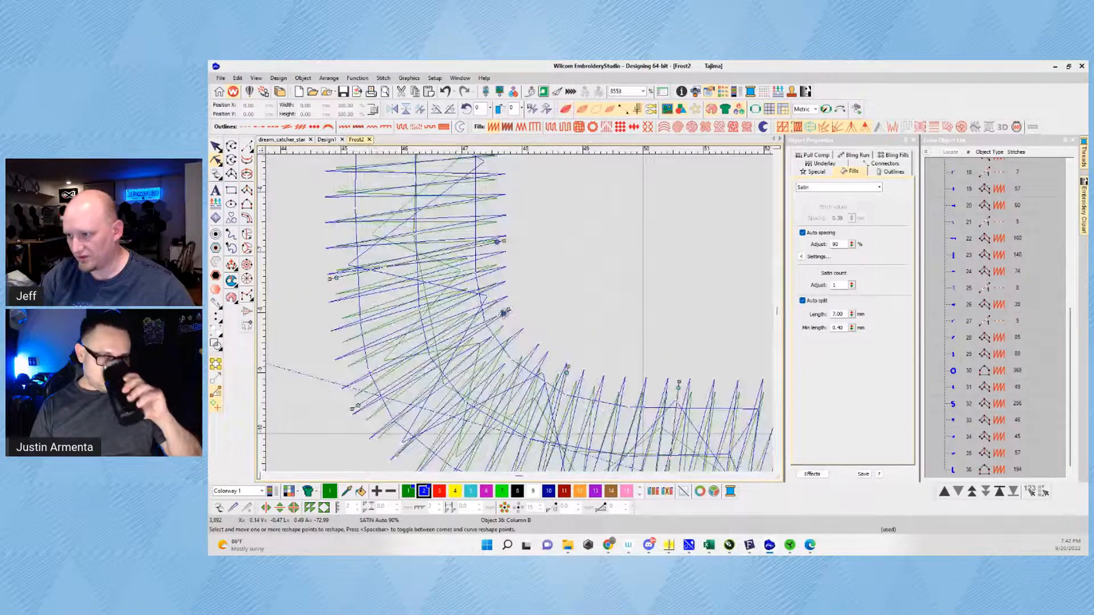
drag(503, 313, 509, 308)
key(t)
scroll(541, 315, down, 5)
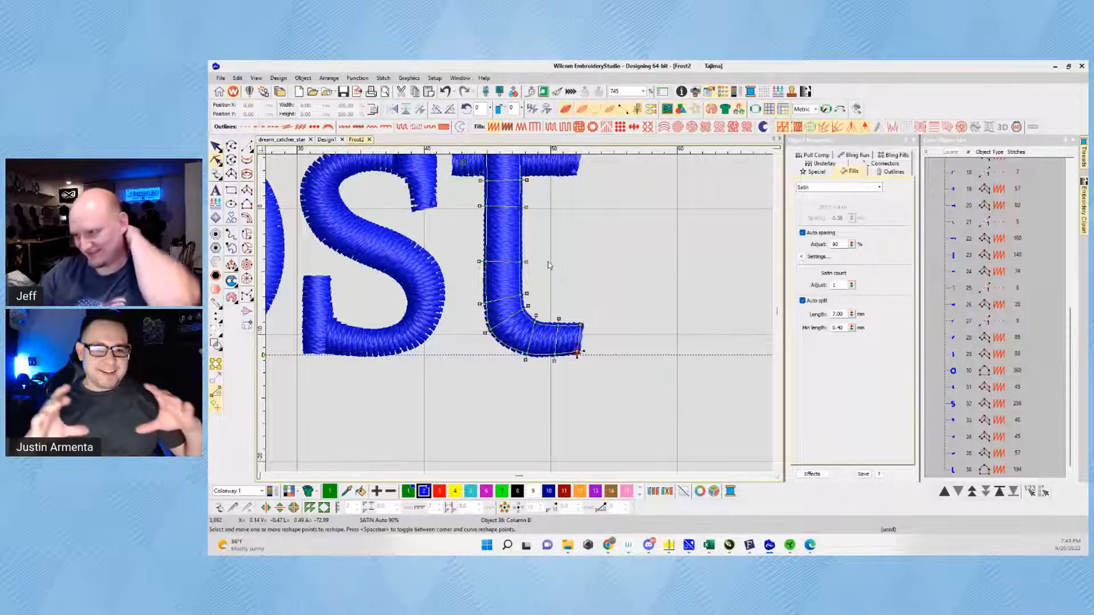
scroll(548, 265, down, 1)
key(Escape)
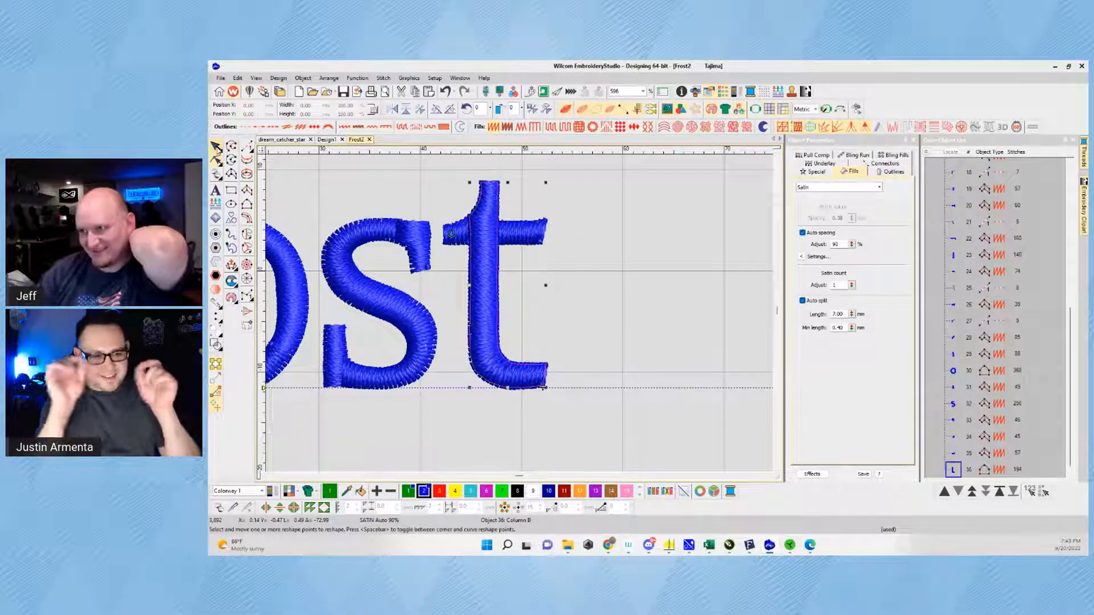
Step: Delete the original green manual-stitch object at the start of the object list
key(1)
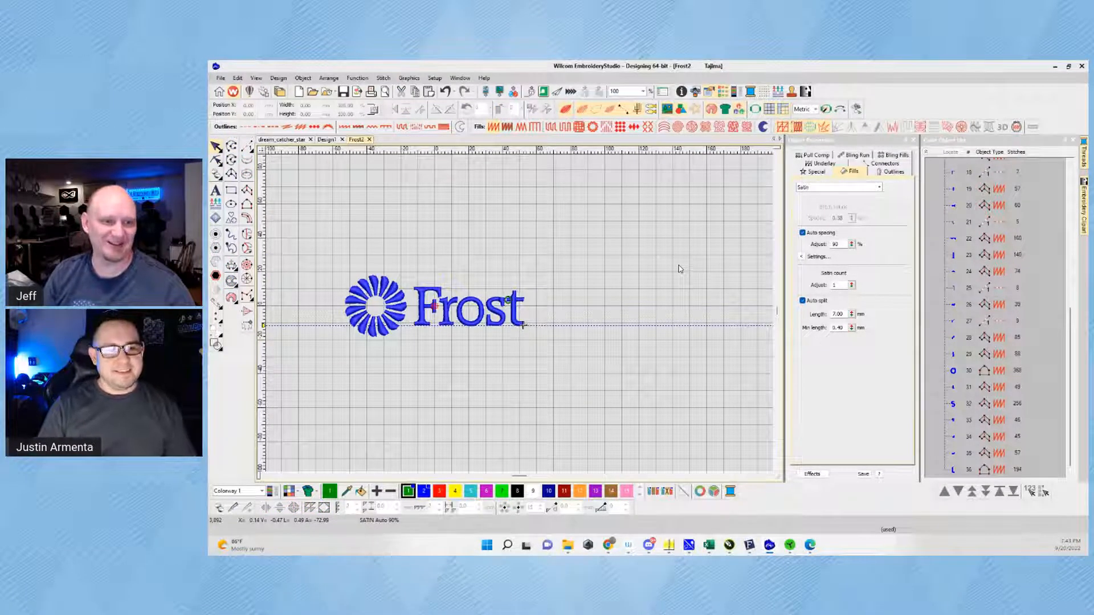
scroll(519, 313, up, 10)
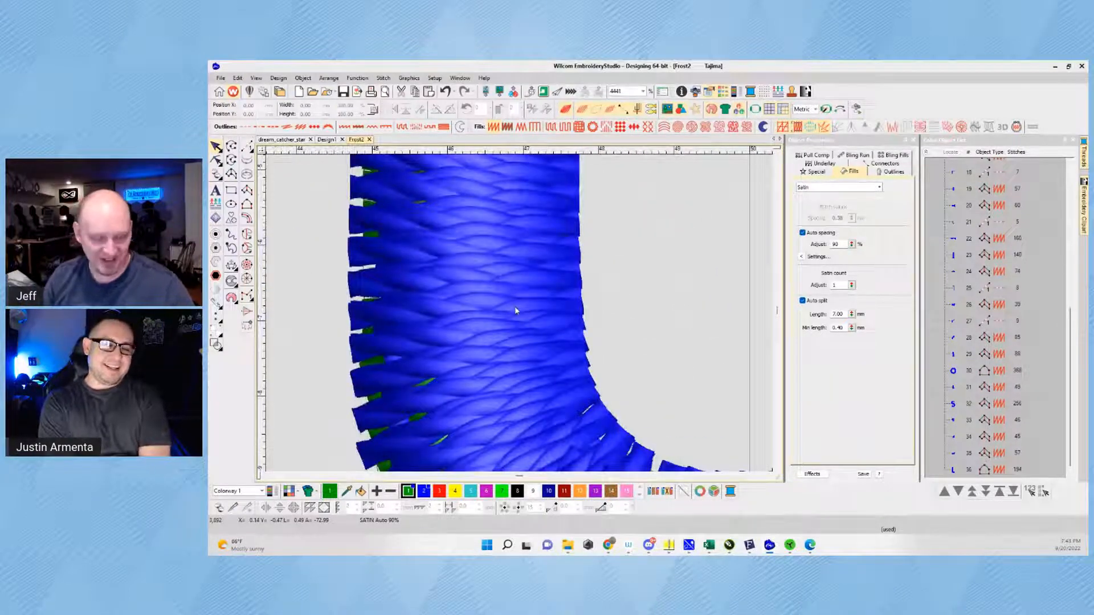
scroll(515, 311, down, 7)
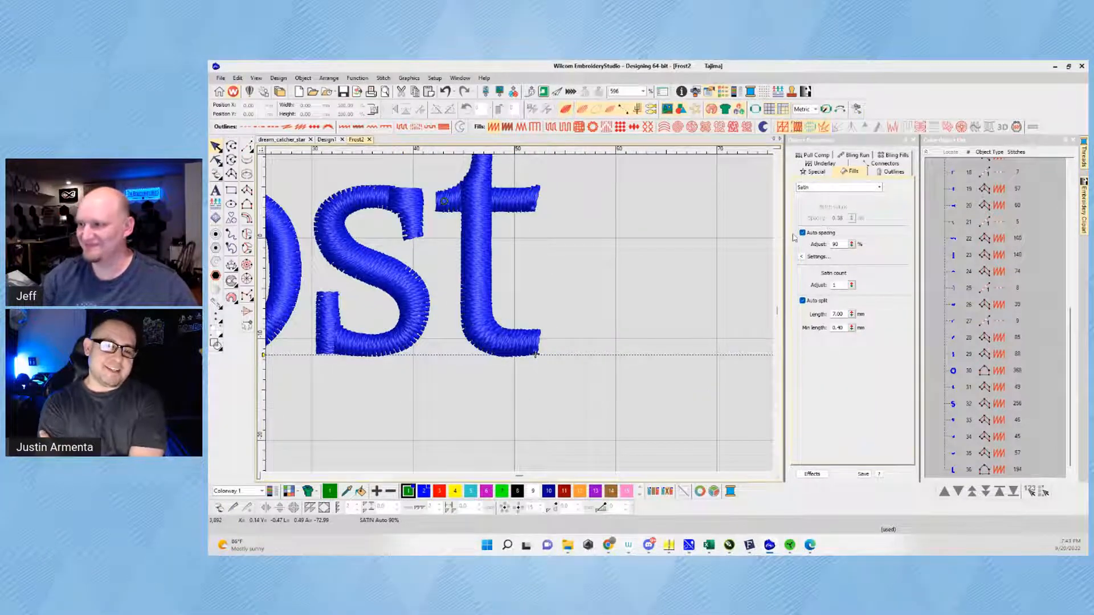
scroll(952, 251, up, 6)
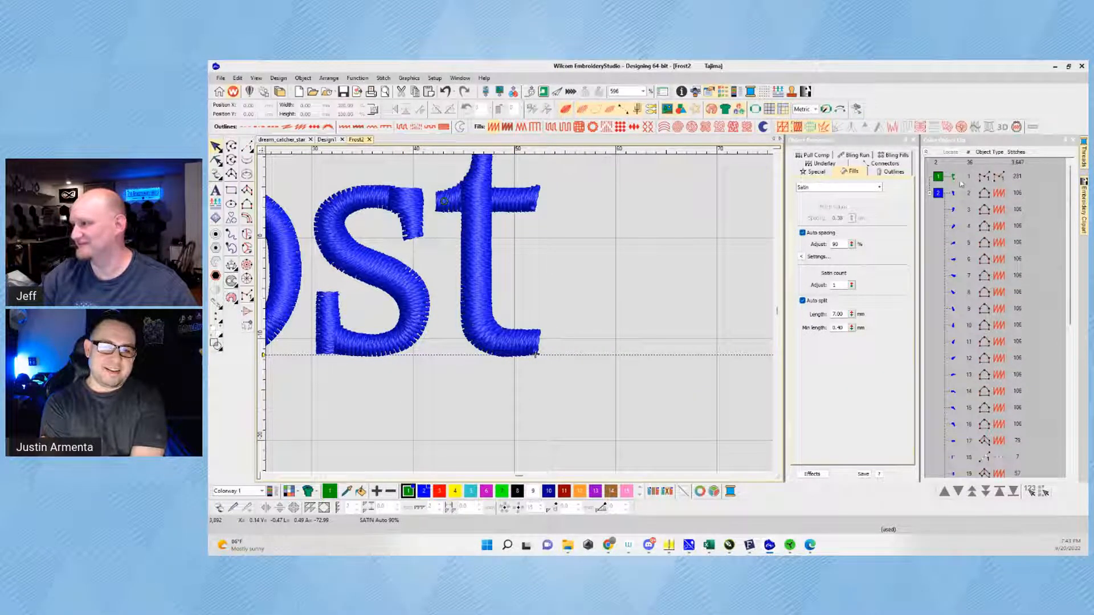
key(Delete)
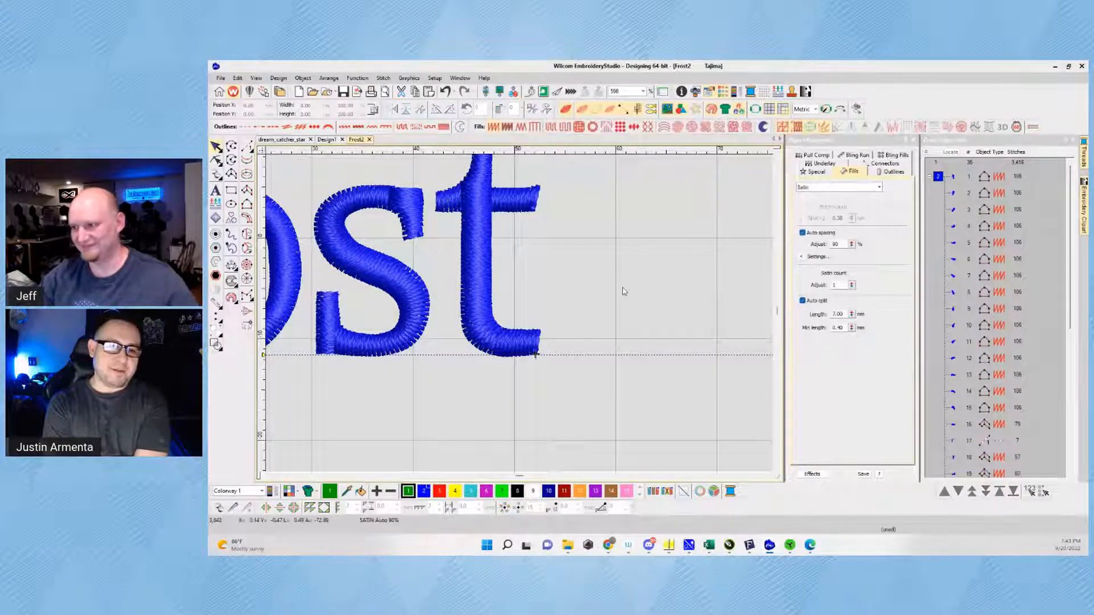
Step: Examine the complete logo and Frost lettering in both plain stitch view and realistic thread view
key(t)
scroll(466, 274, down, 4)
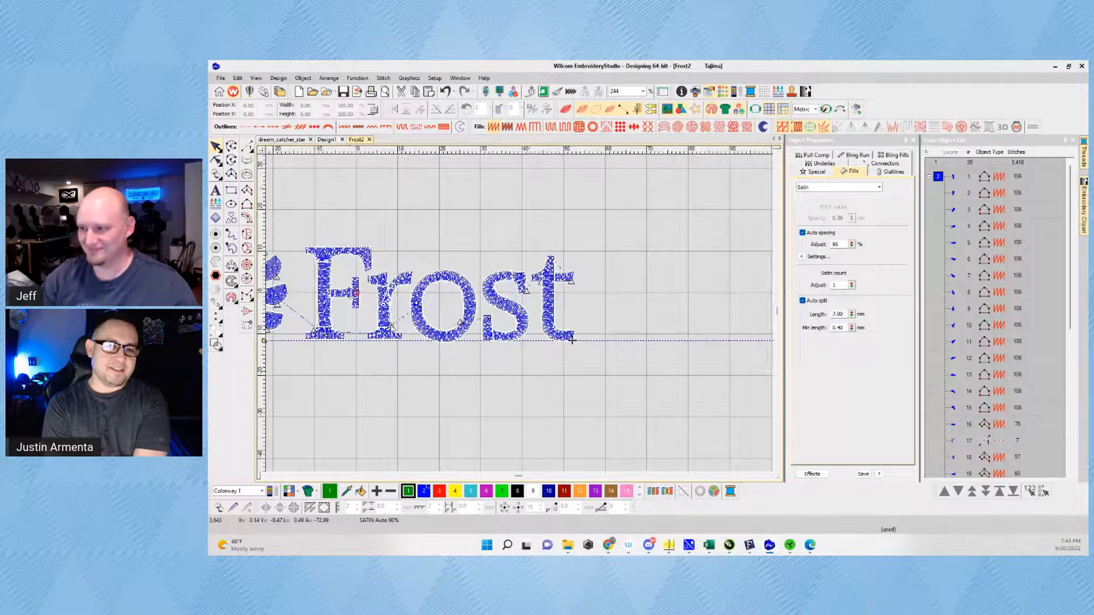
scroll(392, 327, down, 1)
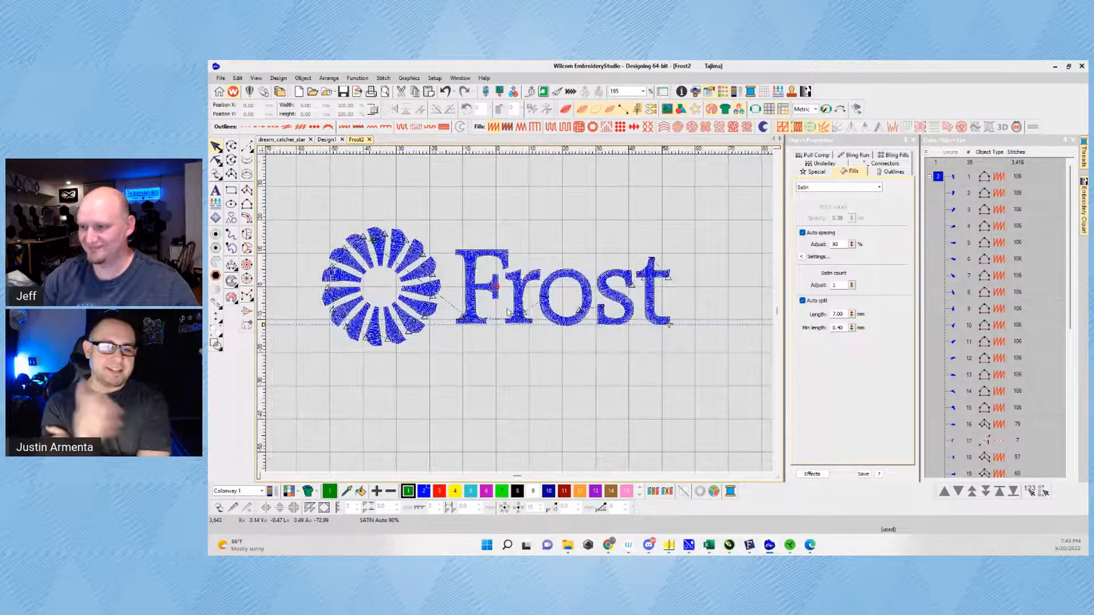
key(t)
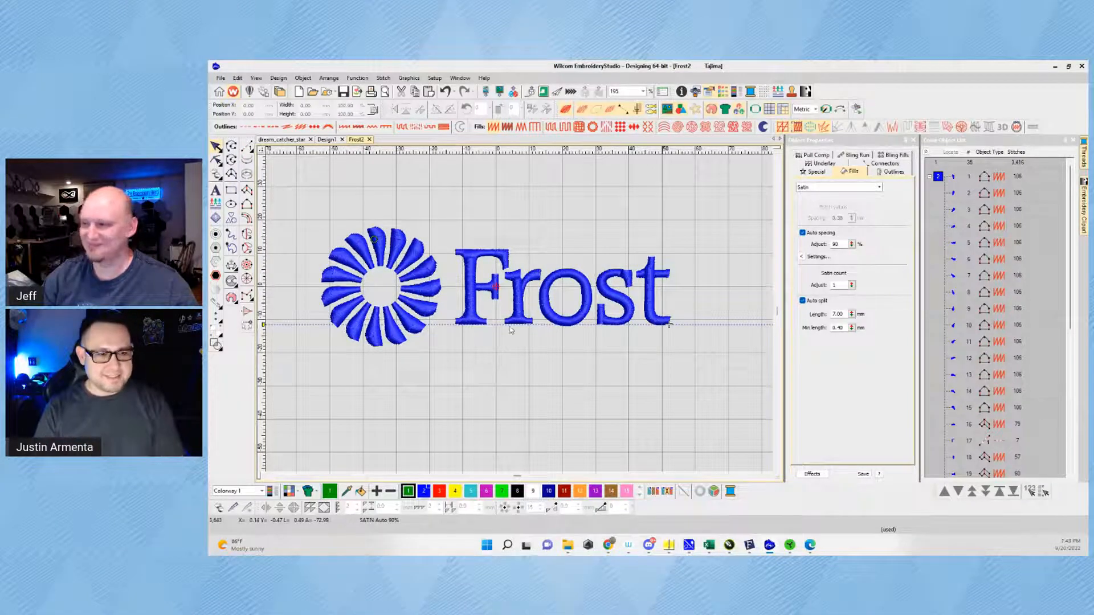
scroll(496, 357, up, 2)
key(t)
scroll(520, 317, up, 3)
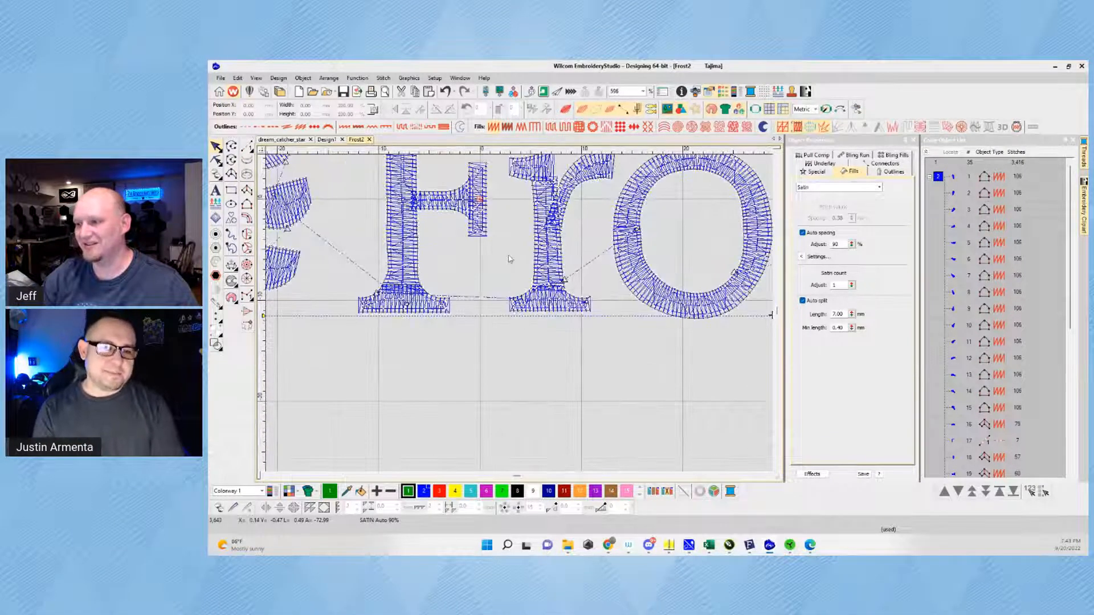
Step: In outline view, reshape the t's crossbar so its start and end points sit inside the stem
click(584, 111)
scroll(502, 329, down, 3)
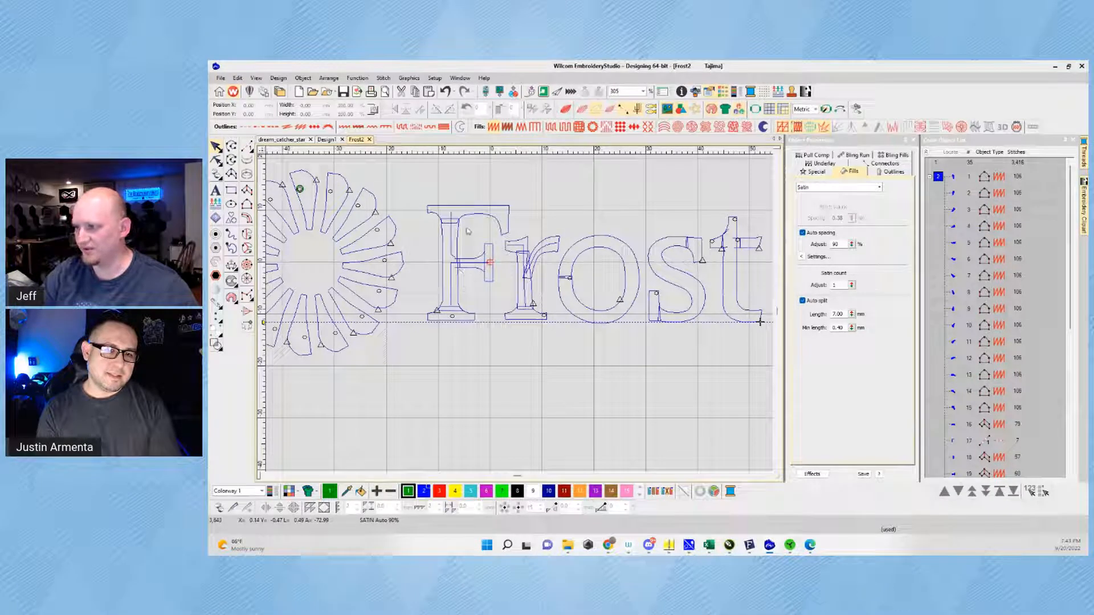
scroll(415, 295, down, 1)
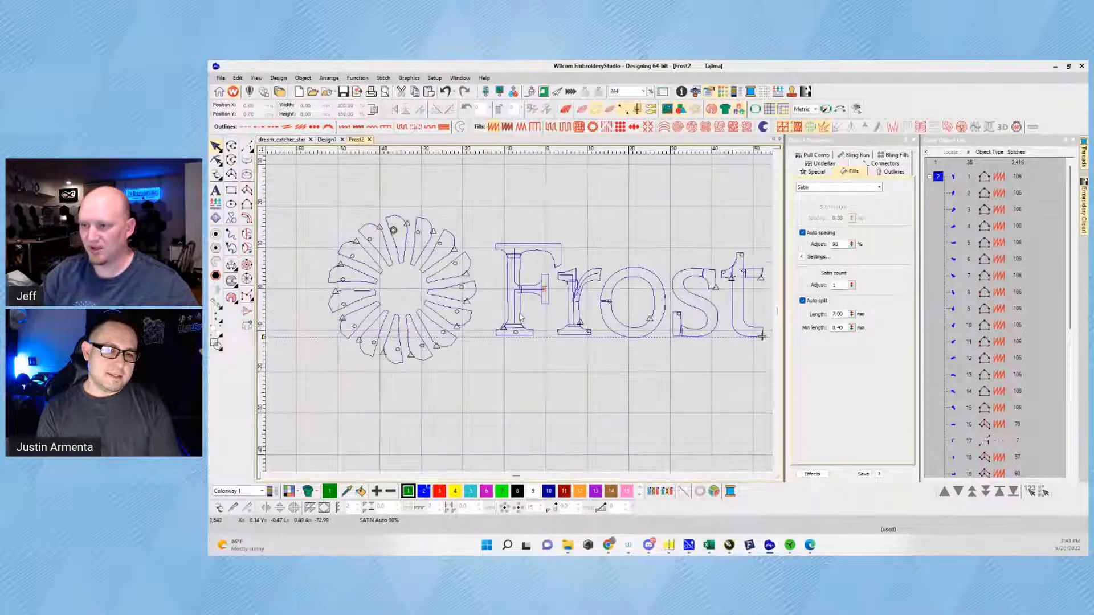
scroll(612, 279, up, 1)
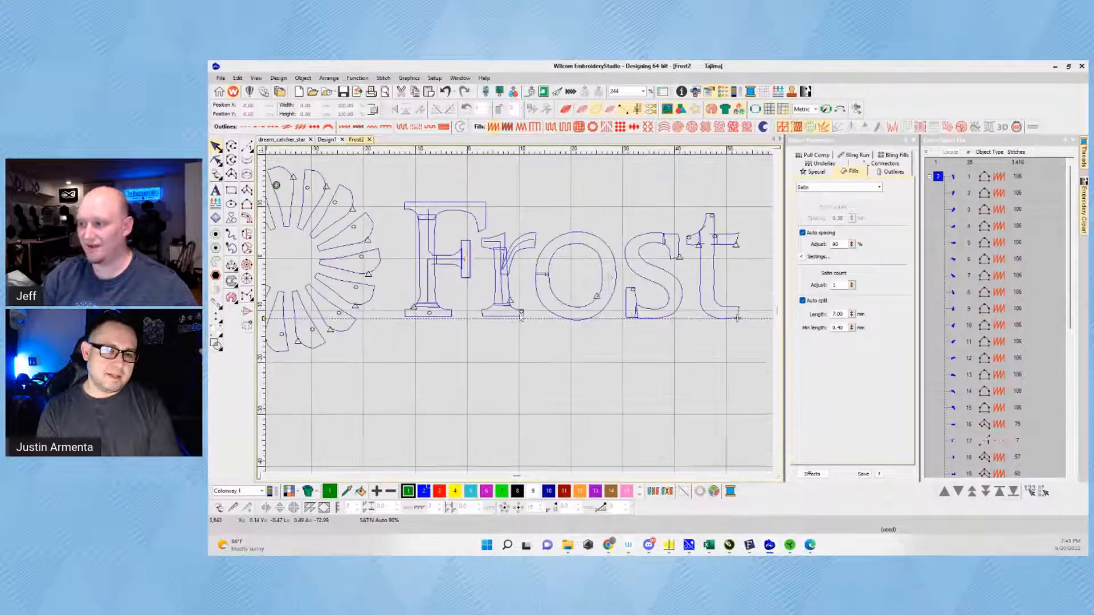
scroll(703, 302, up, 2)
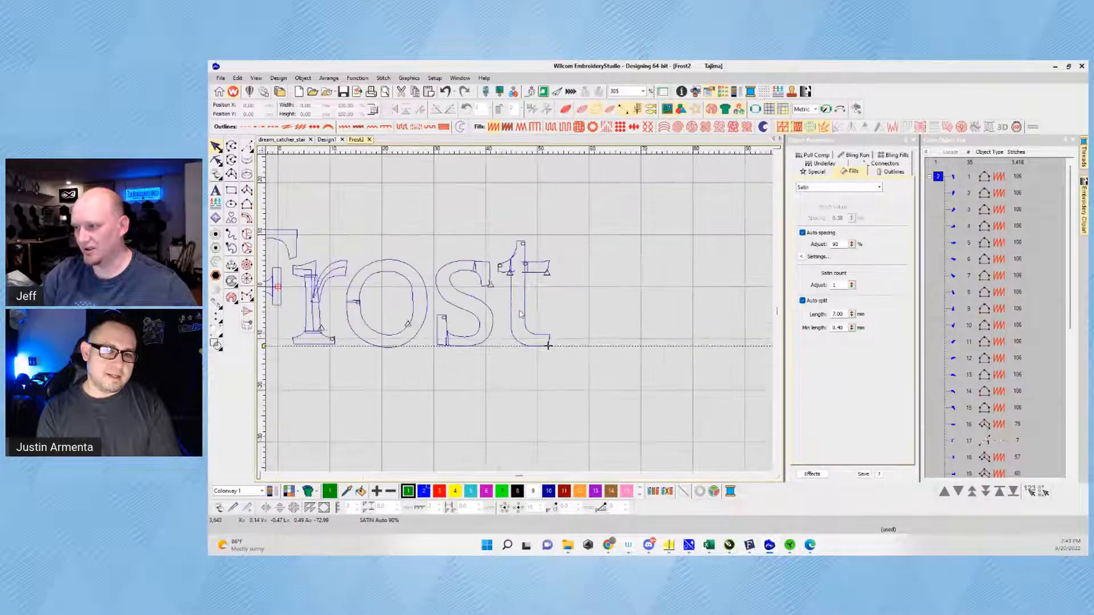
click(520, 310)
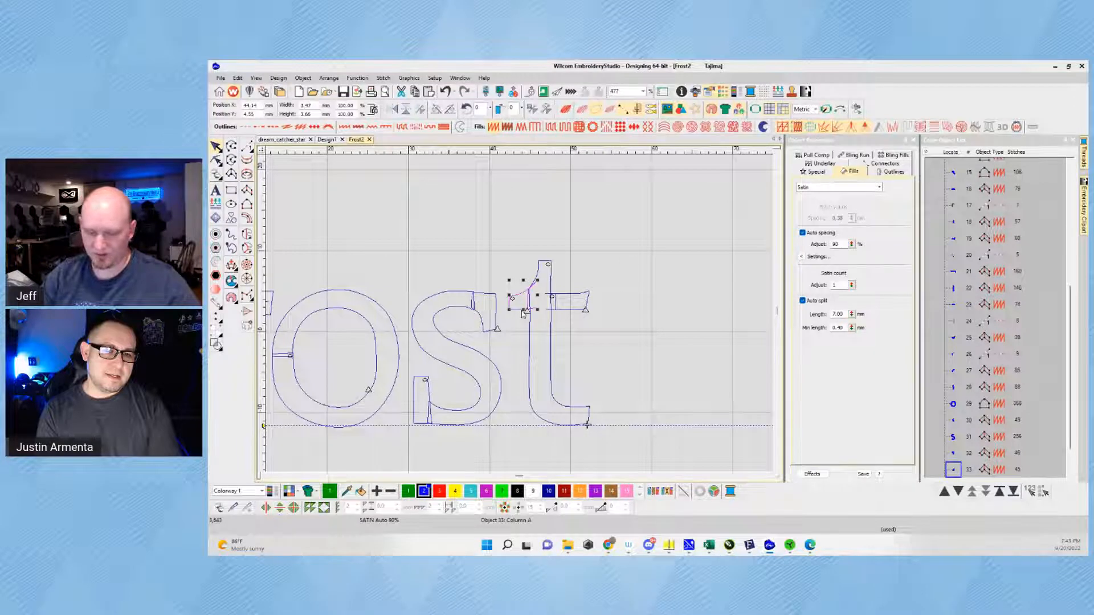
key(h)
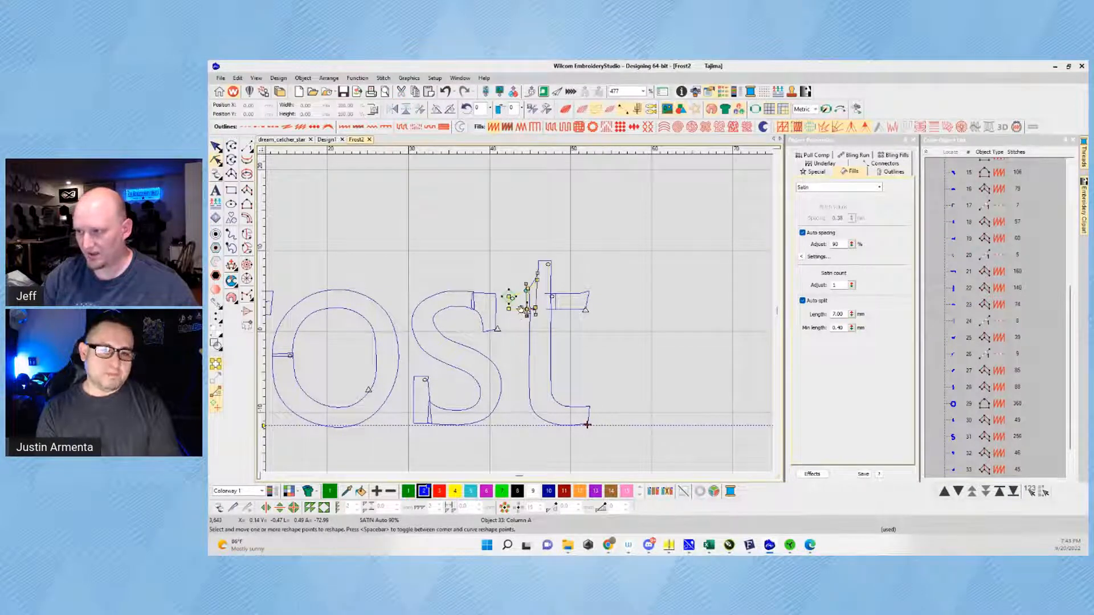
click(555, 295)
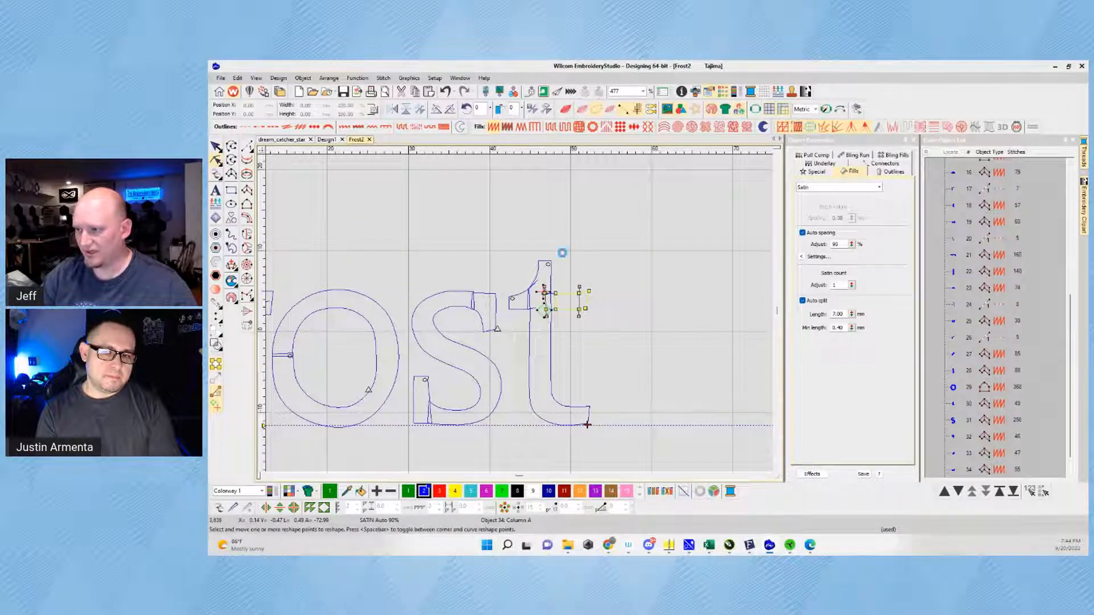
Step: Move the t stem's start point down from its top to the crossbar level and finish reshaping
key(Tab)
drag(550, 262, 543, 292)
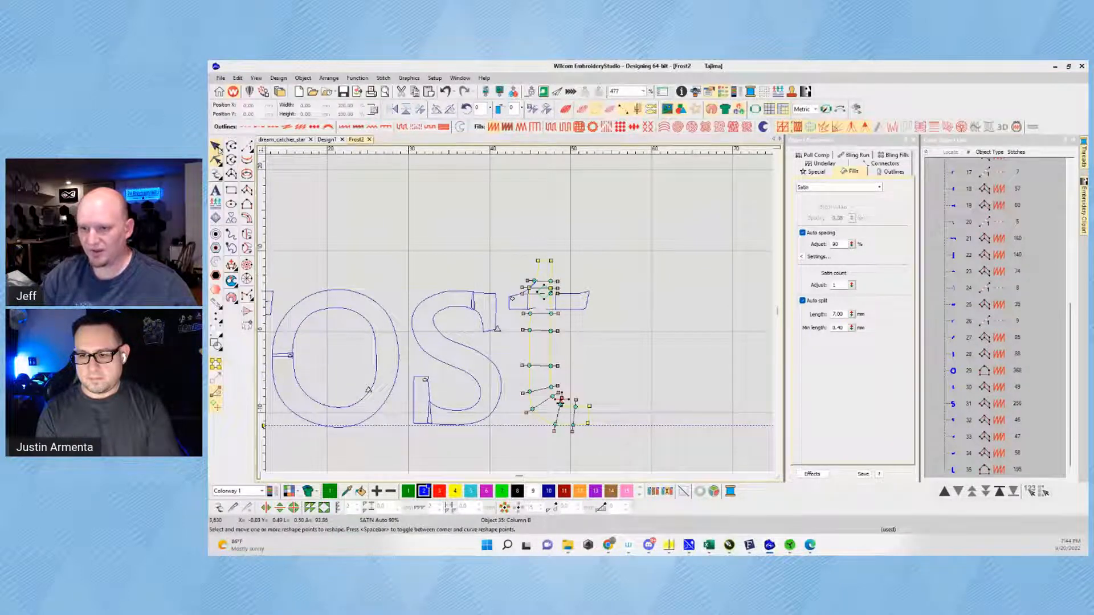
click(218, 149)
click(641, 327)
Step: Compare the finished Frost lettering in realistic thread view and plain stitch view
key(t)
scroll(517, 317, down, 2)
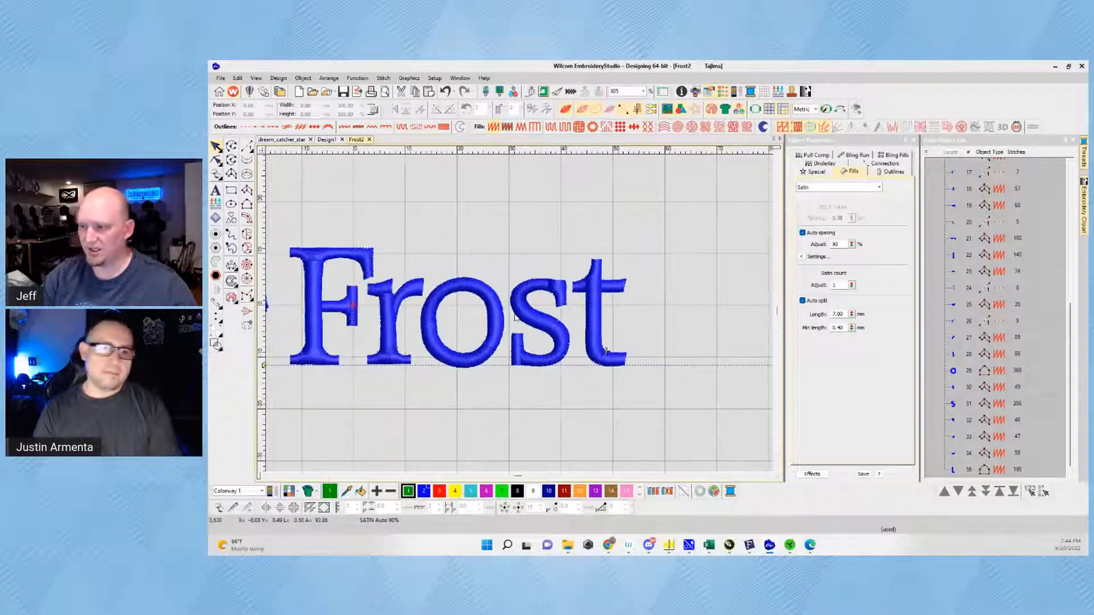
key(t)
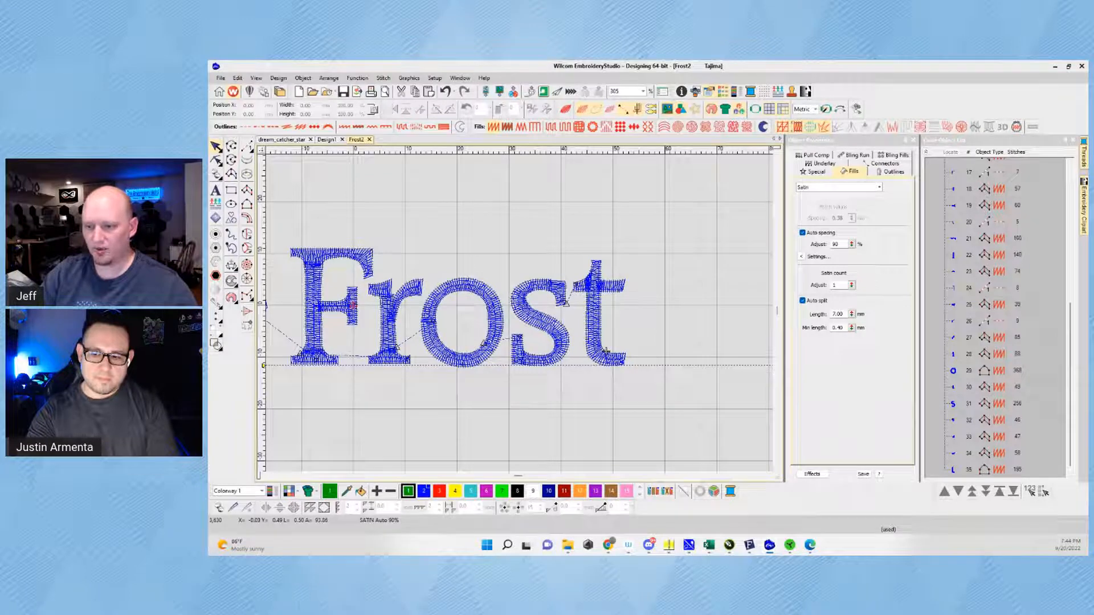
key(t)
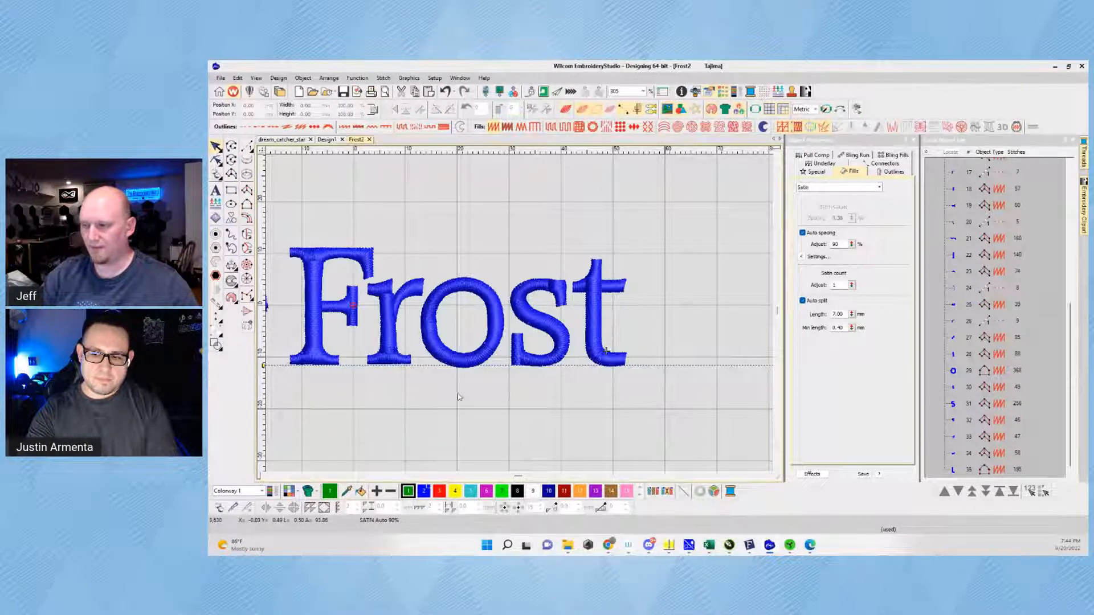
scroll(531, 315, up, 1)
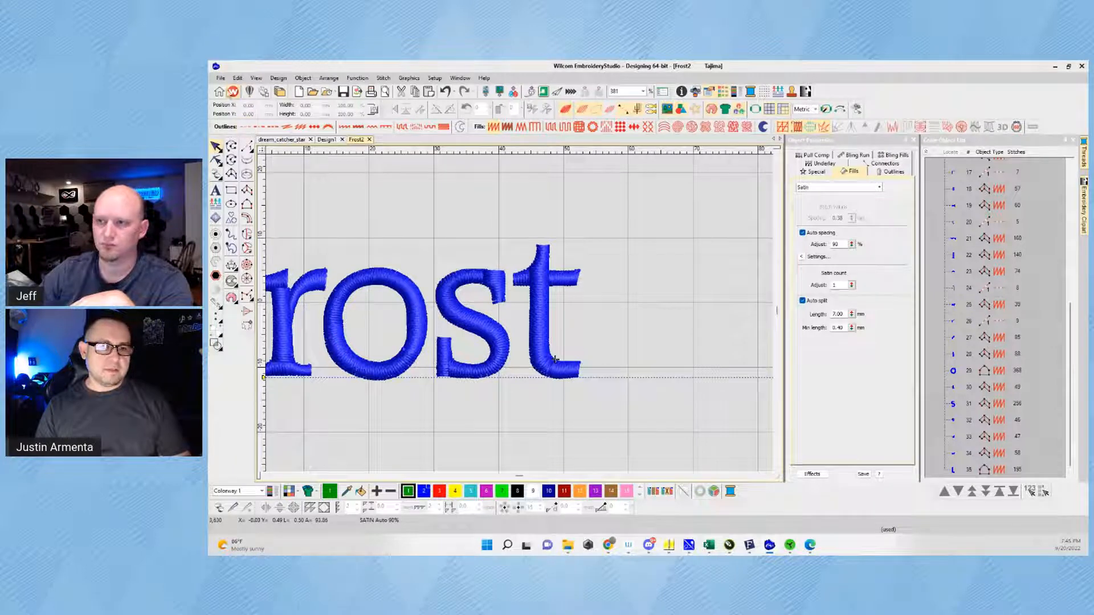
Step: Save the design as Frost2 in the Wilcom All-in-One Designs (*.EMB) format in the Downloads folder
key(alt+f)
key(Escape)
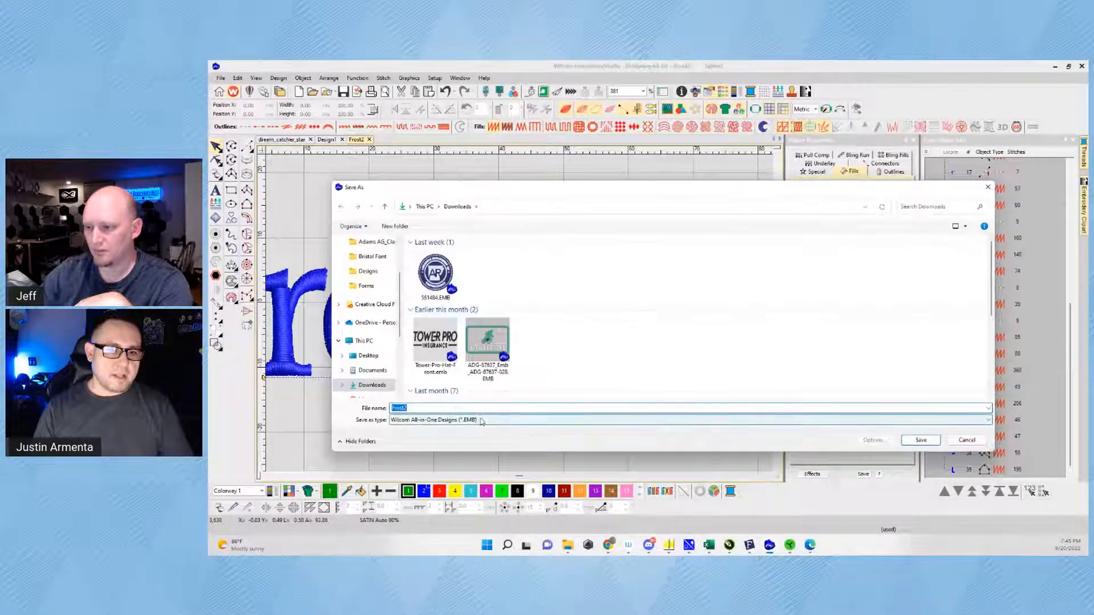
click(921, 439)
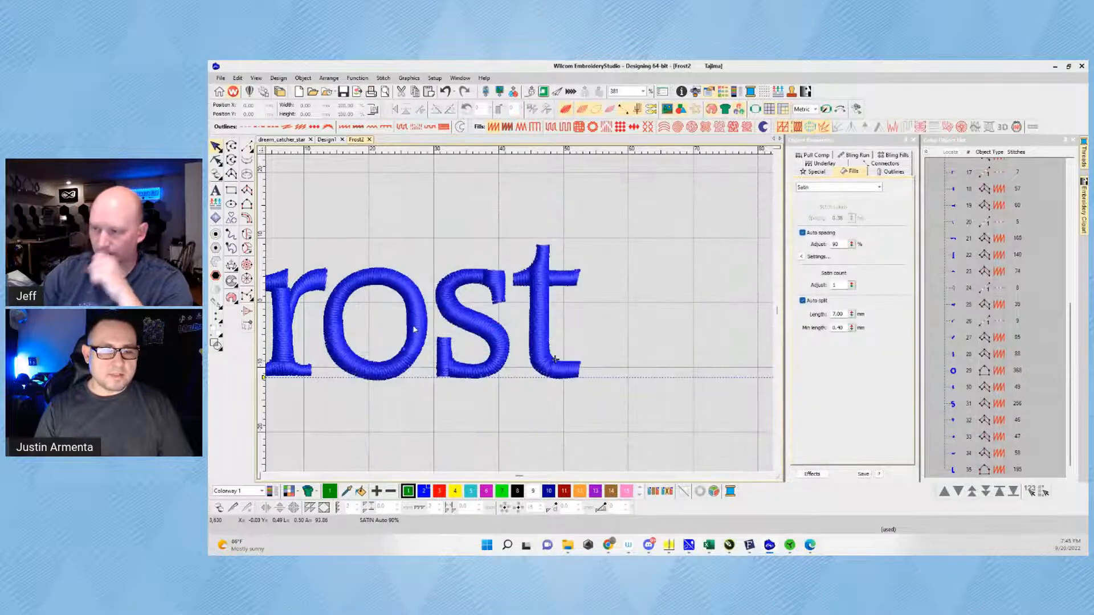
Step: Compare the petal emblem with the photo of the stitched sample in the Chrome browser and return to the design
scroll(414, 333, down, 3)
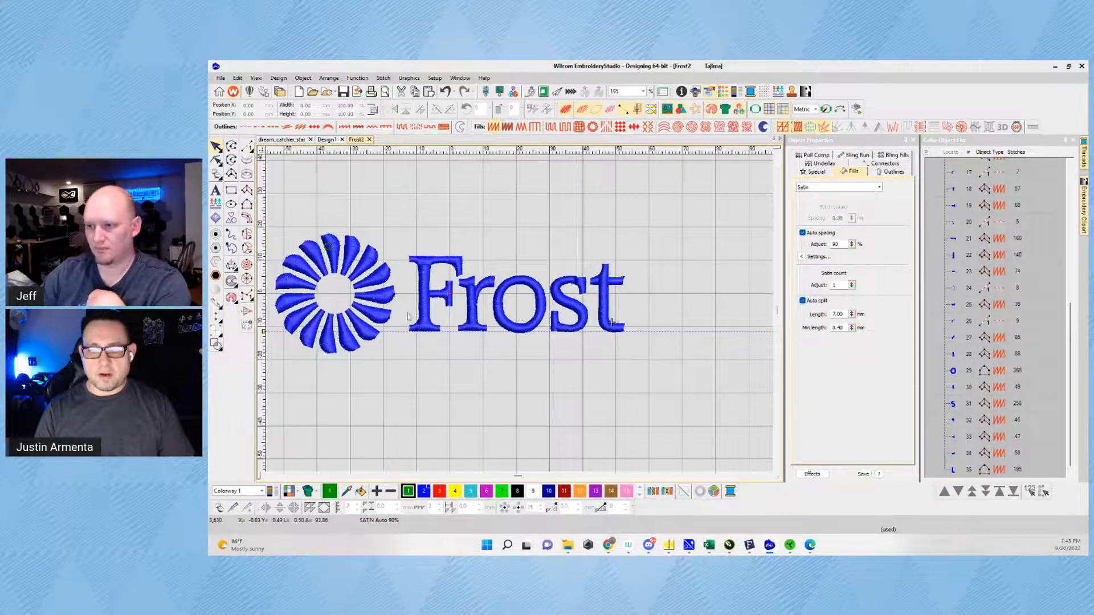
scroll(336, 292, up, 2)
scroll(536, 323, up, 1)
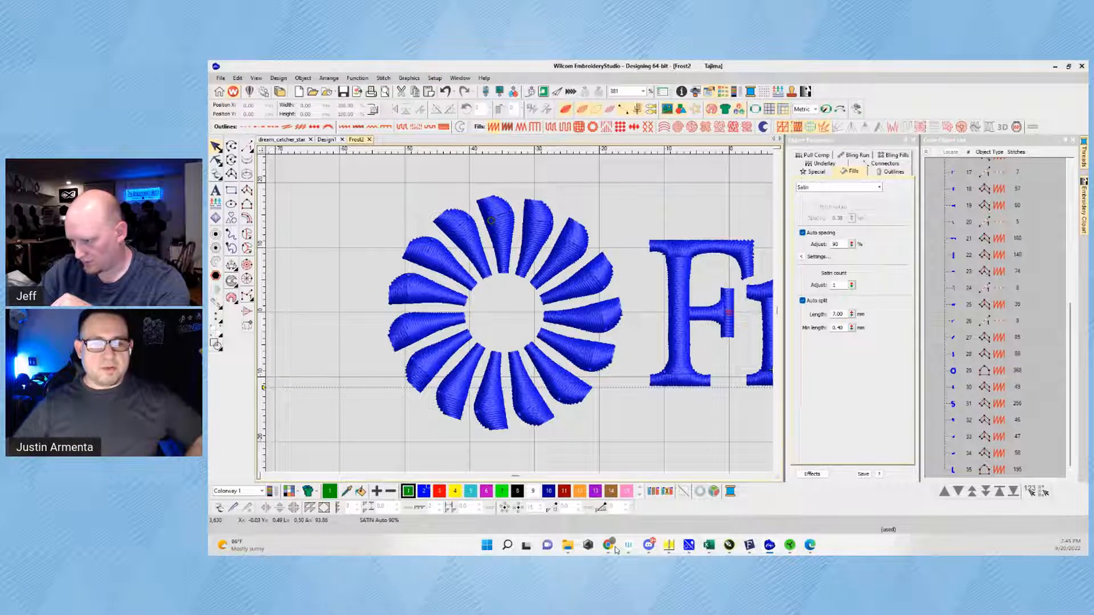
mouse_move(609, 546)
click(762, 501)
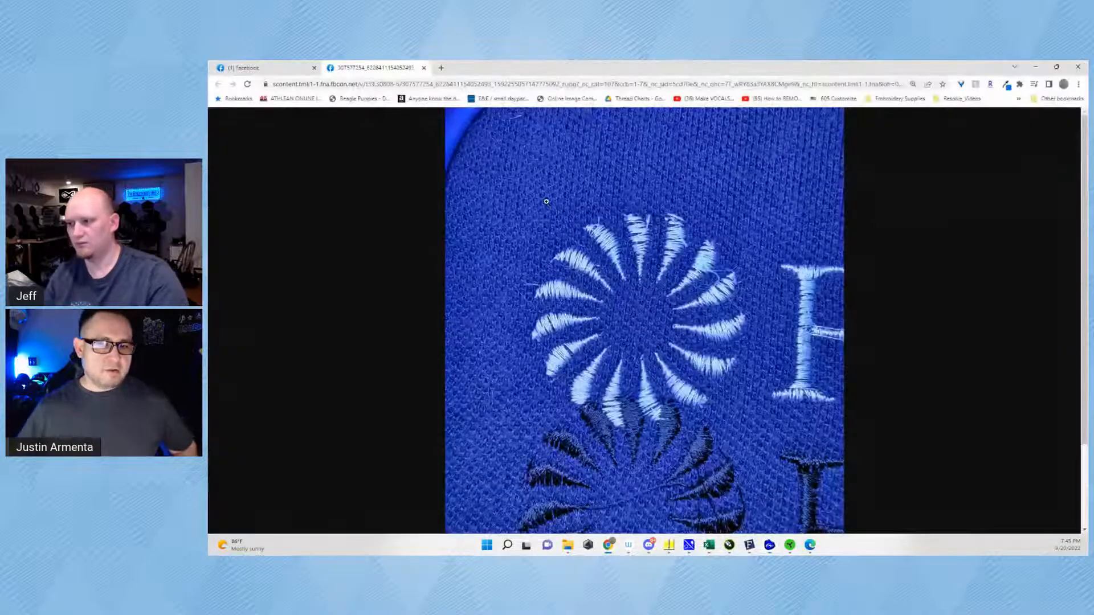
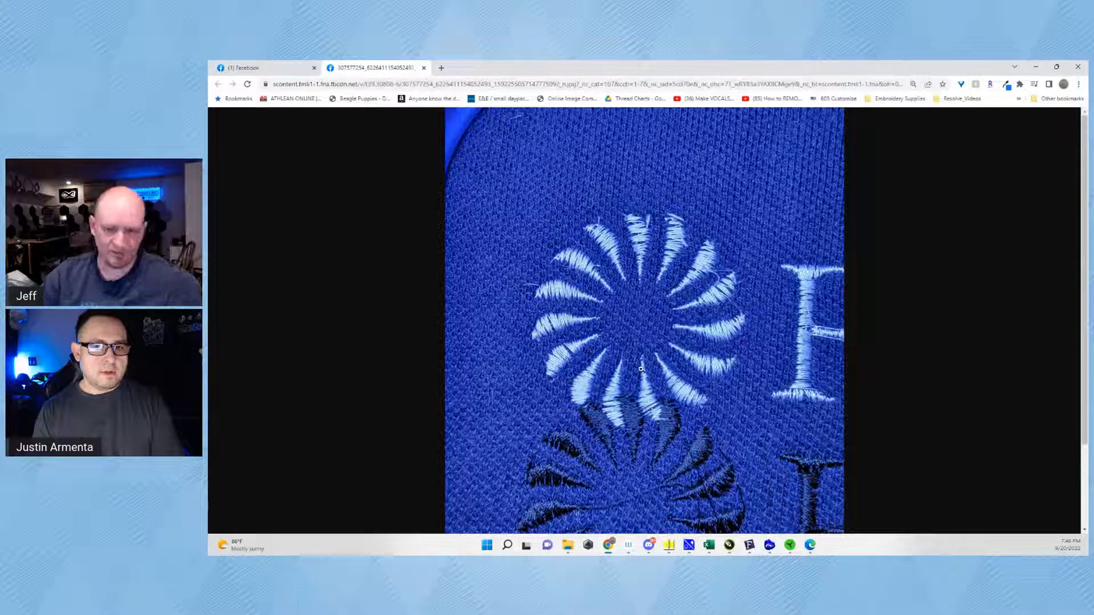
click(1036, 67)
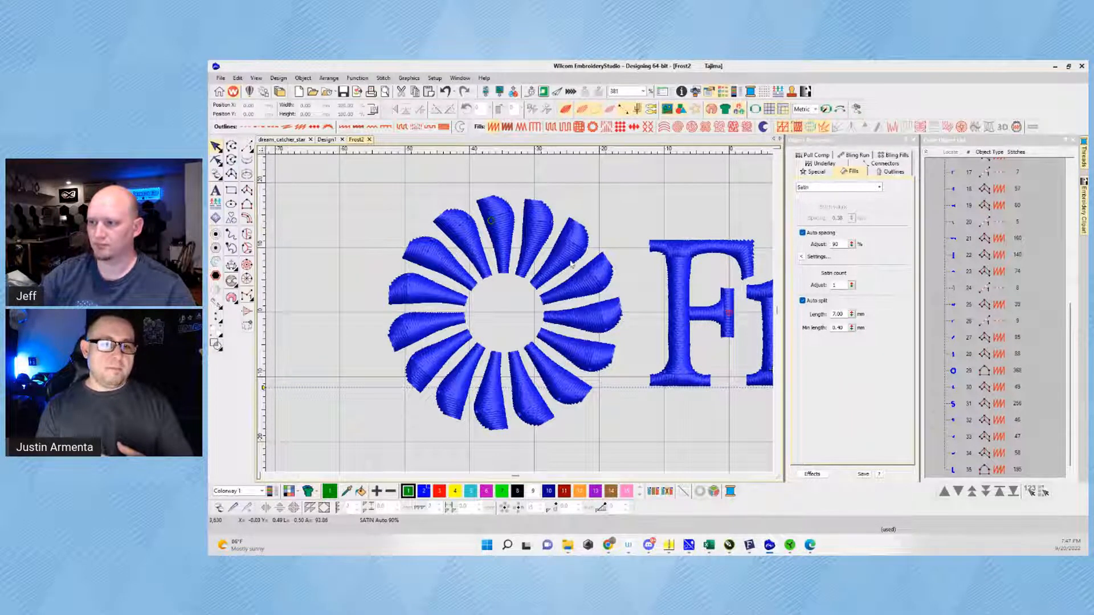
Step: Make the satin properties of the emblem's top petal the current properties and deselect the petal
click(510, 221)
right_click(511, 219)
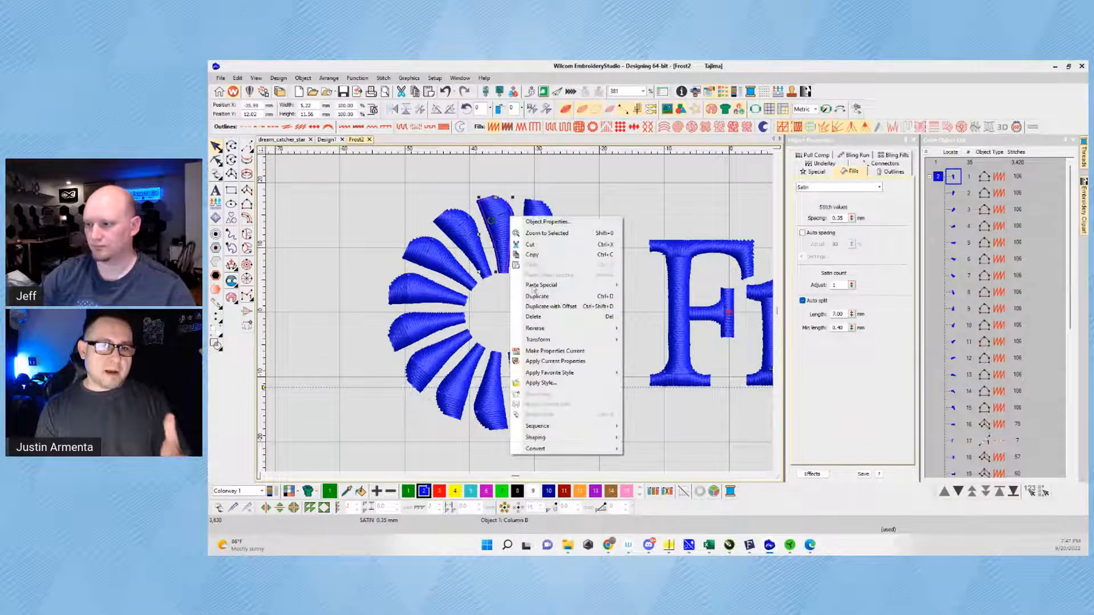
click(570, 351)
click(609, 179)
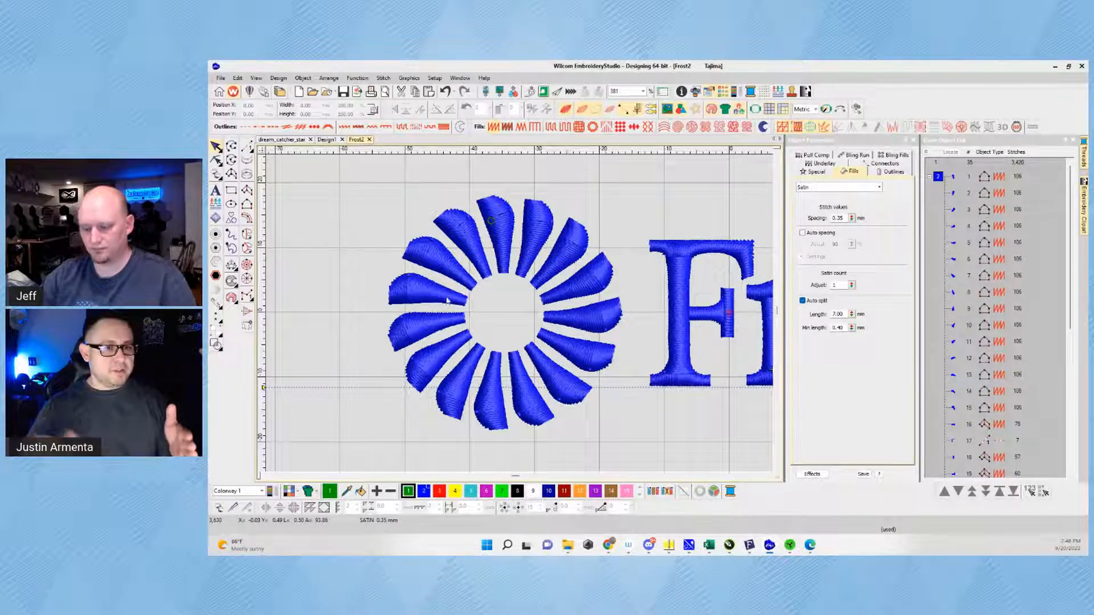
Step: Measure the top petal from its inner end to its outer tip, and the distance across to the opposite petals
key(m)
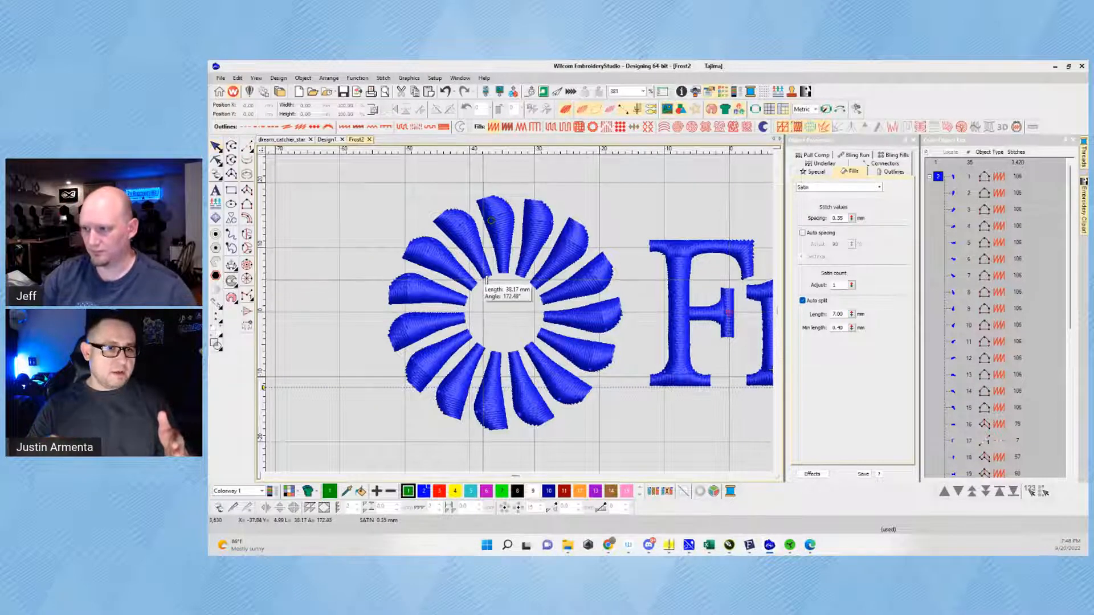
click(492, 275)
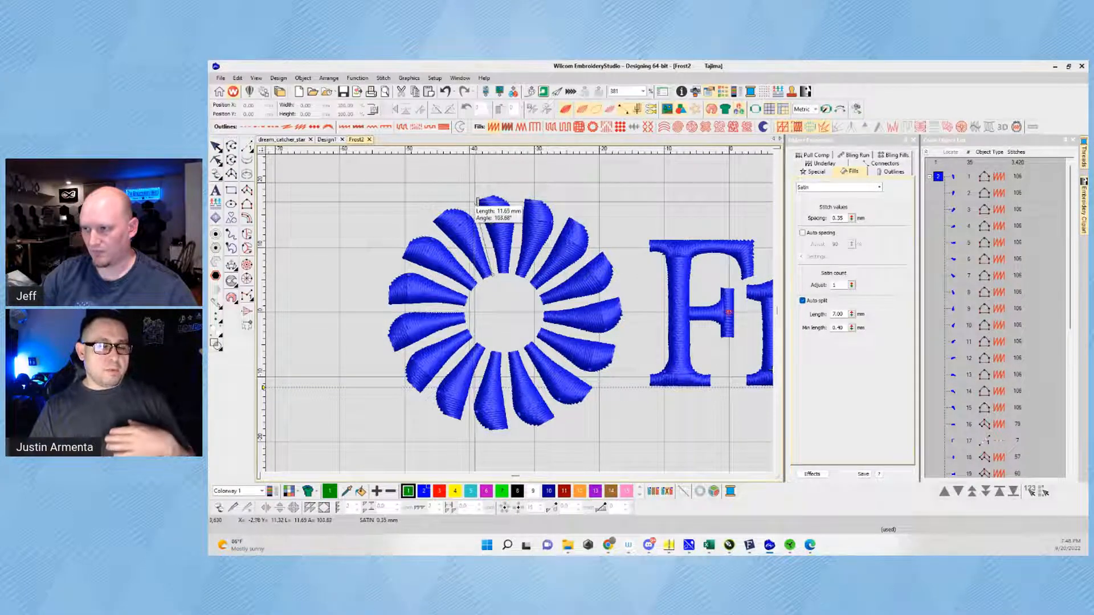
click(476, 201)
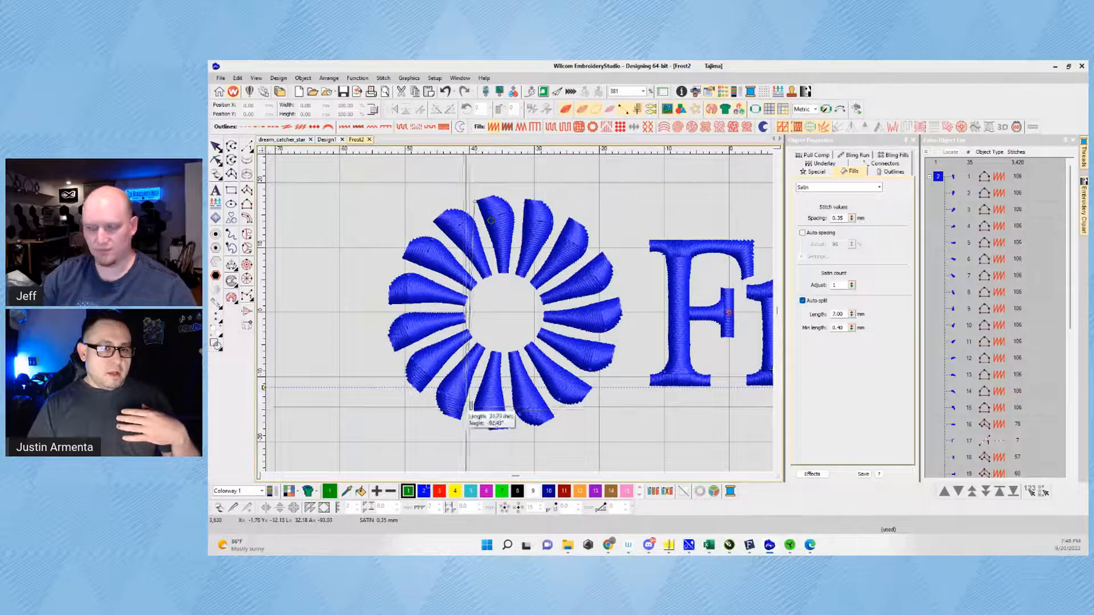
click(477, 399)
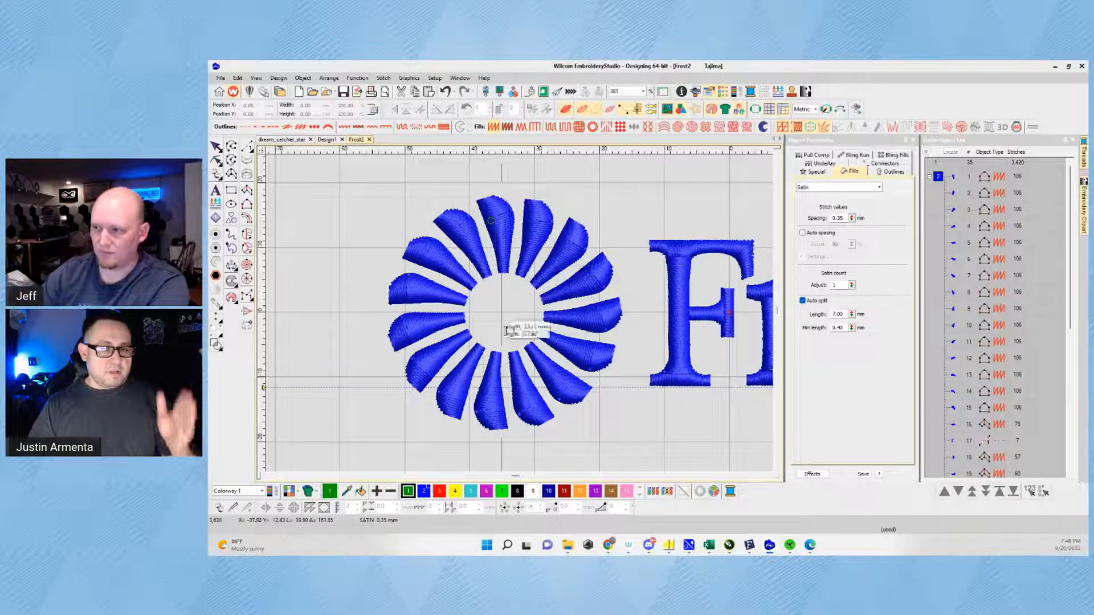
click(216, 147)
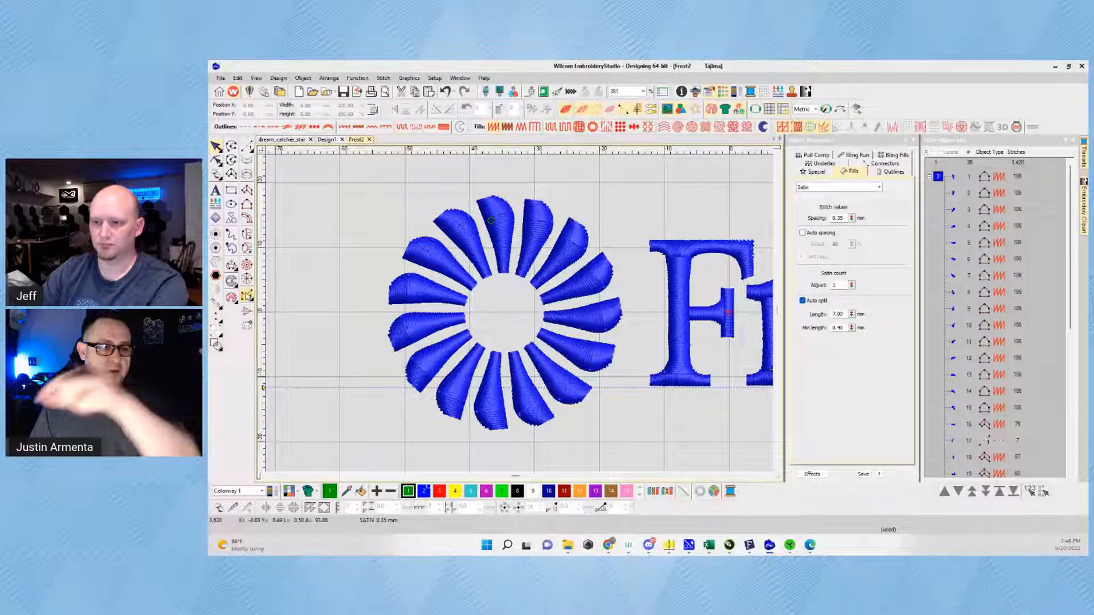
Step: Digitize a green manual stitch from the inner end of the petal left of the top one to the top petal's outer tip
click(247, 295)
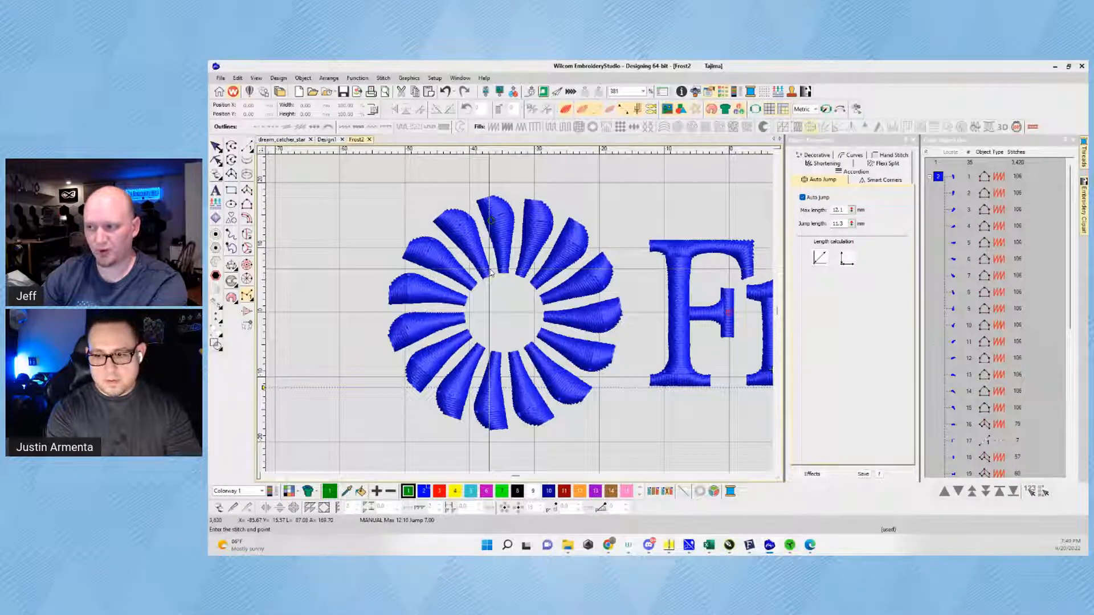
click(477, 203)
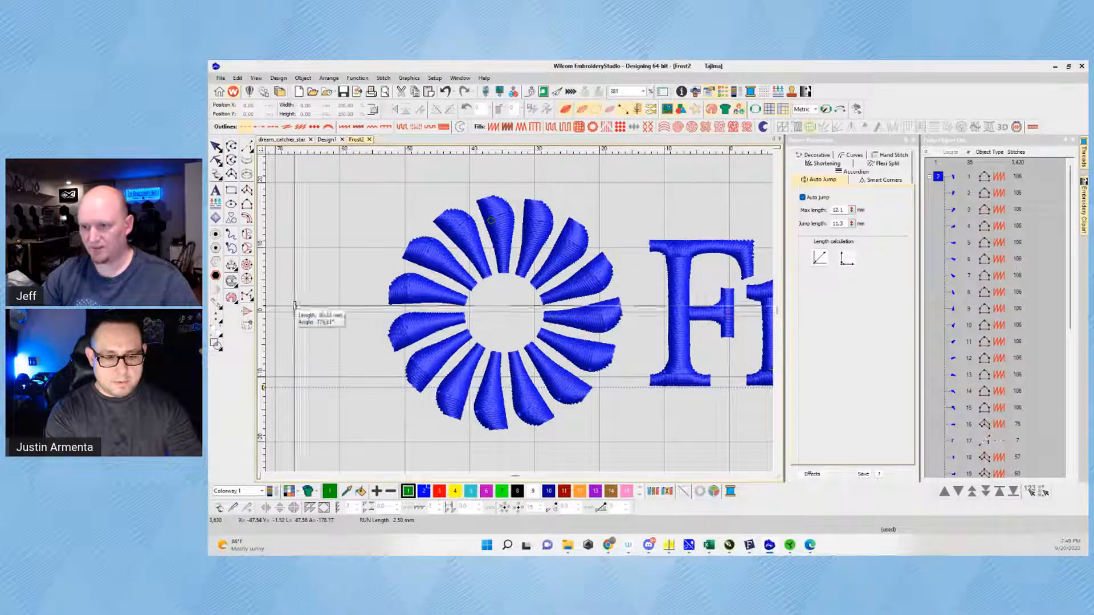
click(247, 295)
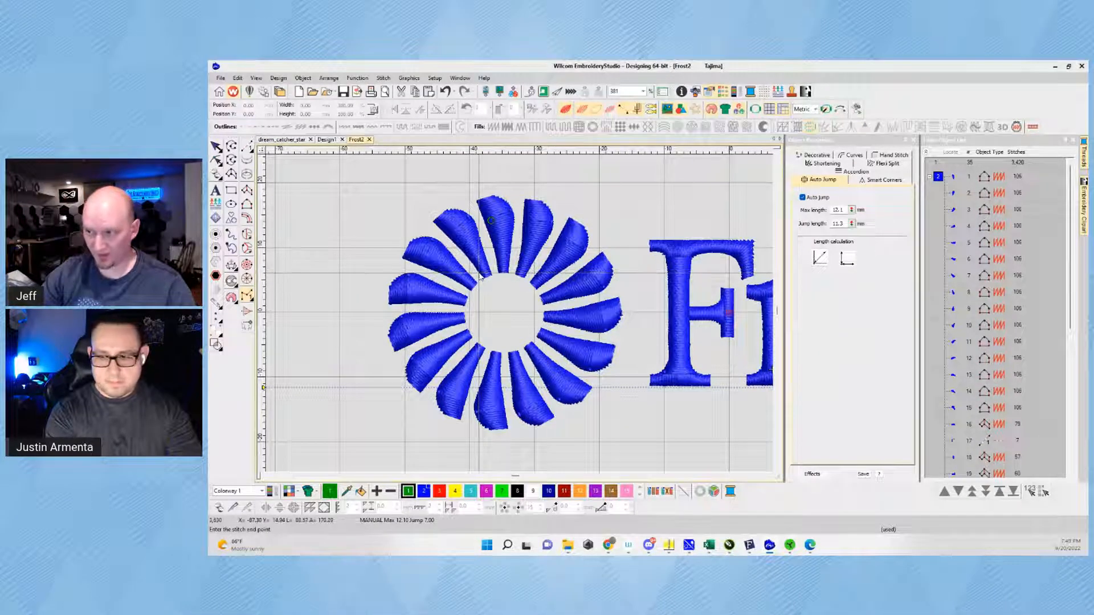
click(478, 205)
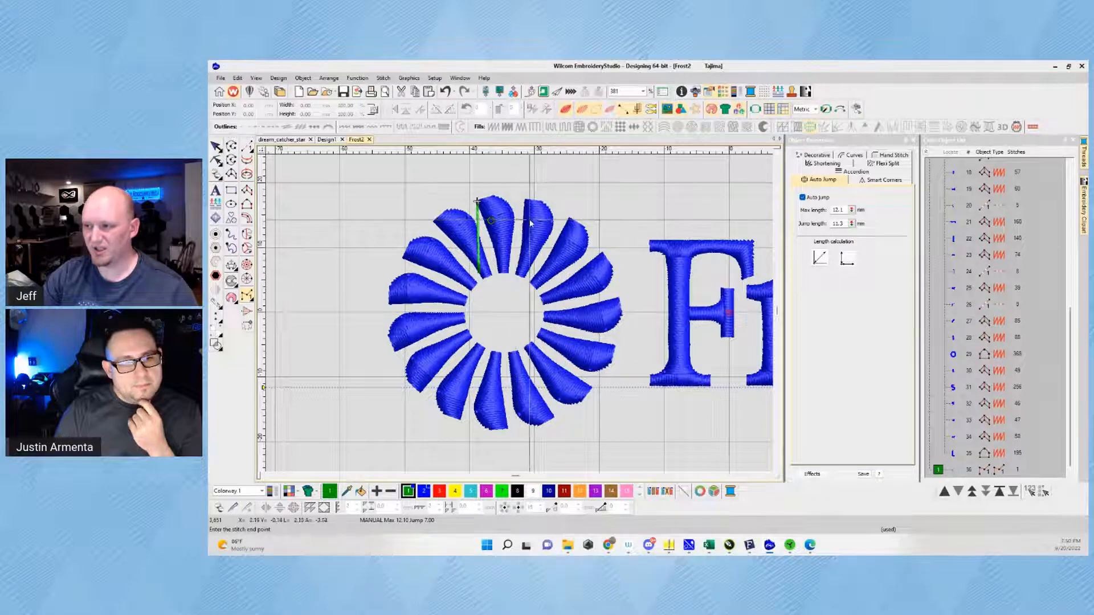
Step: Add short manual stitches bridging the top petal to its right neighbour near the outer end, and the next gap at the inner ends
click(523, 219)
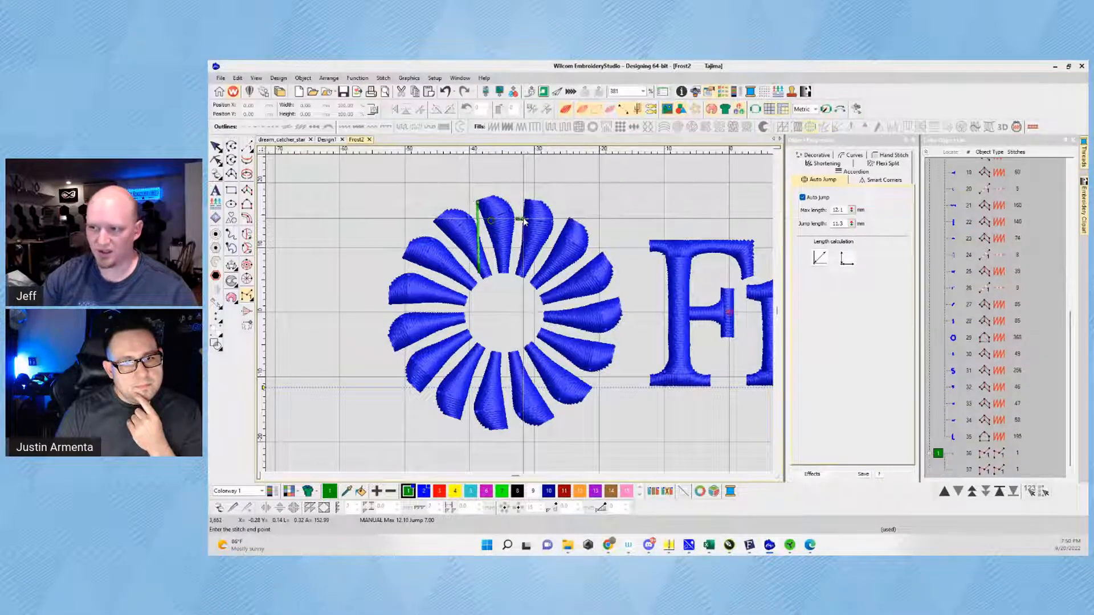
click(532, 286)
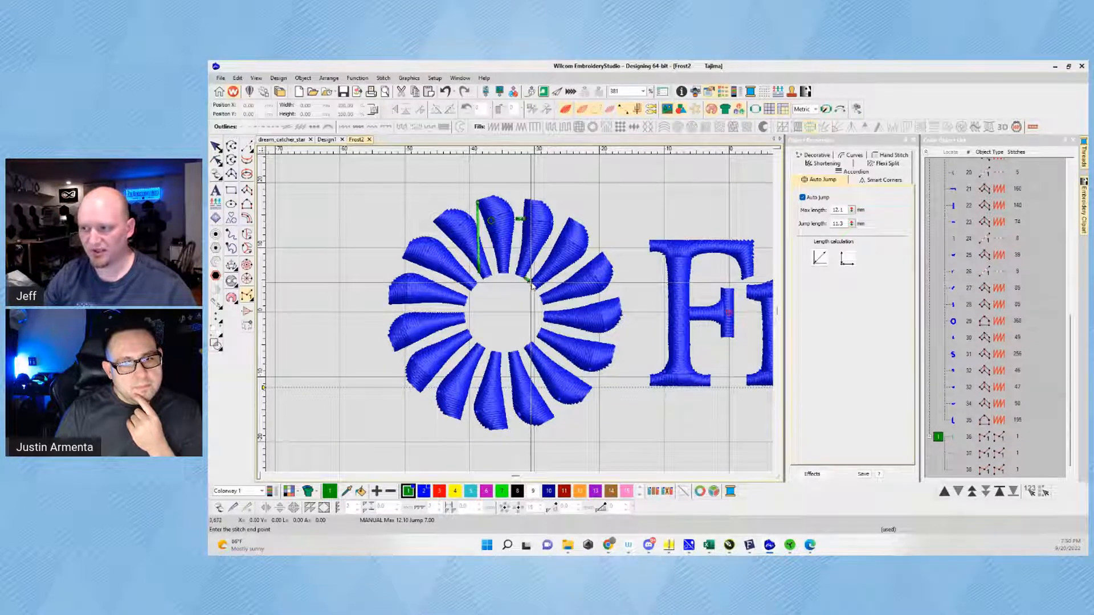
click(532, 286)
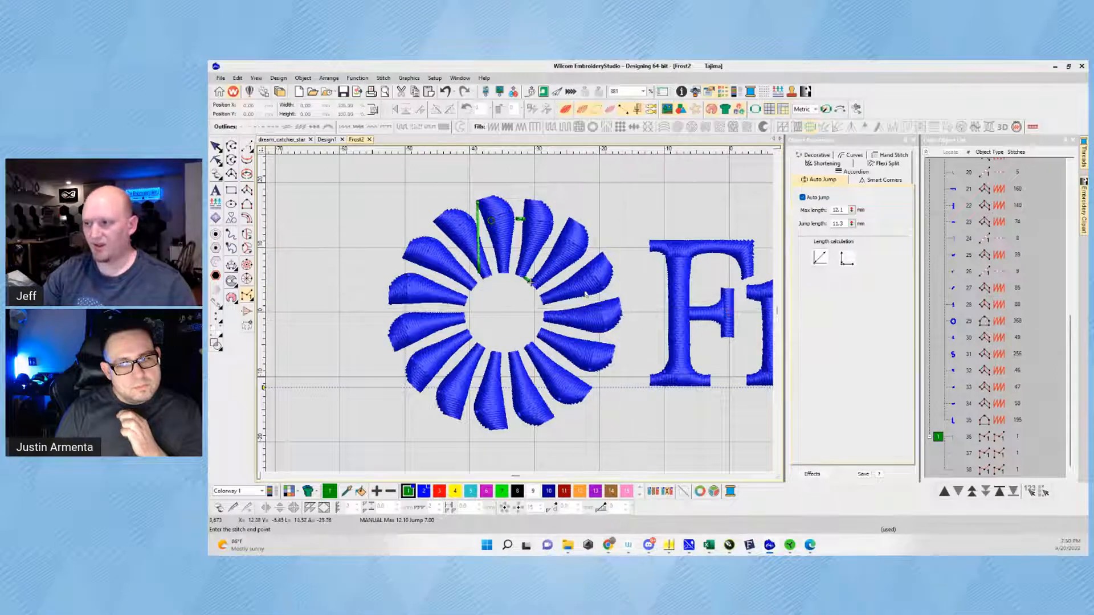
Step: Add a manual stitch across the outer gap between the second and third petals clockwise from the top
scroll(564, 243, up, 2)
scroll(520, 317, up, 5)
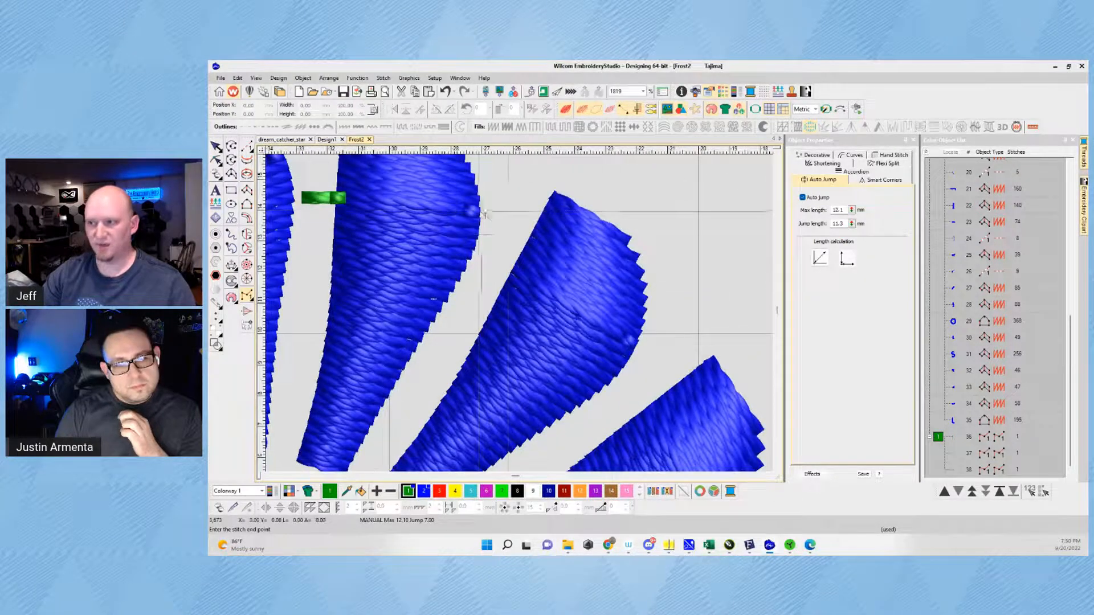
click(535, 254)
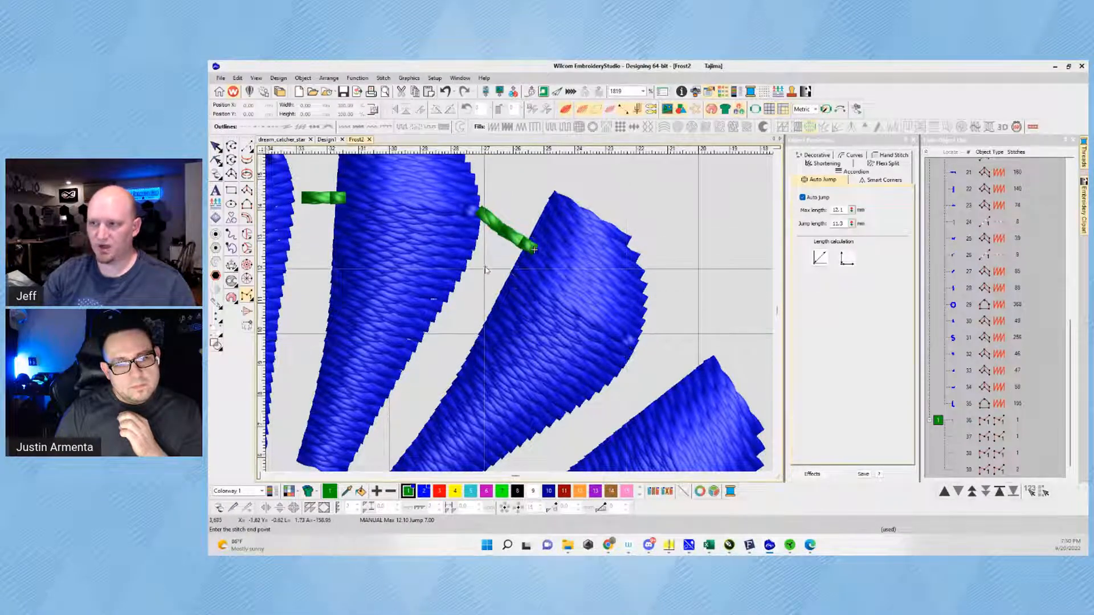
Step: Delete all the green manual stitches that bridge the petals at the top of the emblem
scroll(506, 272, down, 10)
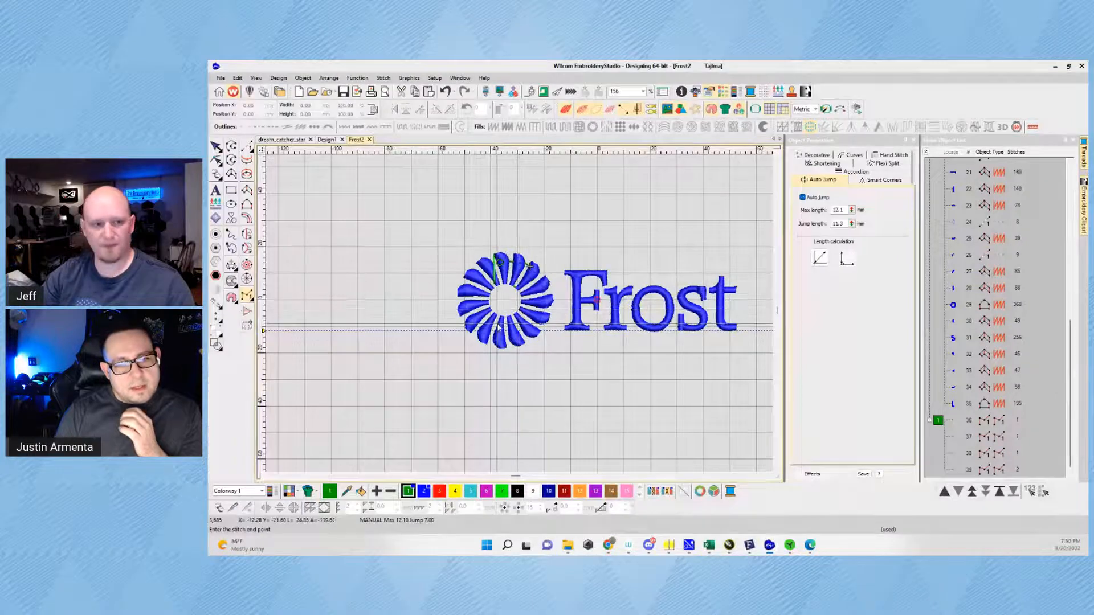
scroll(521, 316, up, 2)
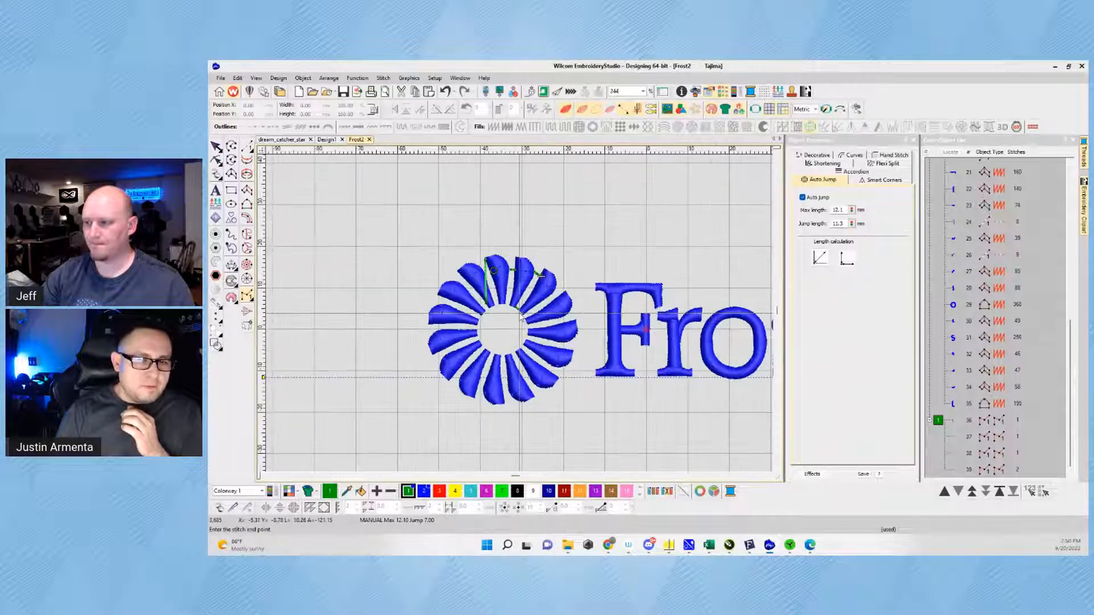
scroll(520, 316, up, 1)
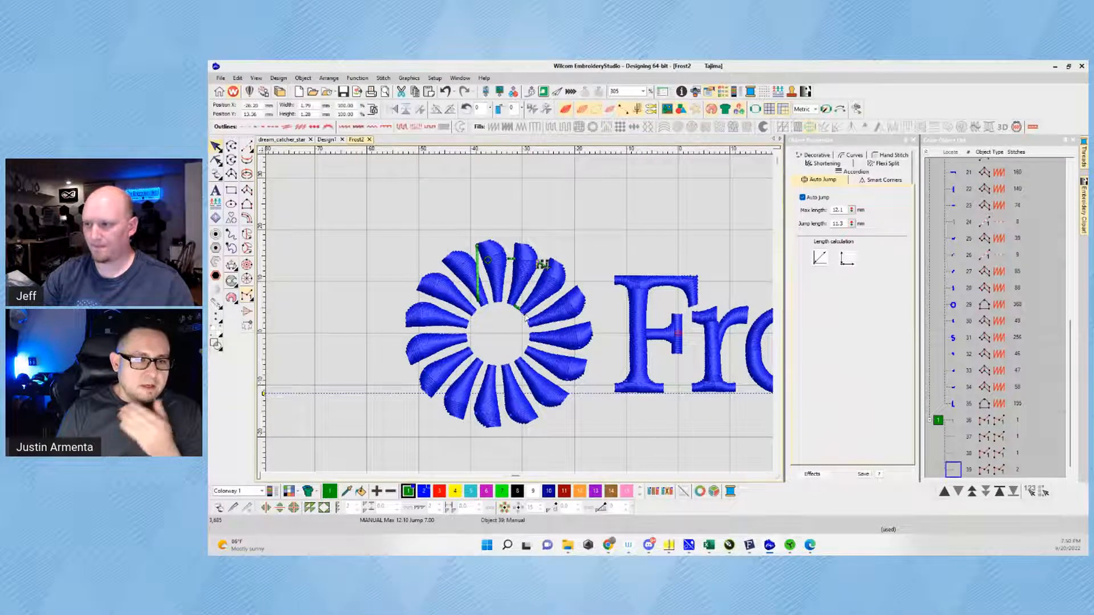
scroll(533, 332, up, 3)
key(h)
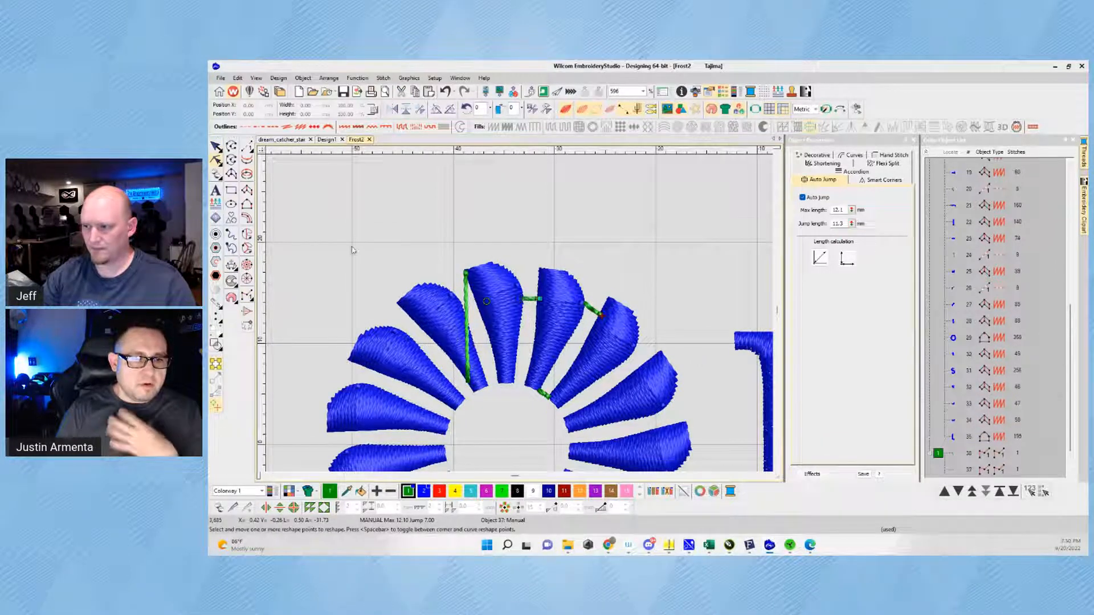
click(228, 147)
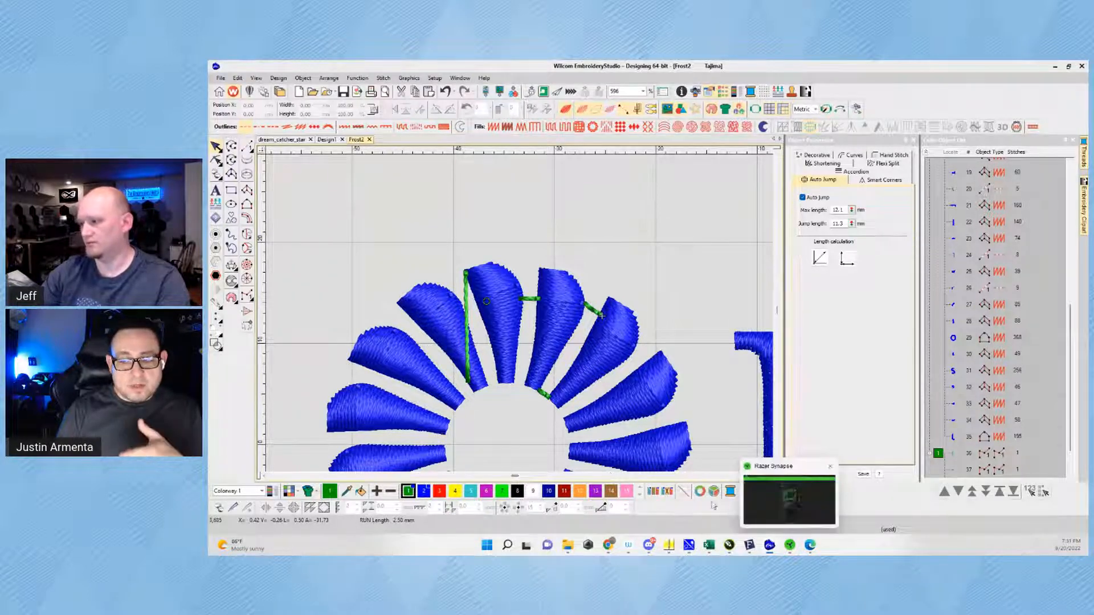
click(953, 453)
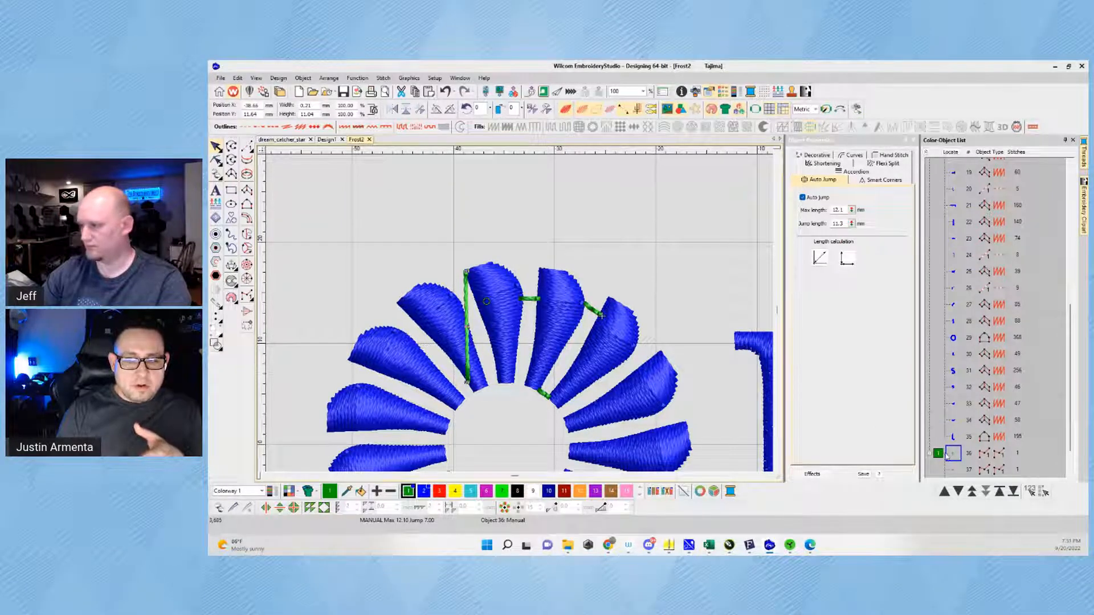
key(Delete)
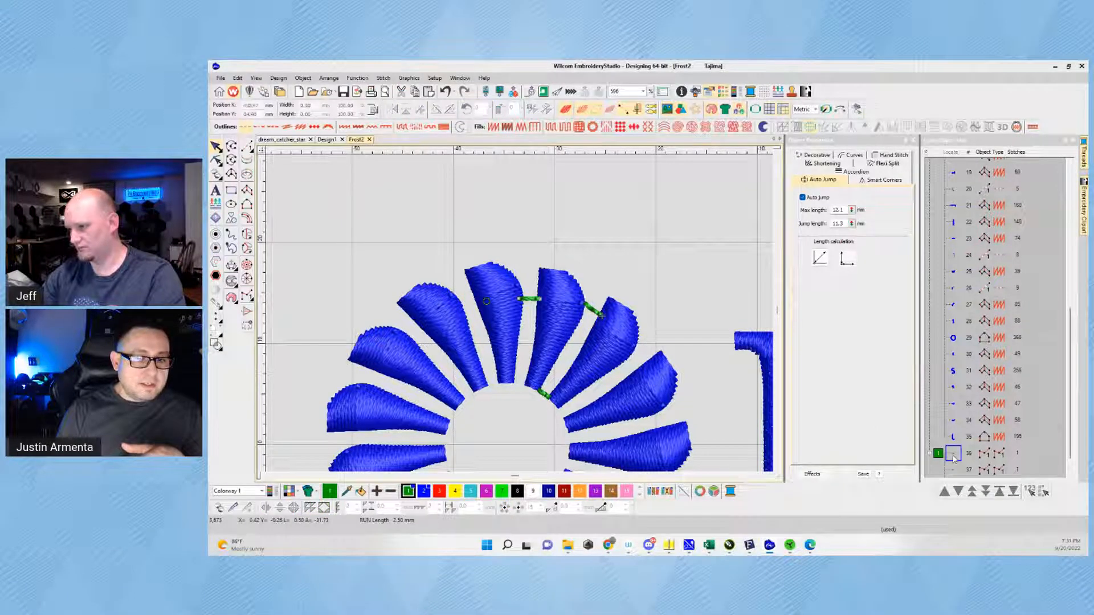
key(Delete)
click(956, 465)
key(Delete)
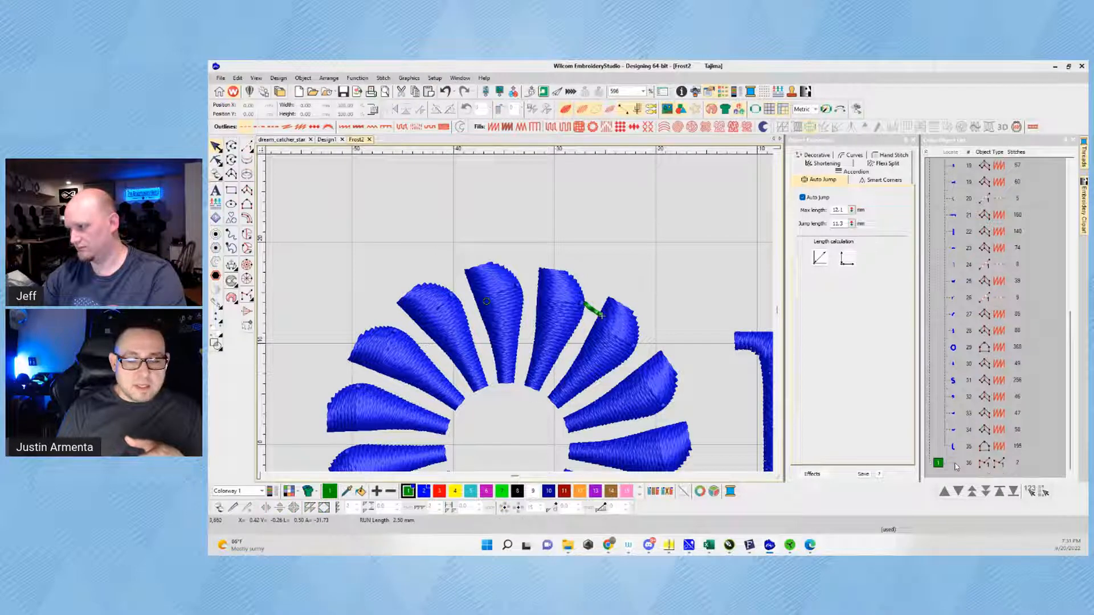
key(Delete)
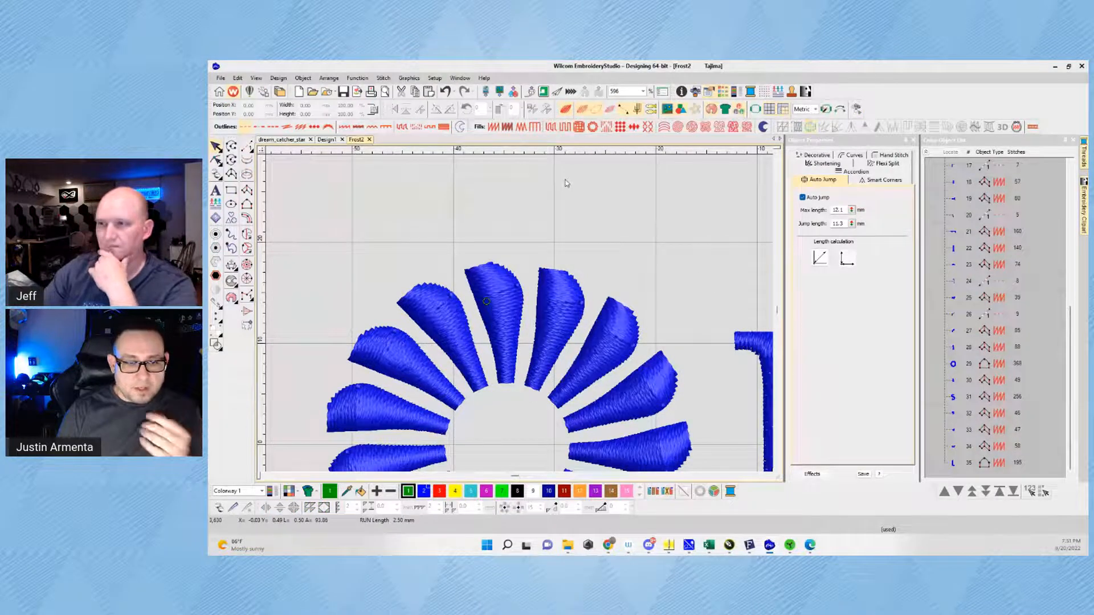
Step: Select all the satin columns of the Frost lettering and apply the current properties, giving them a 0.35 mm satin spacing
scroll(696, 310, down, 2)
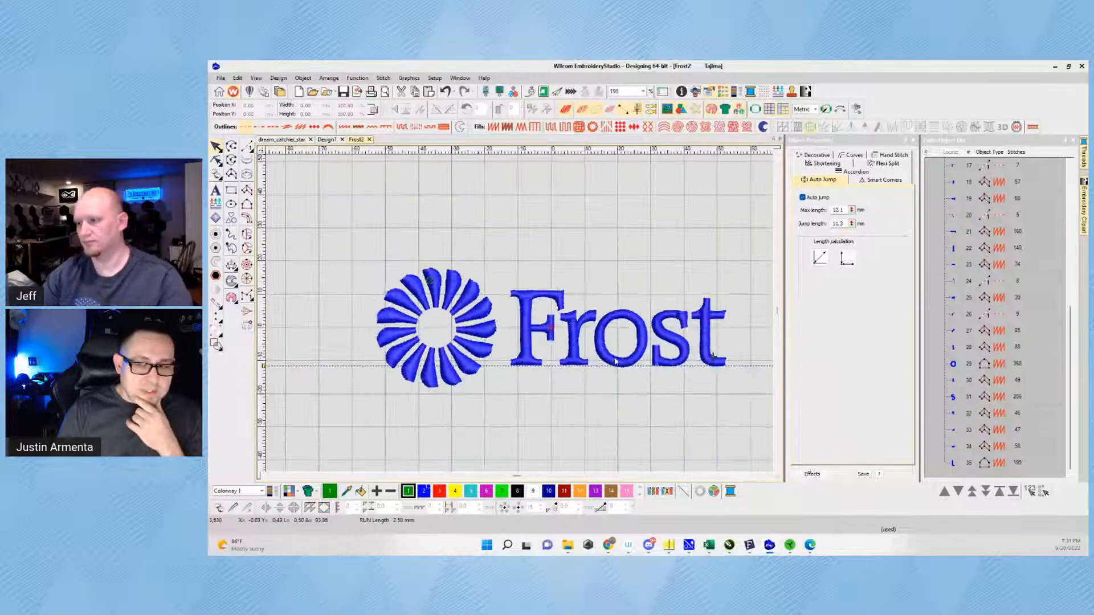
scroll(735, 401, up, 1)
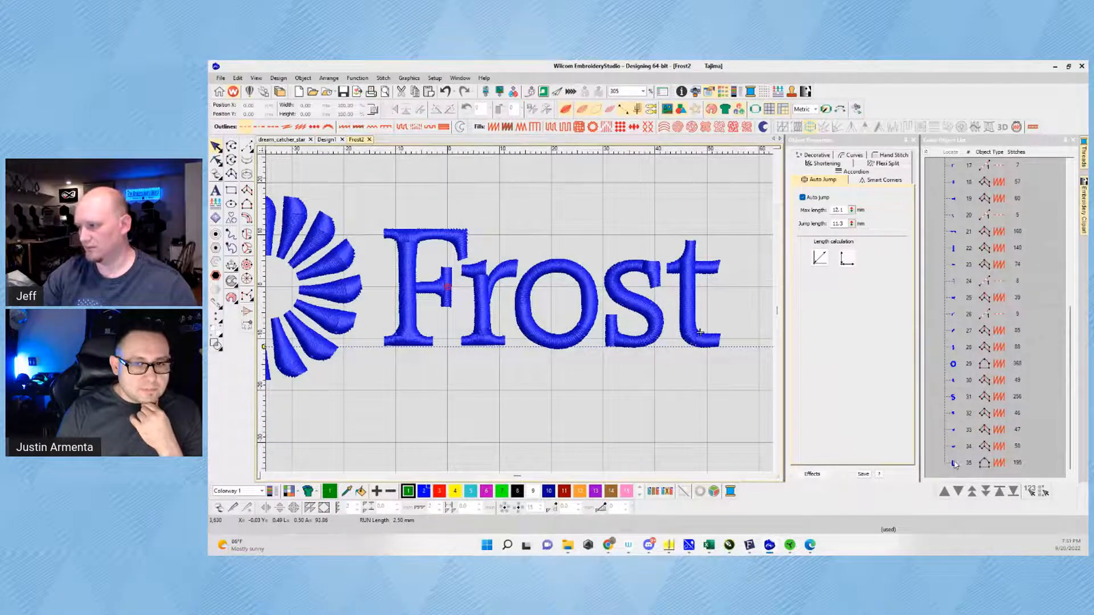
click(955, 465)
ctrl+click(953, 448)
ctrl+click(953, 431)
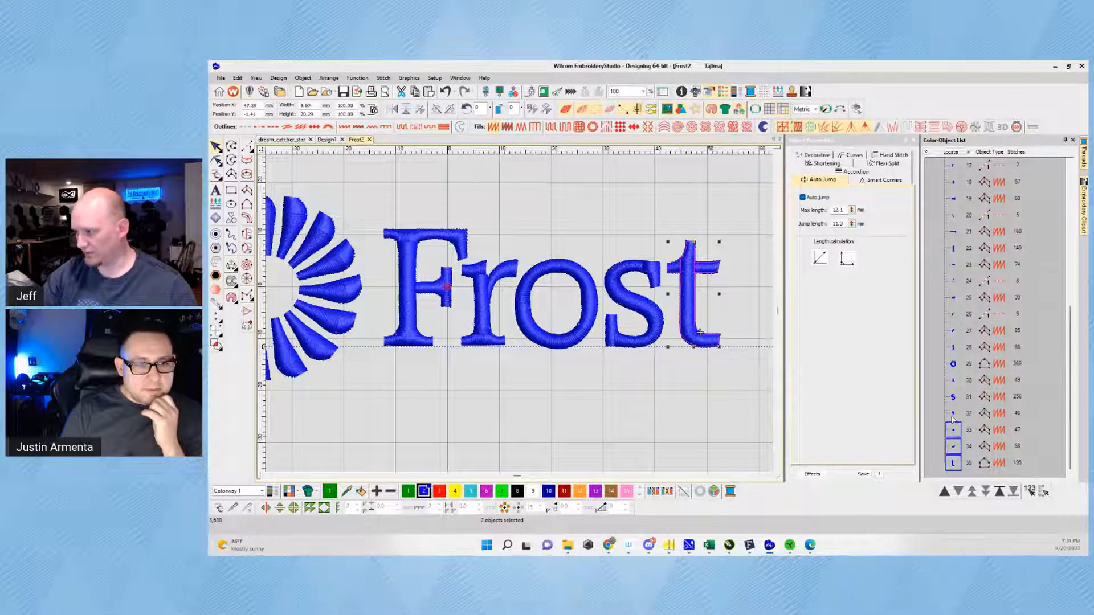
ctrl+click(953, 413)
ctrl+click(953, 396)
ctrl+click(953, 380)
ctrl+click(953, 363)
ctrl+click(953, 347)
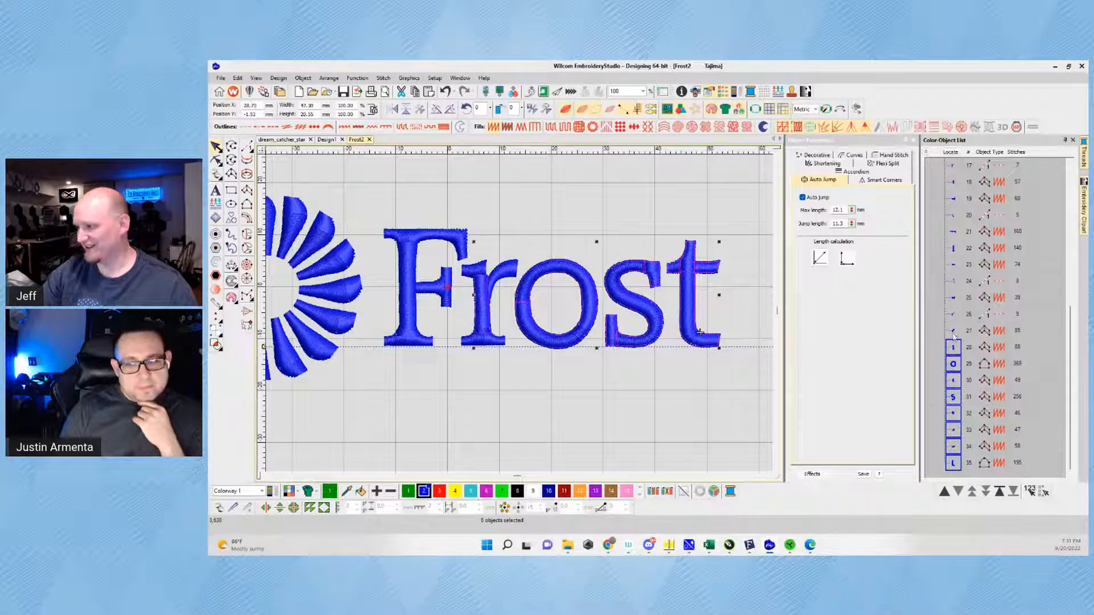
ctrl+click(954, 330)
ctrl+click(953, 298)
ctrl+click(954, 265)
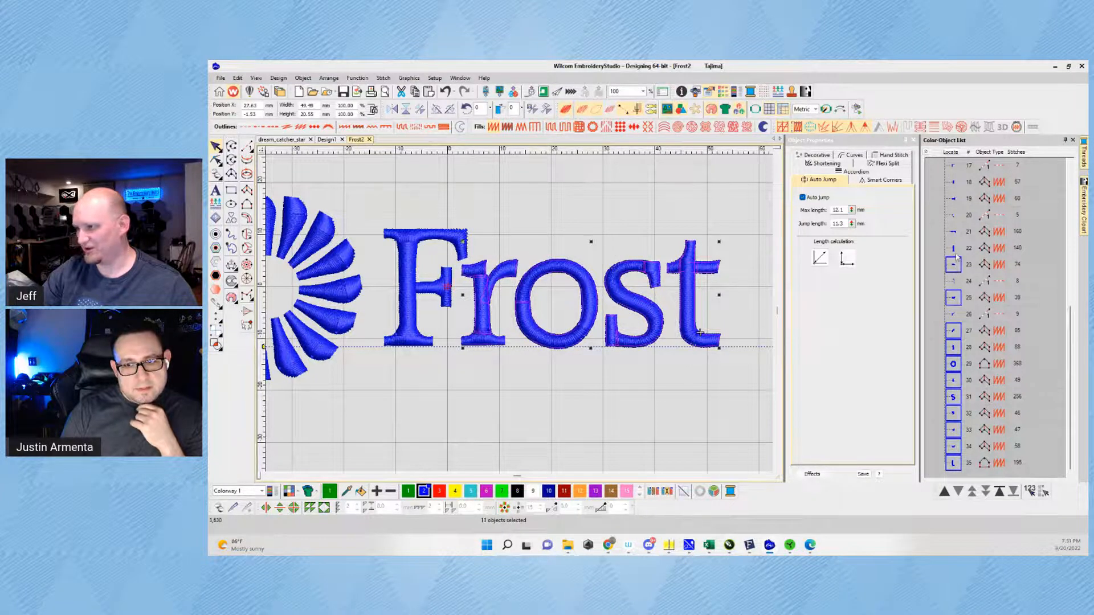
ctrl+click(953, 249)
ctrl+click(953, 232)
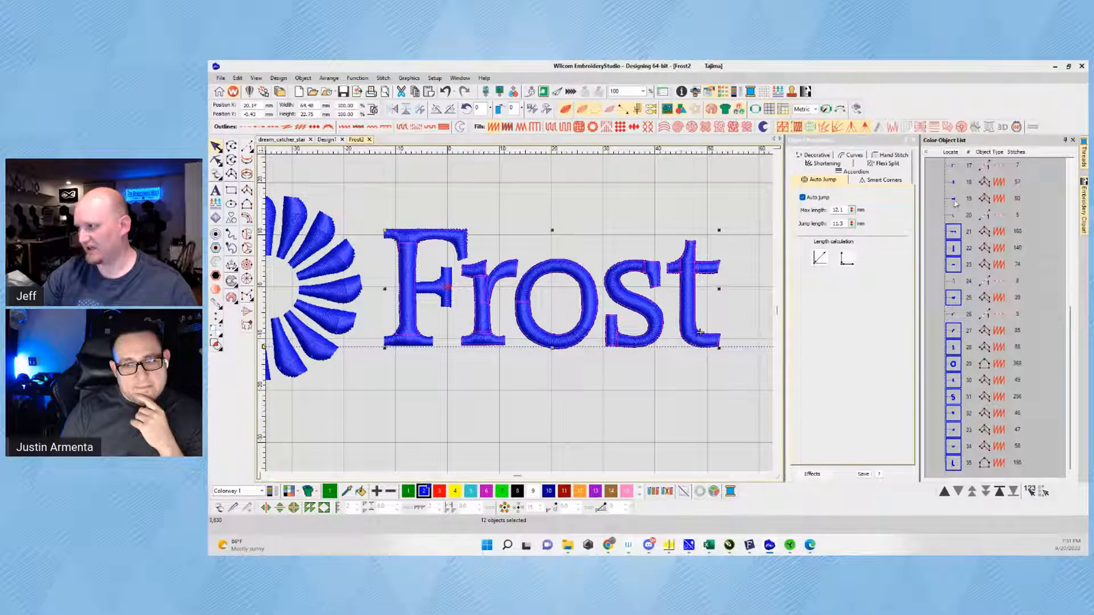
ctrl+click(953, 199)
ctrl+click(953, 182)
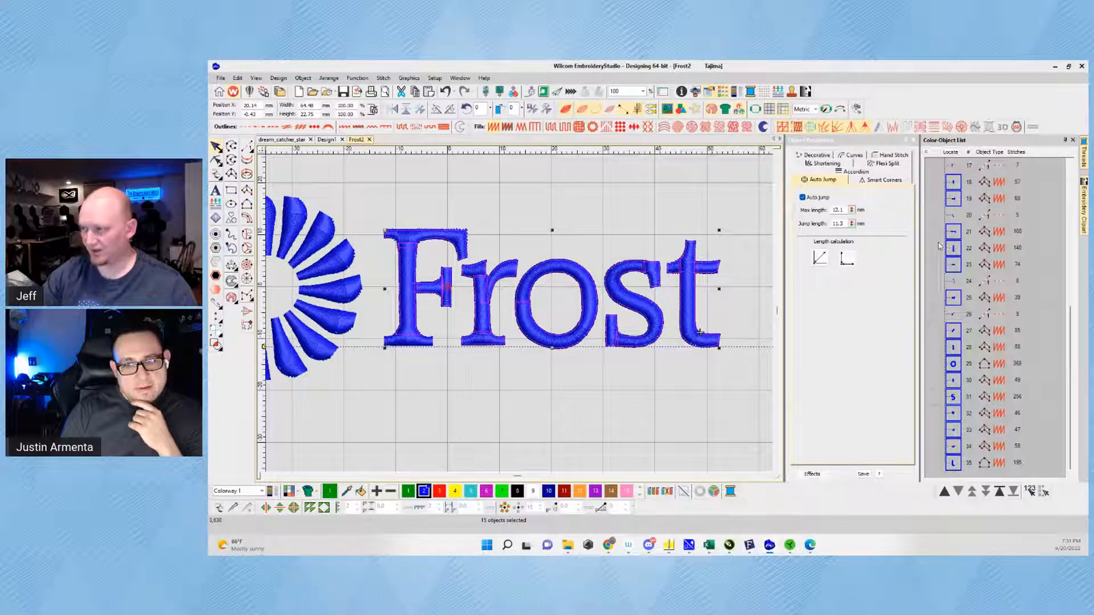
scroll(946, 243, up, 1)
ctrl+click(954, 207)
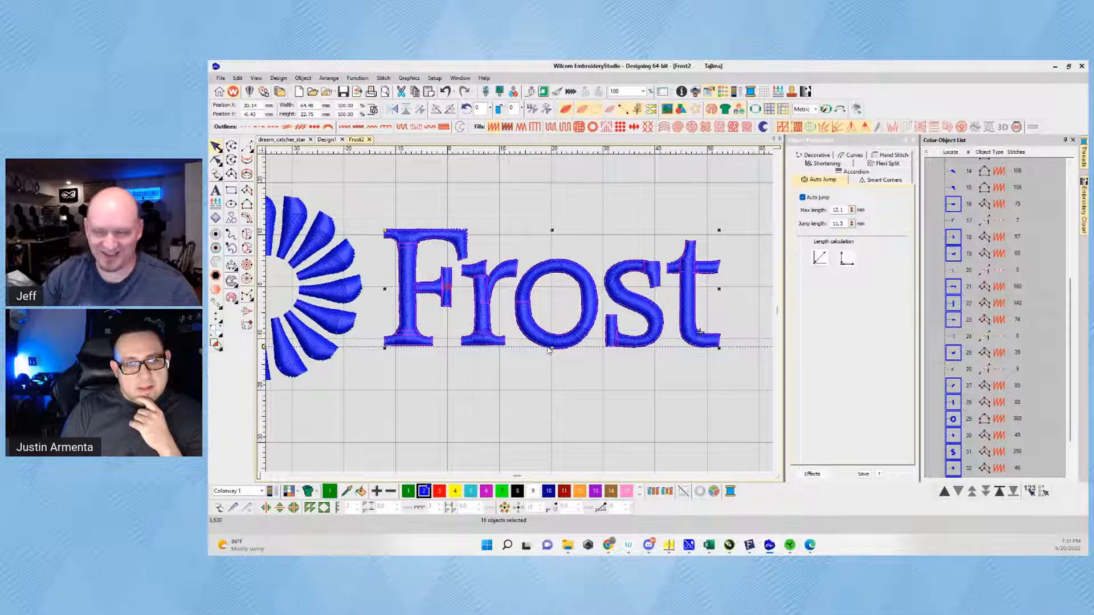
right_click(451, 284)
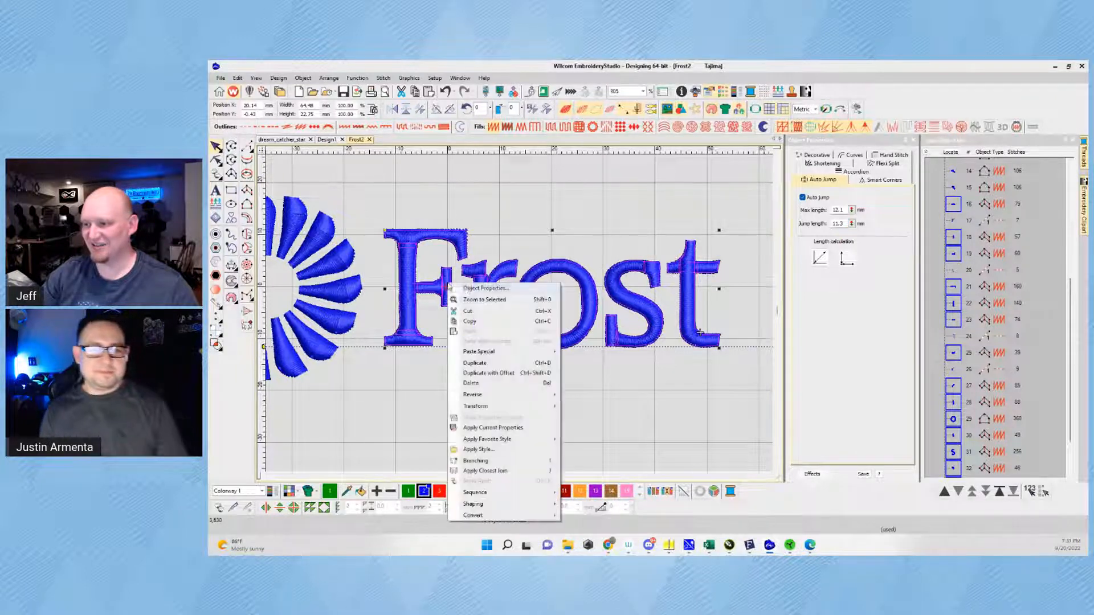
click(493, 427)
click(479, 433)
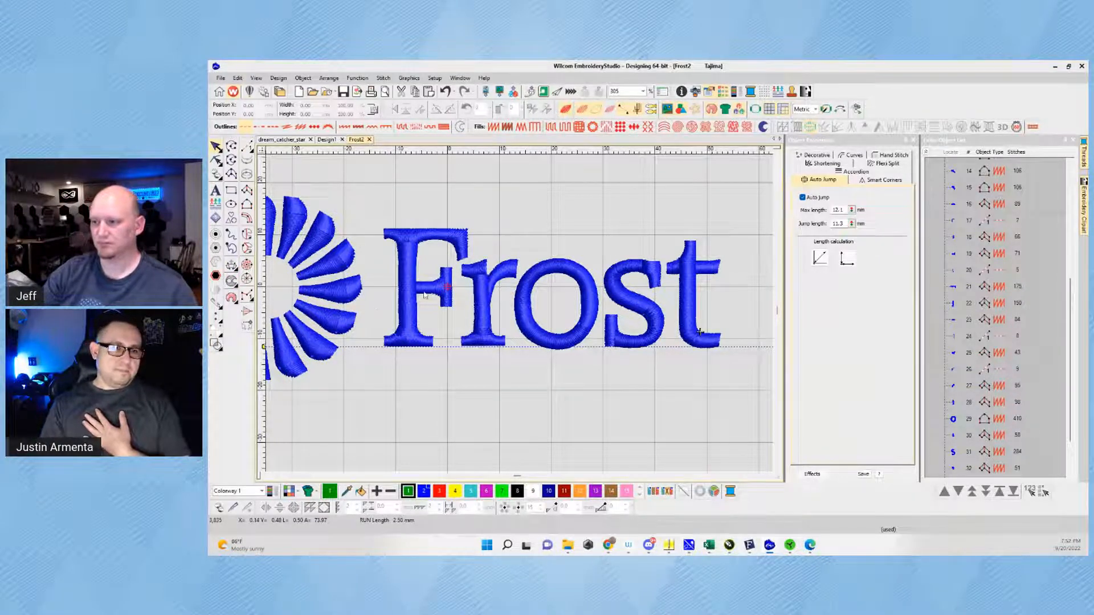
Step: Run the stitch player on the logo and scrub through the sewing sequence of the emblem and lettering
scroll(424, 305, down, 1)
scroll(387, 267, up, 1)
scroll(510, 320, up, 1)
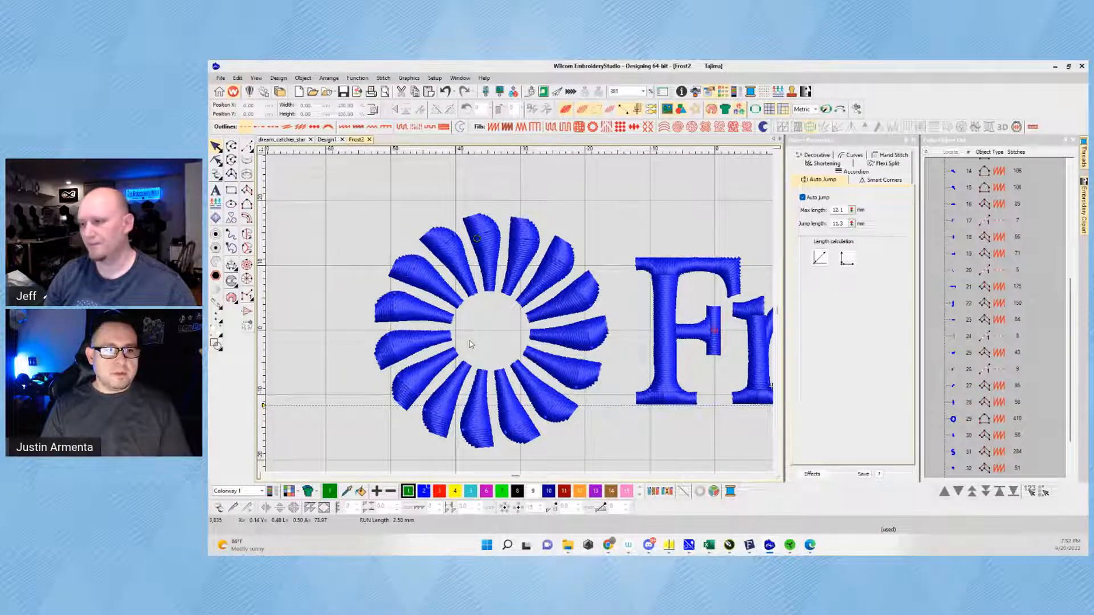
scroll(472, 344, down, 4)
scroll(521, 319, up, 1)
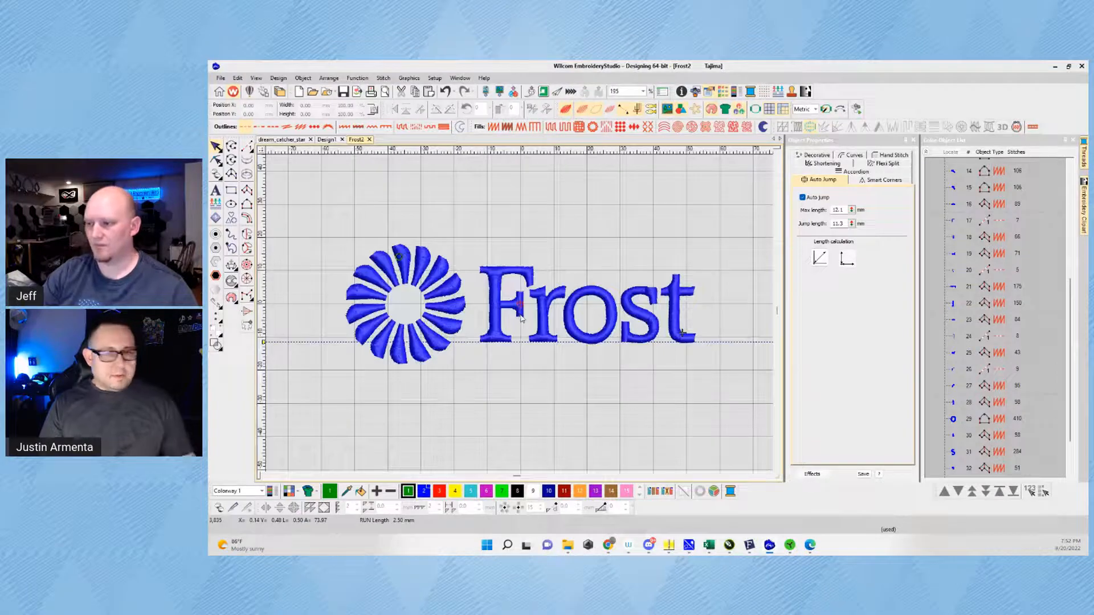
click(805, 92)
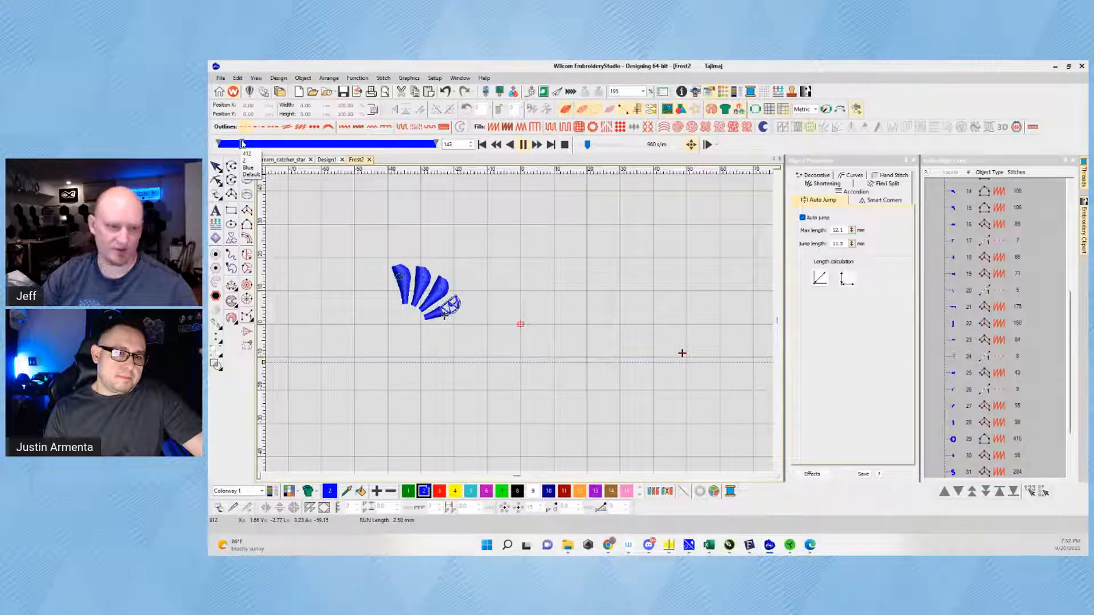
drag(242, 143, 318, 124)
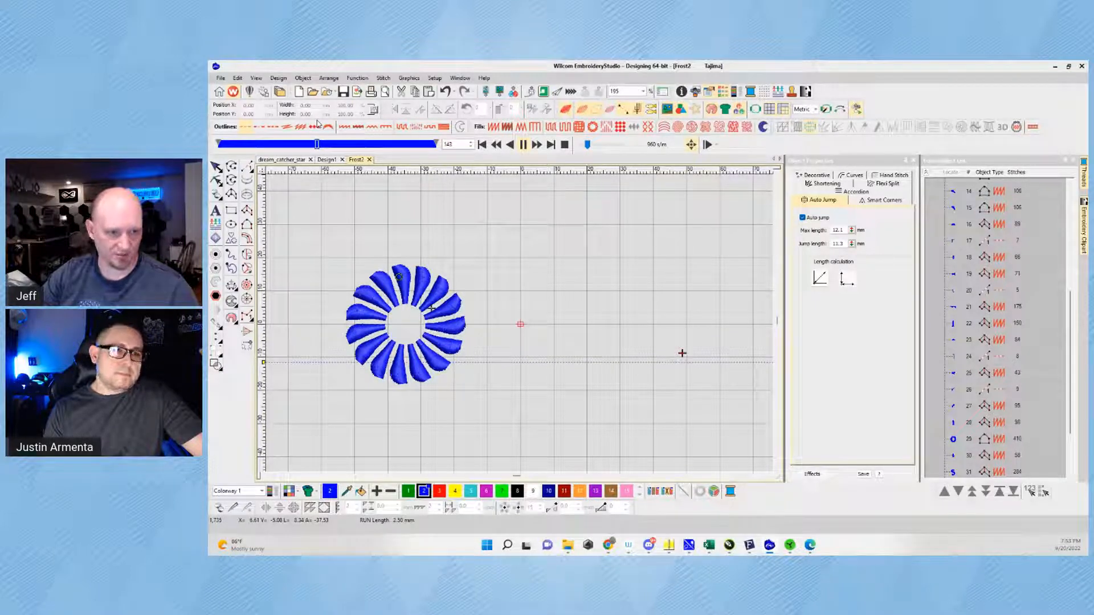
drag(318, 124, 364, 109)
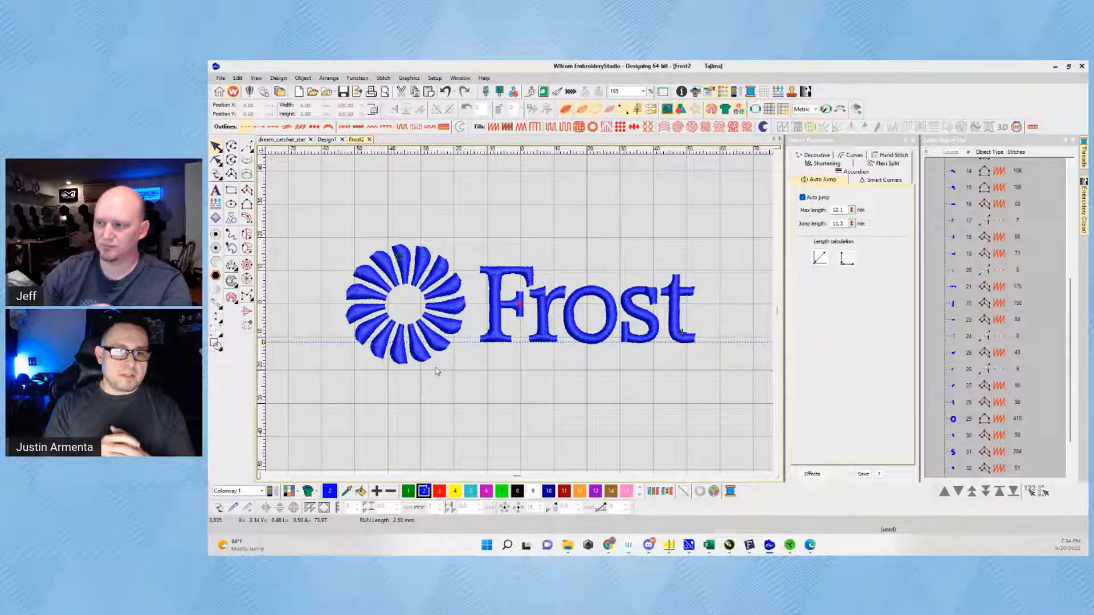
Step: Examine the satin curves of the s and t, view the sewn-out logo photo in Chrome, and return to Wilcom EmbroideryStudio
scroll(591, 351, up, 6)
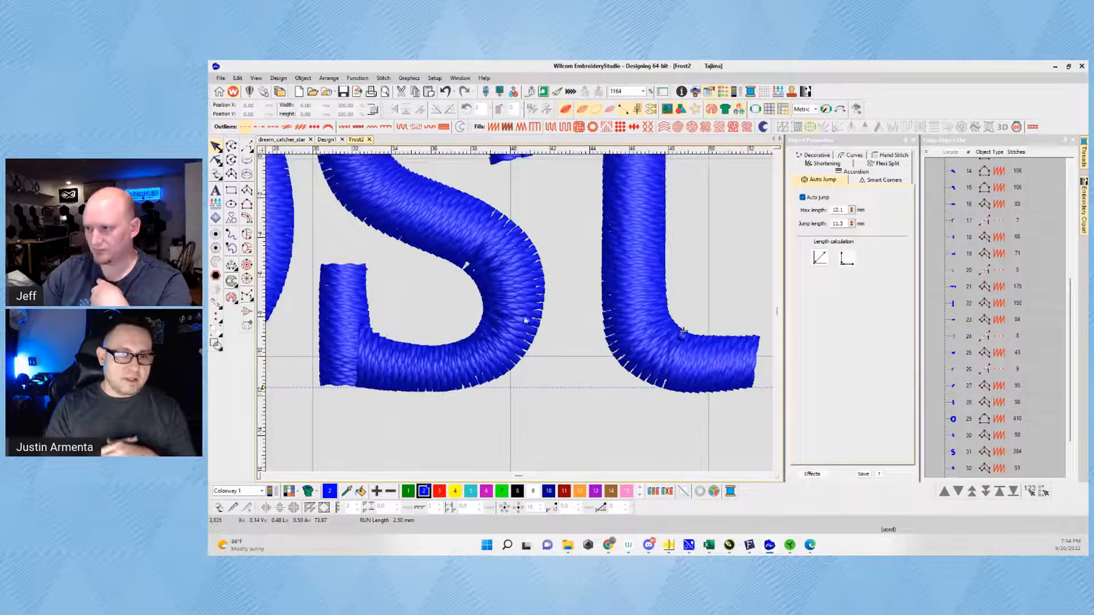
scroll(519, 318, down, 3)
scroll(519, 318, down, 3)
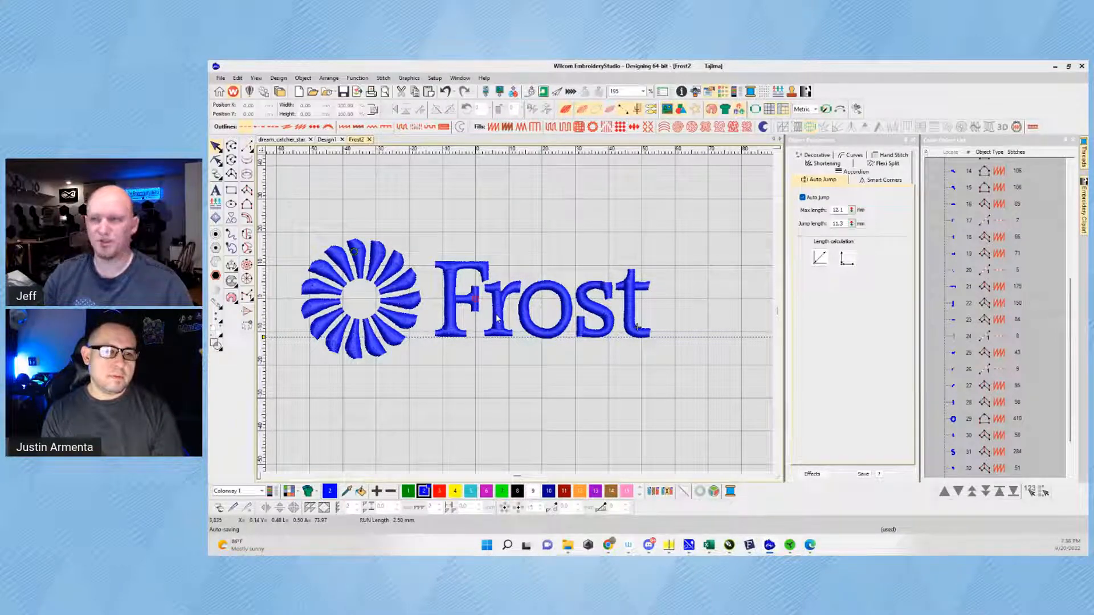
mouse_move(609, 538)
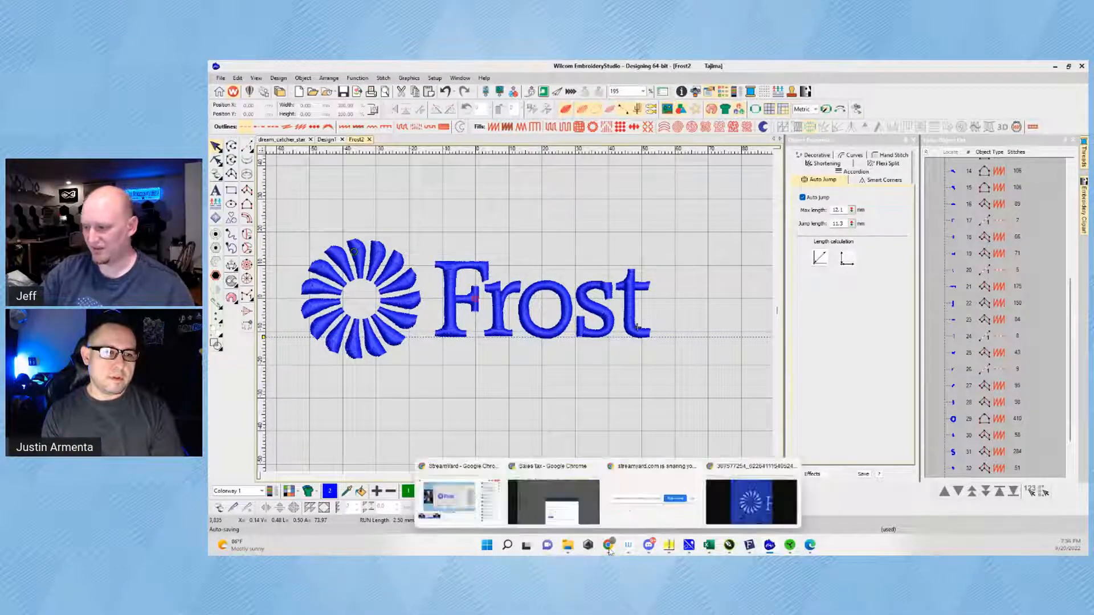
click(758, 501)
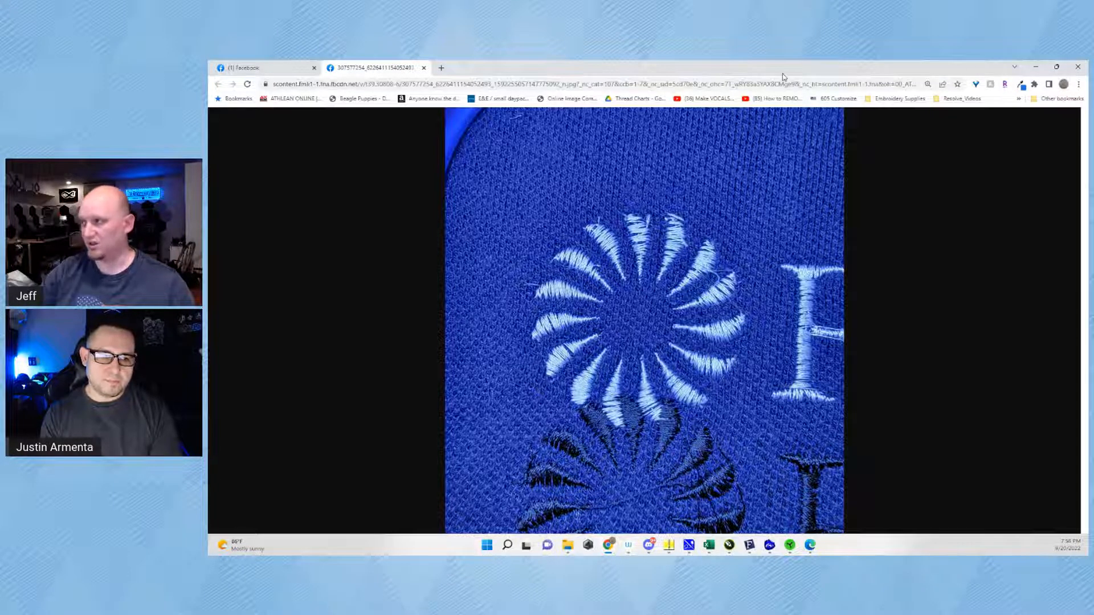
click(1035, 69)
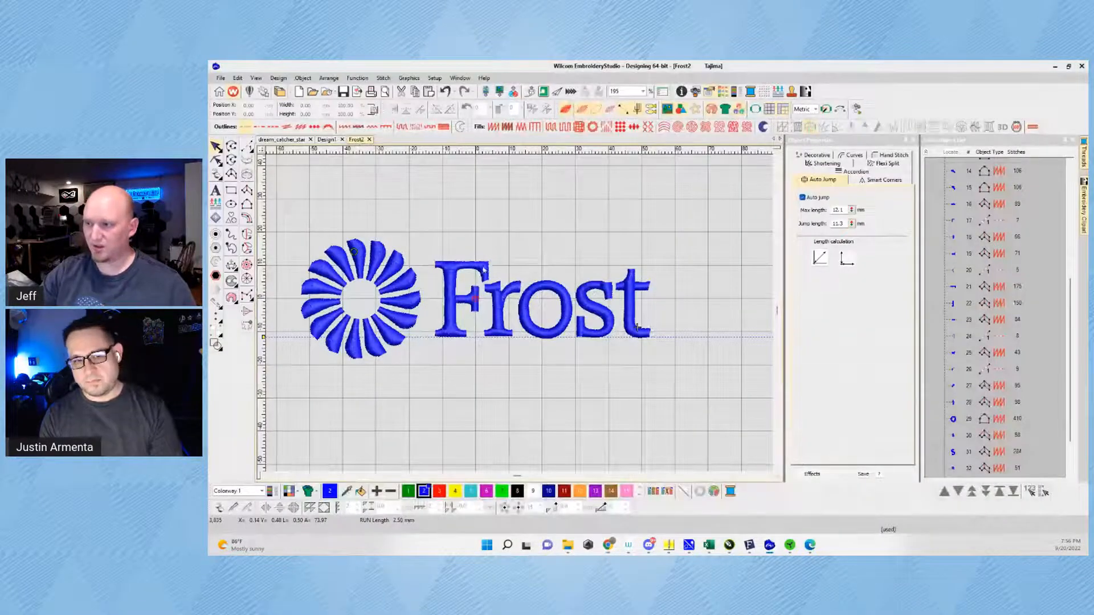
Step: Select the bottom serif of the letter r to inspect its satin fill properties
click(576, 376)
click(512, 333)
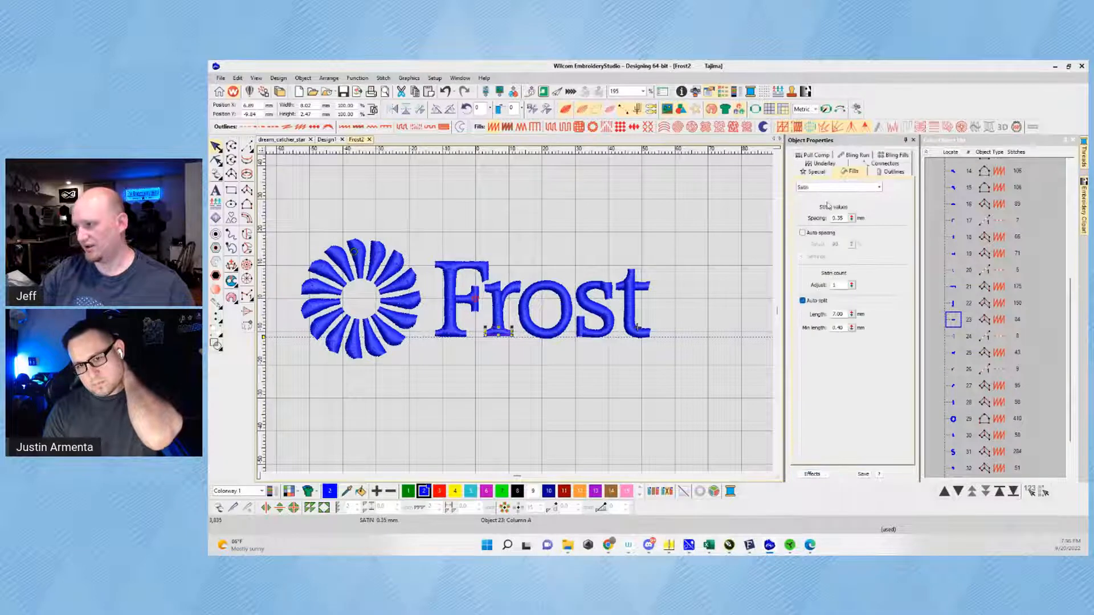